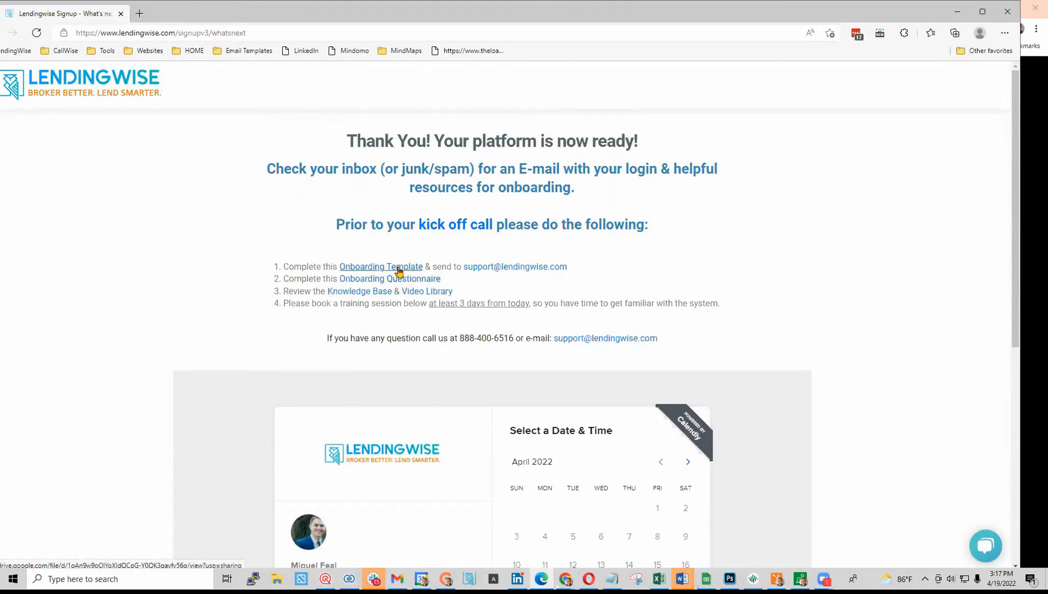
- Briefly open the Onboarding Questionnaire, then open Onboarding Master Template - Short.docx in Drive
left_click(385, 279)
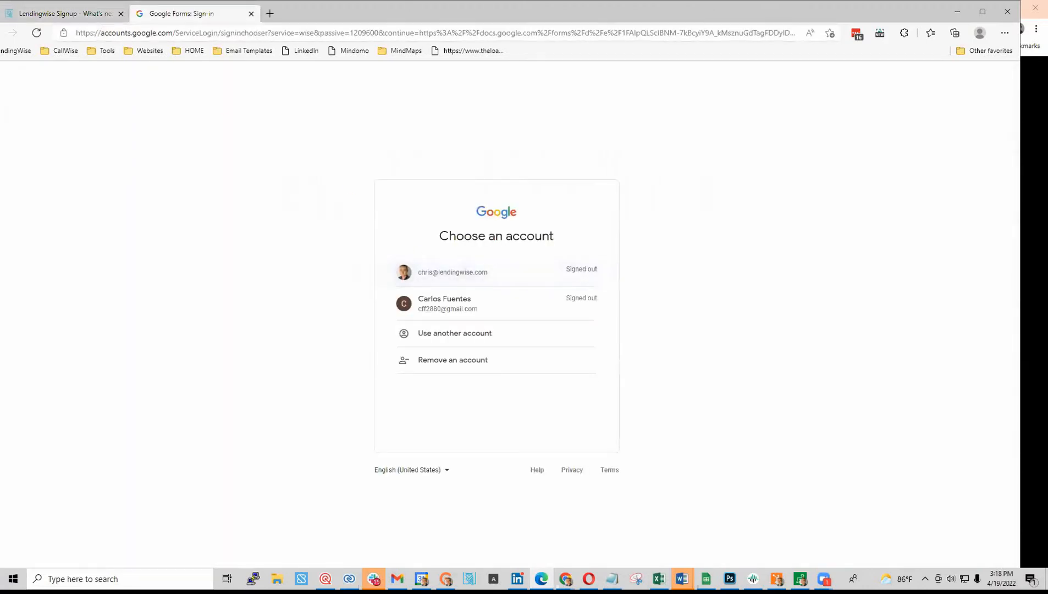
left_click(252, 13)
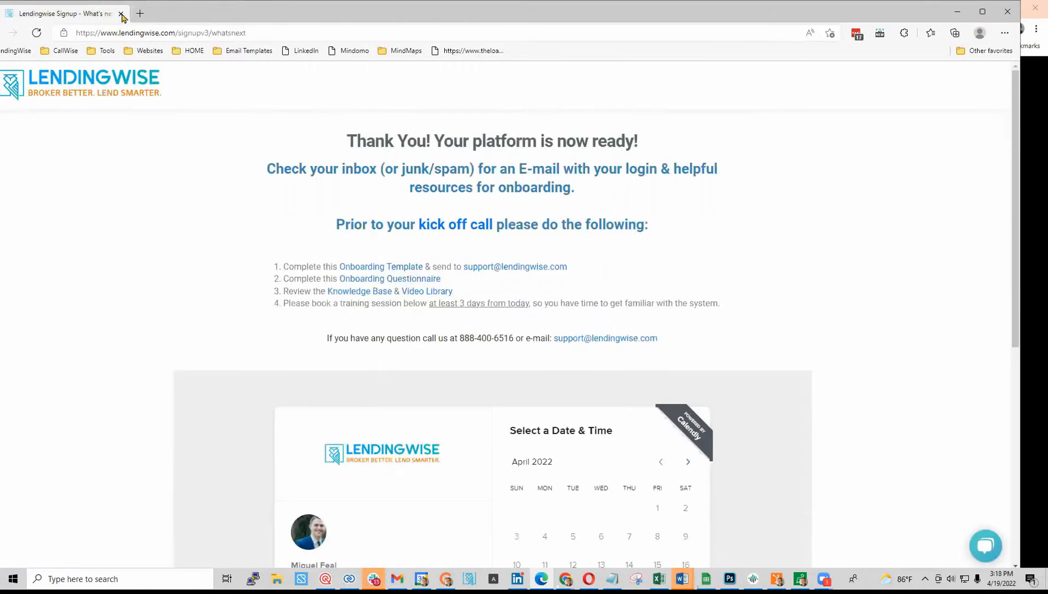
left_click(382, 267)
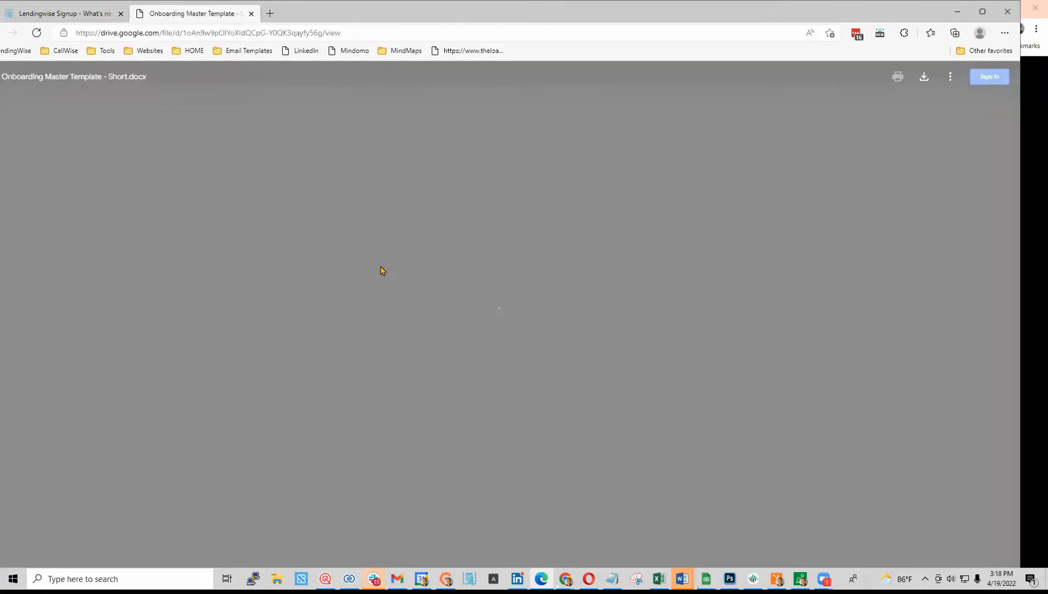
- Scroll the template down to page 5's loan file stage table with X marks per user type
scroll(459, 333, "down", 3)
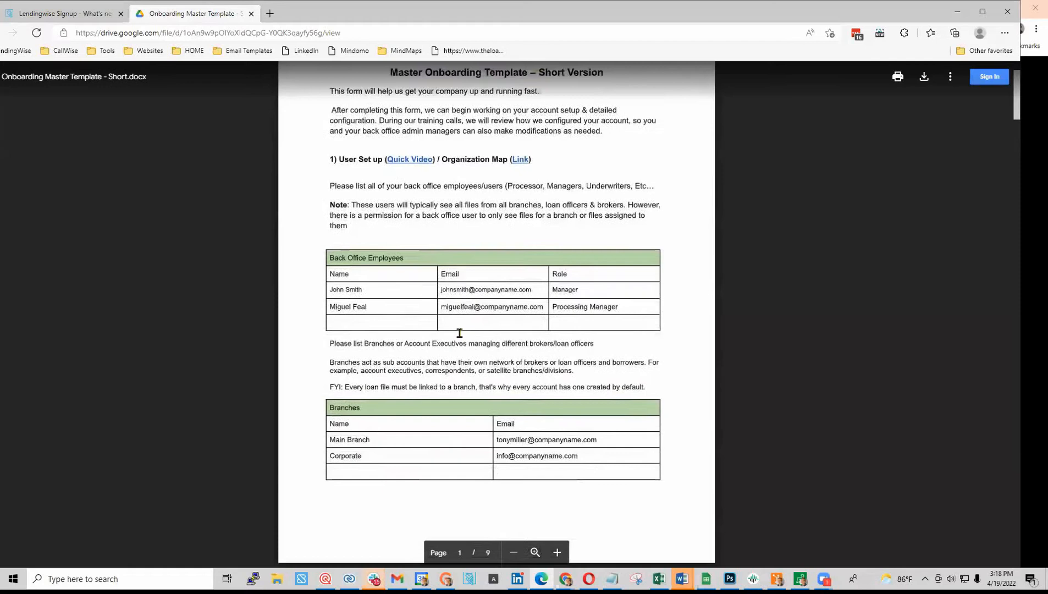
scroll(459, 333, "down", 1)
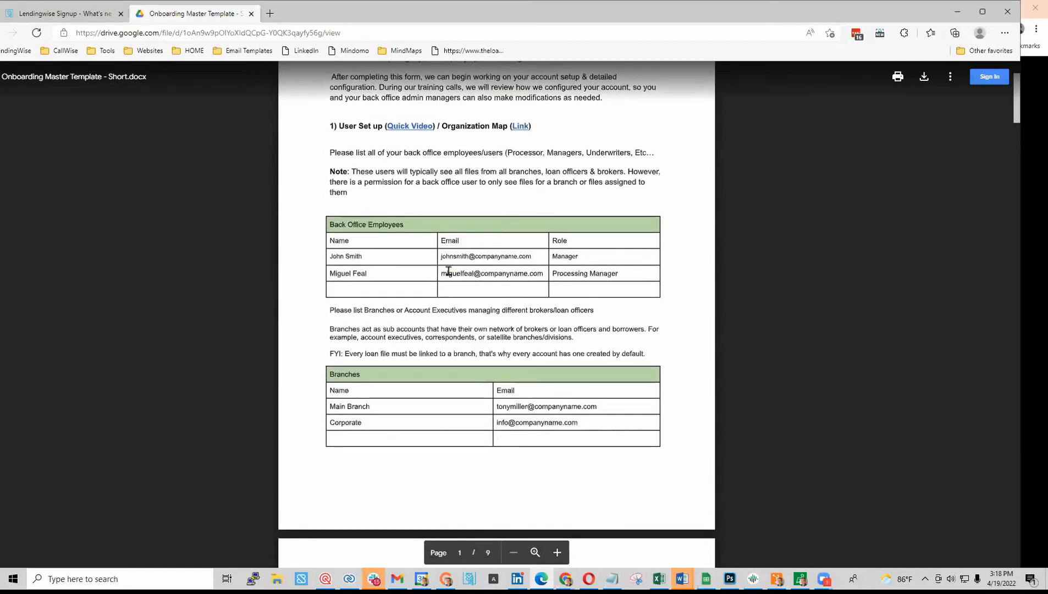
scroll(457, 352, "down", 5)
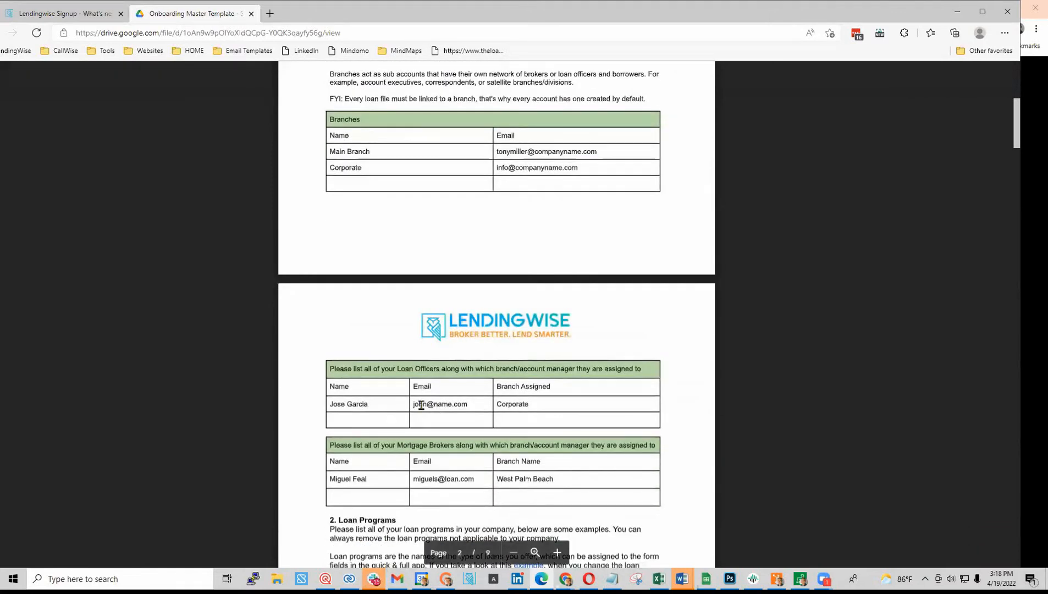
scroll(446, 430, "down", 10)
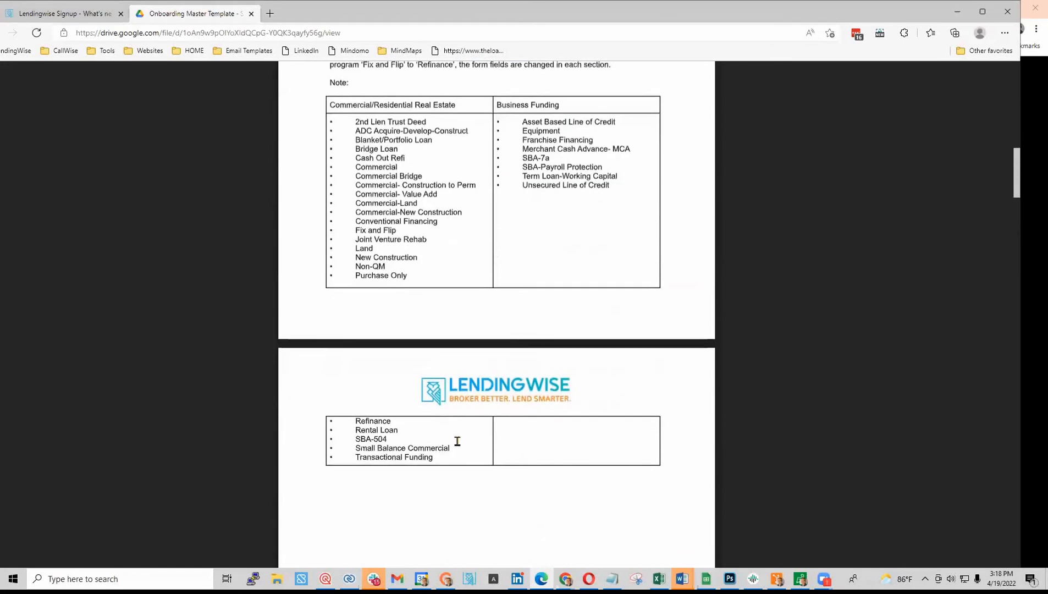
scroll(457, 444, "down", 20)
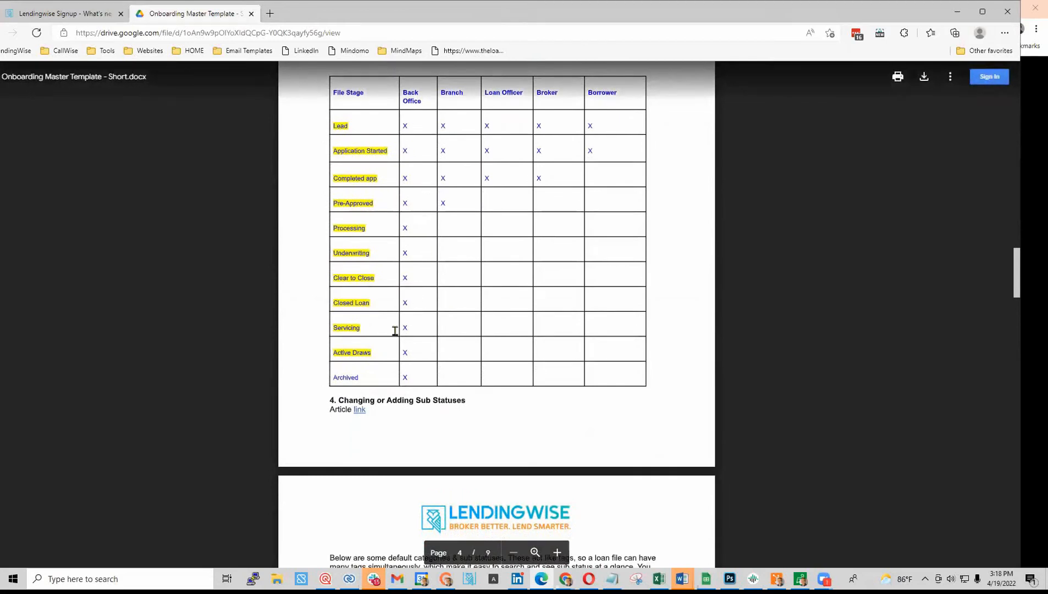
scroll(395, 331, "up", 5)
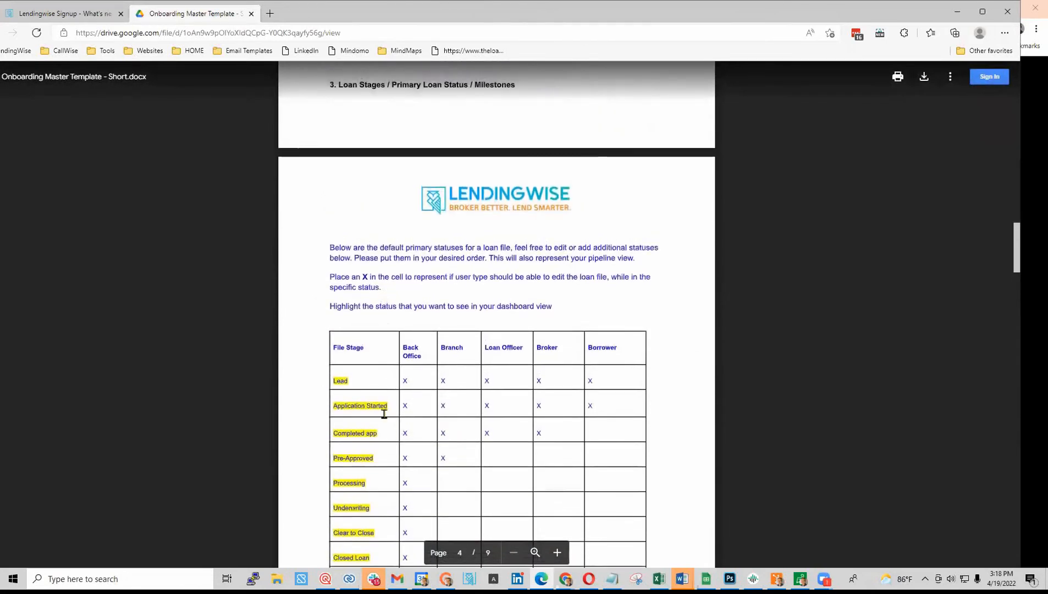
scroll(367, 397, "down", 2)
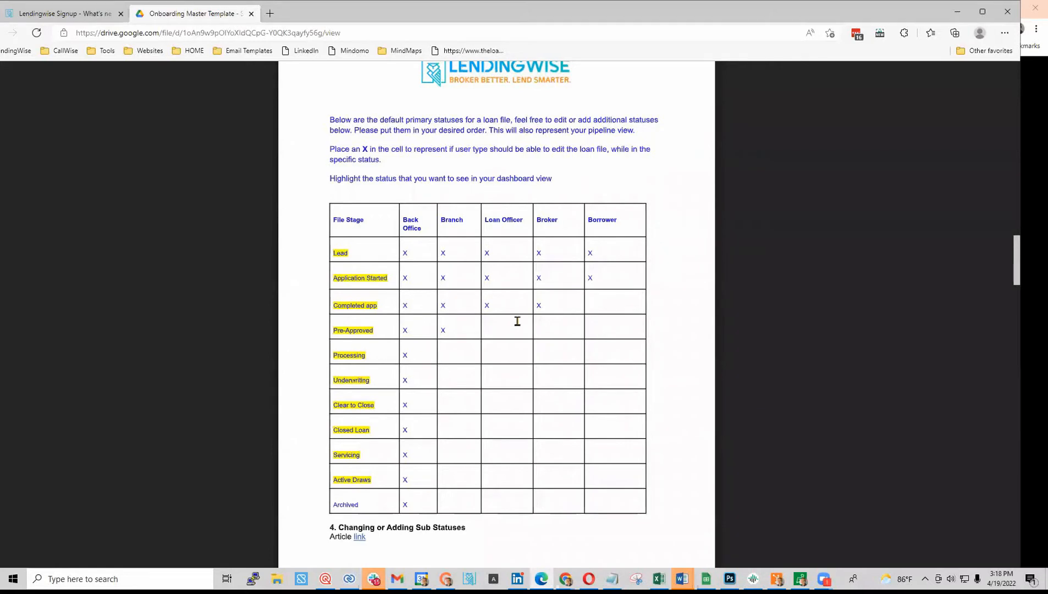
scroll(517, 321, "down", 9)
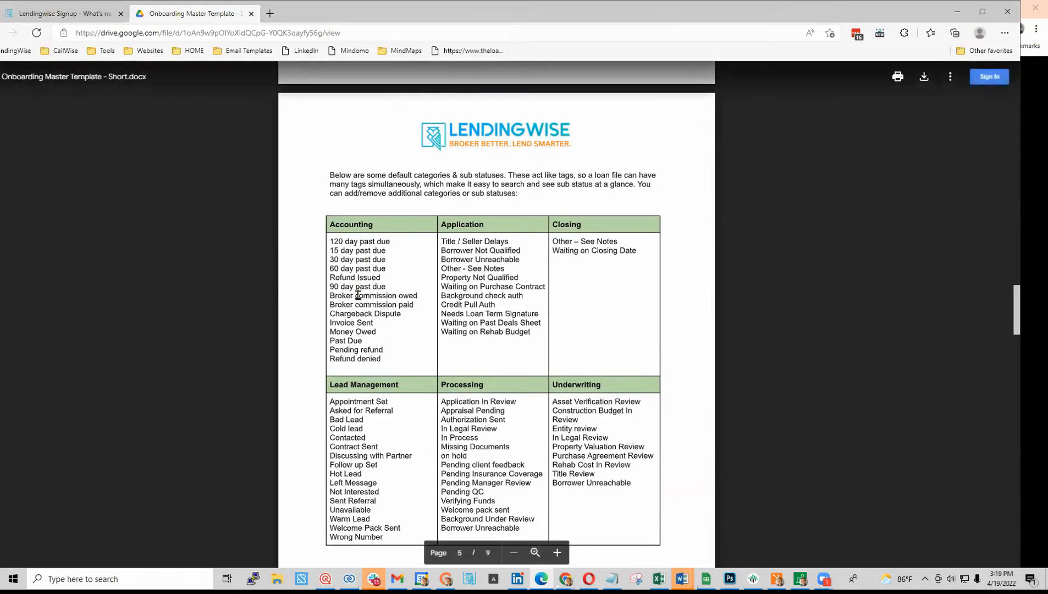
scroll(452, 229, "down", 2)
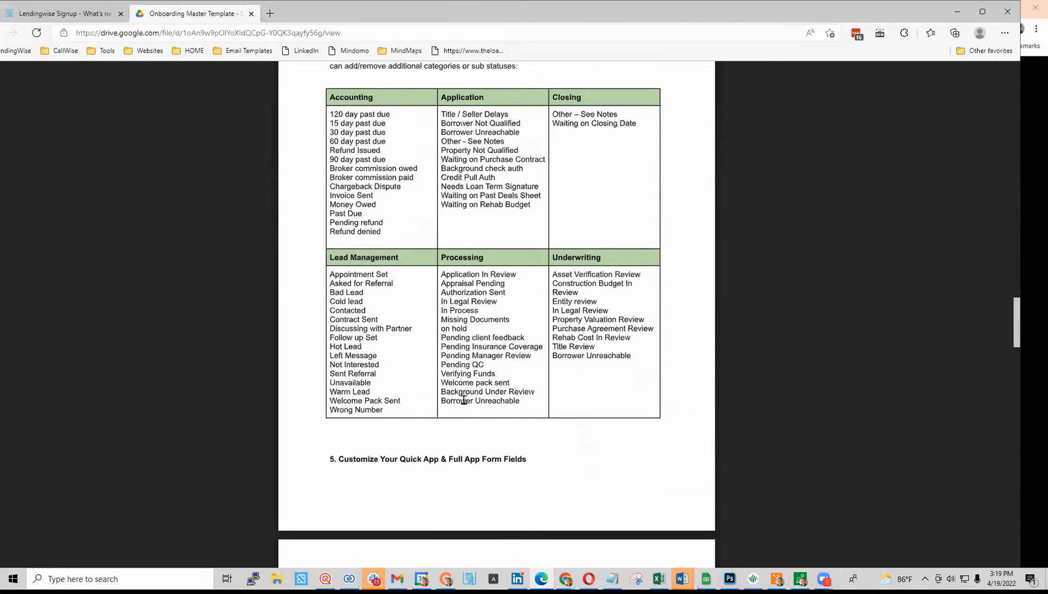
scroll(429, 218, "down", 2)
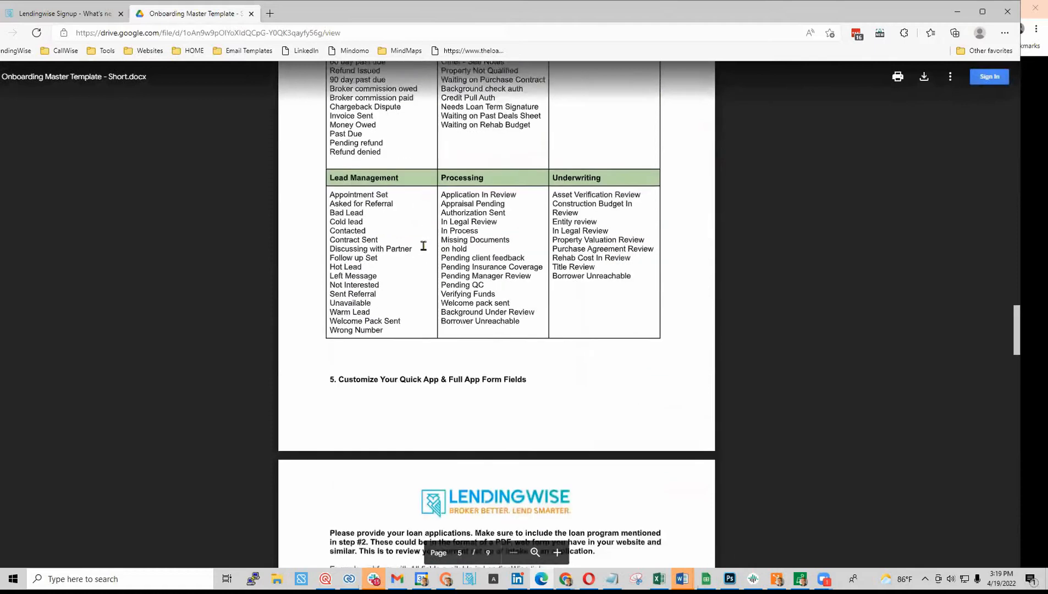
scroll(488, 235, "down", 2)
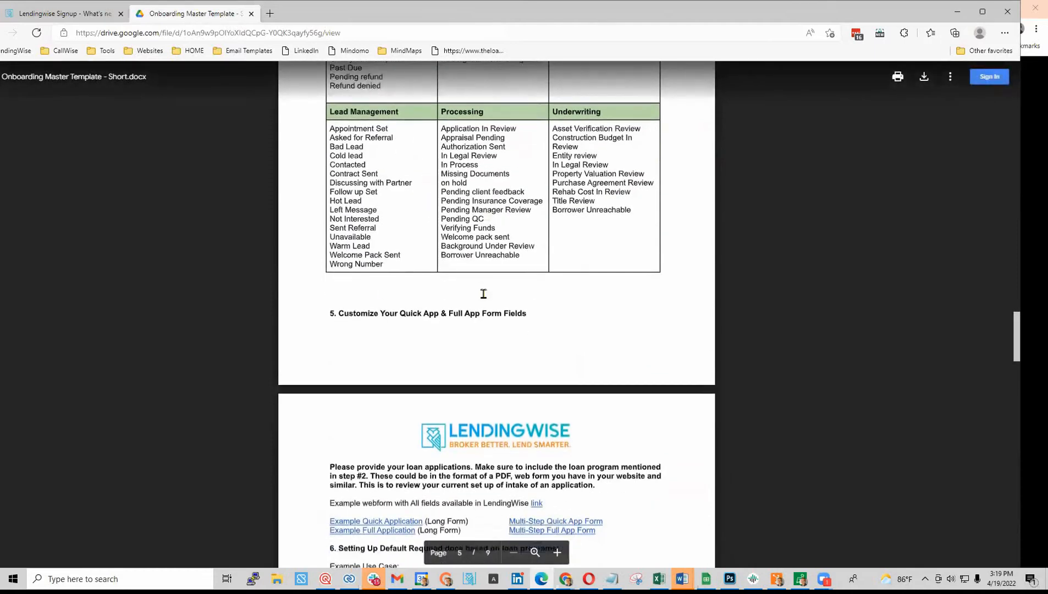
scroll(482, 330, "down", 2)
scroll(482, 331, "down", 2)
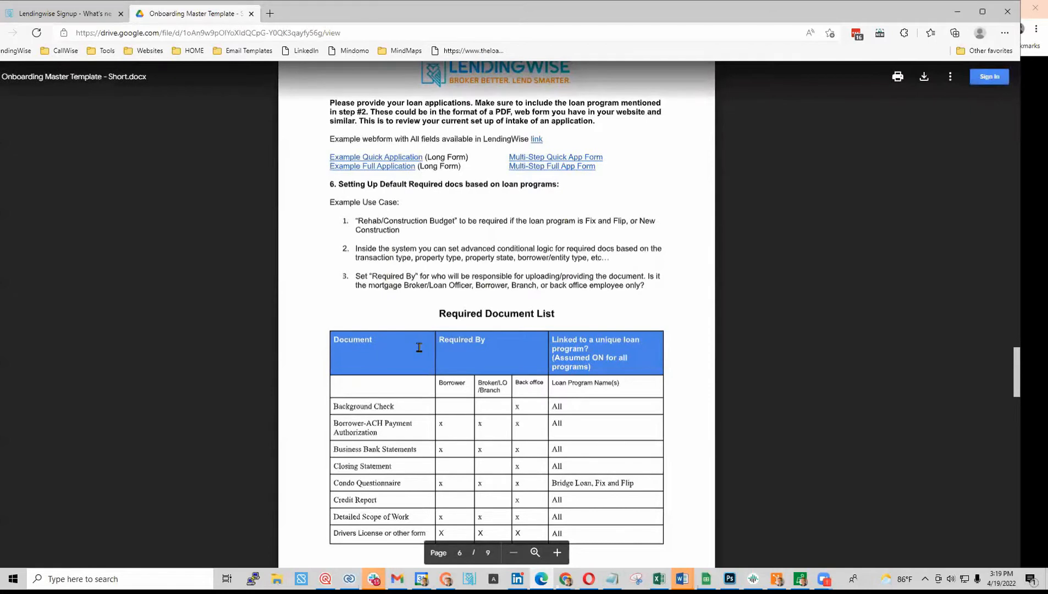
scroll(419, 347, "down", 2)
scroll(419, 347, "down", 2)
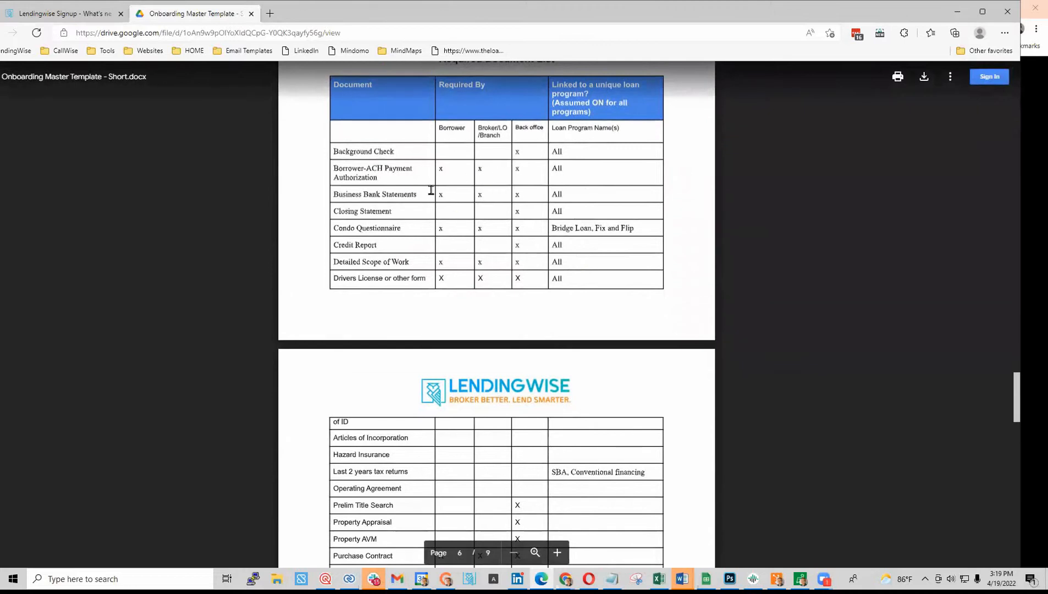
scroll(490, 325, "down", 2)
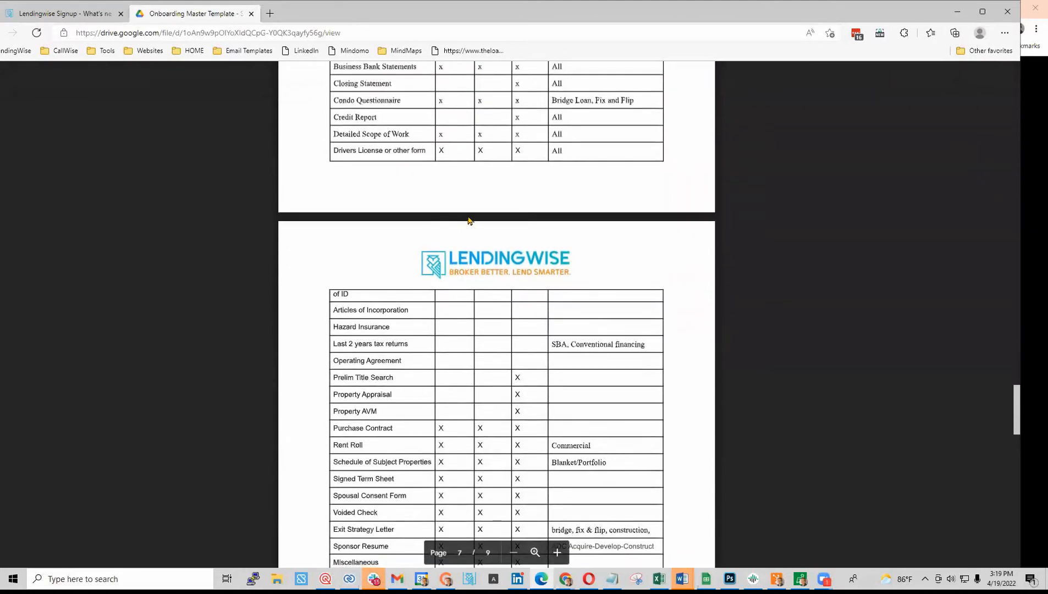
scroll(412, 323, "down", 3)
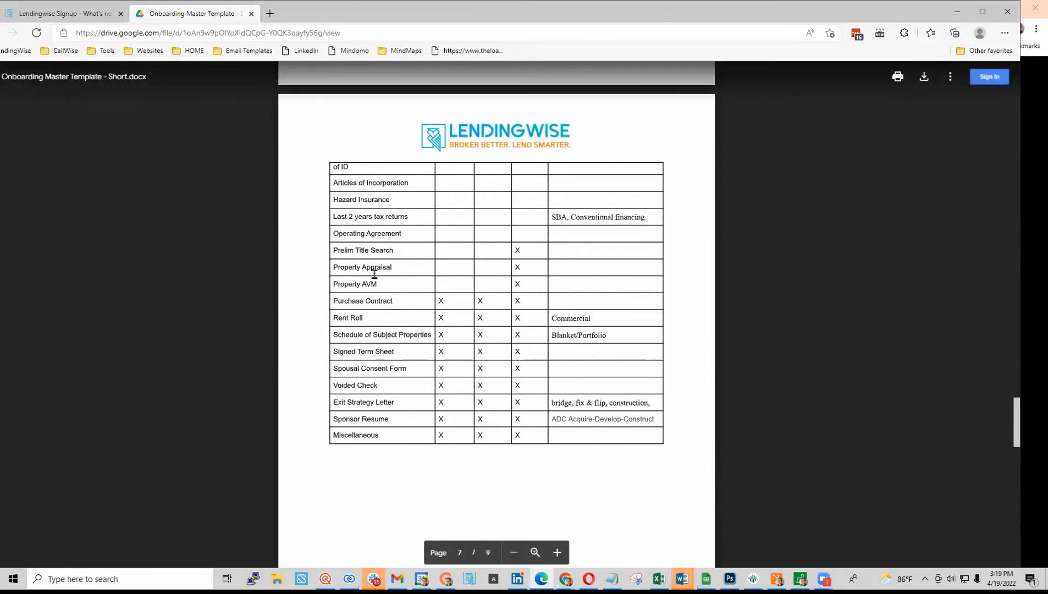
scroll(400, 354, "down", 7)
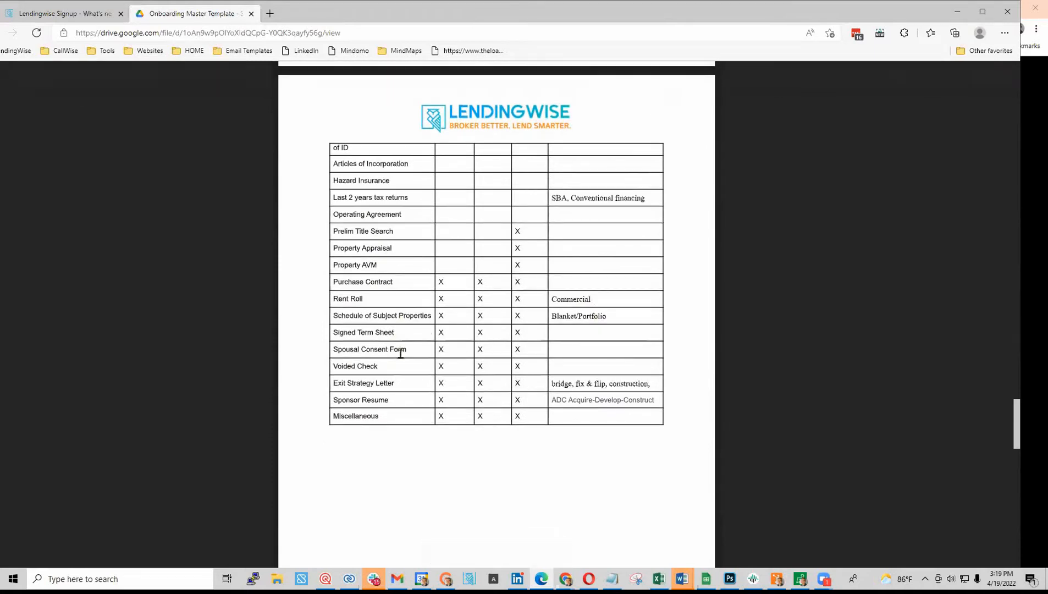
scroll(401, 354, "down", 5)
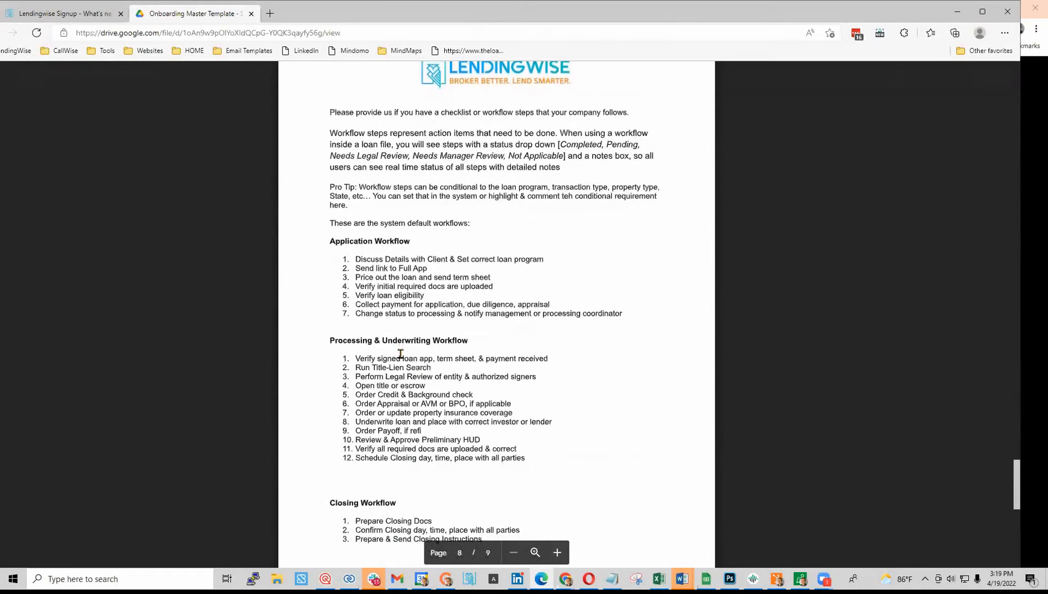
scroll(403, 318, "down", 2)
scroll(402, 318, "up", 2)
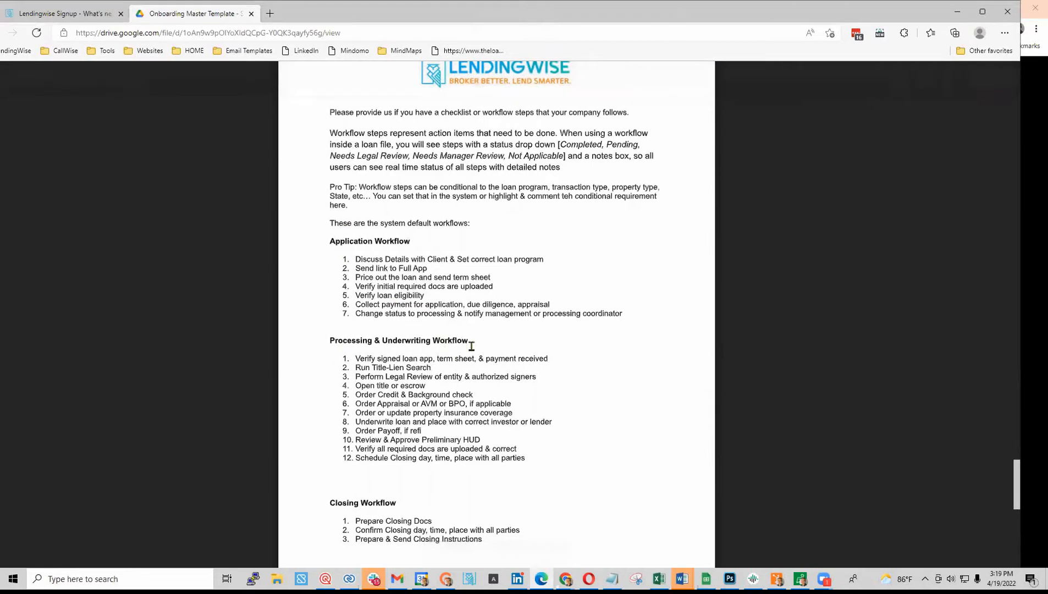
scroll(442, 413, "down", 2)
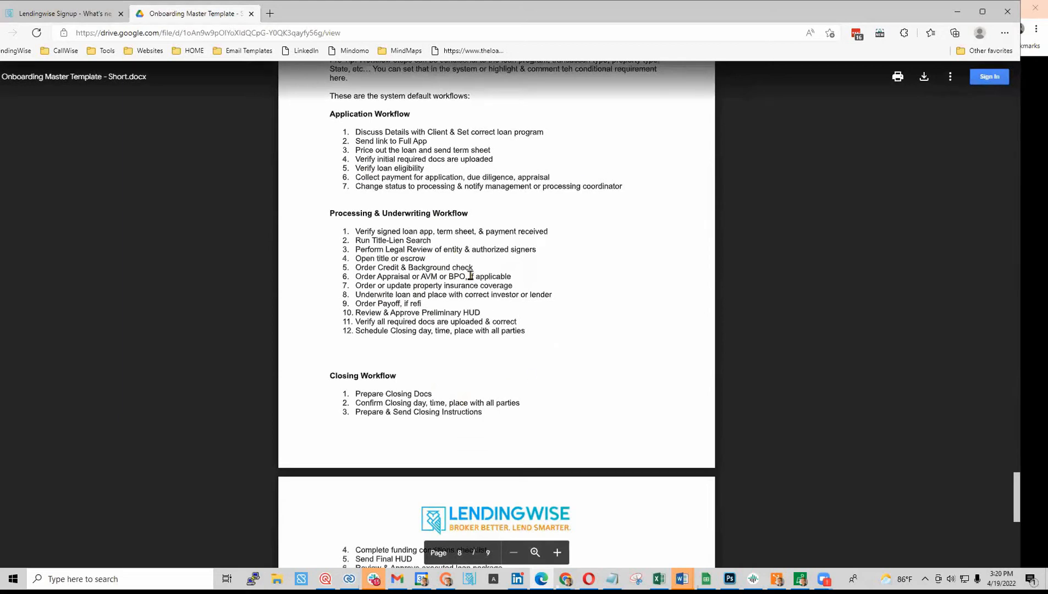
scroll(470, 276, "down", 7)
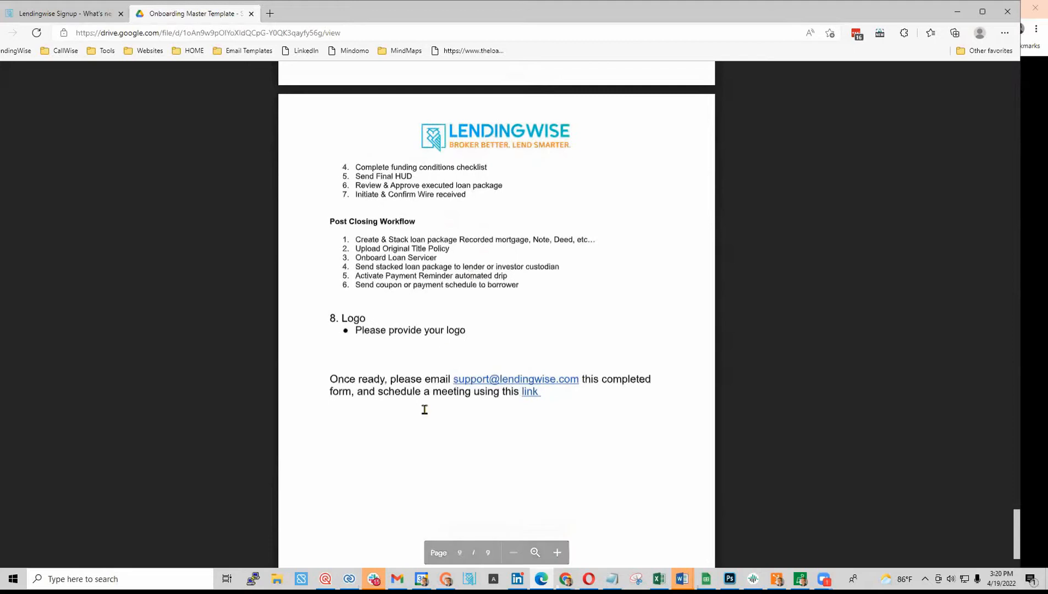
scroll(424, 404, "down", 2)
scroll(418, 341, "up", 3)
scroll(405, 286, "up", 20)
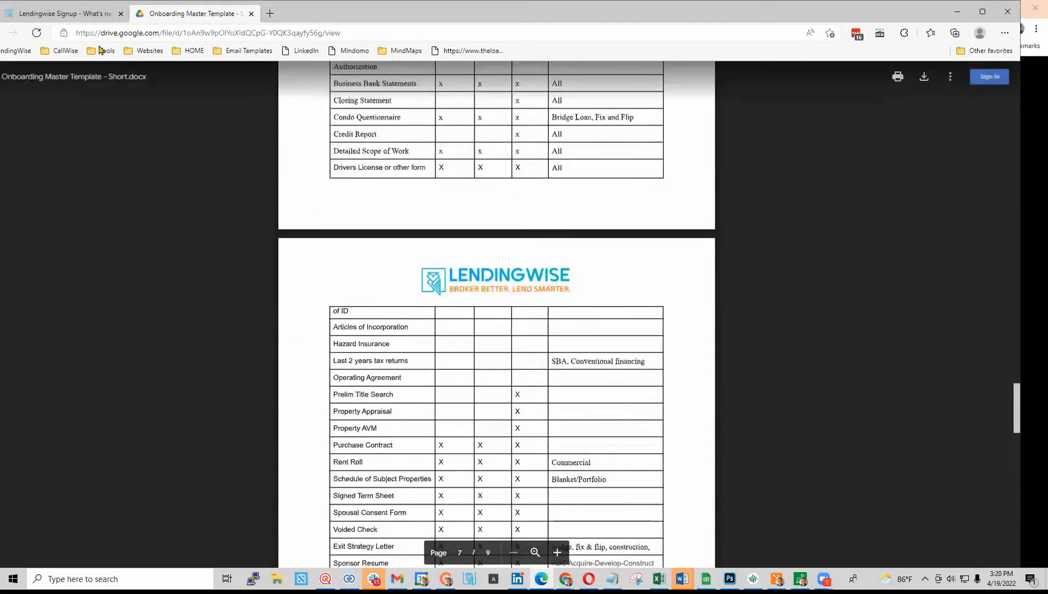
- From the signup page, open the Knowledge Base's The Dashboard category and its Welcome to the Dashboard article
left_click(76, 18)
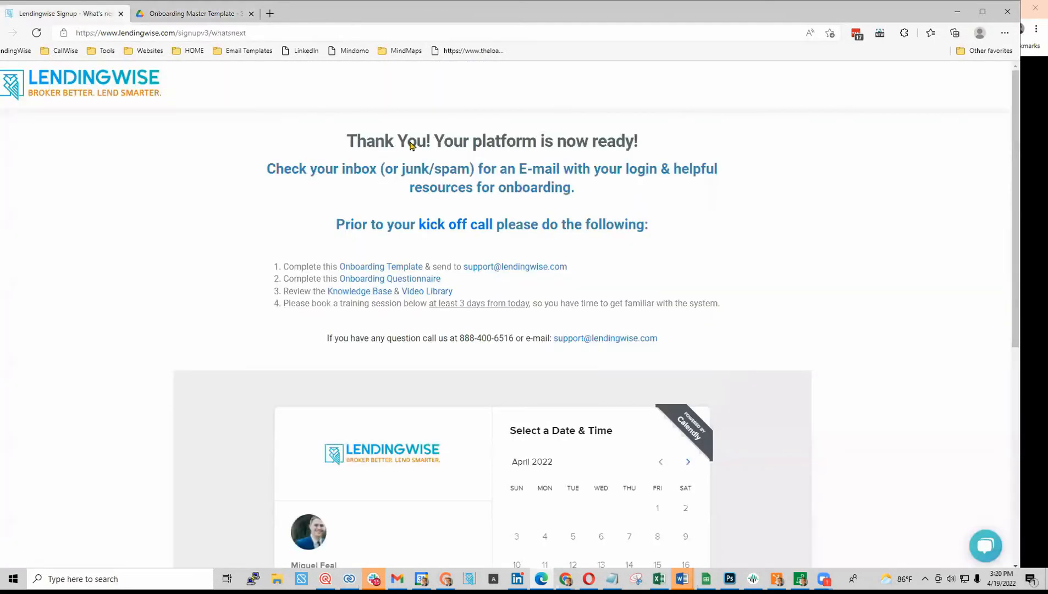
left_click(377, 292)
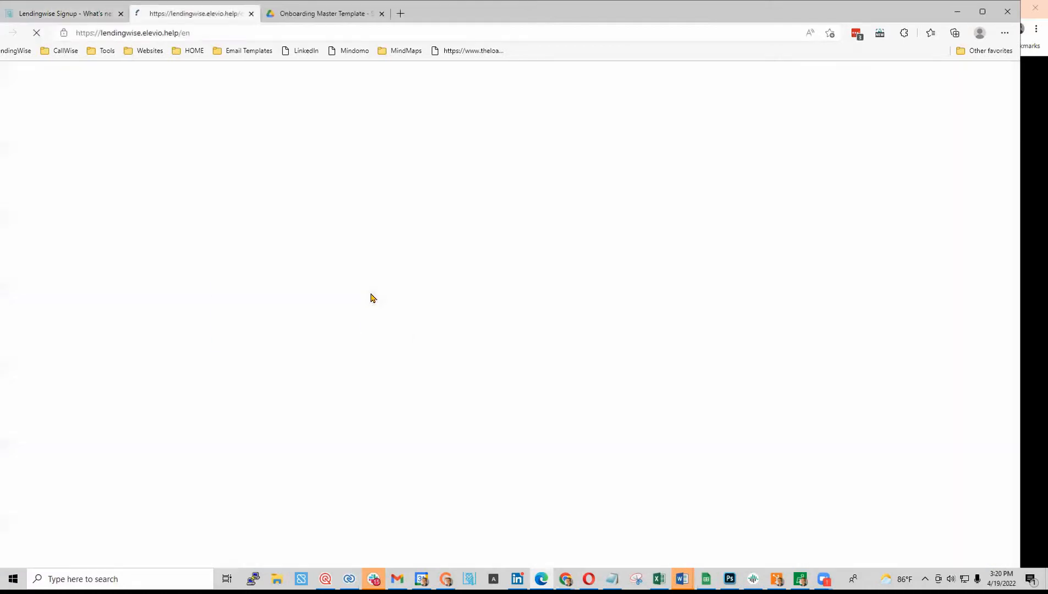
left_click(452, 274)
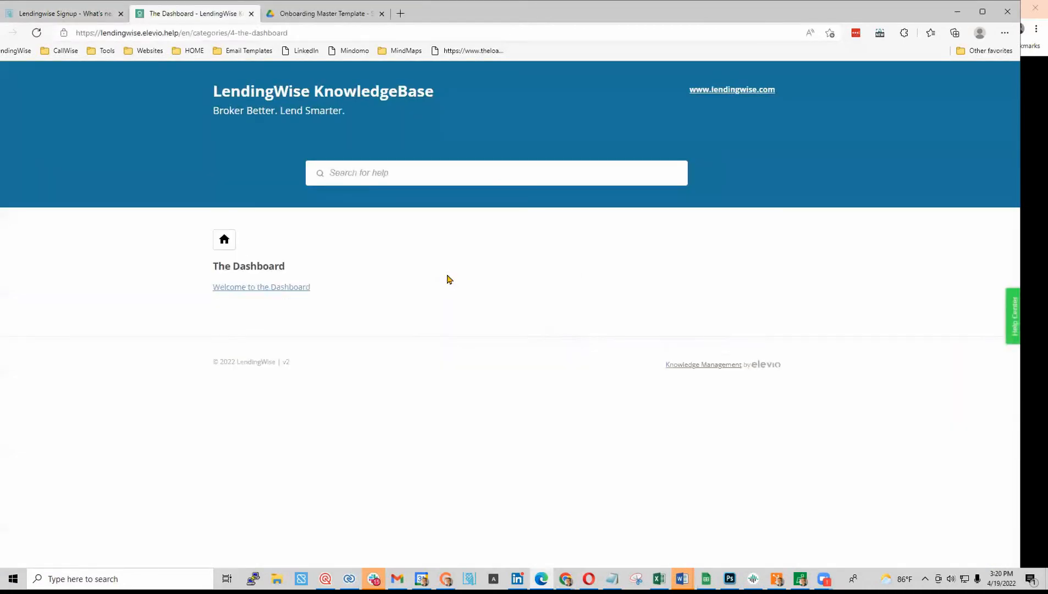
left_click(274, 288)
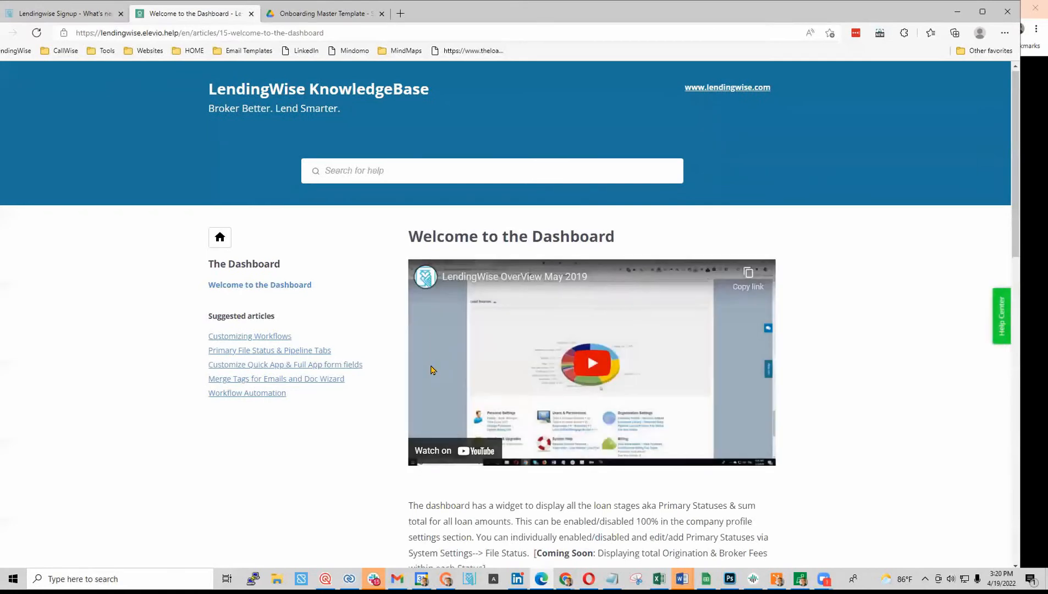
- Read through the Welcome to the Dashboard article, then return to the signup next-steps page
scroll(423, 374, "down", 4)
scroll(432, 406, "up", 5)
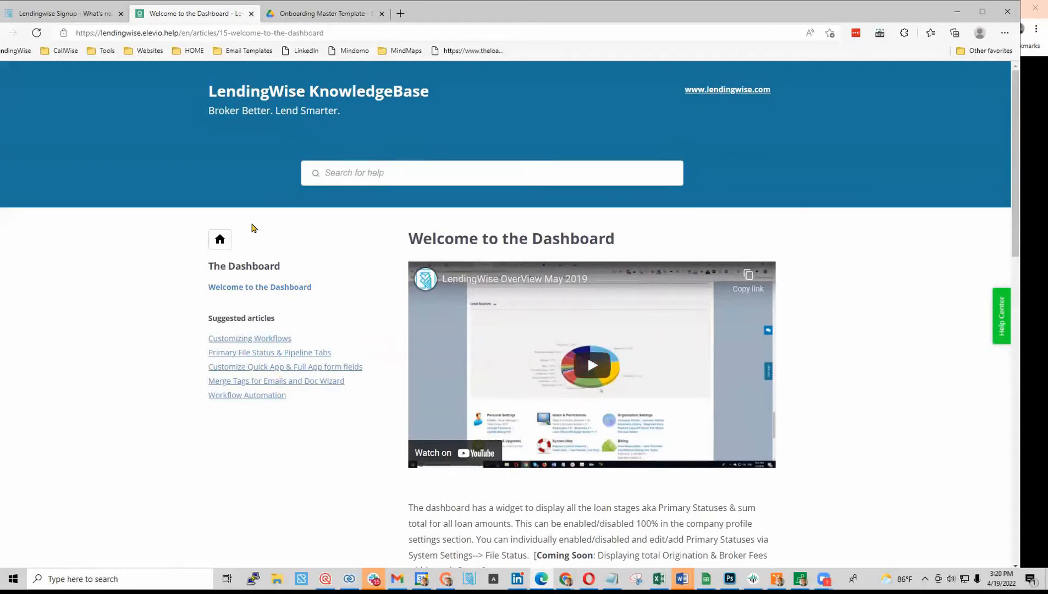
left_click(230, 288)
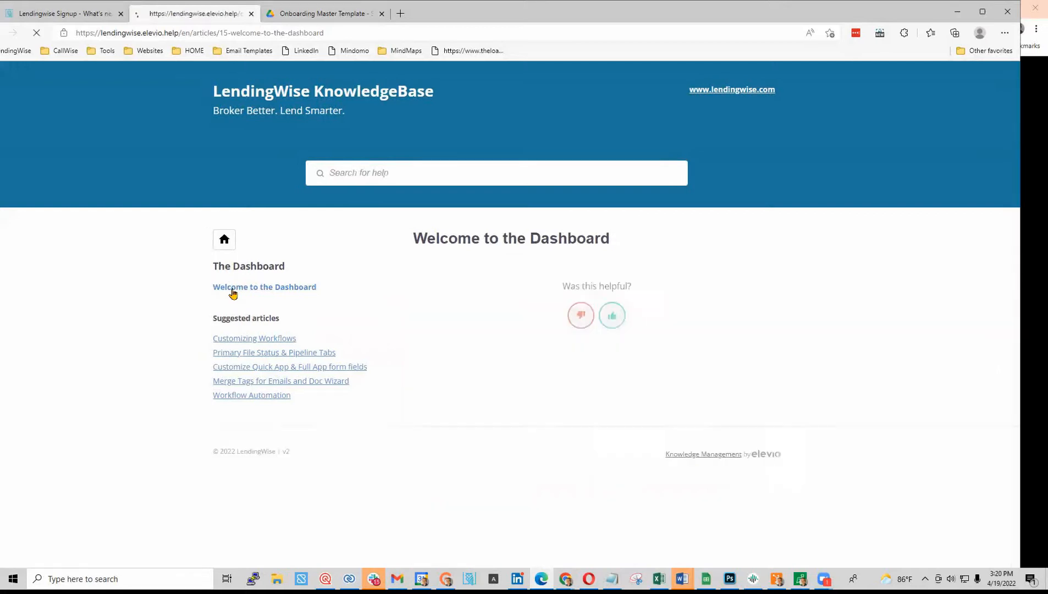
scroll(244, 344, "down", 3)
scroll(243, 344, "down", 12)
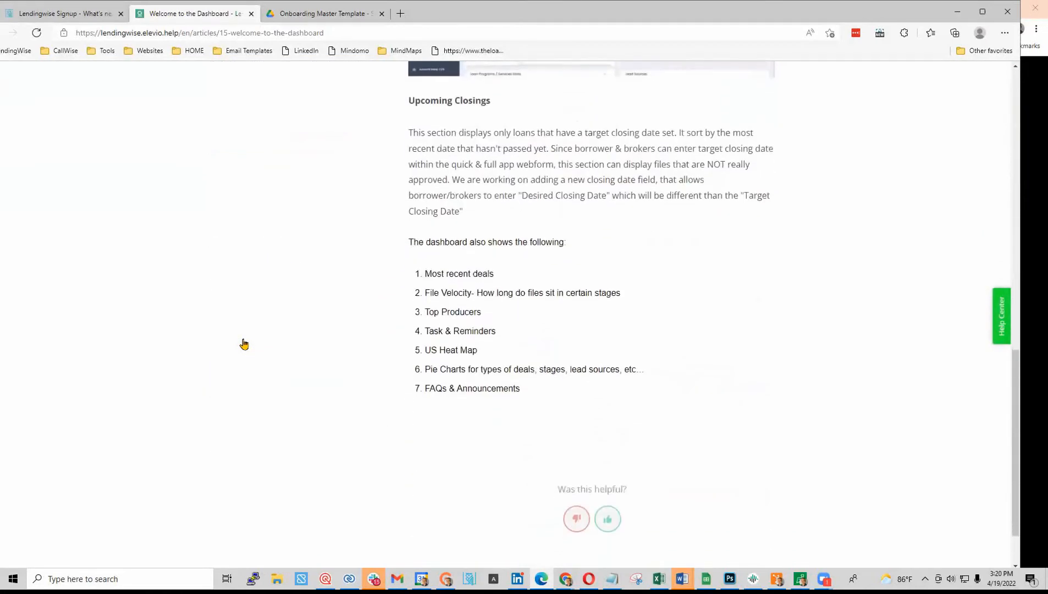
scroll(442, 387, "up", 5)
scroll(442, 387, "up", 10)
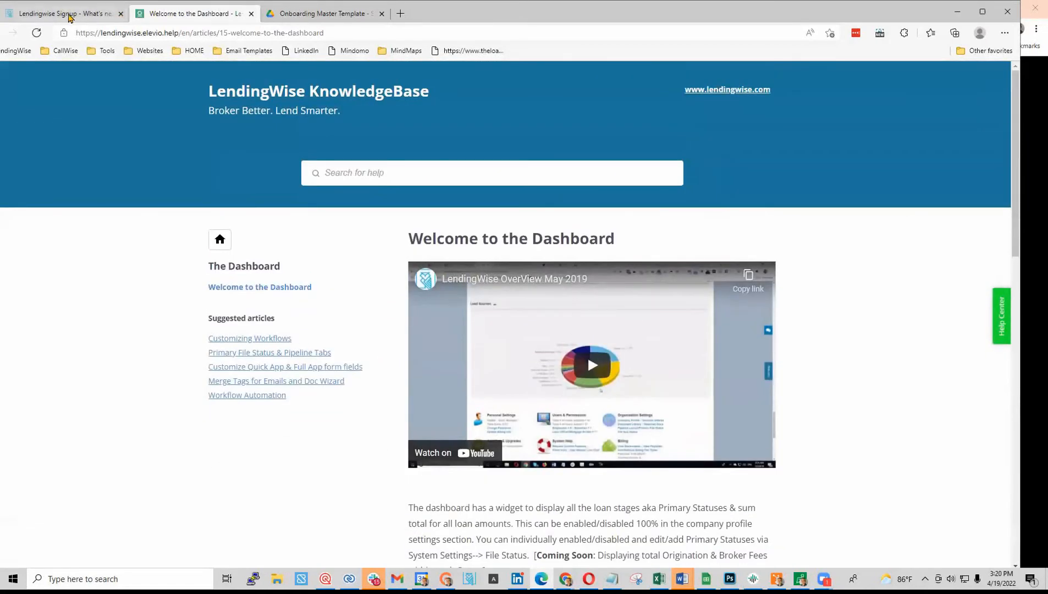
left_click(67, 14)
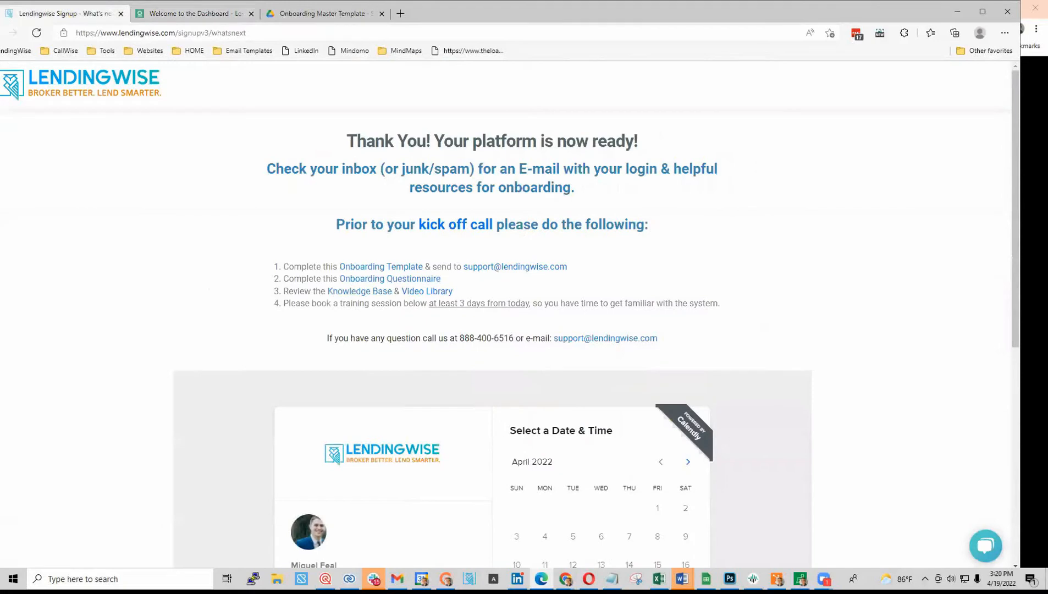
- Open the 38-video LendingWise Training Videos playlist on YouTube, skim it, and return to signup
left_click(426, 291)
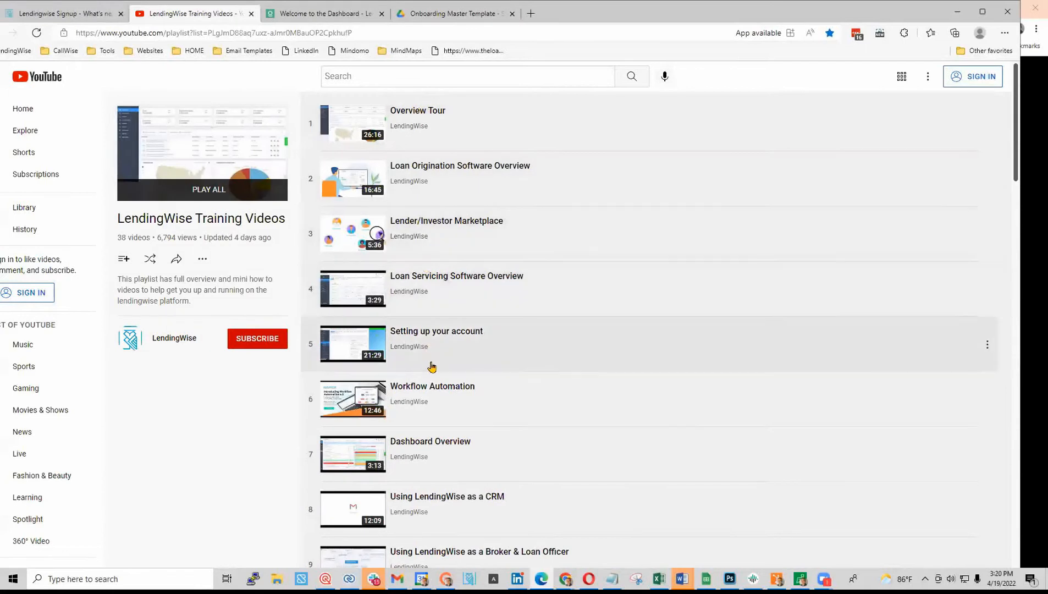
scroll(416, 435, "down", 2)
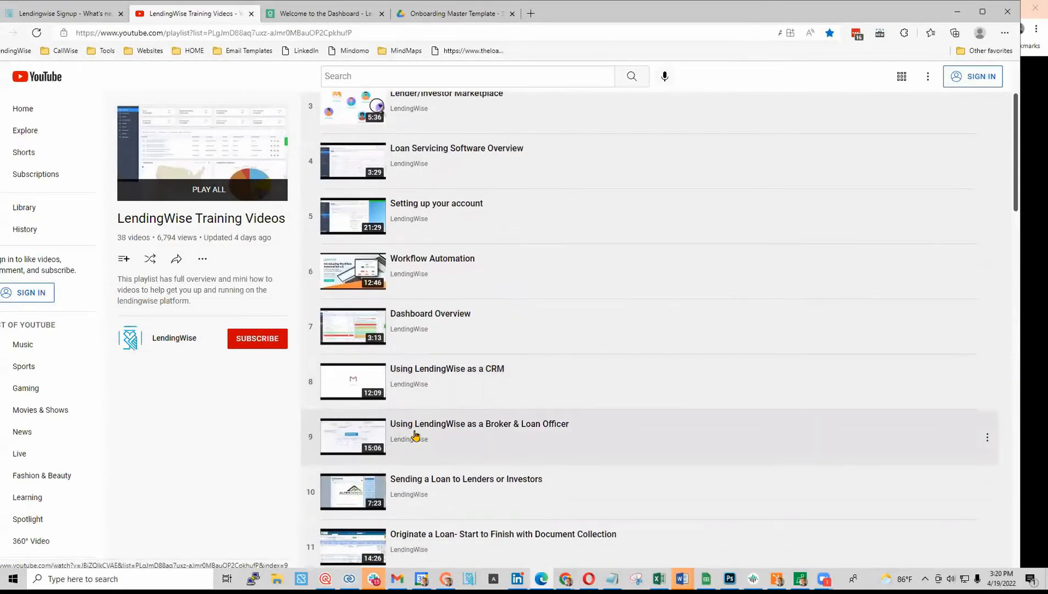
scroll(420, 445, "down", 2)
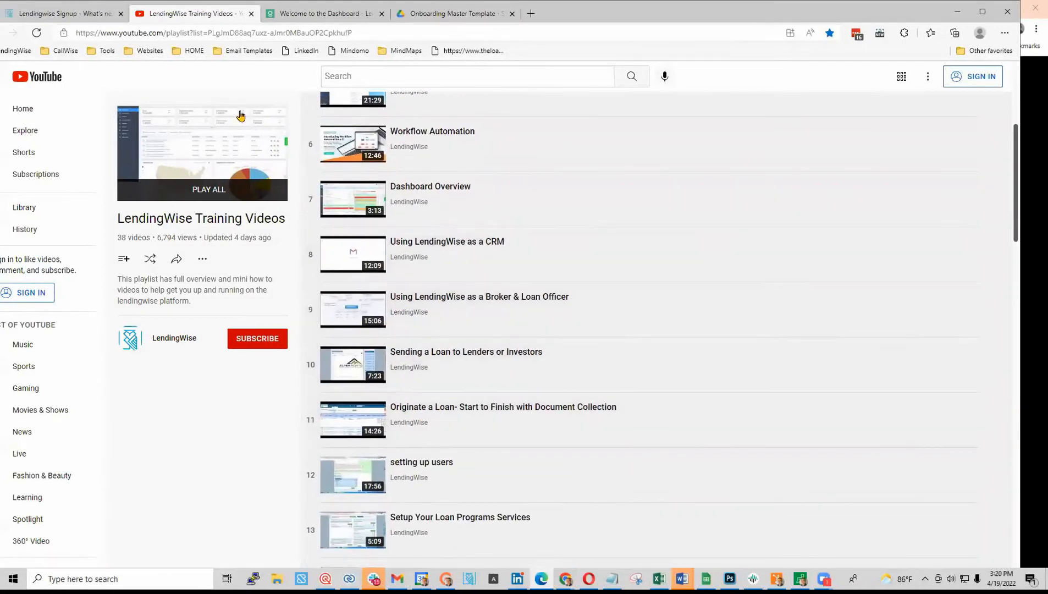
left_click(62, 21)
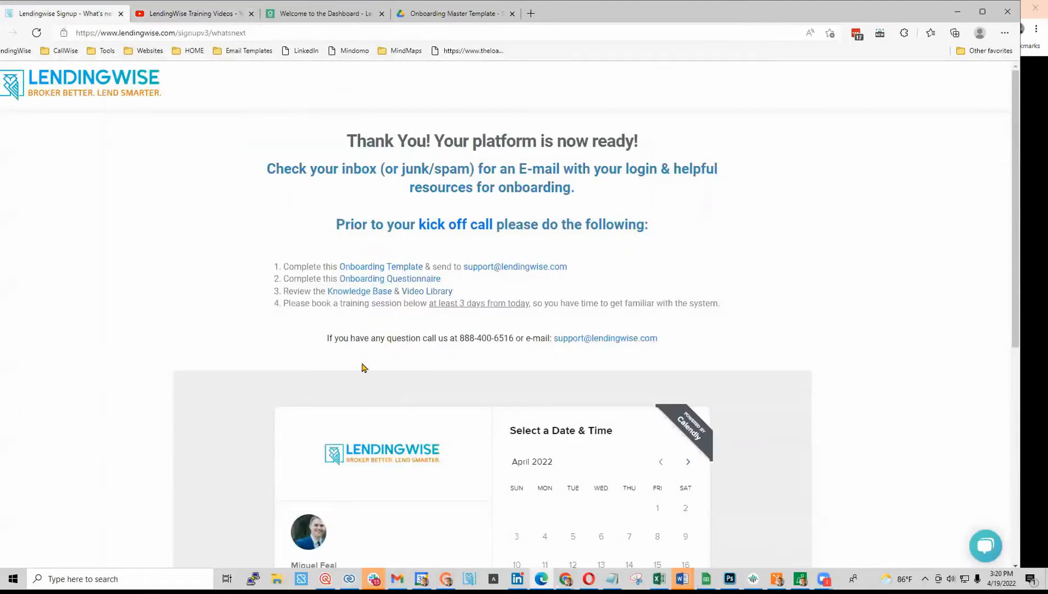
scroll(452, 401, "down", 3)
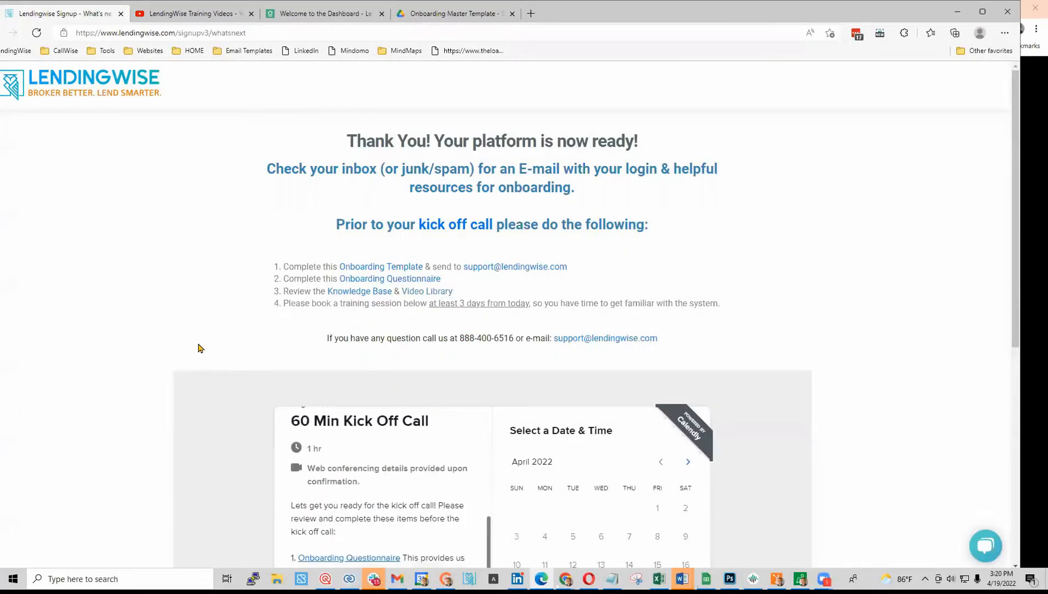
scroll(160, 354, "down", 2)
scroll(160, 439, "up", 2)
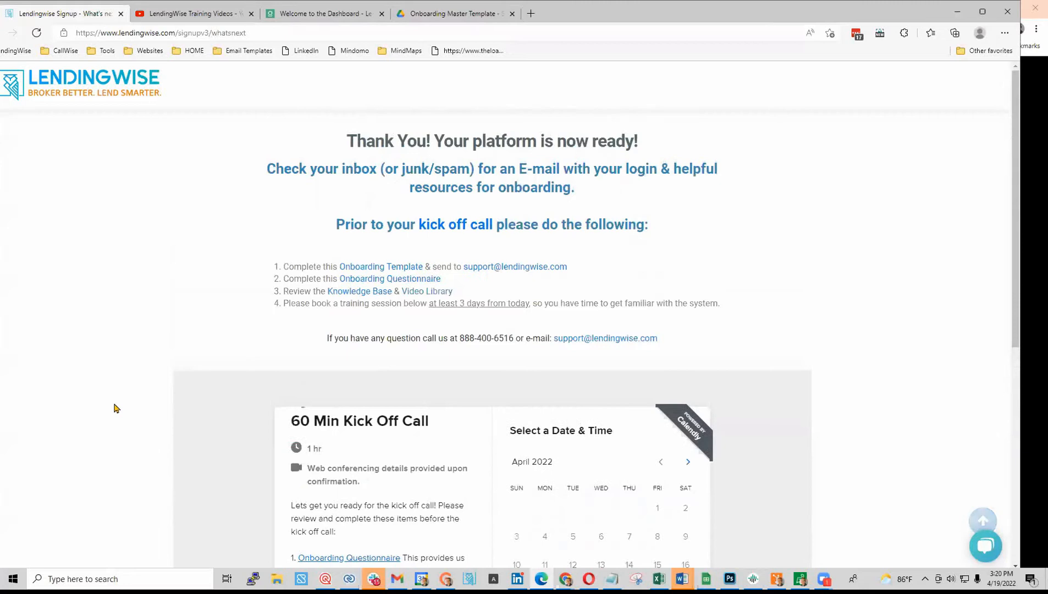
scroll(114, 408, "down", 5)
scroll(387, 349, "up", 3)
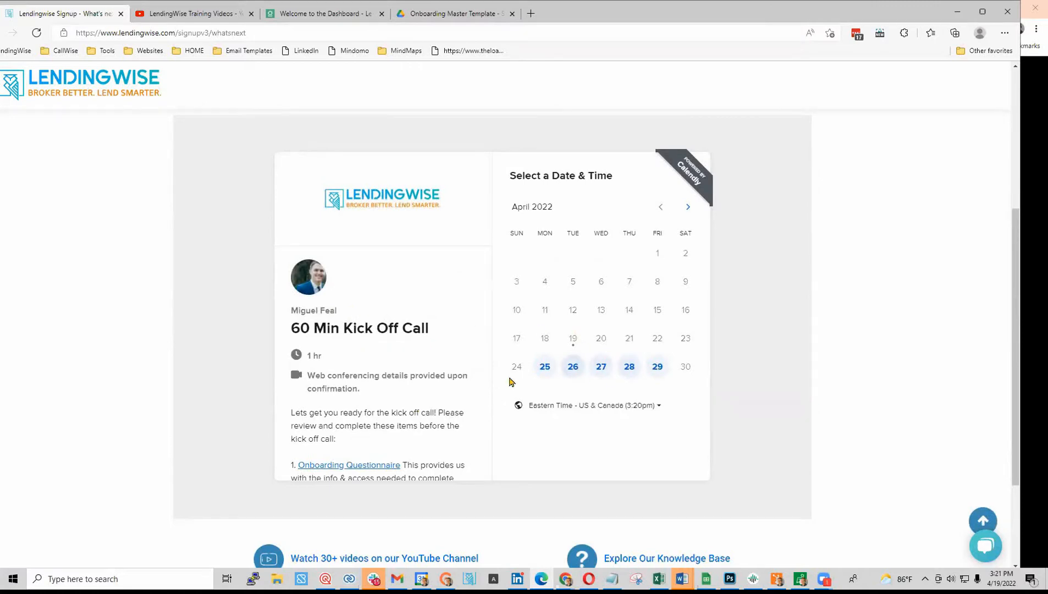
scroll(422, 427, "down", 3)
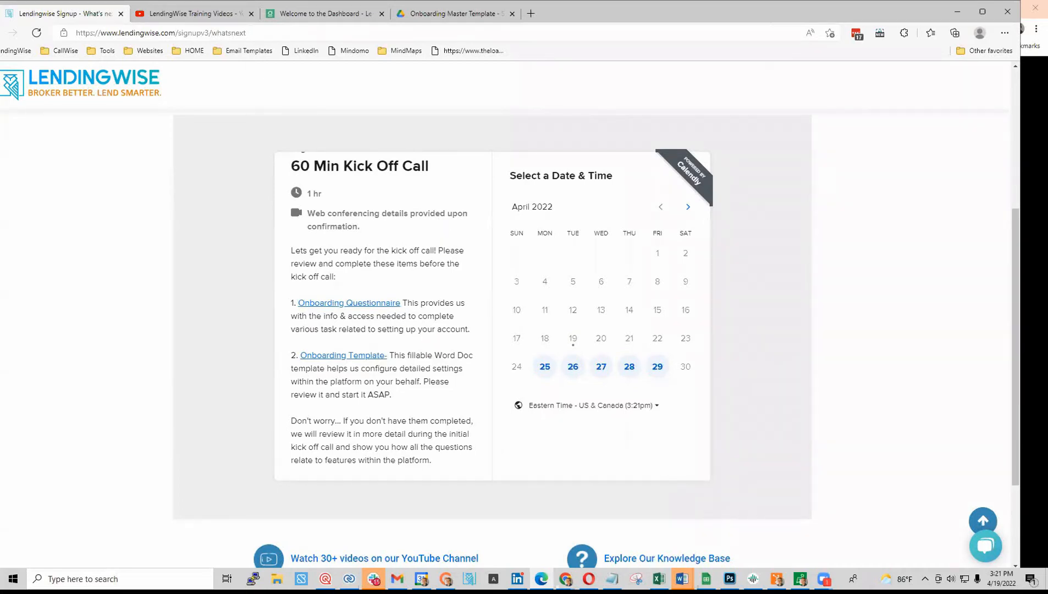
key("alt+Tab")
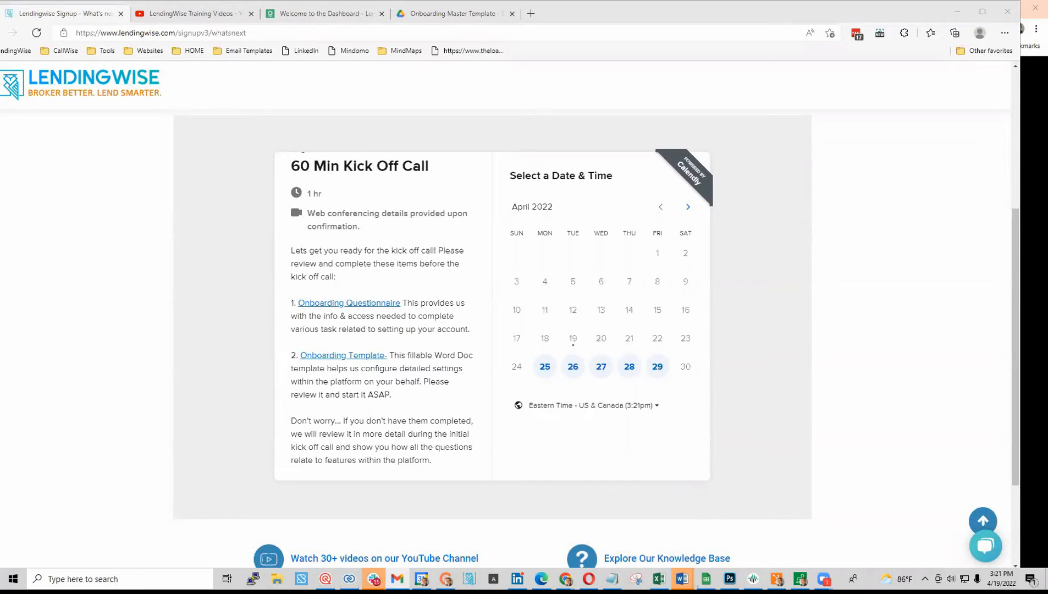
- Copy the Back Office Login link from the Welcome Aboard email, then move Gmail aside
left_click(678, 57)
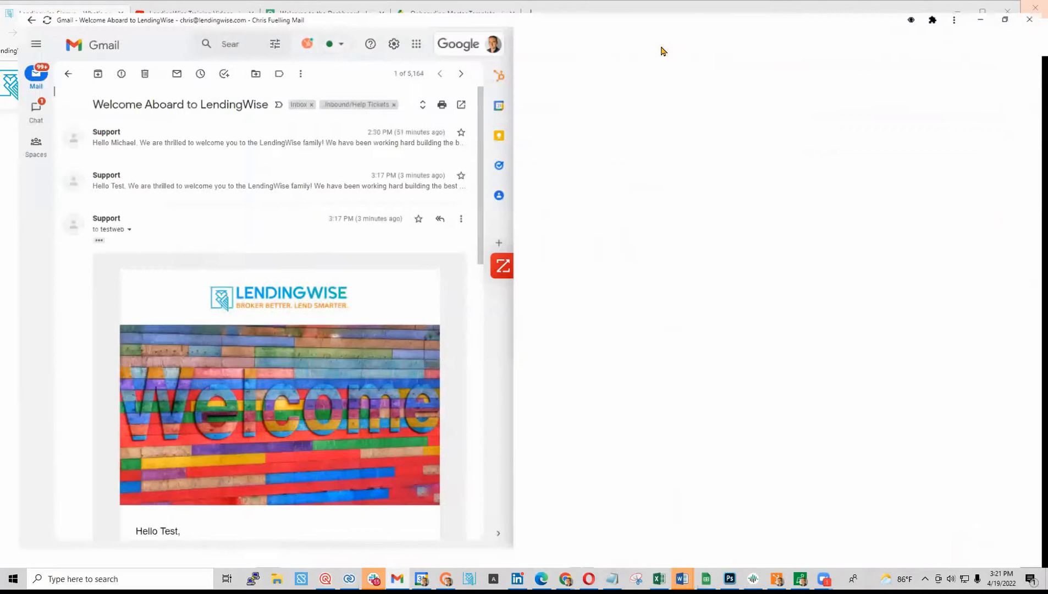
scroll(562, 348, "down", 3)
scroll(413, 373, "down", 2)
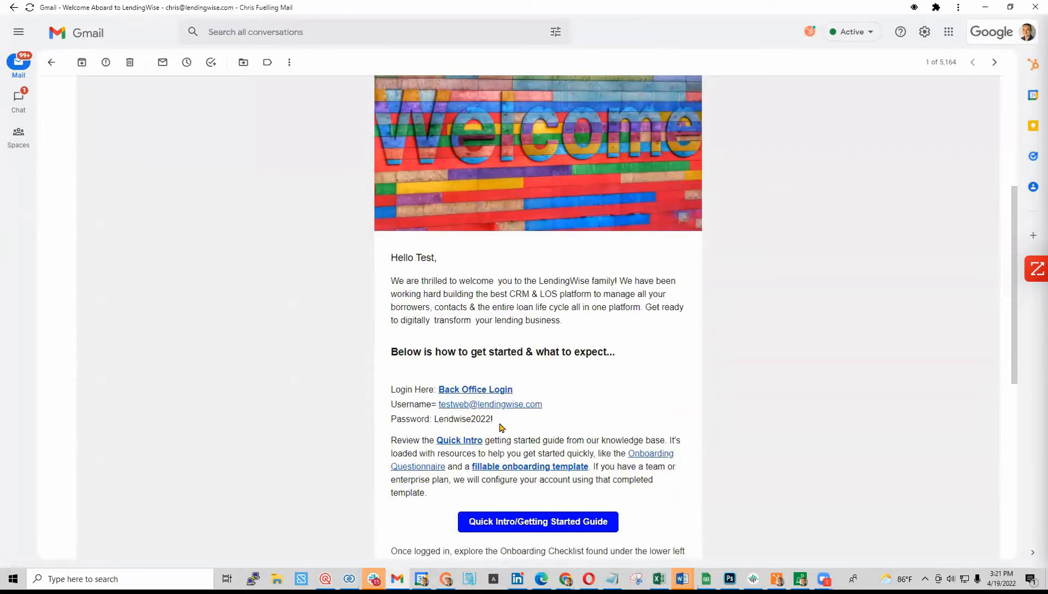
right_click(476, 396)
left_click(527, 443)
left_click_drag(685, 14, 0, 79)
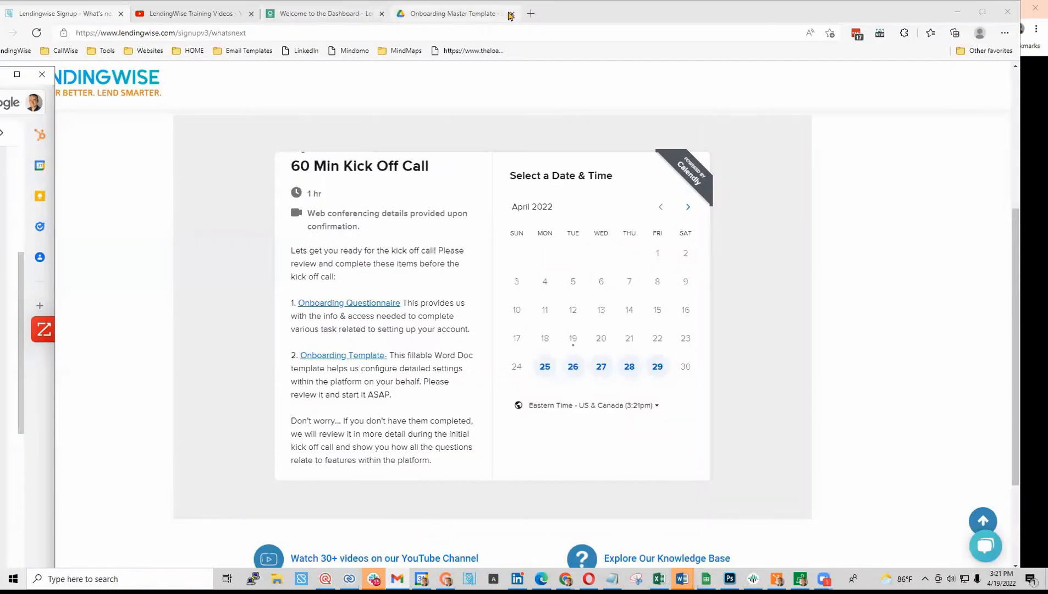
- Load the copied back office login URL in a new tab and choose Back Office Users
left_click(530, 13)
key("ctrl+v")
key("Return")
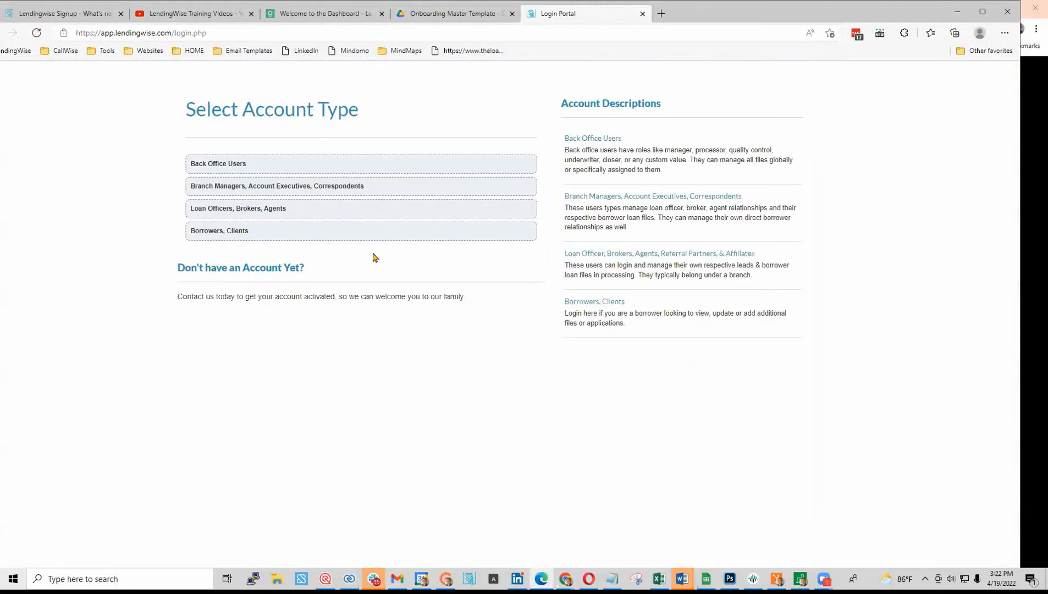
left_click(226, 172)
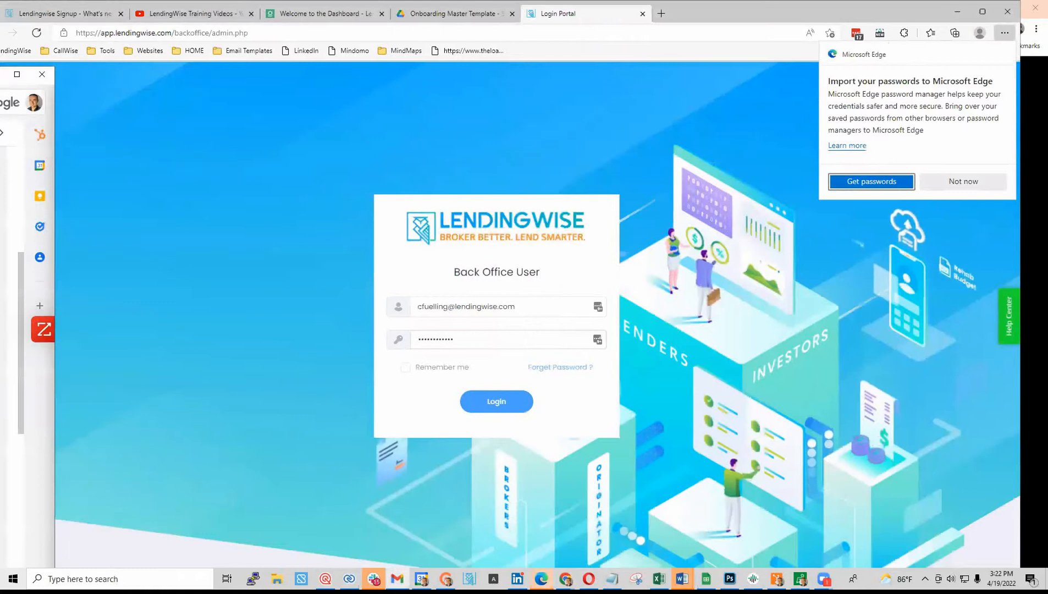
- Enter the test account's e-mail and password and log in to the back office
left_click_drag(523, 307, 395, 308)
key("ctrl+v")
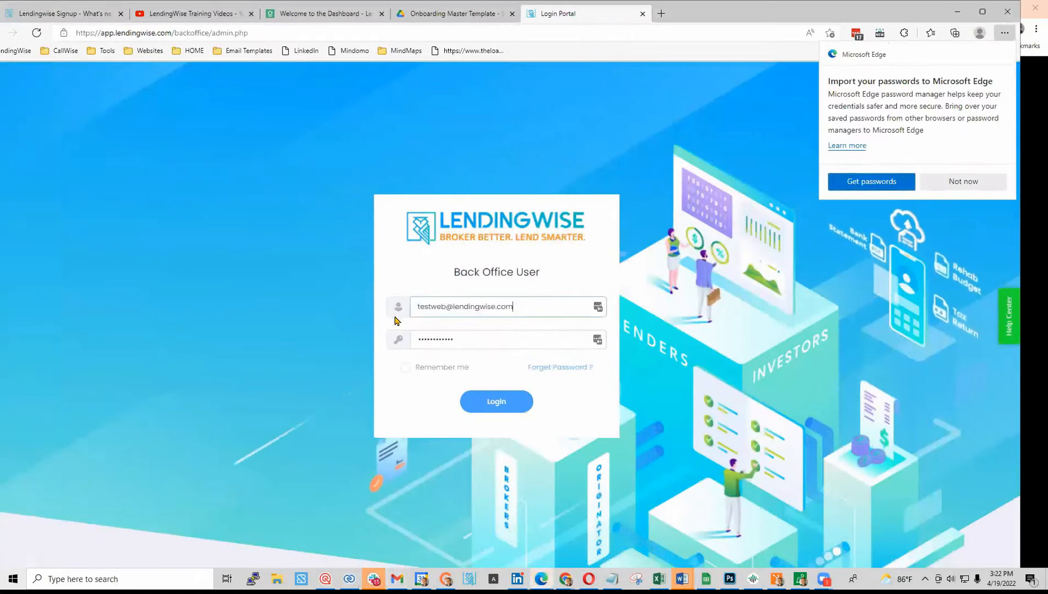
key("alt+Tab")
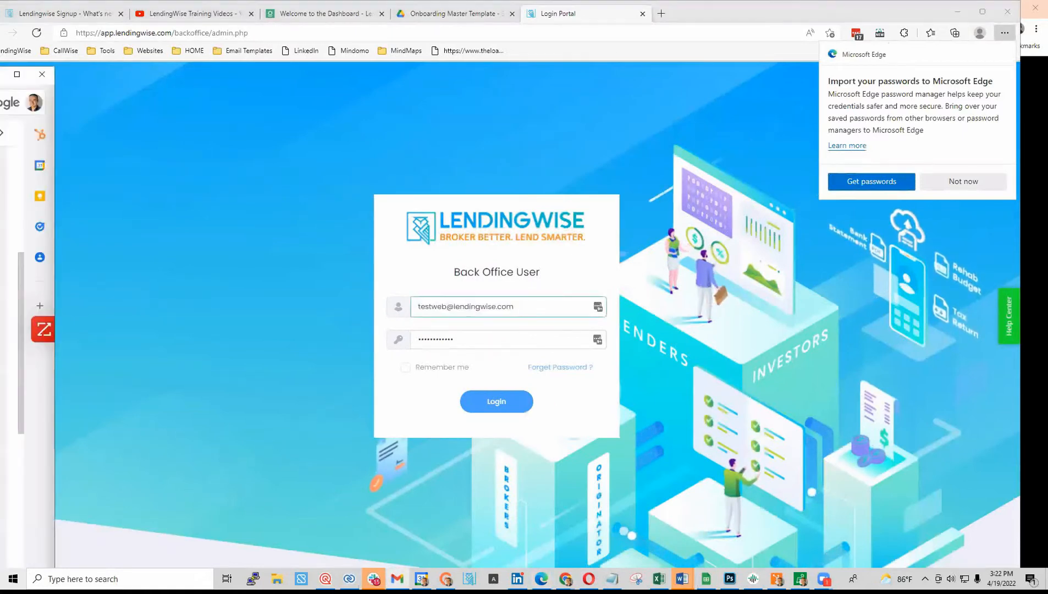
left_click(479, 342)
left_click_drag(478, 342, 367, 347)
key("ctrl+v")
left_click(511, 401)
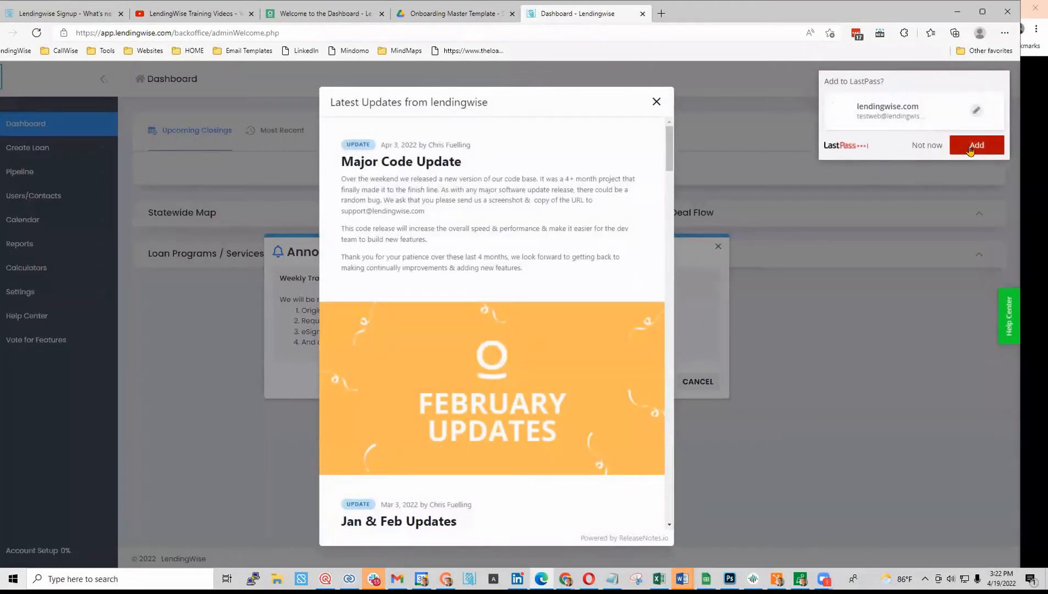
- Save the login to LastPass, then scroll through and close the Latest Updates release notes
left_click(977, 146)
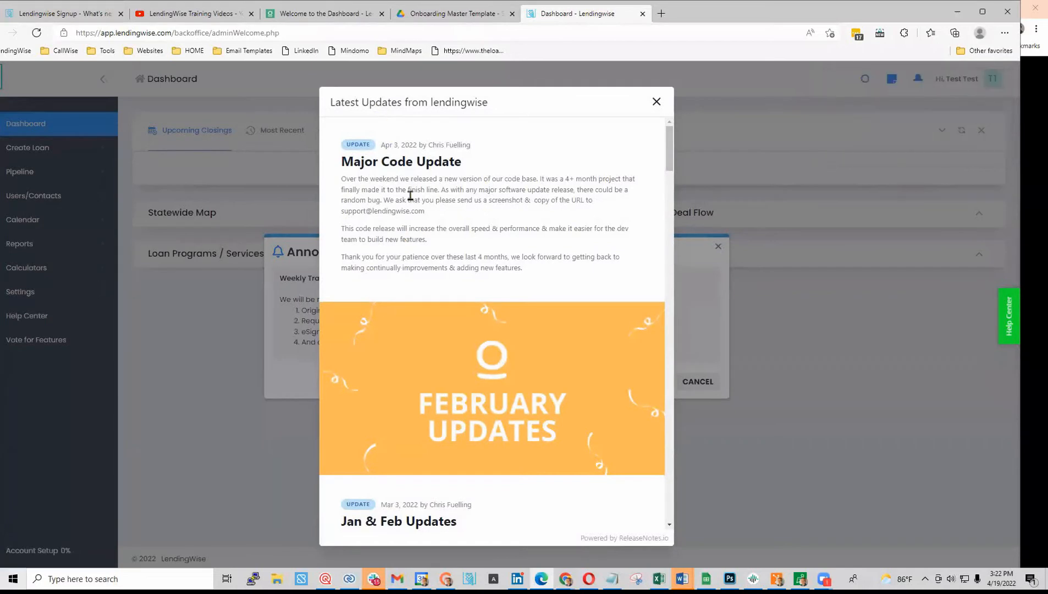
scroll(457, 325, "down", 5)
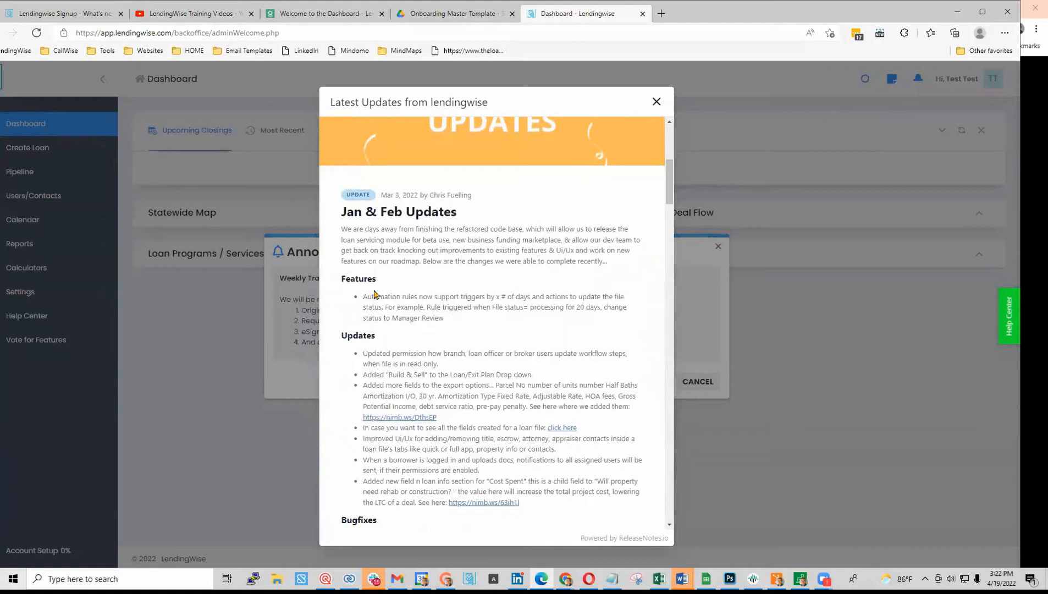
scroll(390, 351, "down", 2)
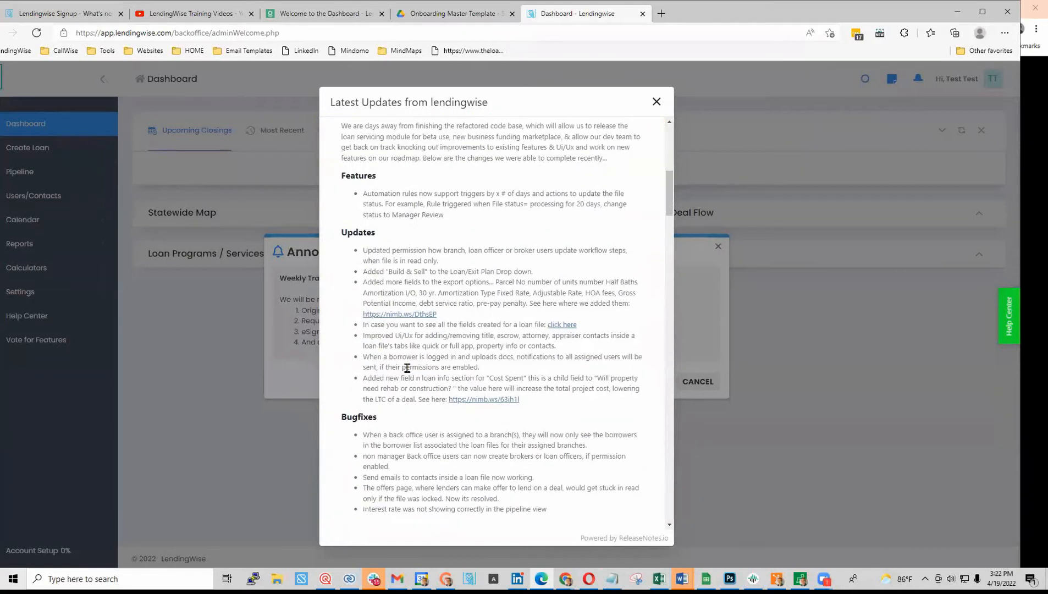
scroll(407, 365, "down", 2)
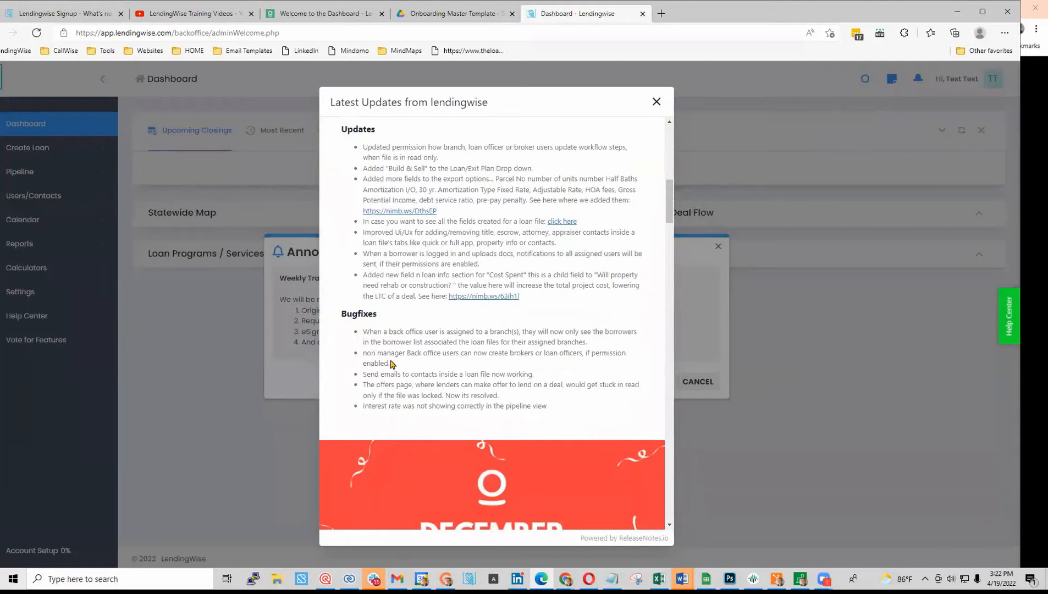
scroll(388, 334, "down", 6)
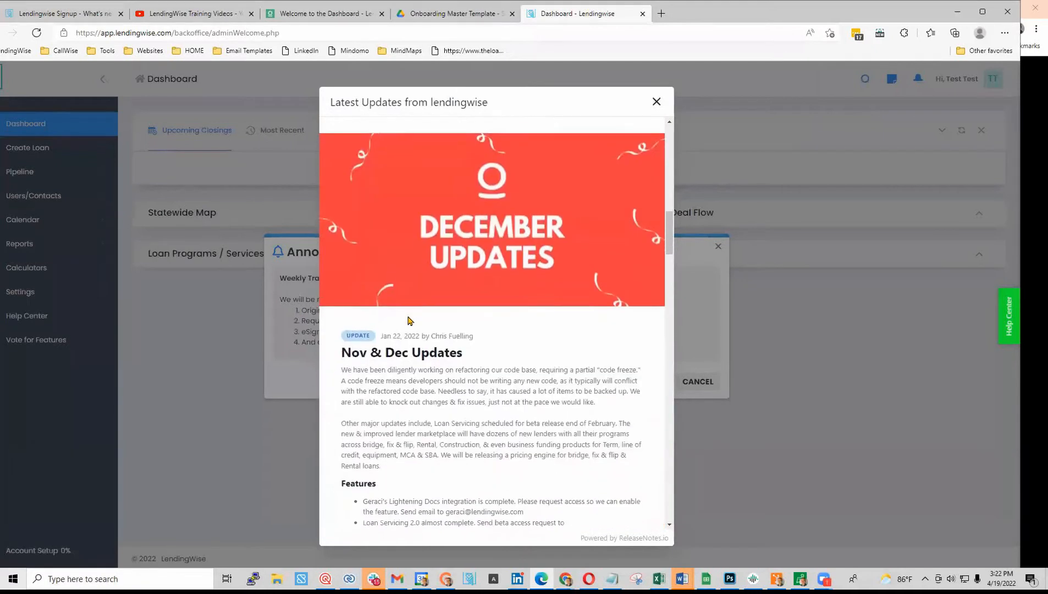
scroll(436, 305, "down", 8)
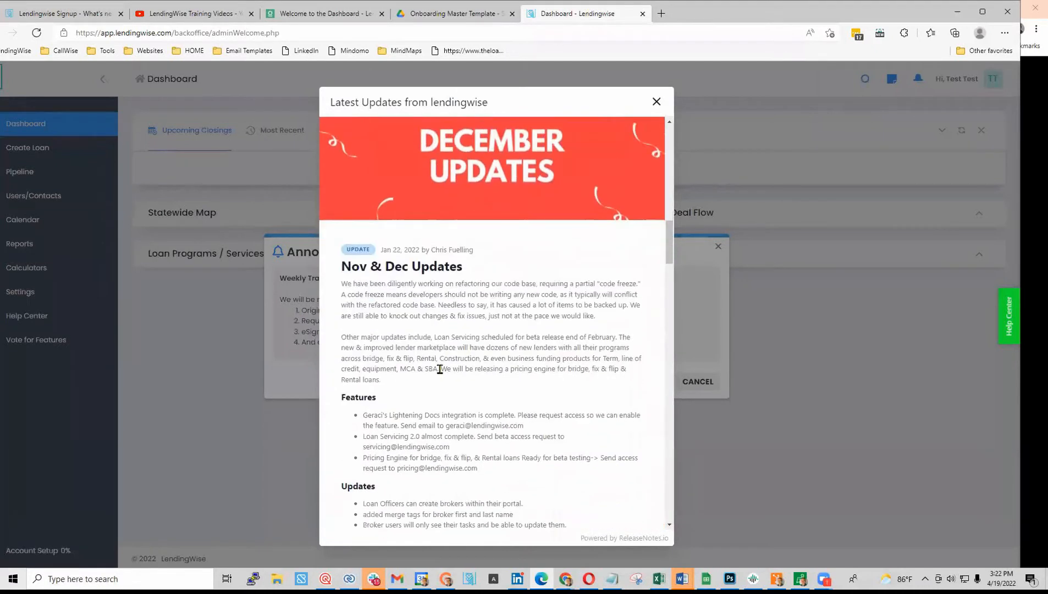
scroll(449, 392, "up", 18)
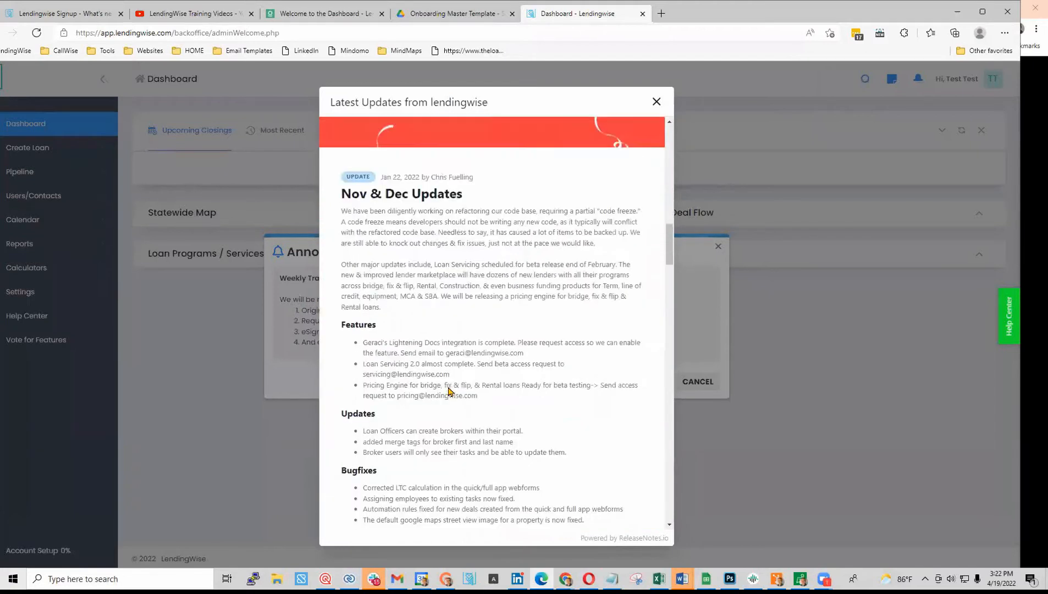
left_click(655, 102)
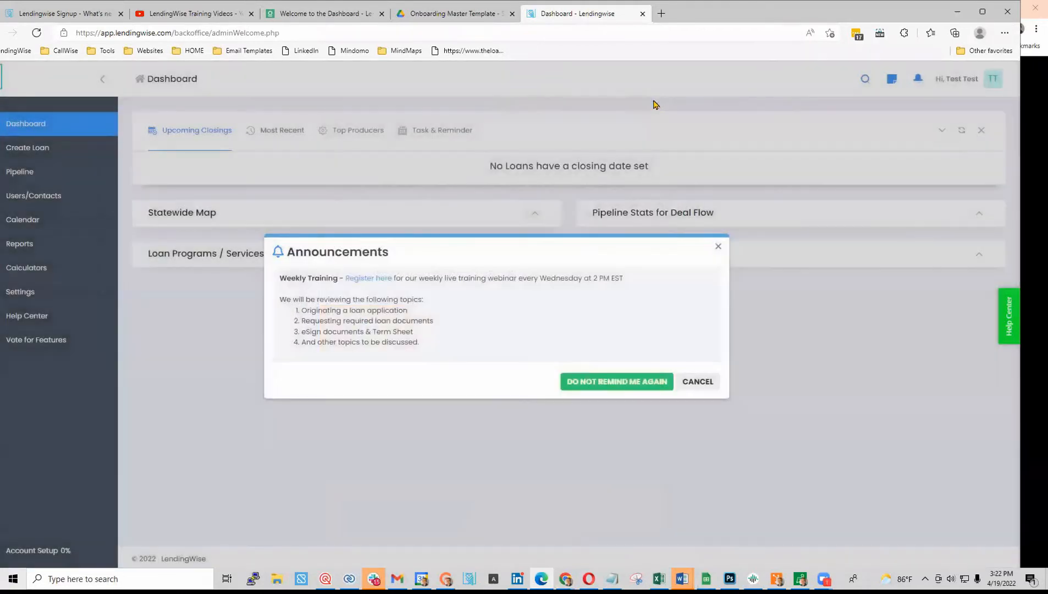
left_click(24, 319)
left_click(21, 320)
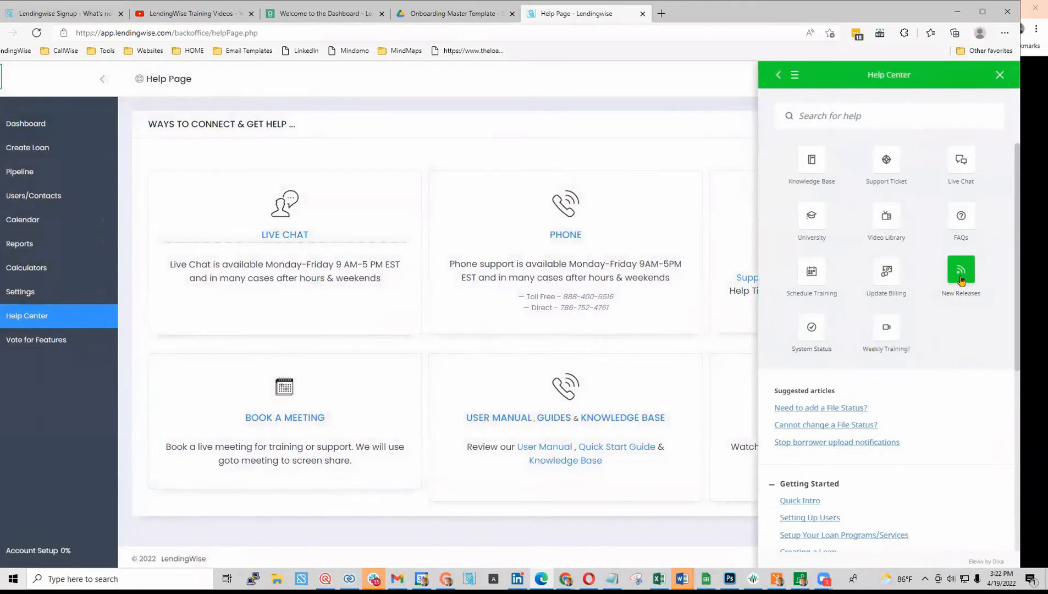
left_click(961, 280)
left_click(606, 16)
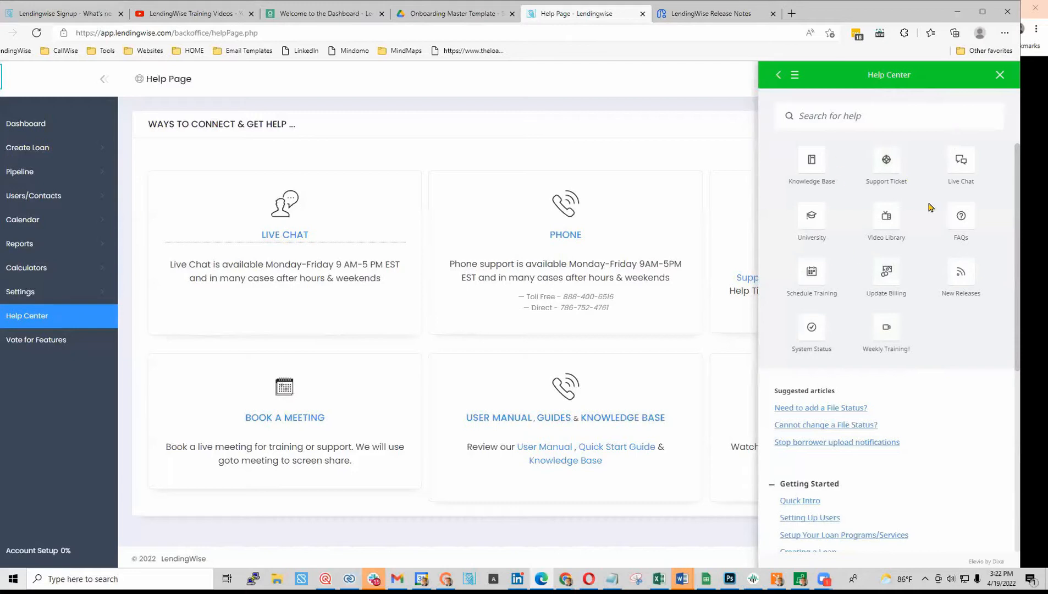
left_click(1000, 76)
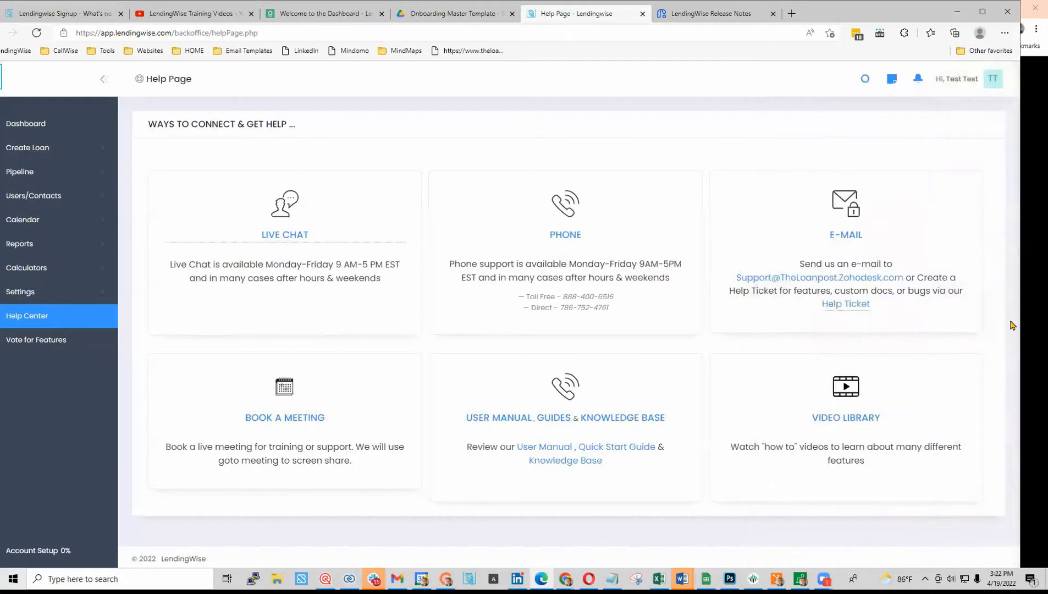
left_click(1013, 326)
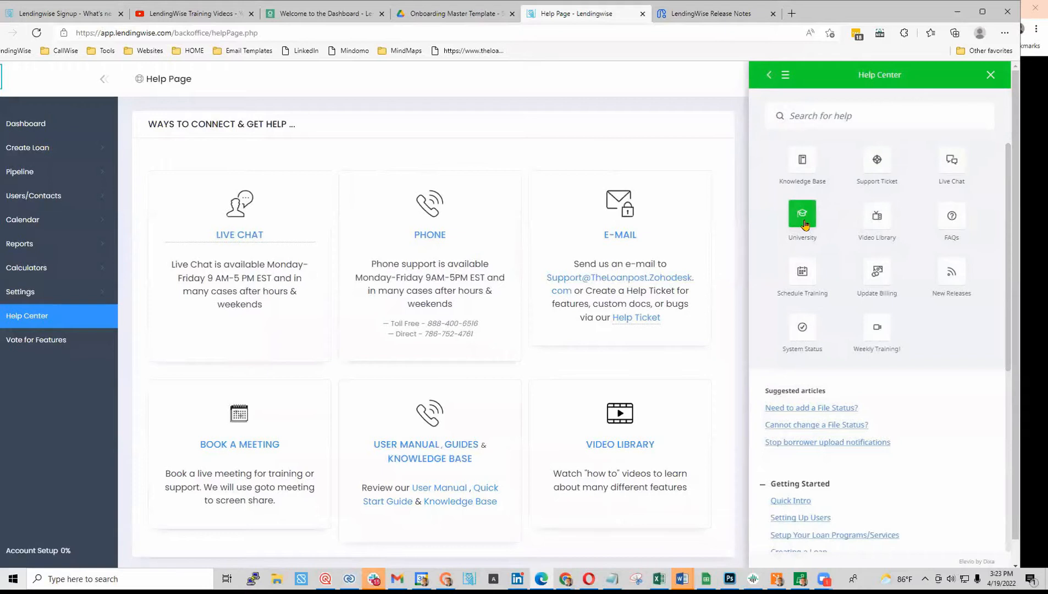
left_click(802, 220)
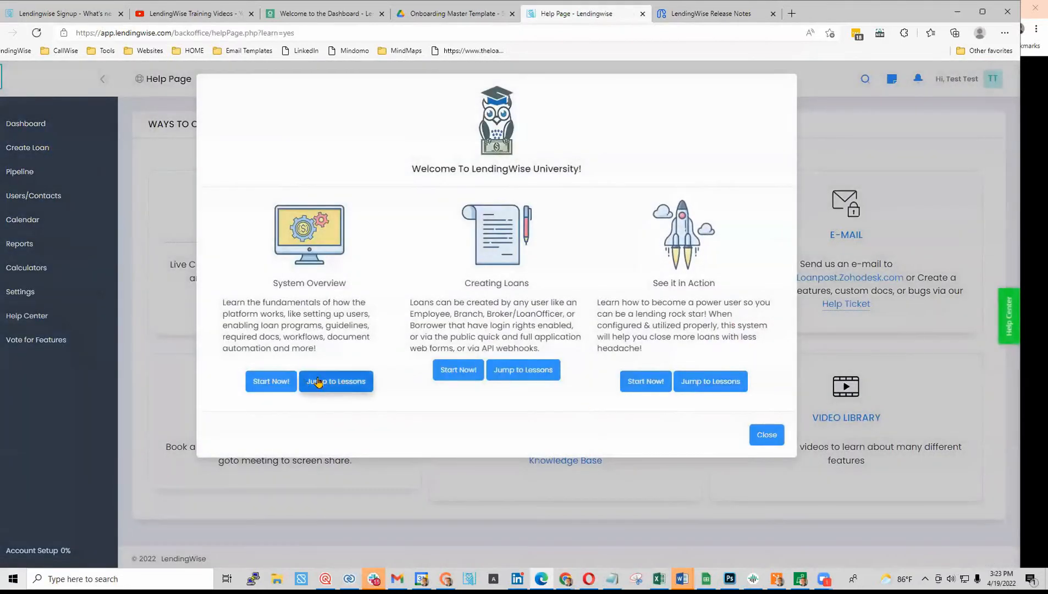
left_click(319, 382)
scroll(264, 406, "down", 1)
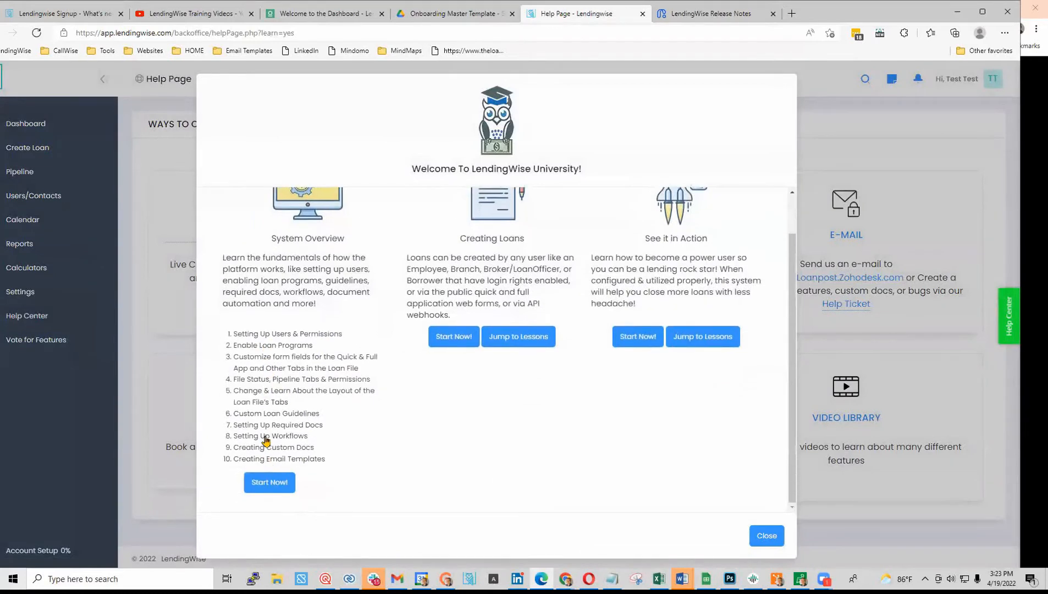
left_click(536, 336)
scroll(700, 275, "up", 1)
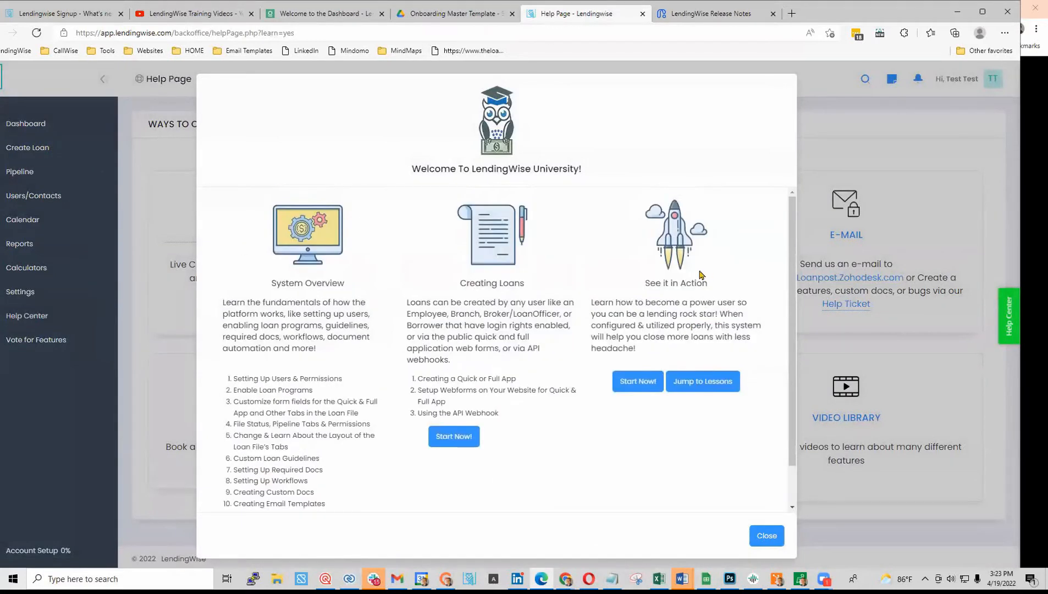
left_click(771, 535)
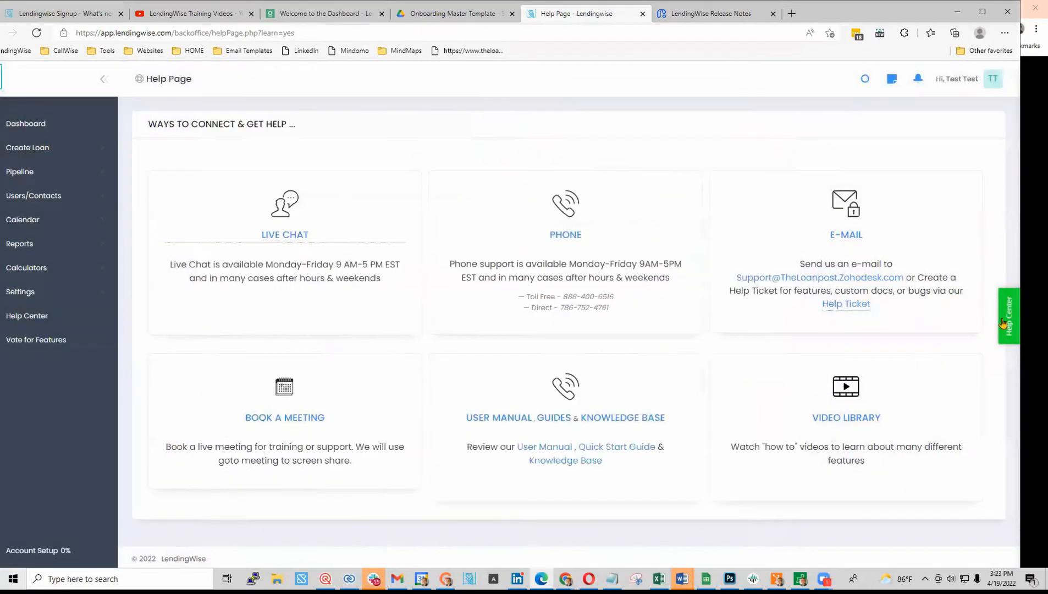
left_click(1002, 323)
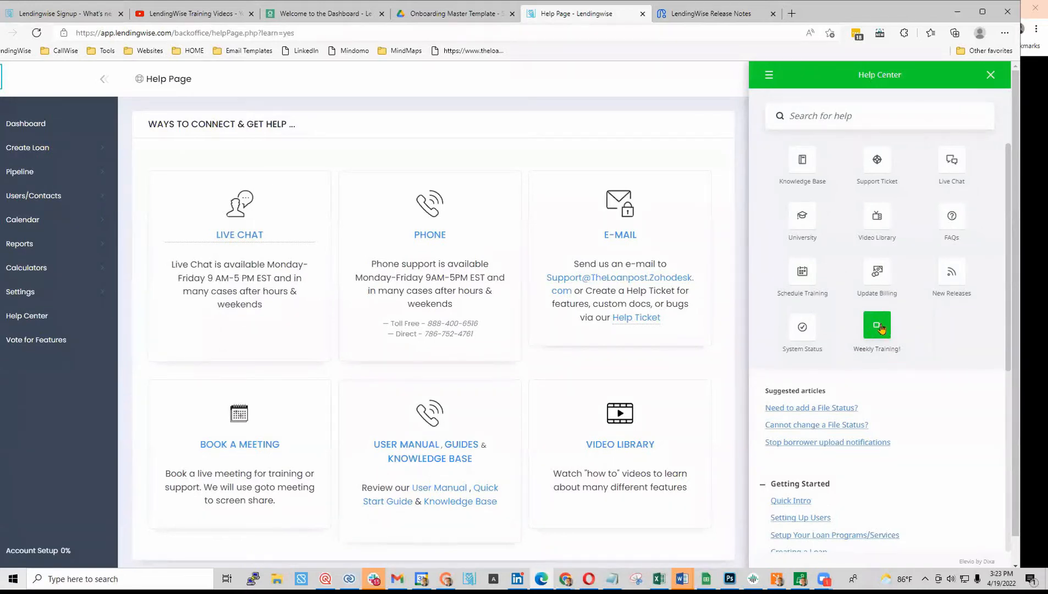
left_click(877, 329)
left_click(416, 201)
scroll(394, 284, "down", 1)
scroll(394, 284, "down", 5)
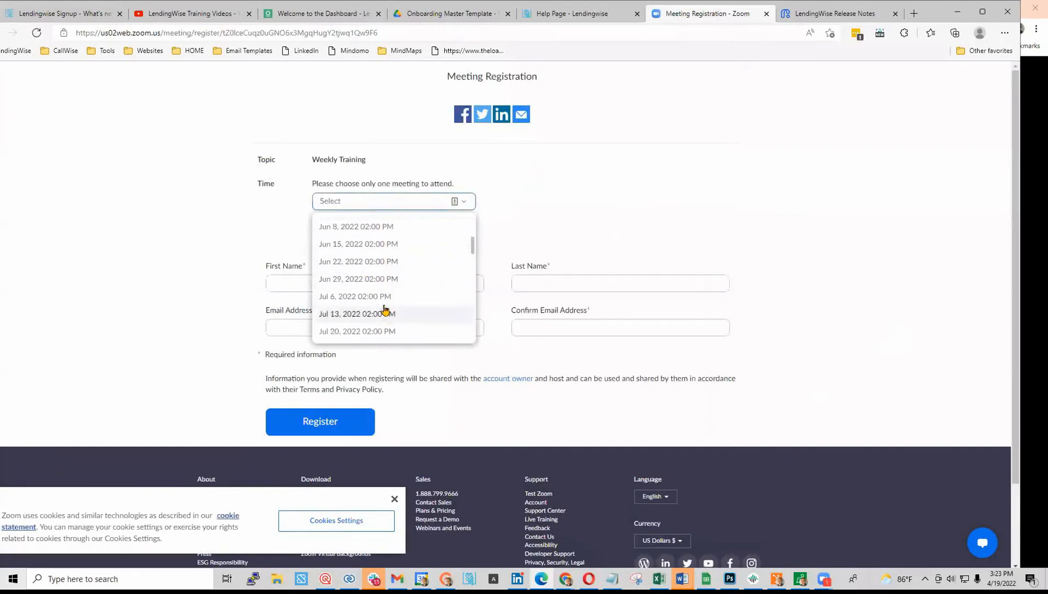
scroll(381, 305, "down", 1)
scroll(381, 306, "up", 1)
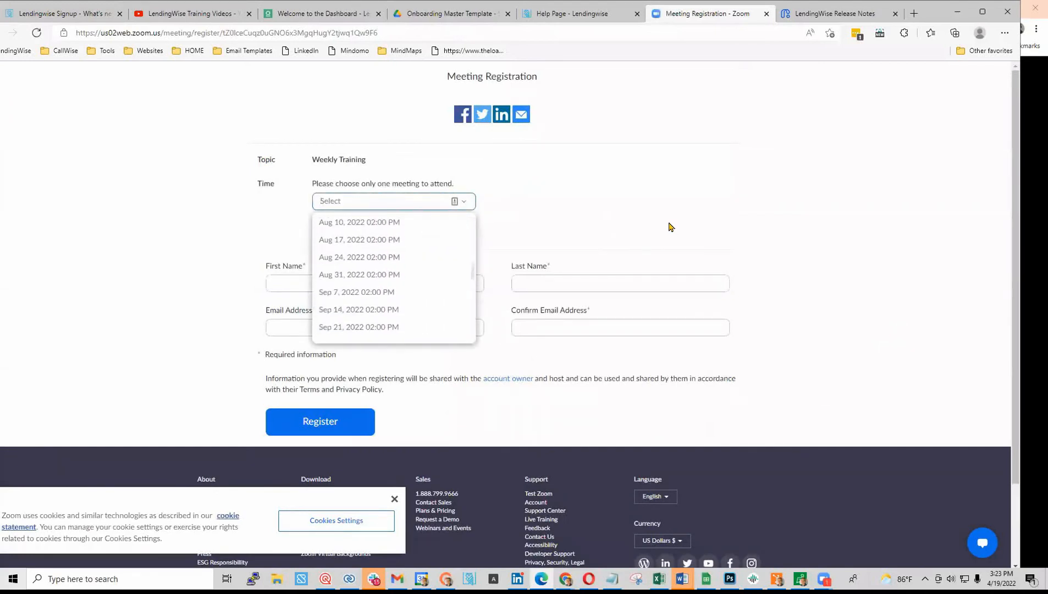
left_click(766, 13)
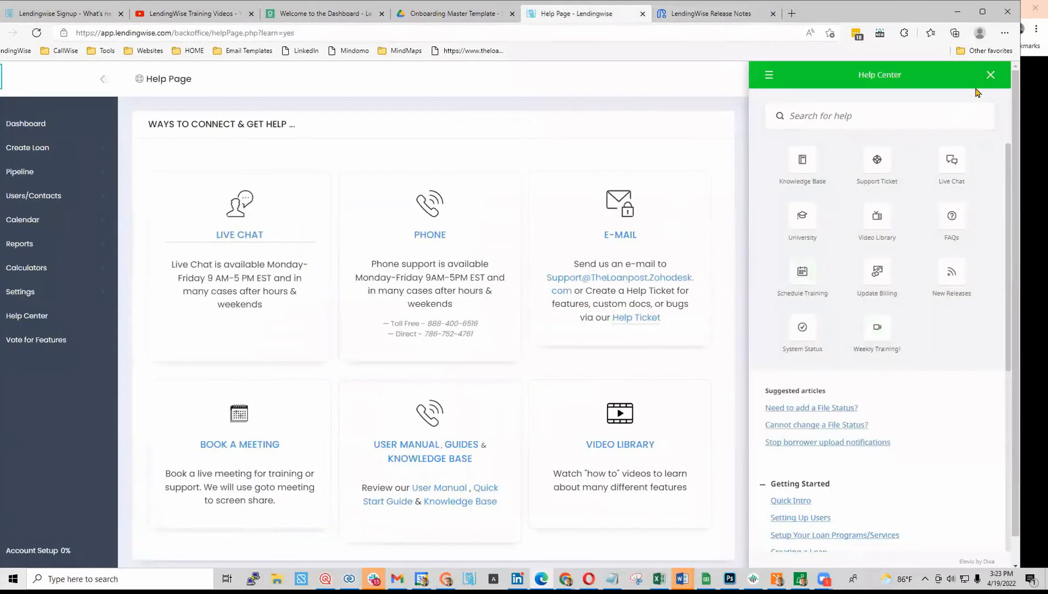
- Close Help Center, return to Dashboard, permanently dismiss Weekly Training, and expand Create Loan
left_click(990, 76)
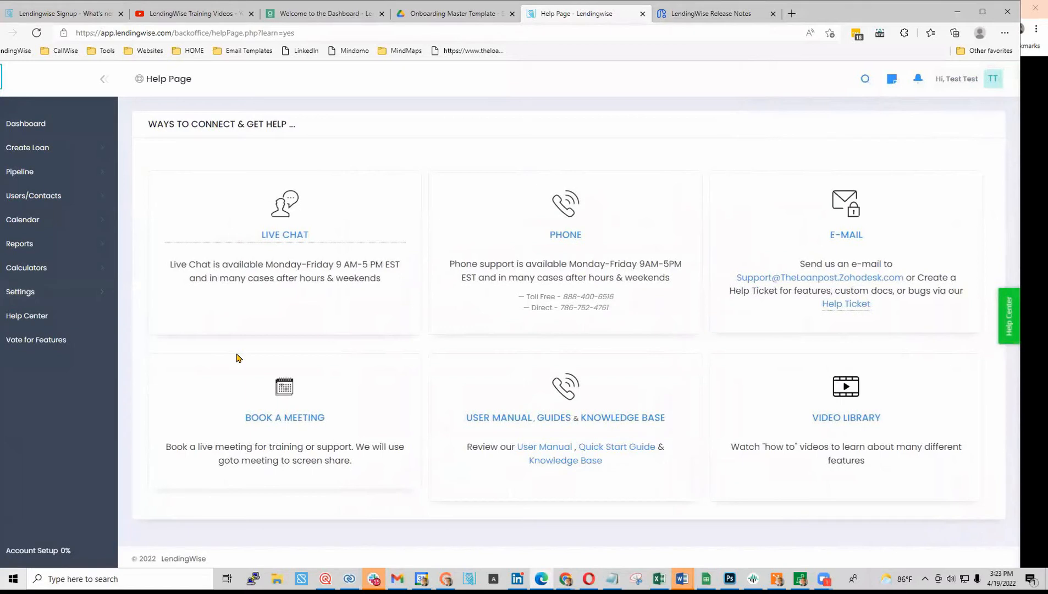
left_click(33, 131)
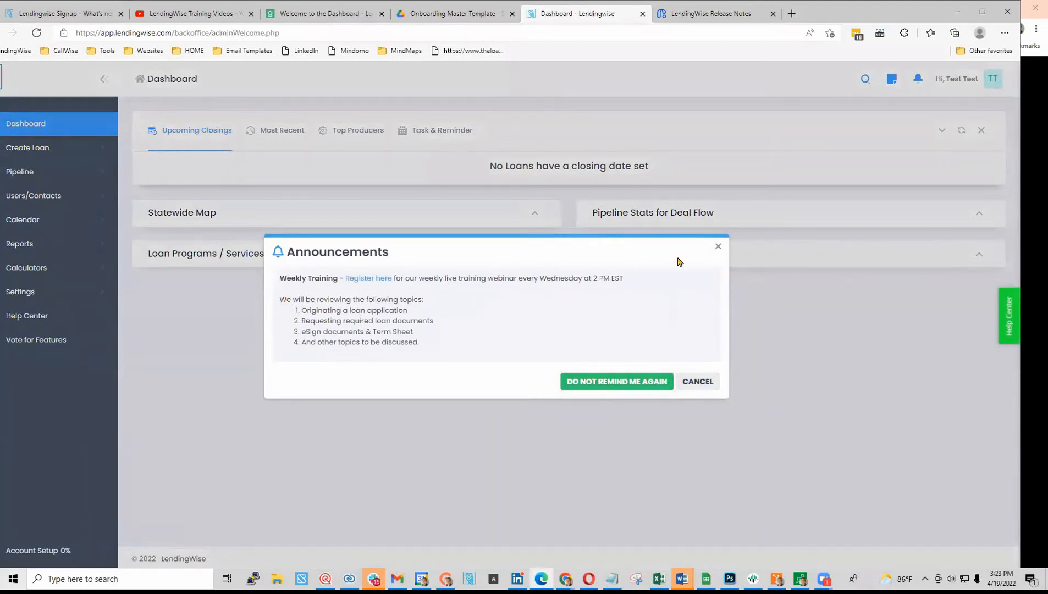
left_click(662, 379)
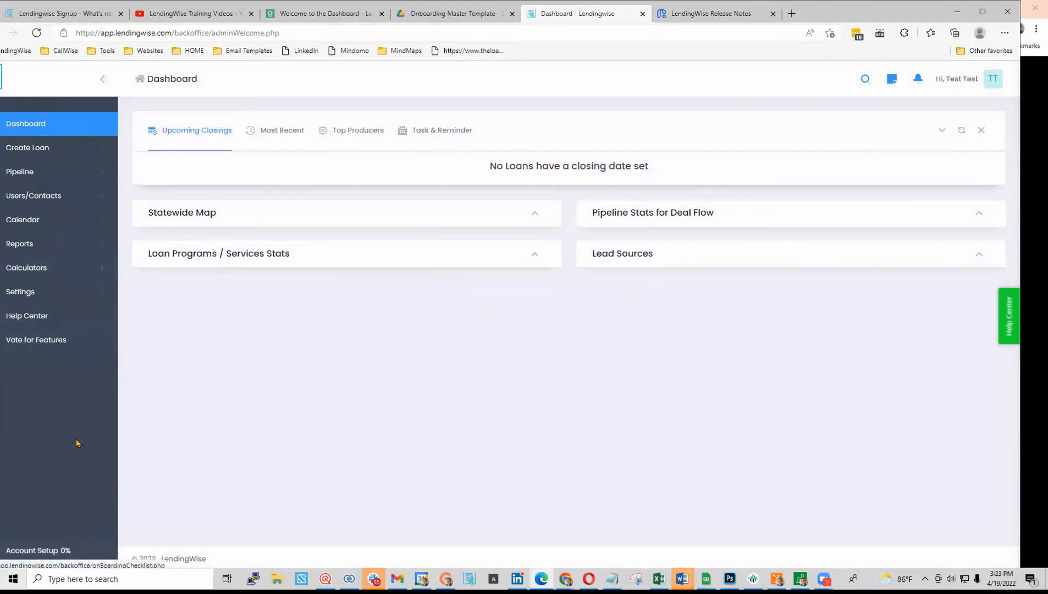
left_click(85, 151)
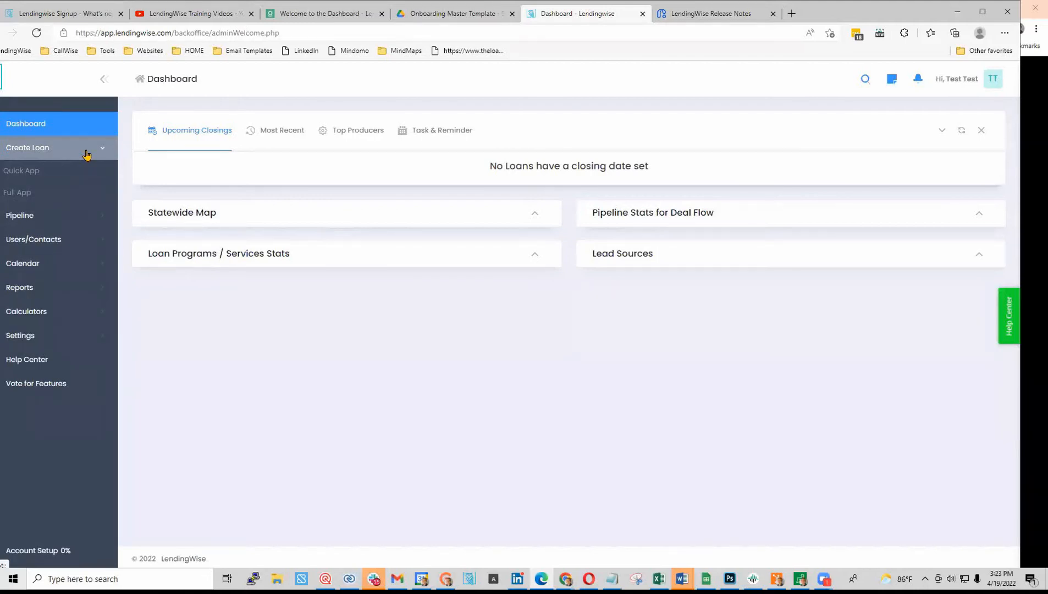
- Start a Quick App loan file with branch ABC Test Lending and status Application Started
left_click(49, 182)
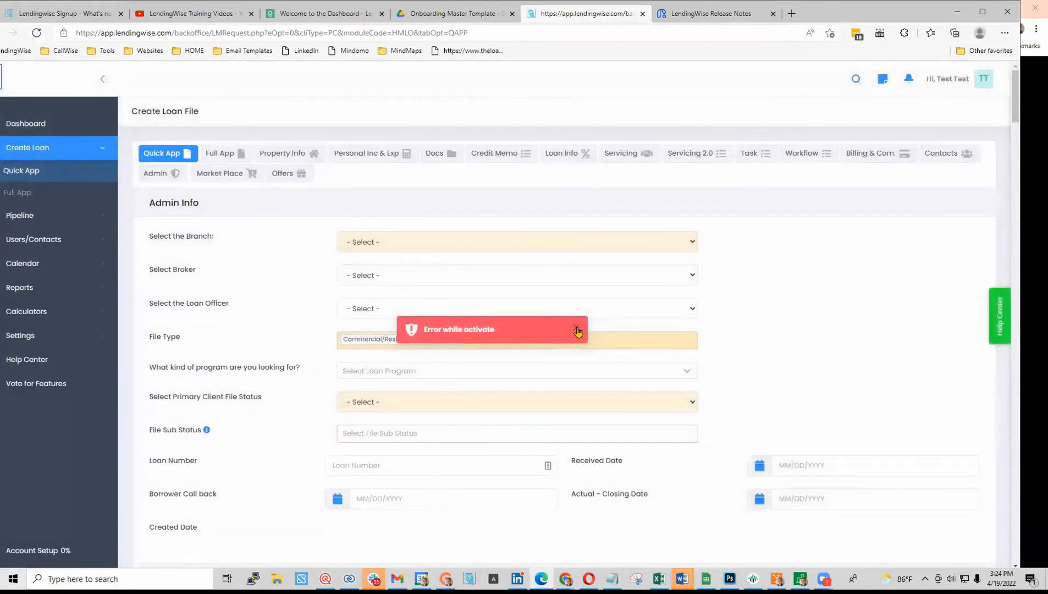
left_click(694, 244)
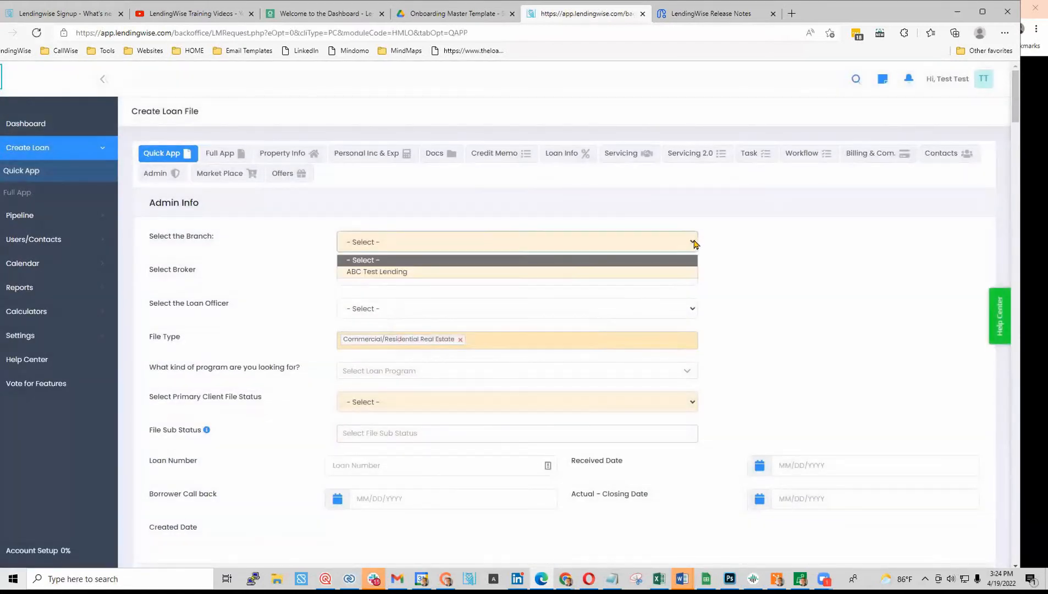
left_click(384, 271)
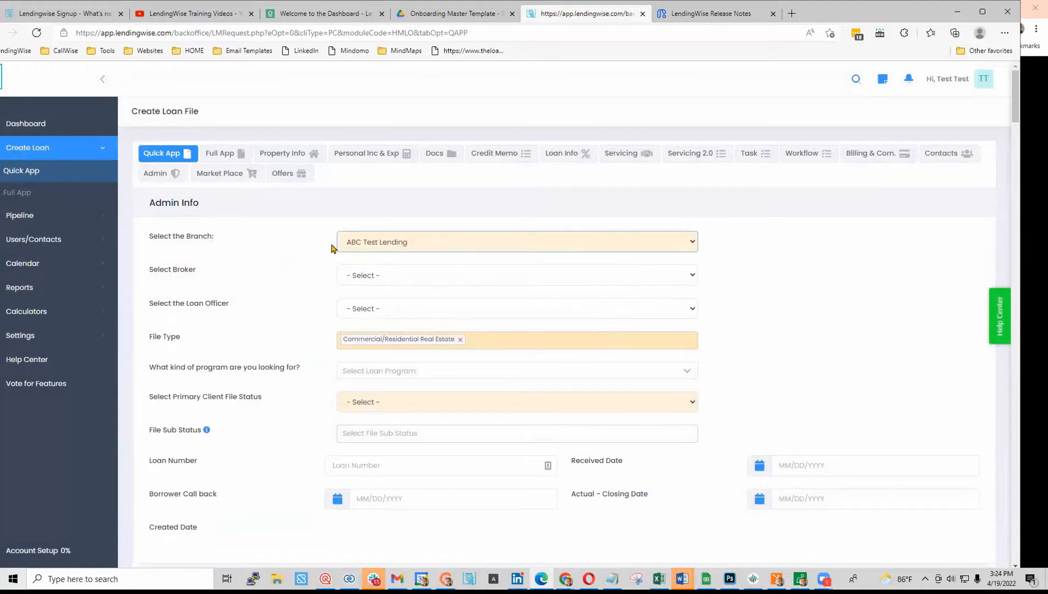
left_click(391, 280)
left_click(390, 297)
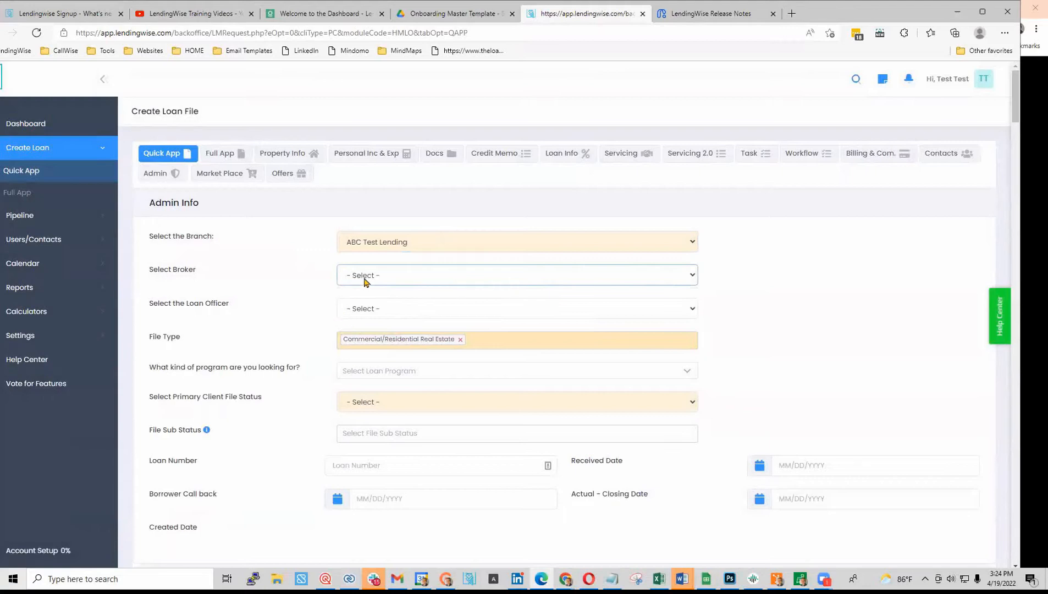
left_click(383, 317)
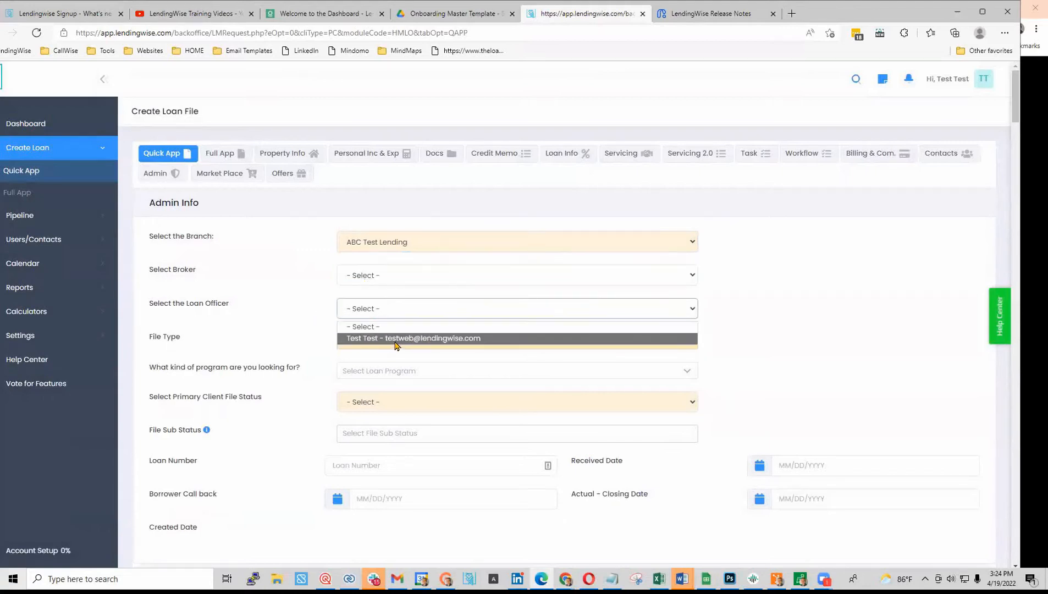
left_click(319, 319)
scroll(323, 308, "down", 3)
left_click(375, 227)
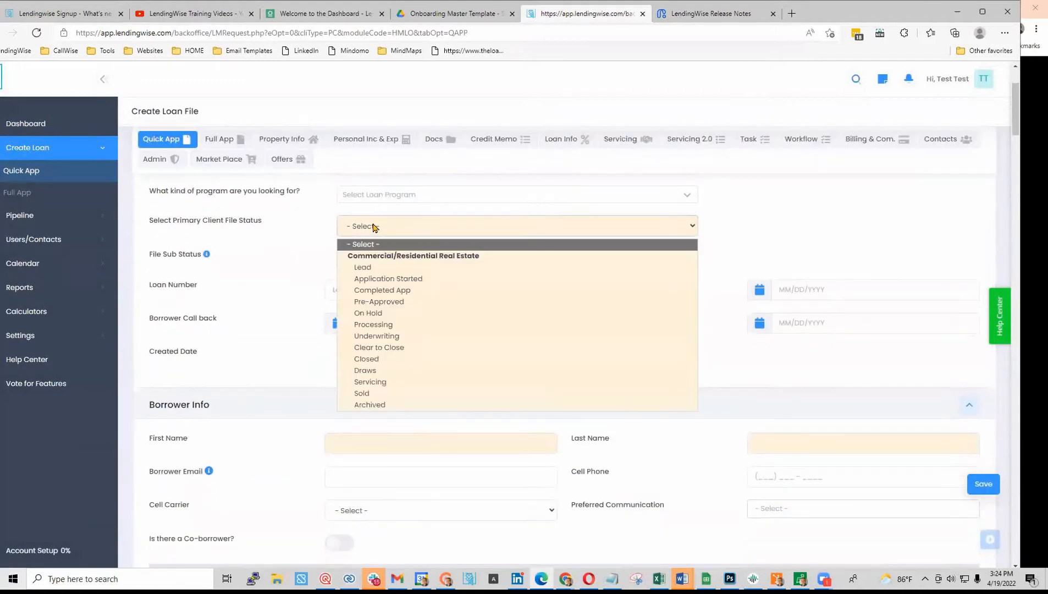
left_click(399, 280)
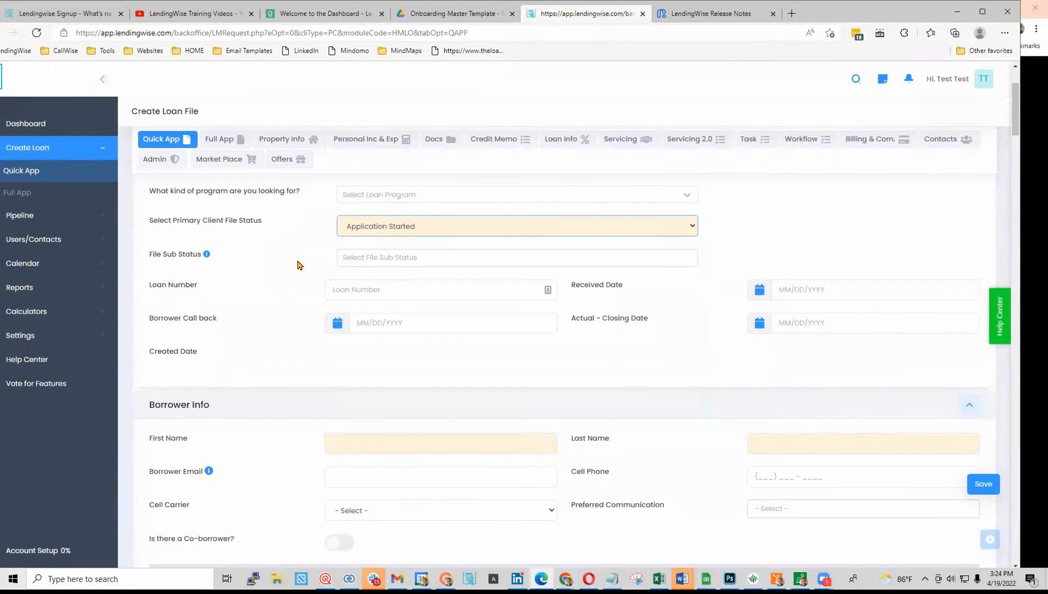
scroll(298, 265, "up", 3)
- Choose Fix and Flip as the loan program, leaving the file sub-status unset
left_click(386, 371)
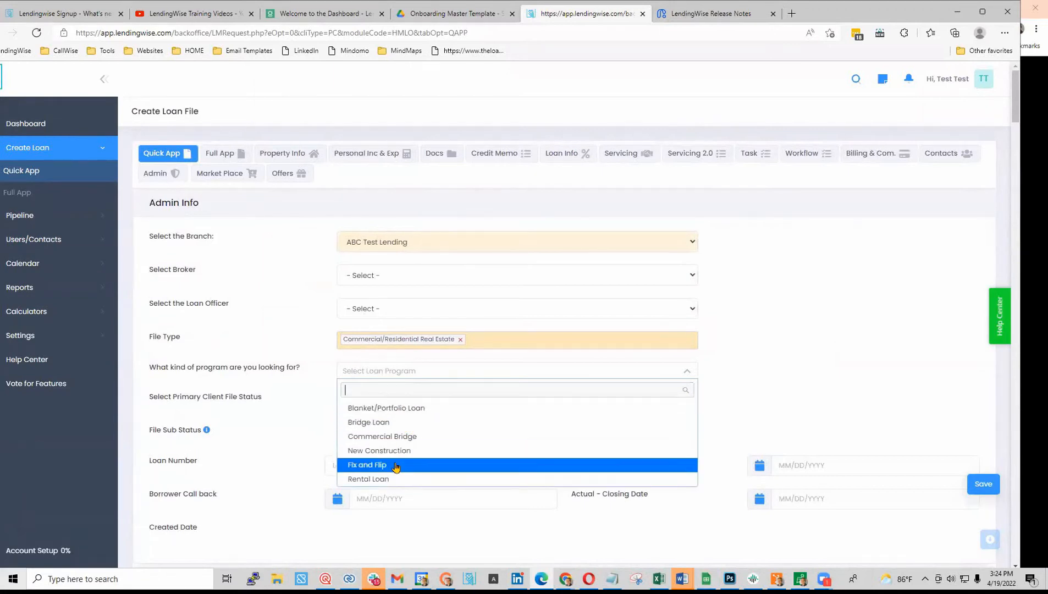
left_click(367, 472)
scroll(285, 416, "down", 5)
scroll(285, 416, "up", 2)
left_click(368, 263)
scroll(467, 329, "down", 6)
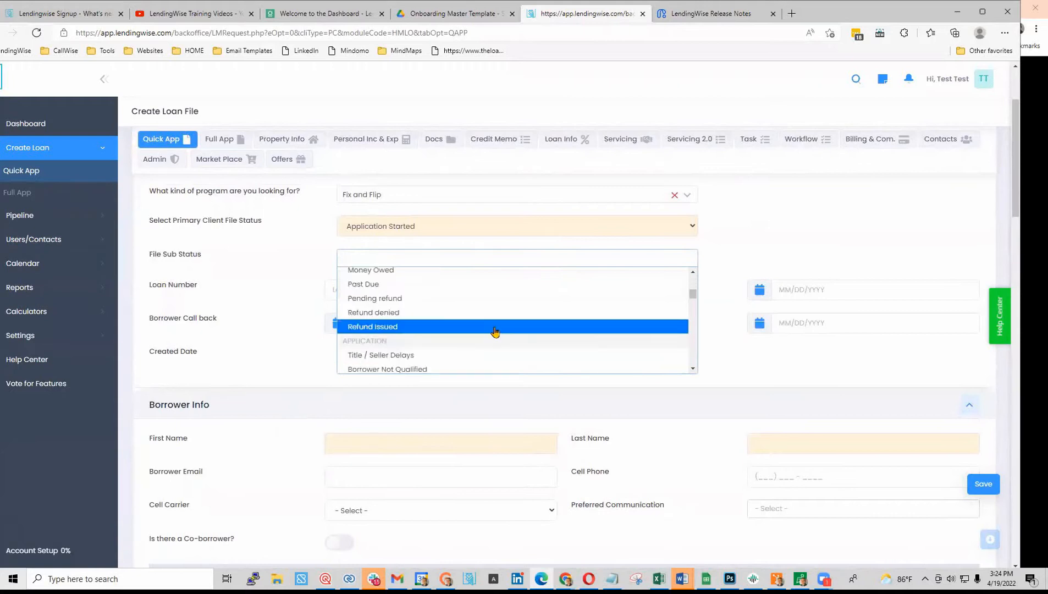
scroll(499, 340, "down", 5)
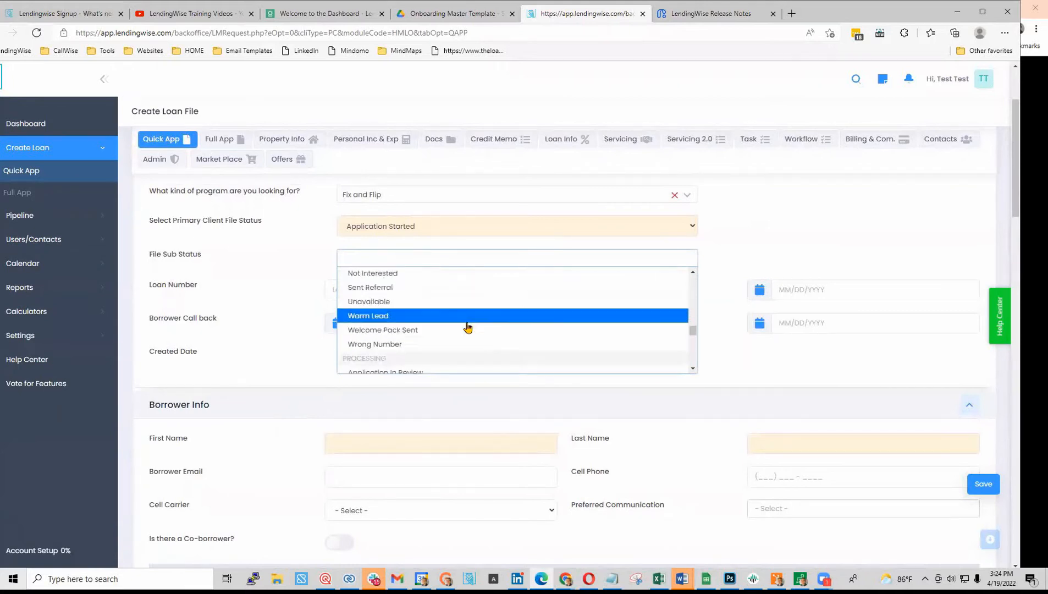
scroll(462, 349, "down", 1)
left_click(308, 265)
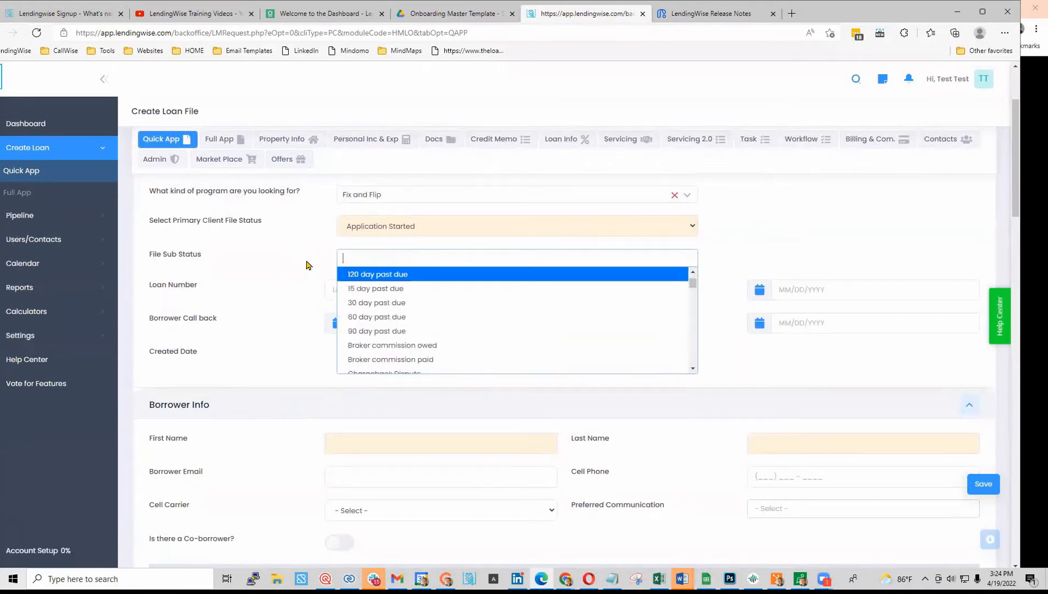
left_click(295, 295)
scroll(416, 369, "down", 3)
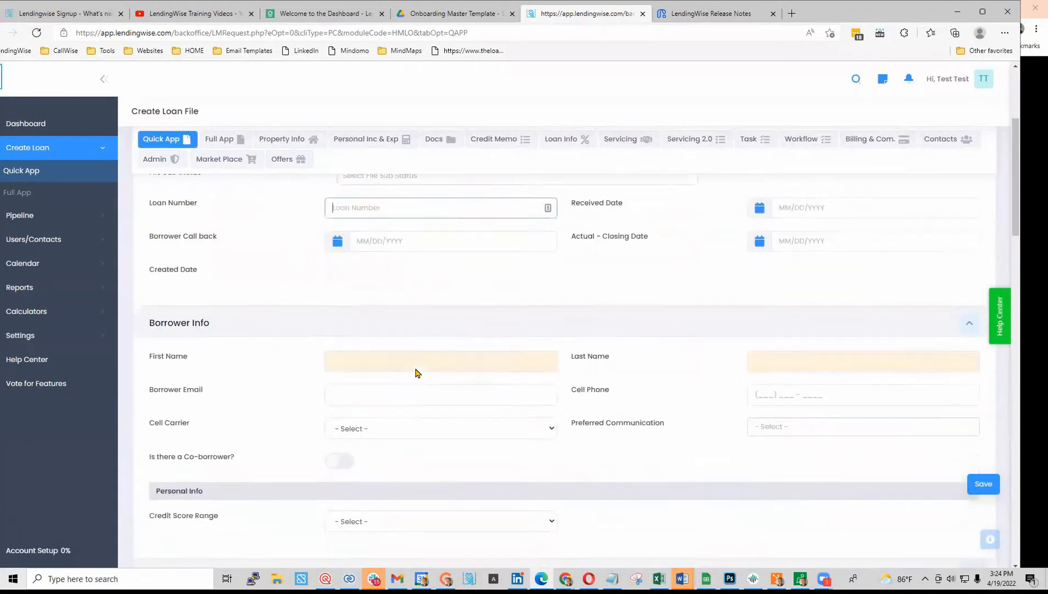
- Enter the borrower's first name, last name and e-mail address
left_click(399, 315)
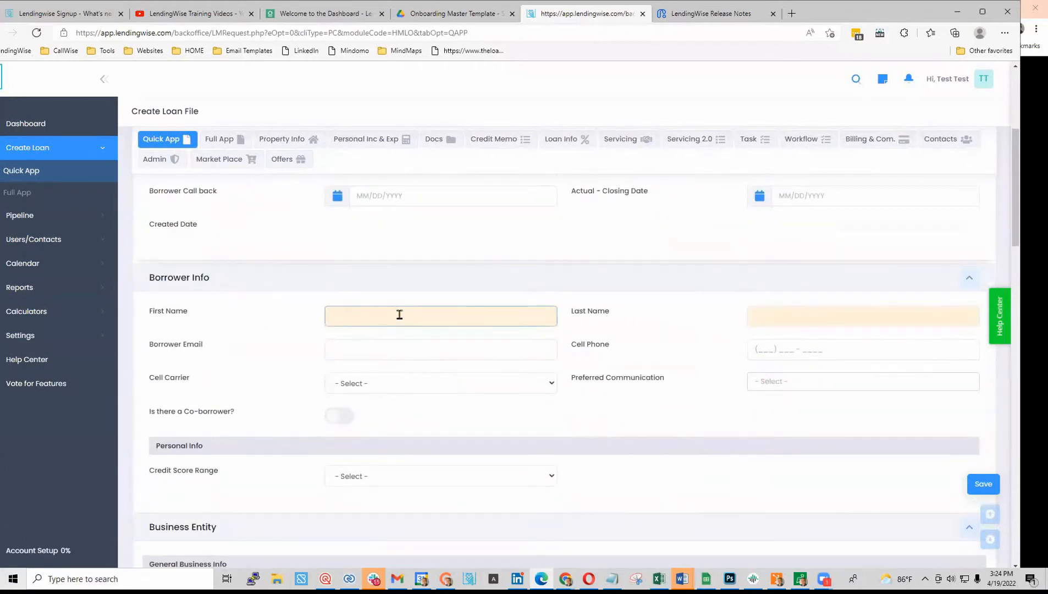
key("Tab")
type("Doe")
key("Tab")
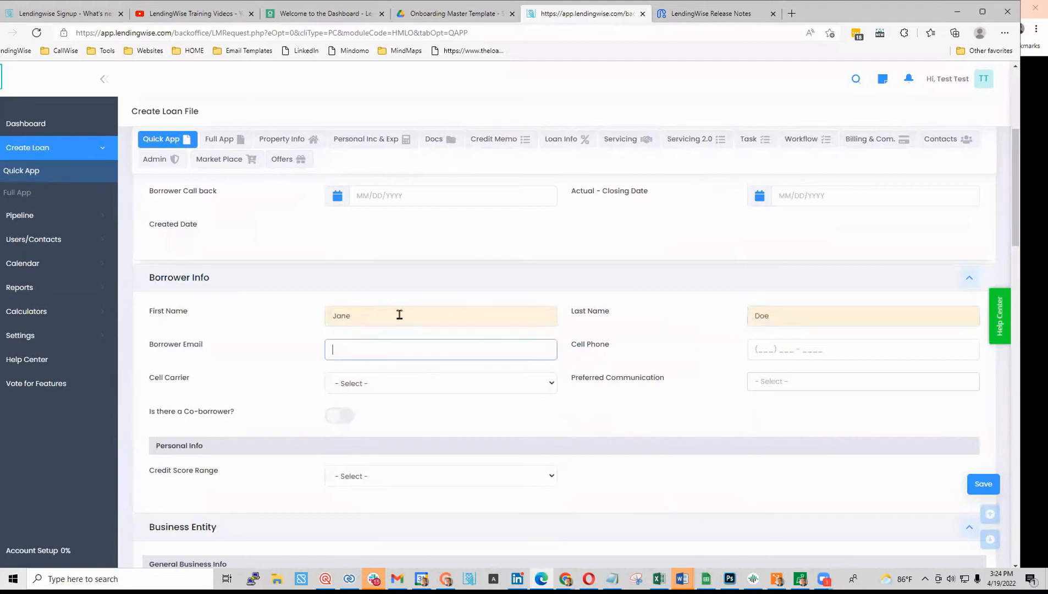
key("Tab")
- Mark the borrower as experienced: 5 years, 5 properties completed, 250,000 liquid assets
scroll(632, 409, "down", 2)
scroll(632, 409, "down", 2)
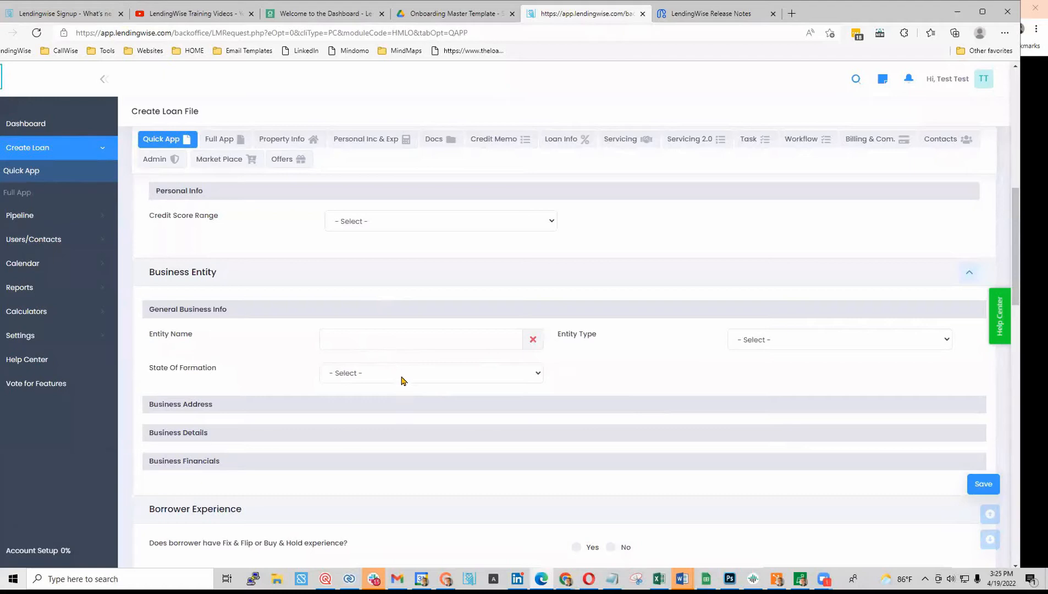
scroll(403, 376, "down", 2)
left_click(577, 419)
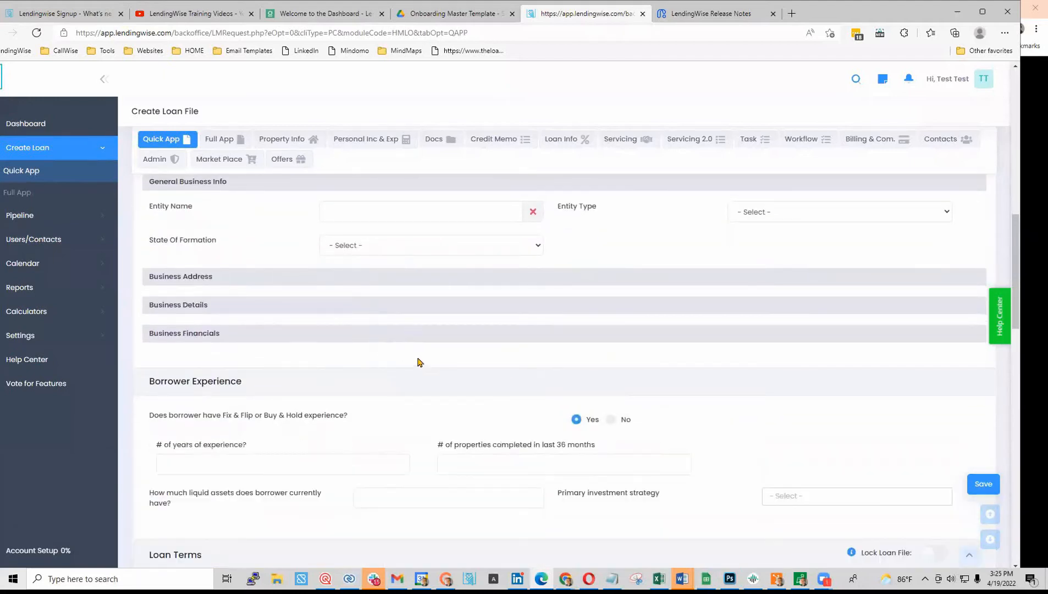
scroll(416, 363, "down", 4)
scroll(275, 245, "up", 2)
left_click(227, 334)
type("5")
key("Tab")
left_click(490, 374)
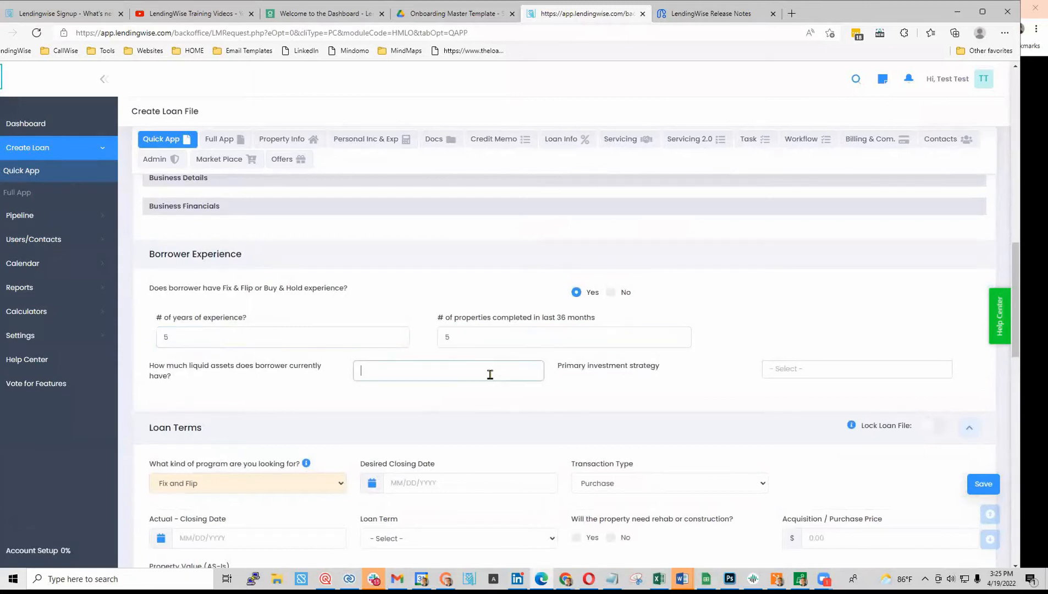
left_click(437, 388)
- Set the desired closing date to 05/06/2022
scroll(462, 415, "down", 2)
left_click(446, 358)
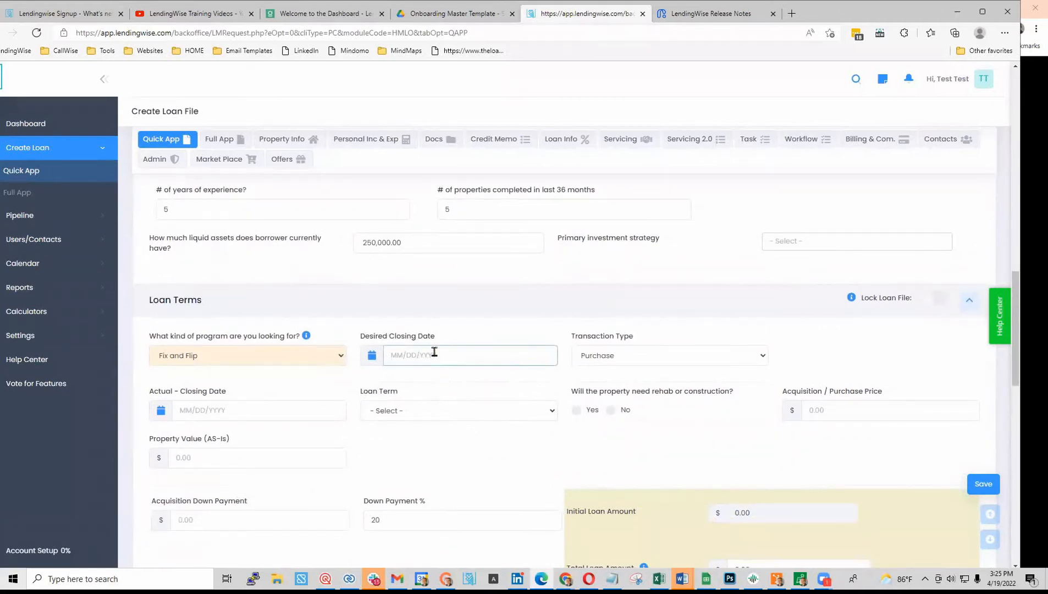
left_click(373, 358)
left_click(399, 359)
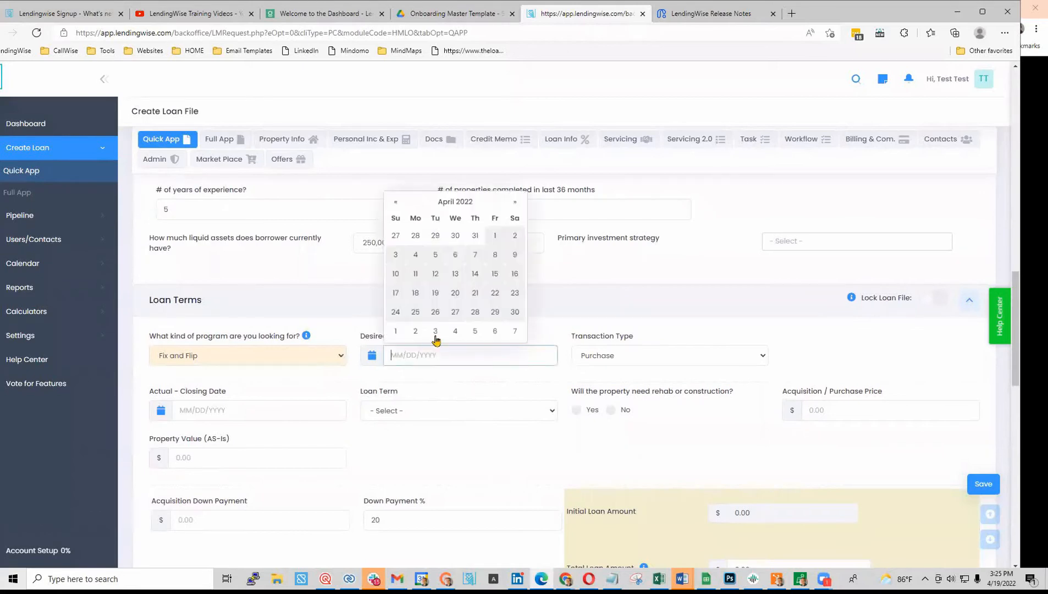
left_click(495, 331)
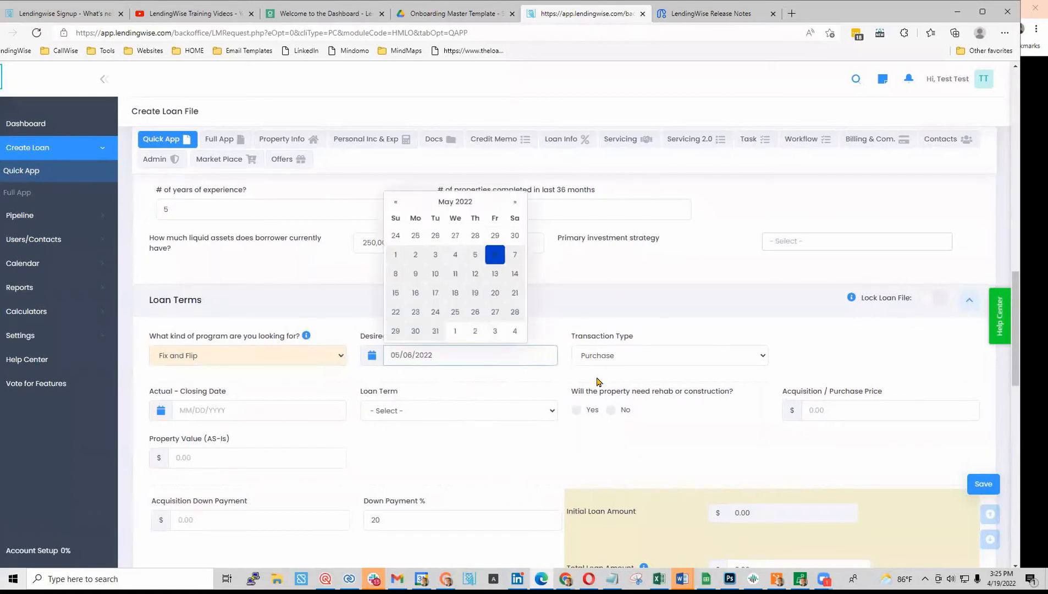
left_click(339, 386)
- Set a 12-month term with rehab: price 500,000, as-is 525,000, ARV 850,000, rehab 50,000
scroll(447, 293, "down", 2)
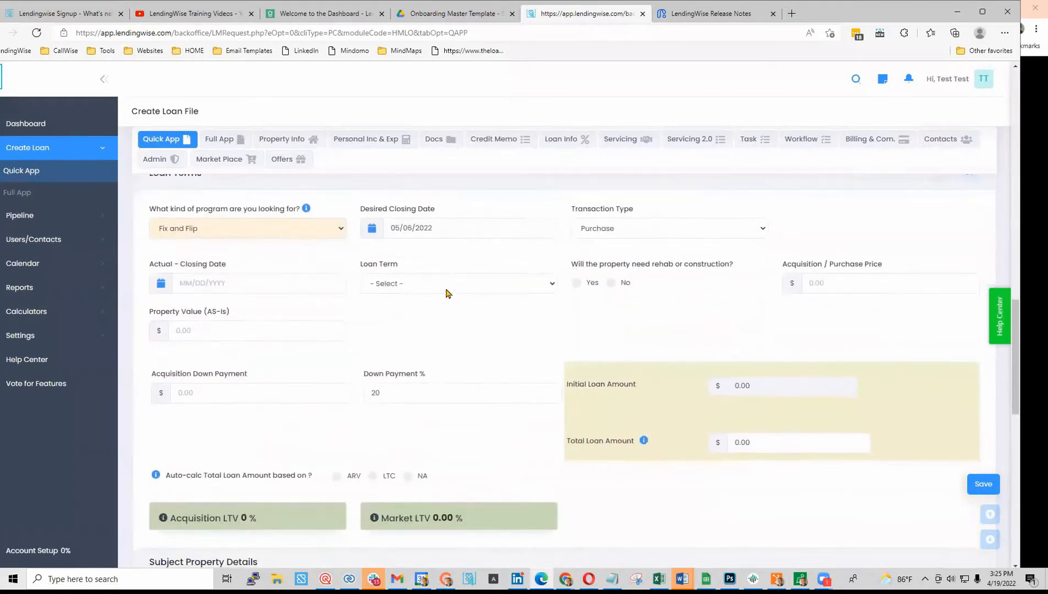
left_click(452, 290)
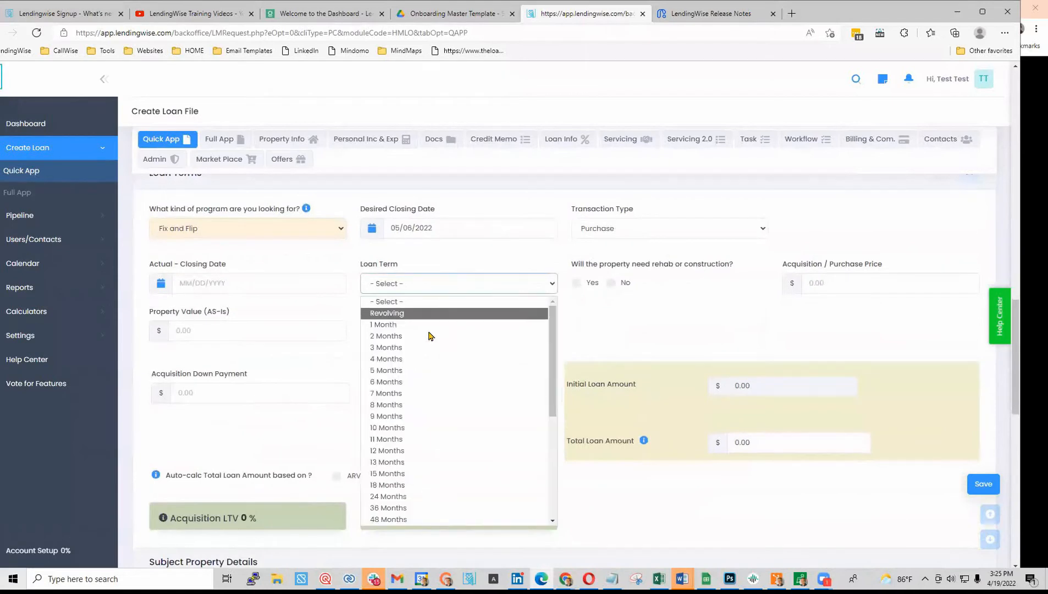
left_click(432, 454)
left_click(576, 283)
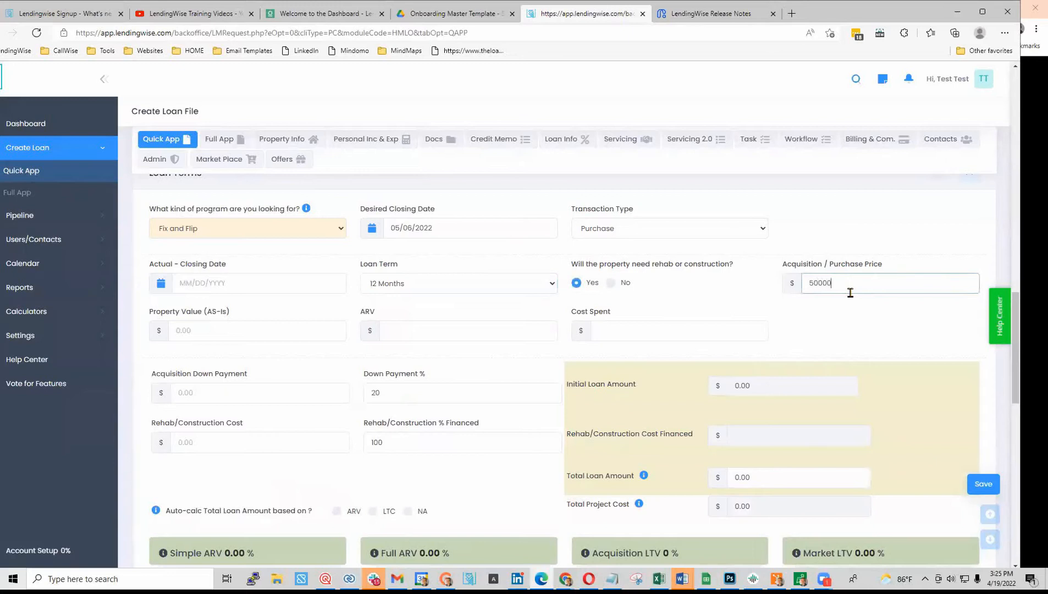
left_click(221, 323)
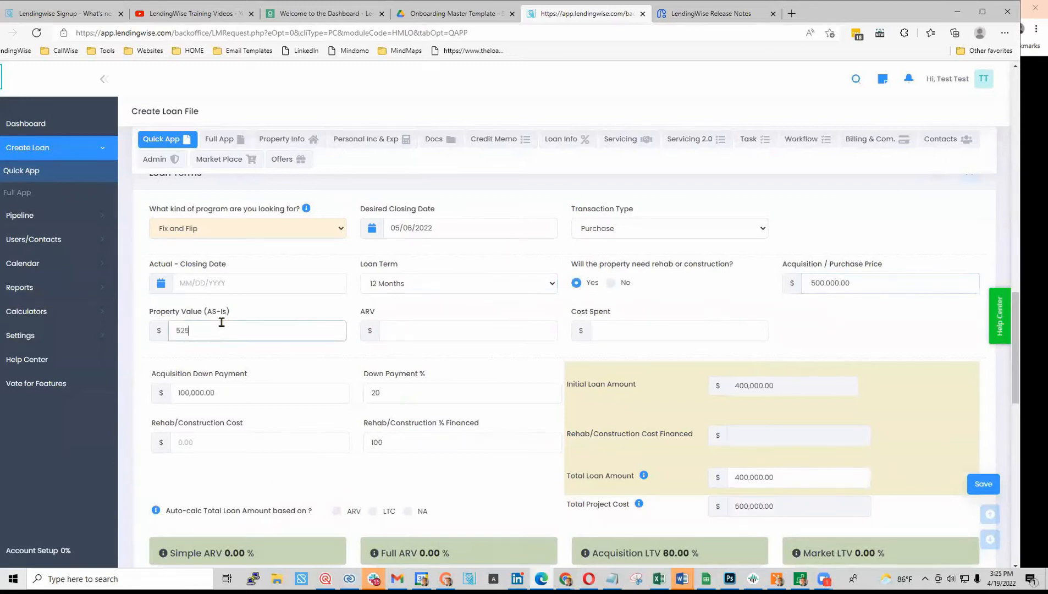
left_click(505, 331)
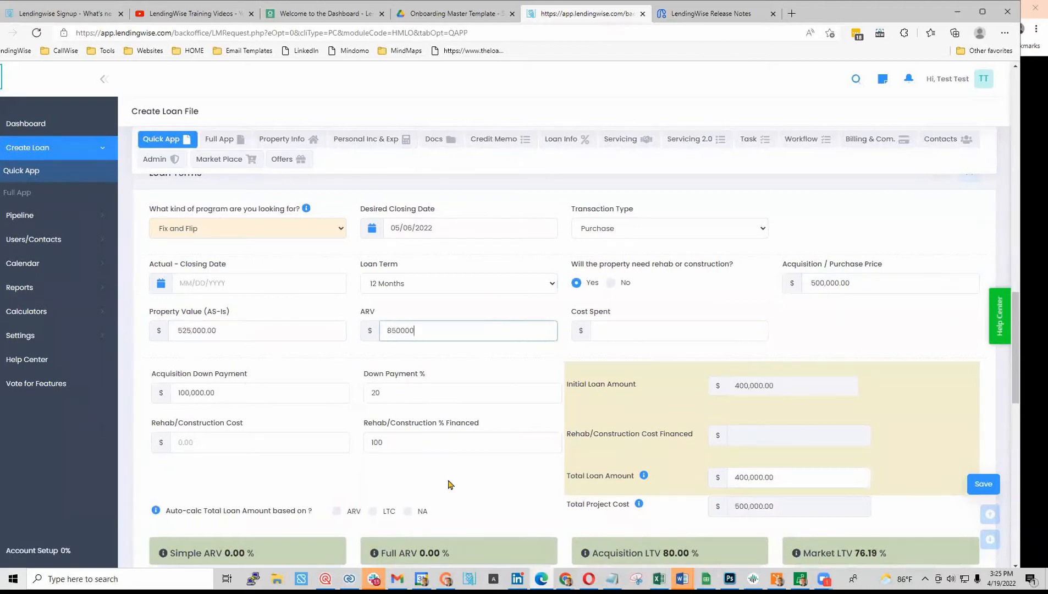
scroll(448, 485, "down", 2)
left_click(265, 314)
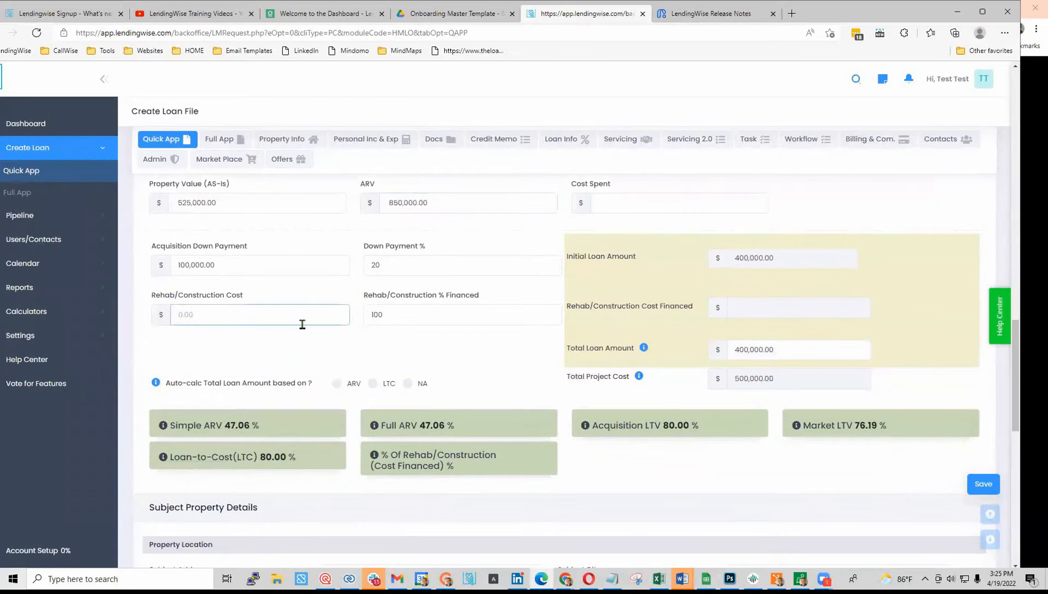
left_click(322, 351)
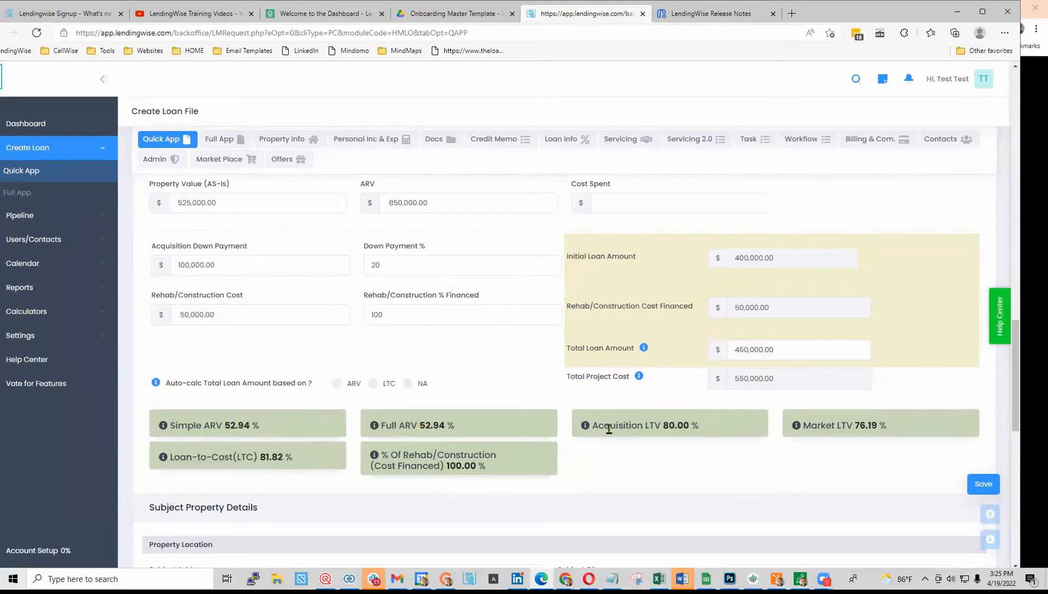
- Enter the subject property's street address, city, Florida as state, and zip code
scroll(608, 429, "down", 5)
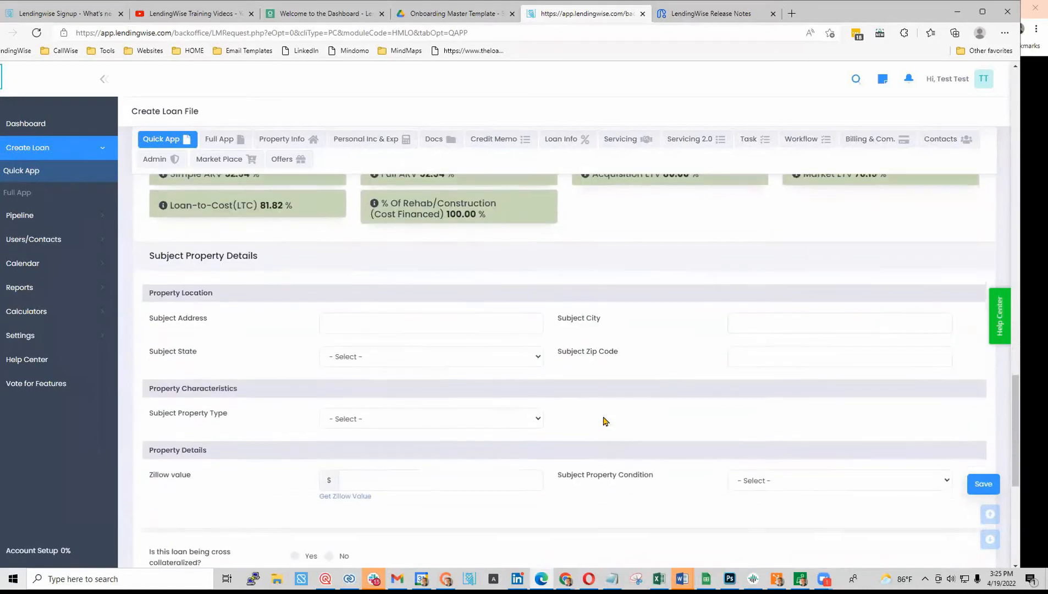
left_click(356, 323)
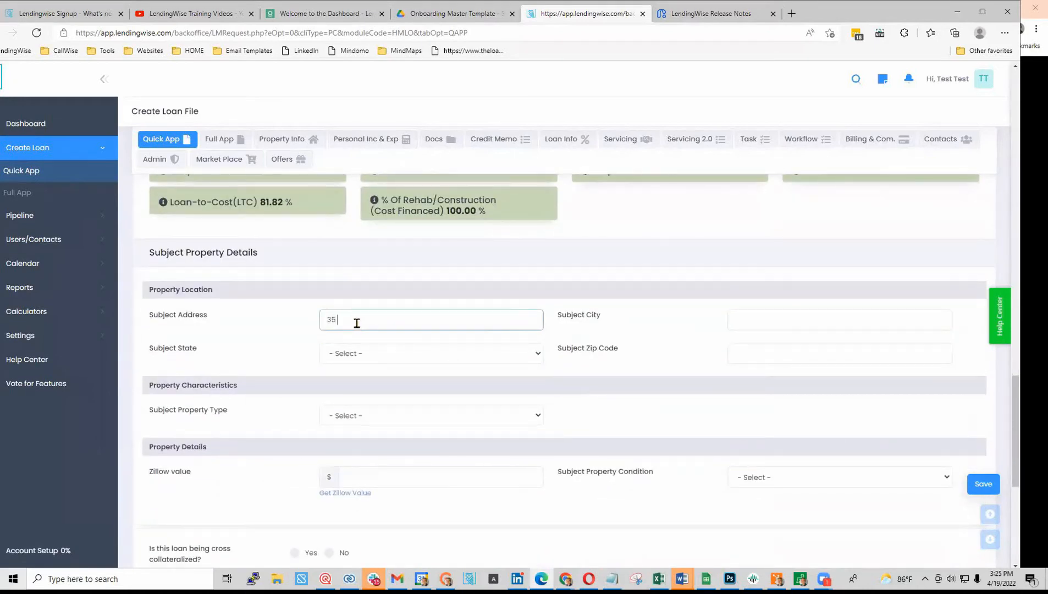
key("Tab")
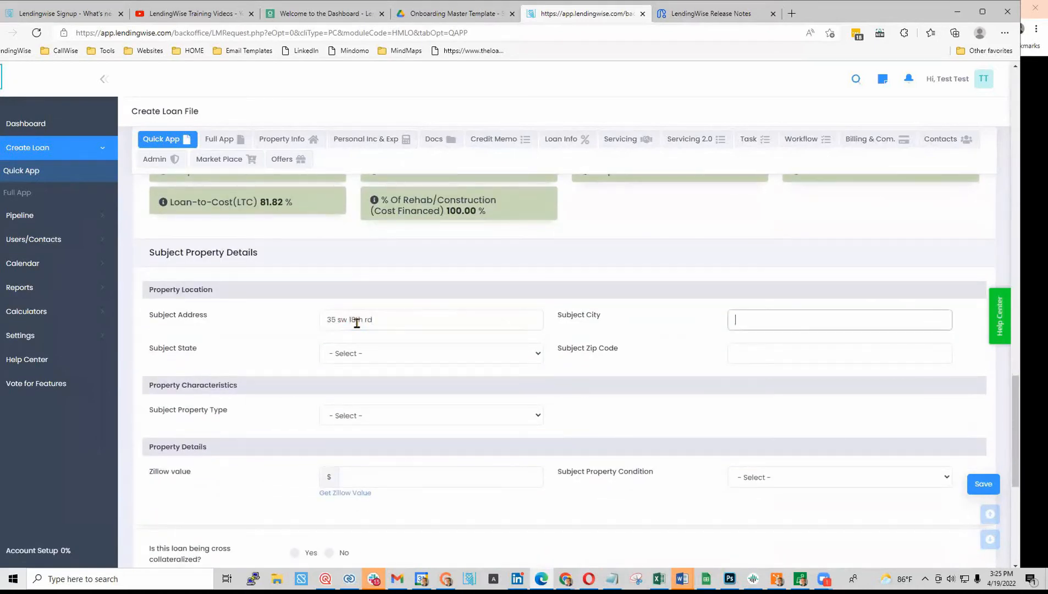
key("Tab")
key("f")
key("Tab")
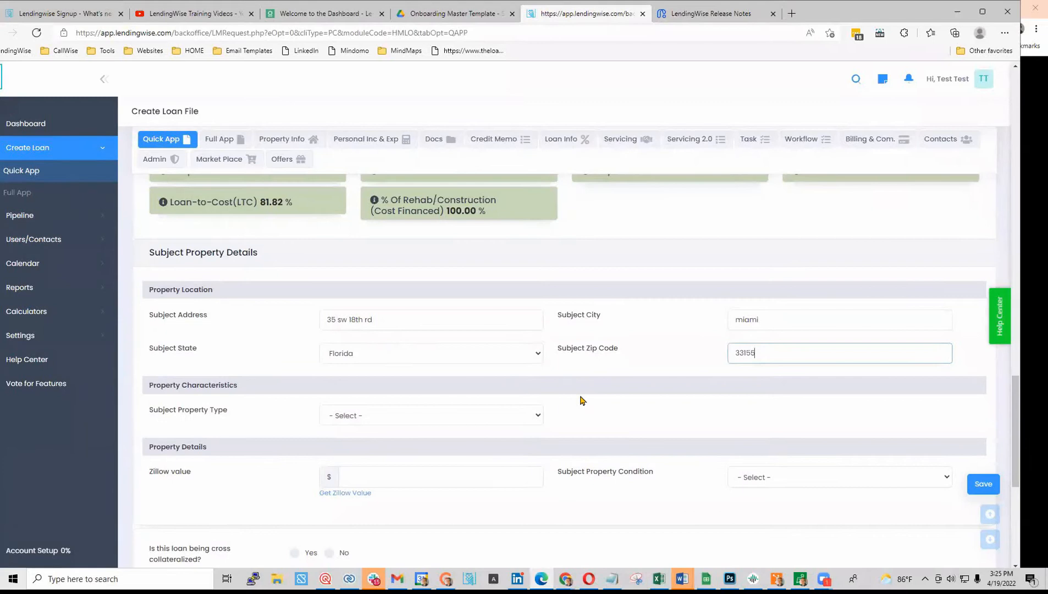
- Set the subject property type to Single Family Home
left_click(421, 416)
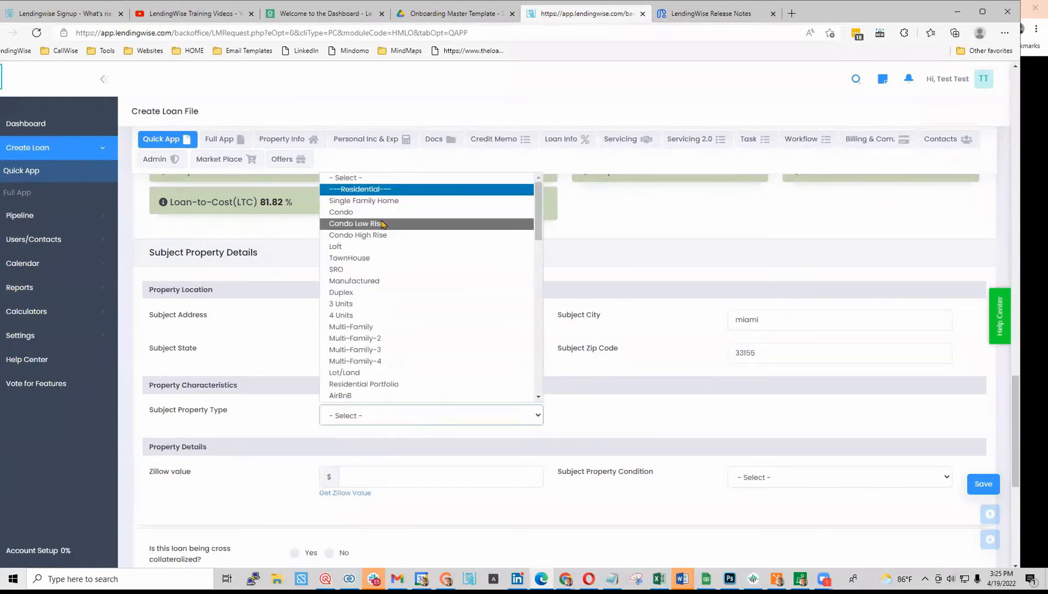
left_click(386, 202)
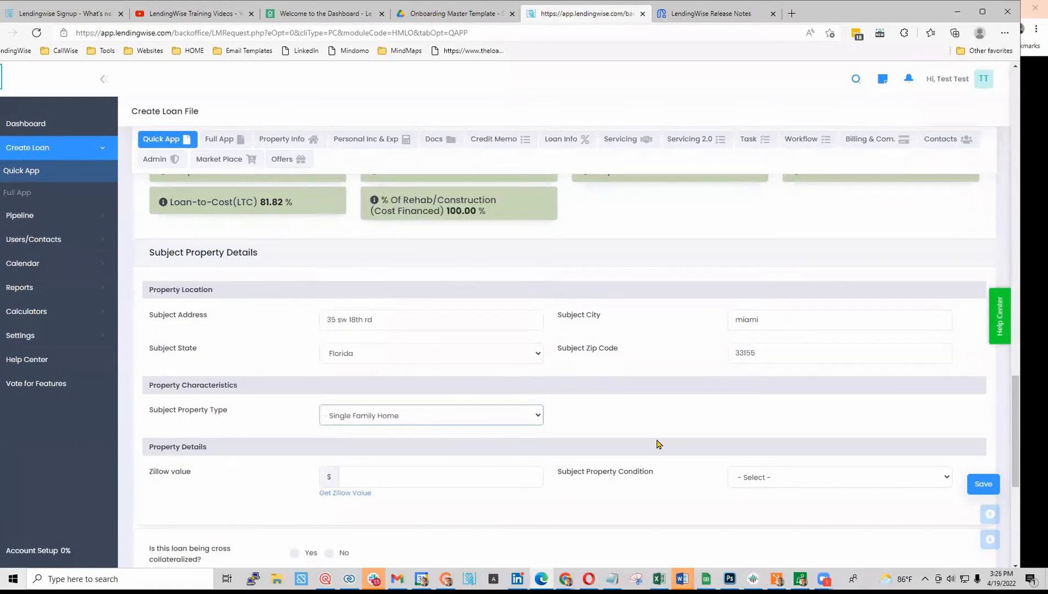
left_click(537, 419)
scroll(432, 342, "down", 3)
scroll(433, 345, "down", 5)
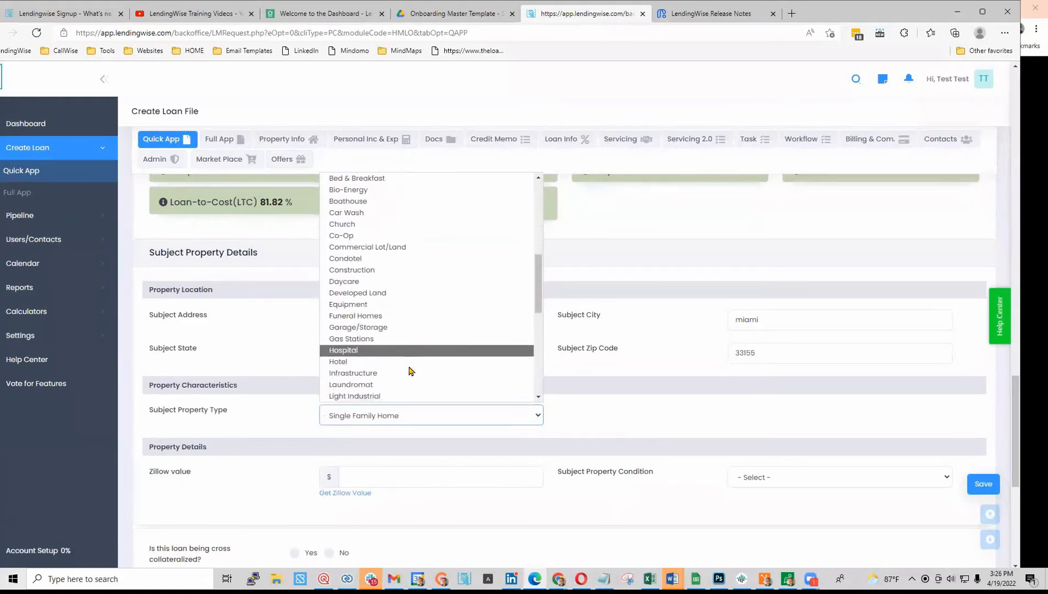
scroll(409, 368, "up", 2)
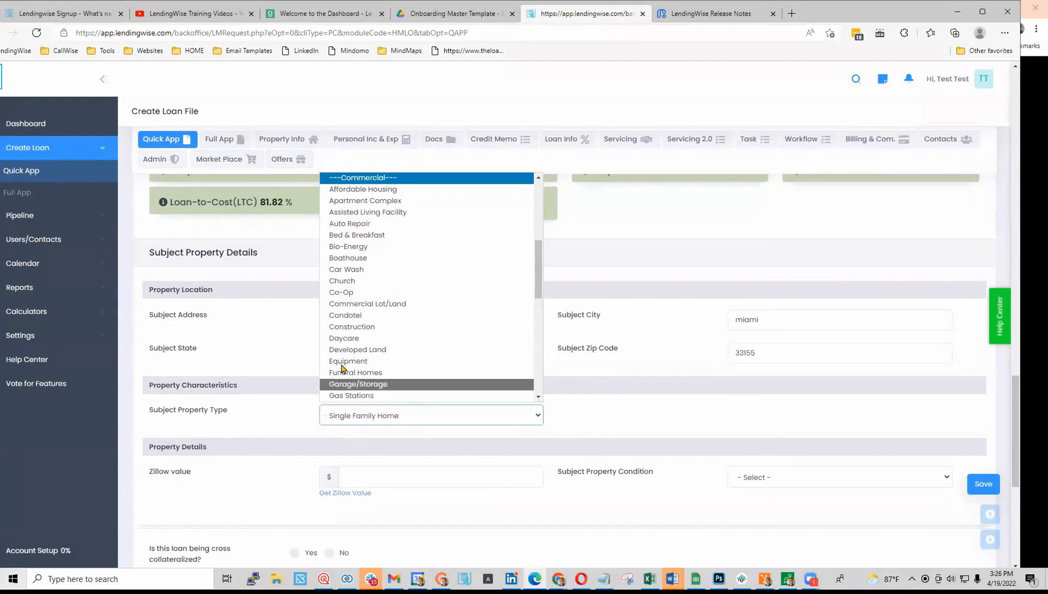
left_click(594, 405)
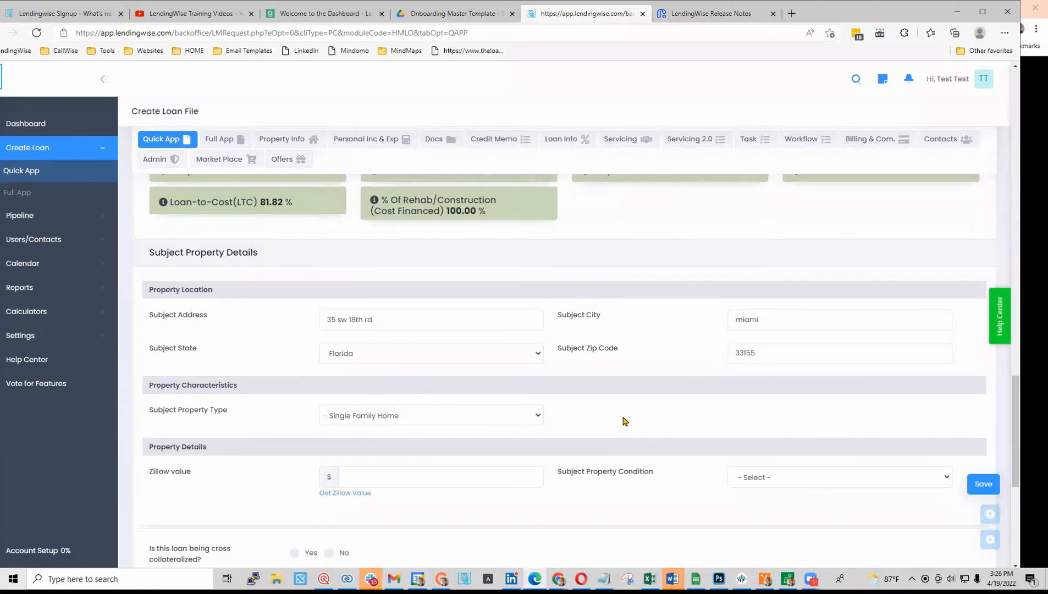
scroll(623, 420, "down", 2)
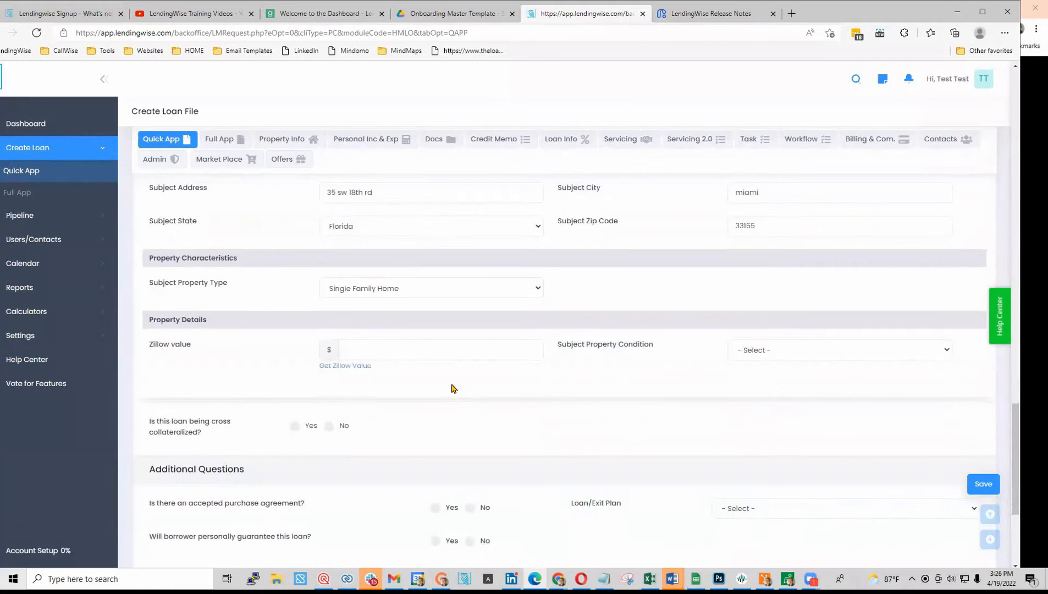
- Look up the property's Zillow value and return to the loan form
left_click(357, 367)
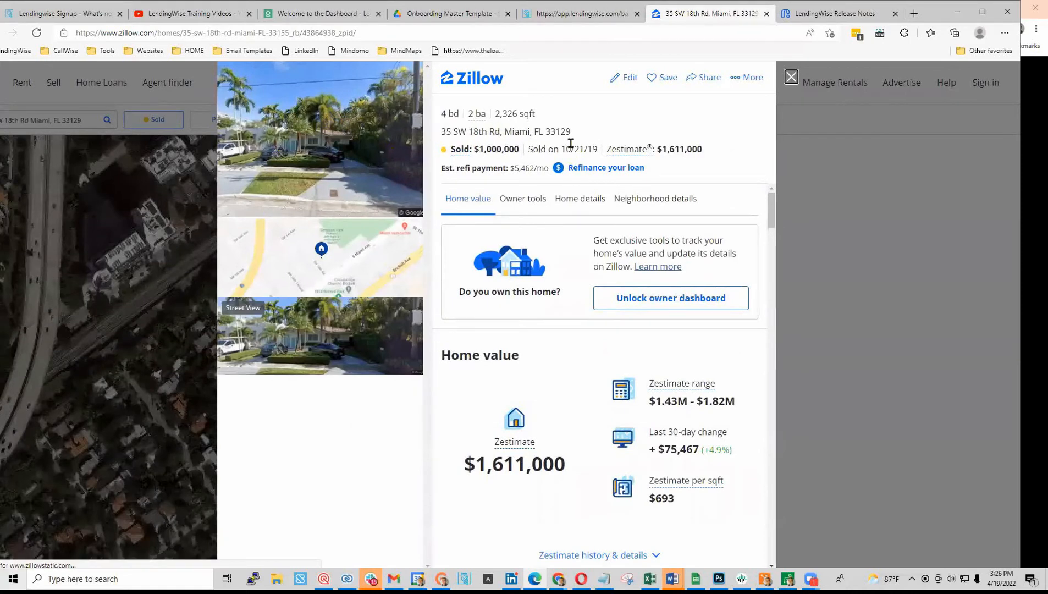
left_click(579, 20)
left_click(443, 347)
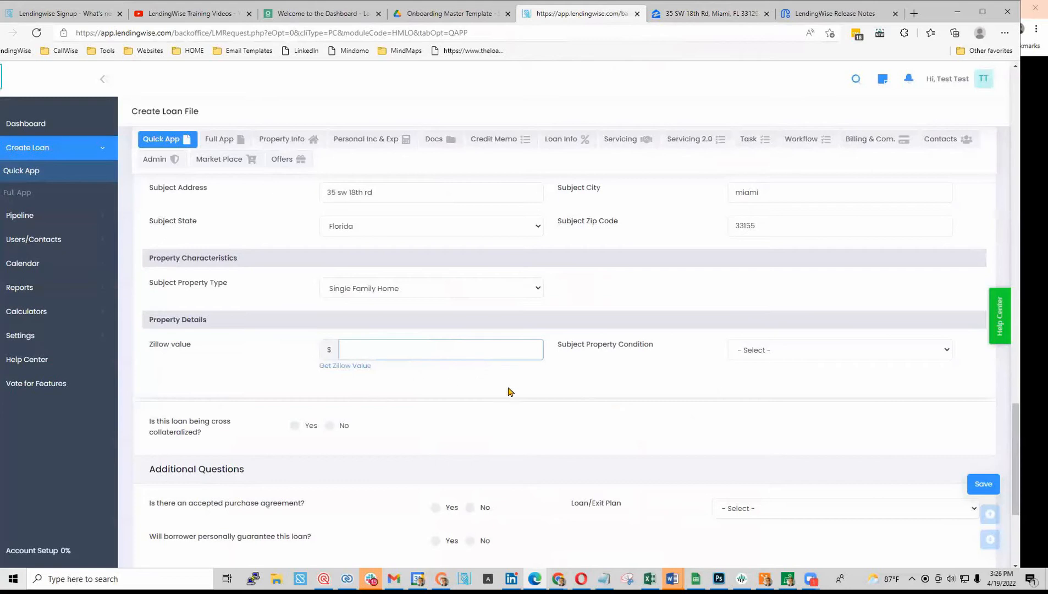
- Mark the purchase agreement as accepted, expiring 05/04/2022, and save the Quick App
scroll(523, 474, "down", 4)
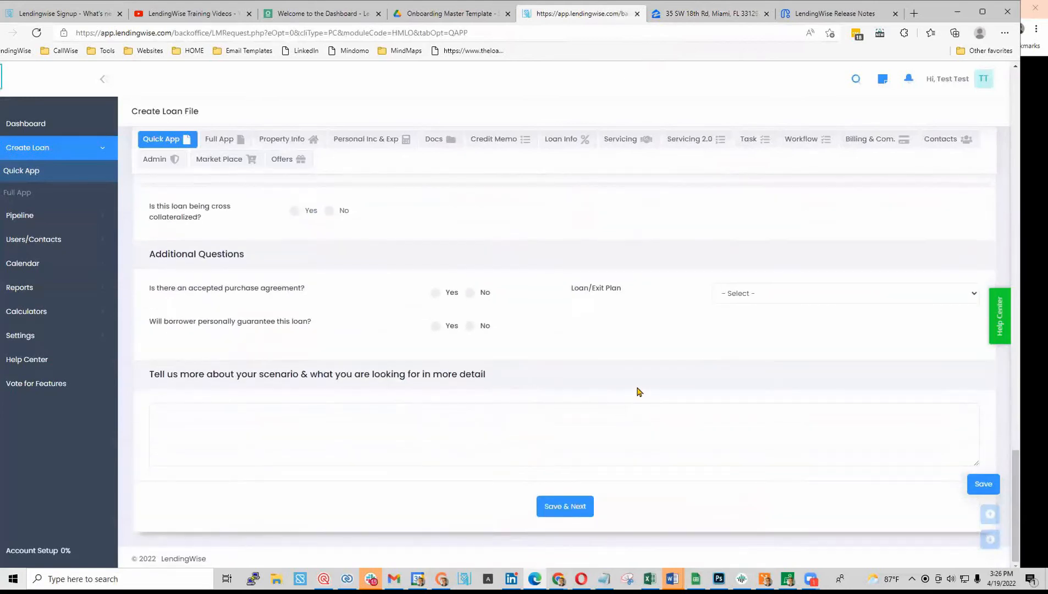
left_click(435, 292)
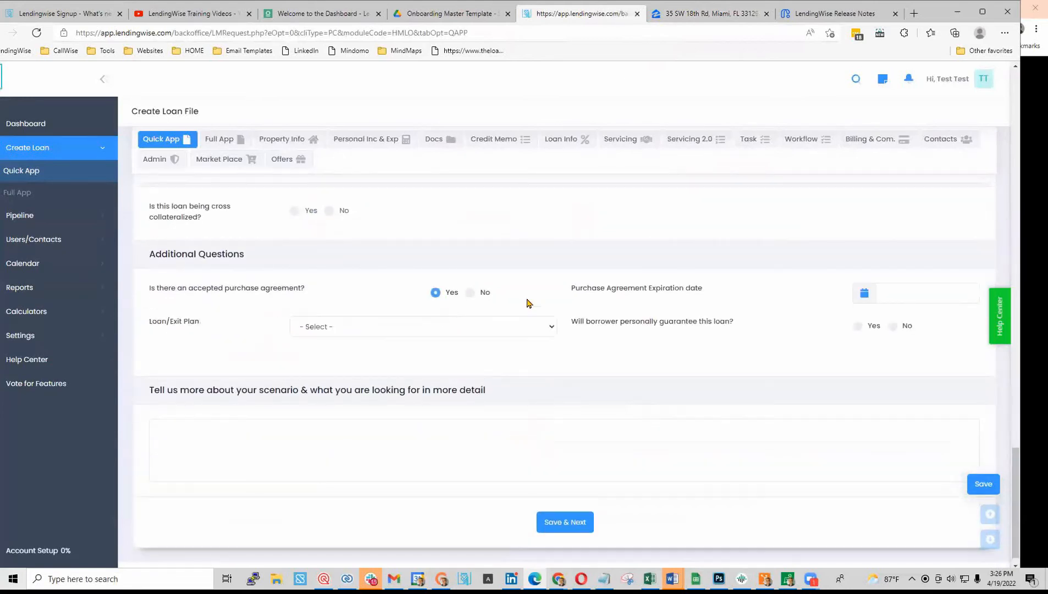
left_click(877, 292)
left_click(904, 269)
left_click(575, 520)
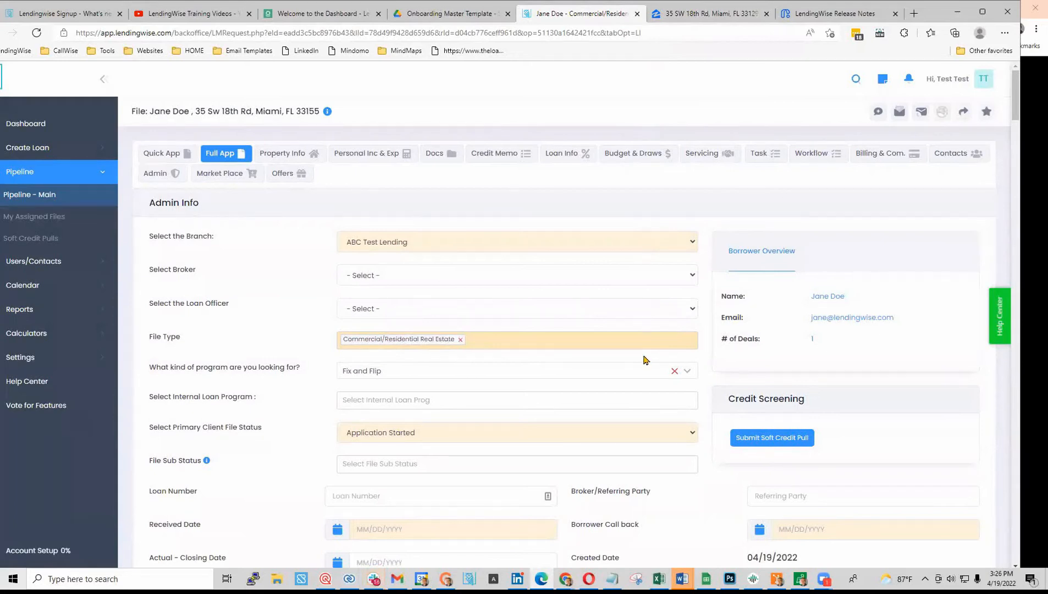
- Minimize LendingWise and bring up the LendingWise website templates page
left_click(961, 14)
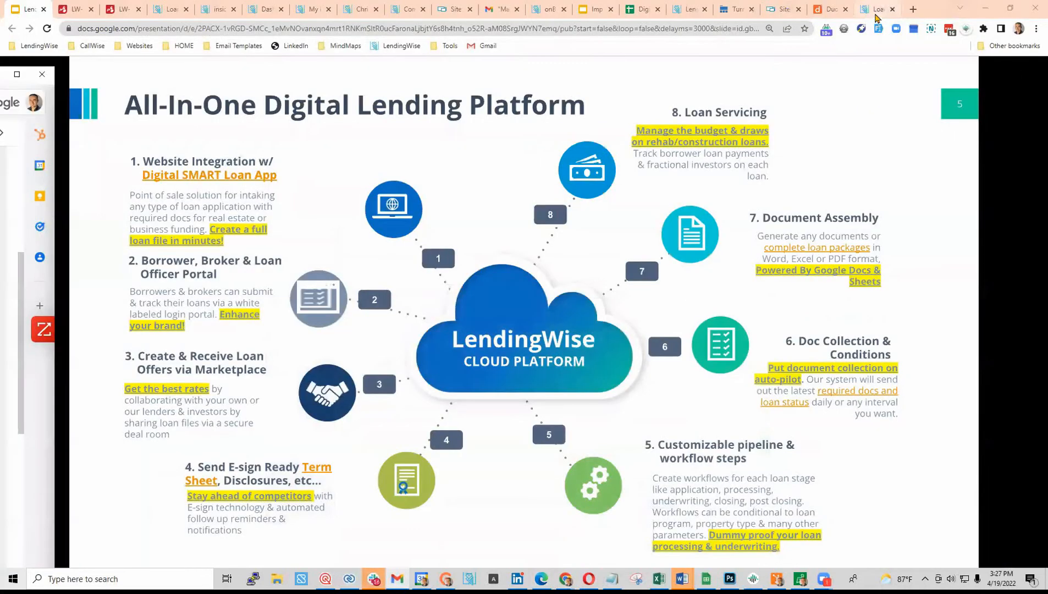
left_click(739, 10)
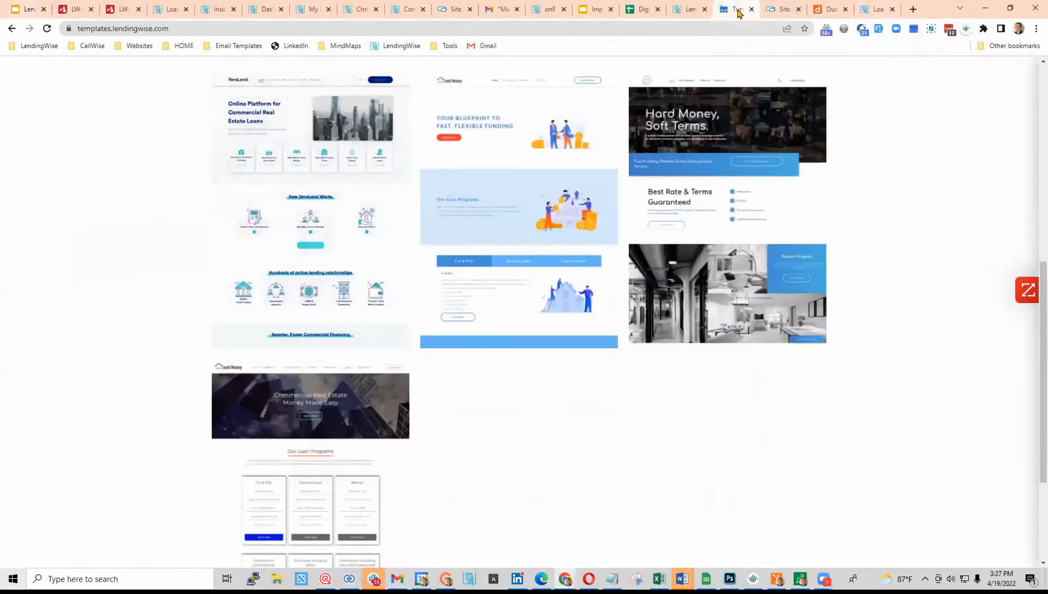
mouse_move(476, 346)
scroll(476, 346, "up", 8)
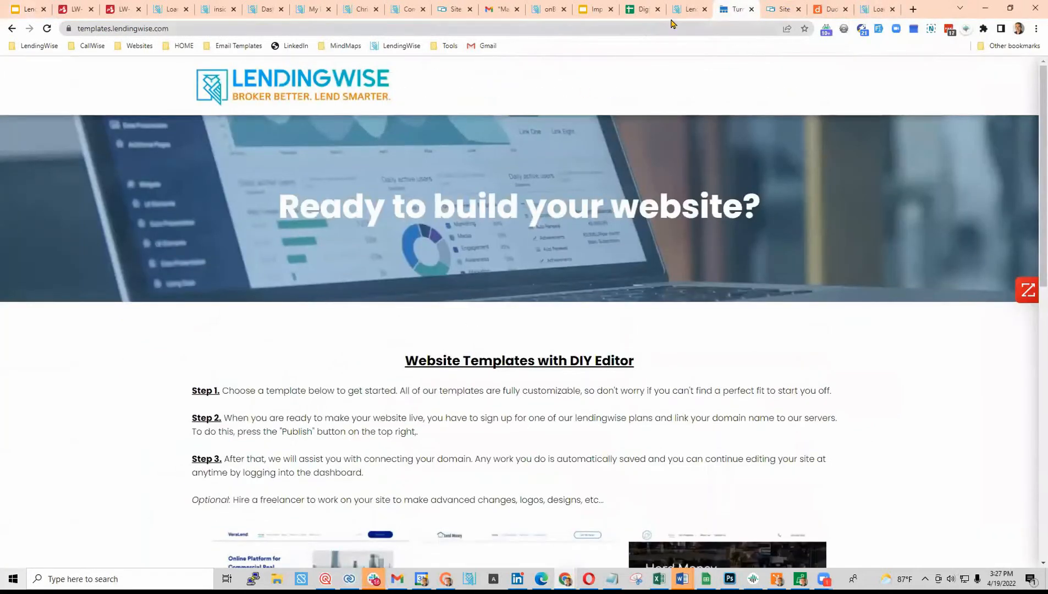
left_click(689, 8)
mouse_move(699, 81)
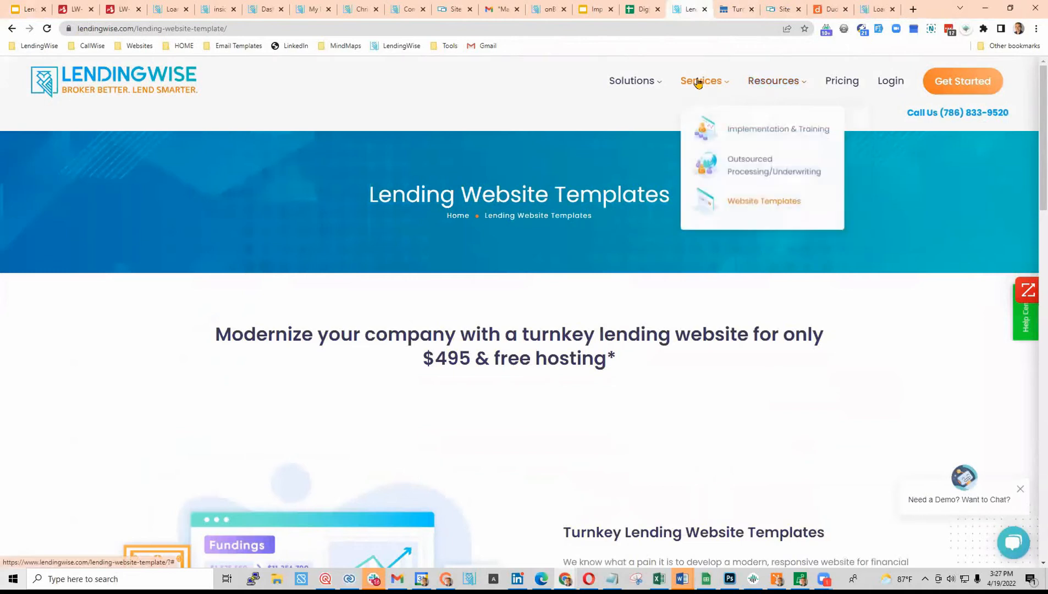
scroll(617, 389, "down", 6)
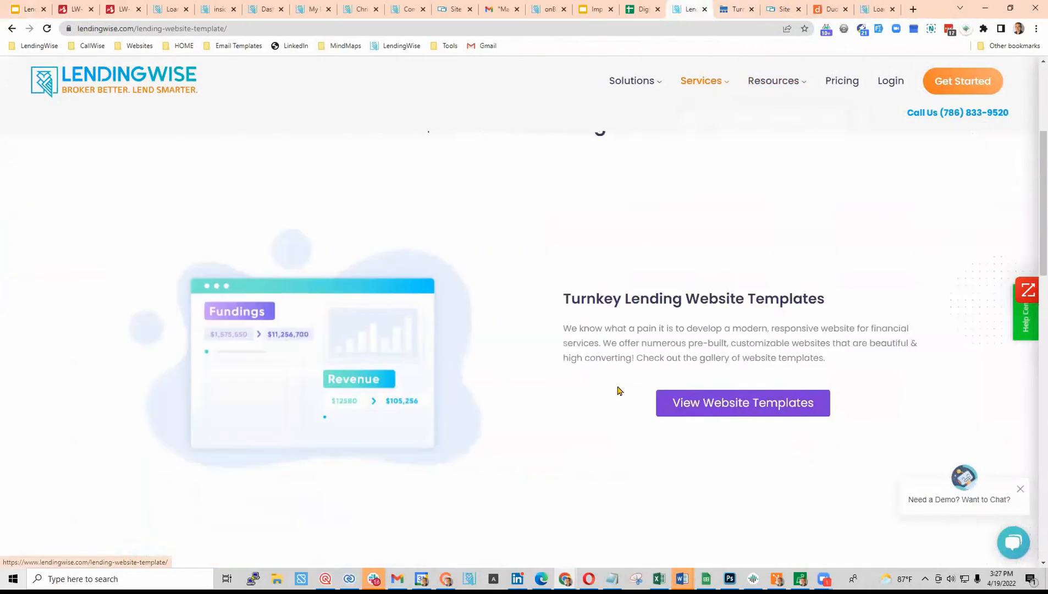
- In the template gallery, try starting VeraLend, dismiss the signup form, and view its preview
left_click(748, 273)
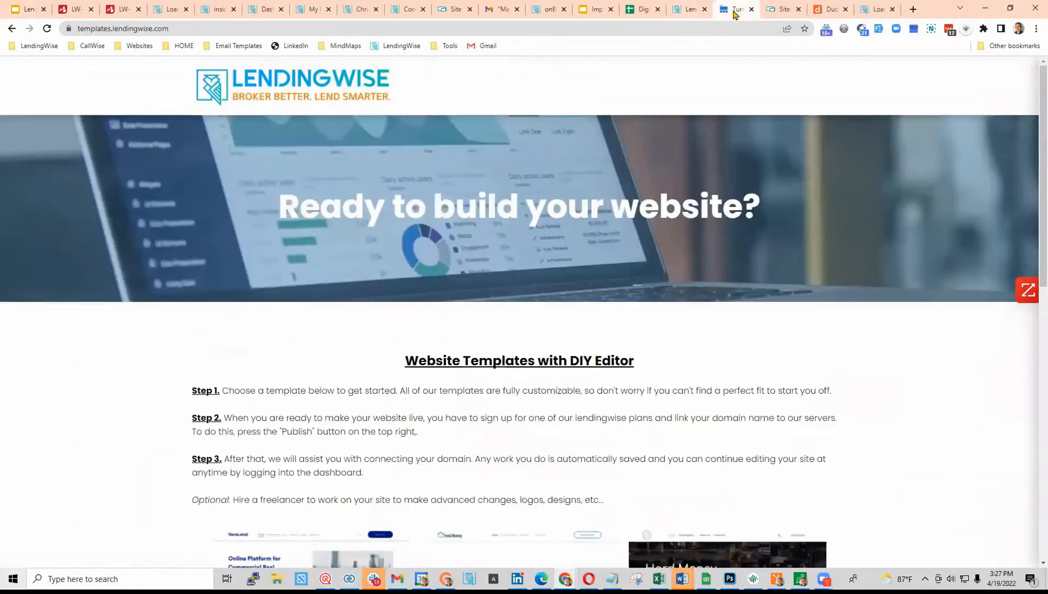
scroll(385, 367, "down", 8)
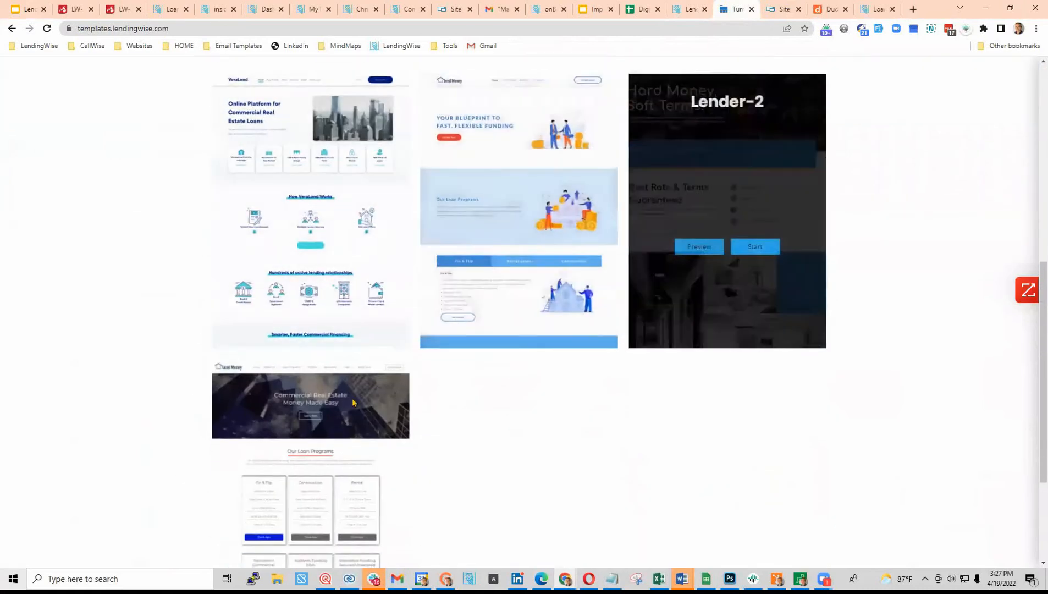
mouse_move(341, 254)
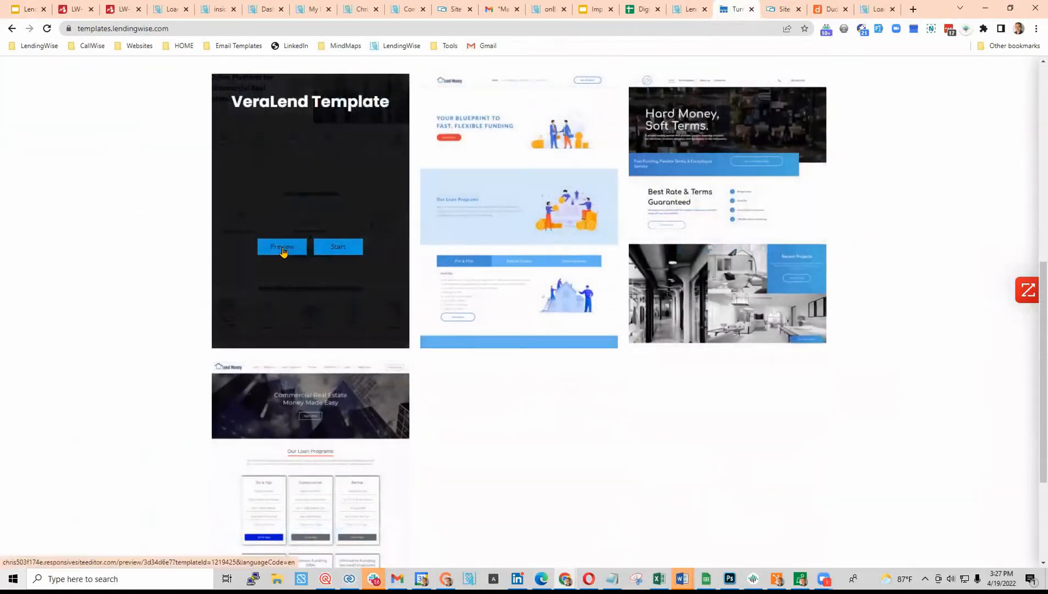
left_click(338, 249)
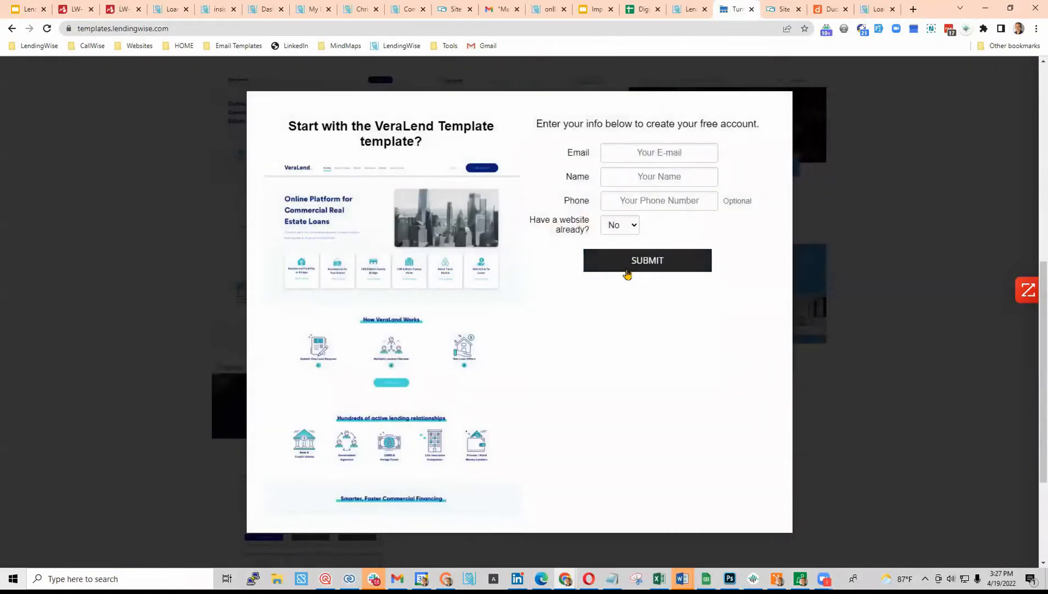
left_click(847, 232)
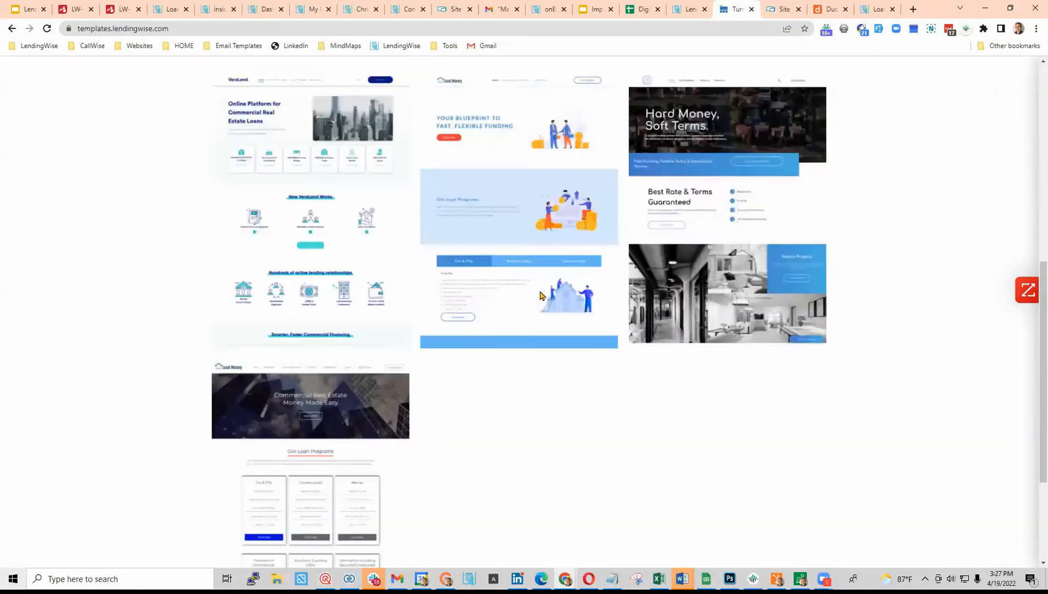
mouse_move(540, 295)
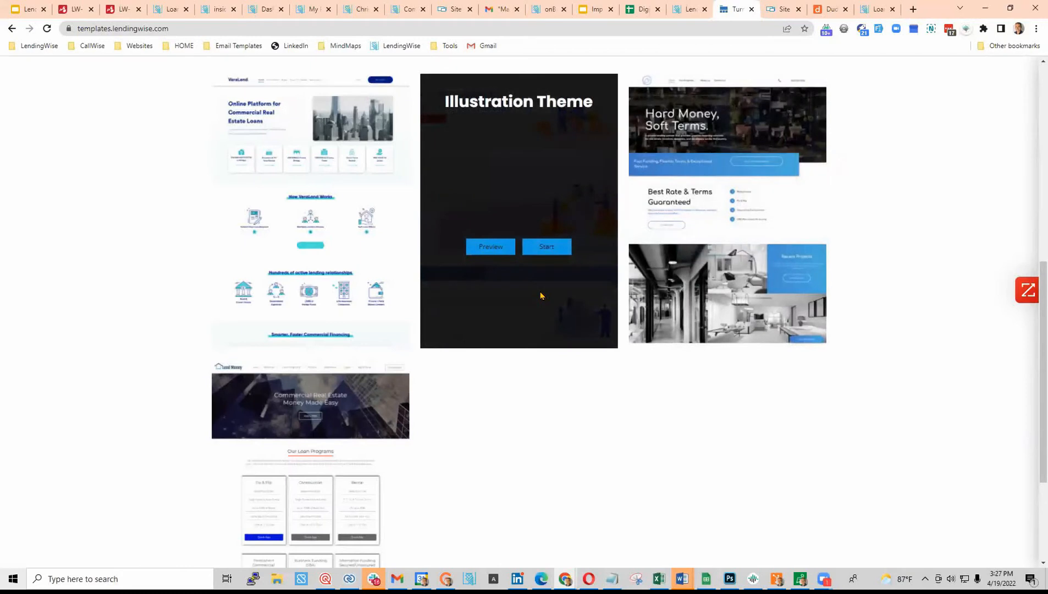
left_click(780, 10)
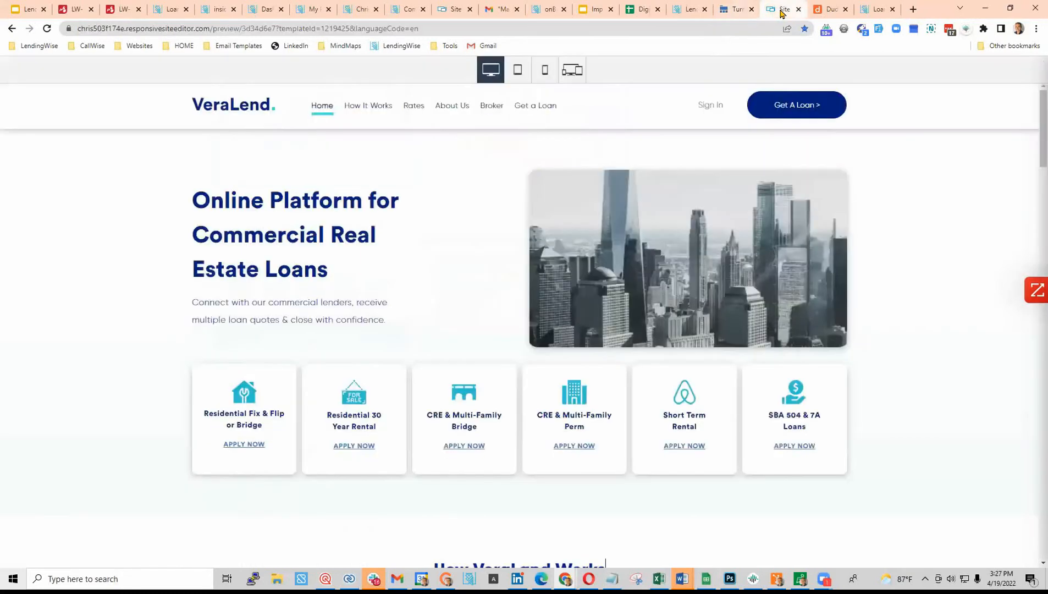
- Switch to the VeraLend site in Duda and edit the VeraLend logo text
left_click(829, 12)
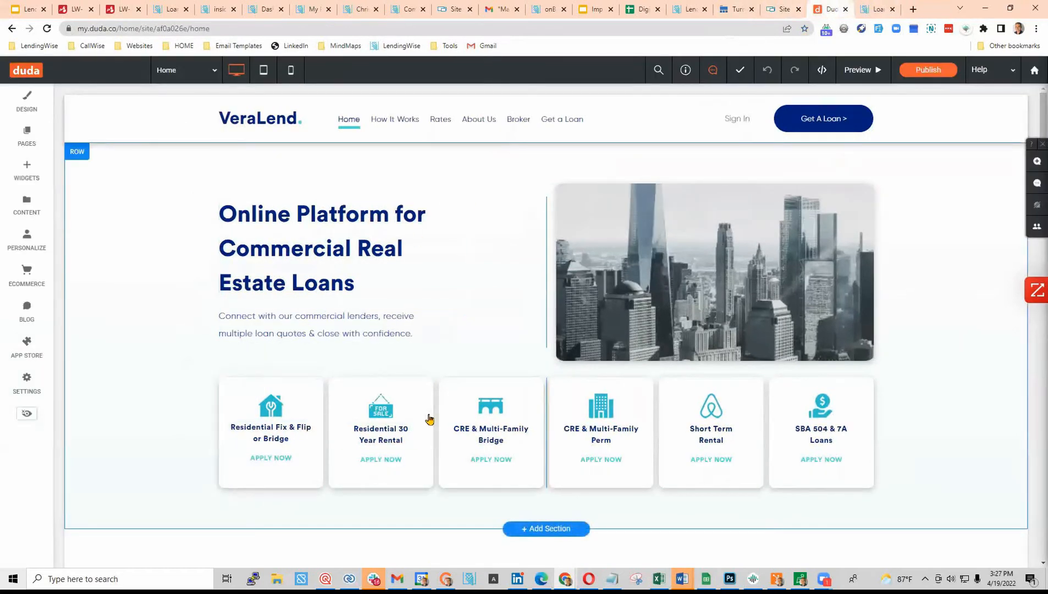
left_click(268, 121)
left_click(271, 121)
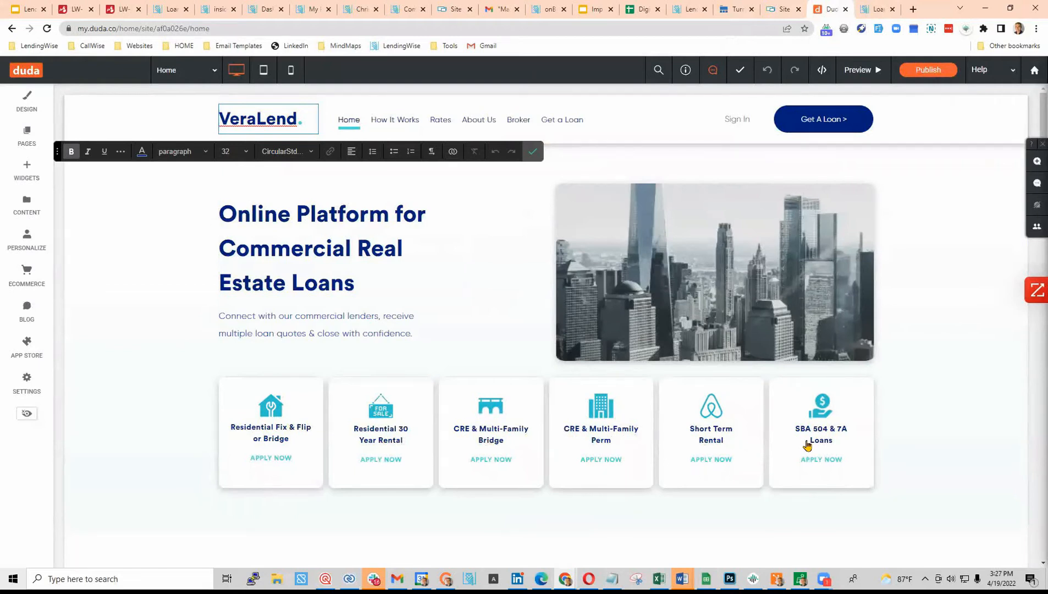
scroll(806, 445, "down", 2)
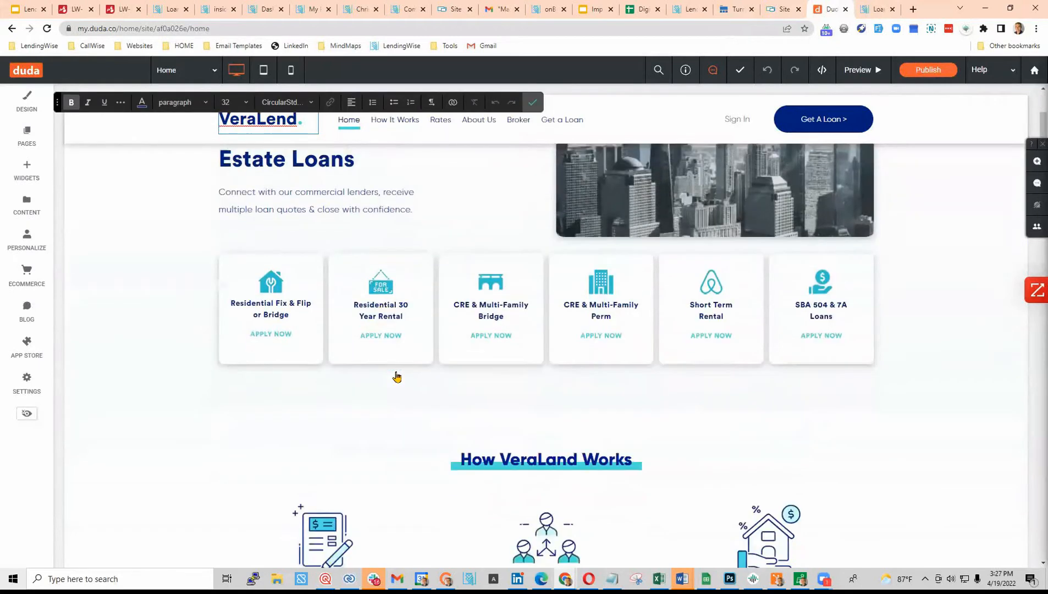
scroll(397, 376, "down", 1)
left_click(381, 264)
- Browse replacements for the For Sale icon image, then close the picker and settings unchanged
left_click(383, 225)
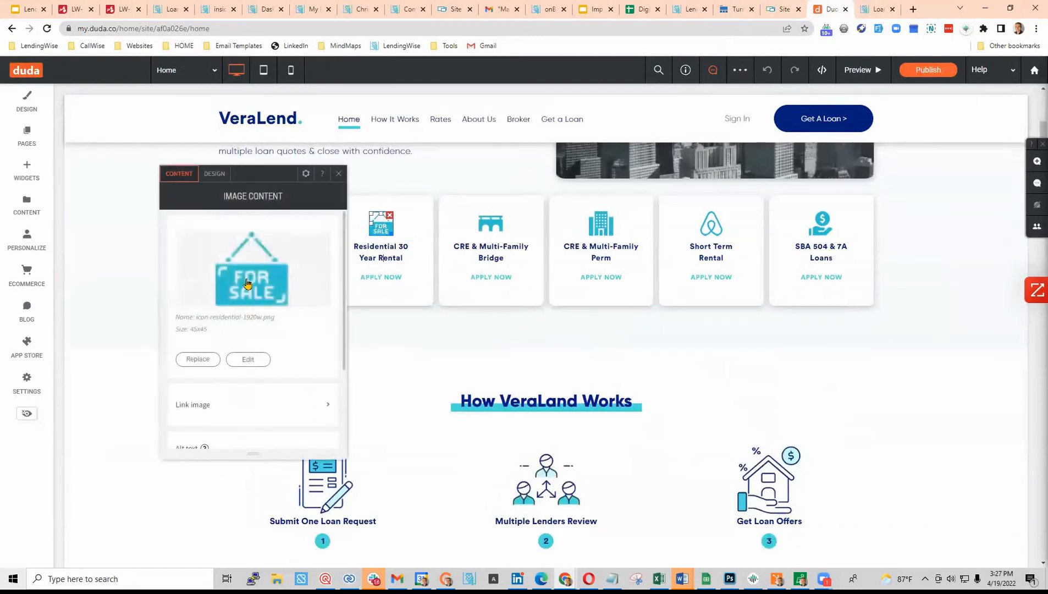
left_click(201, 363)
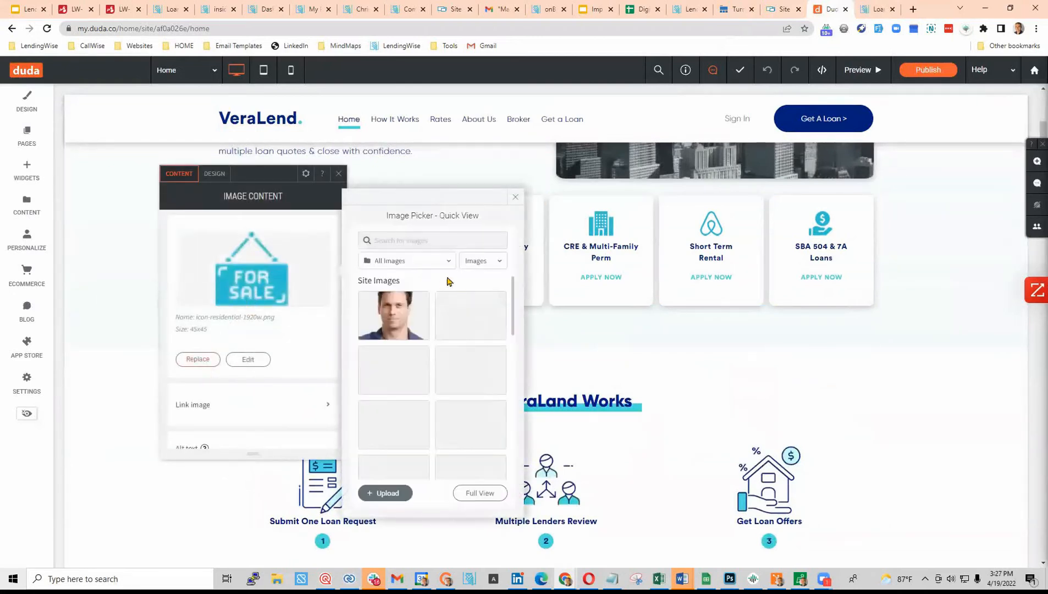
scroll(439, 399, "down", 2)
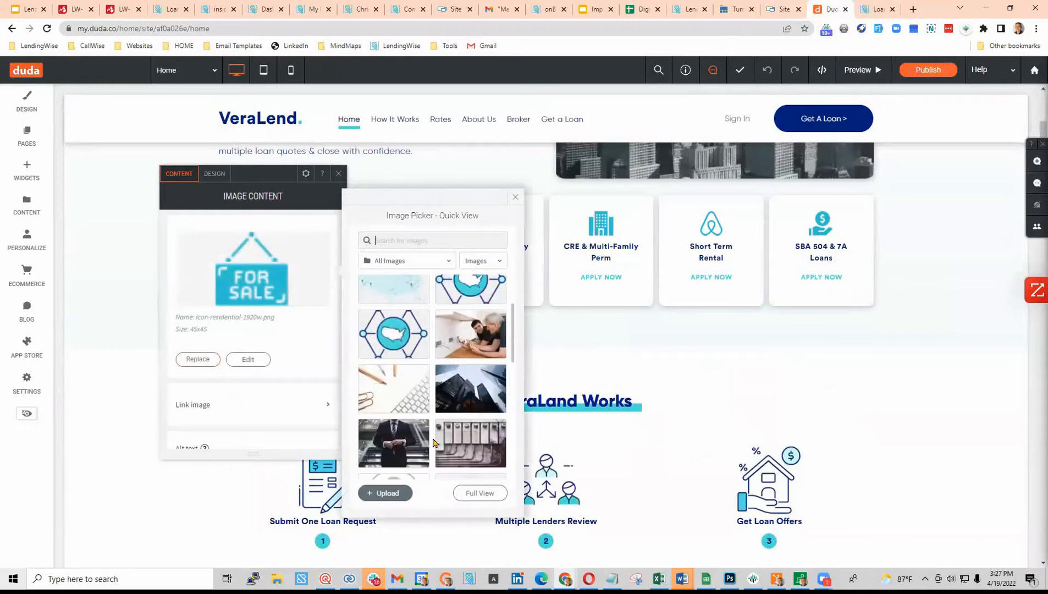
scroll(435, 385, "down", 5)
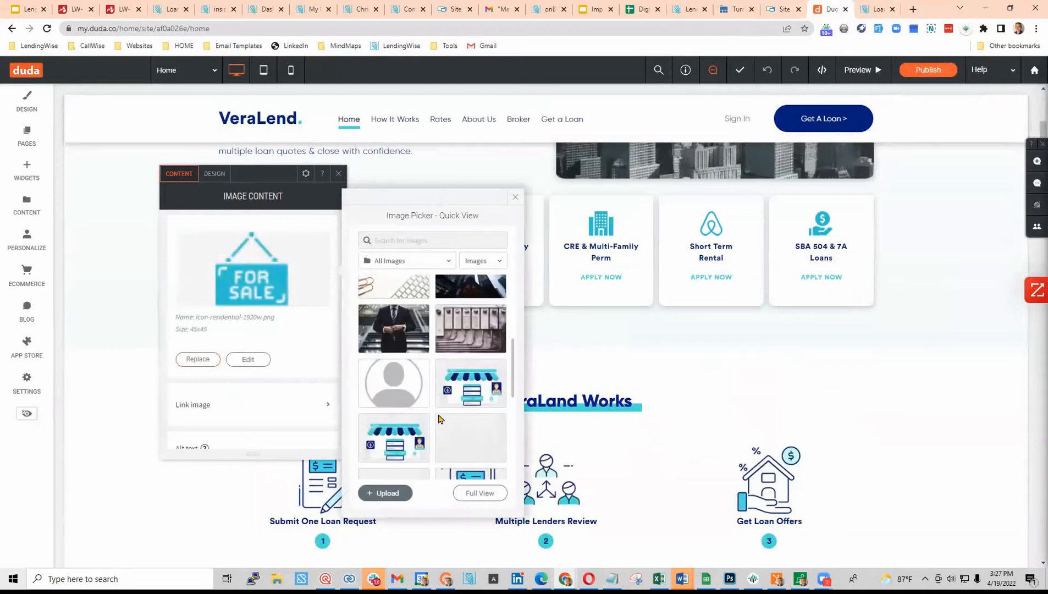
left_click(515, 197)
left_click(338, 173)
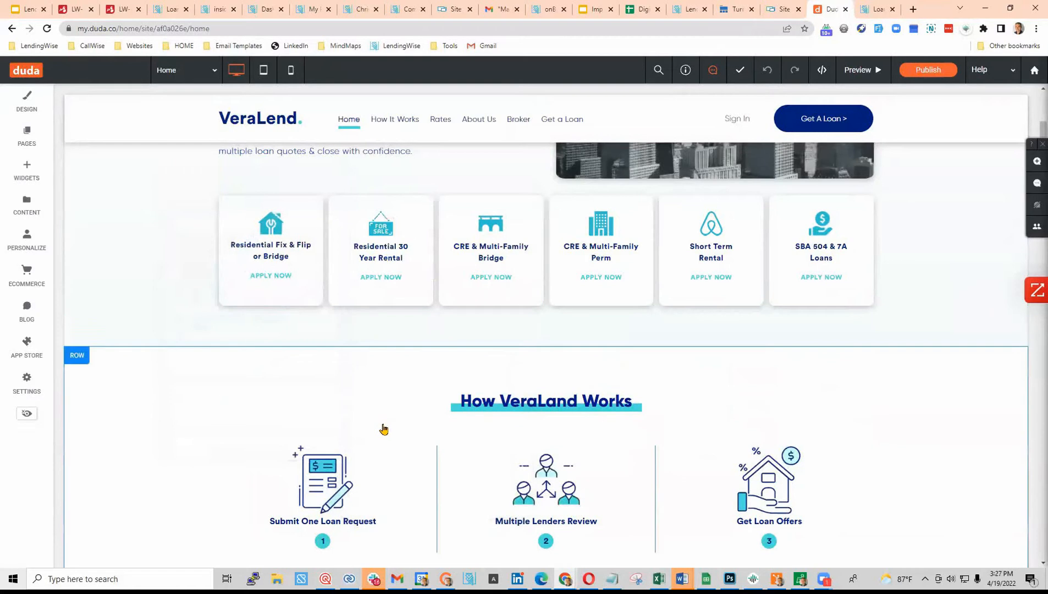
scroll(382, 429, "down", 5)
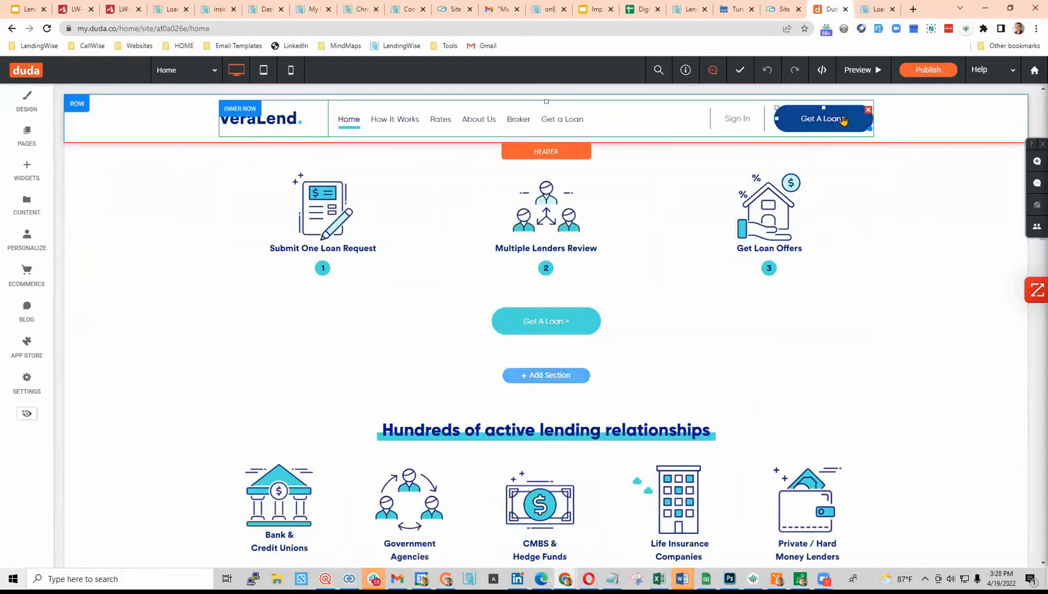
- Open the Get a Loan page's embedded form HTML, select all its code, and bring LendingWise forward
left_click(559, 122)
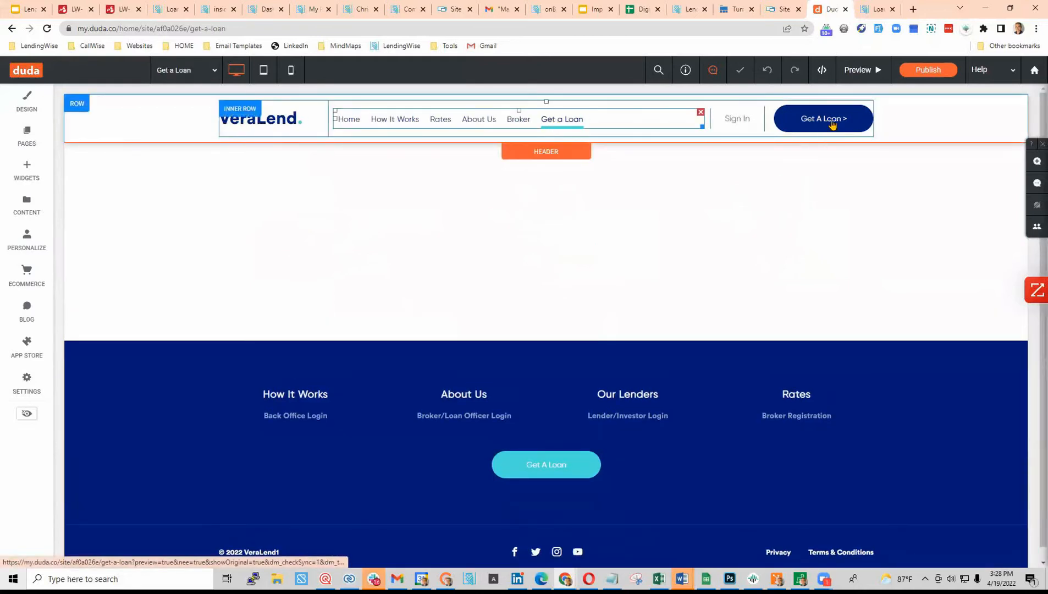
left_click(832, 125)
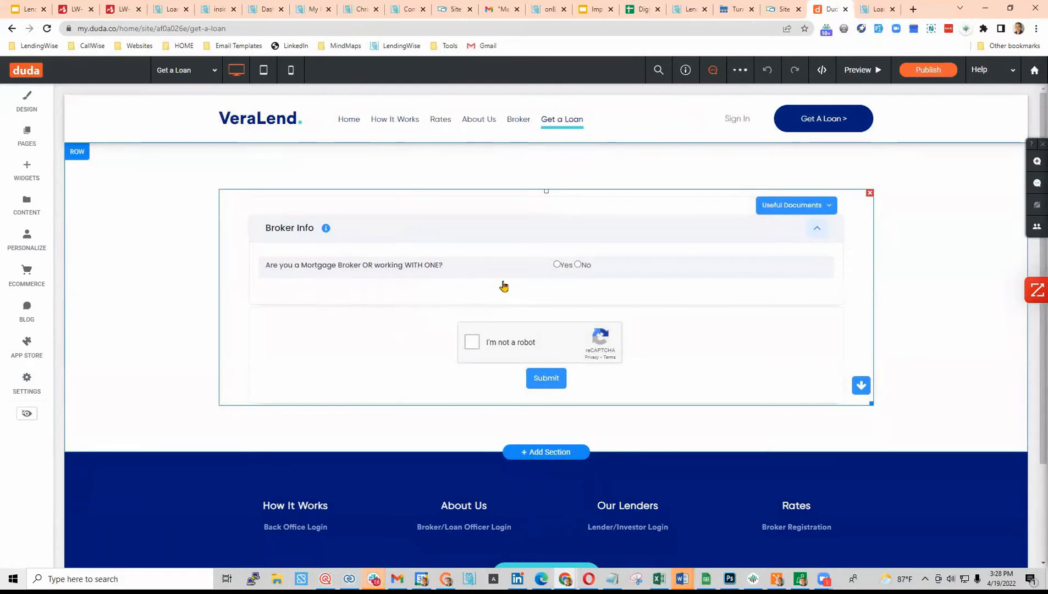
left_click(450, 264)
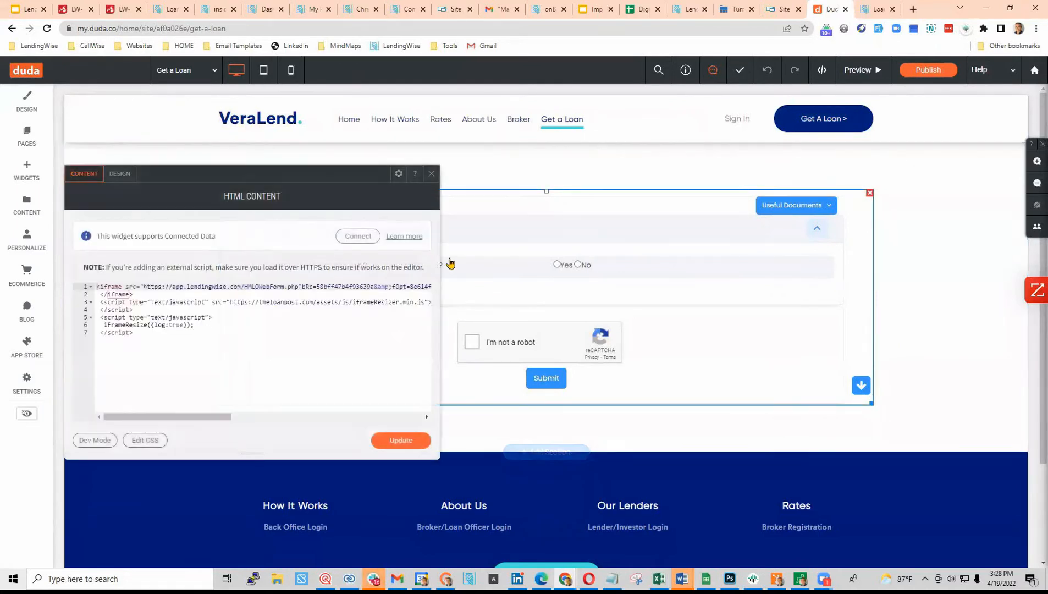
left_click_drag(142, 324, 96, 283)
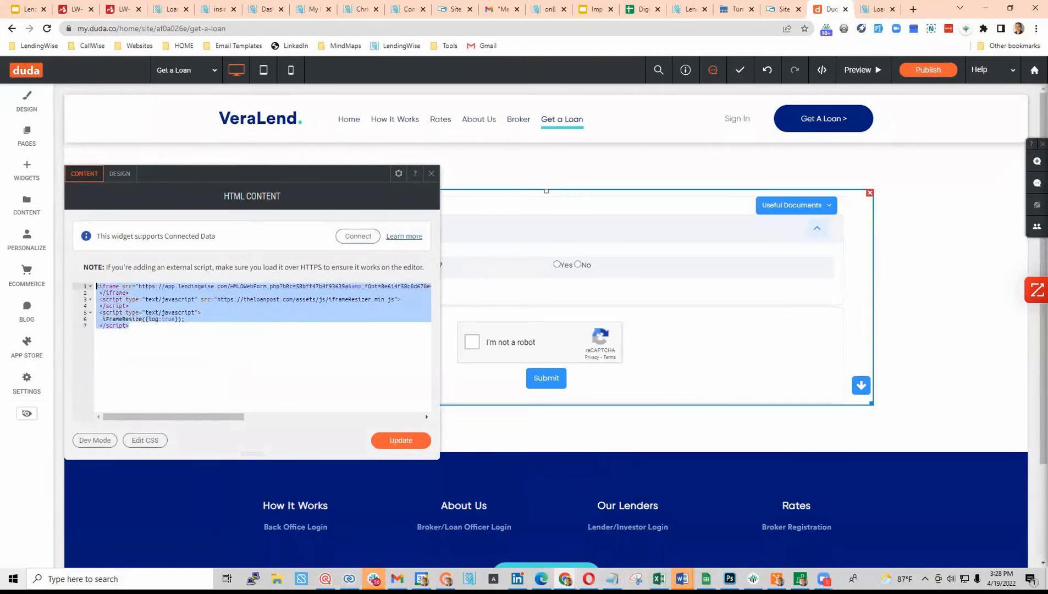
mouse_move(565, 578)
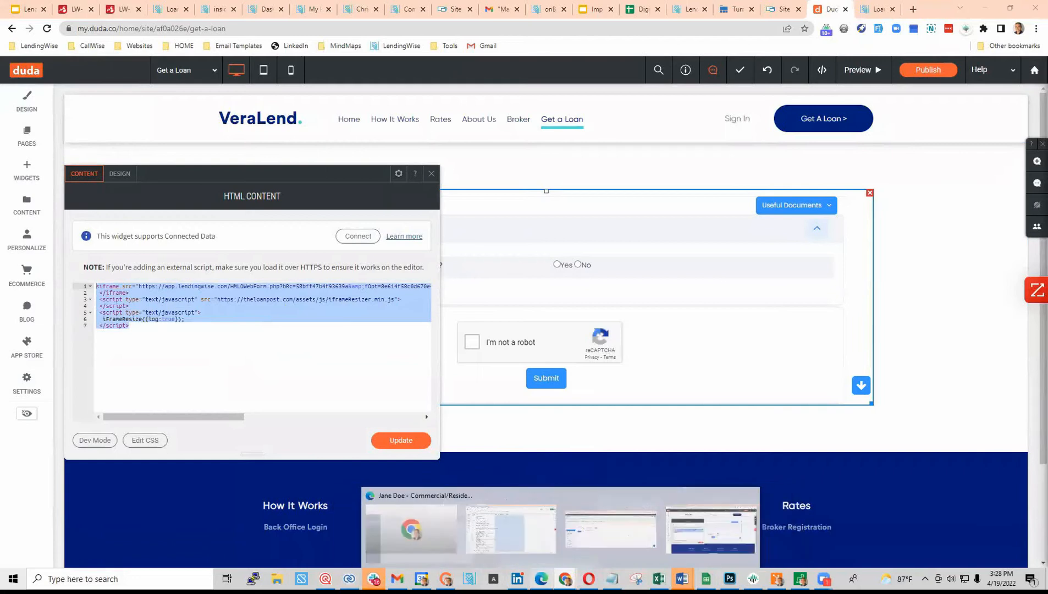
left_click(541, 578)
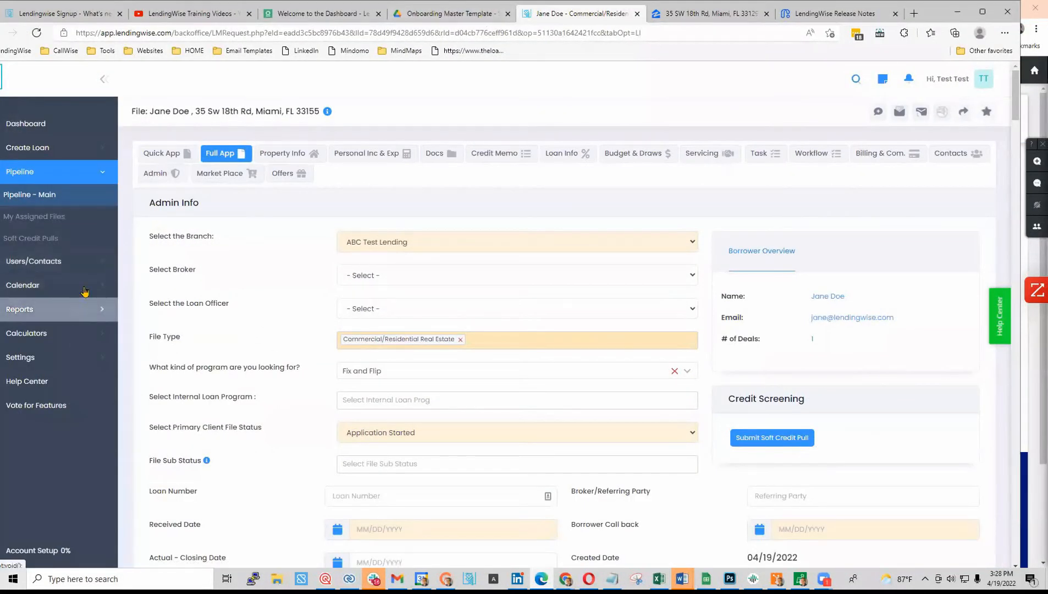
- Open the branch list from Users and Contacts in a new tab
left_click(38, 261)
right_click(56, 307)
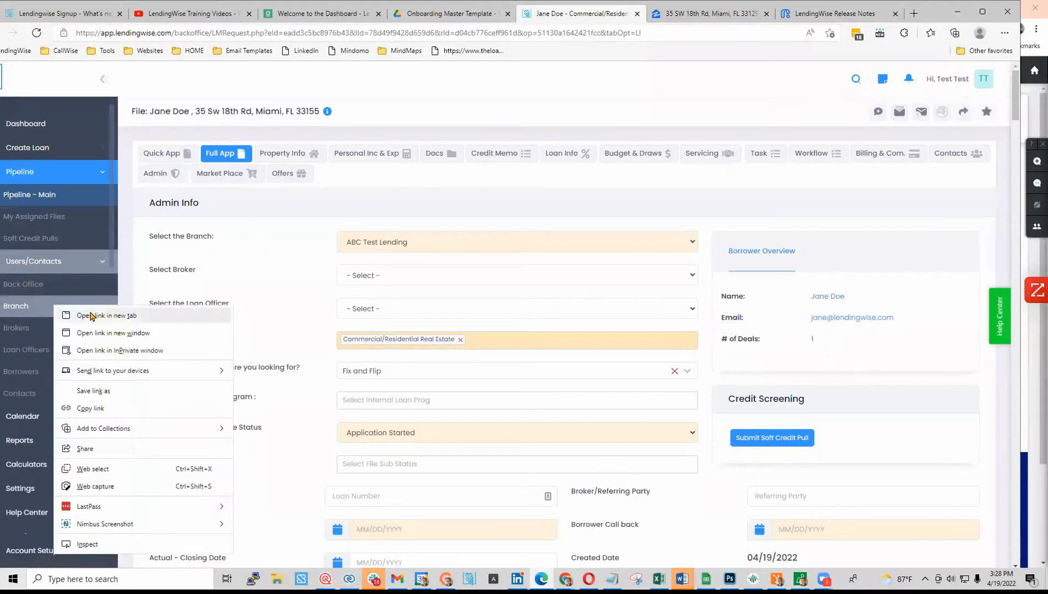
left_click(88, 315)
left_click(726, 12)
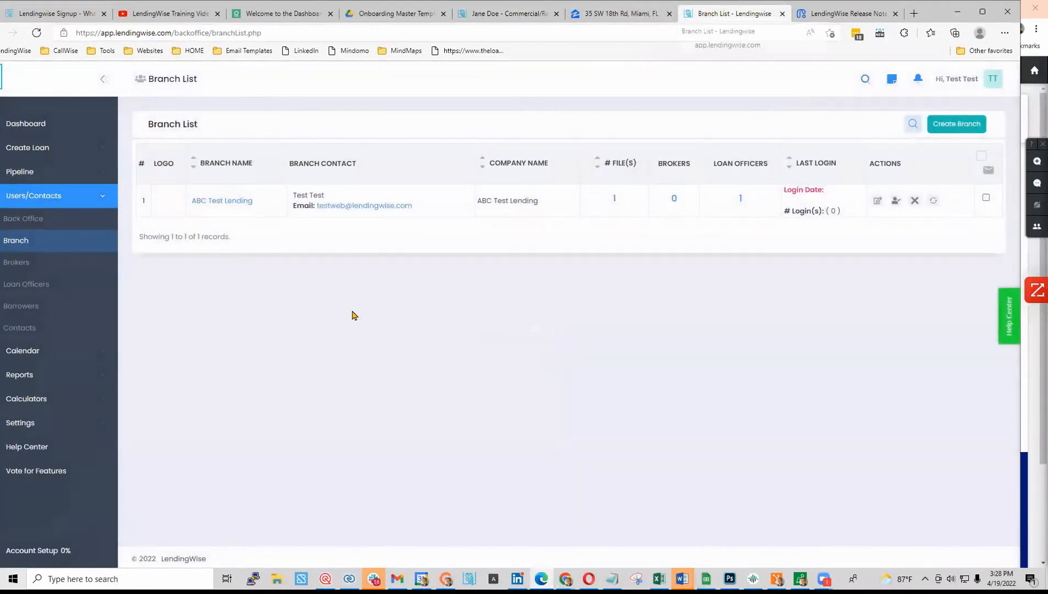
- Open ABC Test Lending's Web Form Integration tab and select the Full Loan App Real Estate Method 1 code
left_click(222, 201)
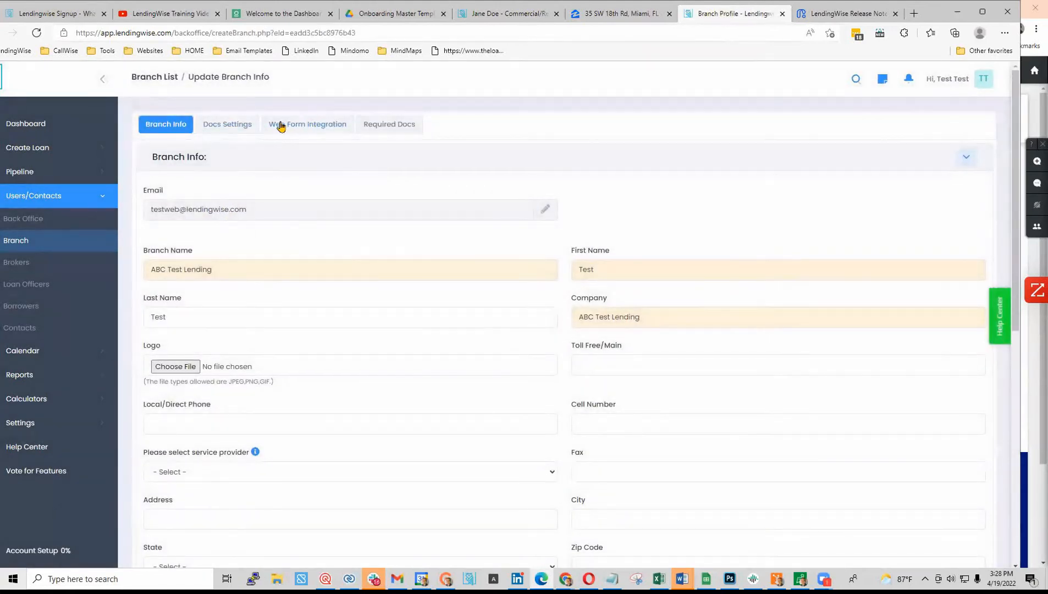
left_click(315, 126)
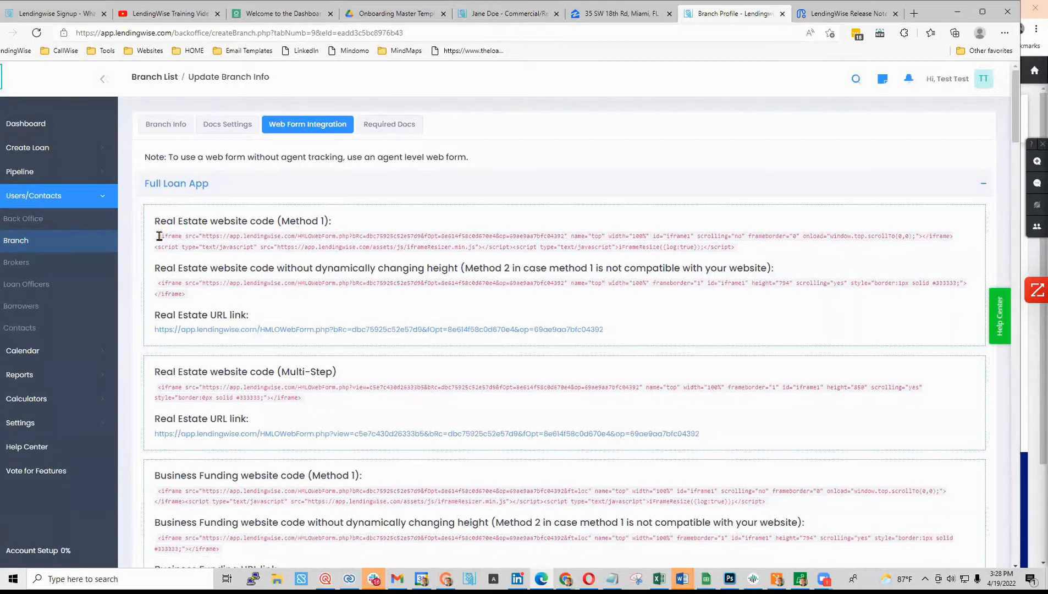
left_click_drag(158, 237, 748, 254)
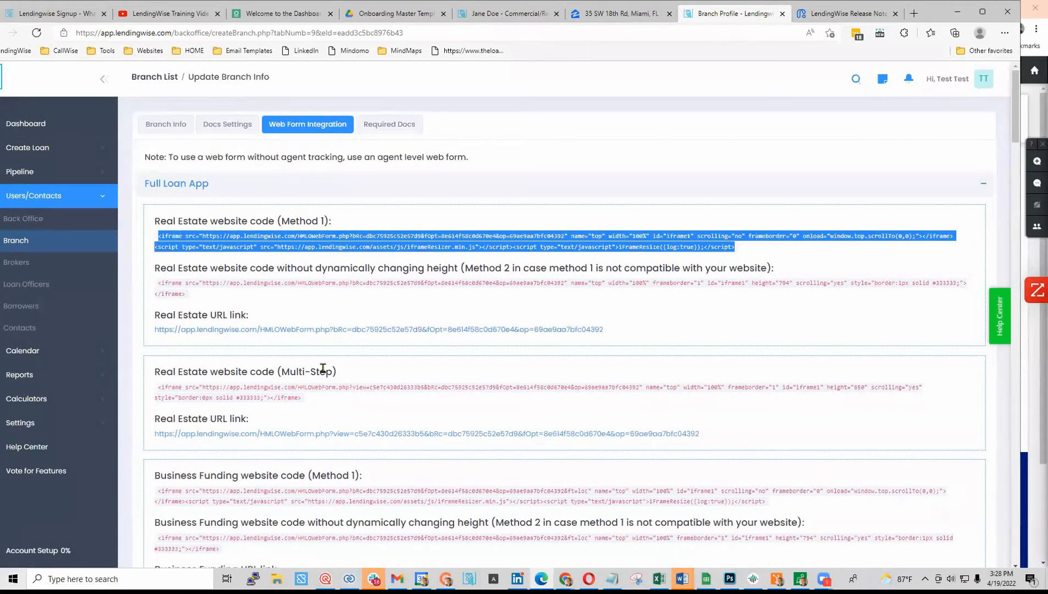
scroll(325, 362, "down", 2)
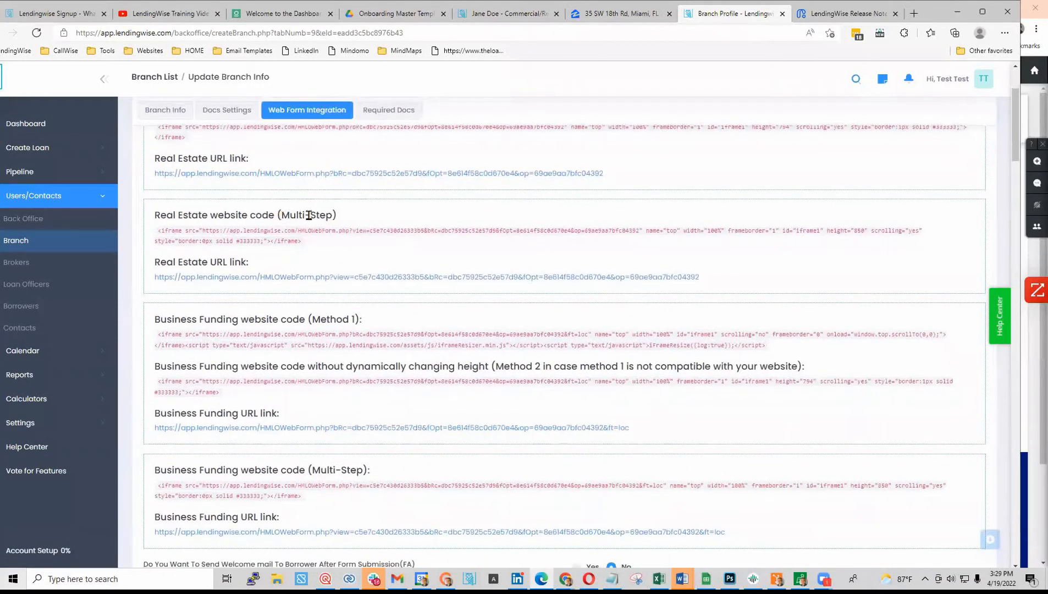
scroll(353, 222, "up", 2)
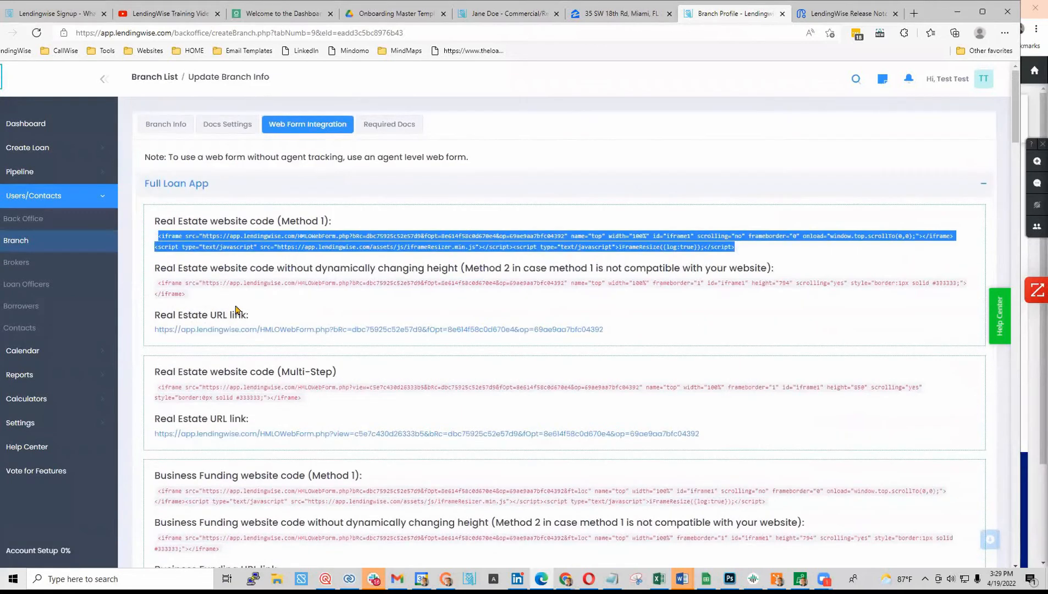
- Open the Full Loan App real estate form, answer Yes and choose Fix and Flip, then return to the codes
left_click(479, 329)
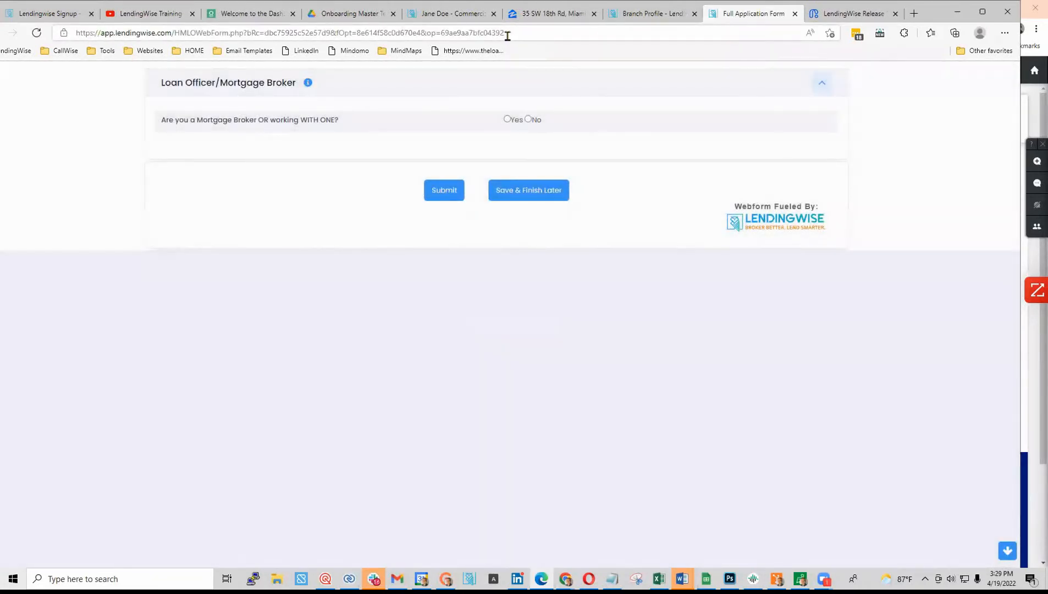
left_click(506, 120)
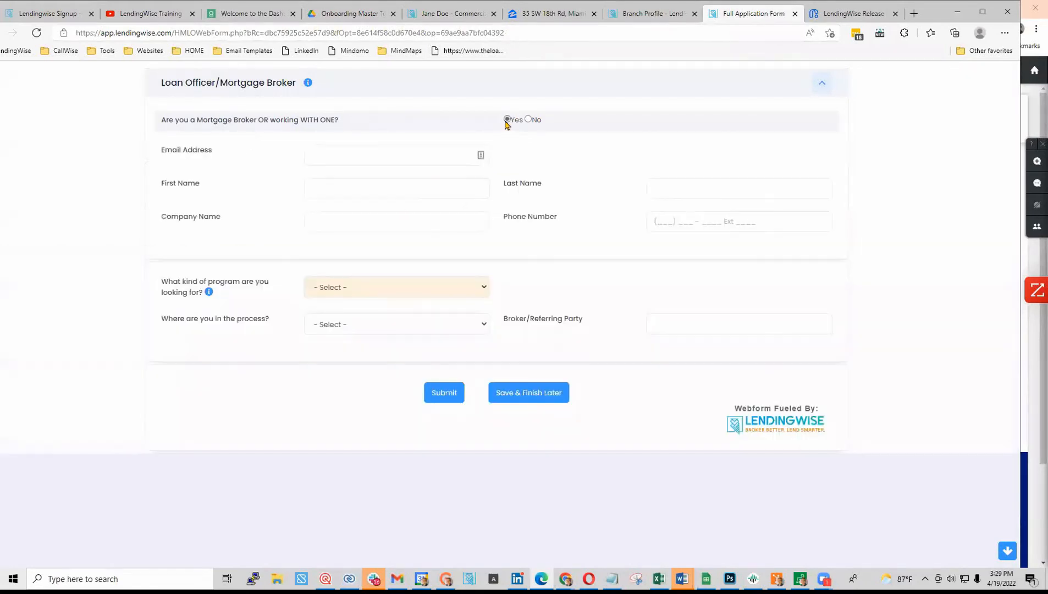
left_click(400, 296)
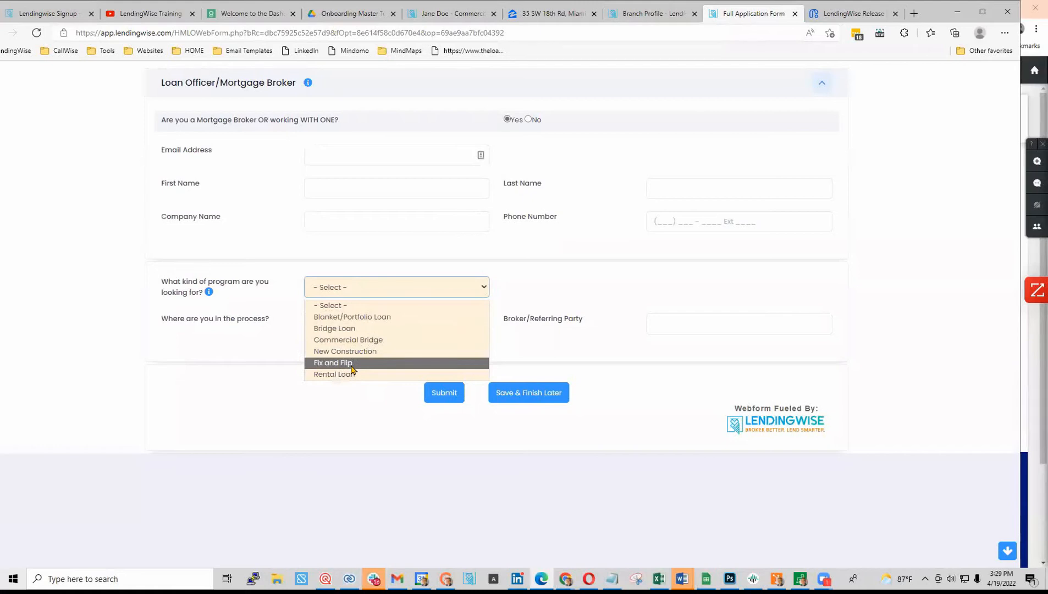
left_click(351, 363)
scroll(354, 341, "down", 10)
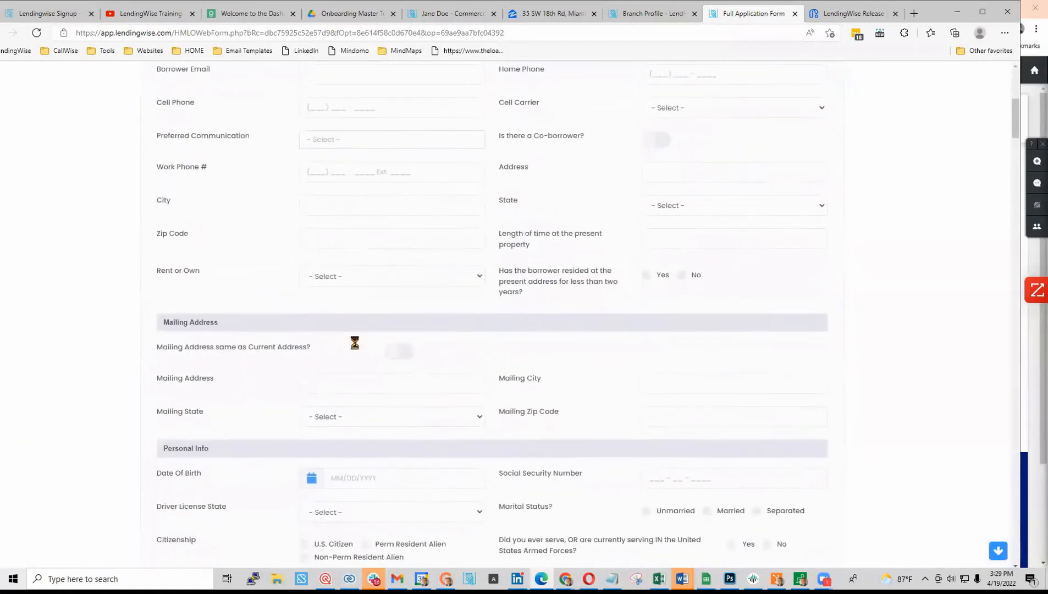
scroll(355, 266, "down", 20)
scroll(445, 376, "up", 18)
scroll(440, 379, "up", 10)
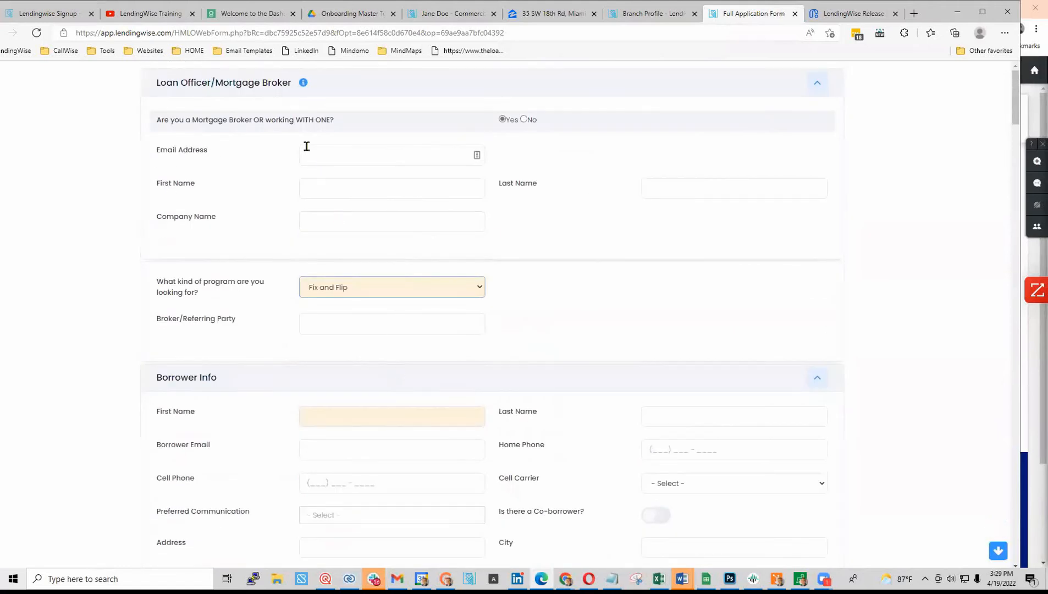
left_click(653, 12)
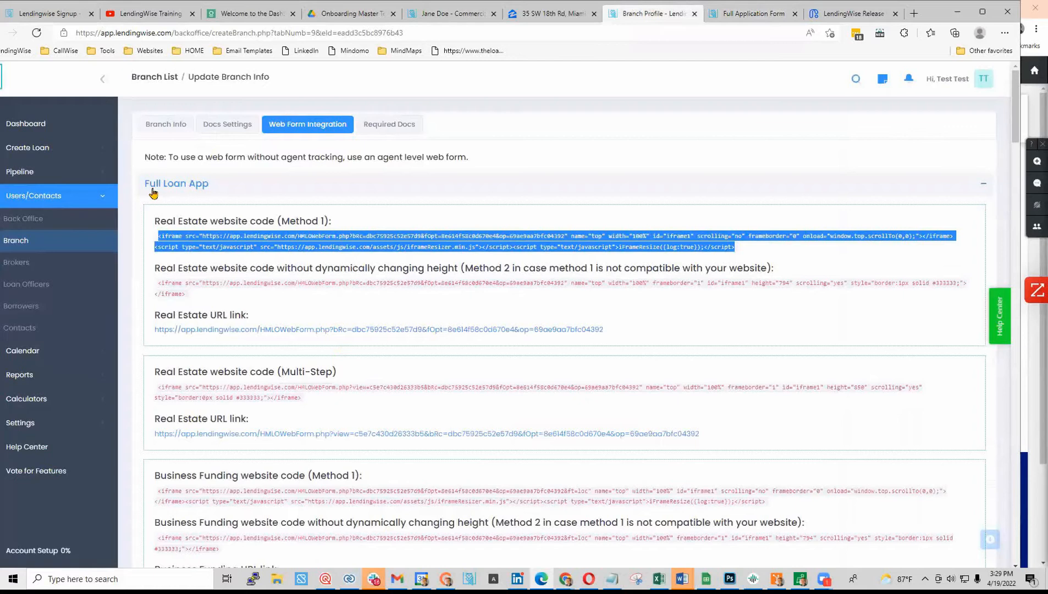
- Test the Quick App real estate form with No and Fix and Flip, then select its Method 1 code
left_click(982, 184)
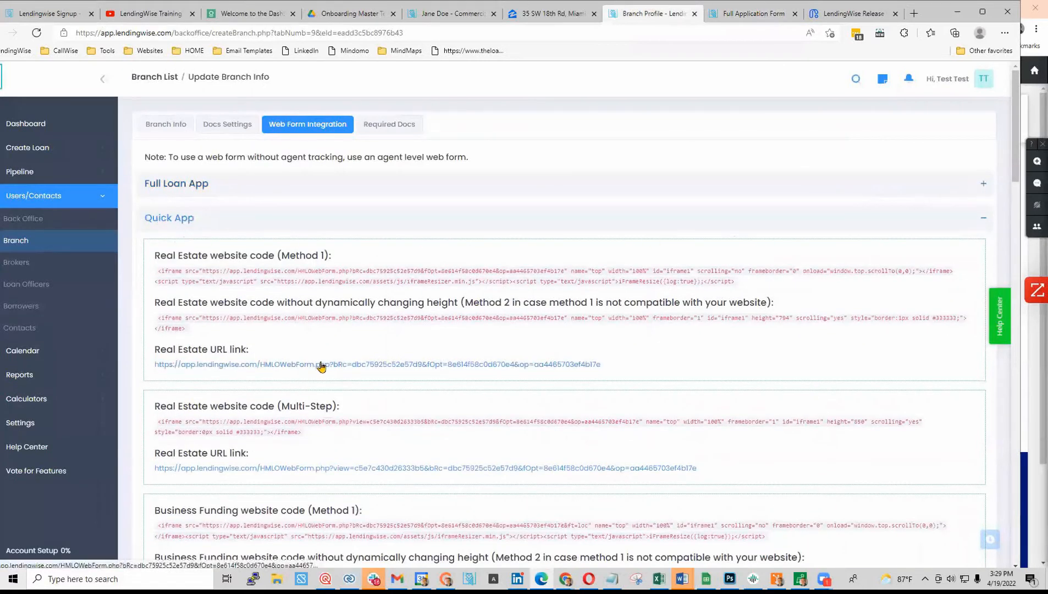
left_click(309, 366)
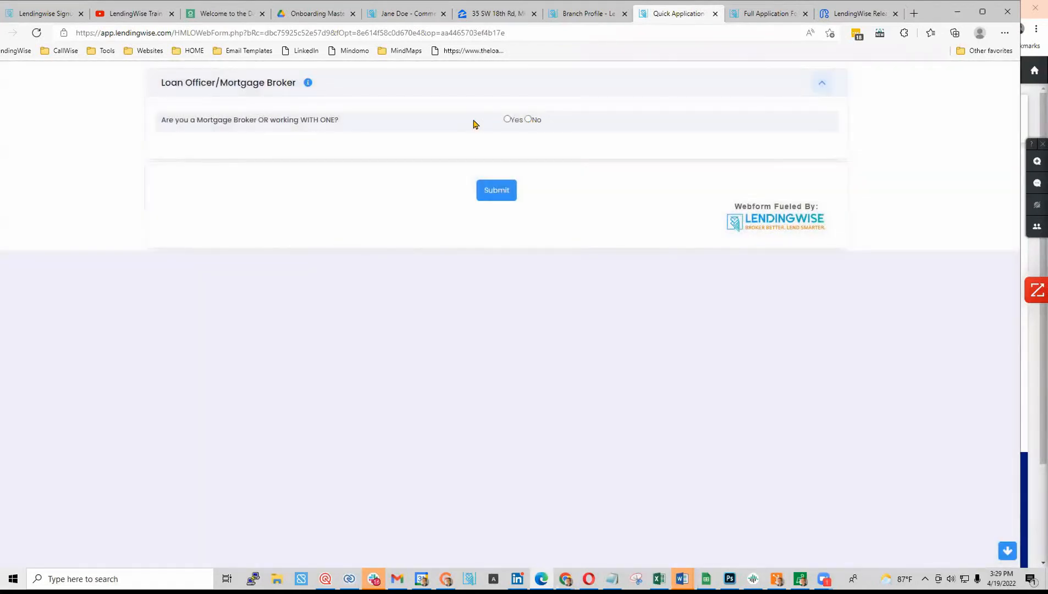
left_click(528, 119)
left_click(399, 183)
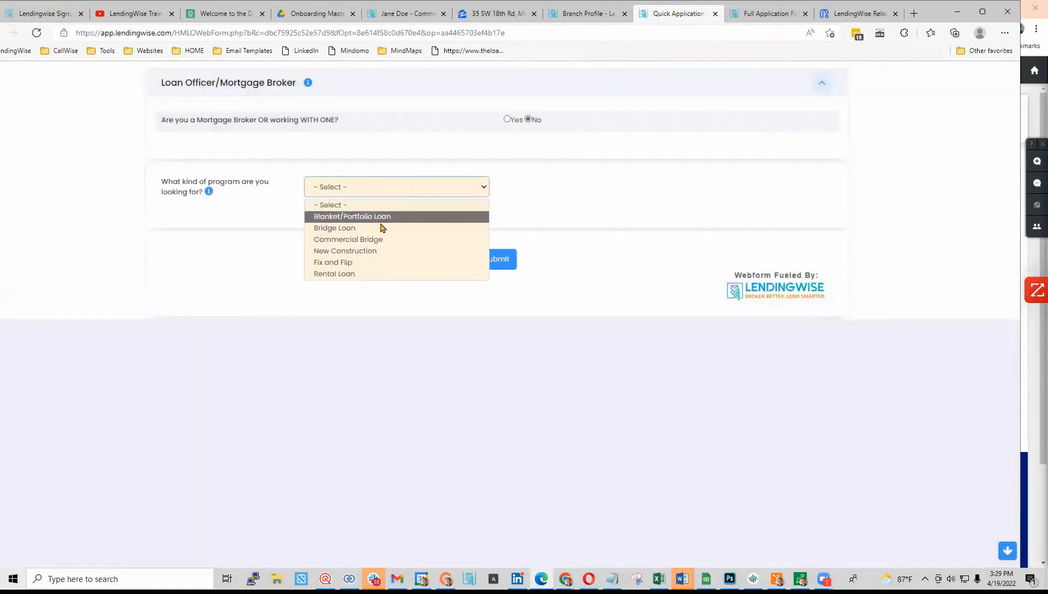
left_click(367, 260)
scroll(349, 388, "down", 15)
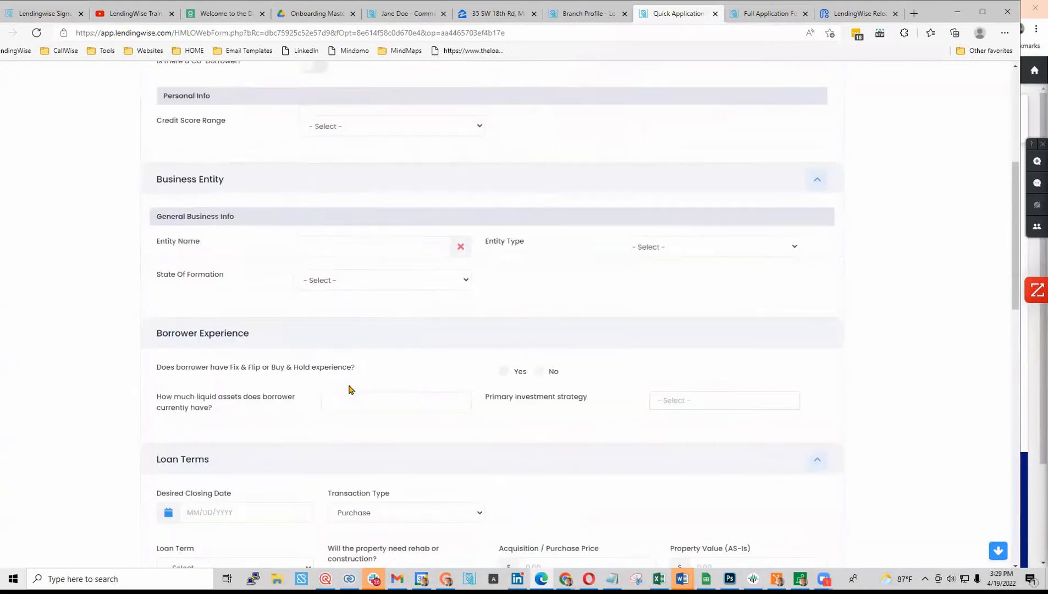
scroll(349, 388, "down", 5)
scroll(349, 388, "up", 15)
scroll(350, 388, "up", 2)
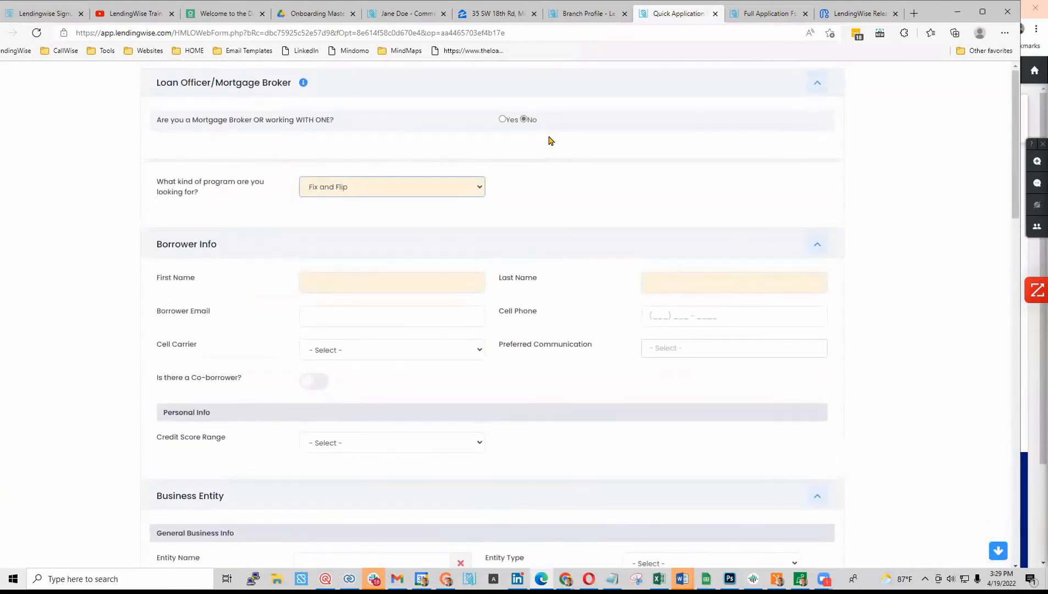
left_click(596, 19)
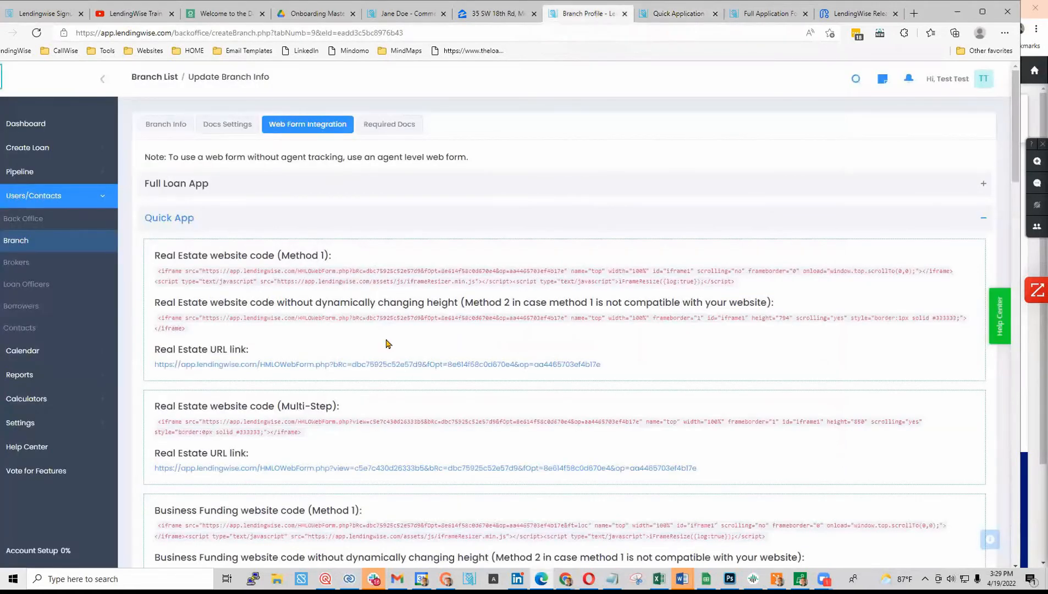
left_click_drag(157, 271, 790, 289)
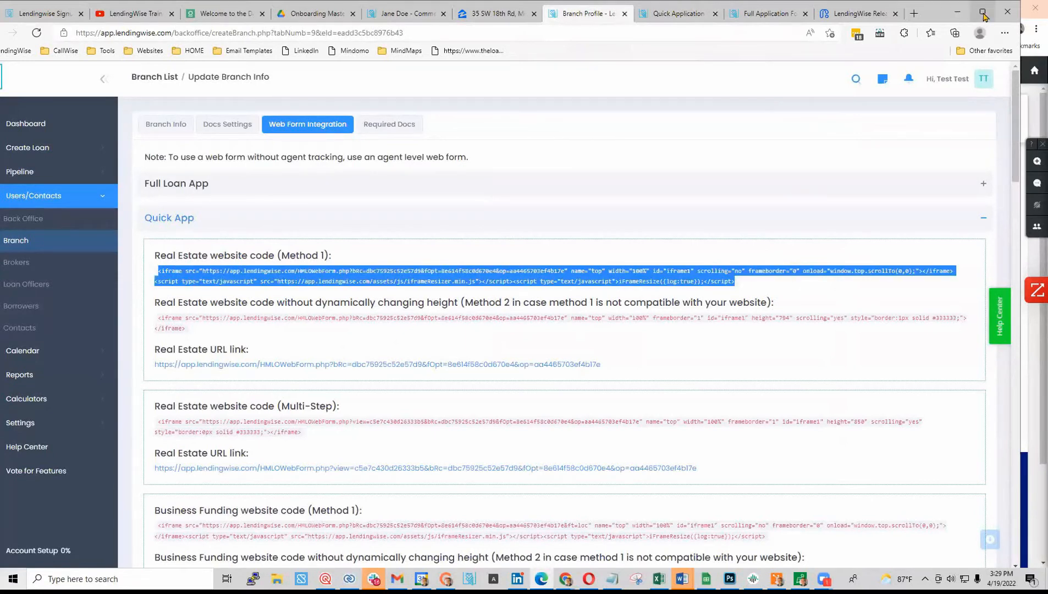
- Paste the Quick App embed code over the HTML Content widget's code, apply it, and preview Get a Loan
left_click(958, 14)
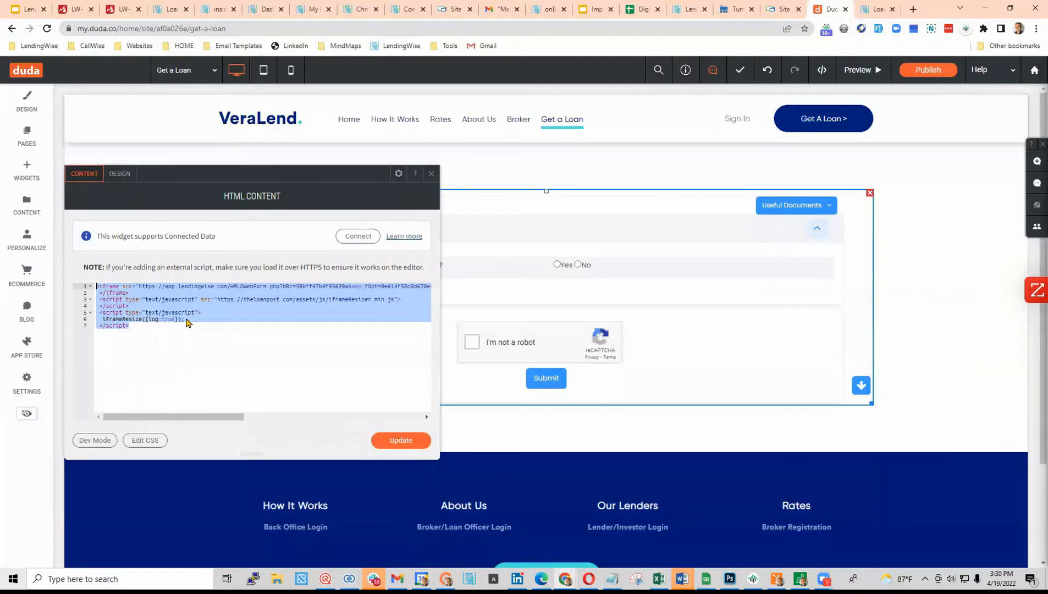
left_click_drag(155, 333, 67, 281)
key("ctrl+v")
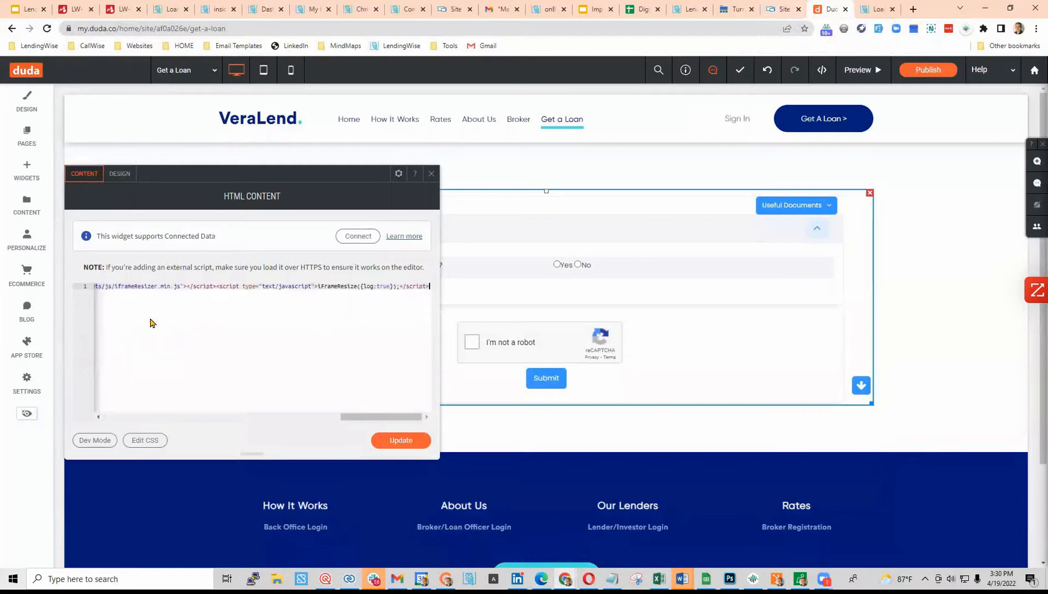
left_click(400, 439)
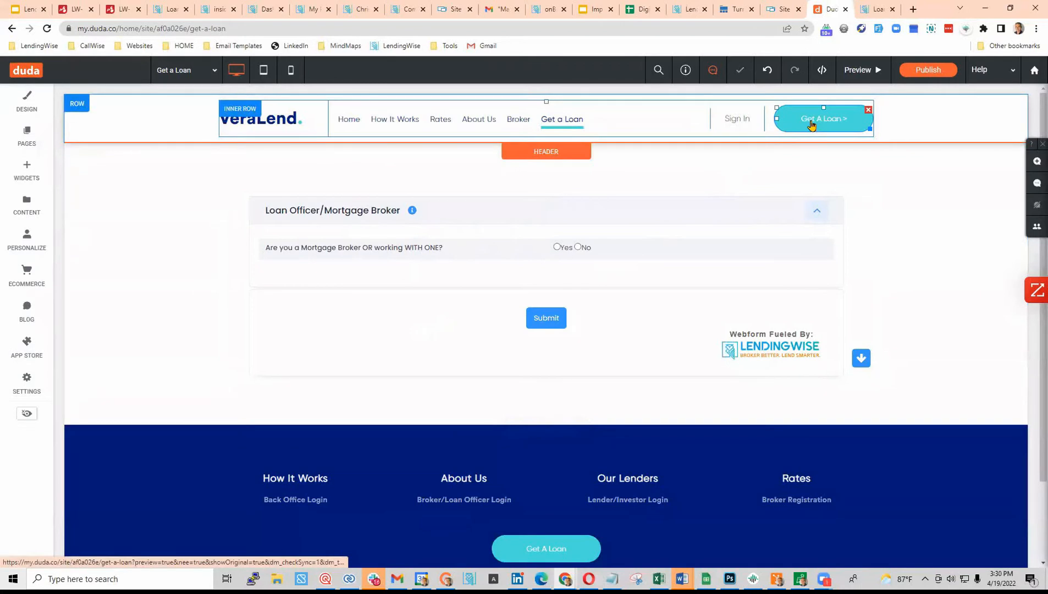
left_click(861, 69)
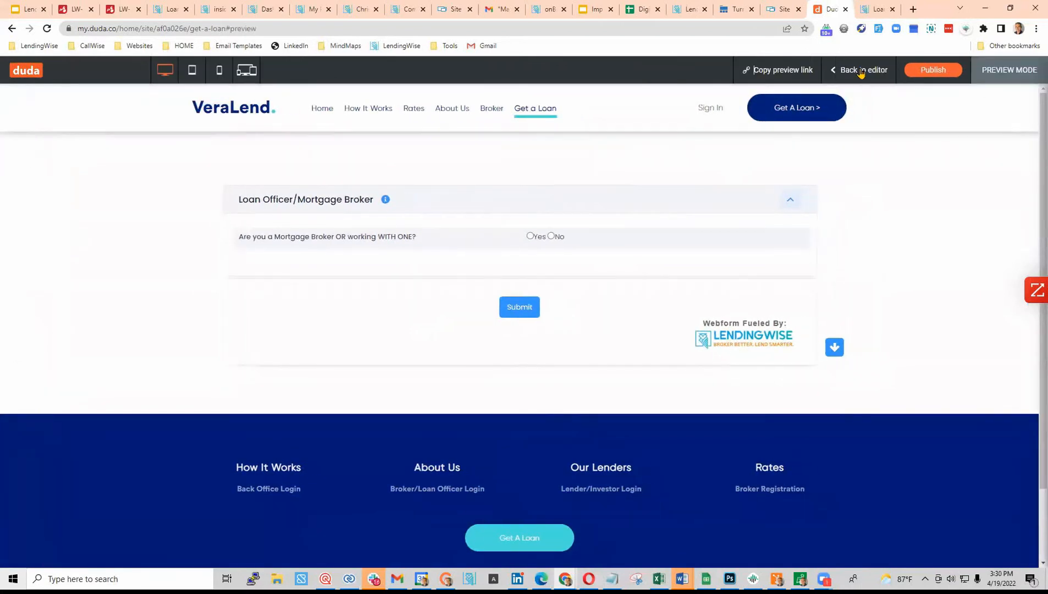
- Answer No to the mortgage broker question and choose Fix and Flip as the loan program
left_click(550, 236)
left_click(424, 306)
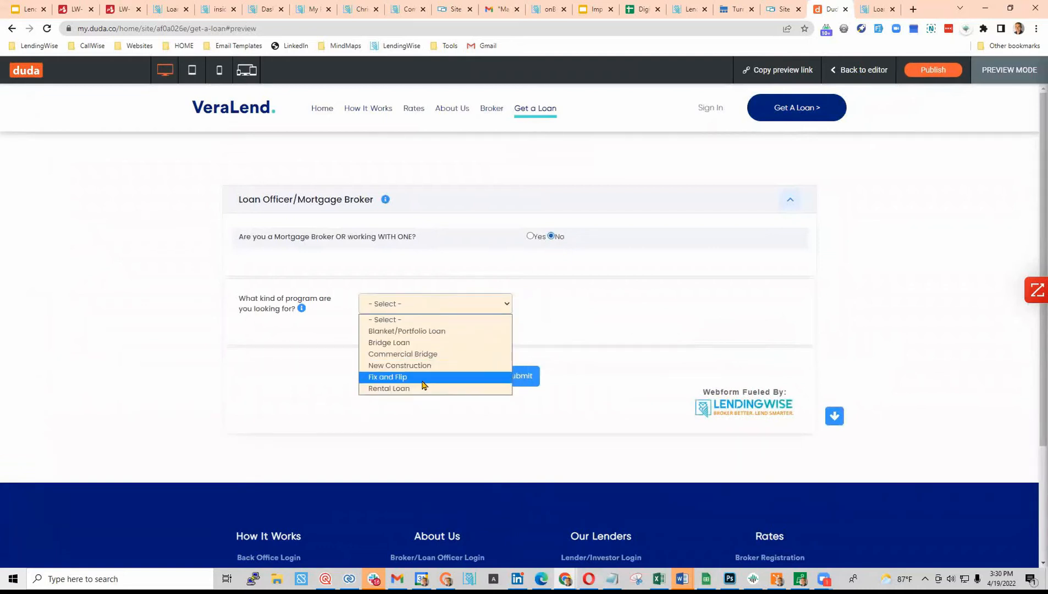
left_click(421, 377)
scroll(400, 391, "down", 3)
scroll(407, 362, "up", 2)
- Enter the borrower's first name and email address
left_click(409, 309)
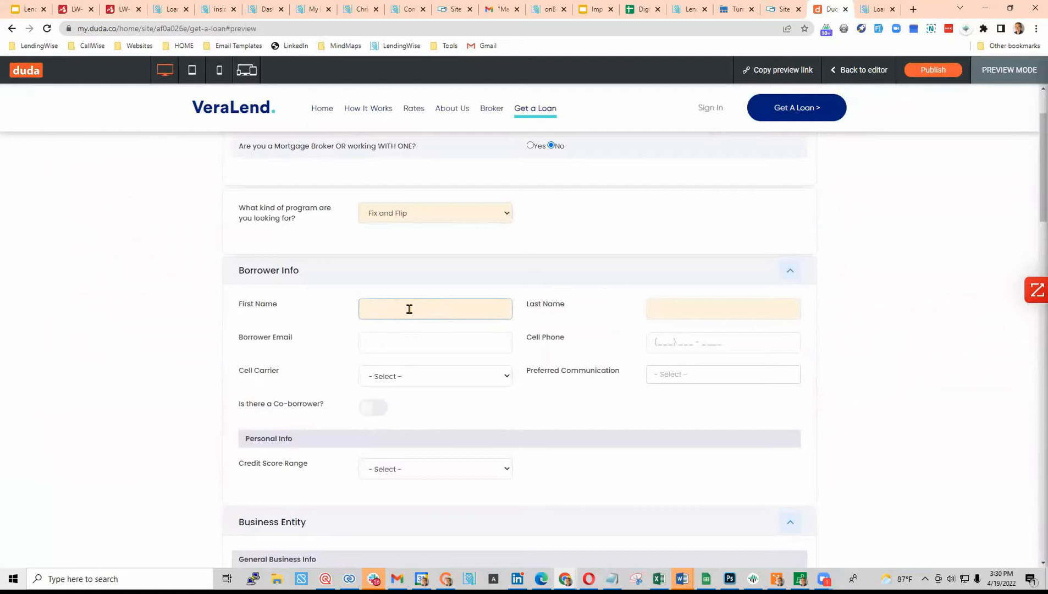
type("Brown")
key("Tab")
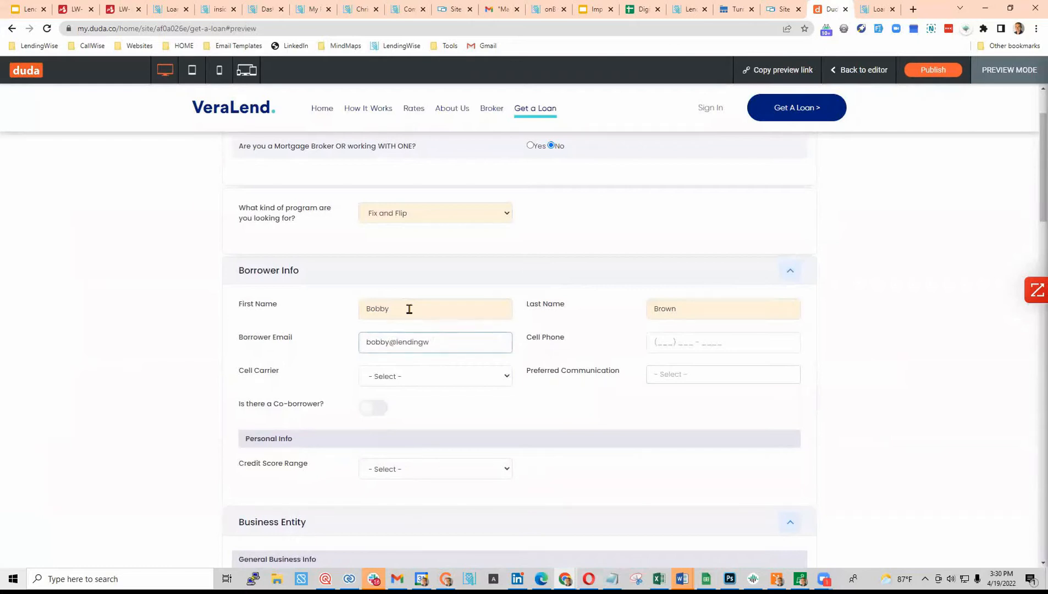
key("Tab")
- Set the entity type to Limited Partnership, formed in Florida
scroll(443, 341, "down", 5)
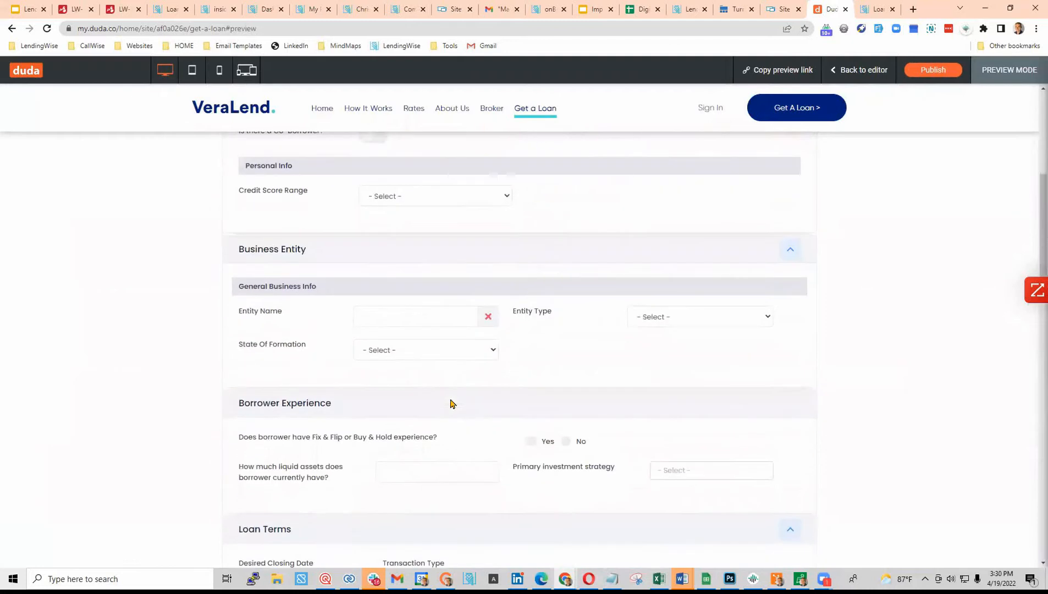
left_click(410, 318)
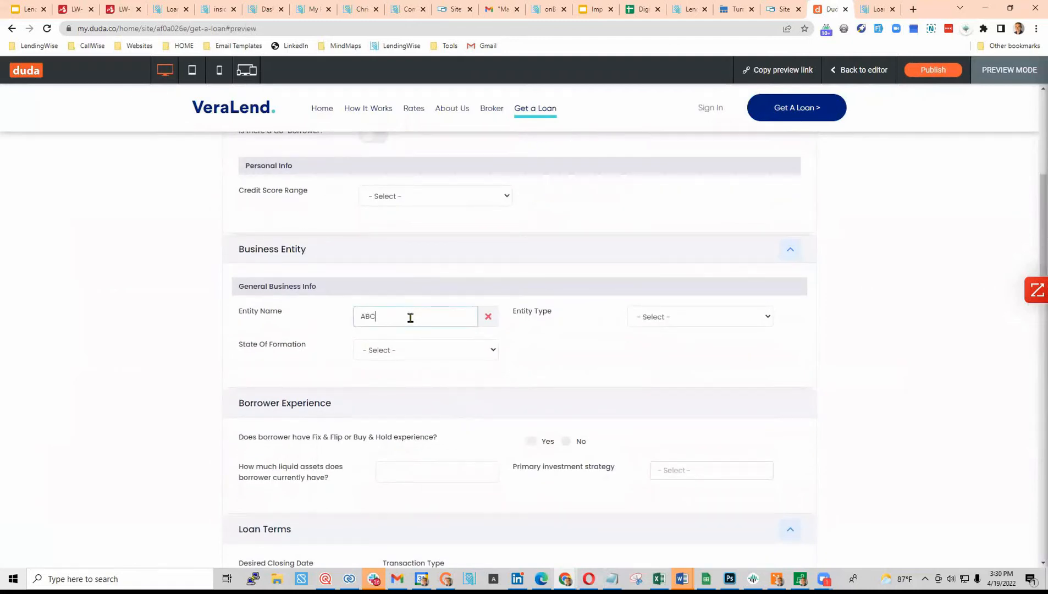
left_click(708, 322)
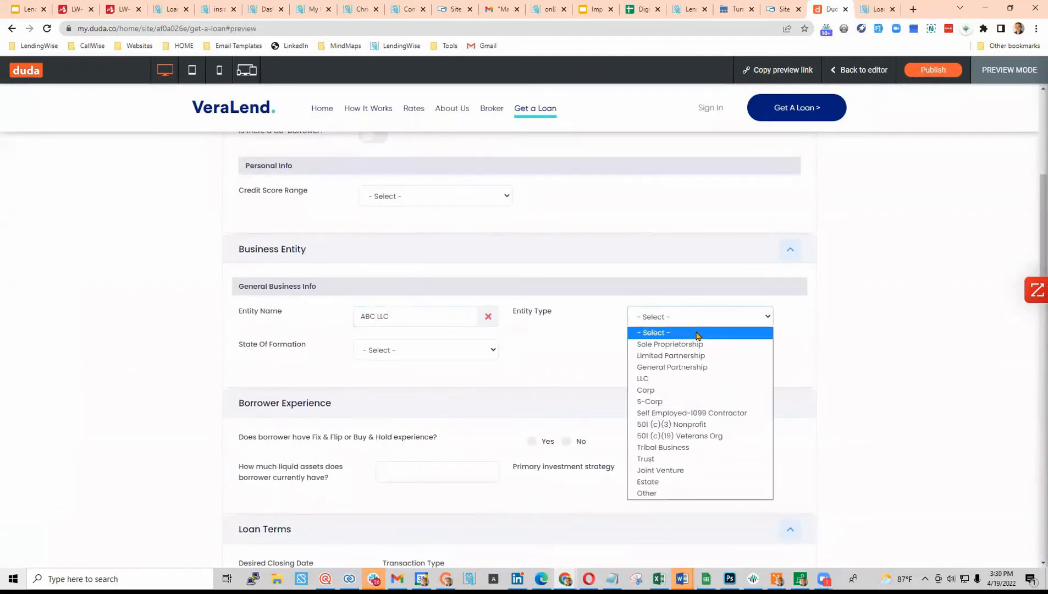
left_click(675, 358)
left_click(421, 355)
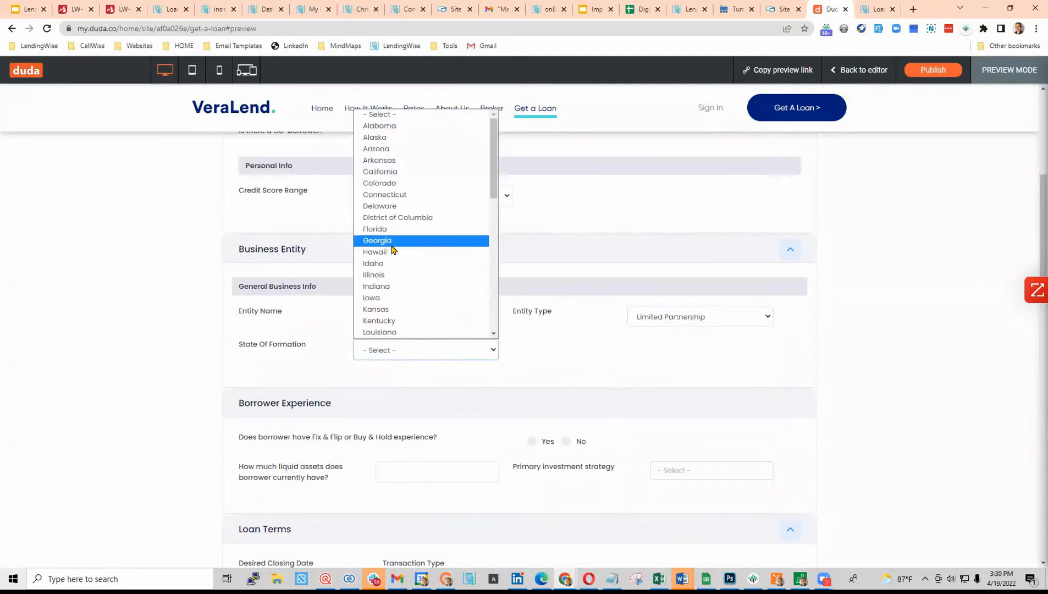
left_click(380, 228)
- Answer Yes to fix-and-flip experience: 5 years and 10 properties completed
scroll(495, 264, "down", 3)
left_click(529, 260)
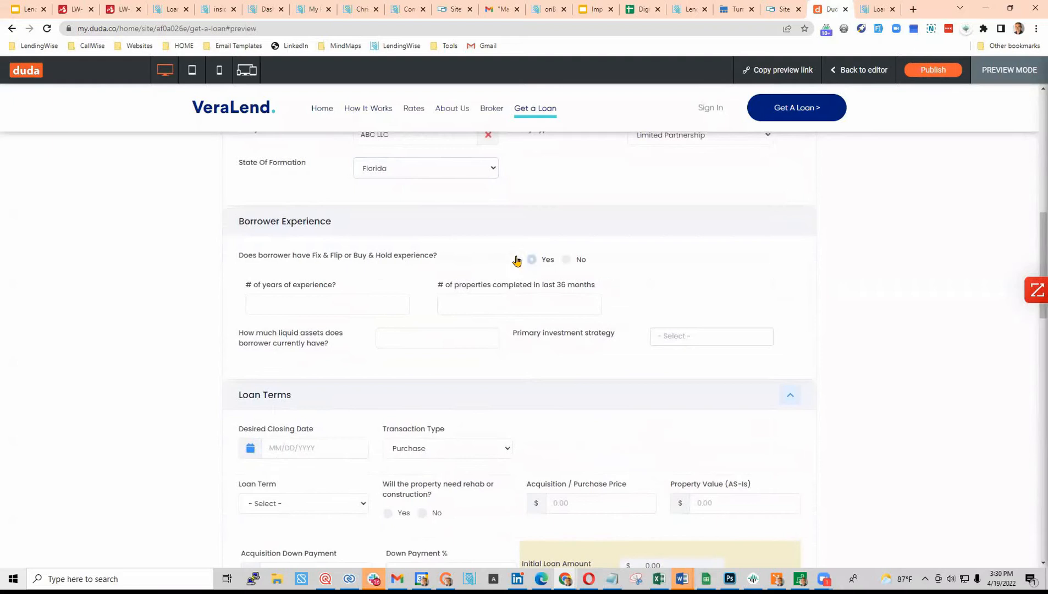
left_click(326, 301)
type("5")
key("Tab")
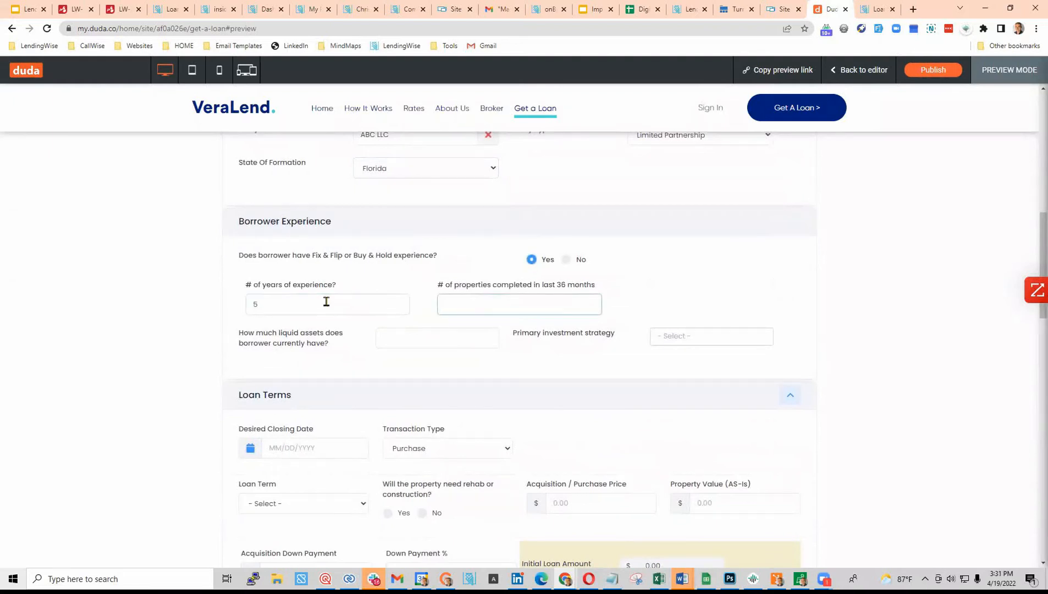
type("10")
left_click(409, 357)
- Choose a 12 Months loan term and mark that the property needs rehab
scroll(413, 330, "down", 5)
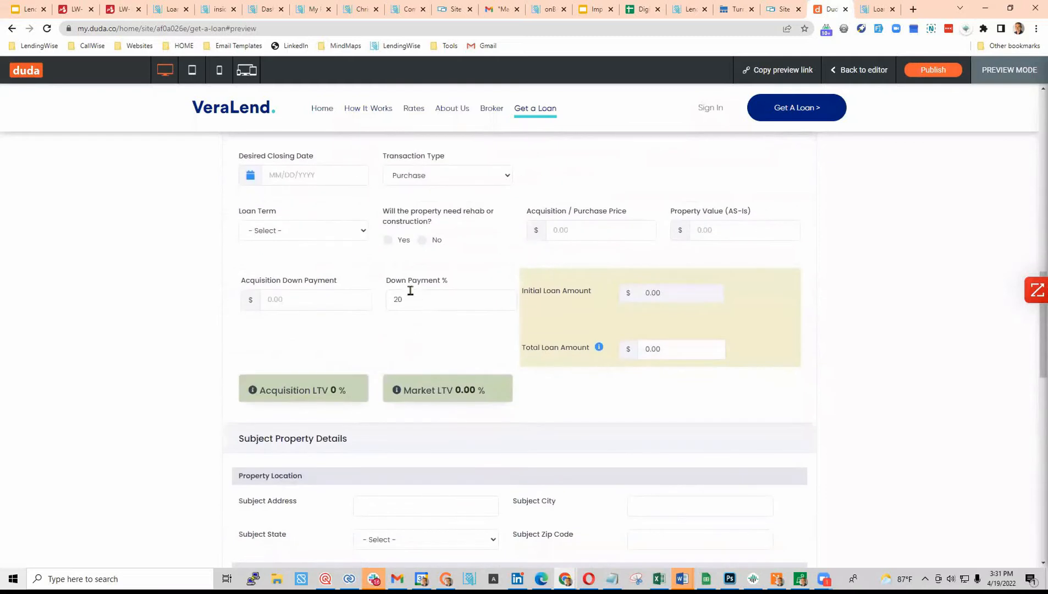
left_click(307, 231)
left_click(310, 401)
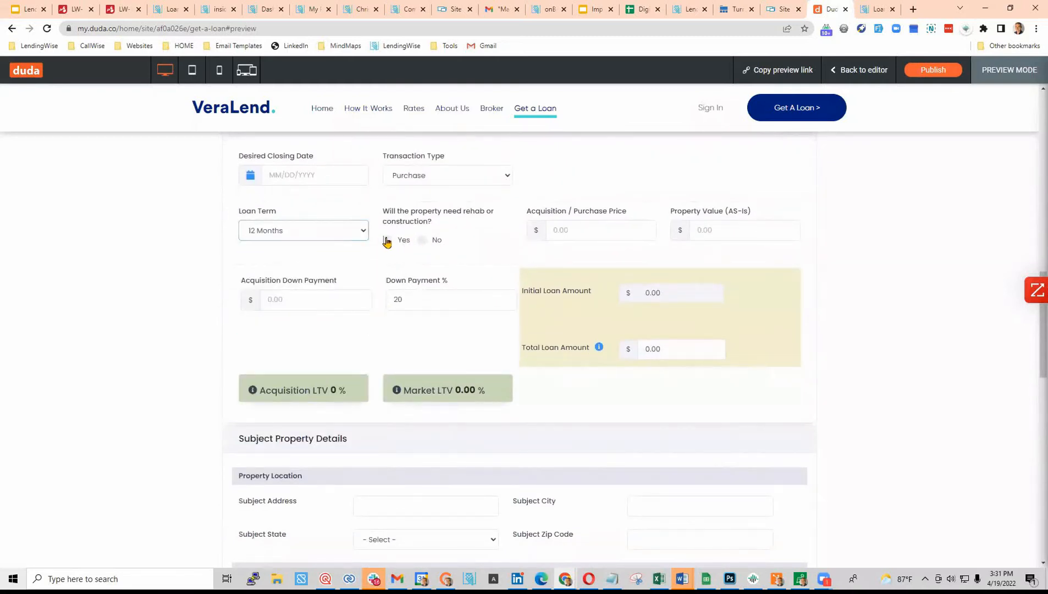
left_click(387, 241)
left_click(597, 231)
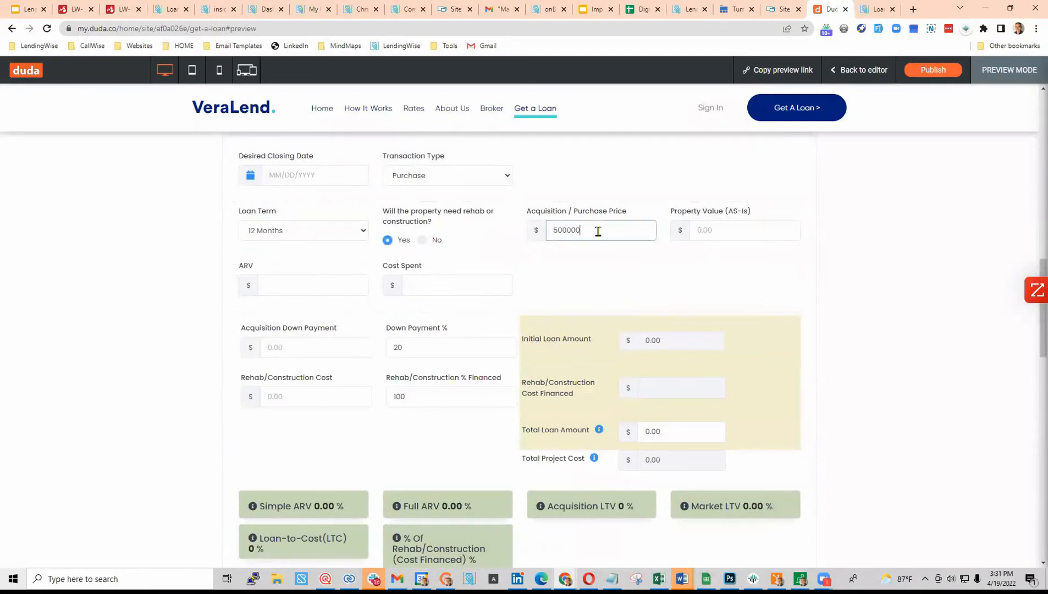
- Try Rental Loan as the loan program, then switch back to Fix and Flip
scroll(566, 313, "up", 10)
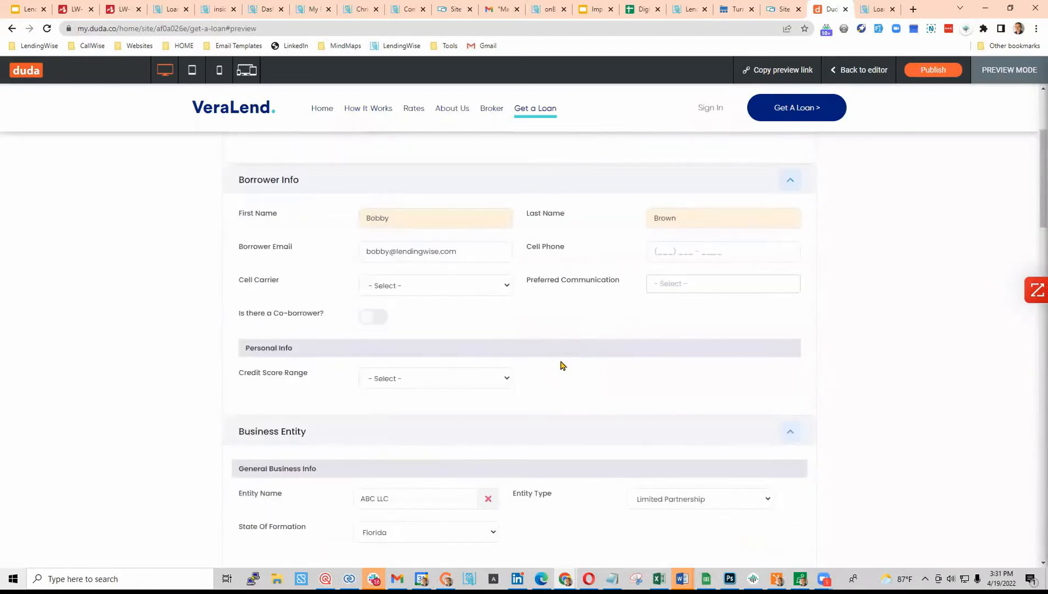
scroll(562, 380, "up", 3)
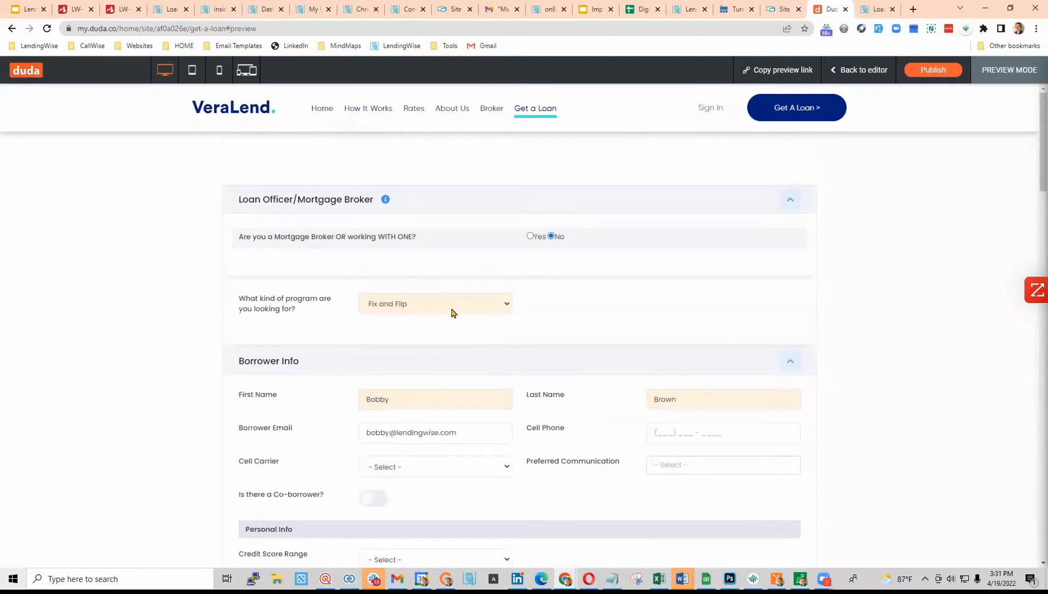
left_click(453, 308)
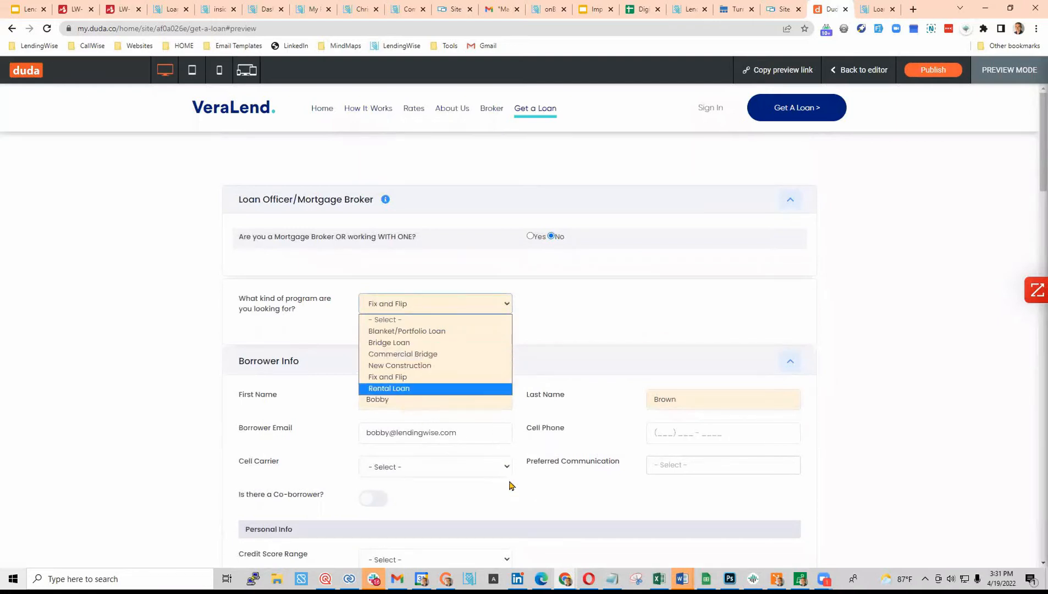
left_click(439, 389)
scroll(387, 347, "down", 15)
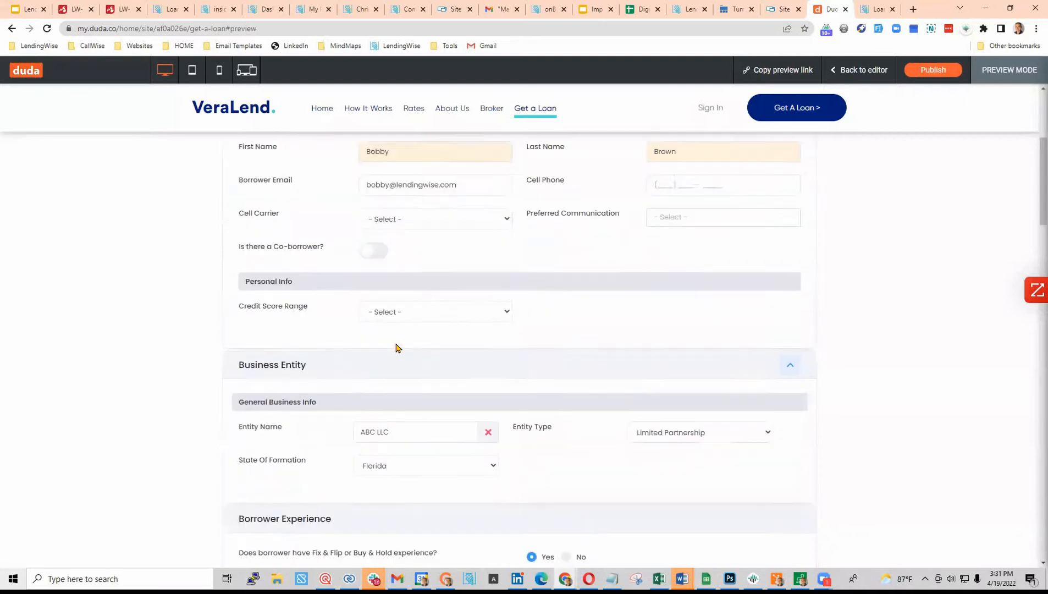
scroll(397, 347, "down", 10)
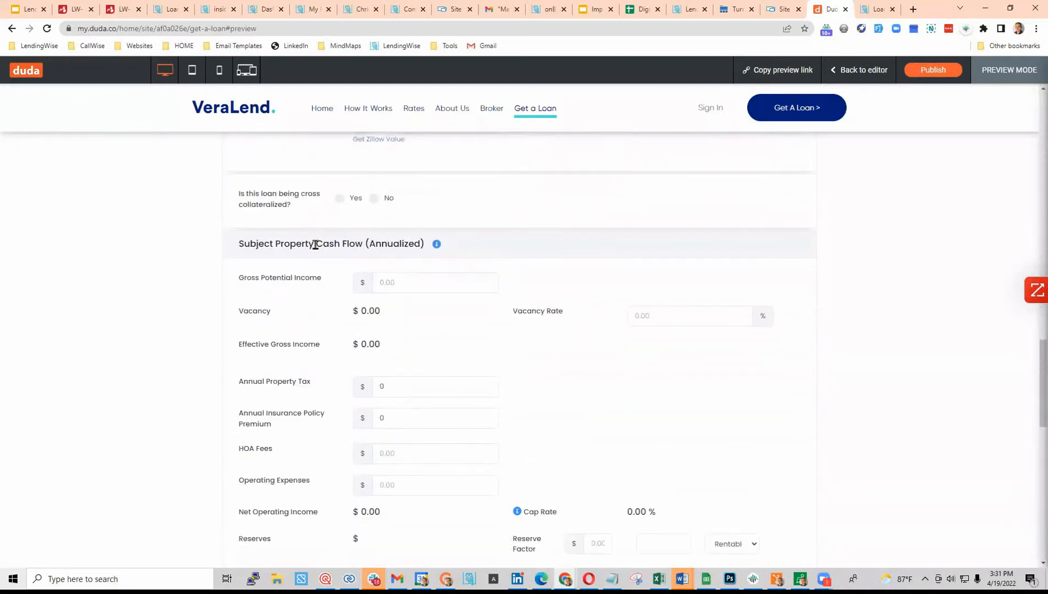
left_click_drag(316, 243, 363, 243)
scroll(332, 279, "down", 2)
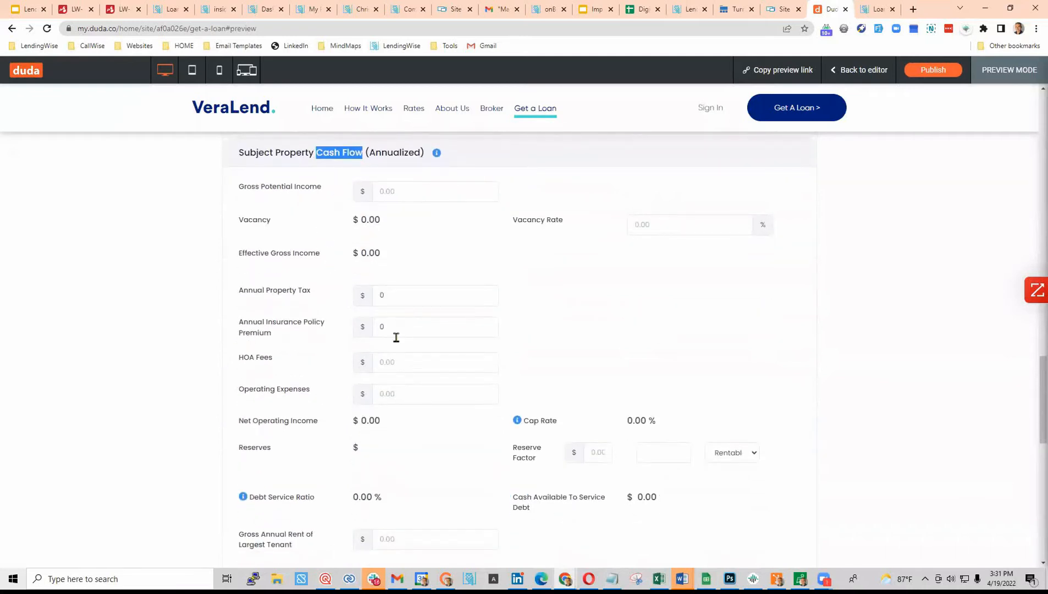
scroll(517, 464, "down", 5)
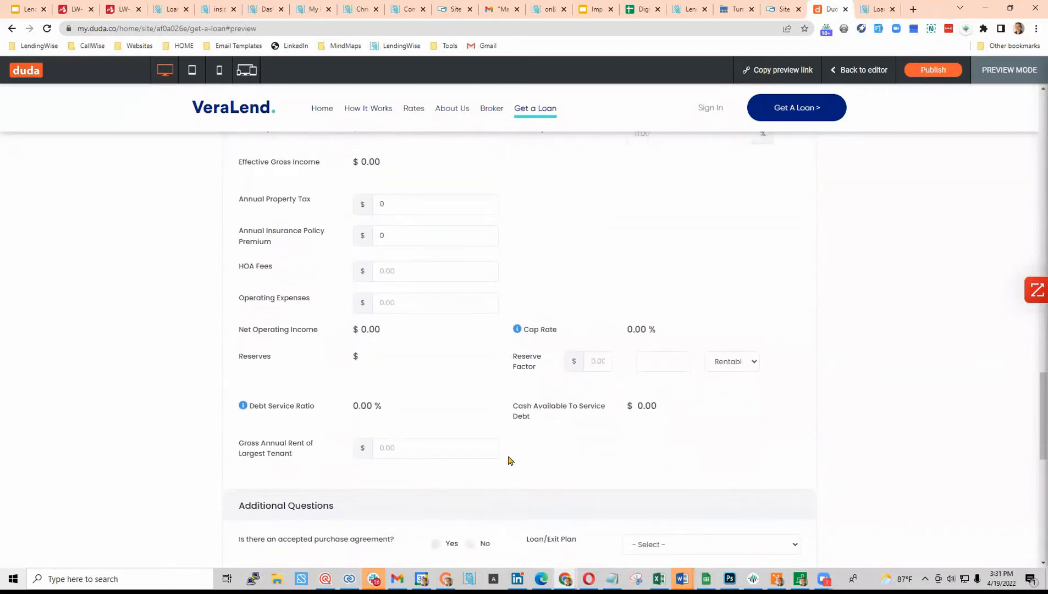
scroll(459, 423, "up", 10)
scroll(458, 423, "up", 17)
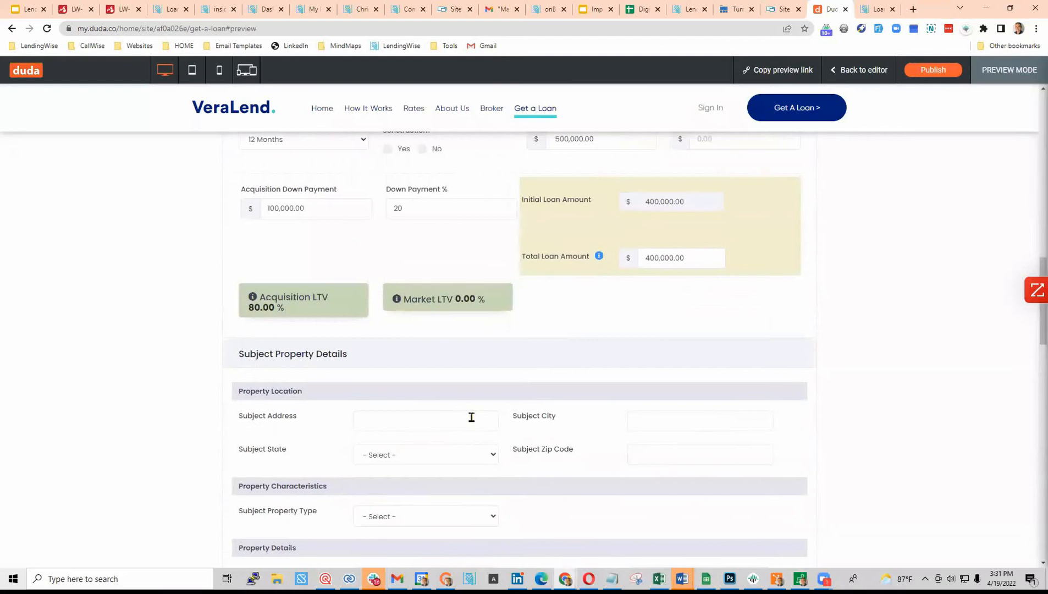
scroll(471, 416, "up", 5)
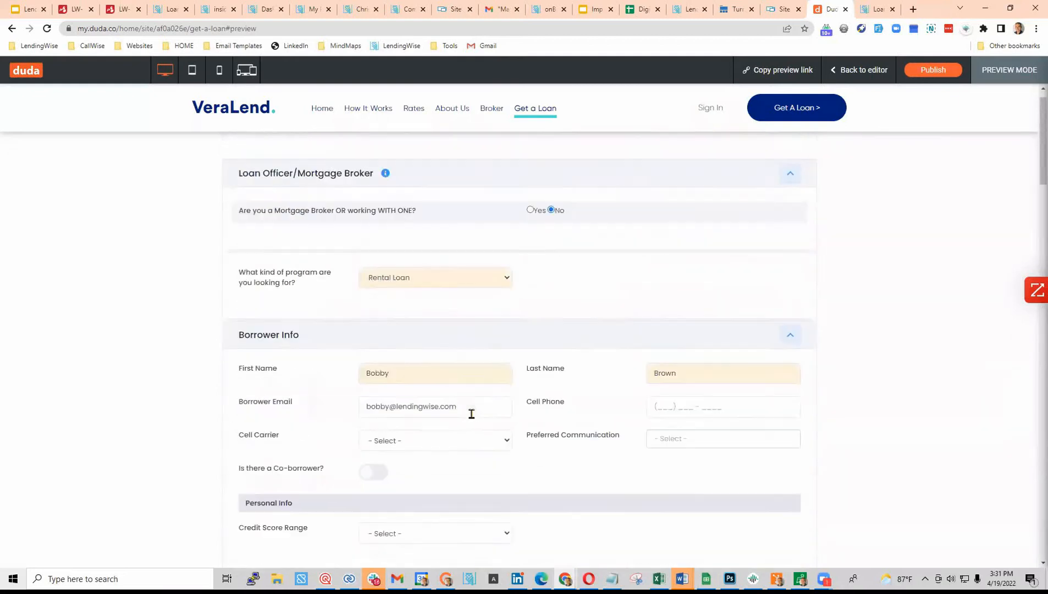
left_click(434, 306)
left_click(405, 379)
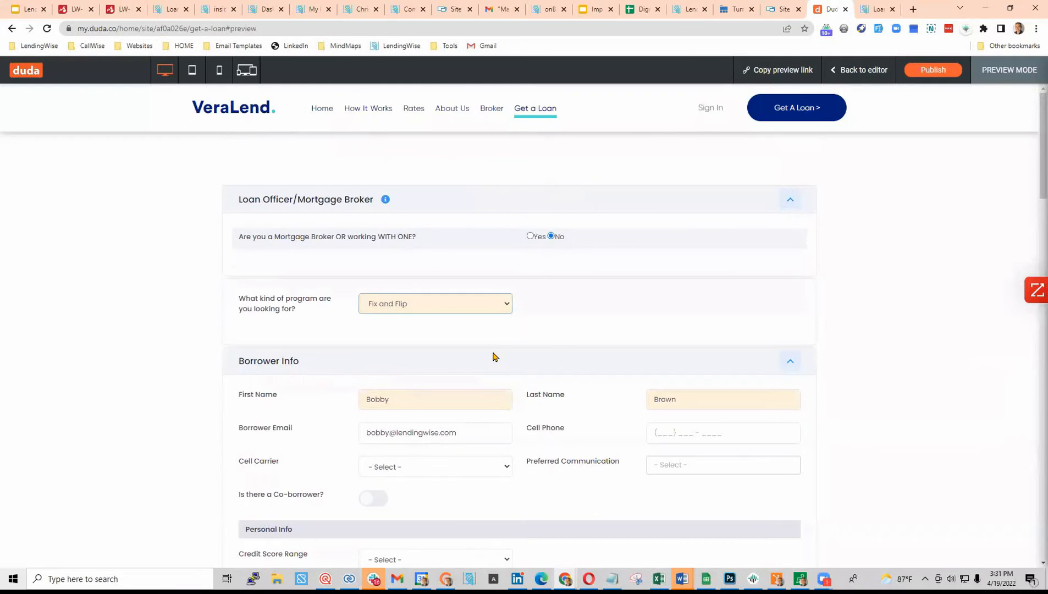
- Mark rehab needed and enter property value 525,000, ARV 850,000, rehab cost 50,000
scroll(493, 356, "down", 12)
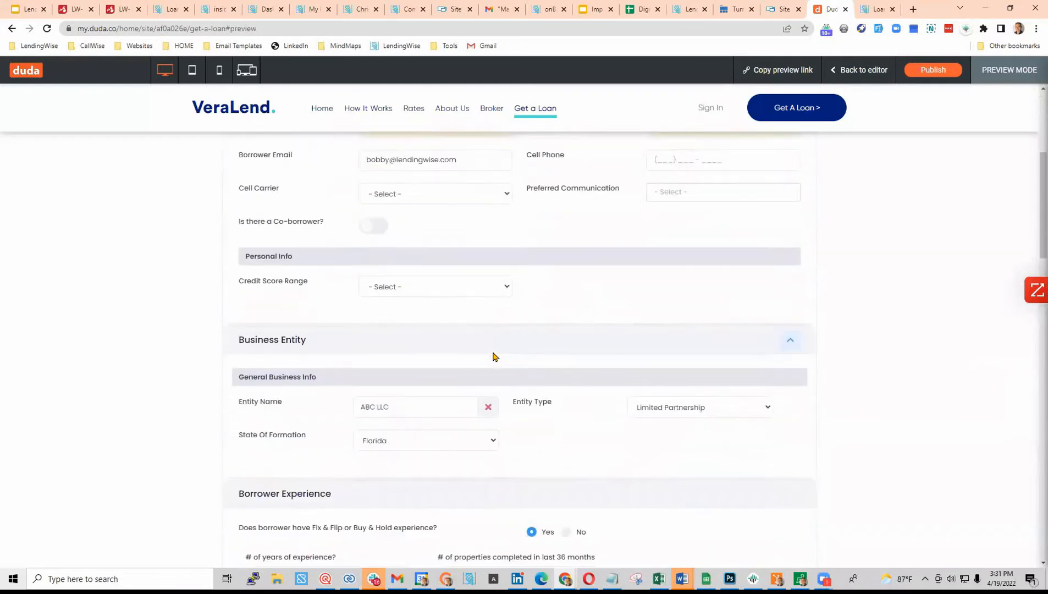
scroll(494, 356, "down", 3)
left_click(387, 238)
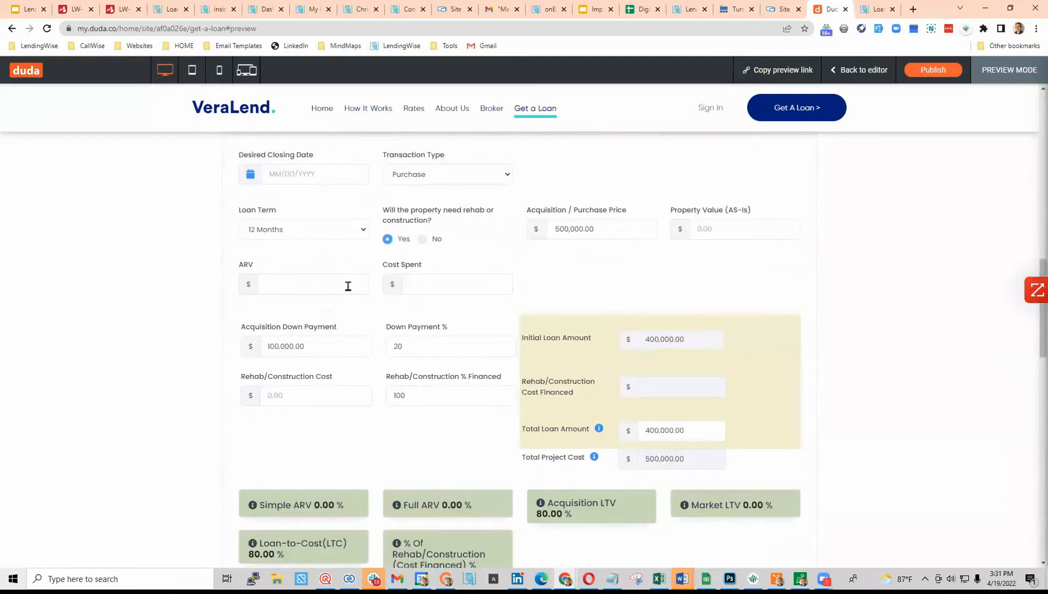
left_click(729, 224)
type("52500")
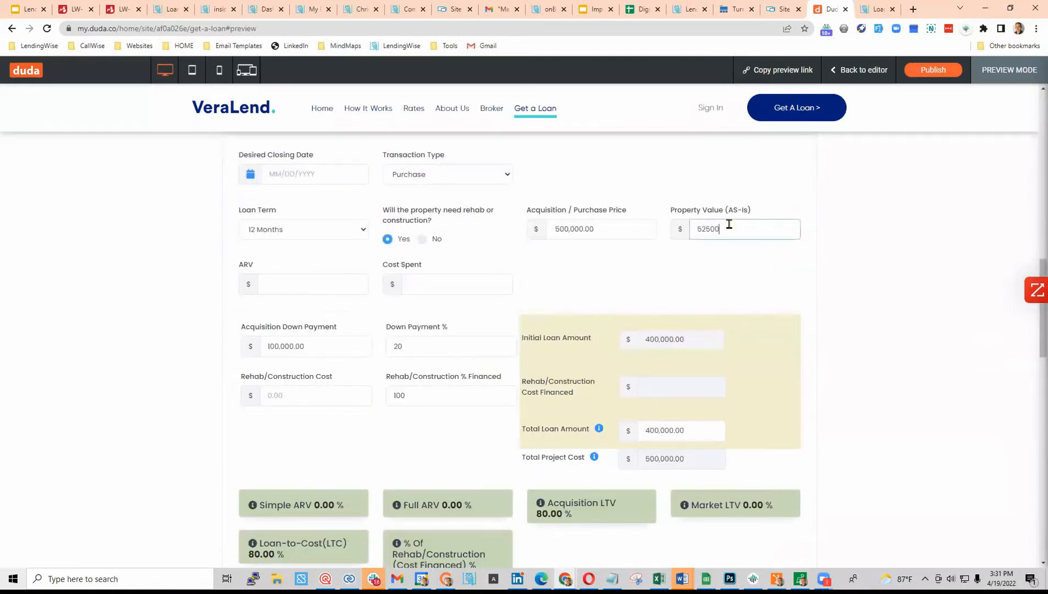
type("5,000")
left_click(313, 283)
type("8")
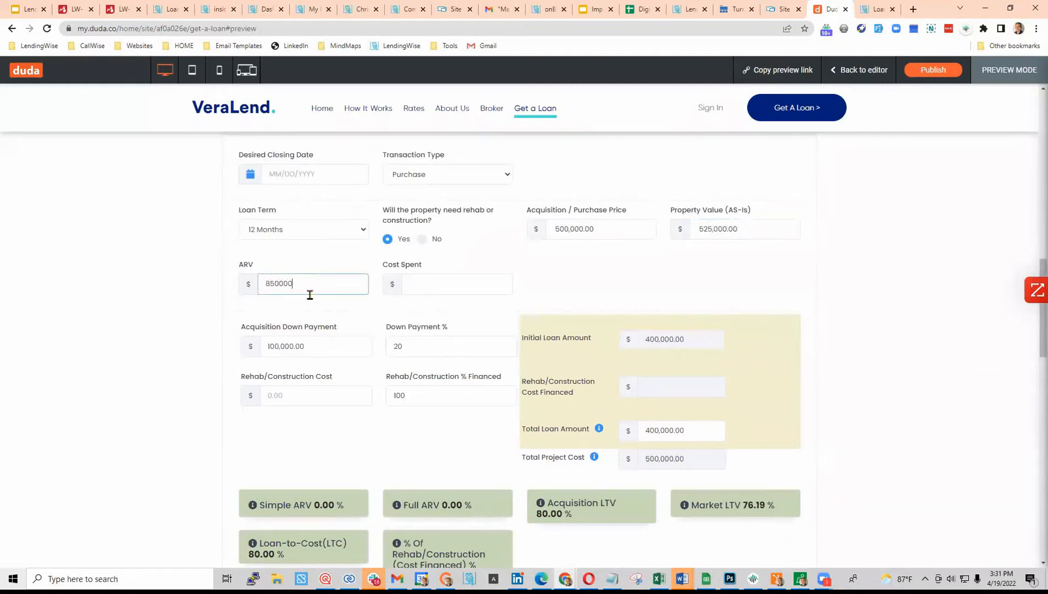
left_click(318, 399)
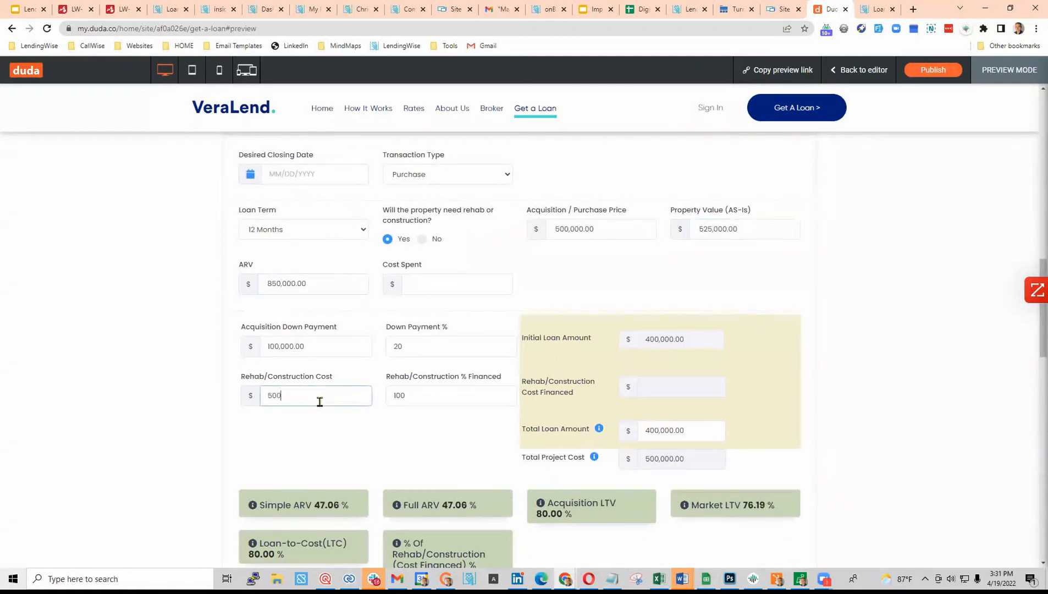
type("50000")
left_click(446, 434)
- Fill in the subject property's street address, city, zip code and state Florida
scroll(446, 435, "down", 3)
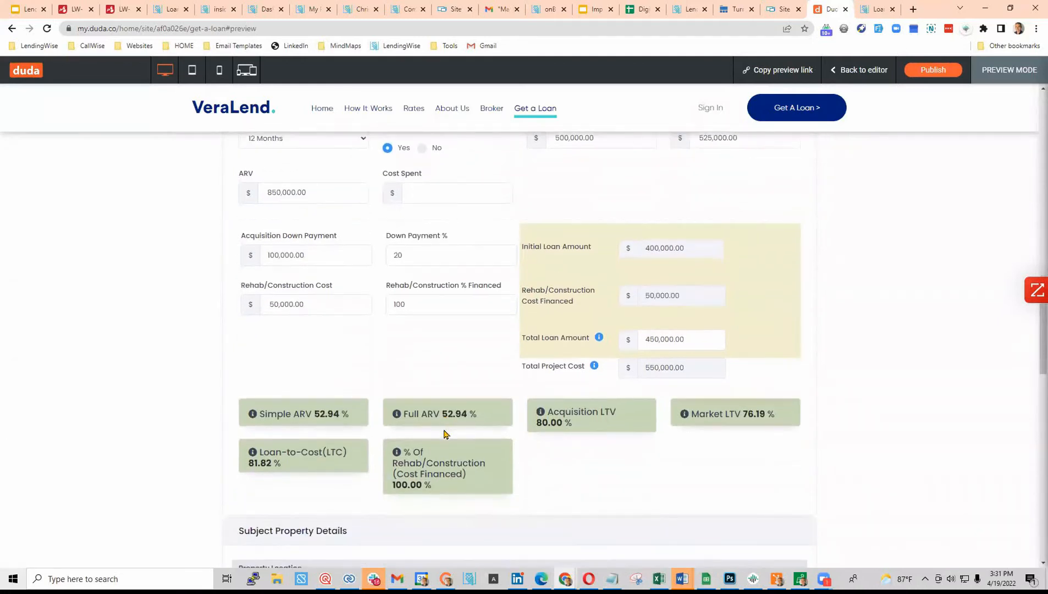
scroll(470, 398, "down", 2)
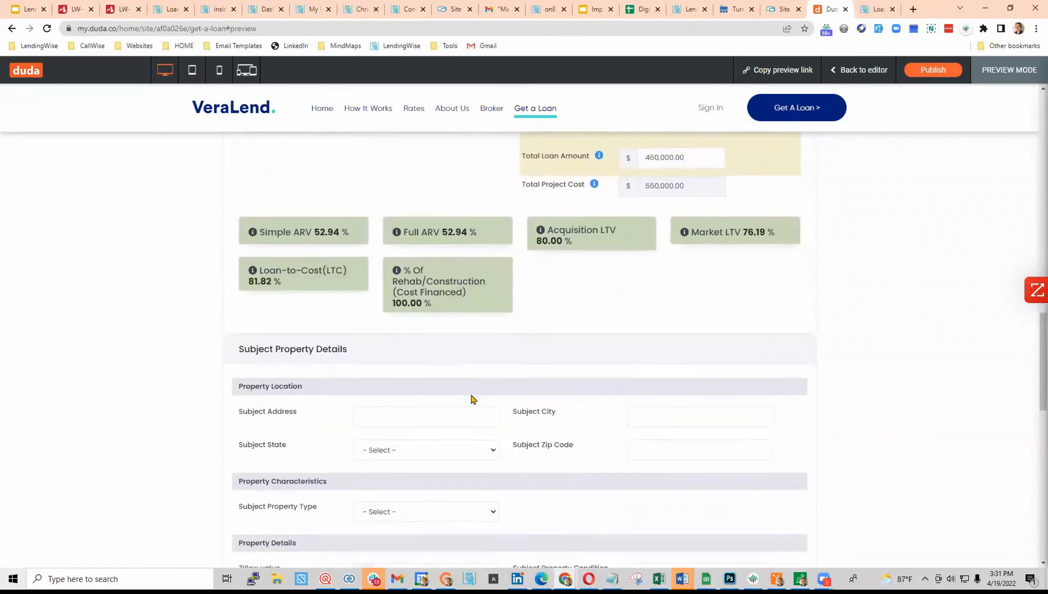
scroll(471, 398, "down", 2)
left_click(437, 328)
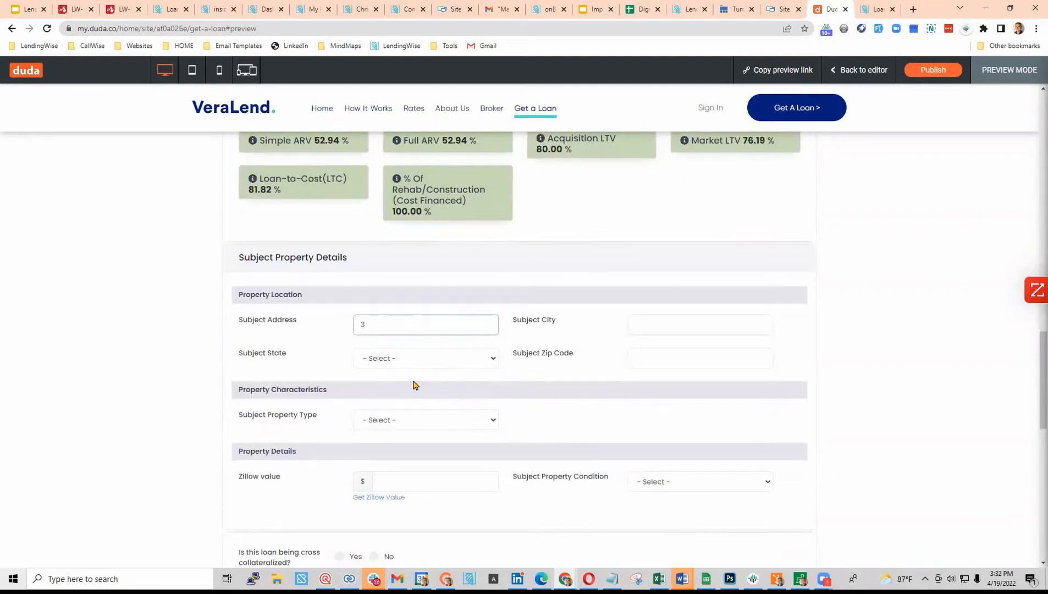
key("Tab")
key("Tab")
key("f")
key("Tab")
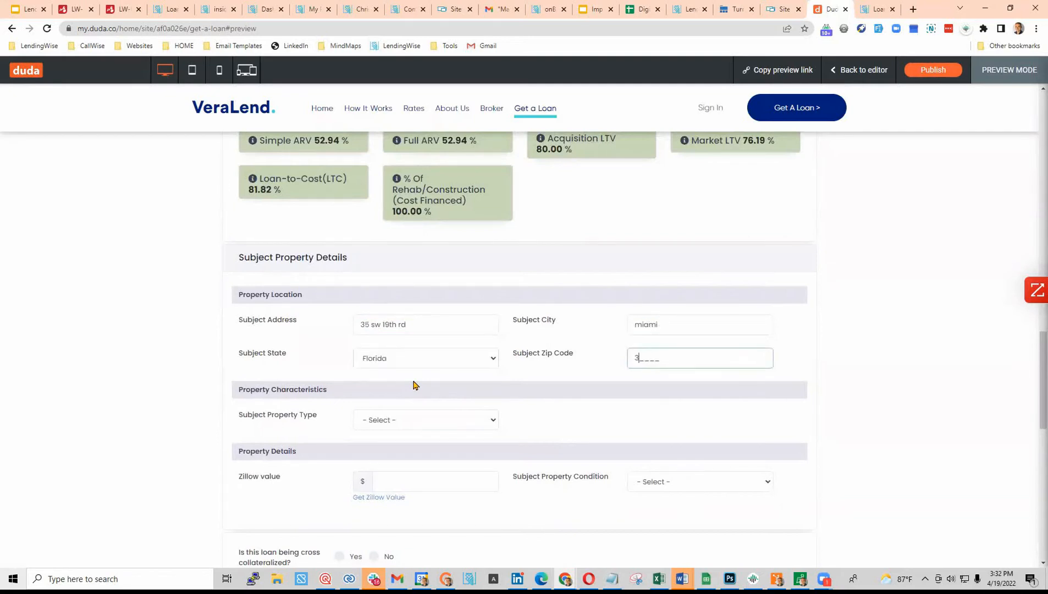
left_click(413, 385)
- Set the property type to Single Family Home and submit the loan request
scroll(412, 384, "down", 3)
left_click(393, 237)
left_click(510, 268)
key("s")
scroll(549, 329, "down", 5)
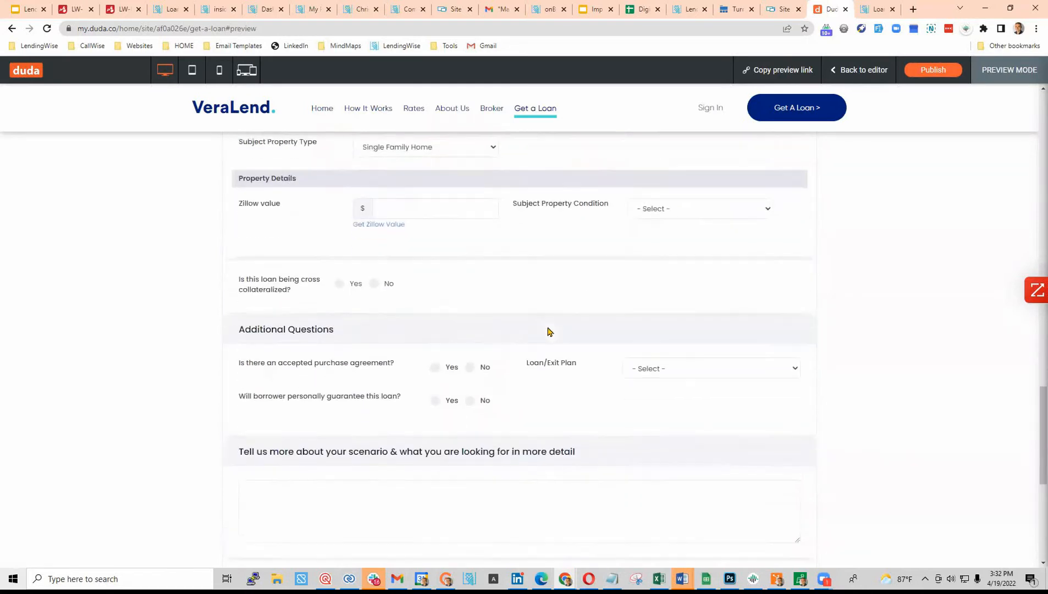
left_click(519, 407)
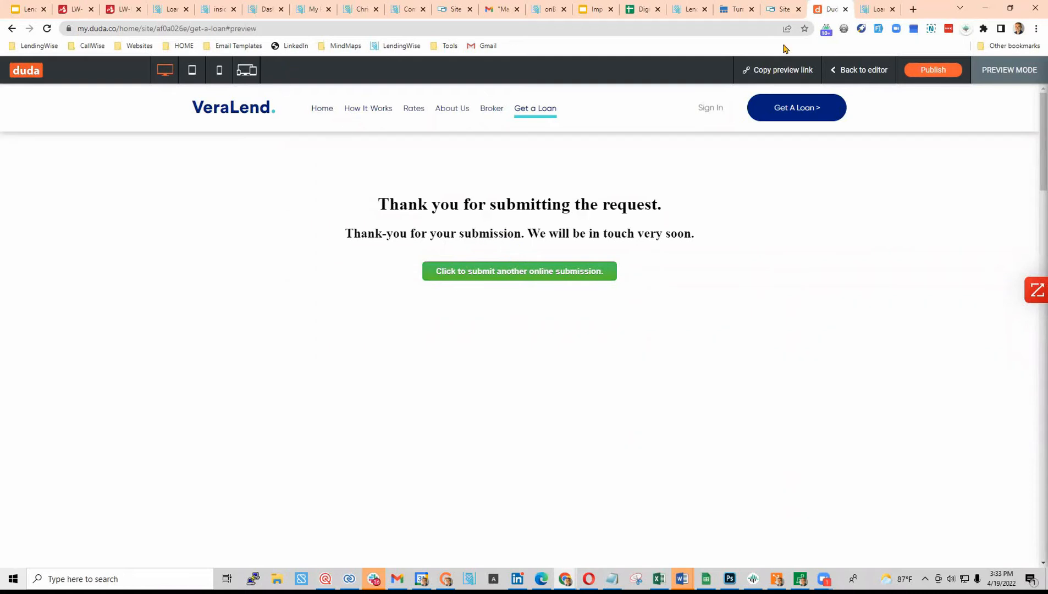
- Minimize Chrome after the thank-you confirmation to reveal the Windows desktop
left_click(985, 9)
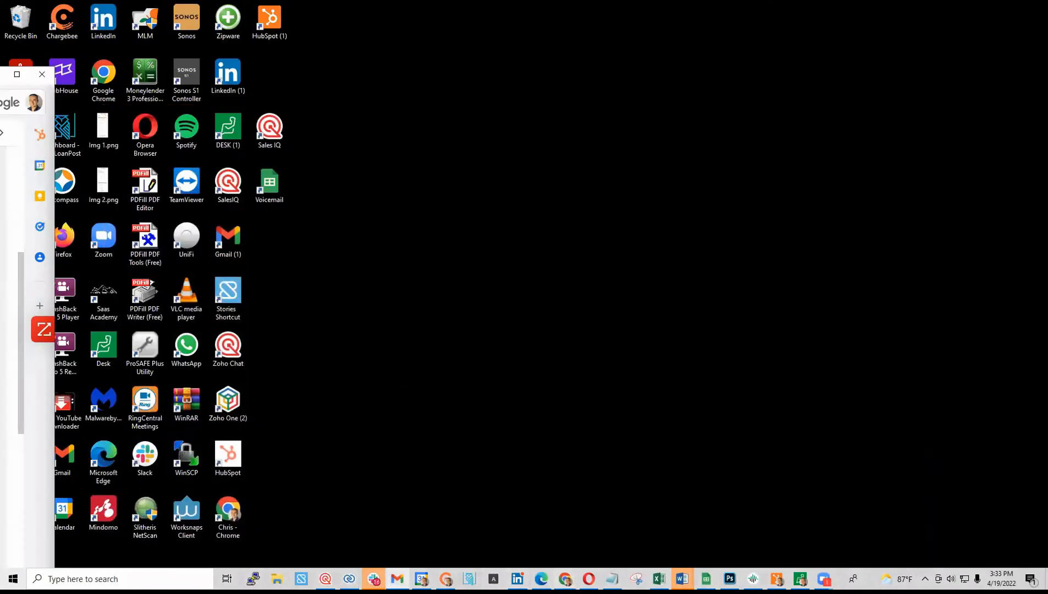
- Restore LendingWise and bring up the main loan pipeline list
left_click(16, 73)
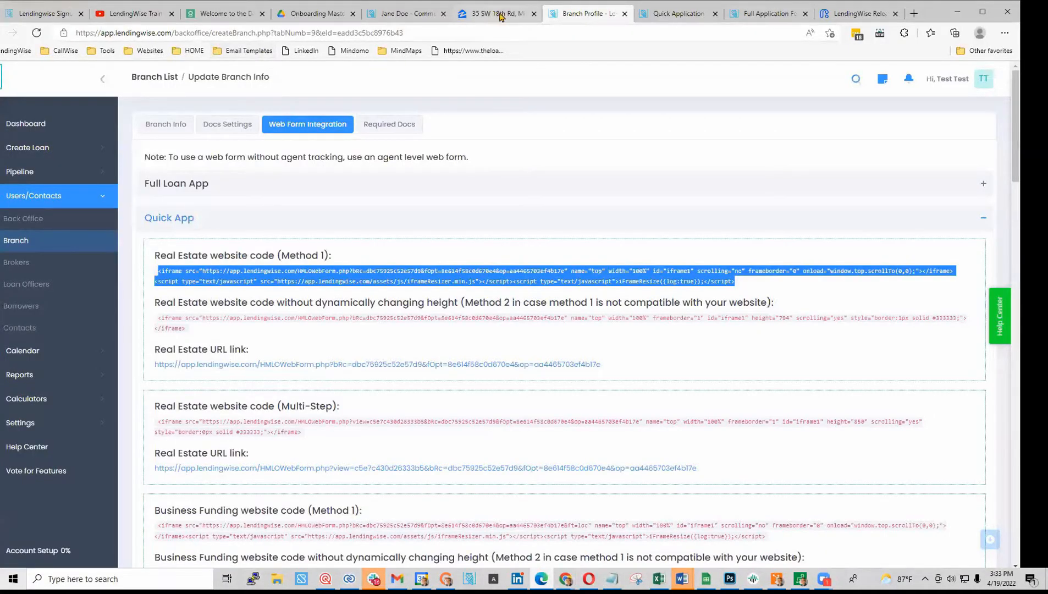
left_click(404, 13)
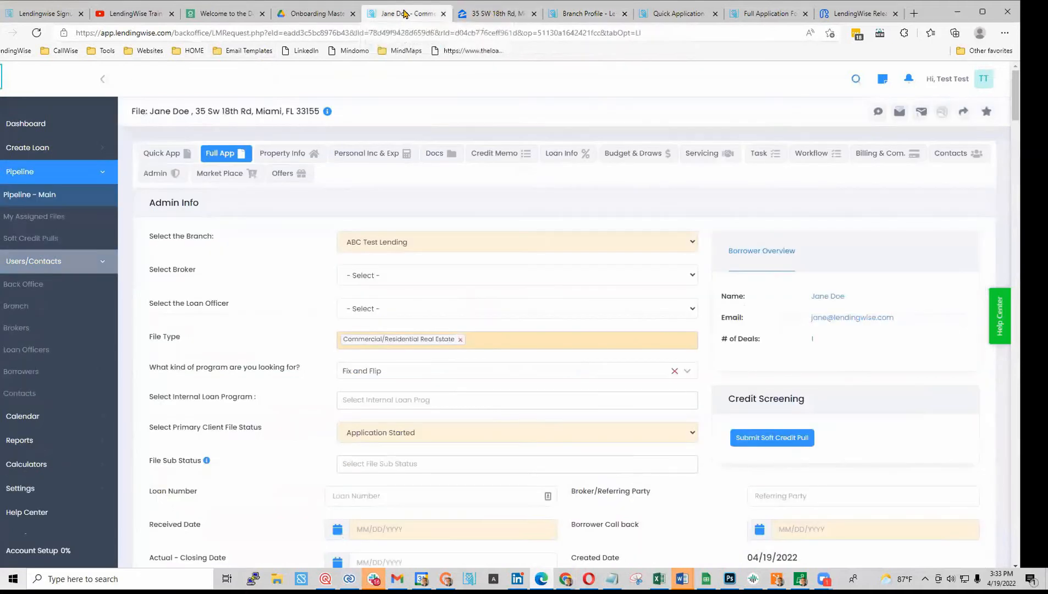
left_click(51, 202)
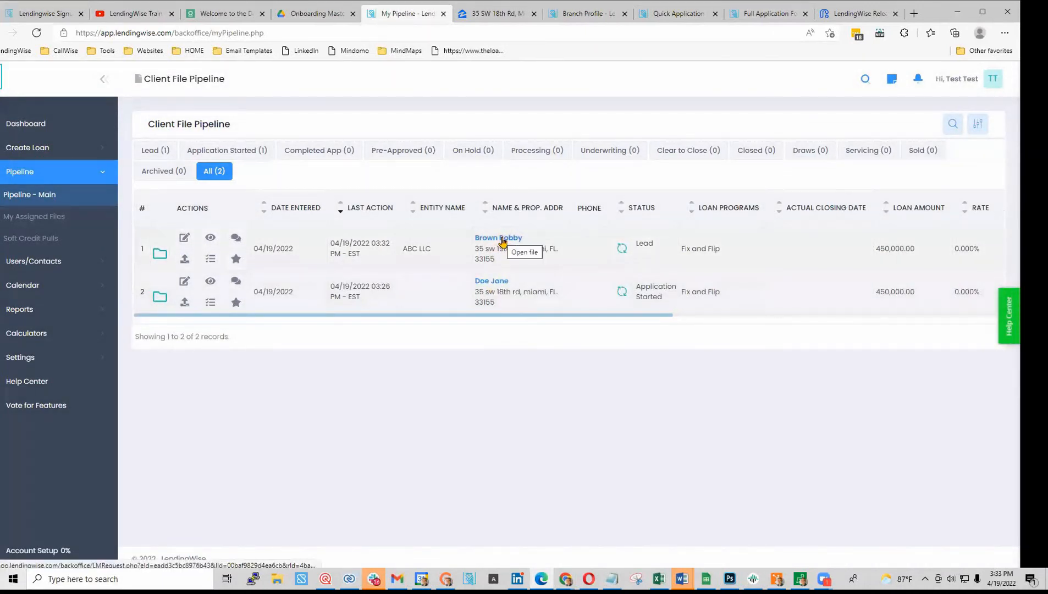
left_click_drag(491, 315, 416, 330)
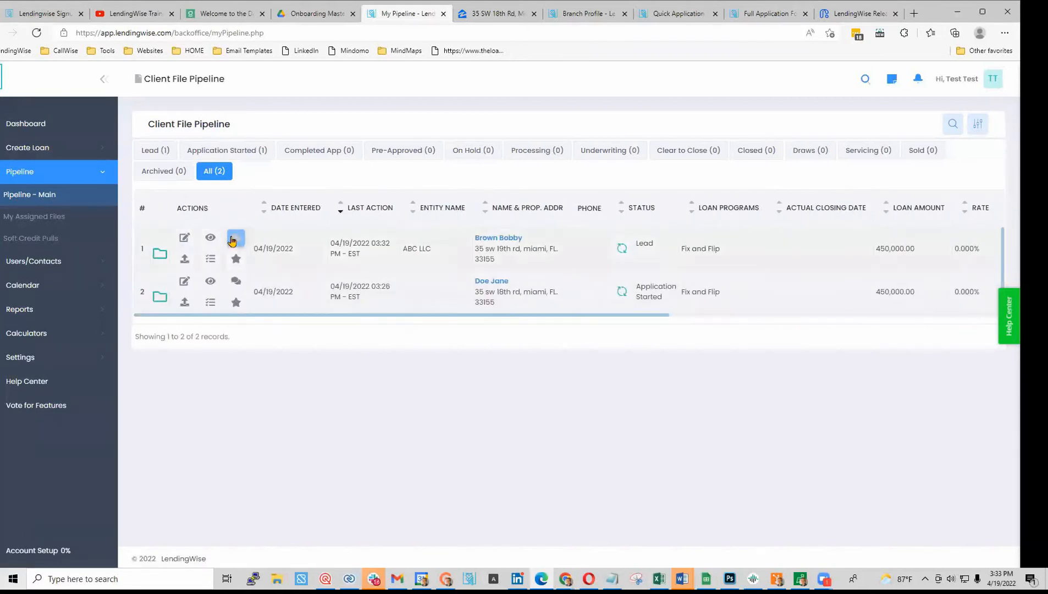
mouse_move(238, 242)
scroll(238, 242, "down", 1)
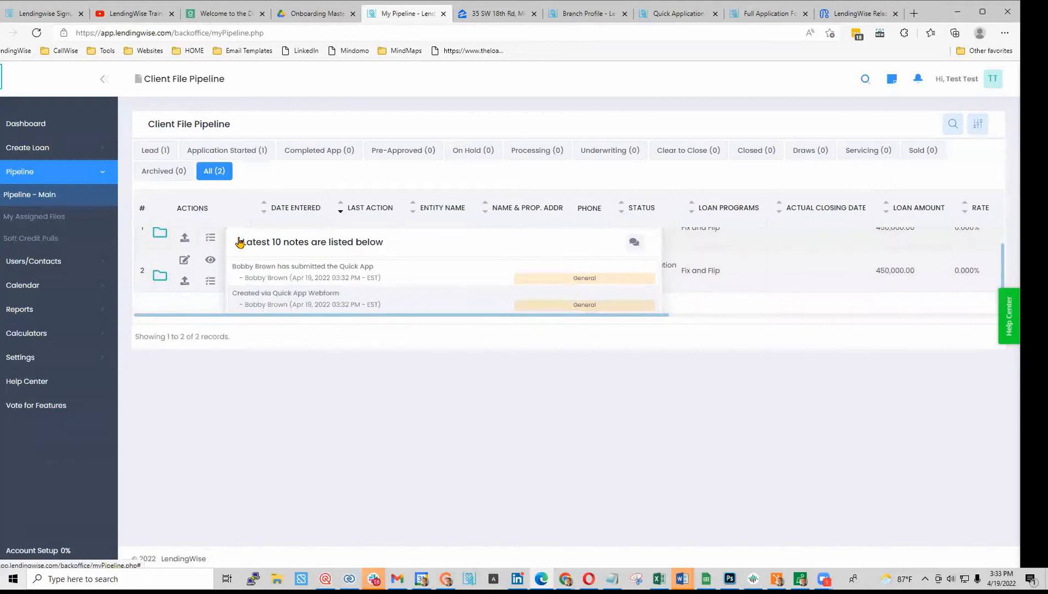
scroll(220, 300, "up", 1)
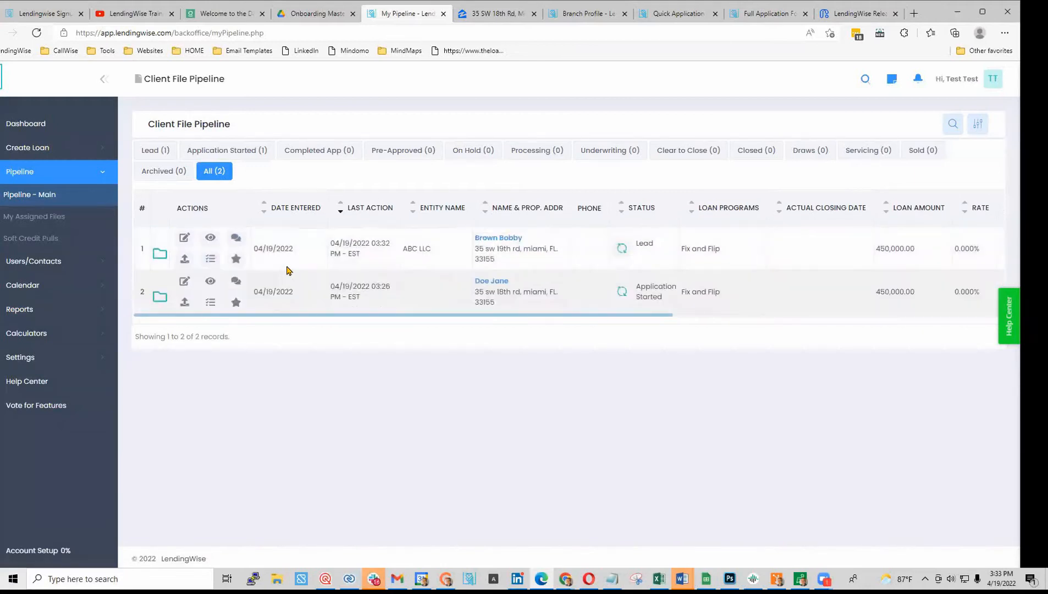
mouse_move(235, 280)
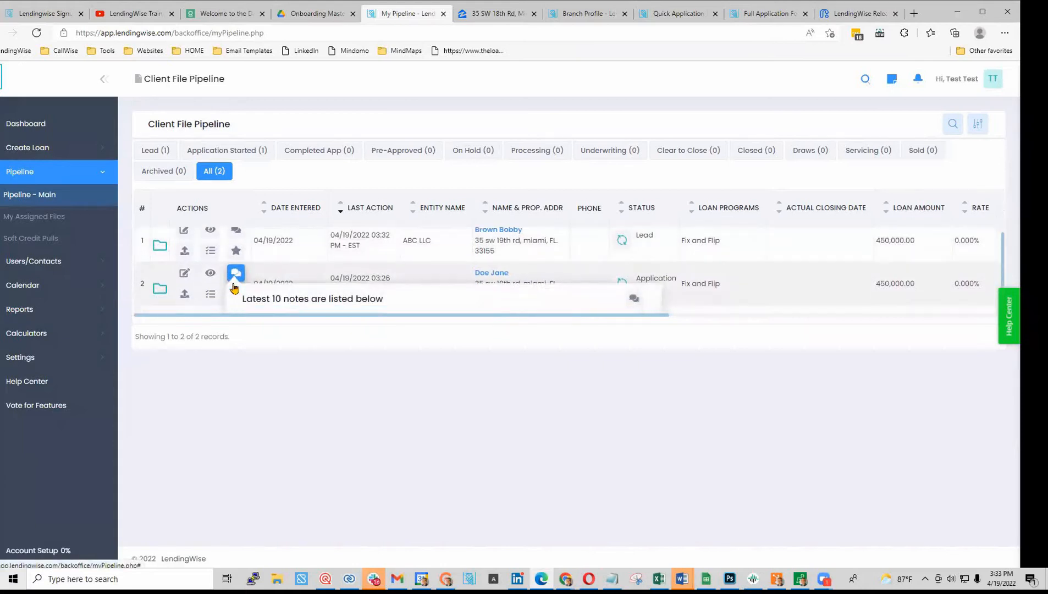
scroll(235, 275, "down", 1)
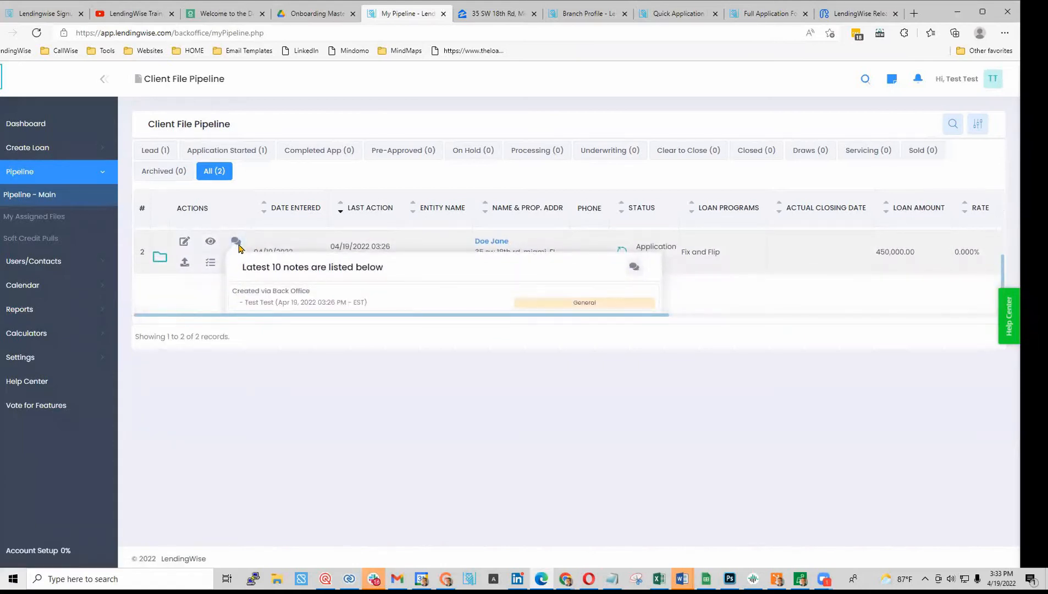
scroll(235, 246, "up", 1)
- Read the second file's Notes History, close it, and open the lead's loan file
left_click(237, 242)
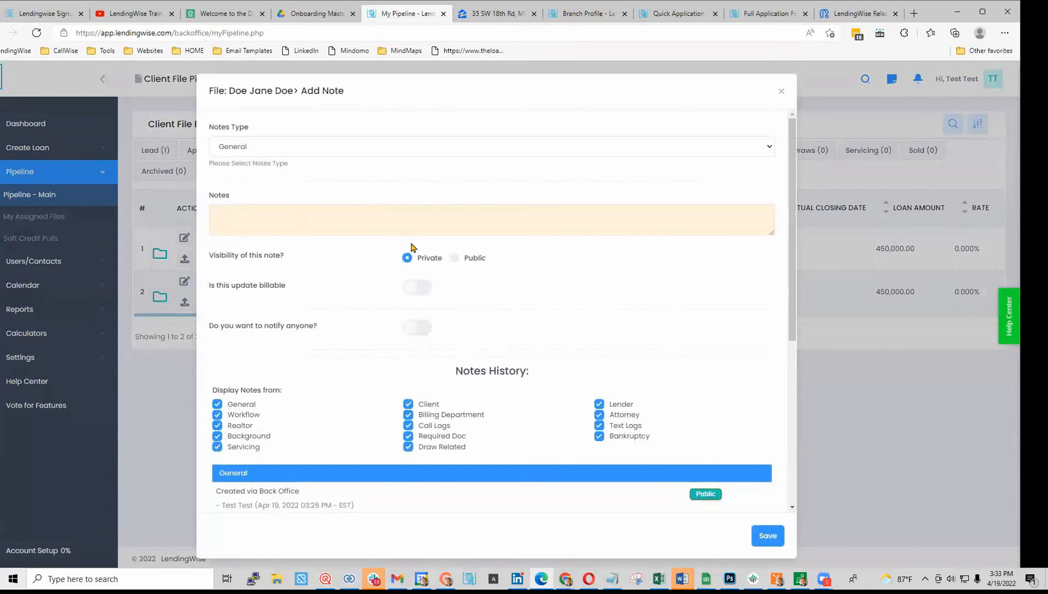
scroll(369, 250, "down", 3)
scroll(423, 314, "down", 3)
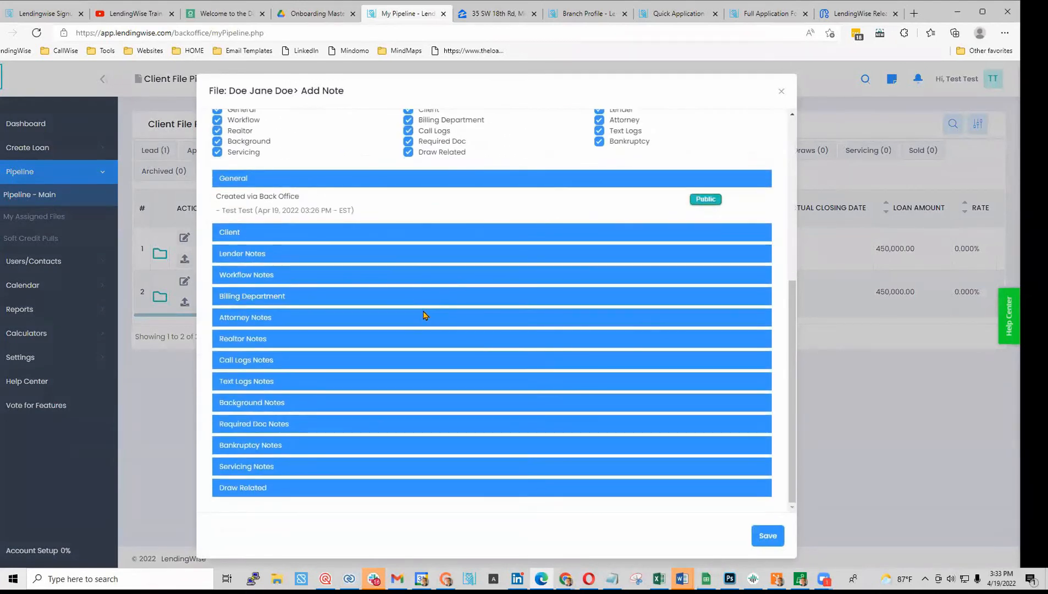
scroll(446, 215, "up", 6)
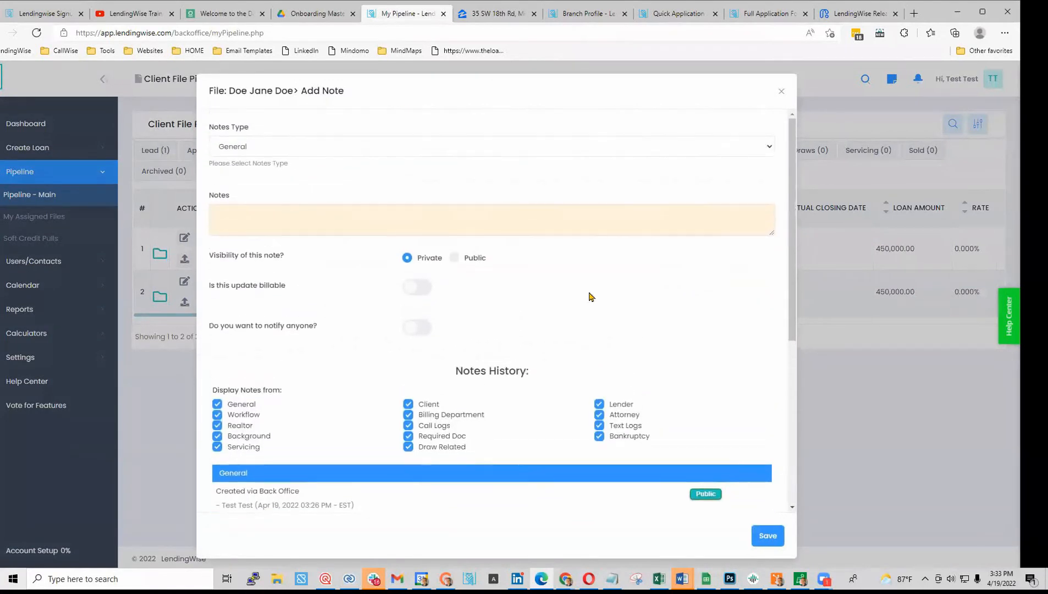
left_click(781, 92)
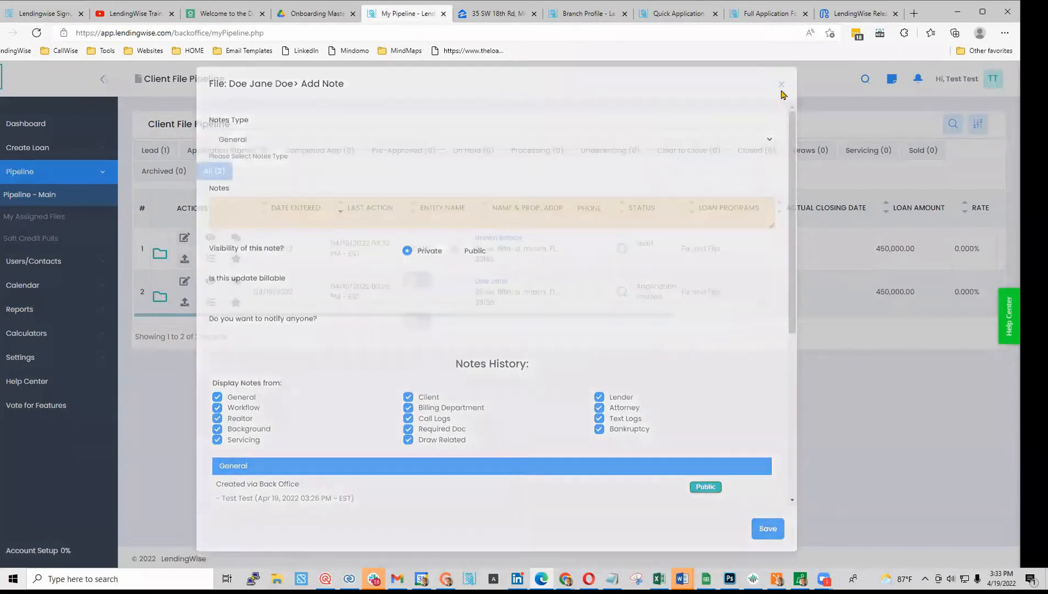
left_click(492, 239)
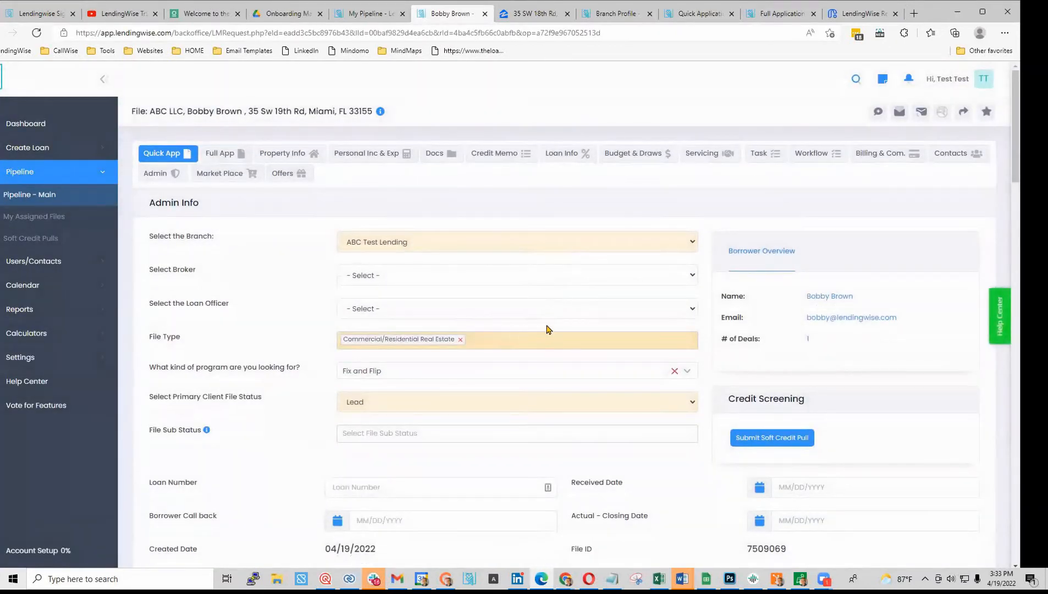
- Scroll through the lead's Quick App details, then switch to the Full App form
scroll(547, 329, "down", 3)
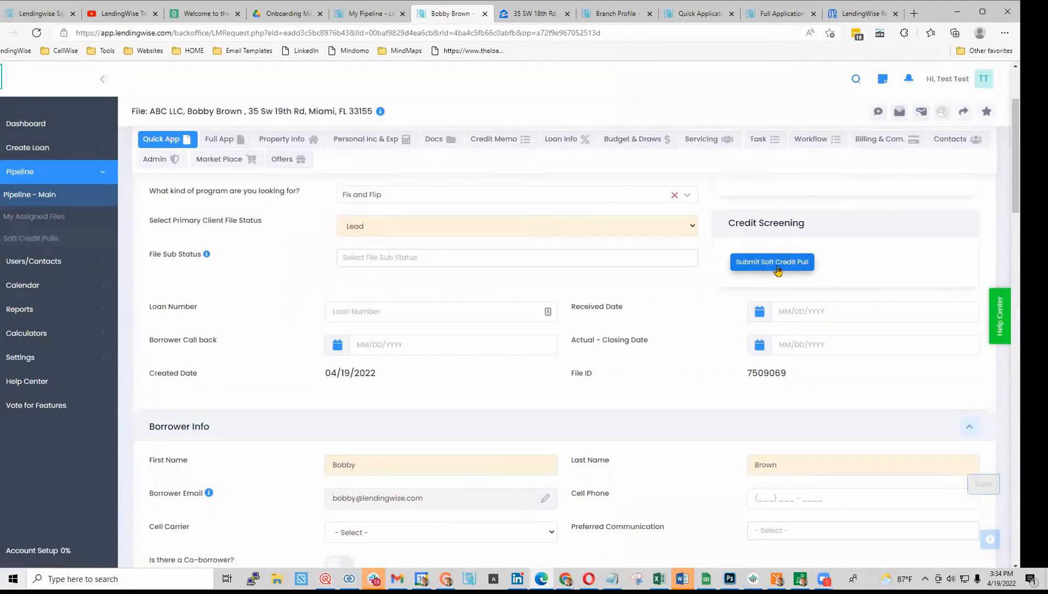
scroll(708, 252, "down", 2)
scroll(681, 381, "down", 2)
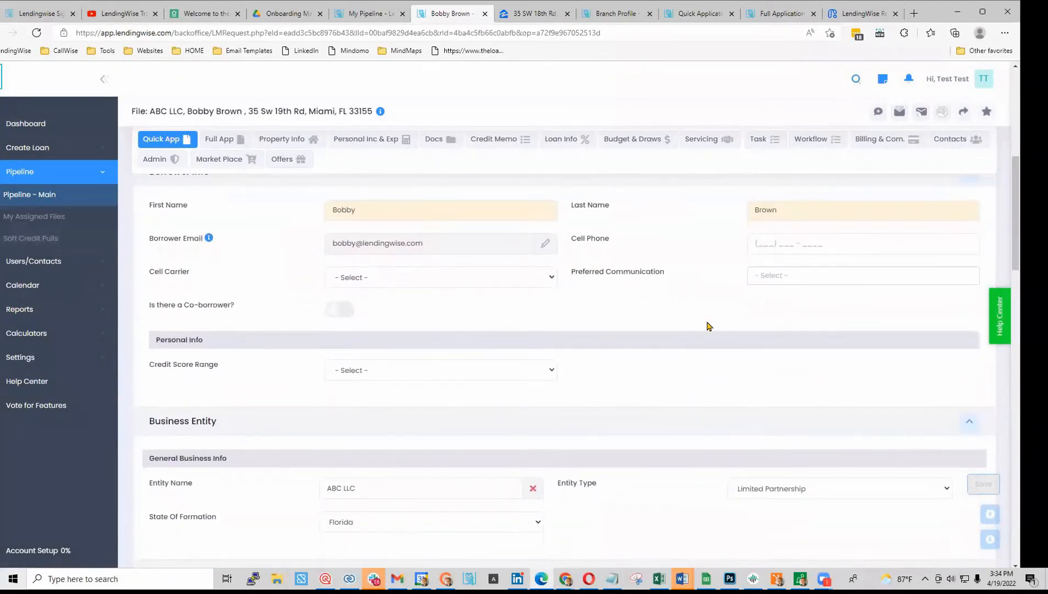
scroll(472, 350, "up", 5)
scroll(439, 353, "up", 2)
left_click(219, 153)
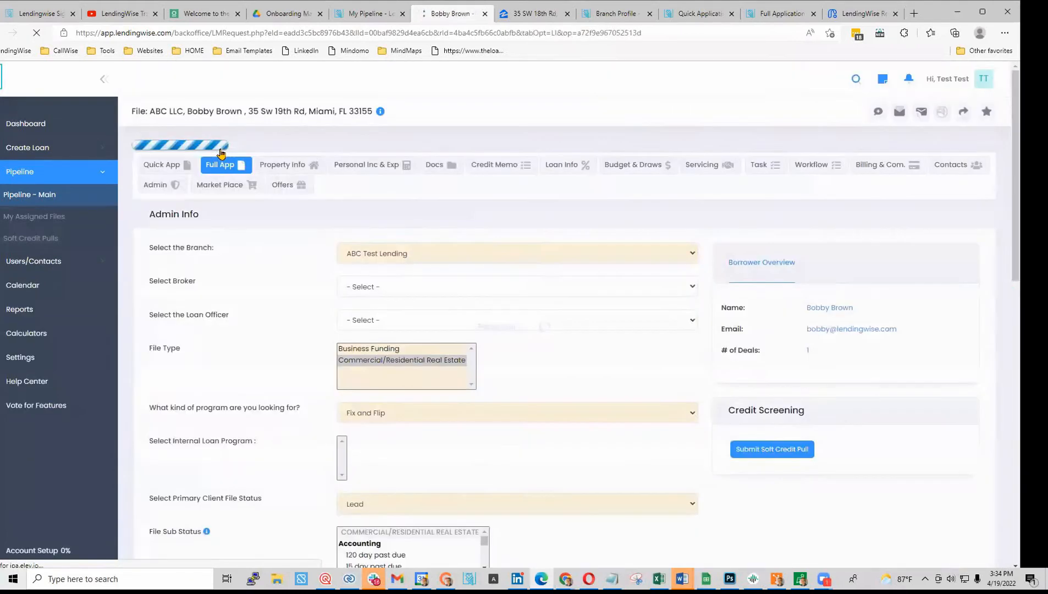
- Replace the borrower's first and last name with new values
scroll(498, 295, "down", 7)
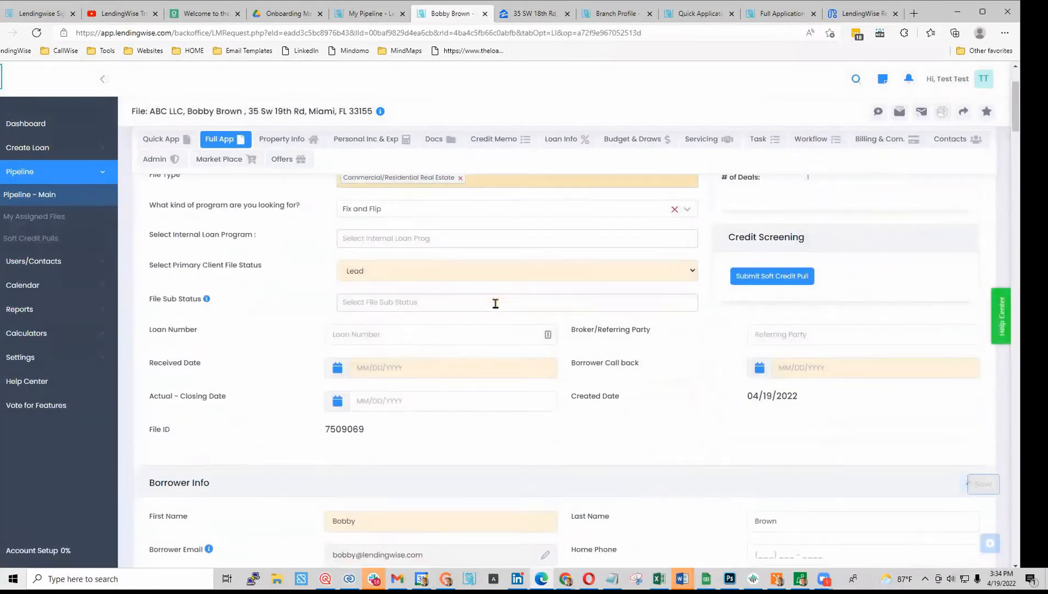
left_click_drag(377, 253, 247, 254)
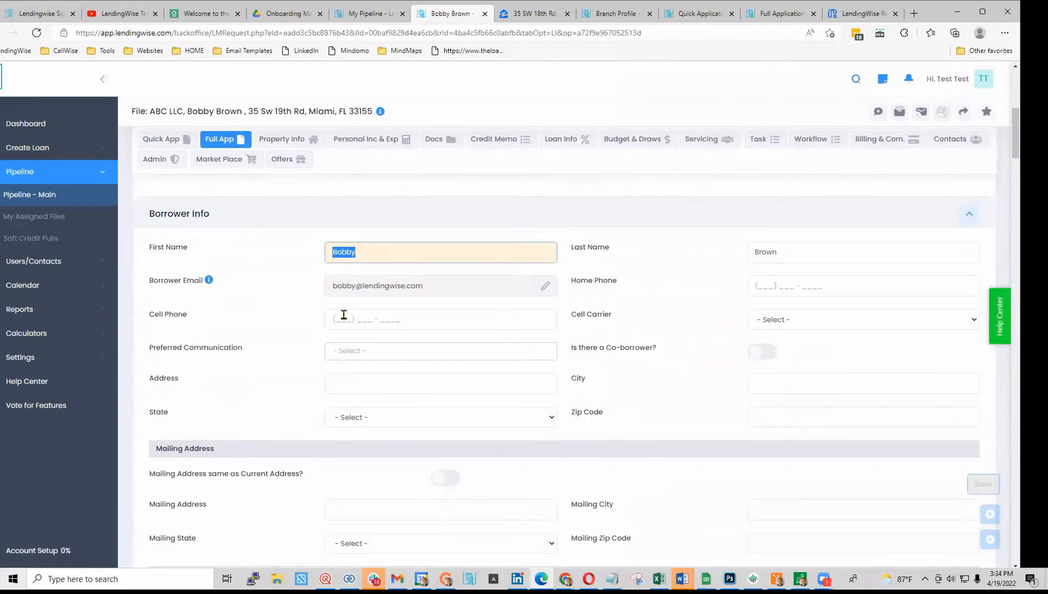
key("Tab")
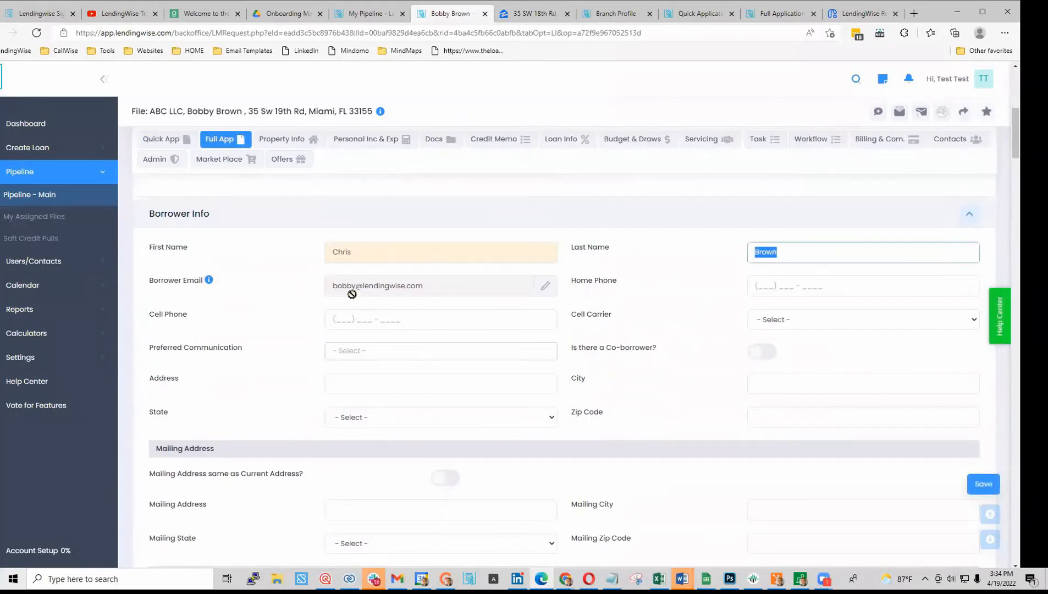
- Enter the borrower's home street address, city, state Florida and zip, clearing the mailing address
scroll(635, 356, "down", 2)
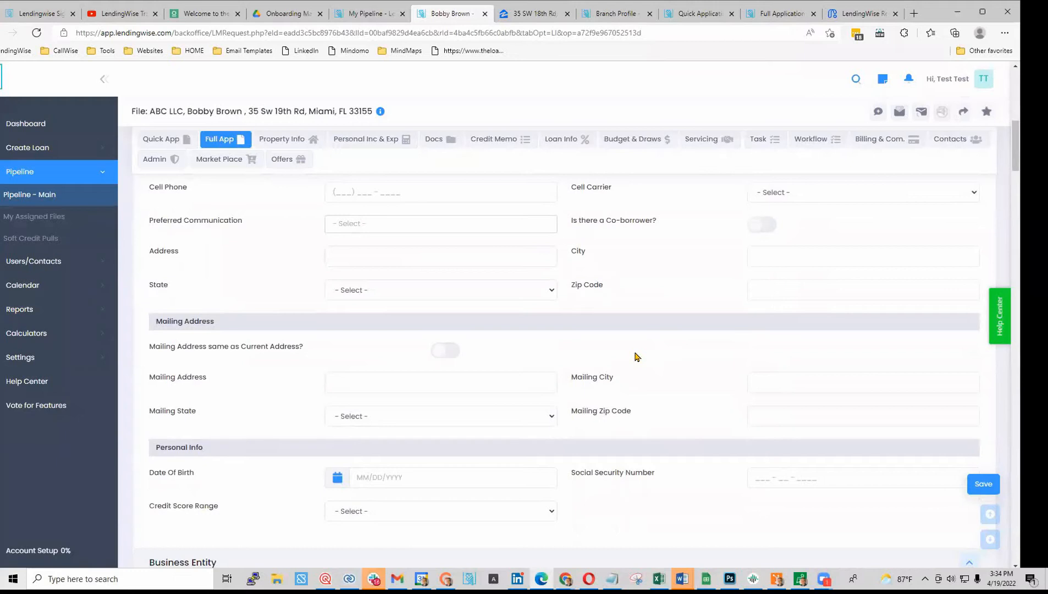
left_click(383, 385)
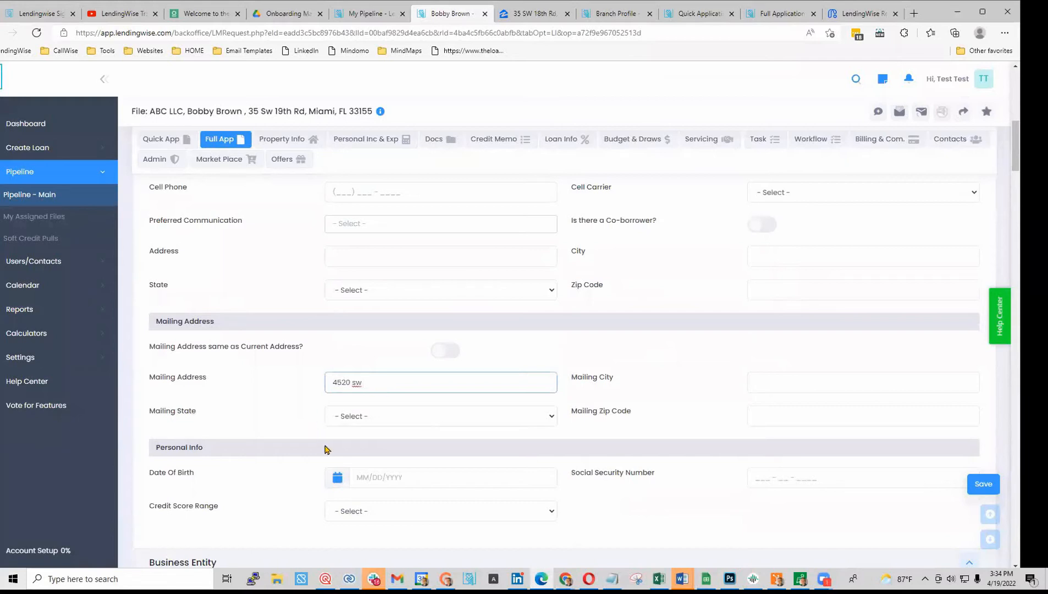
scroll(327, 445, "down", 3)
scroll(328, 446, "up", 6)
scroll(329, 445, "up", 1)
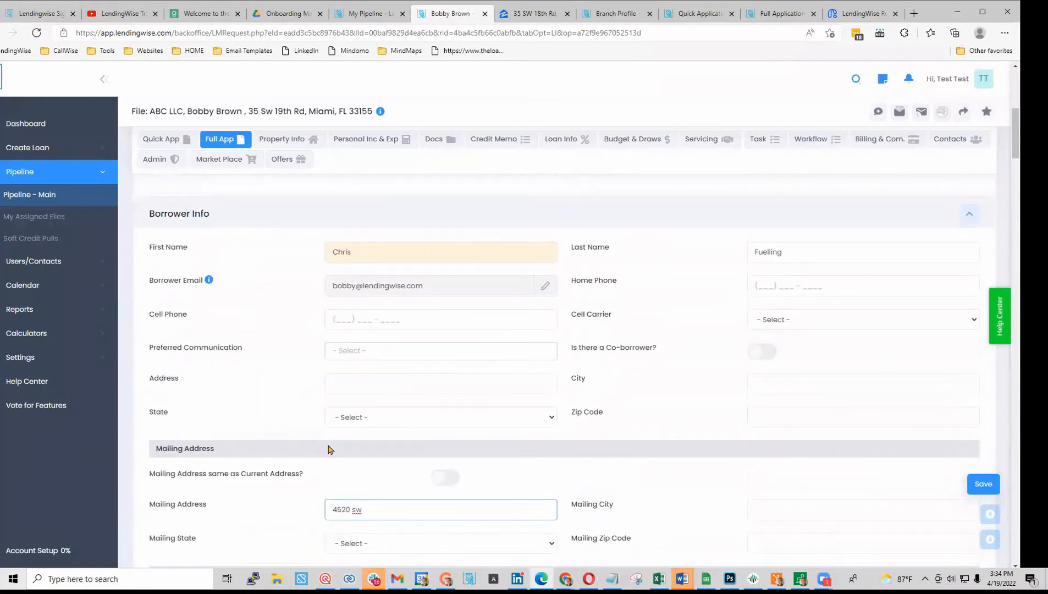
left_click(360, 380)
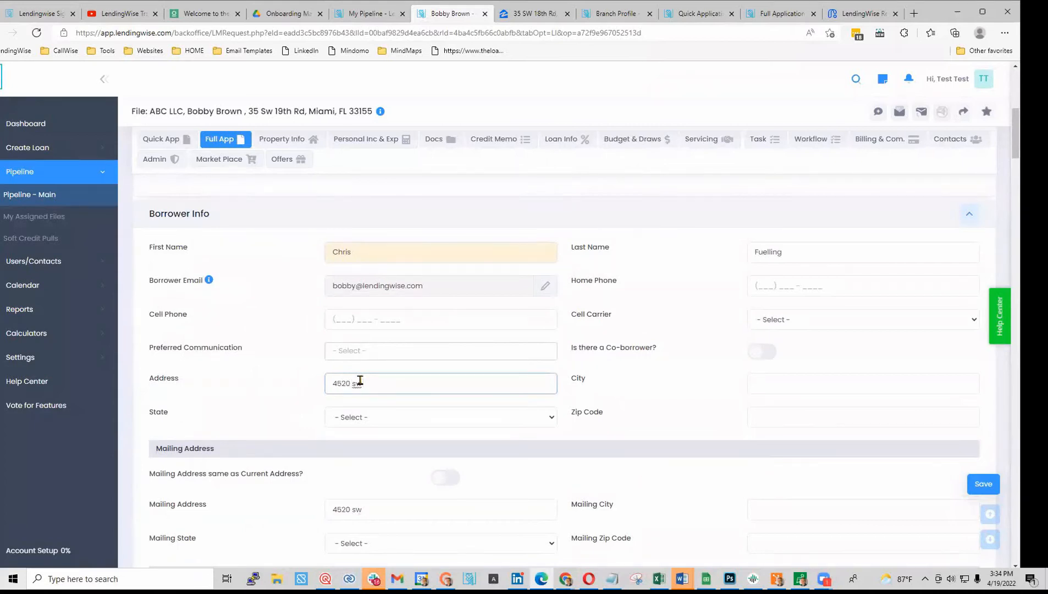
type("62nd ct")
key("Tab")
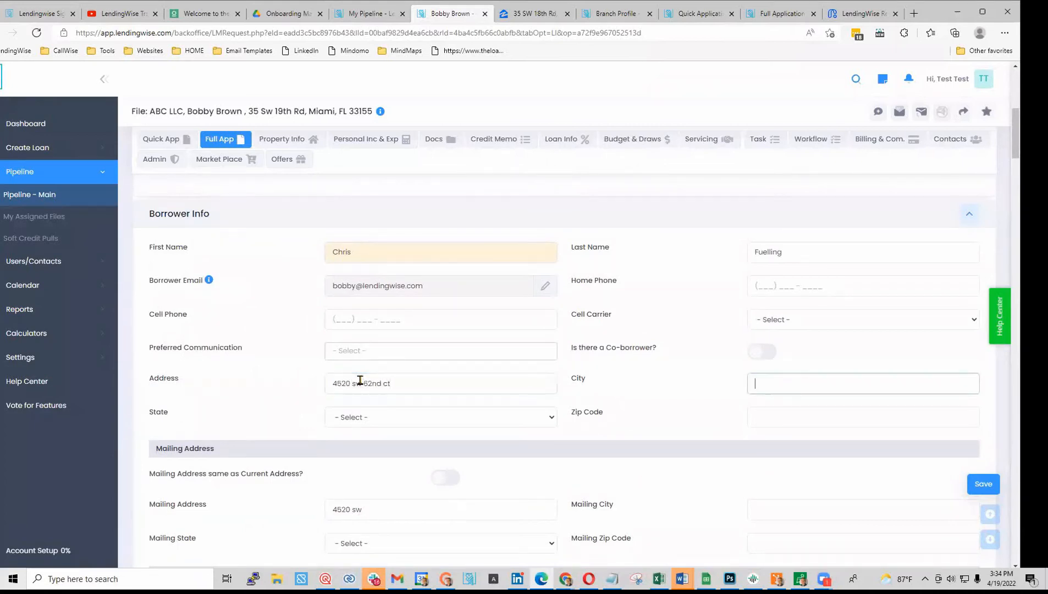
key("Tab")
key("f")
key("Tab")
key("Tab")
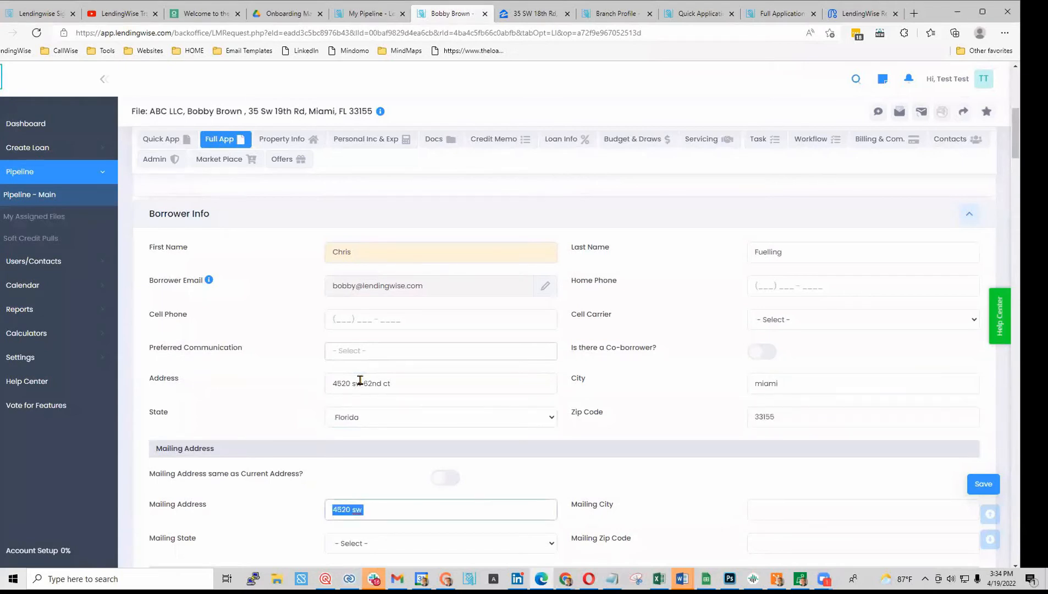
scroll(363, 381, "down", 3)
key("BackSpace")
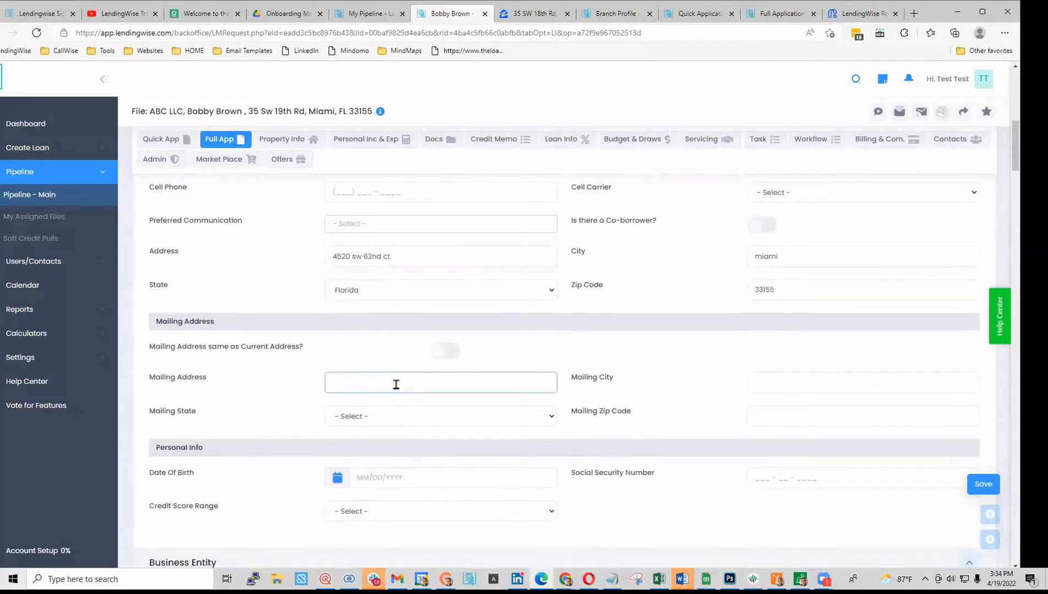
- Enter the borrower's date of birth and save the Full App
scroll(397, 384, "down", 2)
left_click(395, 354)
type("0")
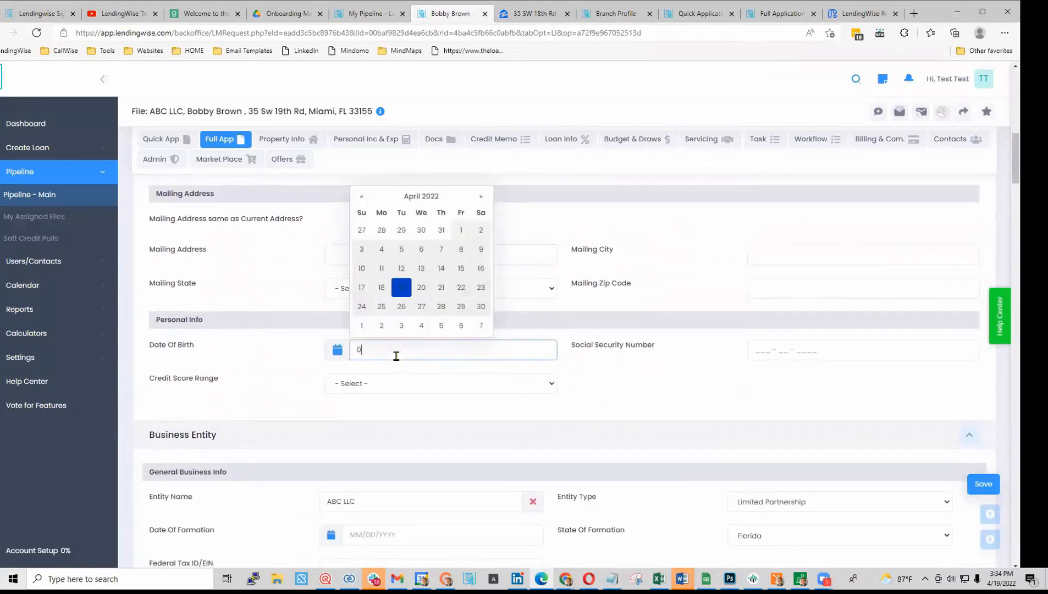
type("4/06/1298")
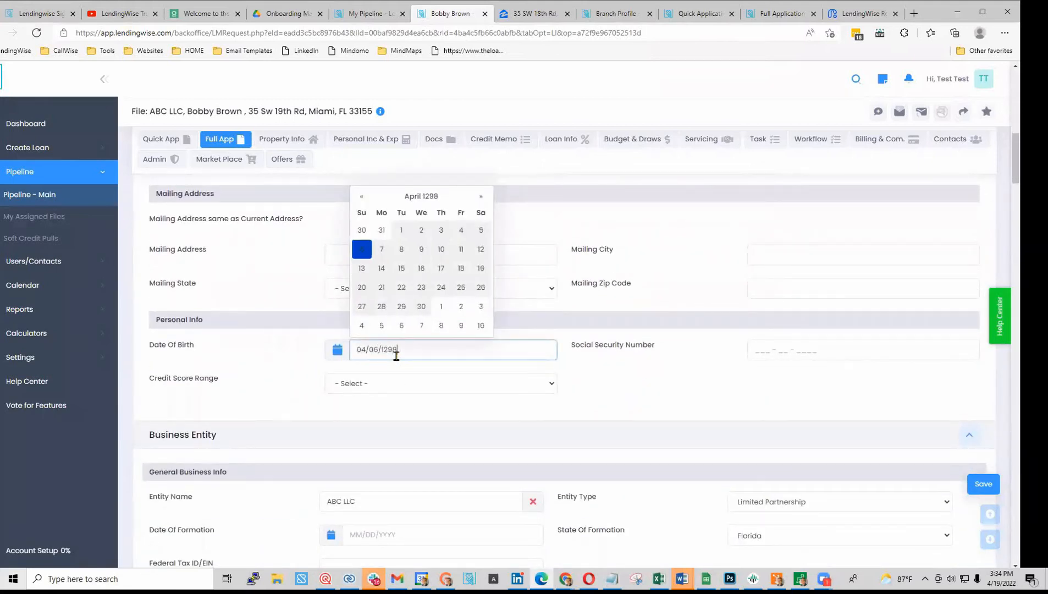
key("BackSpace")
key("BackSpace")
type("981")
left_click(633, 393)
left_click(983, 483)
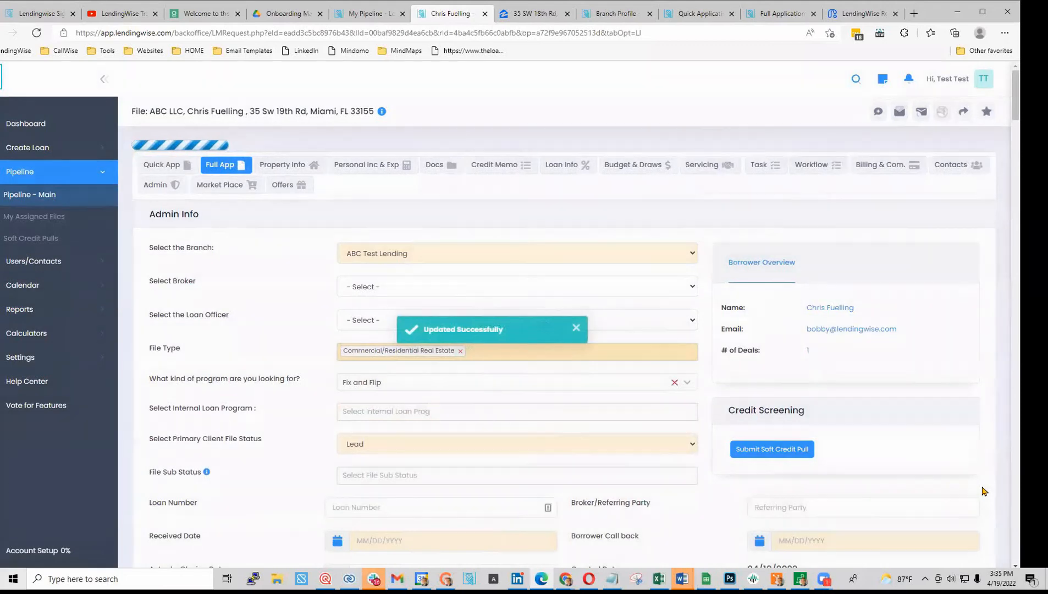
- Open Soft Credit Pulls in a new tab and activate Acqualify credit screening
right_click(41, 244)
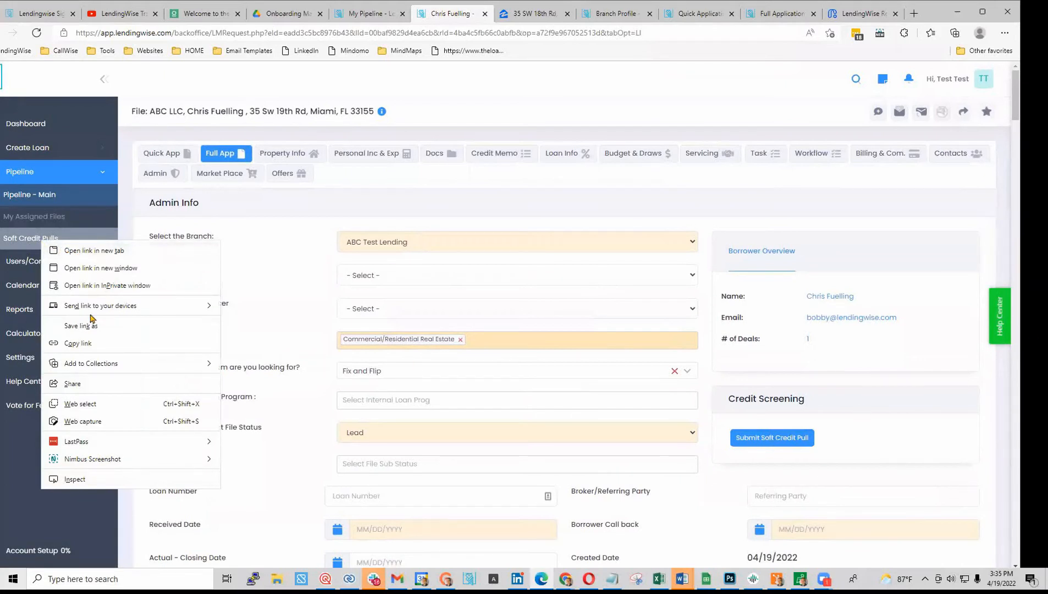
left_click(94, 251)
left_click(476, 16)
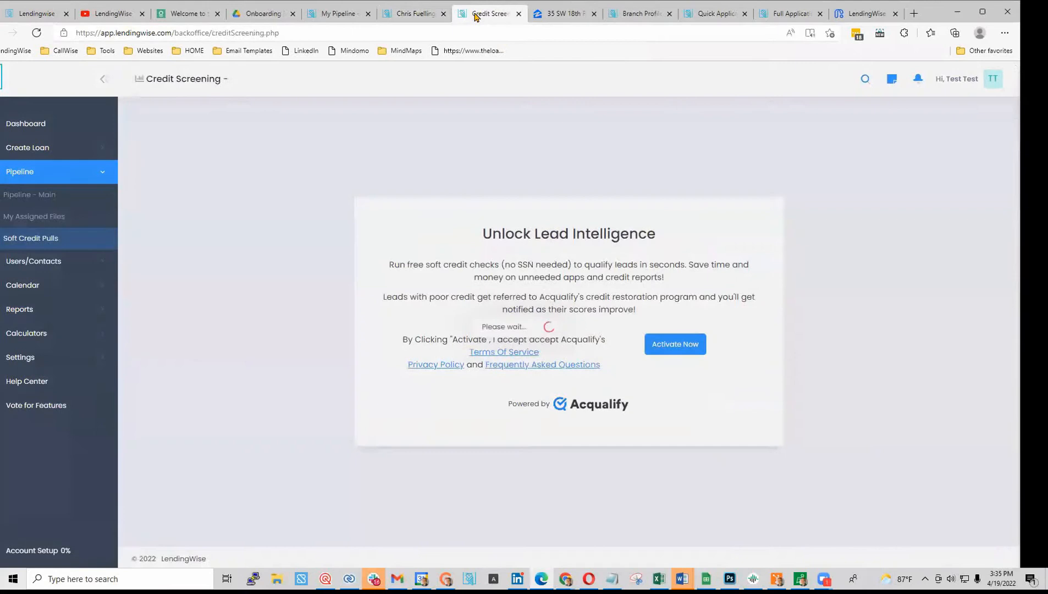
left_click(683, 346)
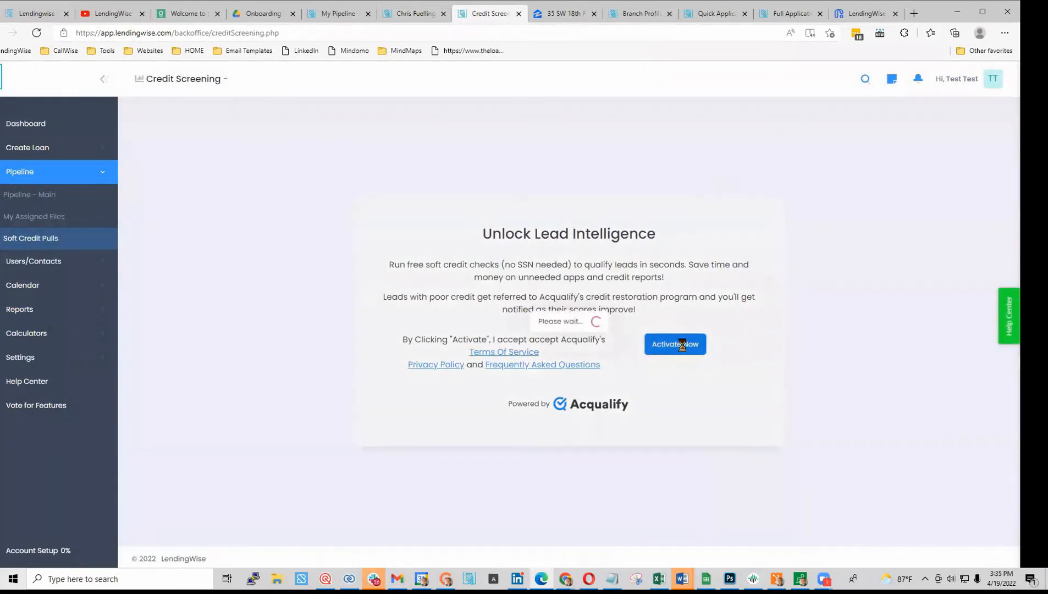
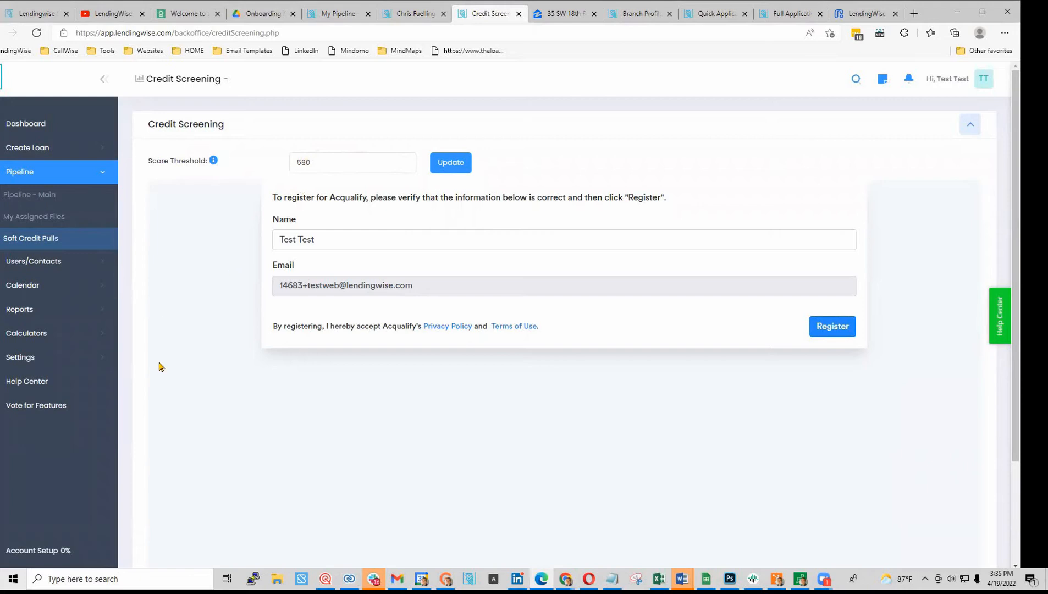
- Complete the Acqualify registration for soft credit pulls and return to the borrower's loan file
left_click(827, 326)
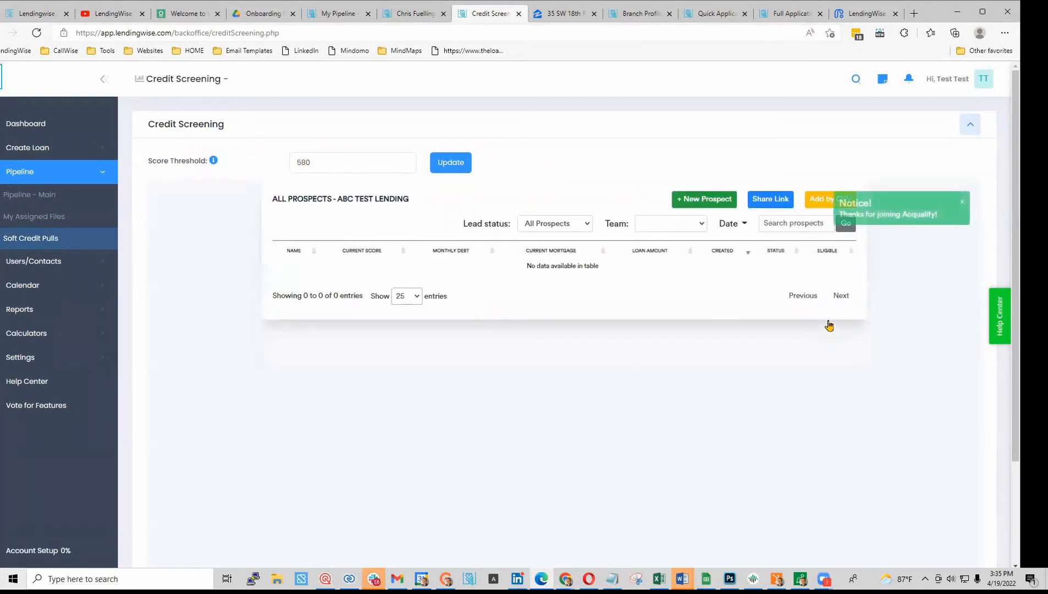
left_click(407, 13)
- Reload the loan file and attempt a soft credit pull, dismissing the missing-phone error
left_click(37, 32)
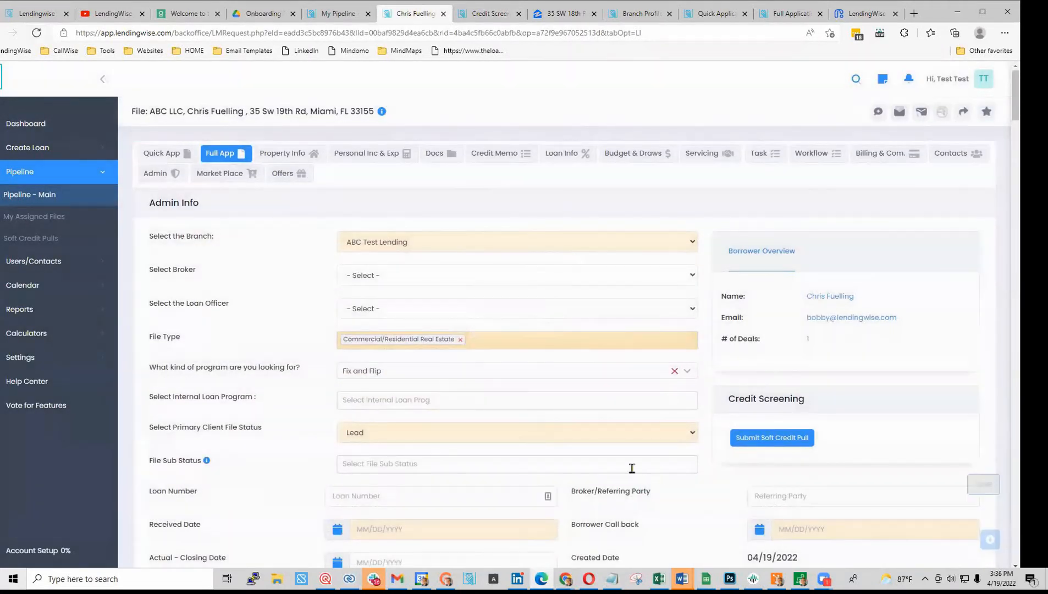
scroll(545, 451, "down", 8)
scroll(545, 452, "up", 8)
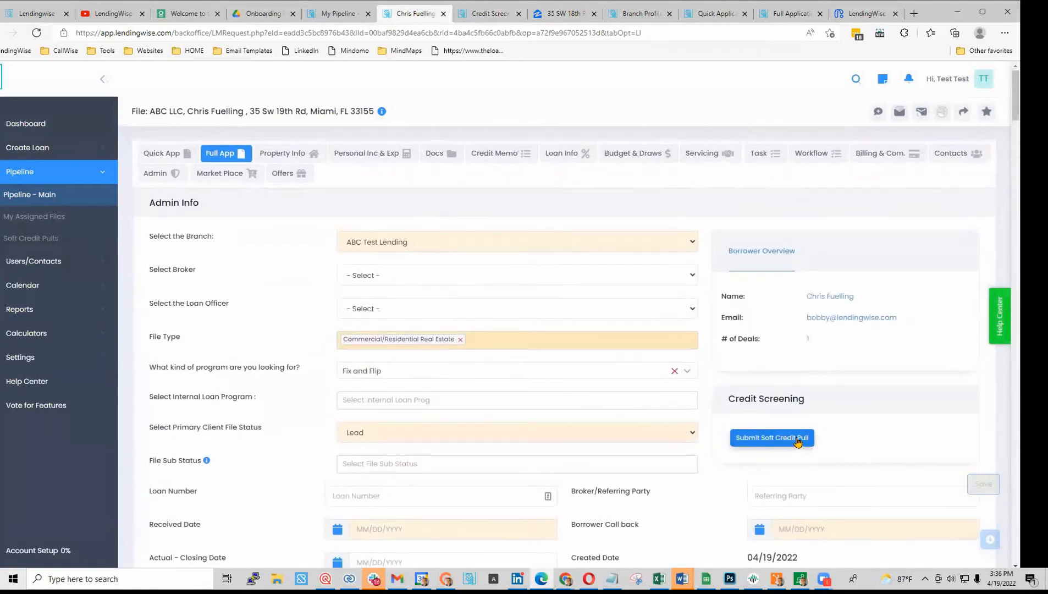
left_click(797, 441)
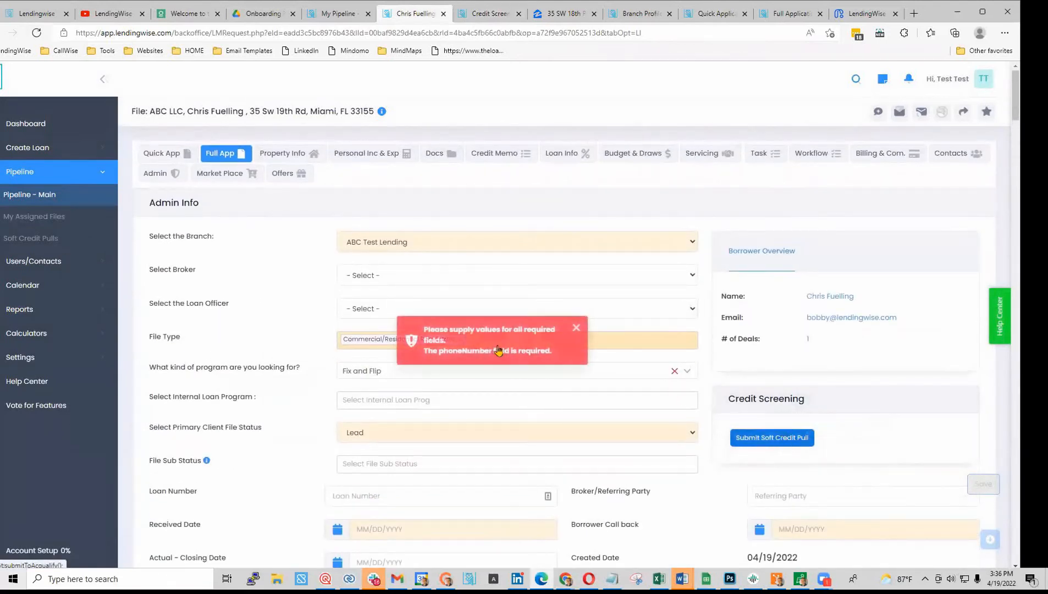
left_click(577, 332)
- Enter the borrower's cell phone number in Borrower Info and save the Full App
scroll(554, 369, "down", 5)
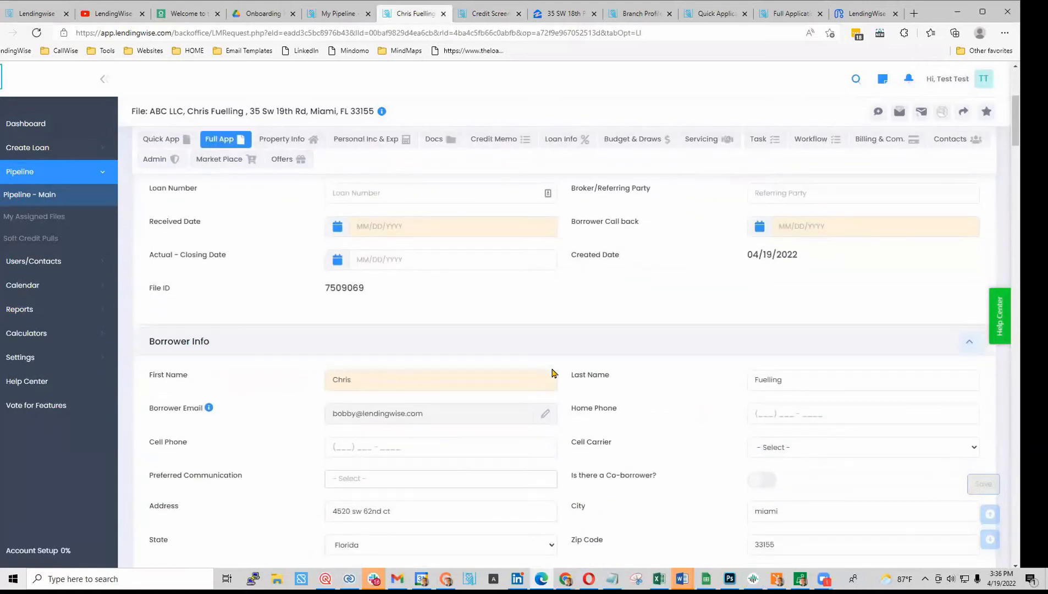
left_click(344, 447)
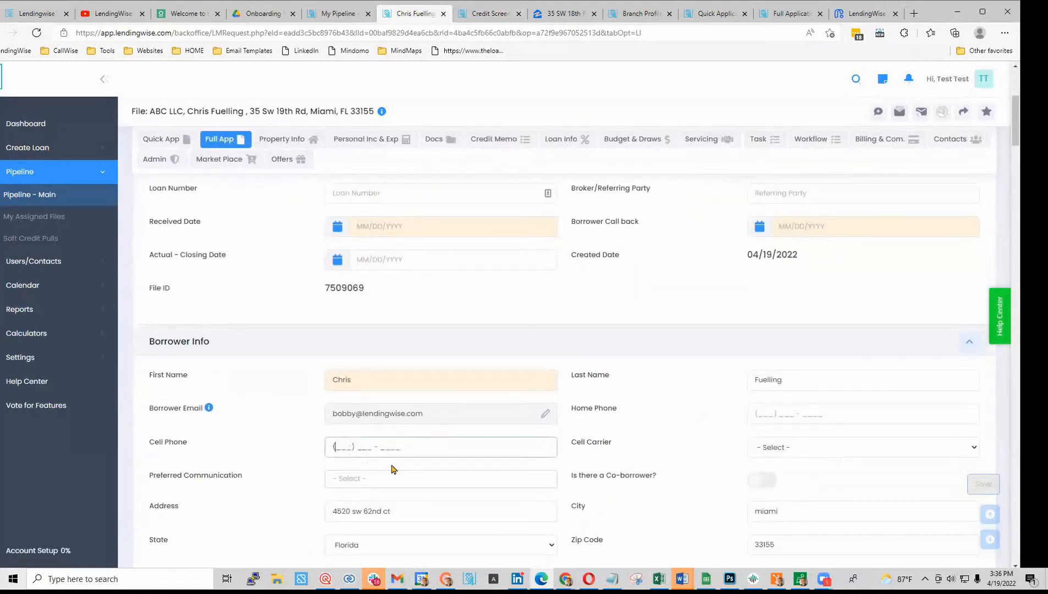
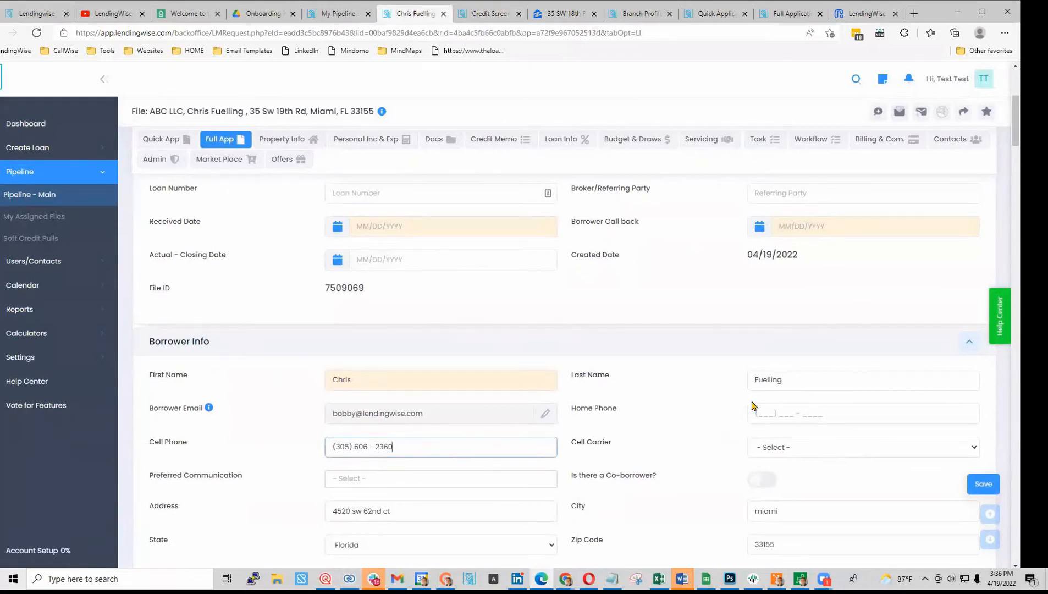
left_click(993, 485)
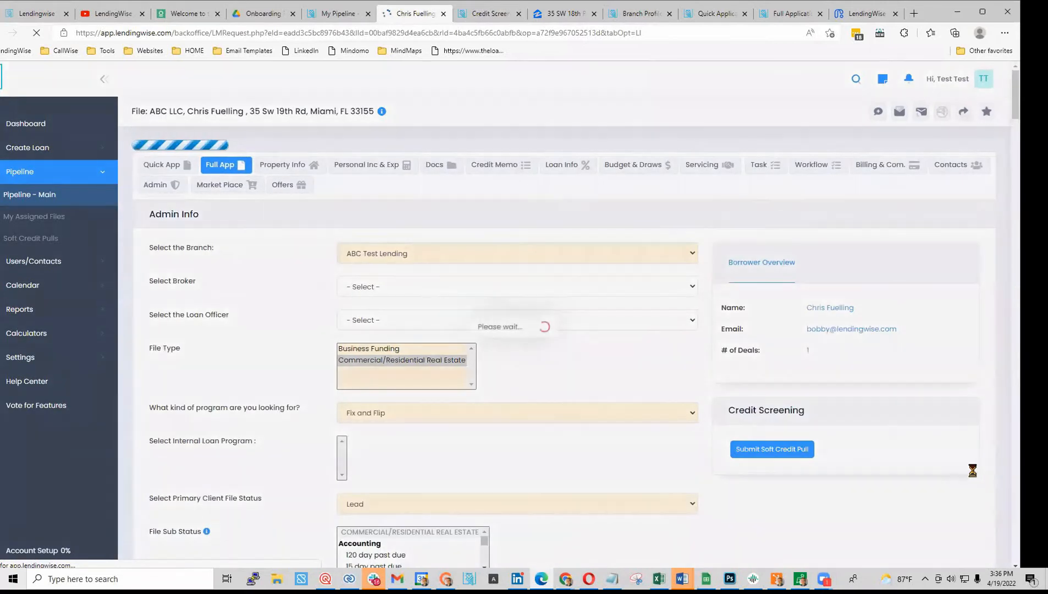
- Run the soft credit pull, review the report showing a 740 score, and close it
left_click(778, 441)
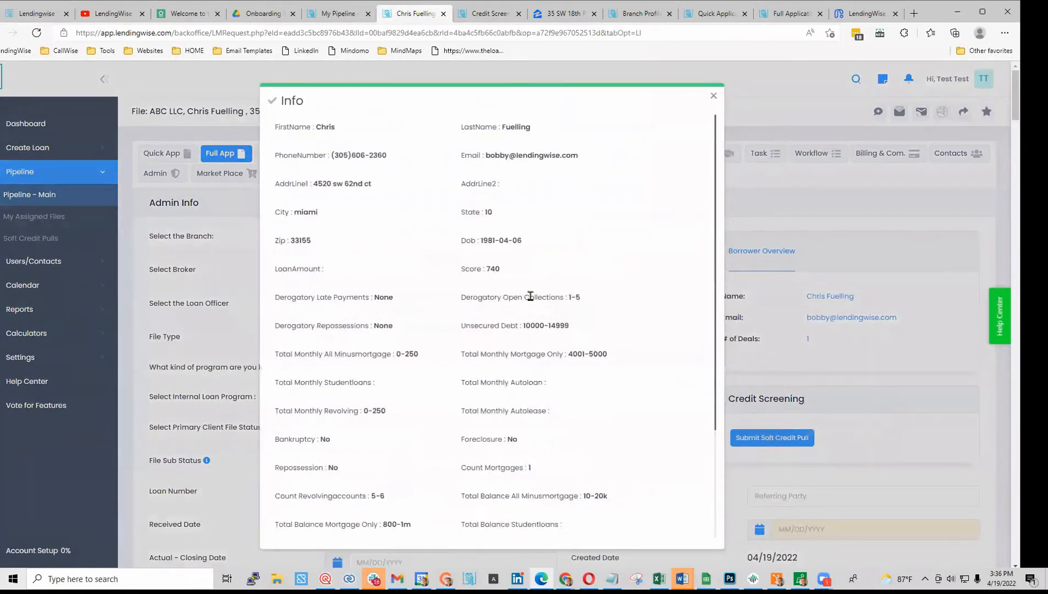
scroll(542, 282, "down", 2)
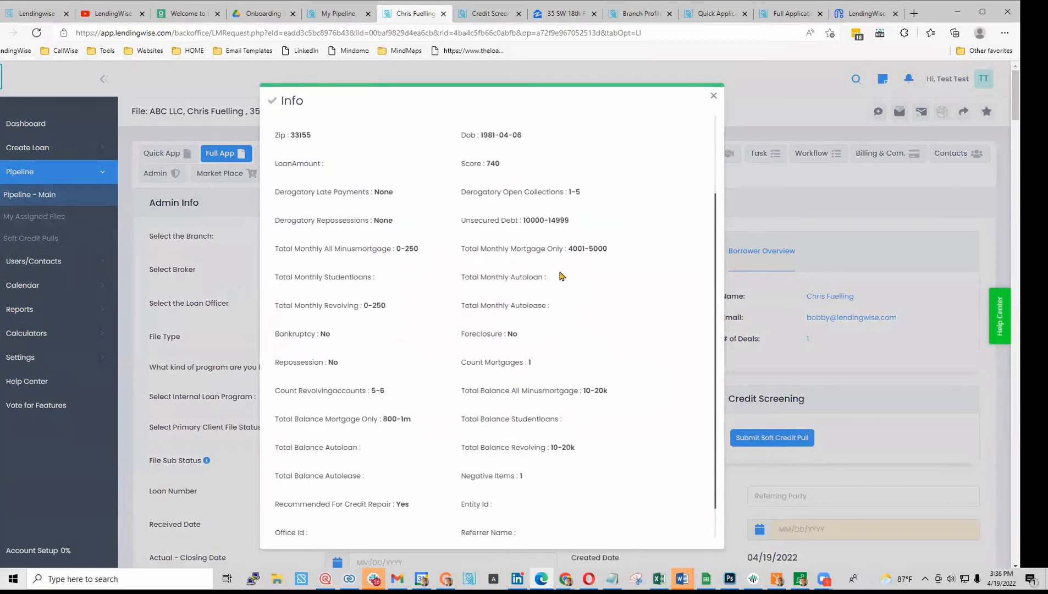
scroll(561, 276, "down", 4)
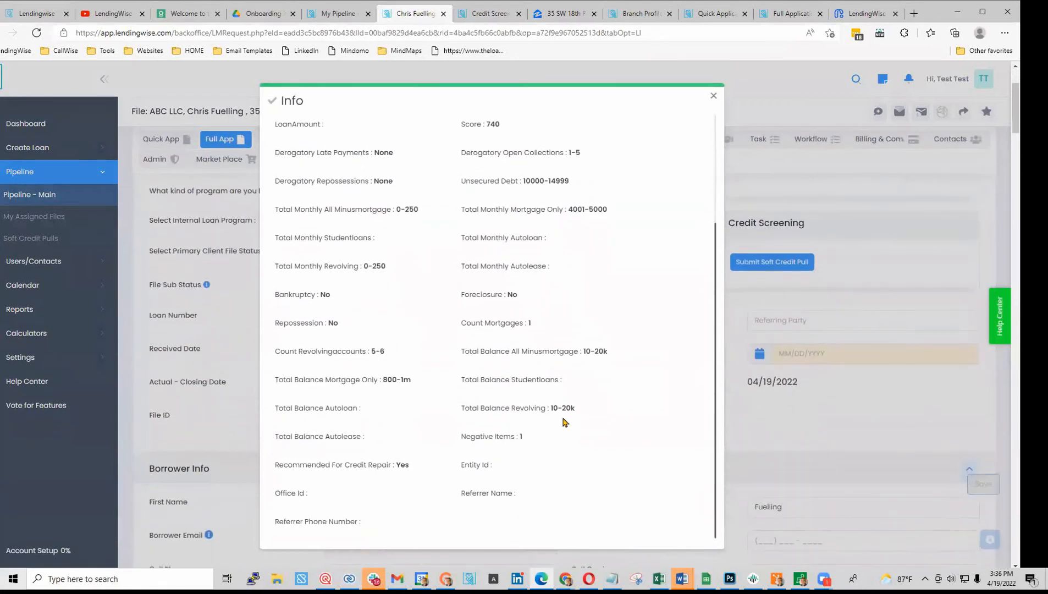
scroll(374, 440, "down", 4)
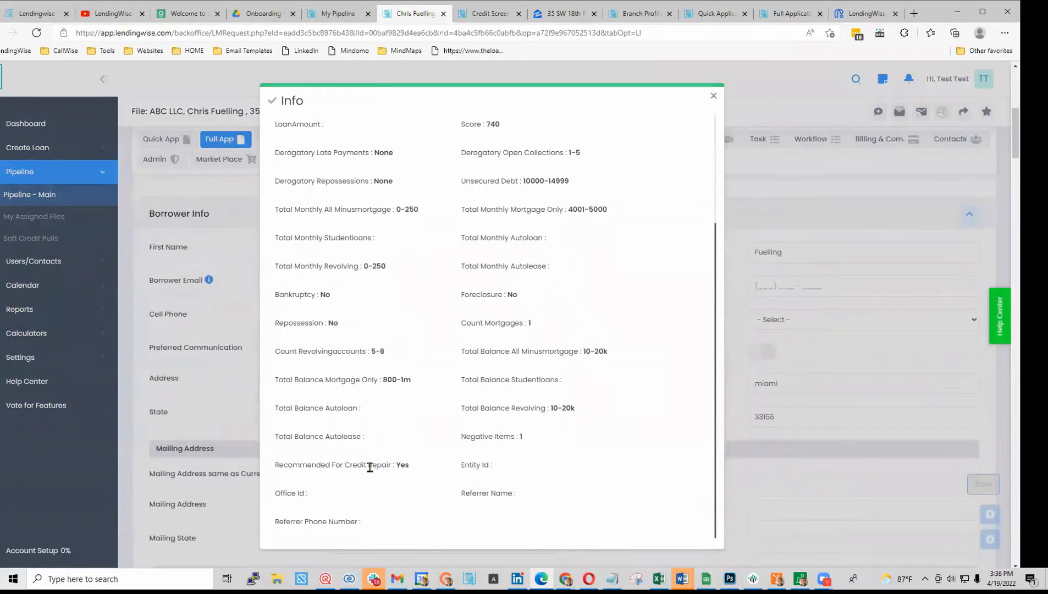
left_click_drag(384, 379, 414, 381)
scroll(423, 273, "up", 2)
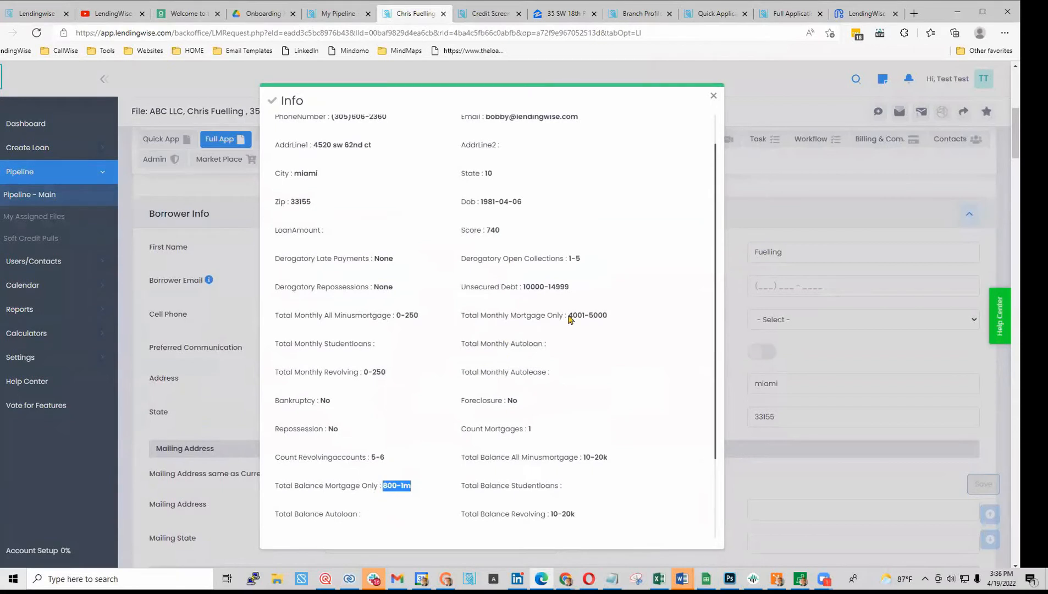
left_click(714, 97)
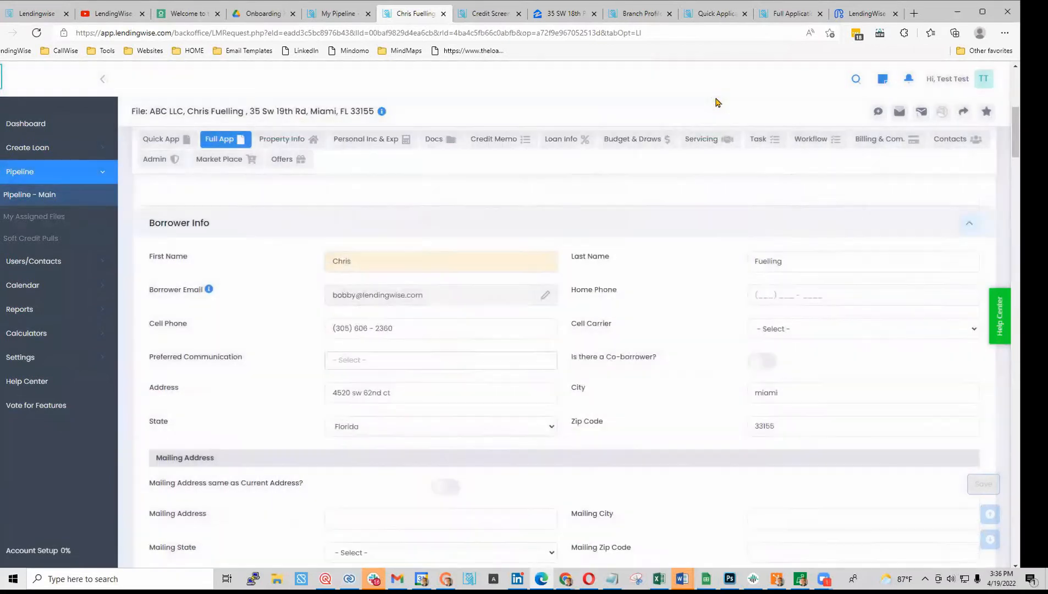
scroll(732, 320, "up", 2)
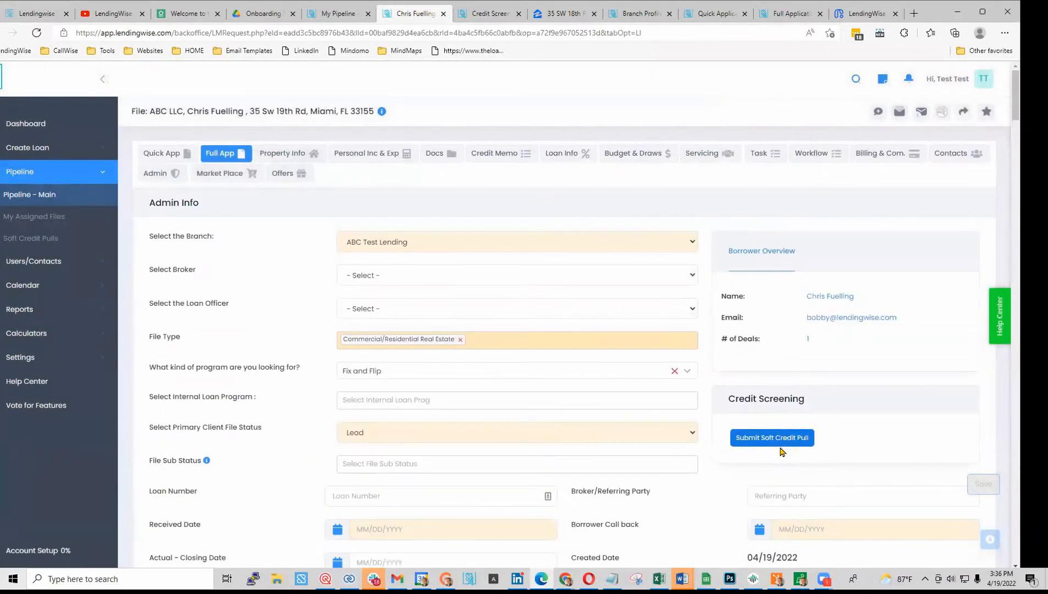
- Reload the file to confirm the 740 credit score under Credit Screening, then open Market Place
left_click(36, 35)
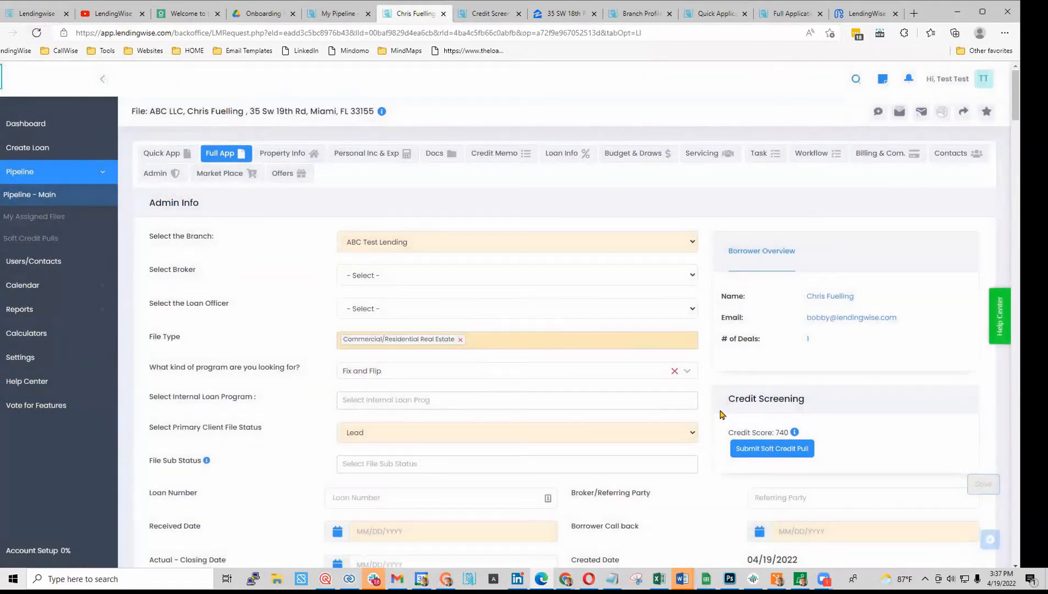
double_click(778, 434)
scroll(702, 467, "down", 3)
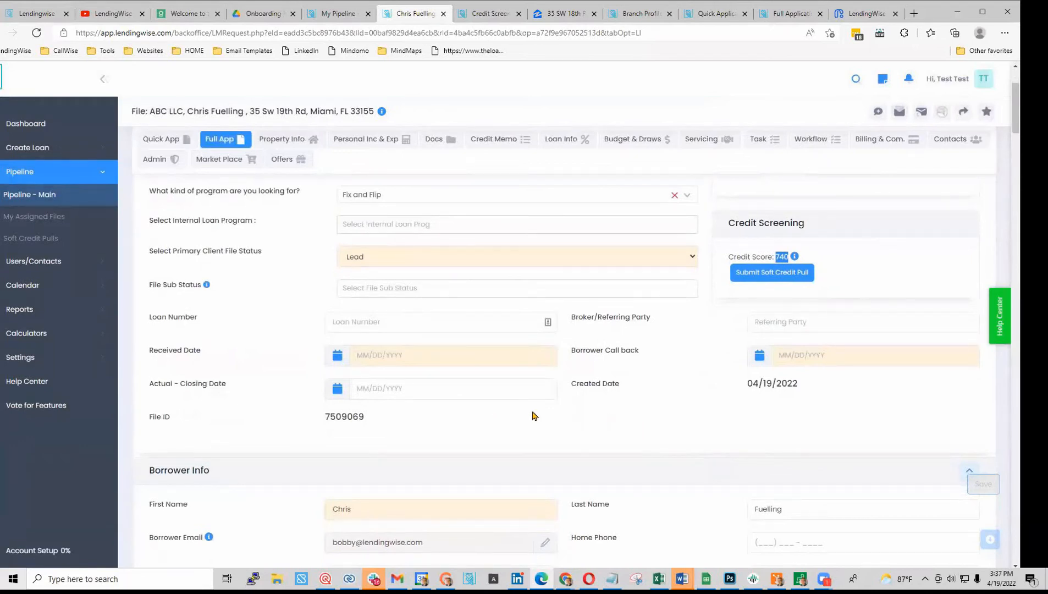
scroll(649, 437, "down", 12)
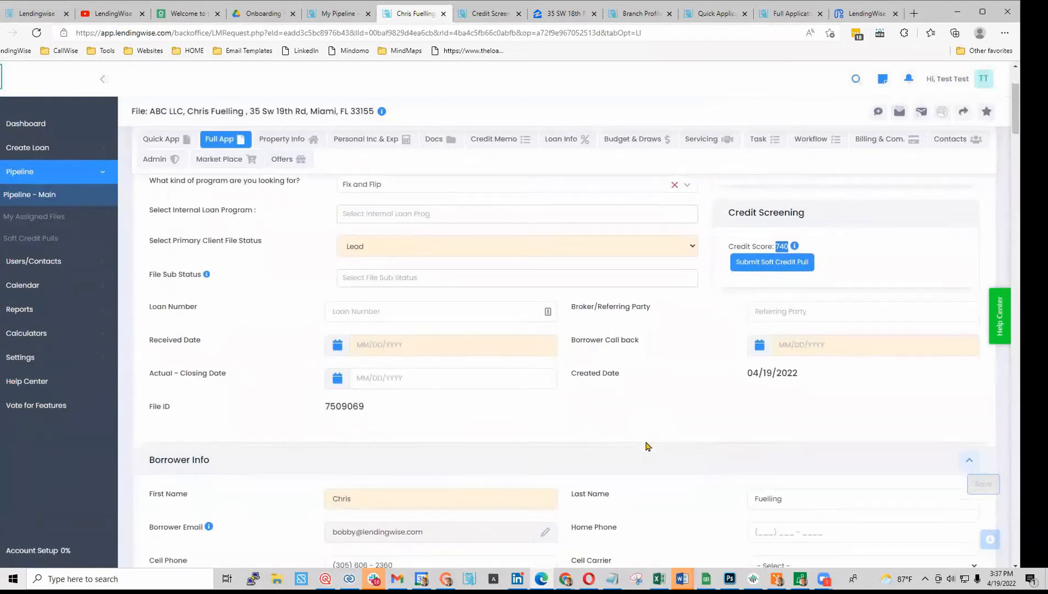
scroll(647, 448, "down", 10)
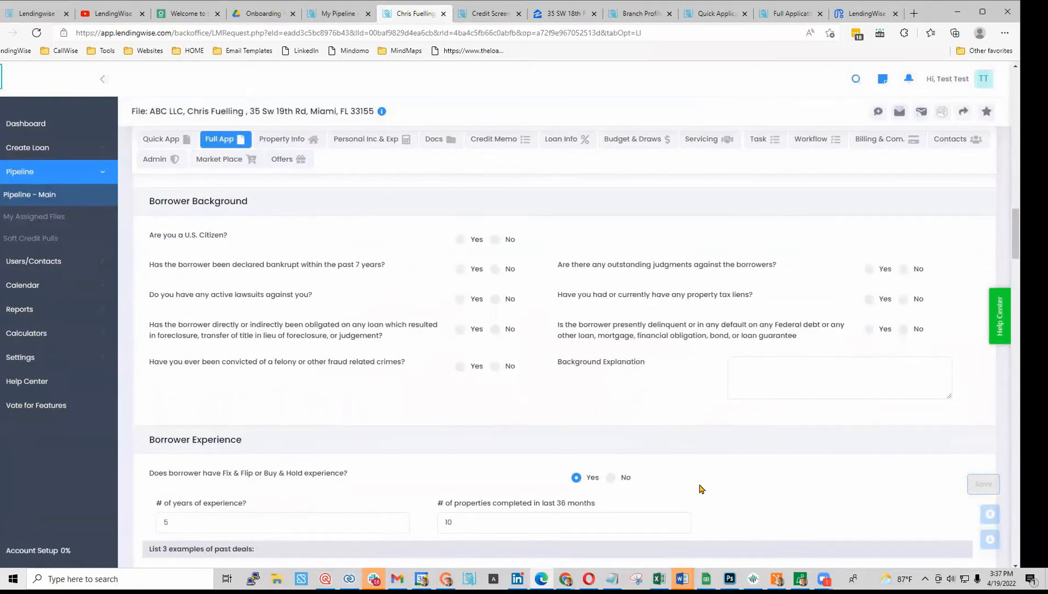
scroll(700, 489, "up", 8)
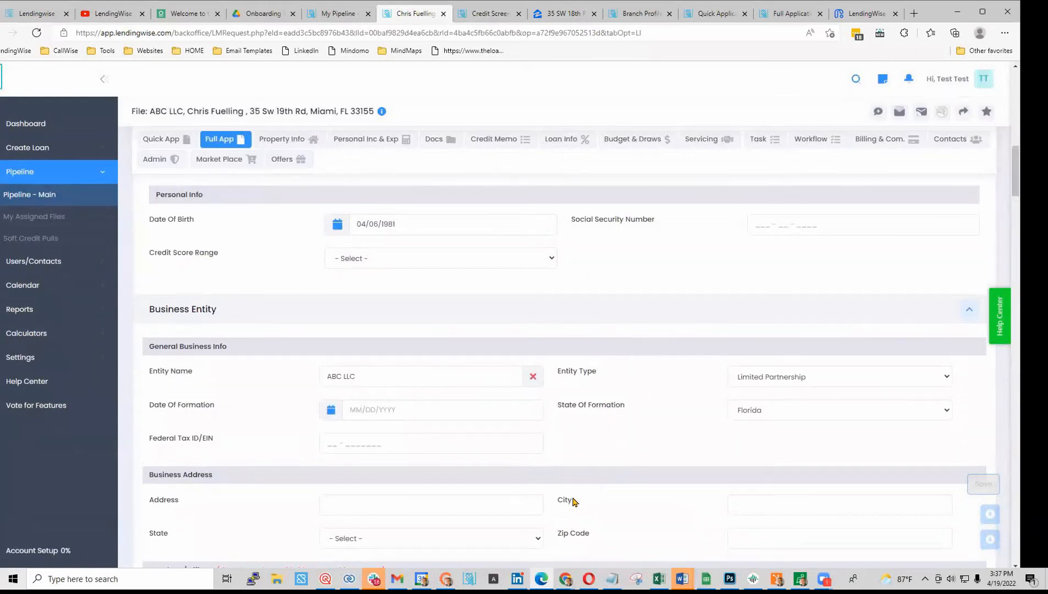
scroll(569, 497, "up", 5)
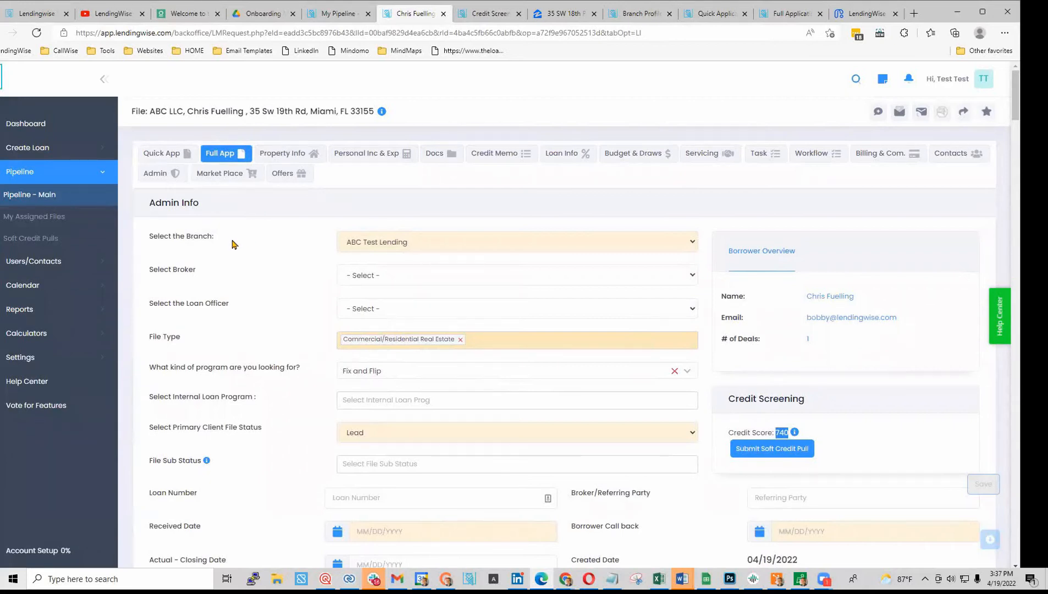
left_click(227, 178)
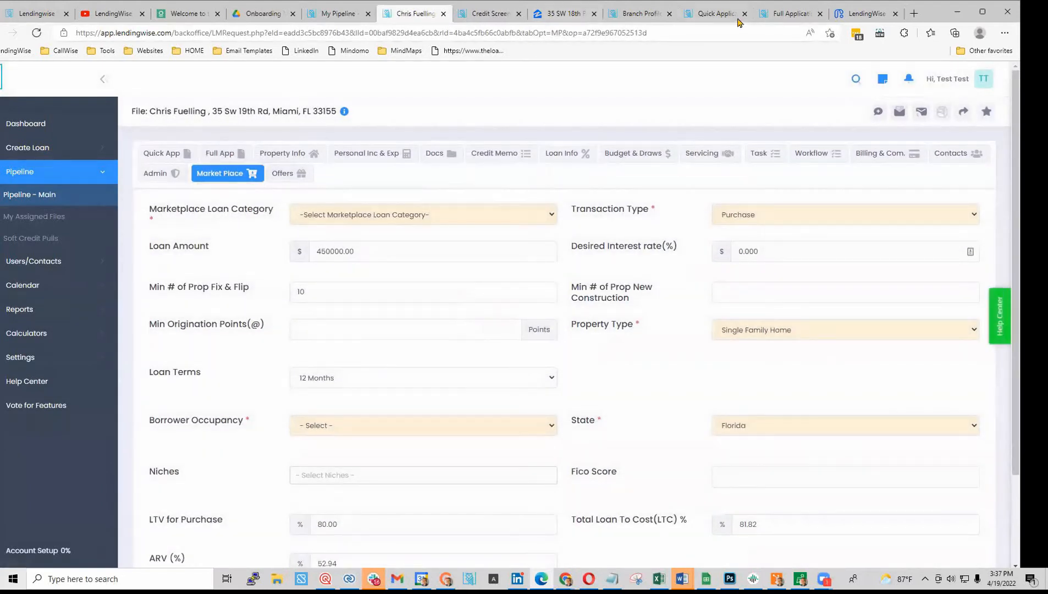
- Close a stray tab and search Market Place lenders for Fix & Flip loans with Investment occupancy
left_click(914, 13)
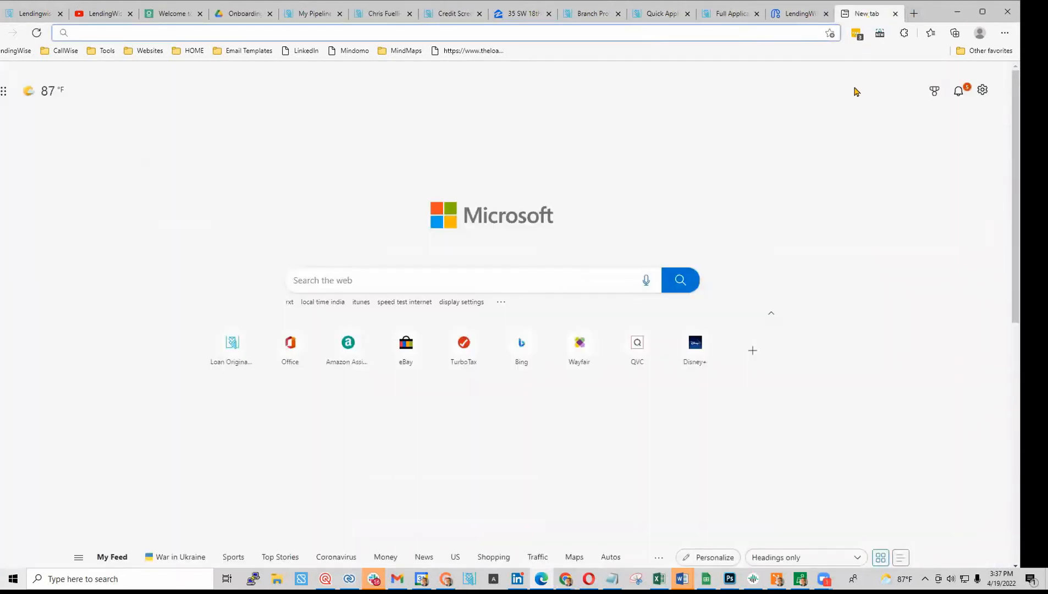
key("ctrl+w")
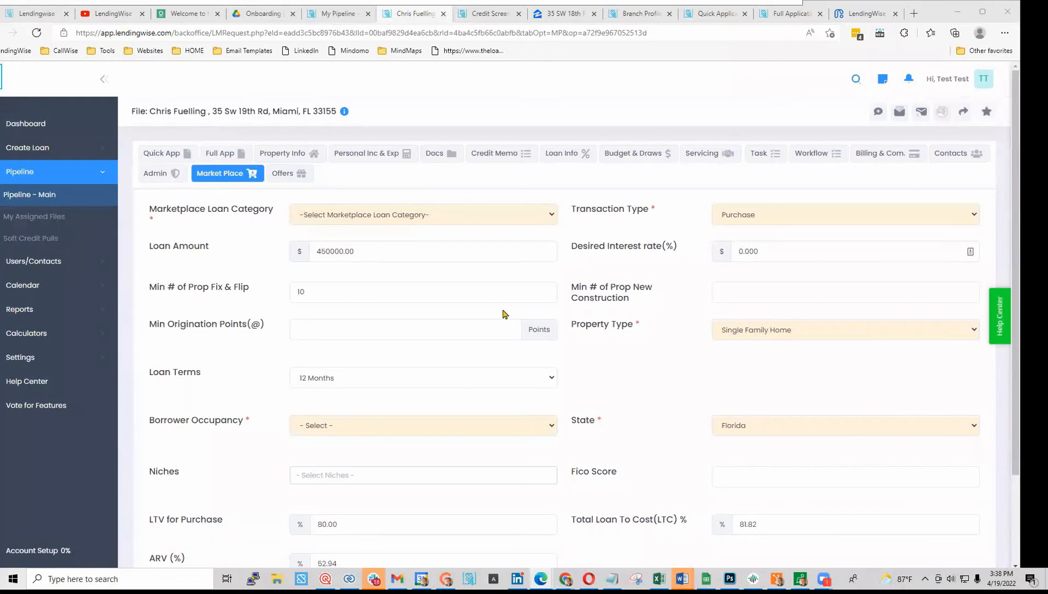
left_click(361, 219)
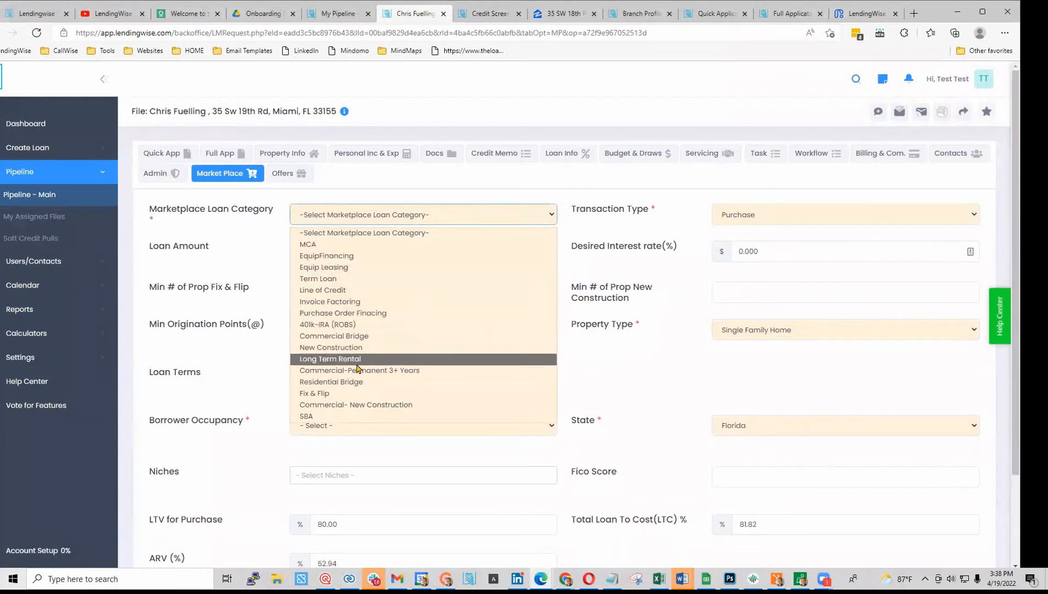
left_click(350, 394)
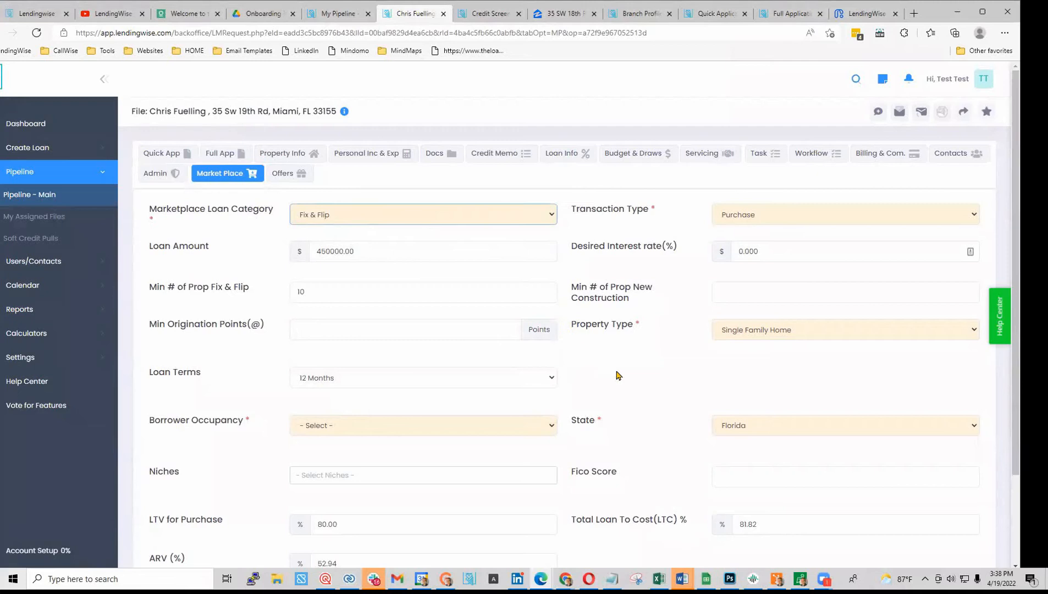
scroll(618, 376, "down", 2)
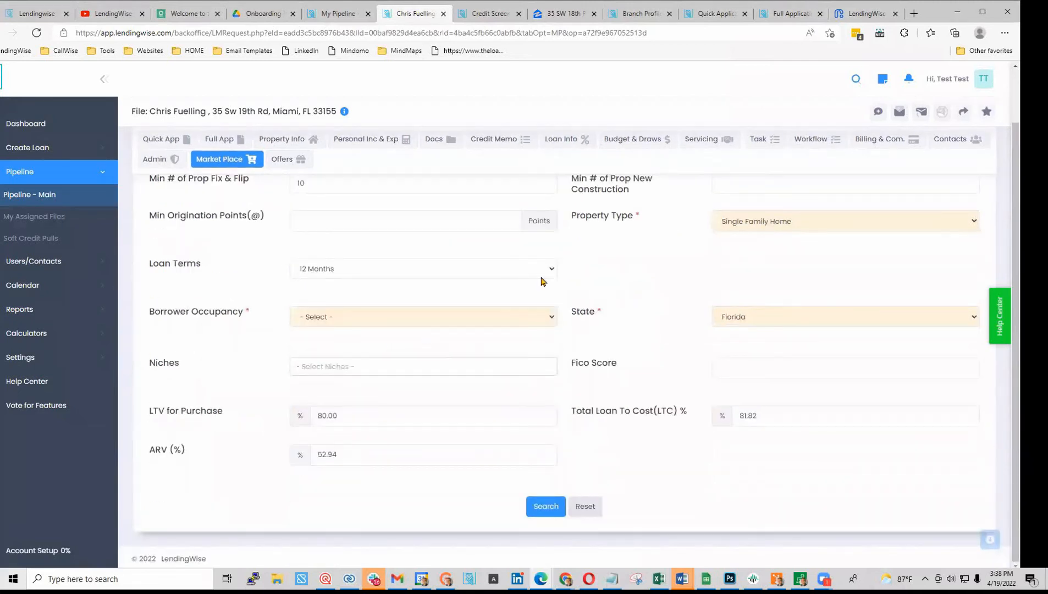
scroll(506, 272, "up", 2)
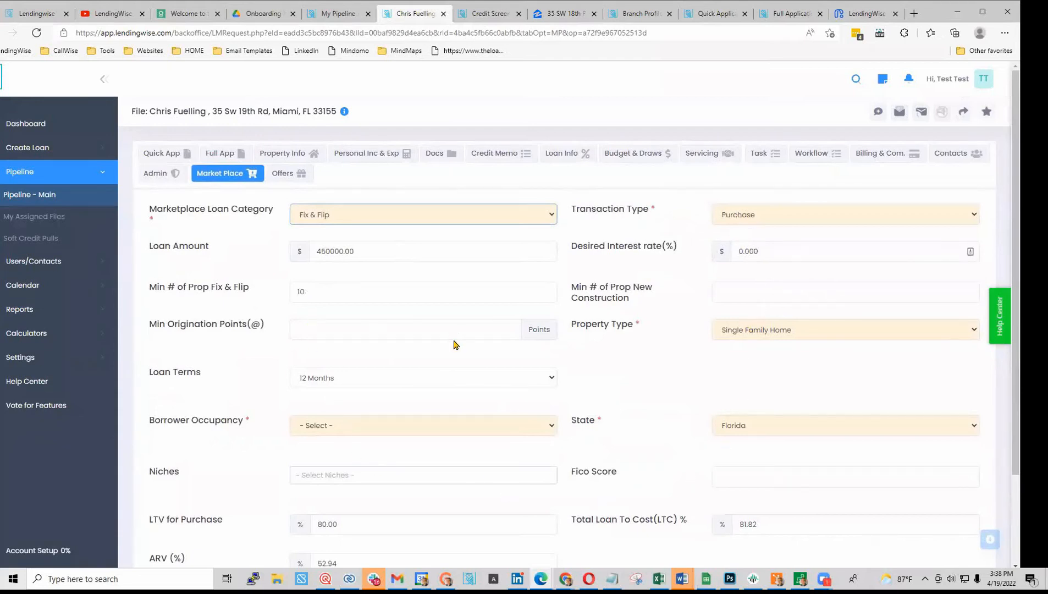
left_click(404, 430)
left_click(367, 479)
scroll(596, 434, "down", 2)
left_click(544, 510)
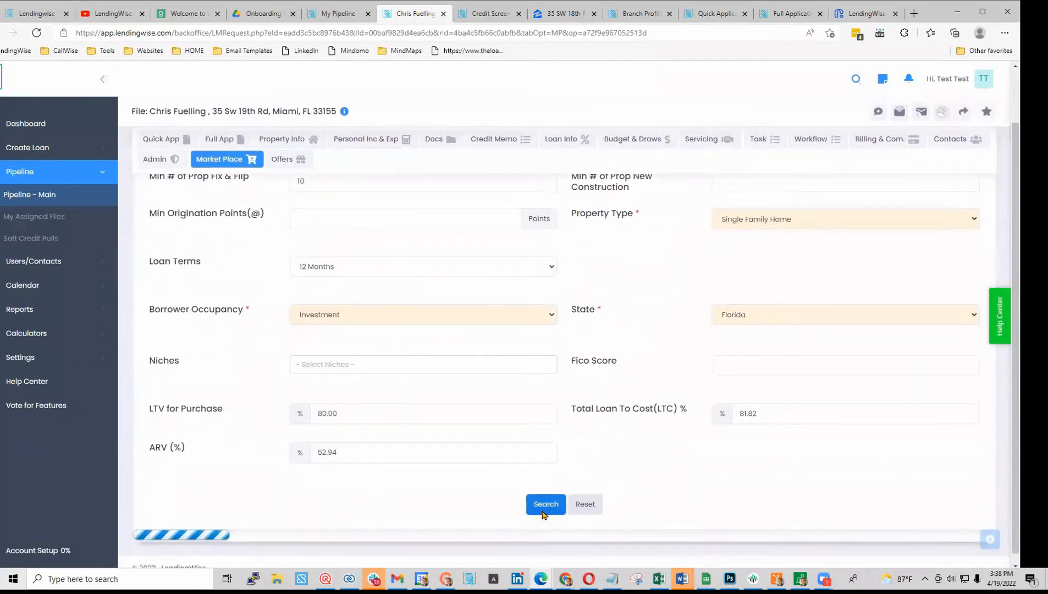
- Scroll the Fix & Flip lender results and highlight Bayport Funding's rate range
scroll(542, 513, "down", 5)
scroll(542, 512, "down", 3)
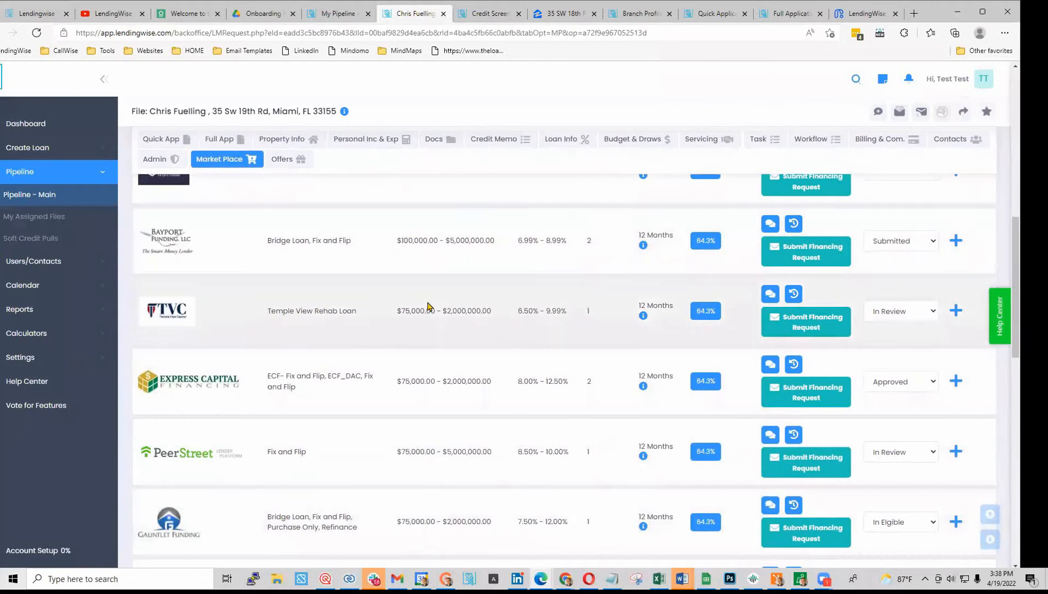
left_click_drag(516, 242, 567, 250)
scroll(583, 258, "up", 2)
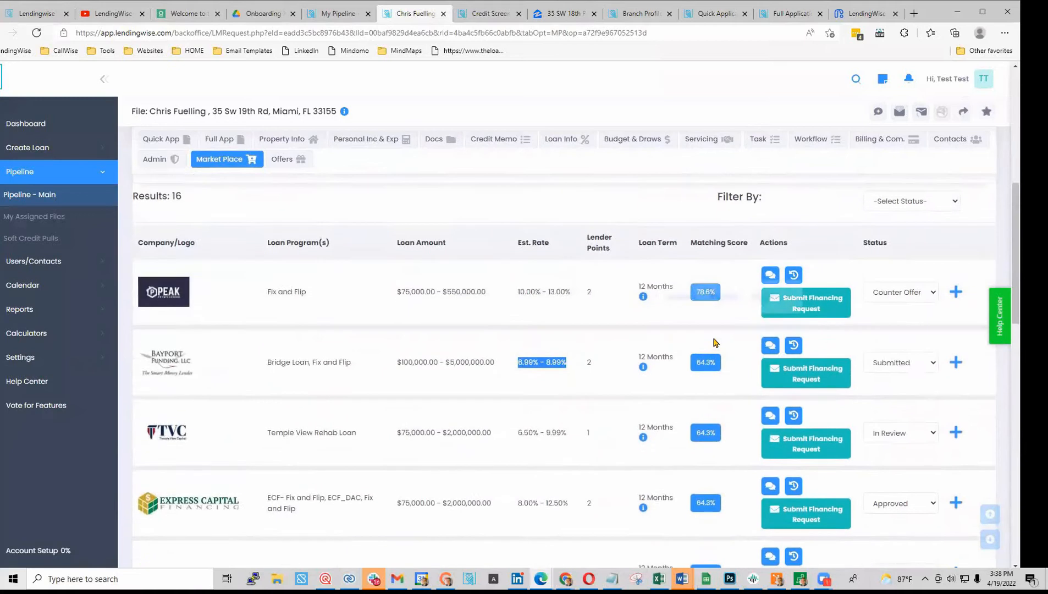
- Expand Bayport Funding's program details to review its LTV limits, minimum FICO and underwriting requirements
mouse_move(710, 306)
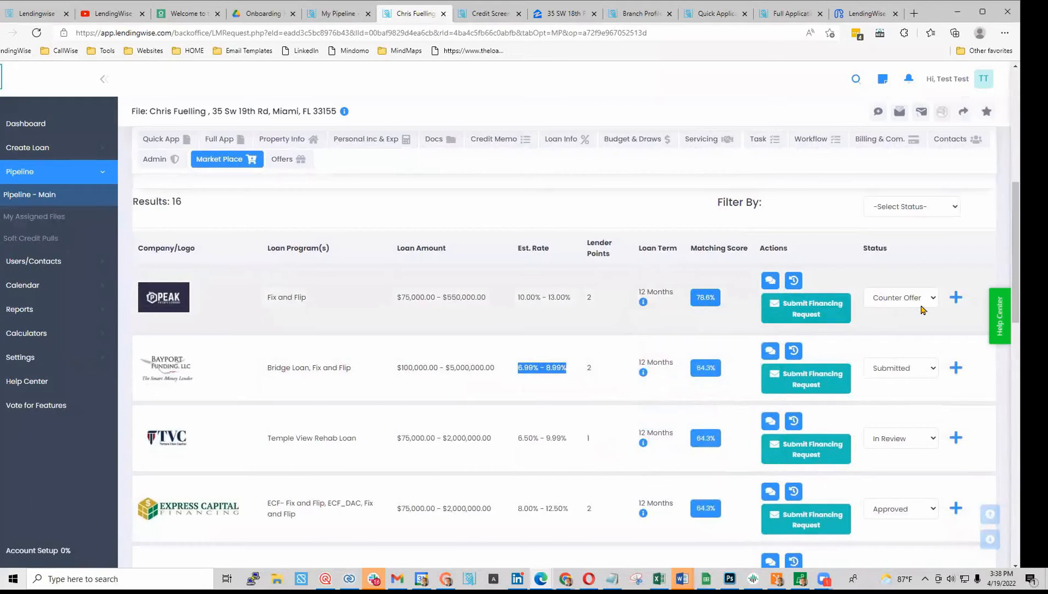
left_click(955, 368)
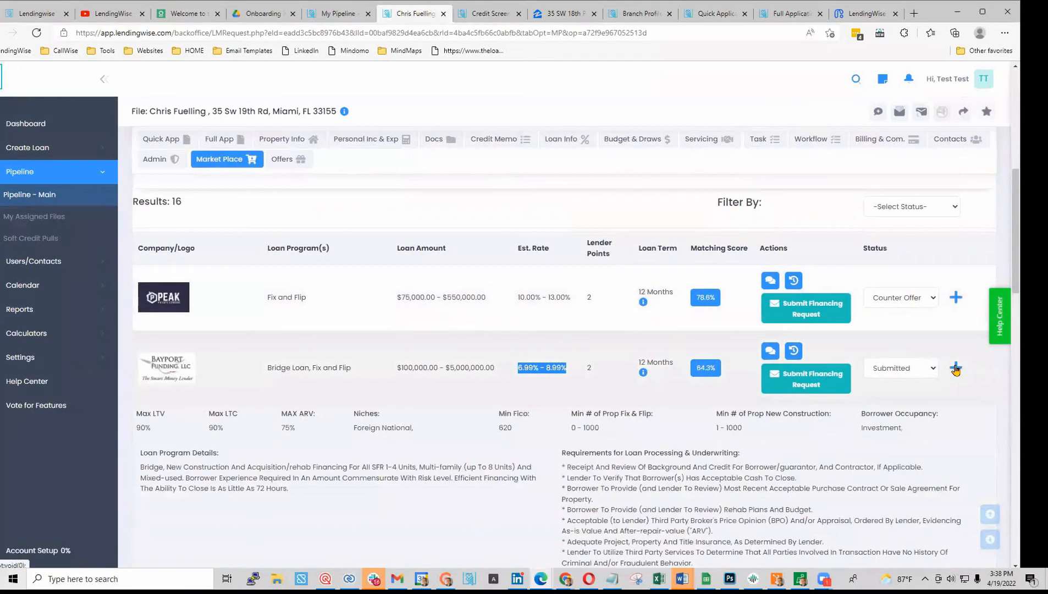
scroll(145, 348, "down", 3)
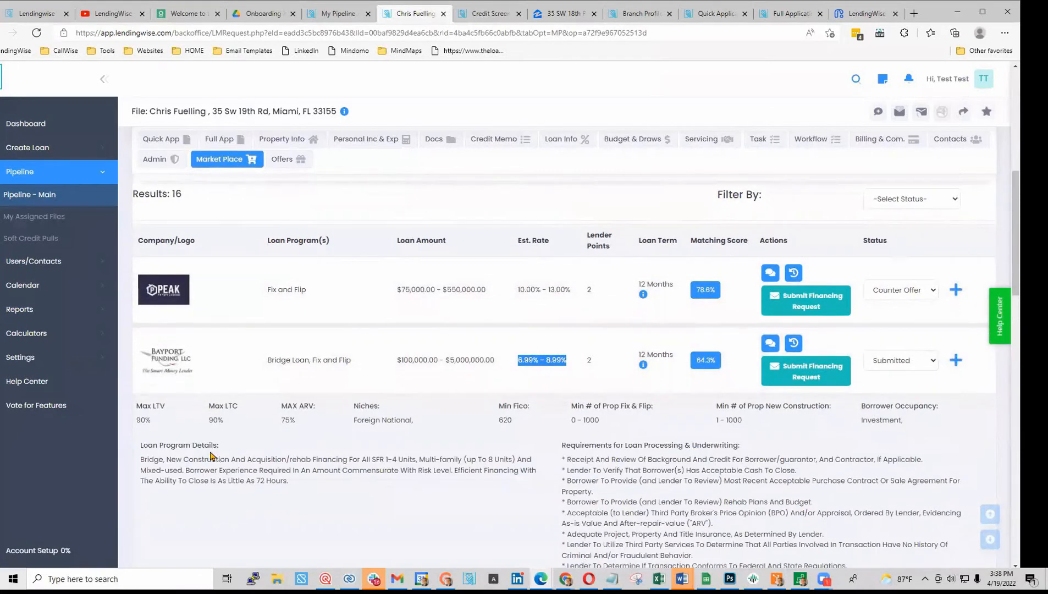
left_click_drag(141, 342, 285, 372)
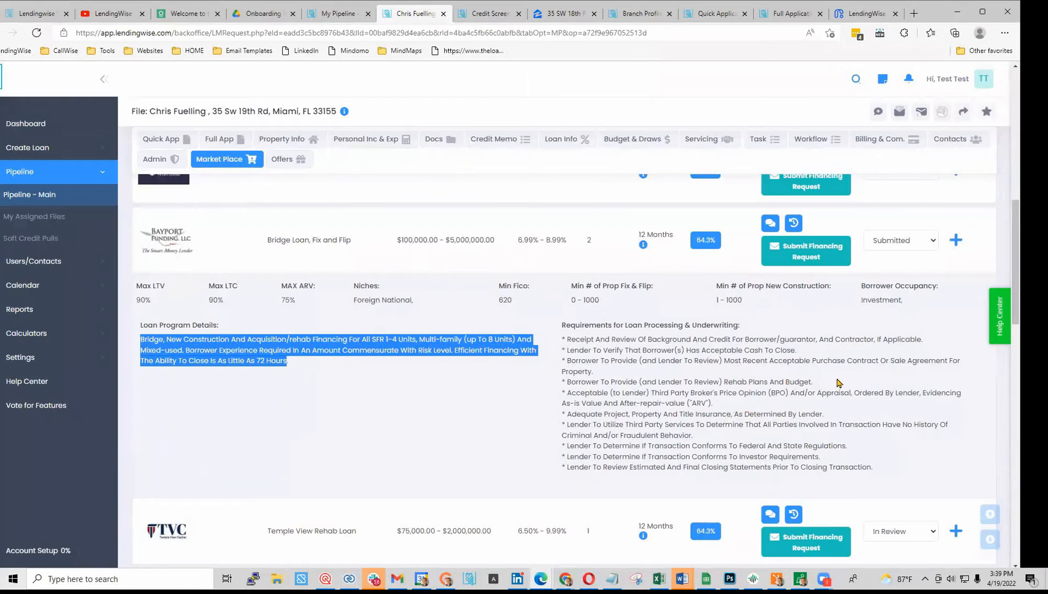
scroll(837, 383, "up", 2)
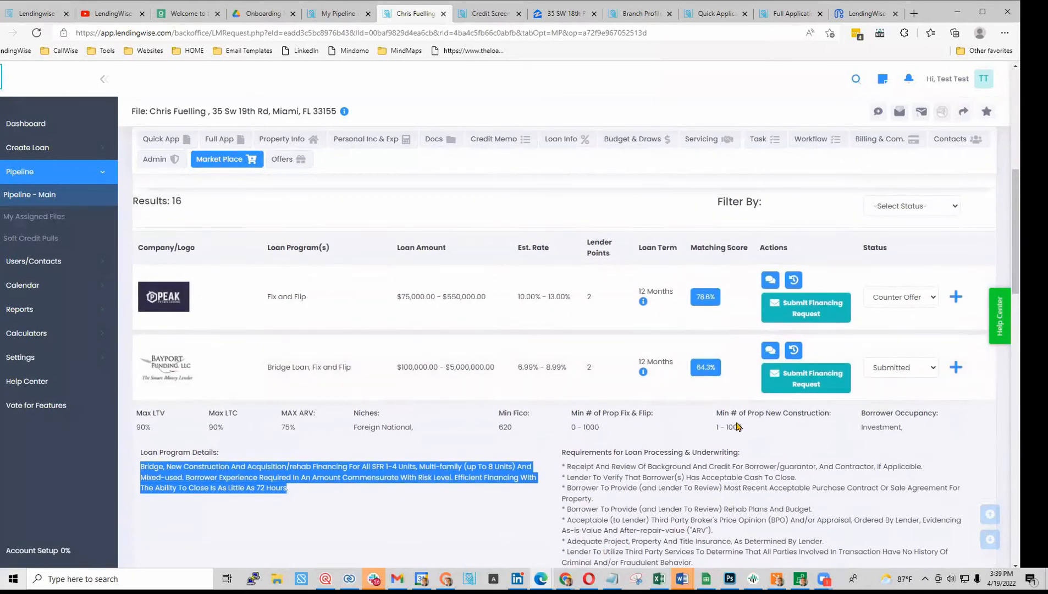
scroll(554, 370, "down", 8)
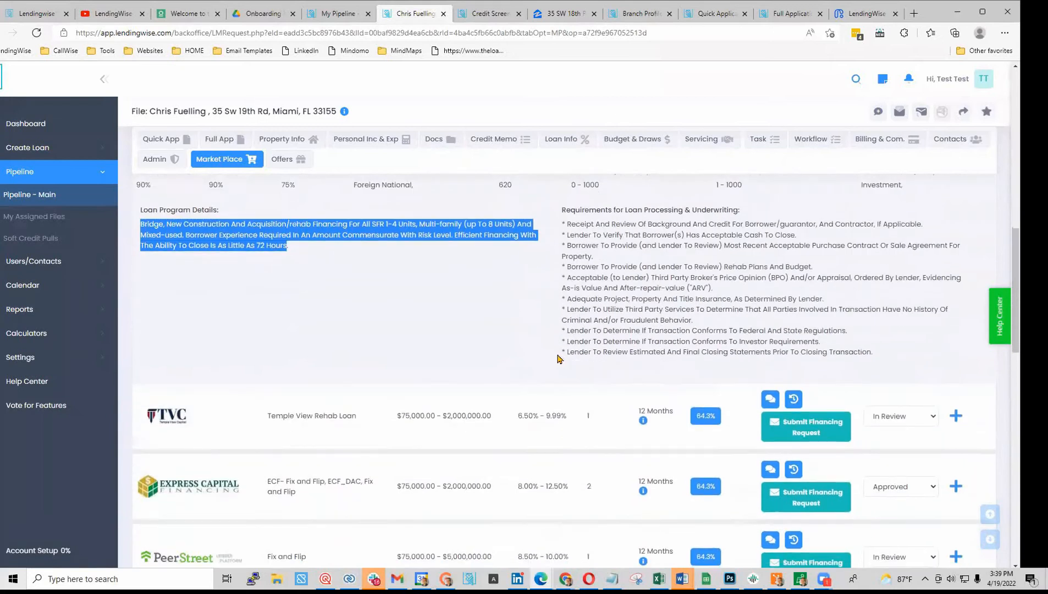
scroll(554, 370, "down", 12)
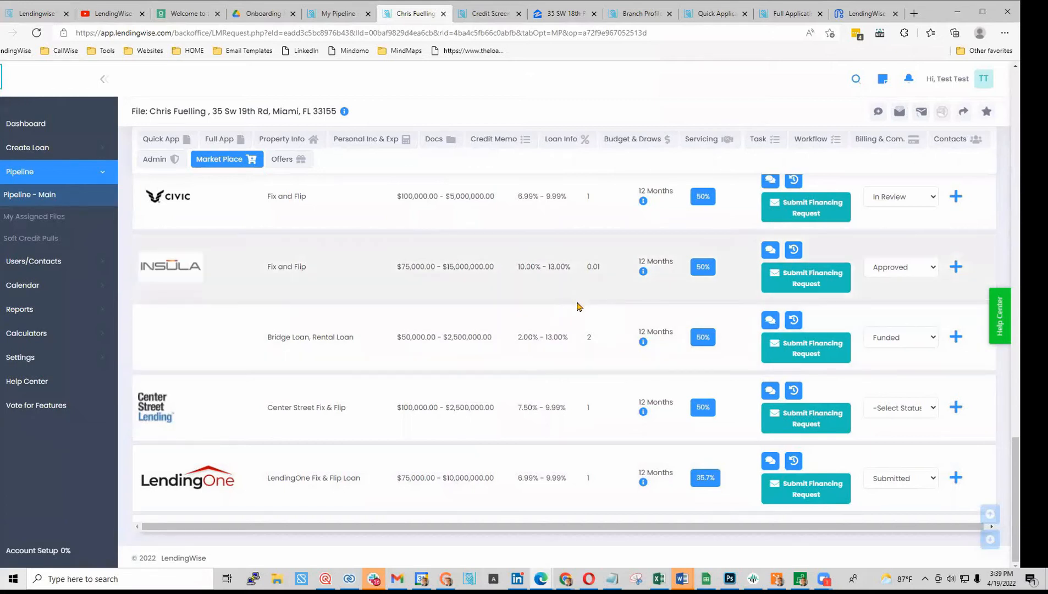
scroll(600, 319, "up", 4)
scroll(603, 329, "up", 4)
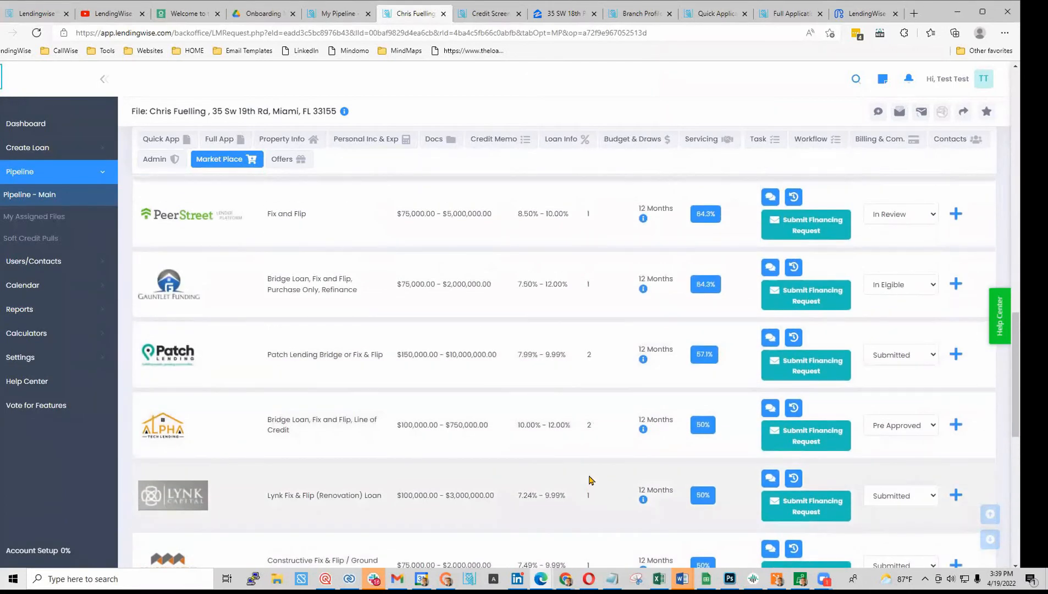
scroll(589, 480, "up", 4)
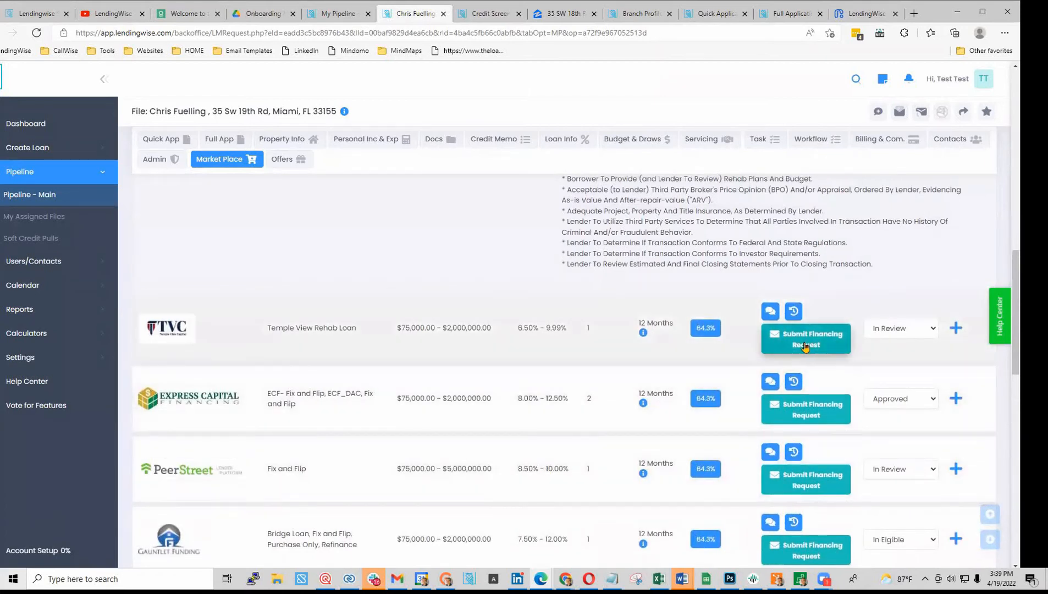
- Start a financing request to the TVC lender and check the notified employee and CC recipients
left_click(804, 345)
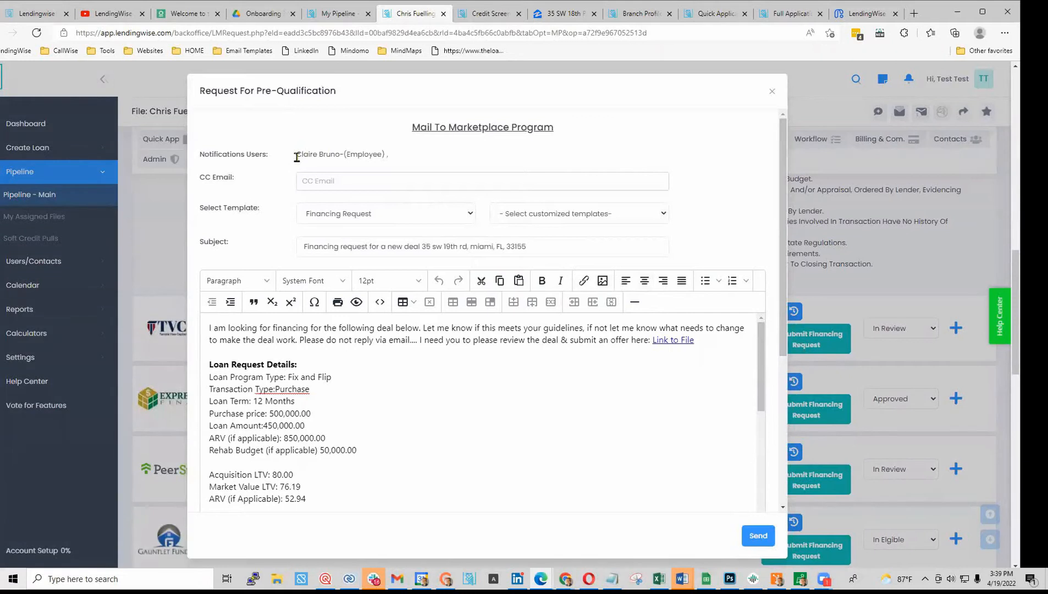
left_click_drag(297, 158, 388, 156)
left_click(345, 186)
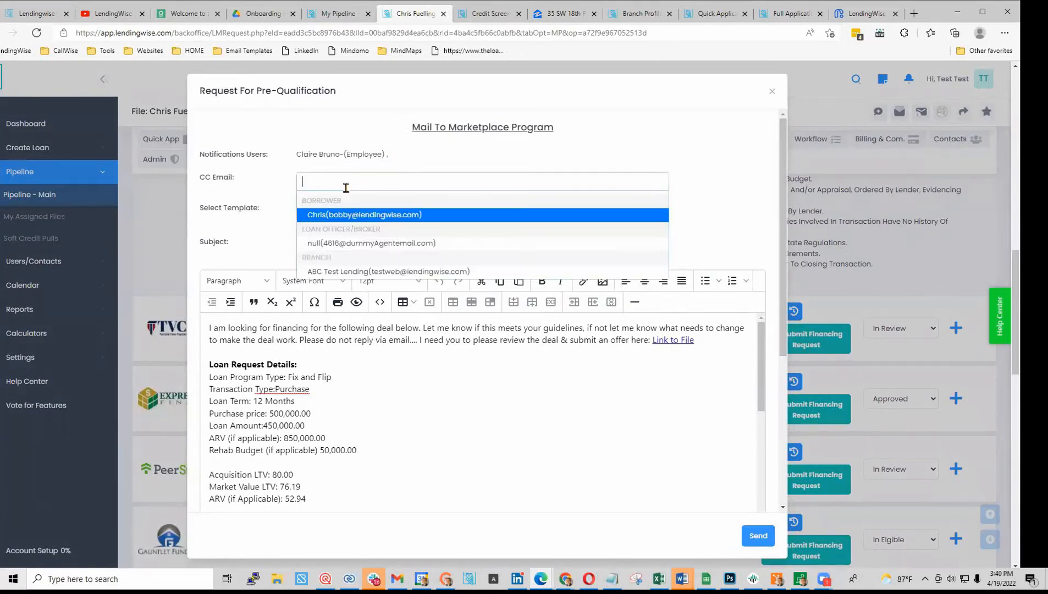
left_click(284, 182)
- Review the Financing Request email body, including the Acquisition and Market Value LTV figures
scroll(306, 420, "down", 3)
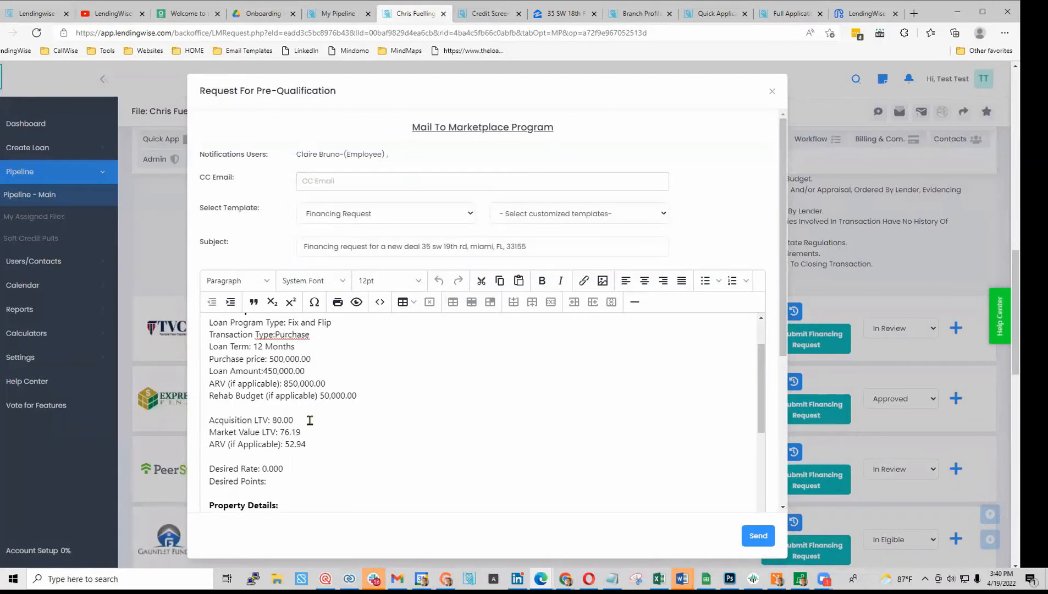
scroll(258, 437, "down", 1)
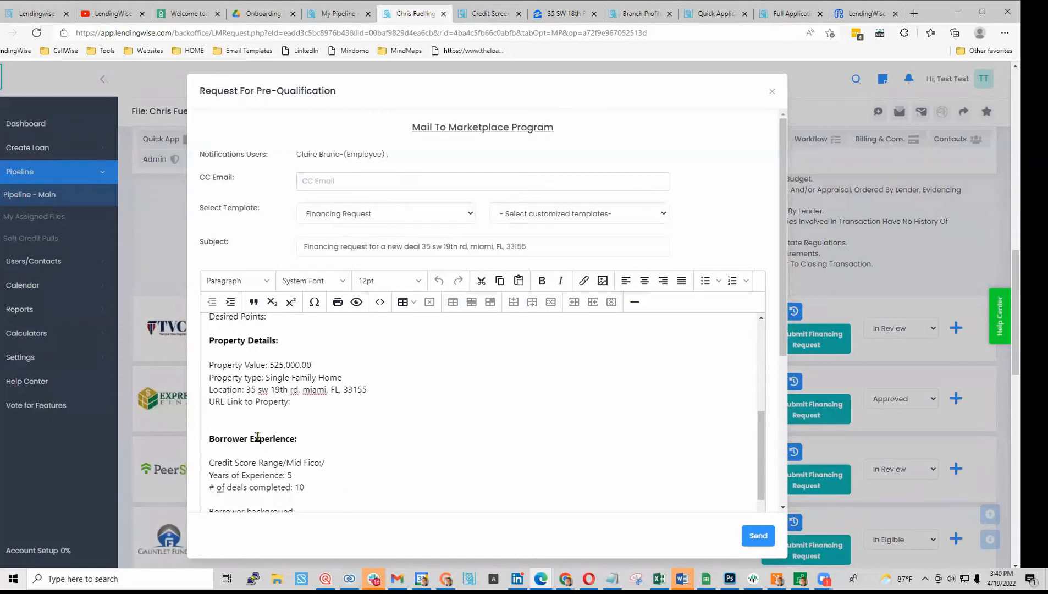
scroll(257, 438, "down", 1)
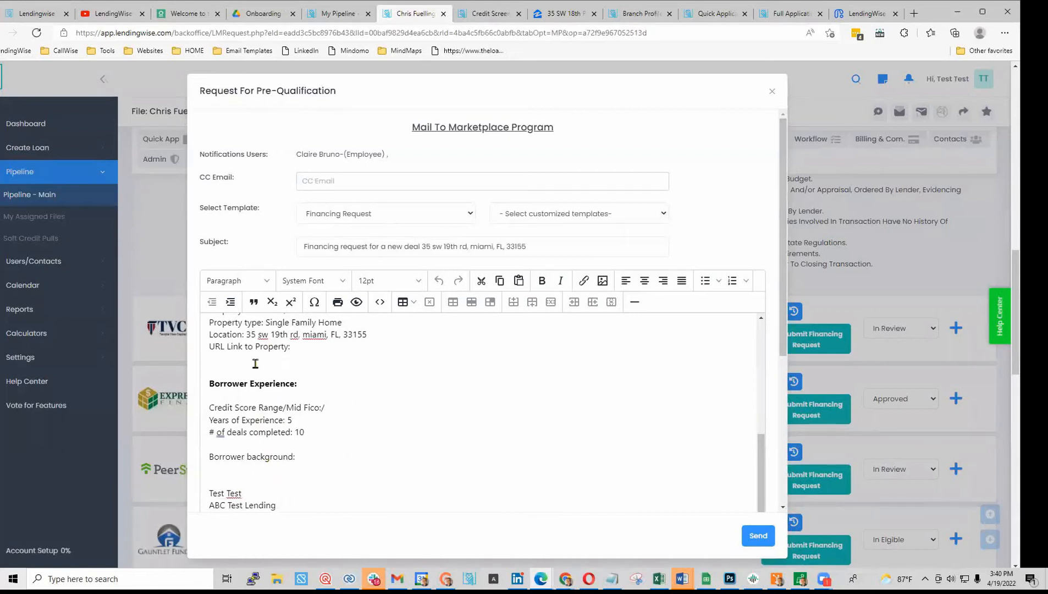
scroll(277, 424, "up", 2)
scroll(256, 370, "up", 1)
scroll(302, 421, "up", 1)
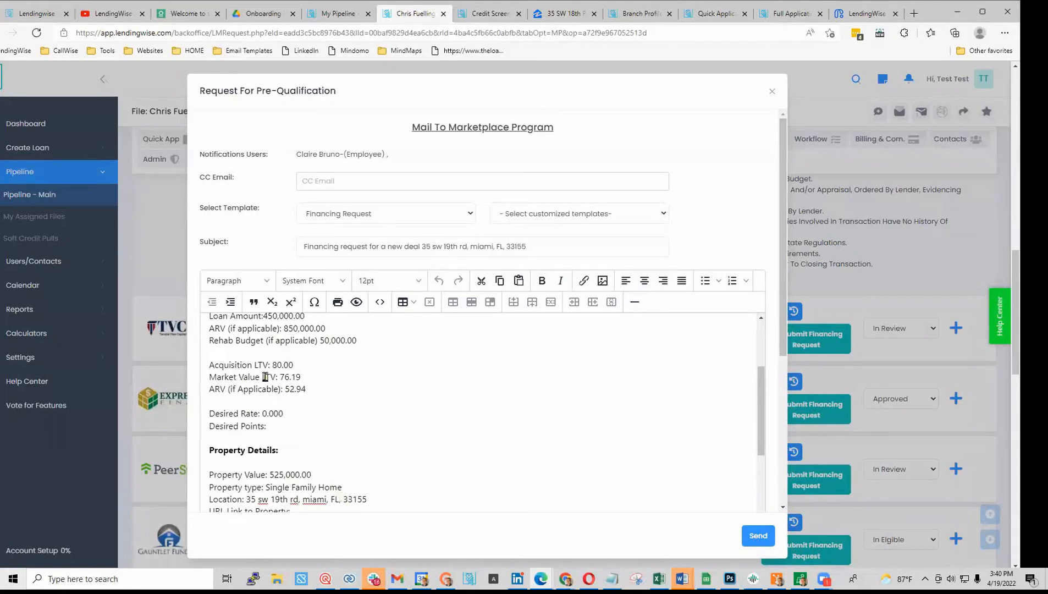
left_click_drag(273, 366, 302, 376)
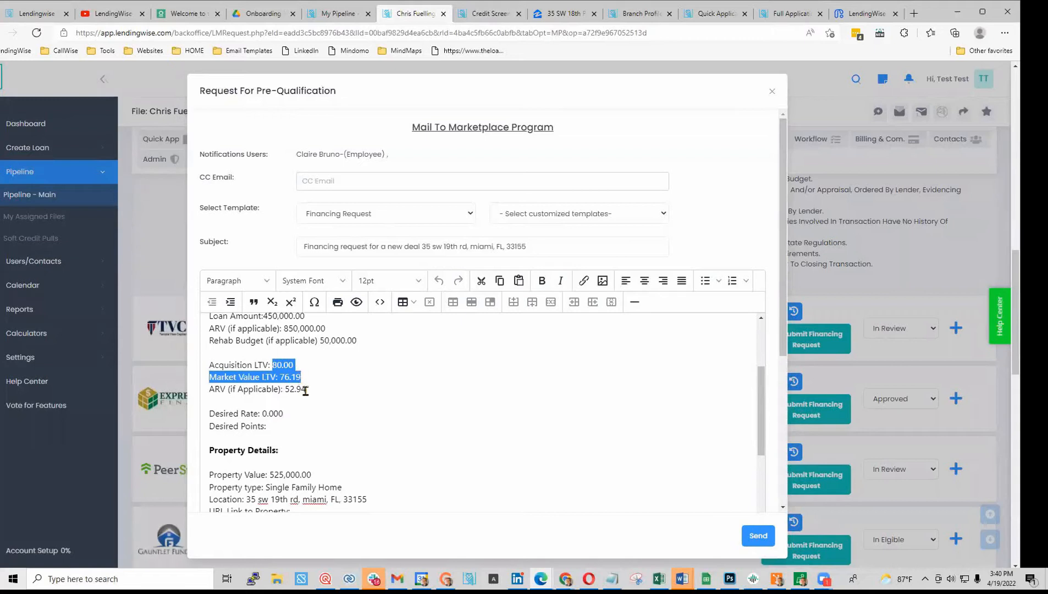
left_click(306, 390)
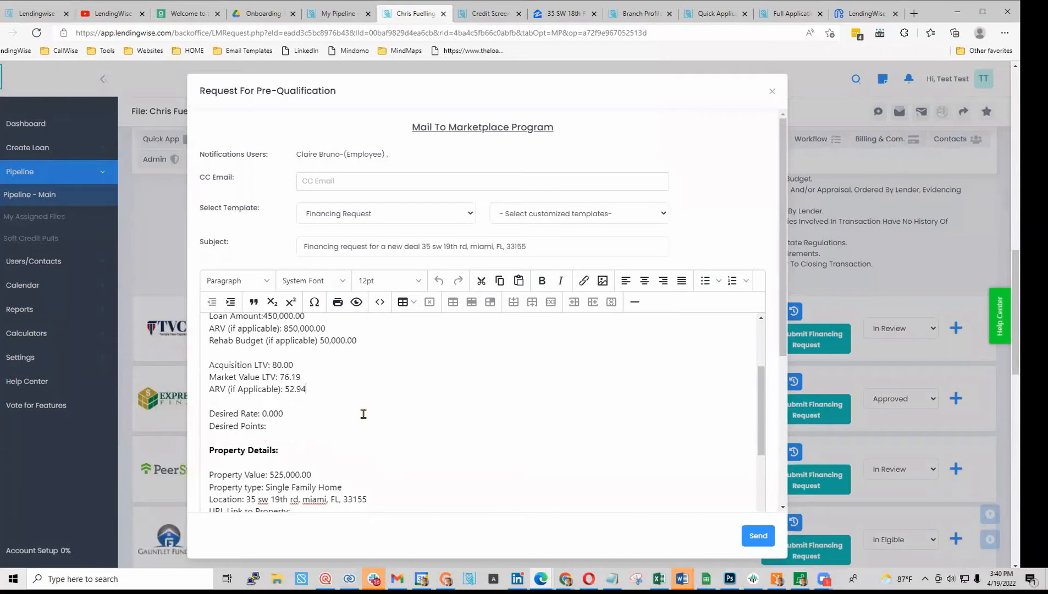
scroll(383, 420, "up", 1)
scroll(383, 421, "up", 1)
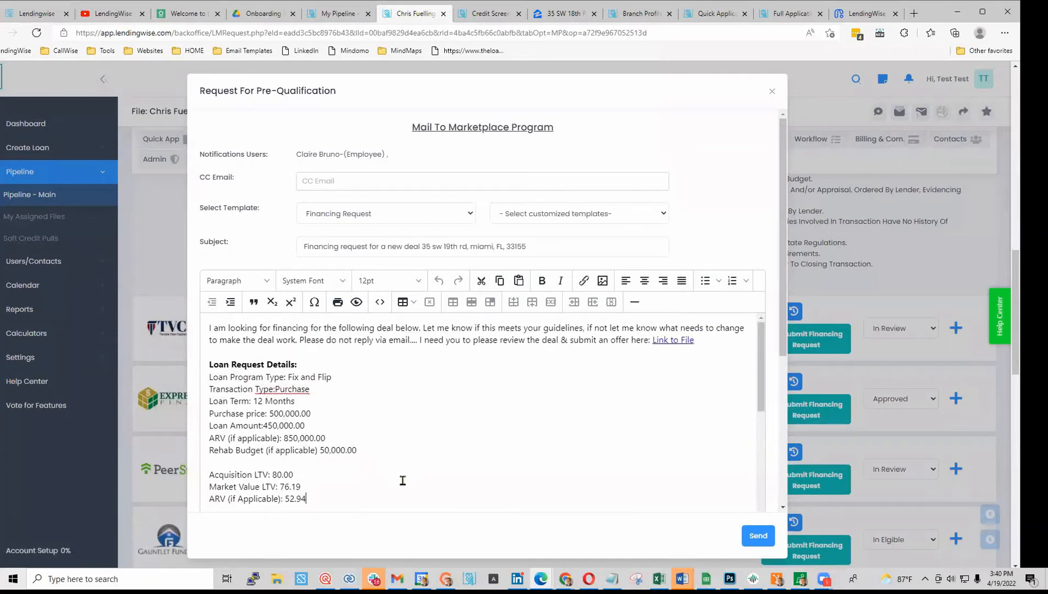
- Browse the standard and customized email template lists, keeping the Financing Request template
left_click(469, 219)
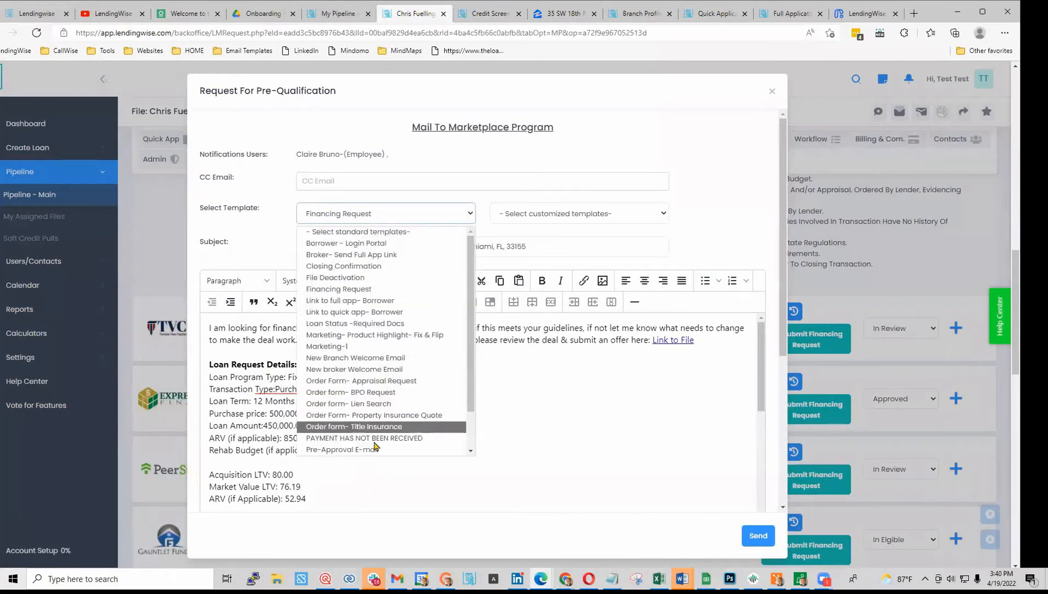
scroll(365, 385, "down", 1)
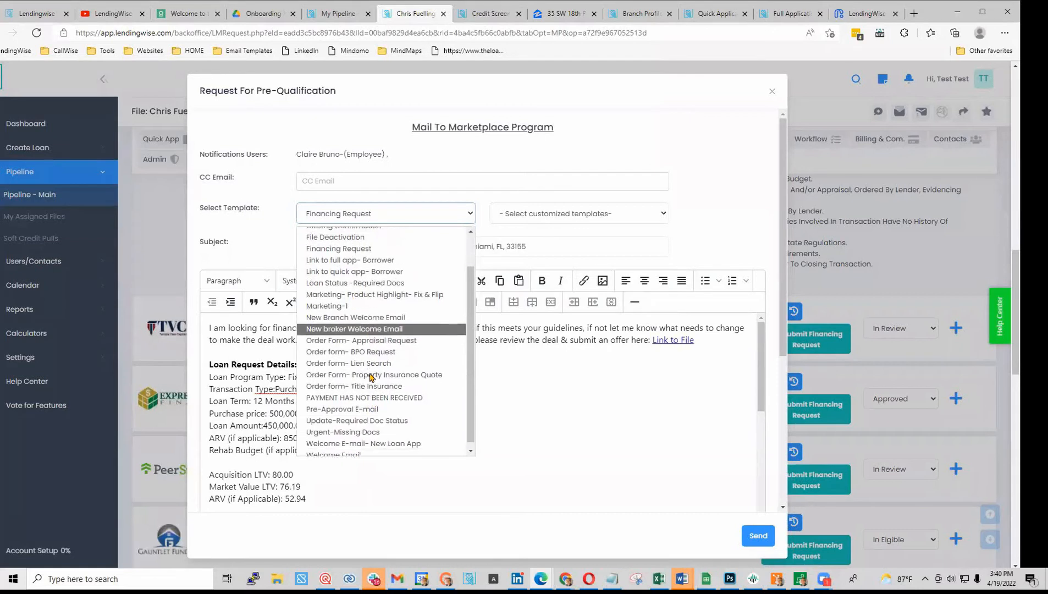
scroll(367, 395, "up", 1)
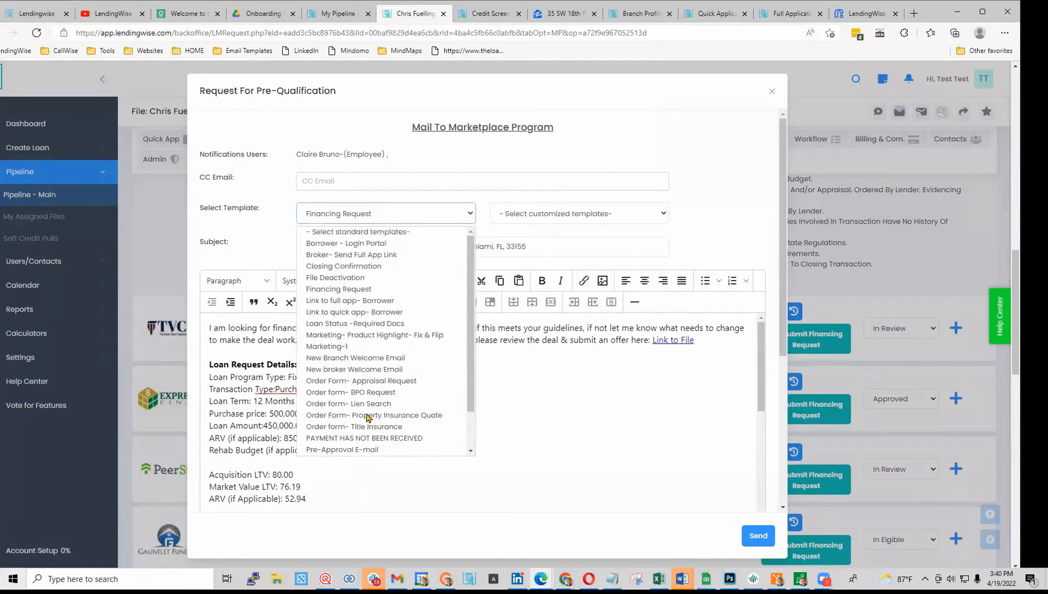
scroll(364, 349, "down", 1)
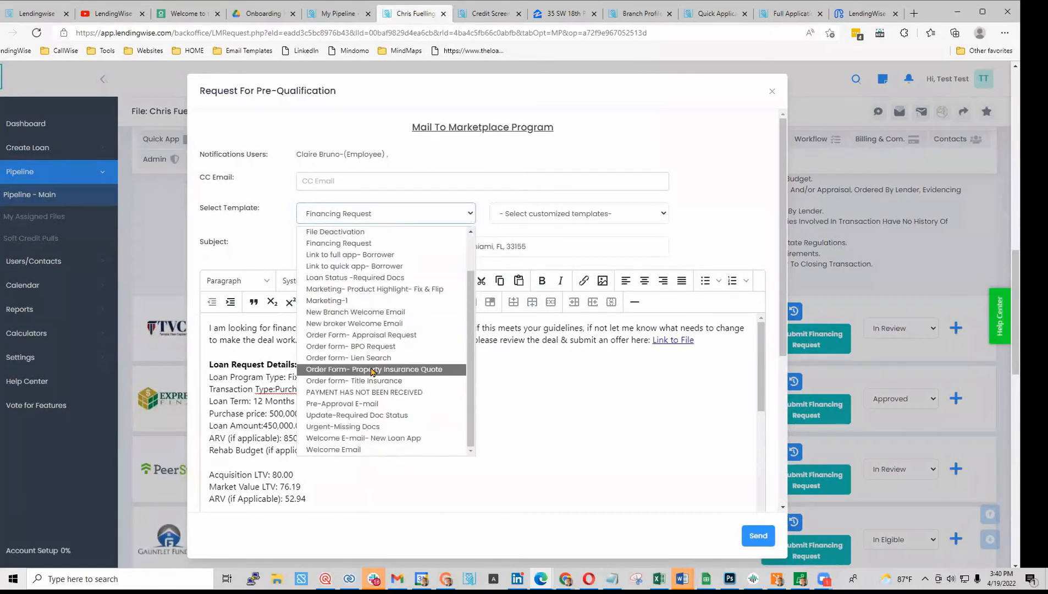
scroll(383, 415, "up", 1)
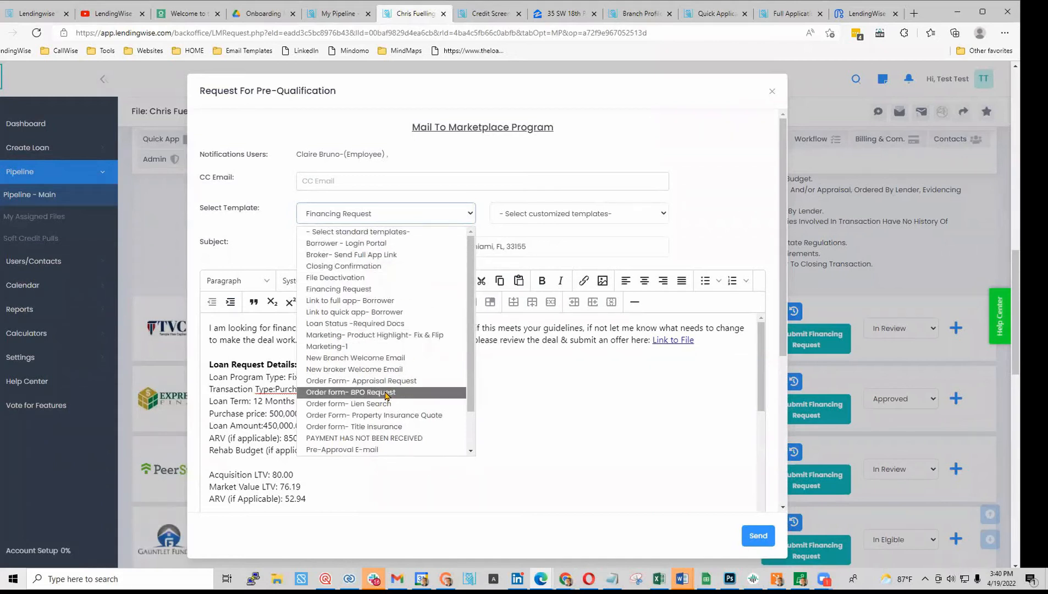
scroll(385, 401, "down", 2)
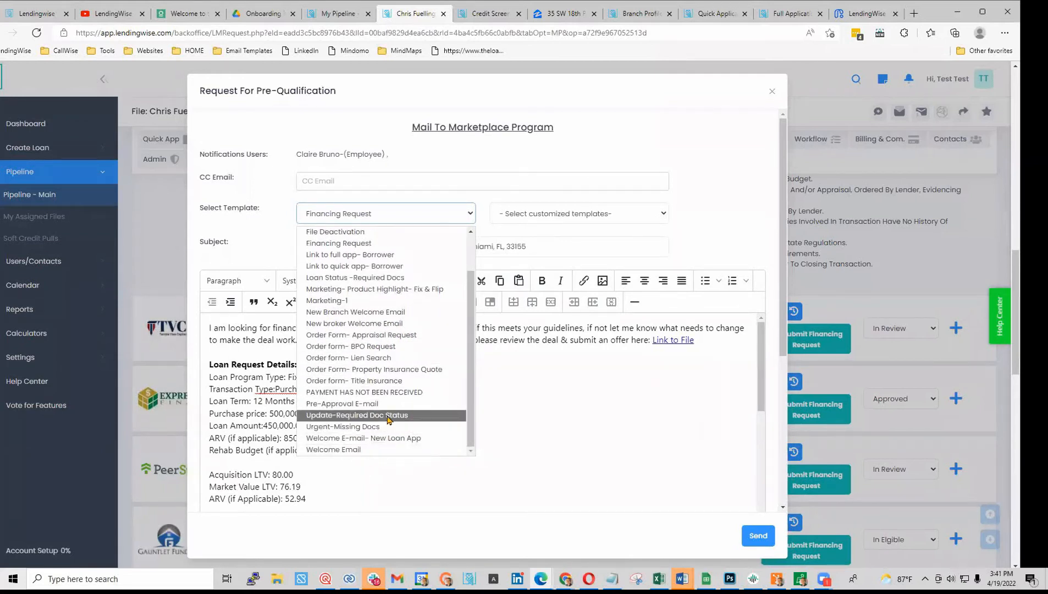
left_click(562, 220)
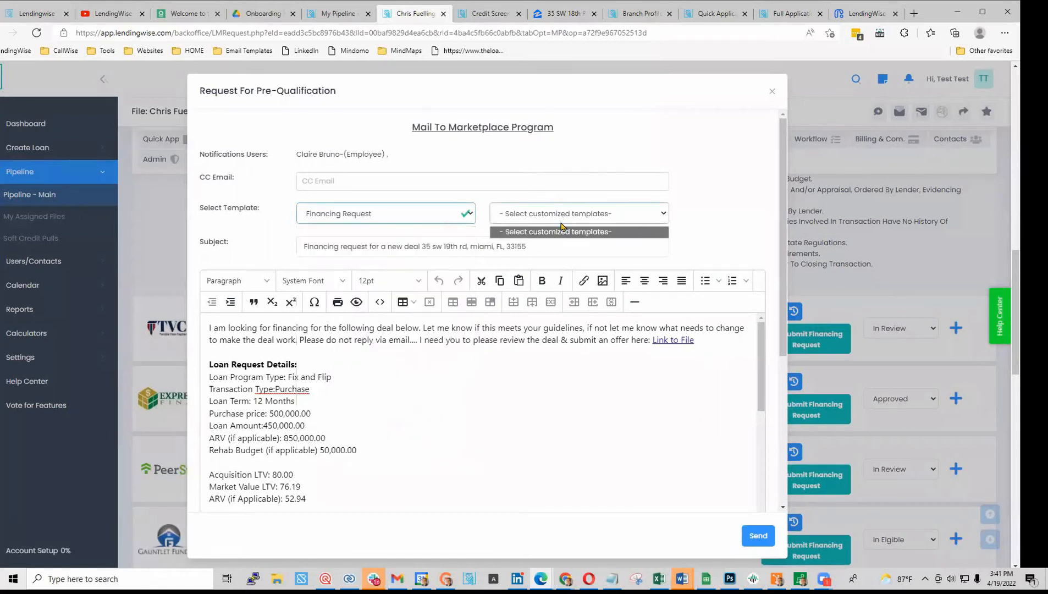
left_click(442, 396)
- Scroll through the draft and select part of the Link to File text
scroll(443, 409, "down", 1)
scroll(443, 414, "down", 4)
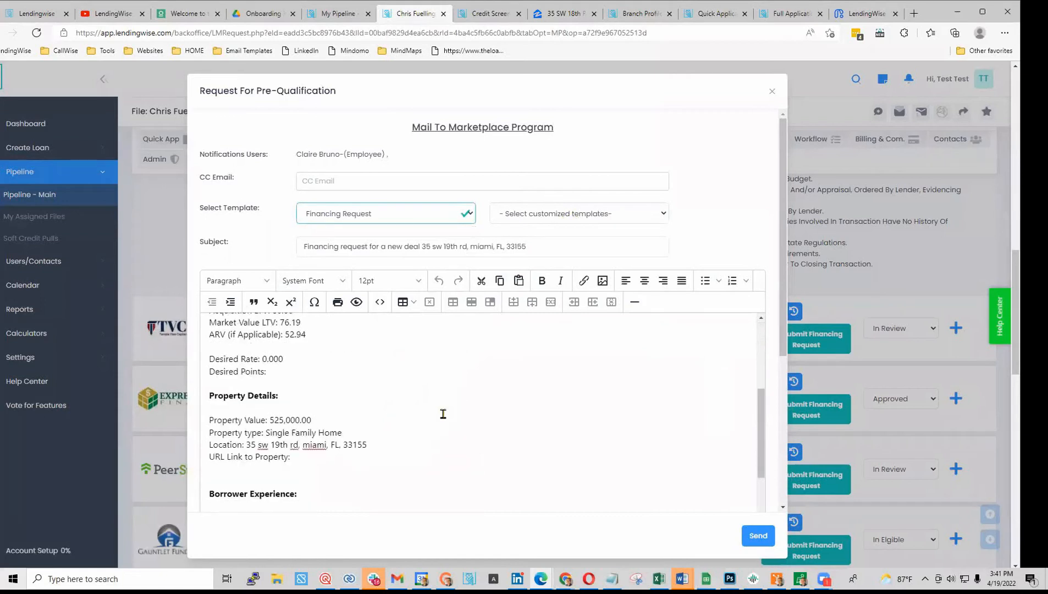
scroll(586, 384, "up", 5)
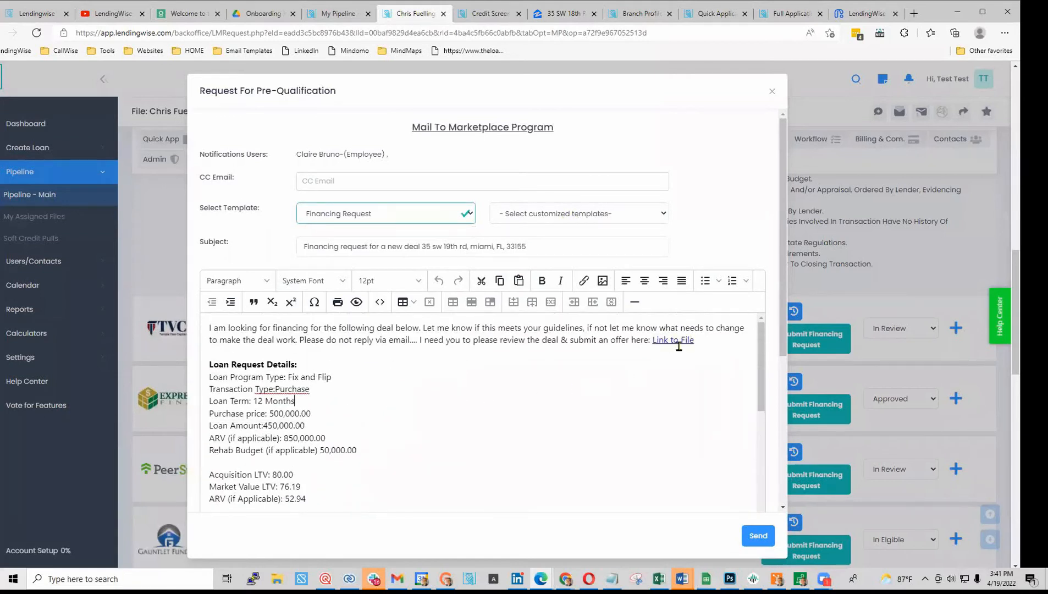
left_click(675, 341)
double_click(675, 341)
right_click(675, 341)
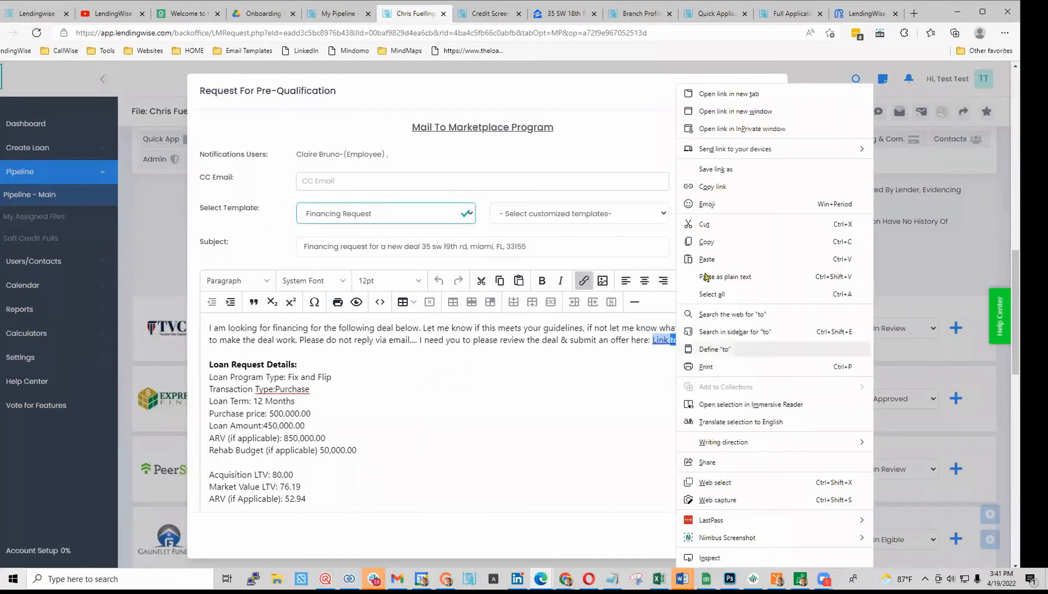
left_click(737, 94)
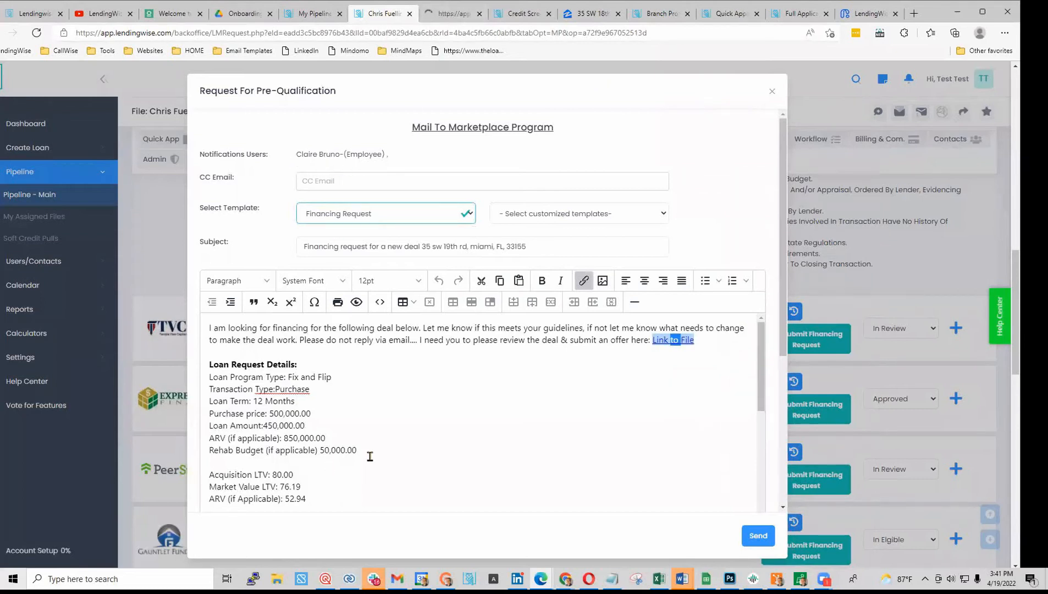
left_click(455, 17)
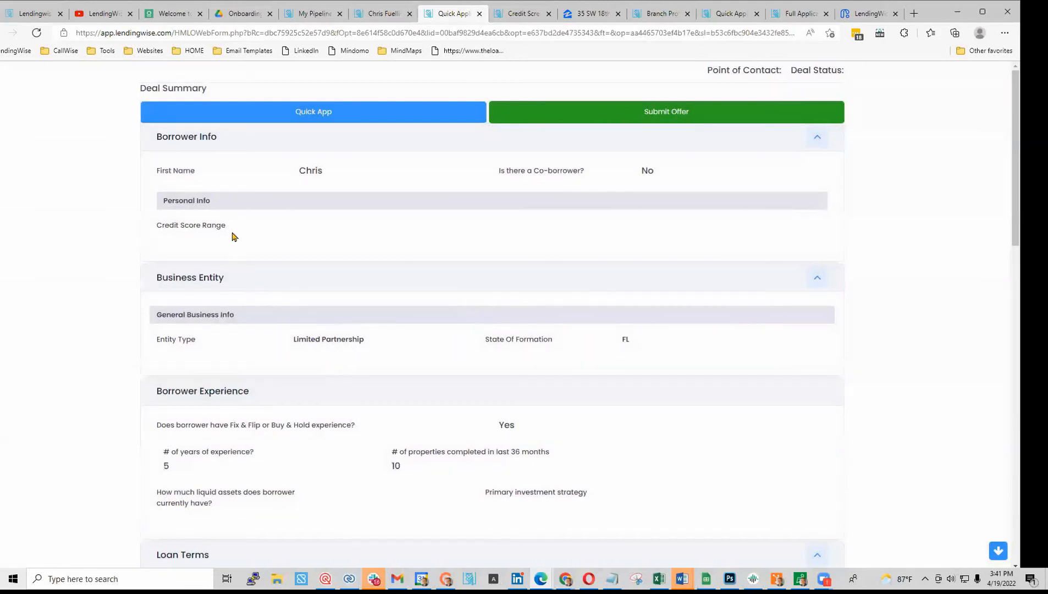
left_click_drag(157, 171, 325, 188)
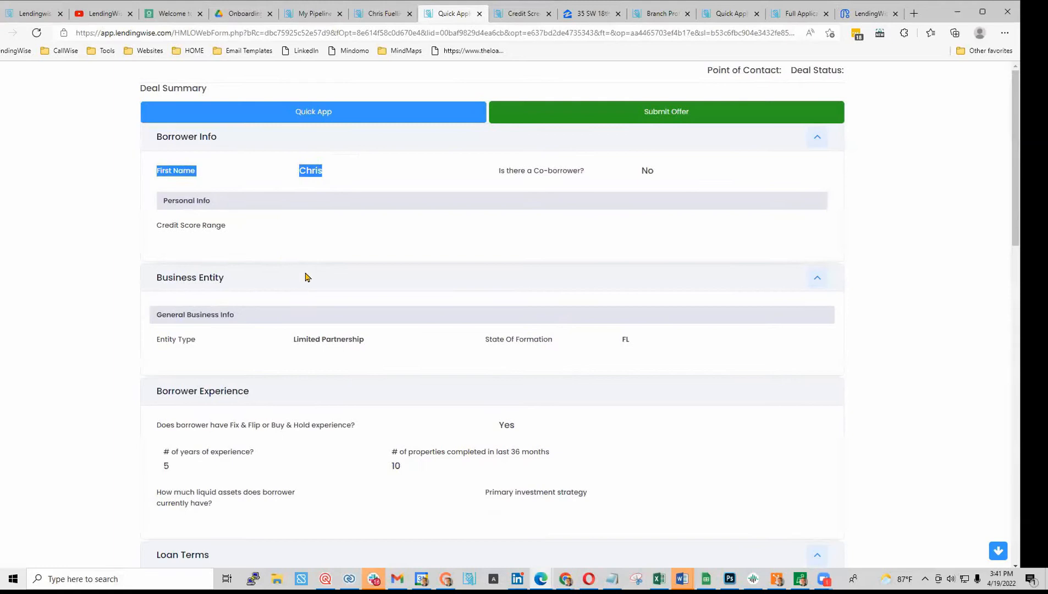
scroll(372, 377, "down", 2)
scroll(373, 378, "down", 3)
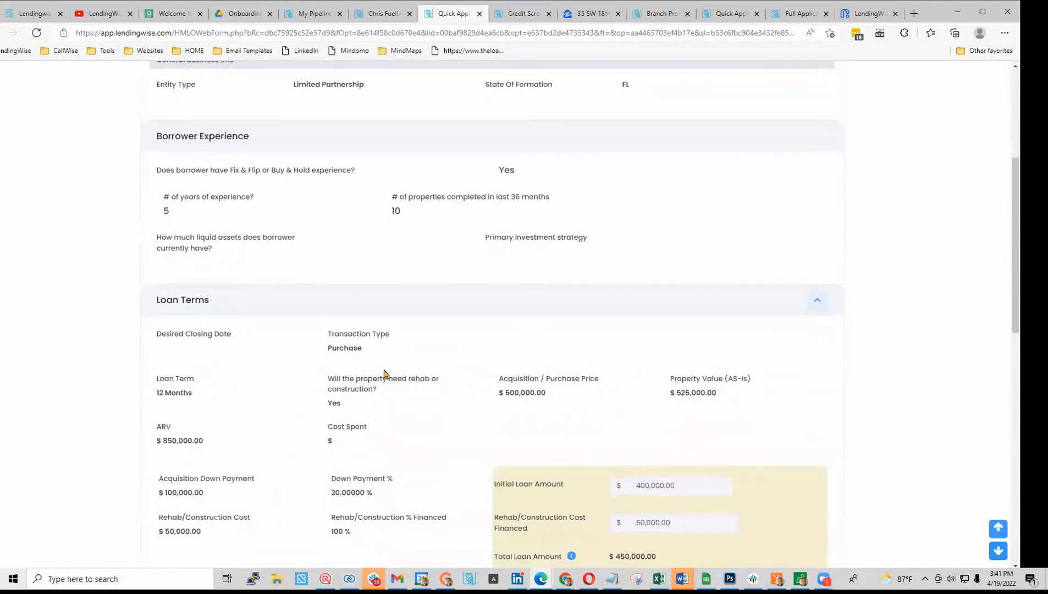
scroll(384, 373, "down", 2)
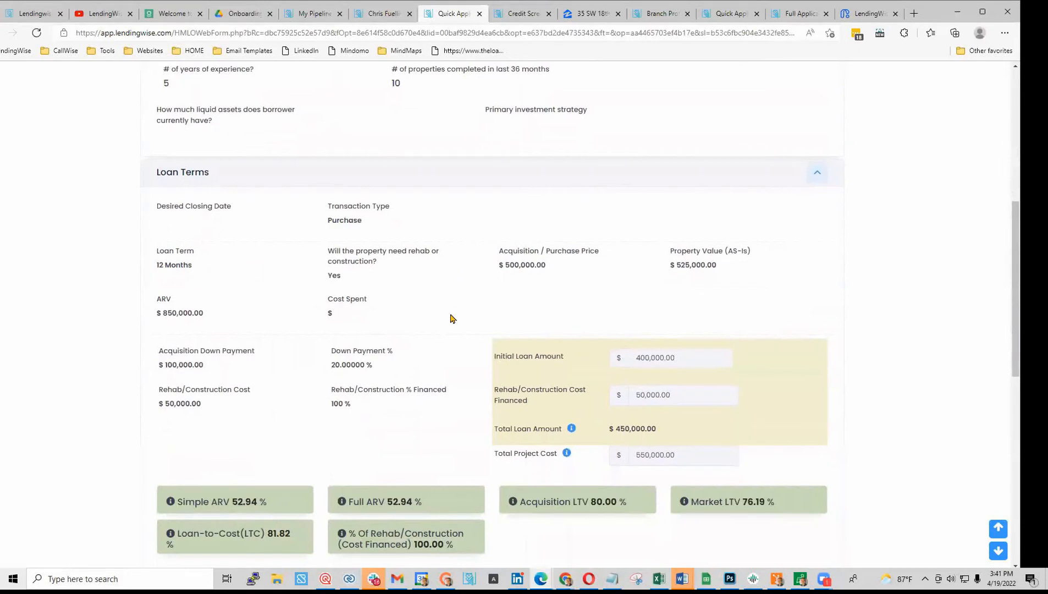
scroll(450, 318, "down", 2)
scroll(451, 320, "up", 4)
scroll(451, 323, "down", 4)
scroll(451, 323, "down", 4)
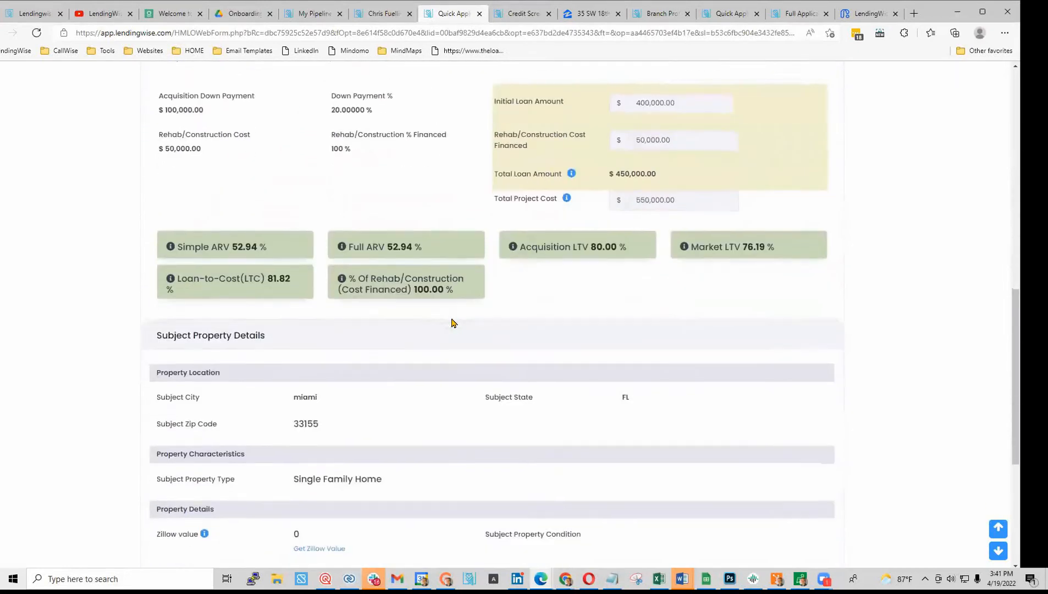
left_click_drag(291, 300, 322, 300)
scroll(348, 401, "down", 3)
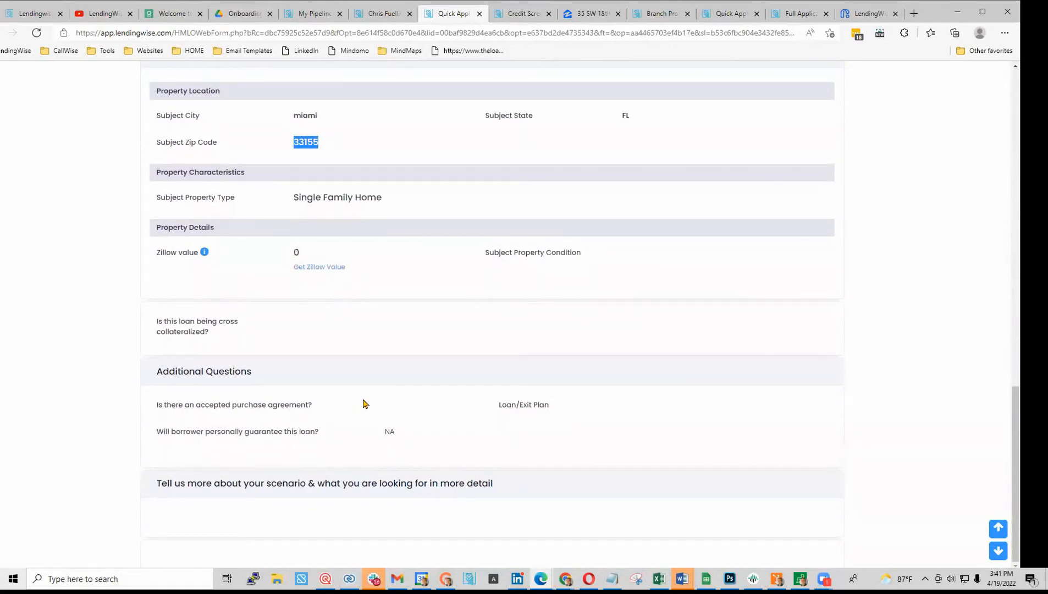
scroll(363, 404, "up", 15)
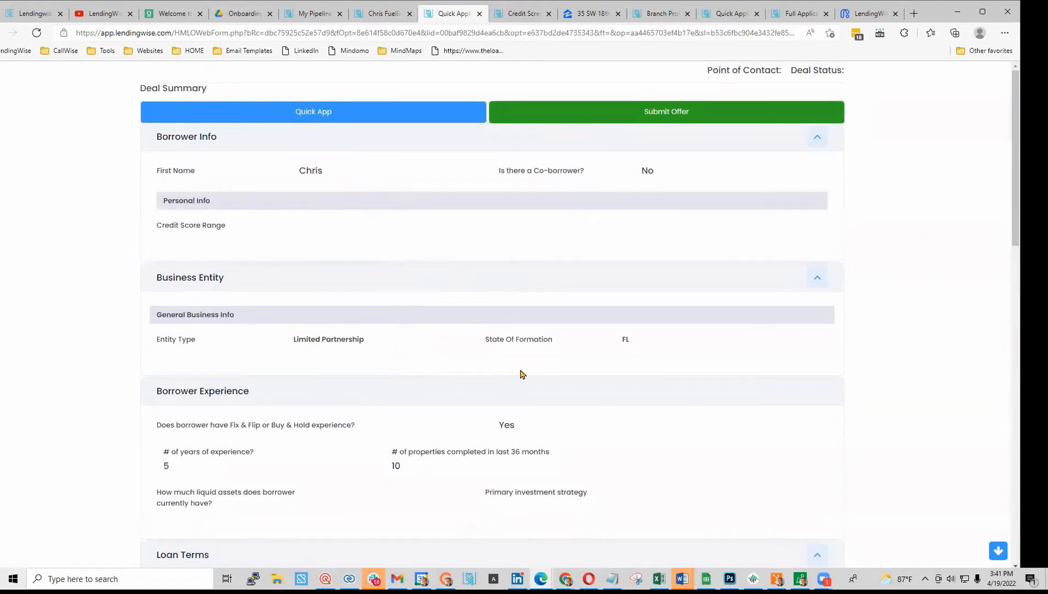
- Open the Submit Offer form and look through its fields, cancelling a term sheet upload
left_click(594, 116)
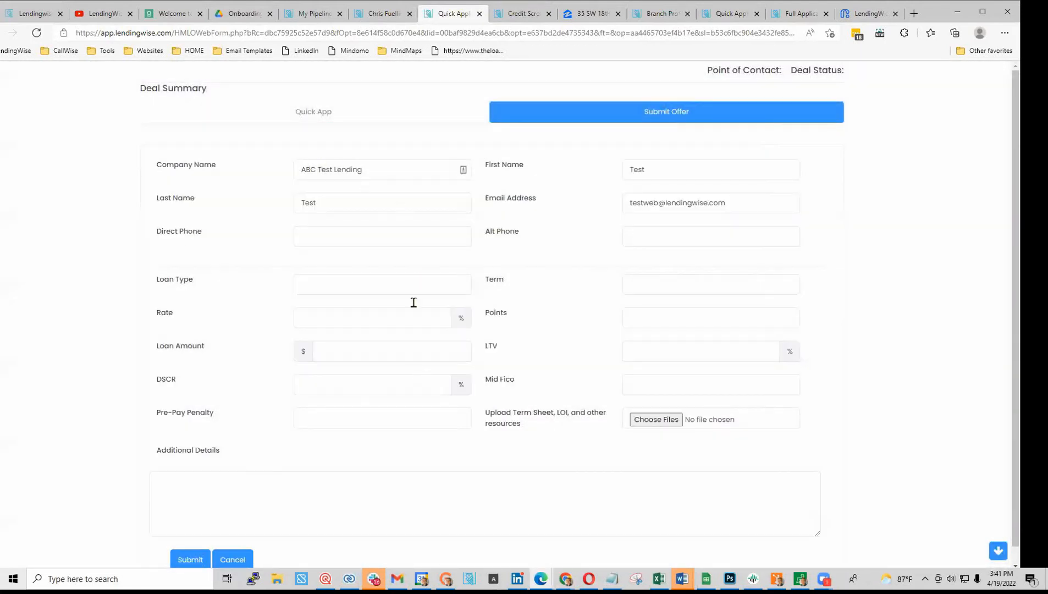
left_click_drag(395, 171, 283, 175)
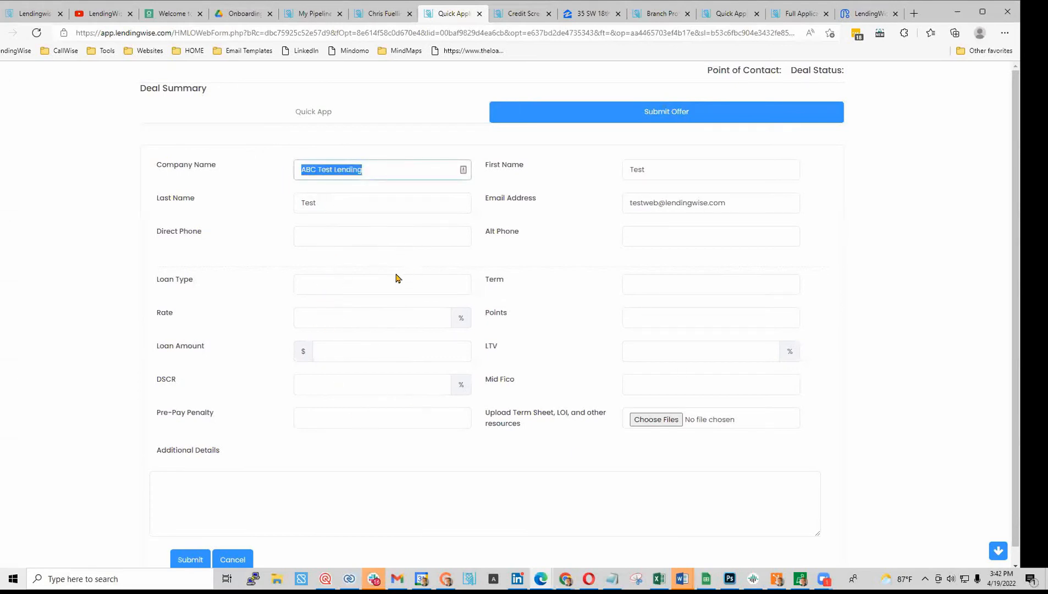
left_click(688, 290)
key("Tab")
left_click(692, 360)
left_click(692, 384)
left_click(660, 420)
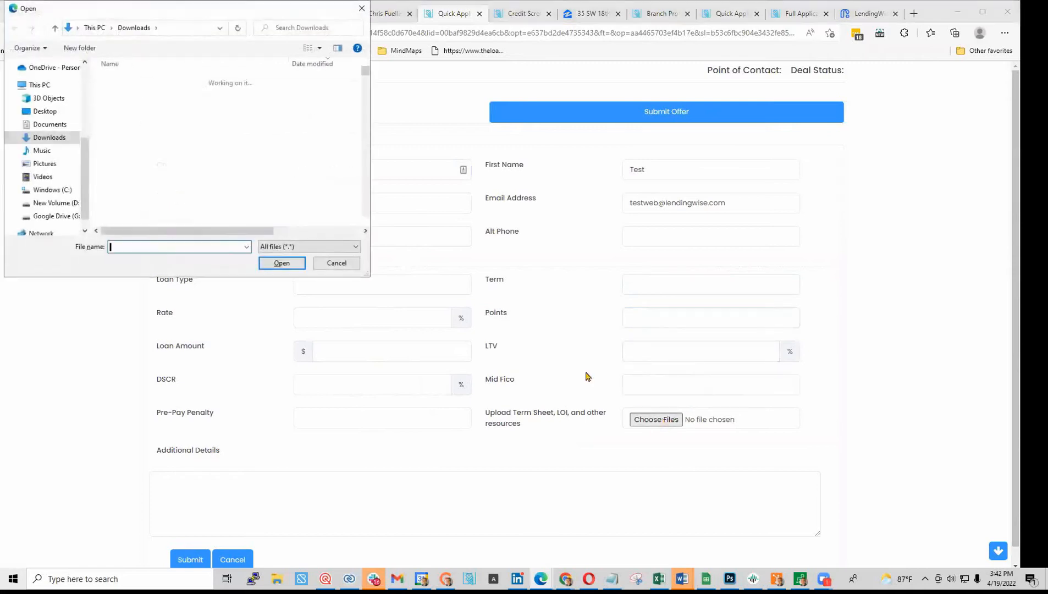
left_click(337, 264)
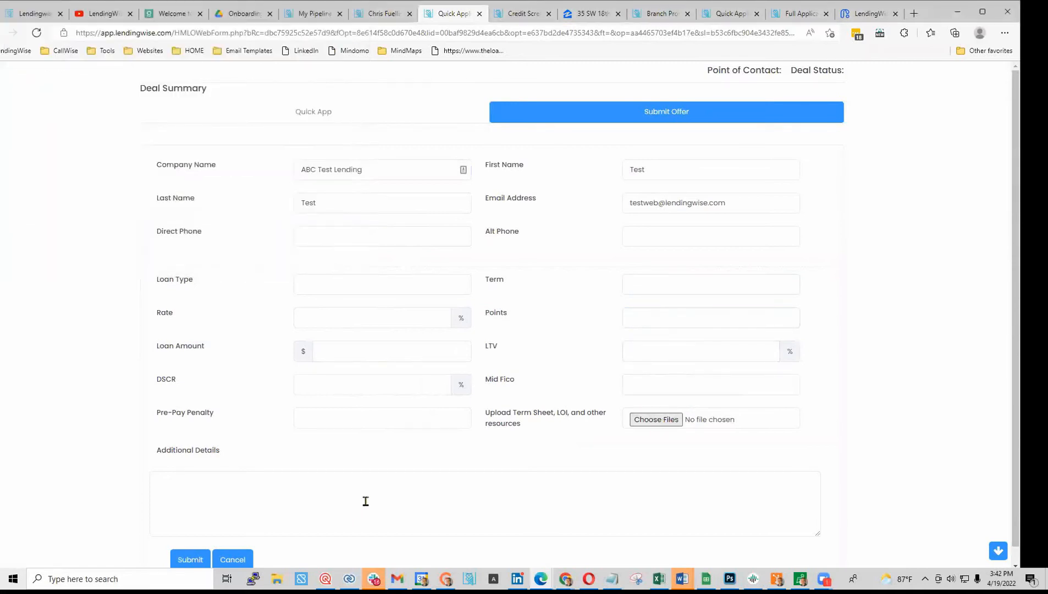
- Enter company Temple View plus the contact's first and last name, e-mail and direct phone
left_click_drag(377, 169, 155, 175)
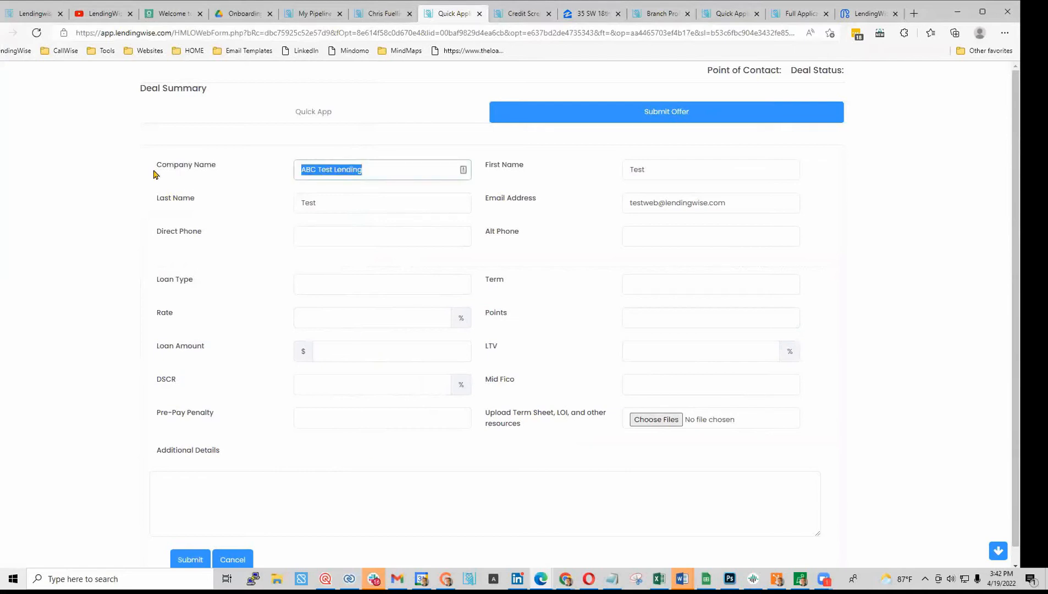
type("T")
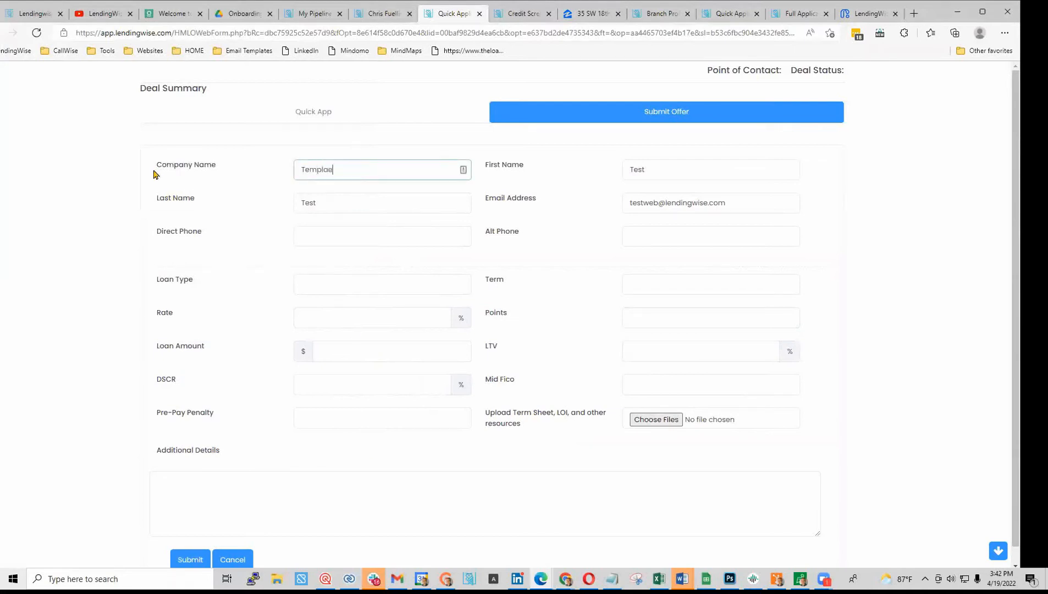
type("emple View")
key("Tab")
type("Clire")
key("Tab")
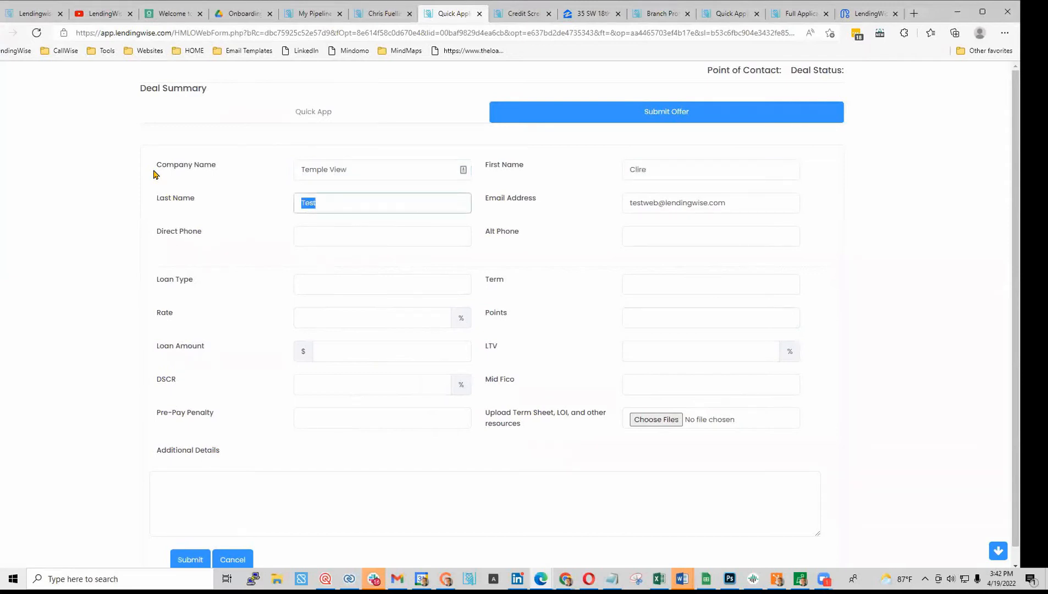
type("T")
left_click_drag(729, 203, 625, 208)
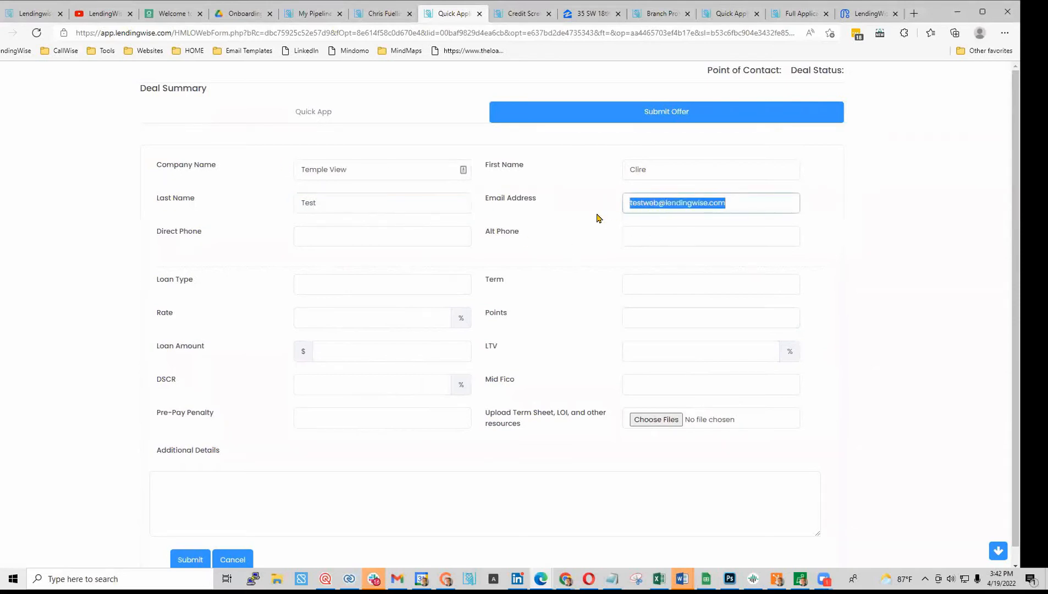
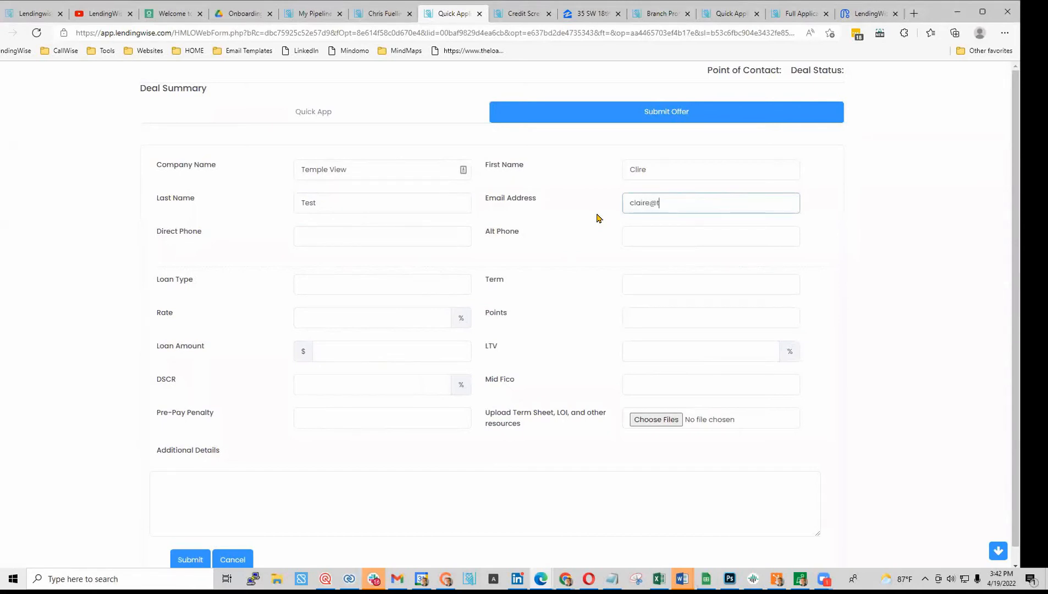
key("Tab")
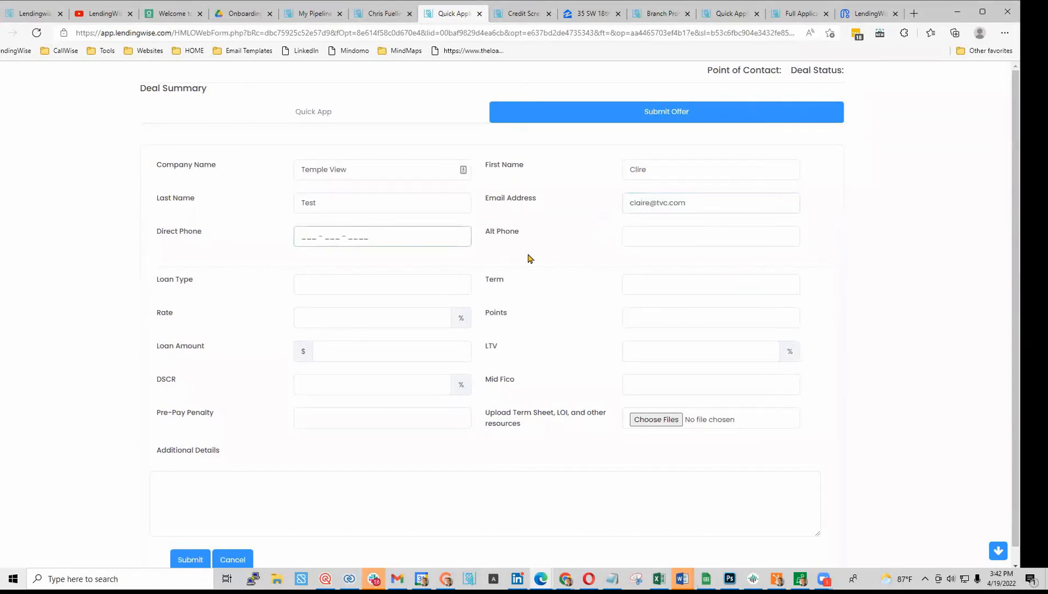
type("555 - 555 - 5555")
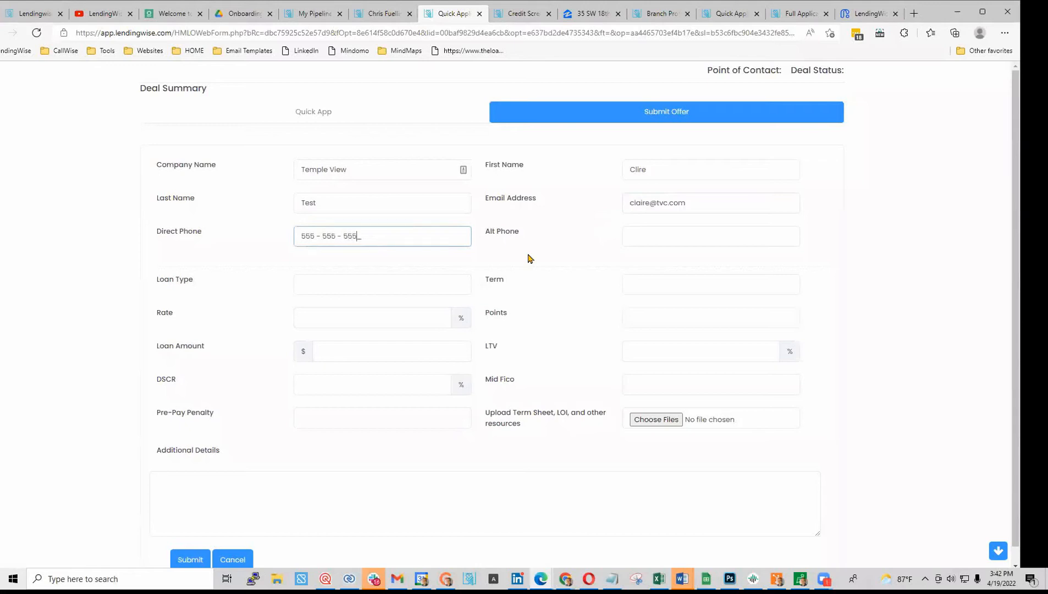
left_click(638, 169)
left_click(666, 187)
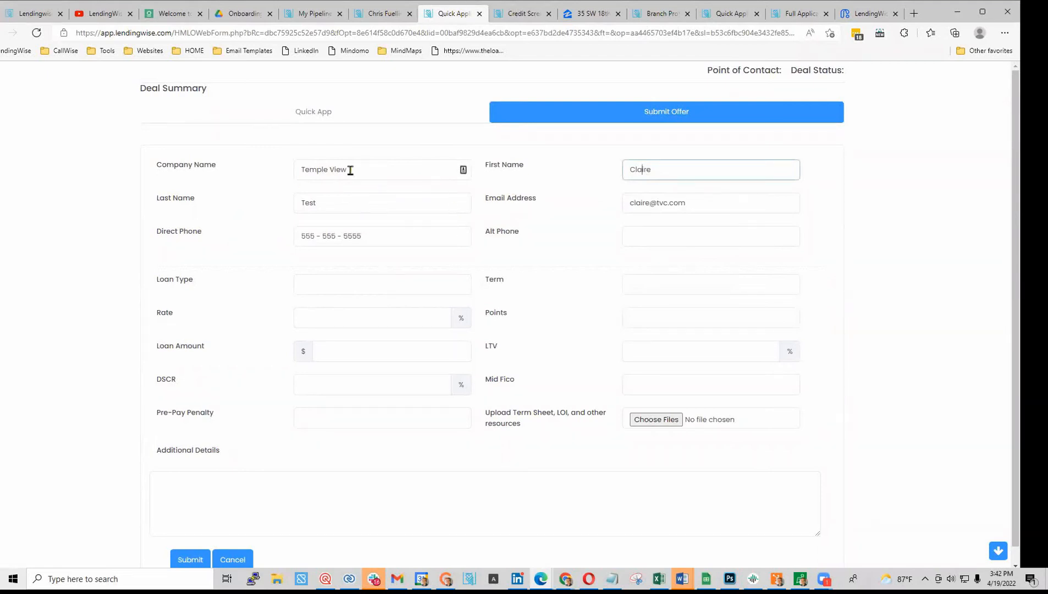
- Fill the offer terms: bridge loan, 12-month term, 10% rate, 2 points, 350,000.00, 75% LTV, 680 FICO
left_click(343, 286)
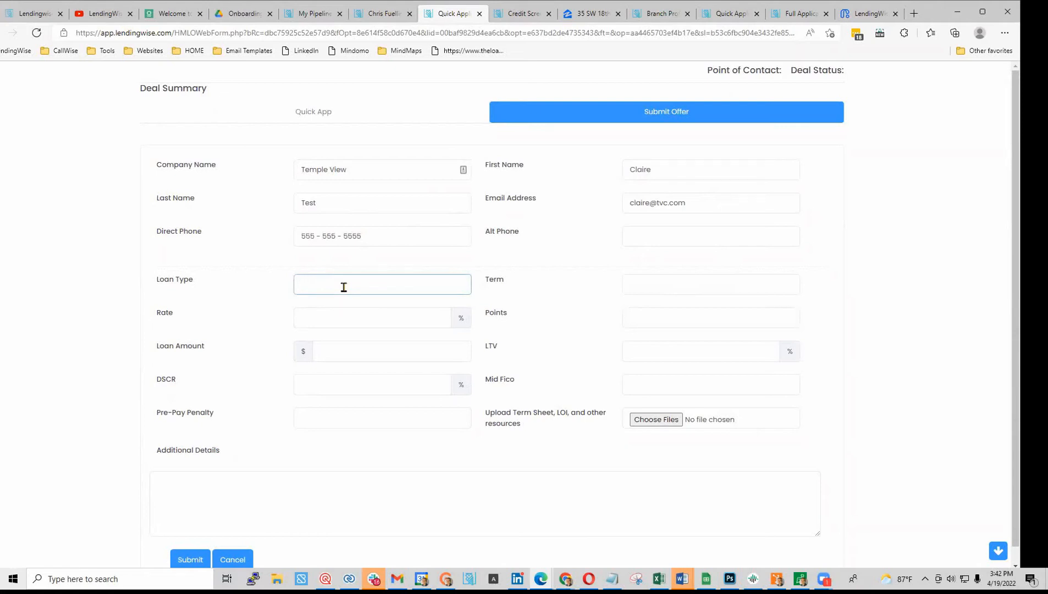
type("bridge")
key("Tab")
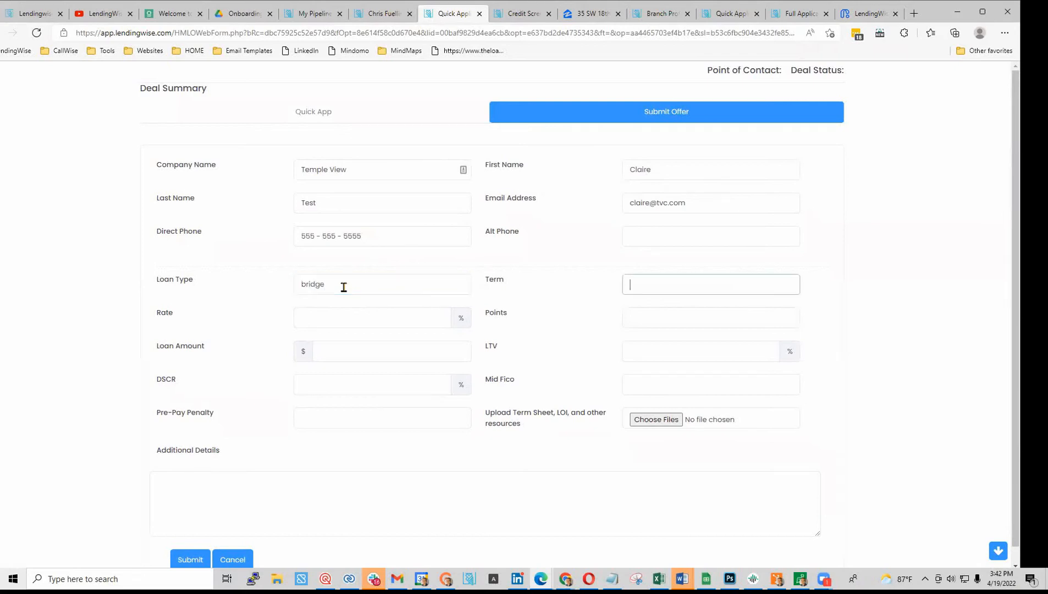
left_click(343, 287)
left_click(335, 322)
type("10")
left_click(684, 321)
type("2")
left_click(340, 348)
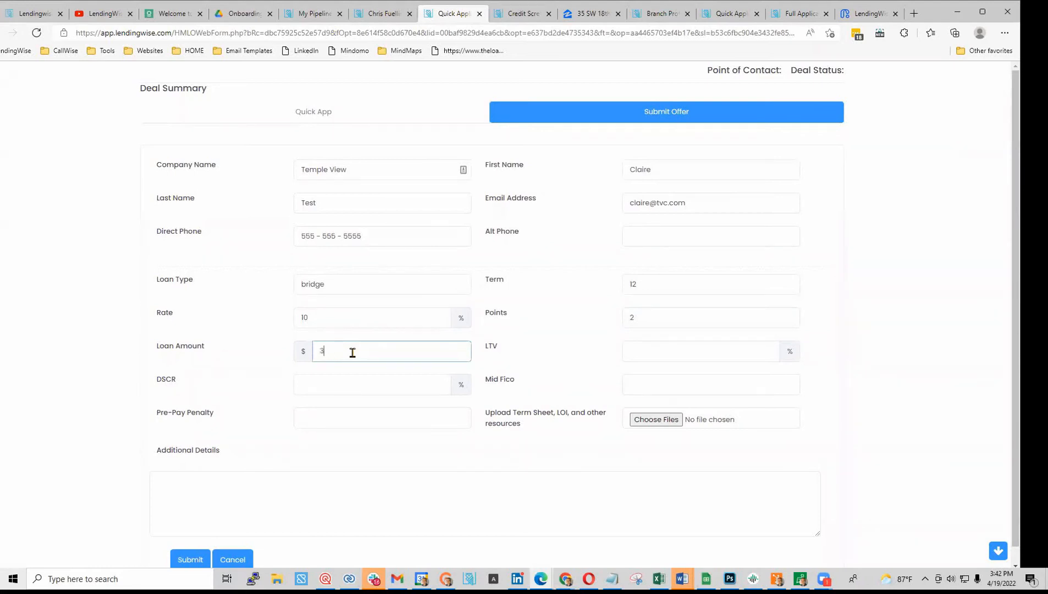
key("Tab")
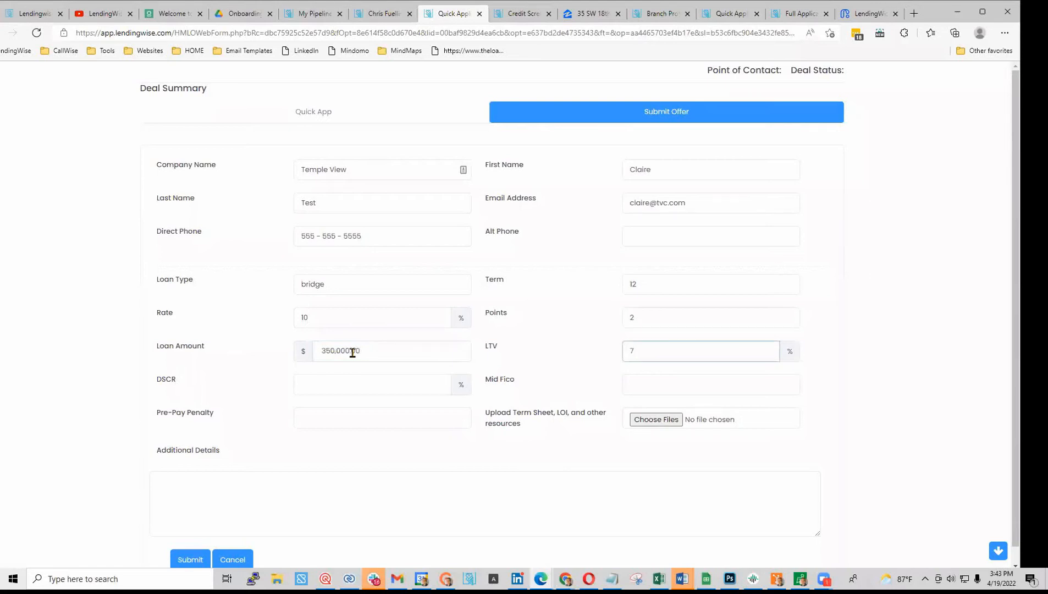
left_click(342, 381)
left_click(662, 381)
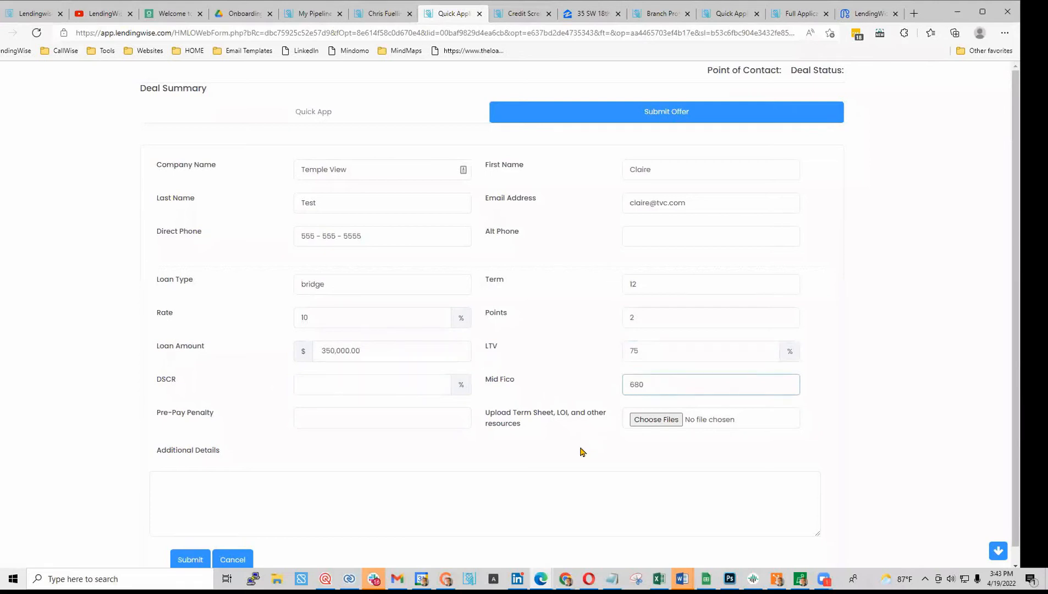
- Set the pre-pay penalty to 'no pre pay', add an additional details note, and submit the offer
left_click(352, 423)
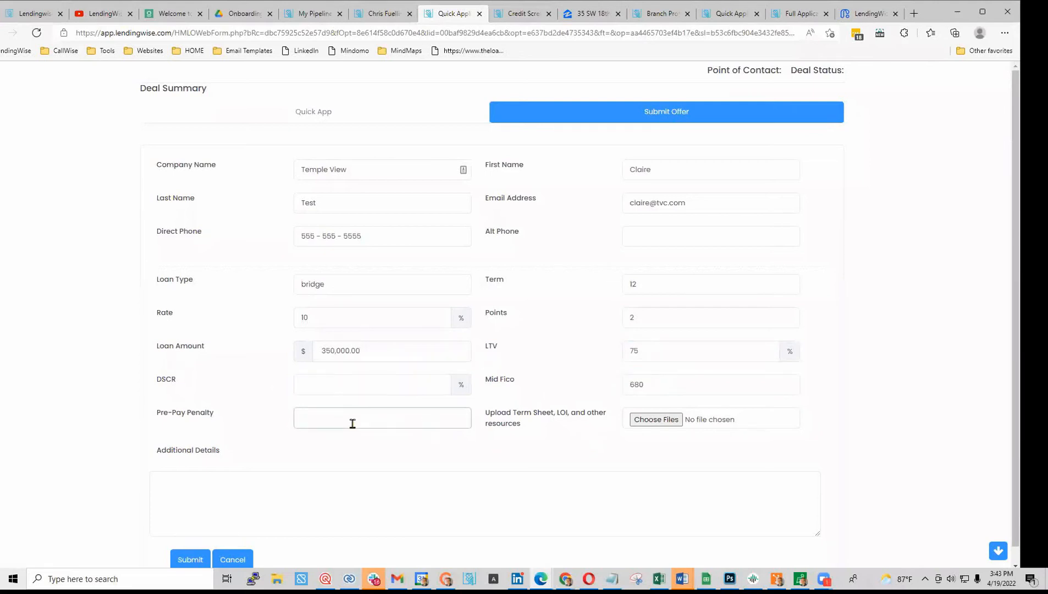
type("no pre pay")
left_click(654, 420)
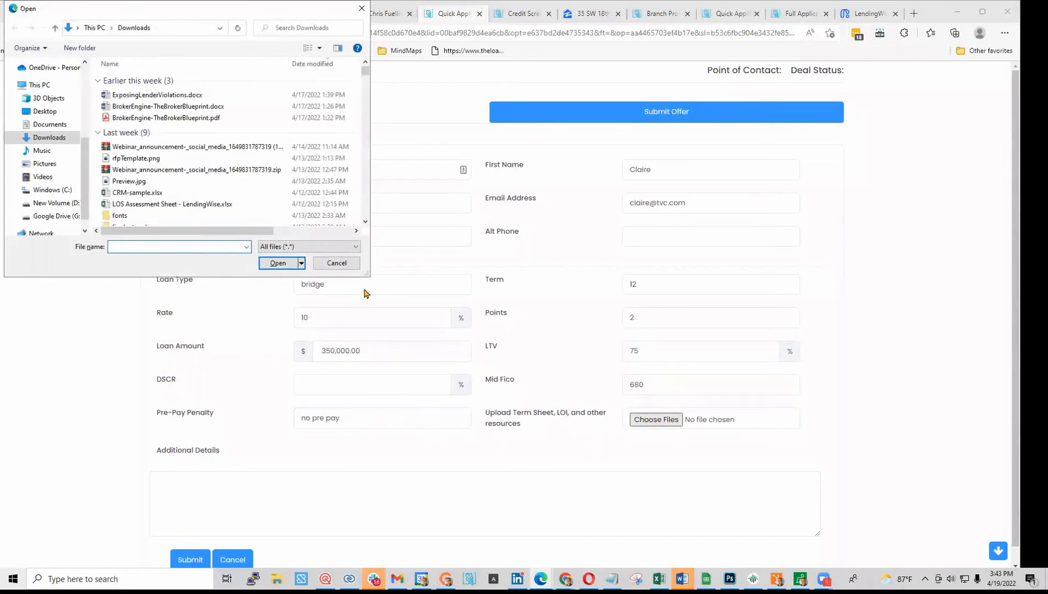
left_click(333, 260)
left_click(281, 494)
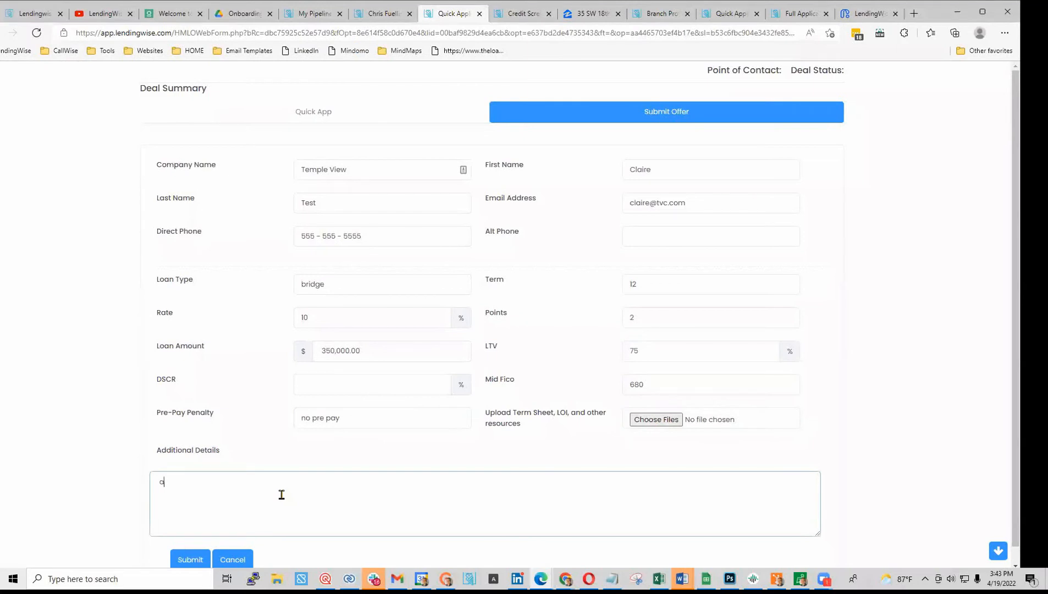
type("additiona noates")
left_click(199, 559)
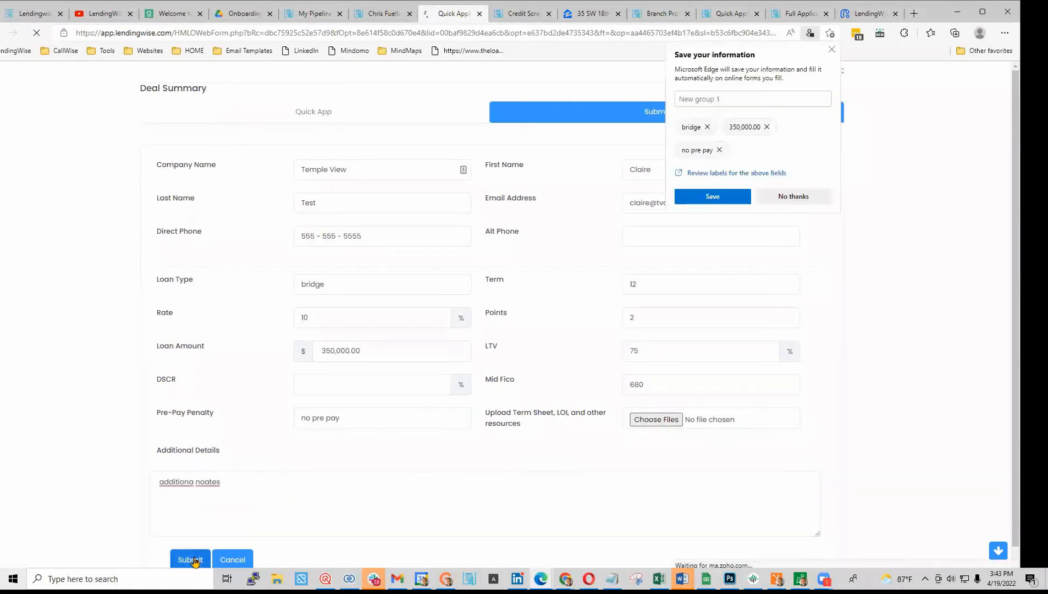
left_click(795, 197)
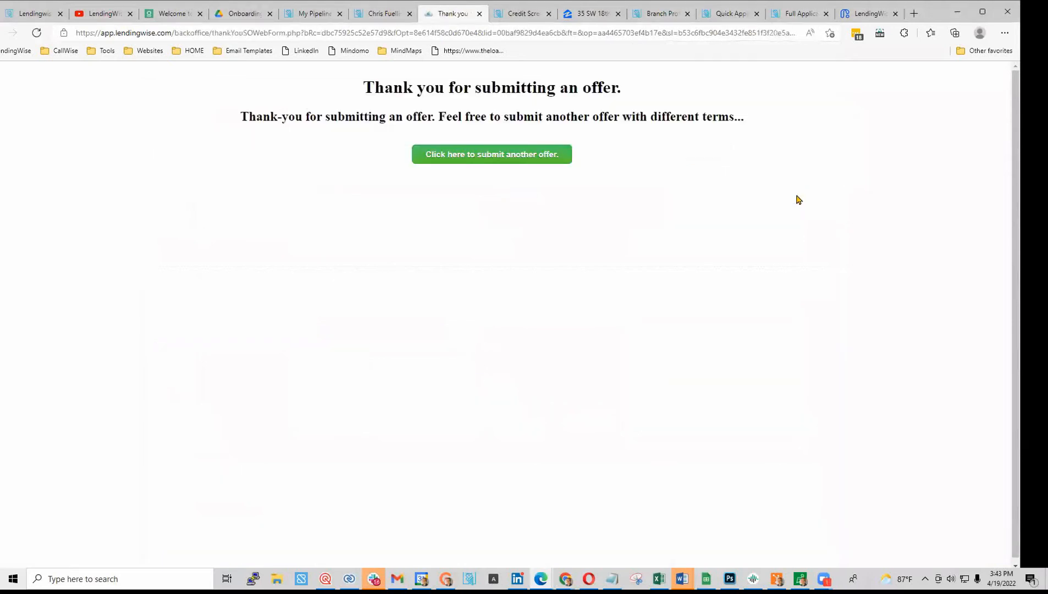
left_click(376, 15)
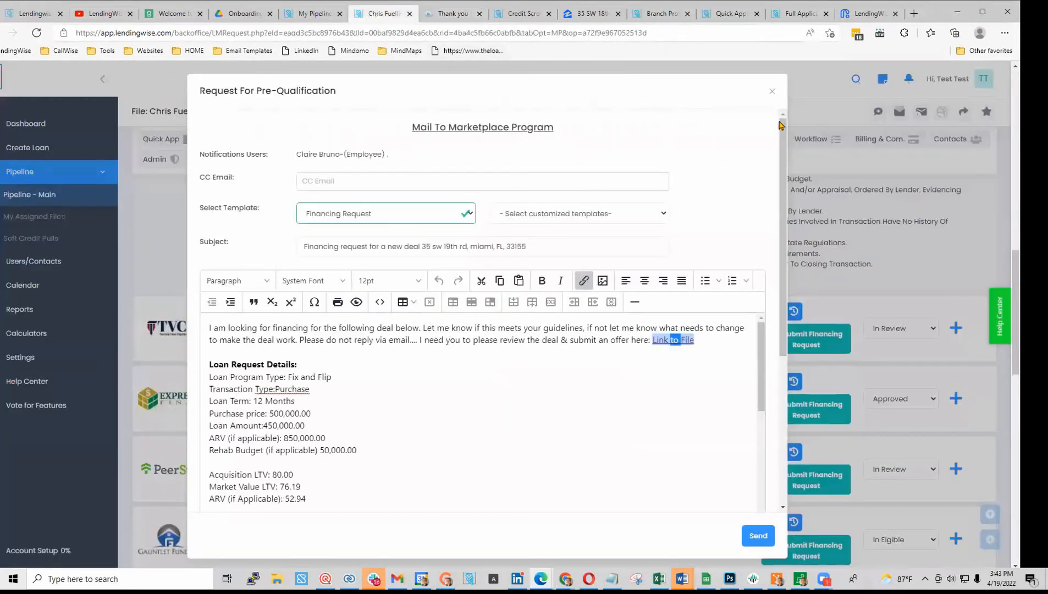
left_click(772, 91)
left_click(287, 164)
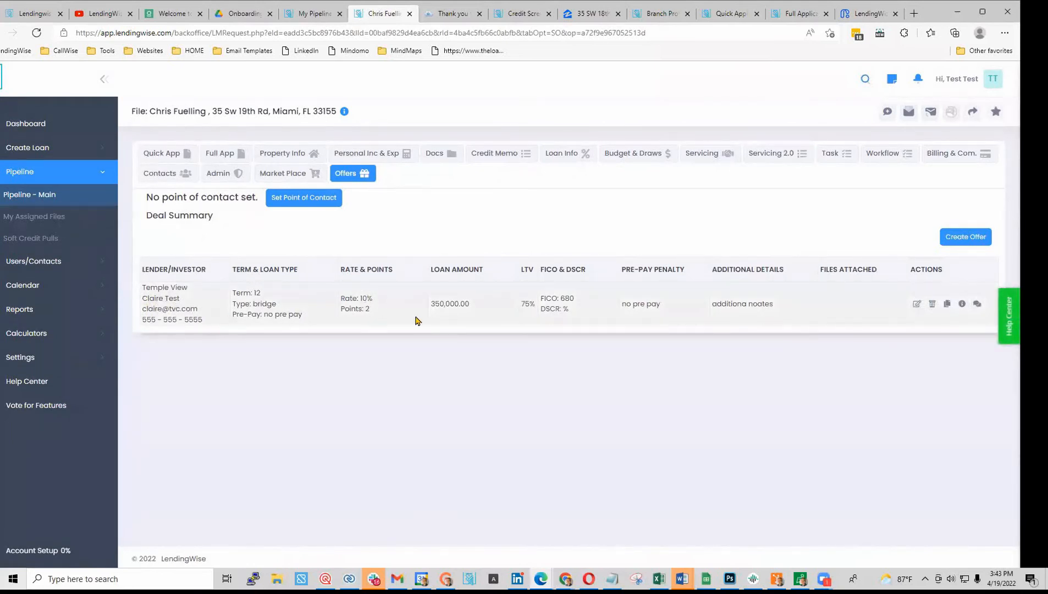
left_click(978, 304)
left_click(396, 168)
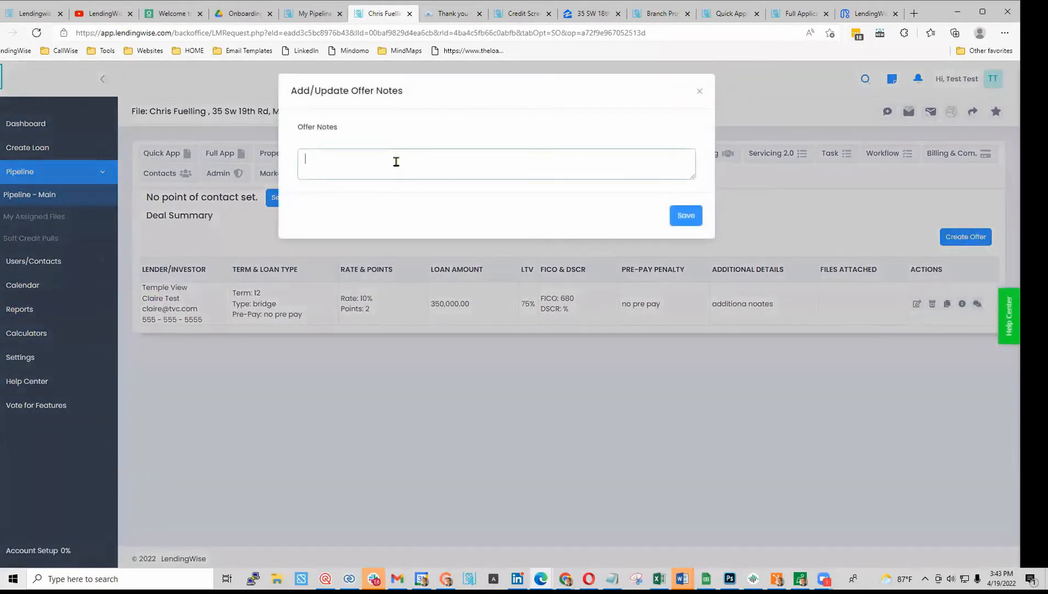
left_click(699, 91)
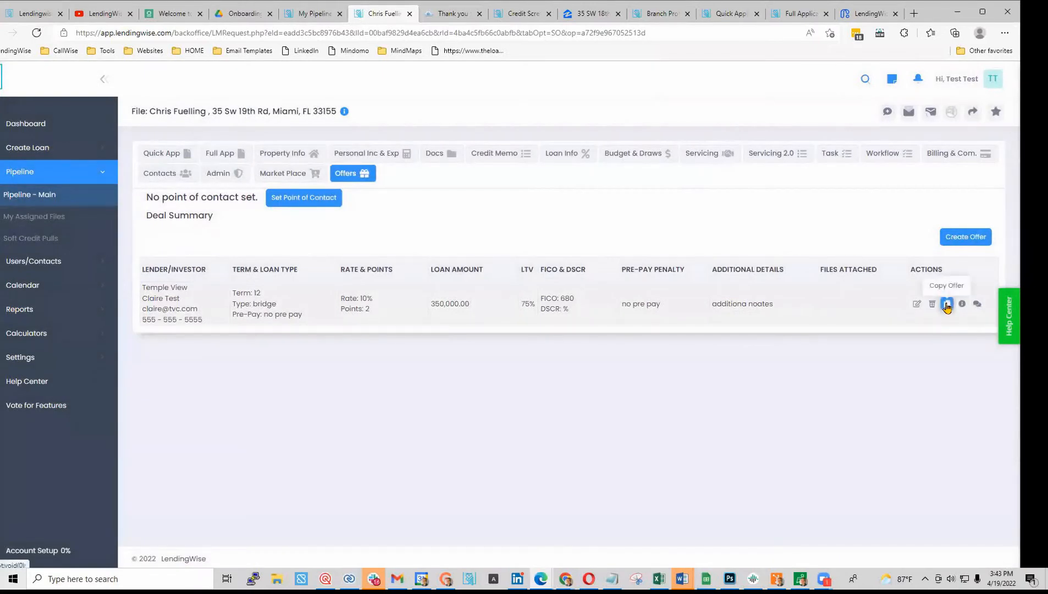
left_click(946, 305)
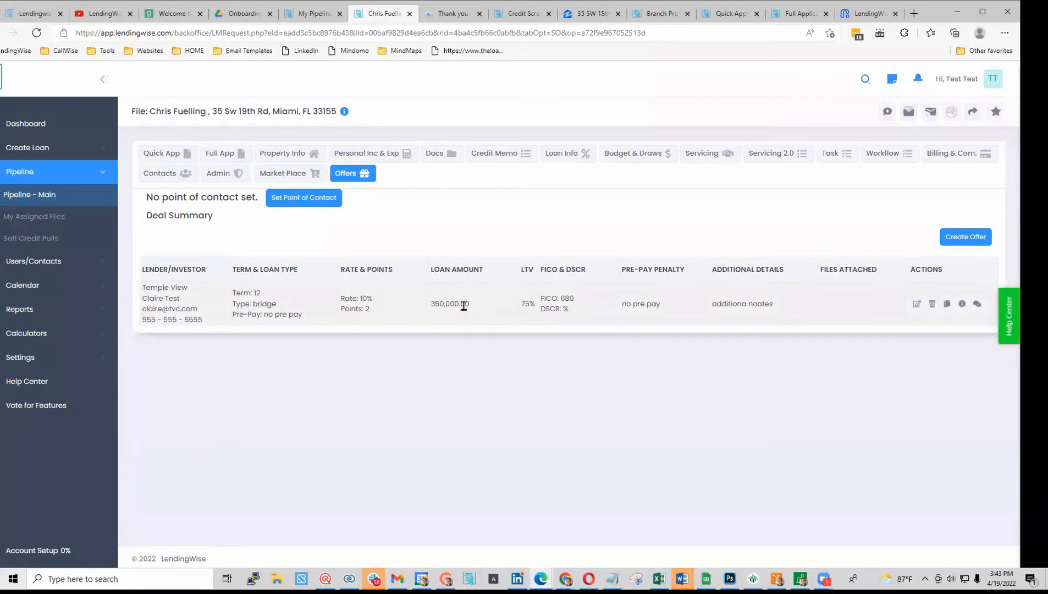
left_click(966, 237)
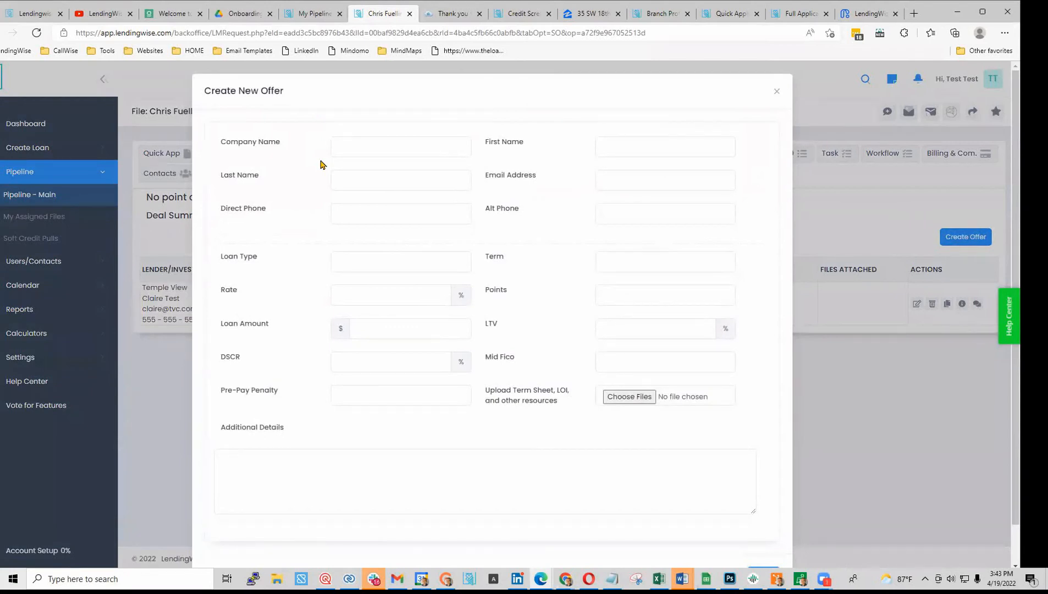
left_click(776, 91)
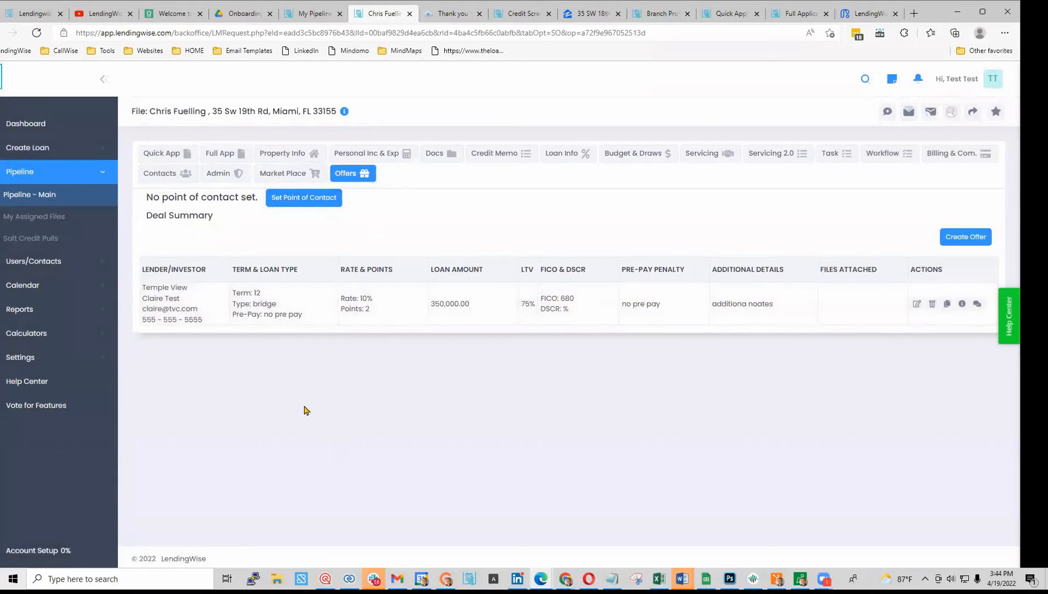
left_click(38, 33)
- Open Back Office users in a new tab, switch on Enable Pricing Engine for the user, and save
left_click(36, 34)
left_click(47, 264)
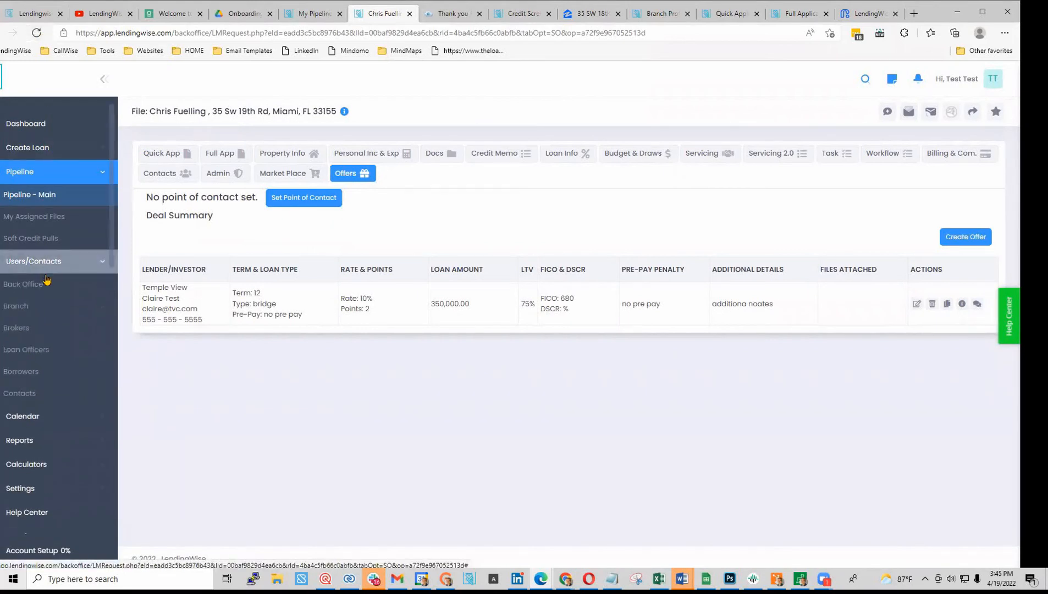
right_click(45, 287)
left_click(81, 301)
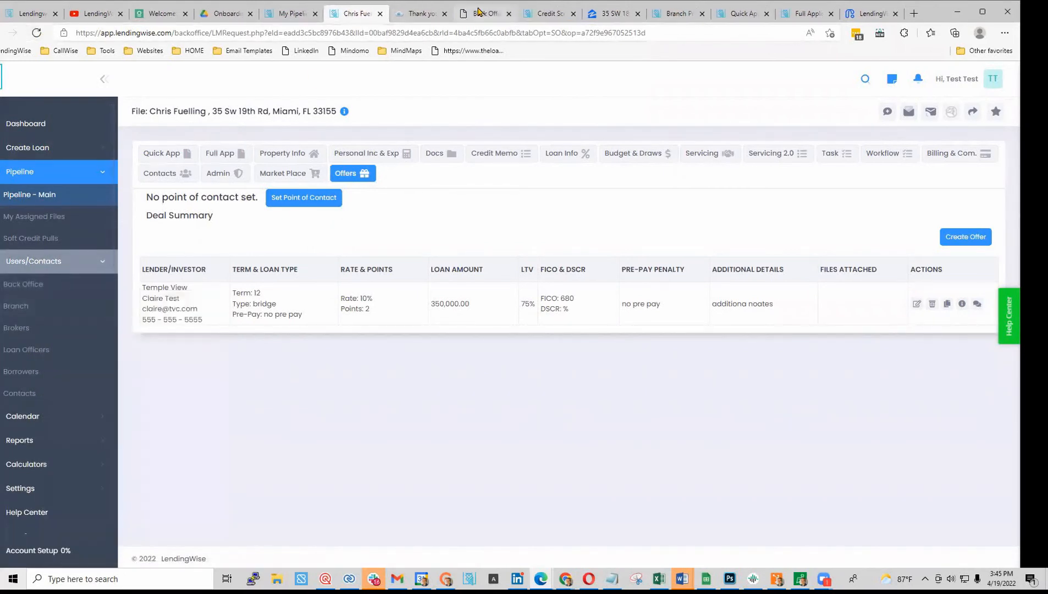
left_click(484, 13)
left_click(181, 185)
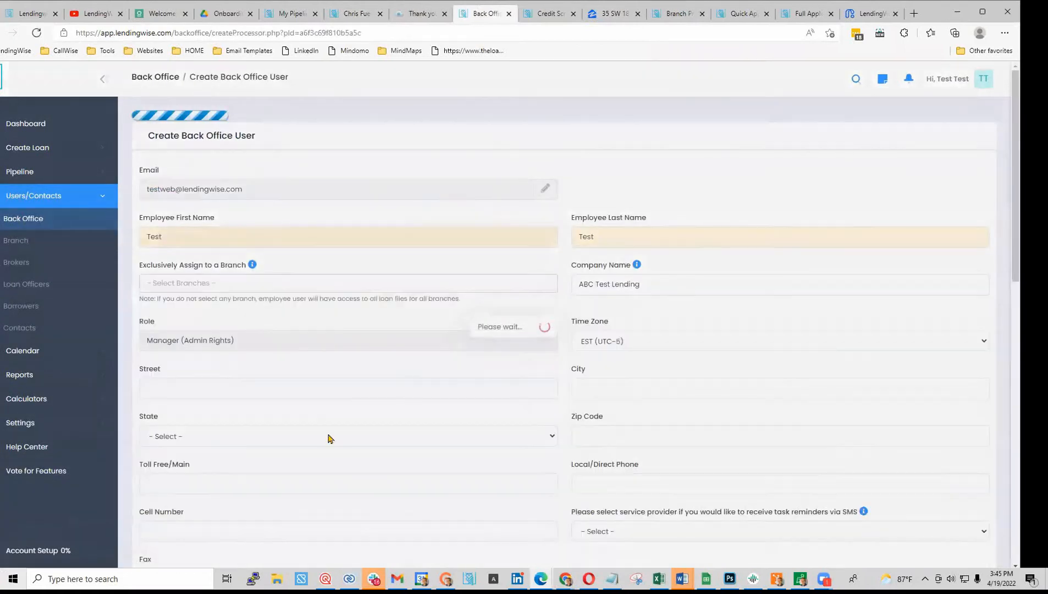
scroll(329, 438, "down", 7)
scroll(329, 438, "down", 5)
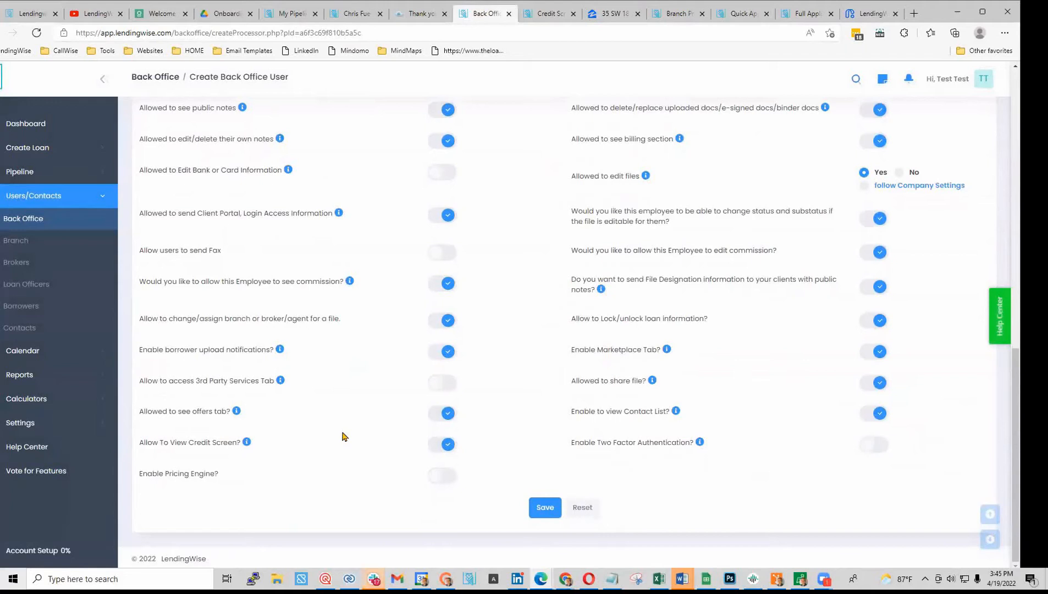
left_click(441, 476)
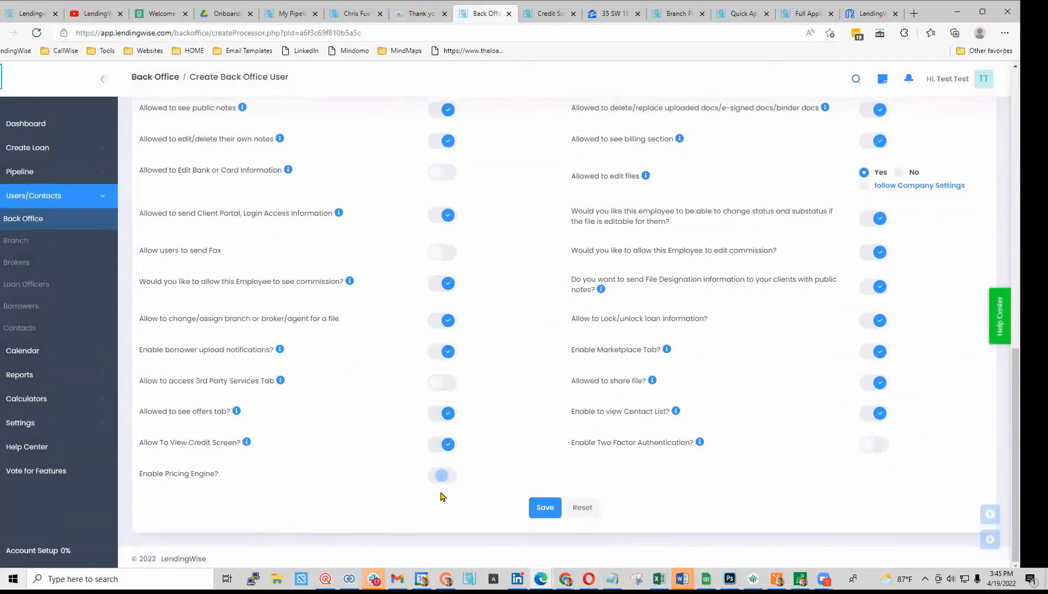
left_click(544, 507)
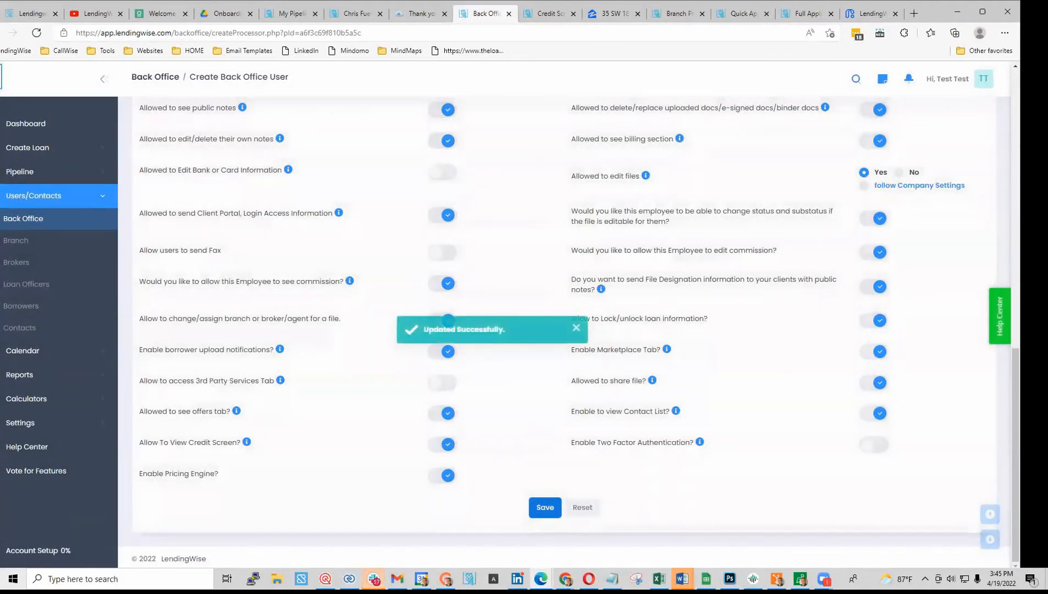
left_click(348, 18)
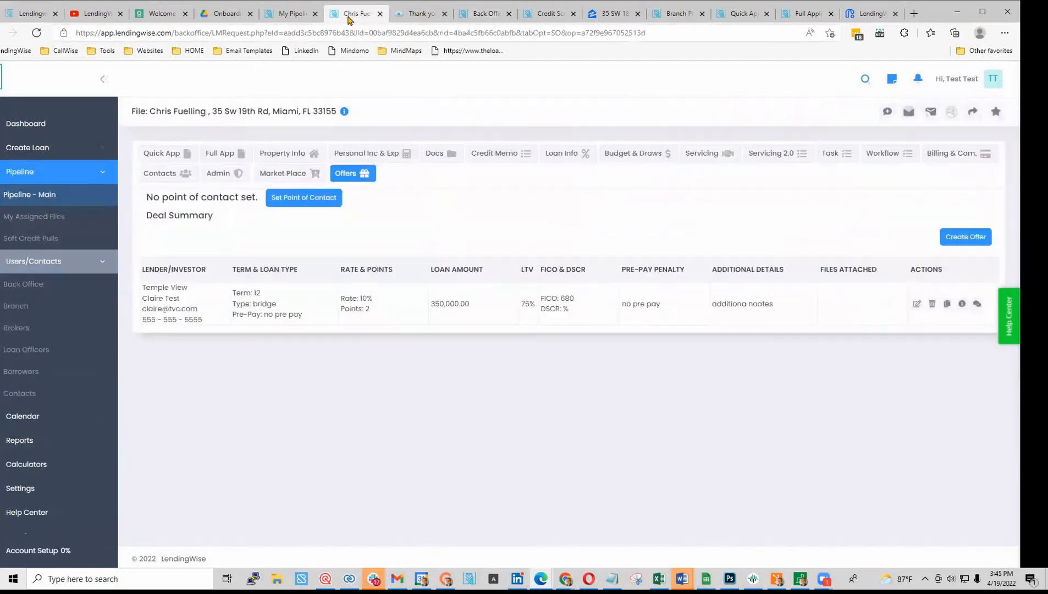
- Close the thank-you tab, reload the file, and choose Fix & Flip with Community pricing
left_click(444, 13)
left_click(36, 34)
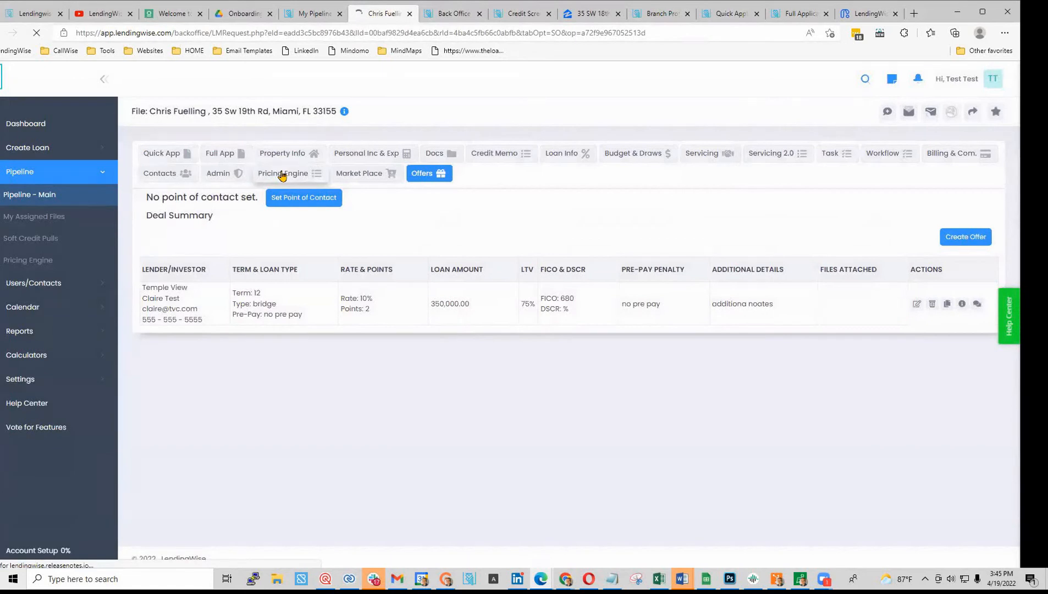
left_click(282, 174)
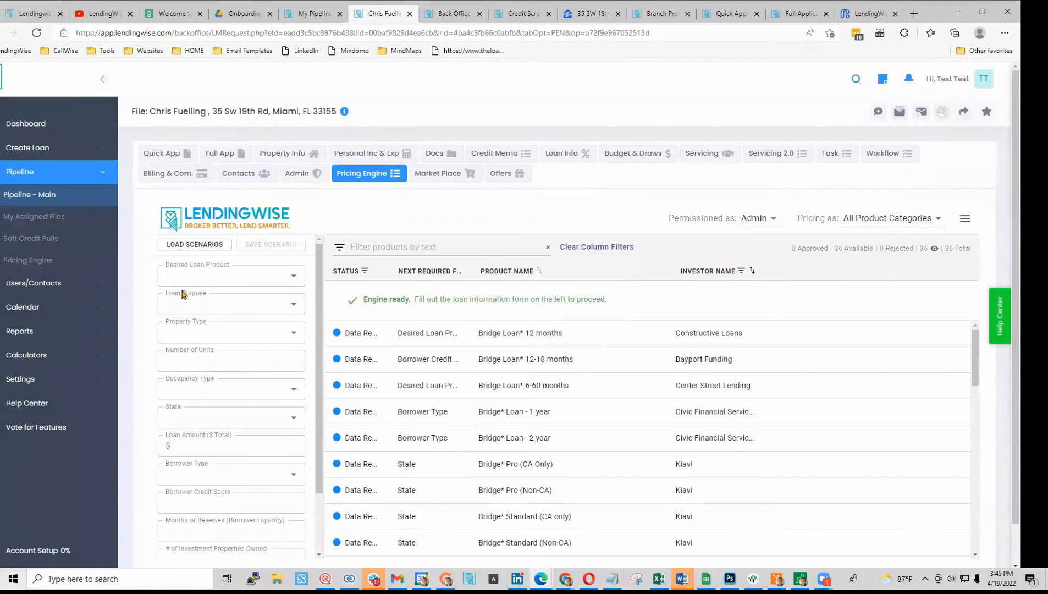
left_click(293, 280)
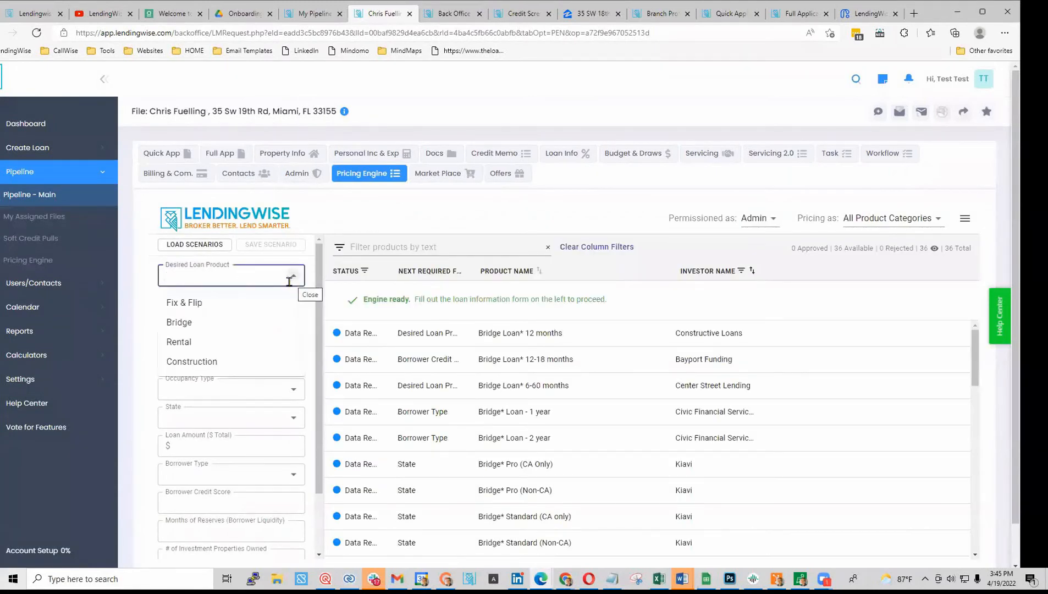
left_click(233, 302)
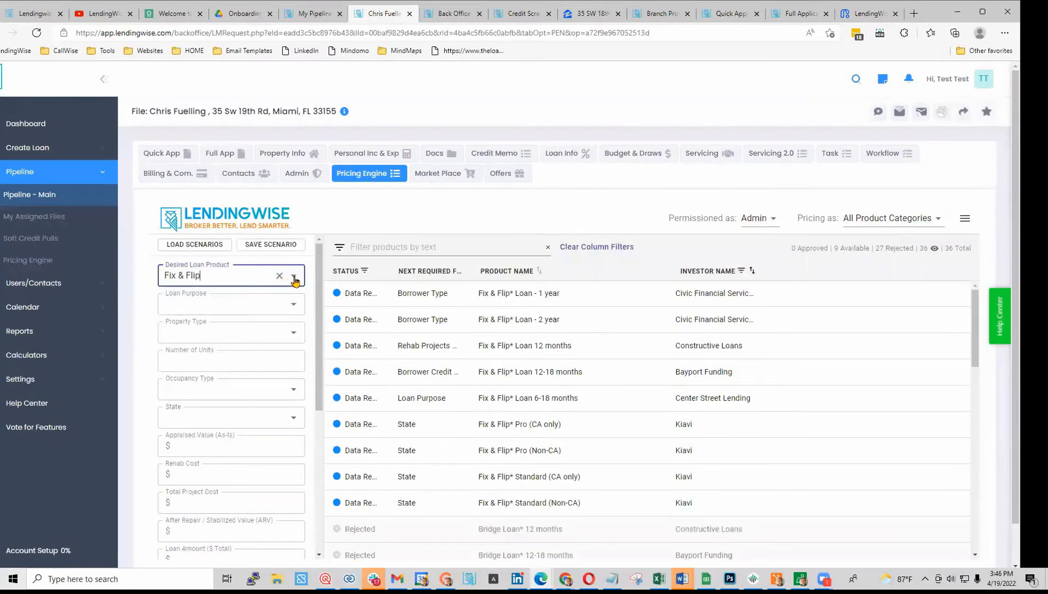
left_click(911, 221)
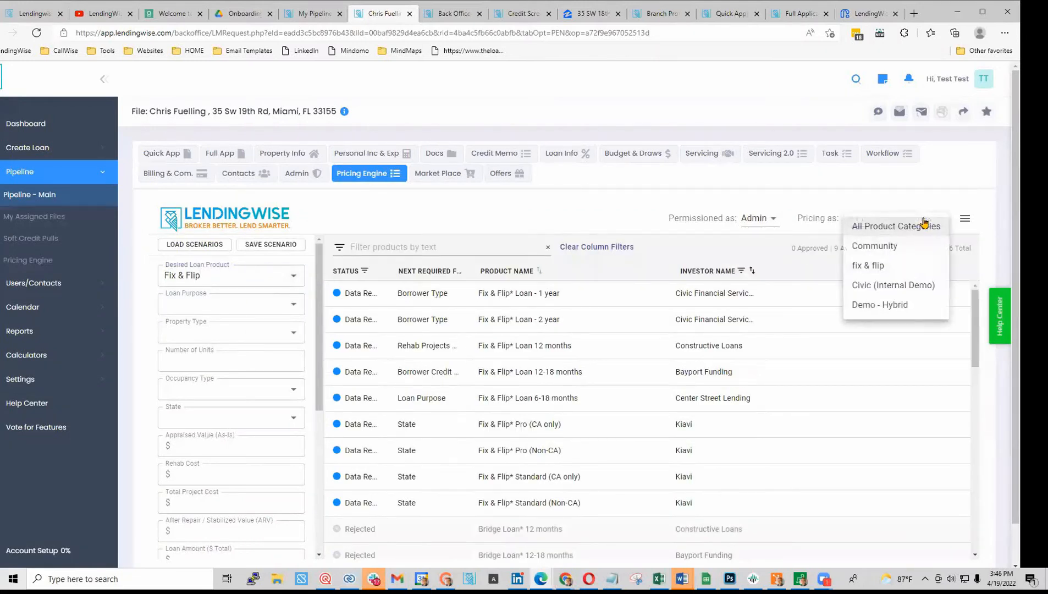
left_click(890, 246)
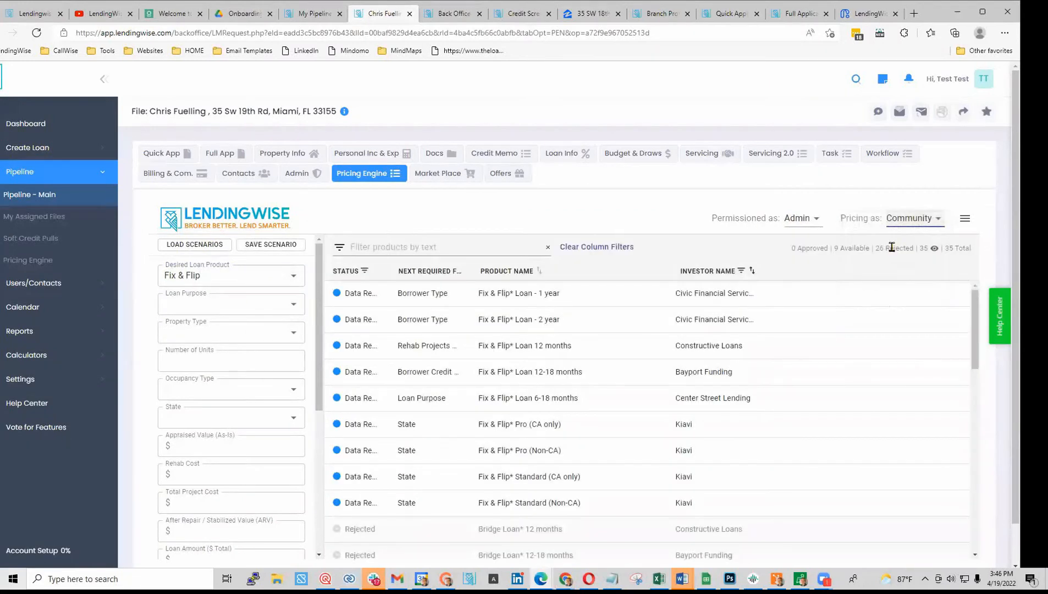
- Load the fix&flipFL scenario and review the 7 approved of 35 products
left_click(295, 276)
left_click(215, 249)
left_click(215, 249)
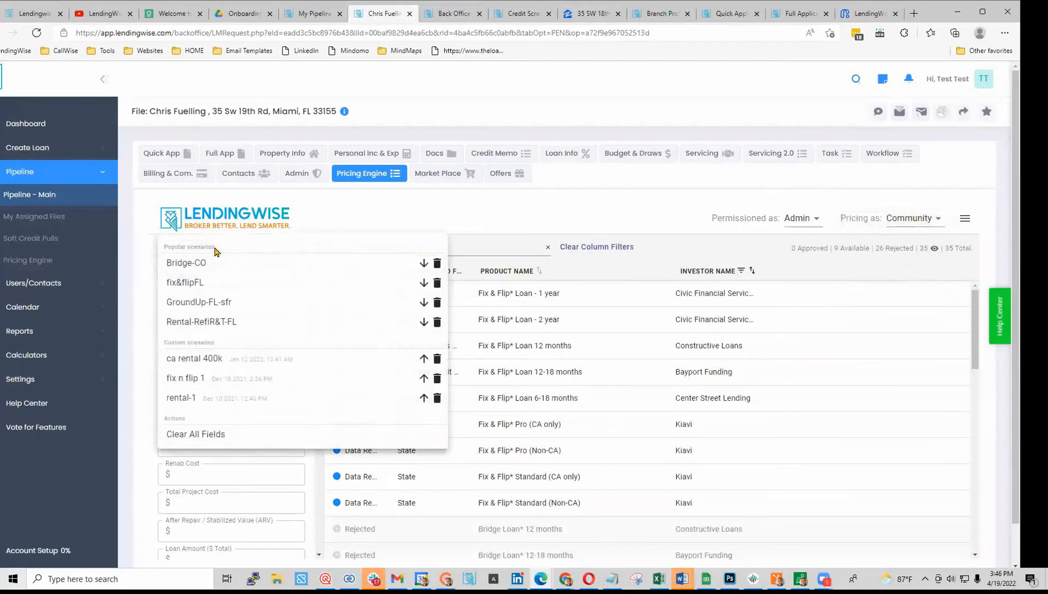
left_click(242, 285)
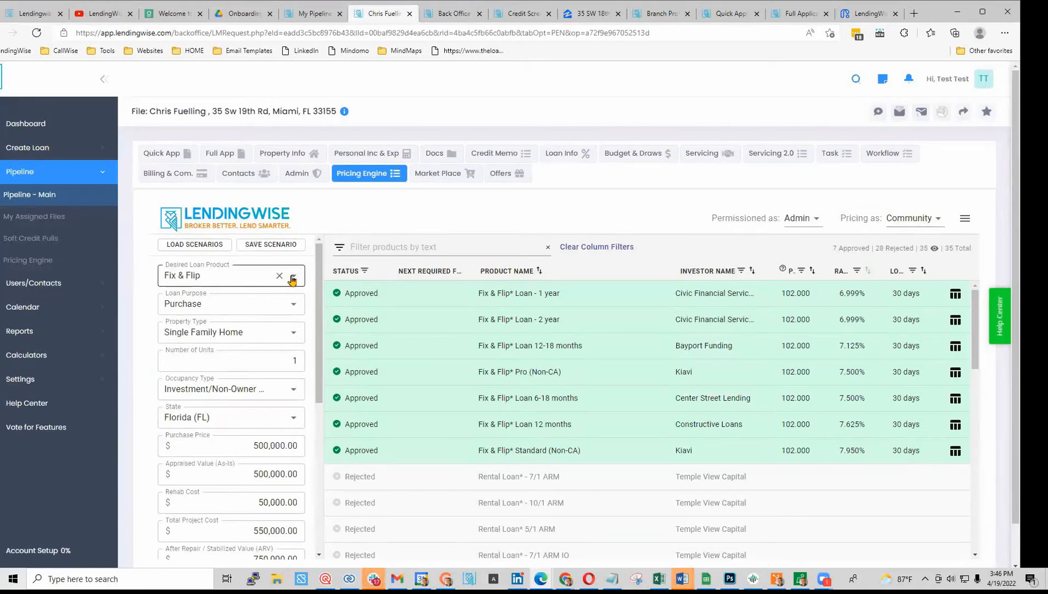
left_click(183, 245)
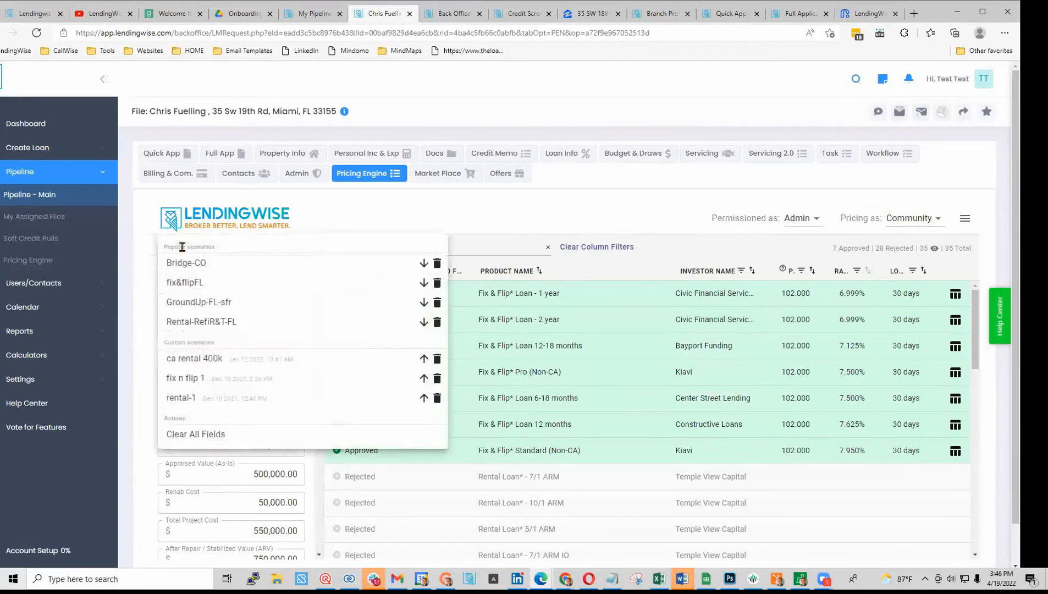
left_click(224, 285)
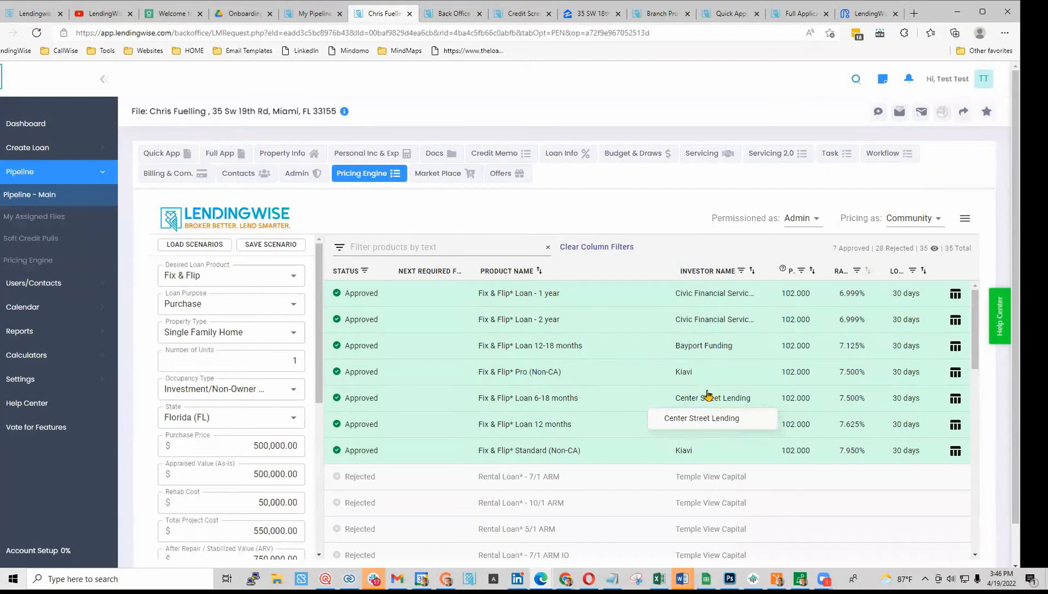
scroll(705, 382, "down", 1)
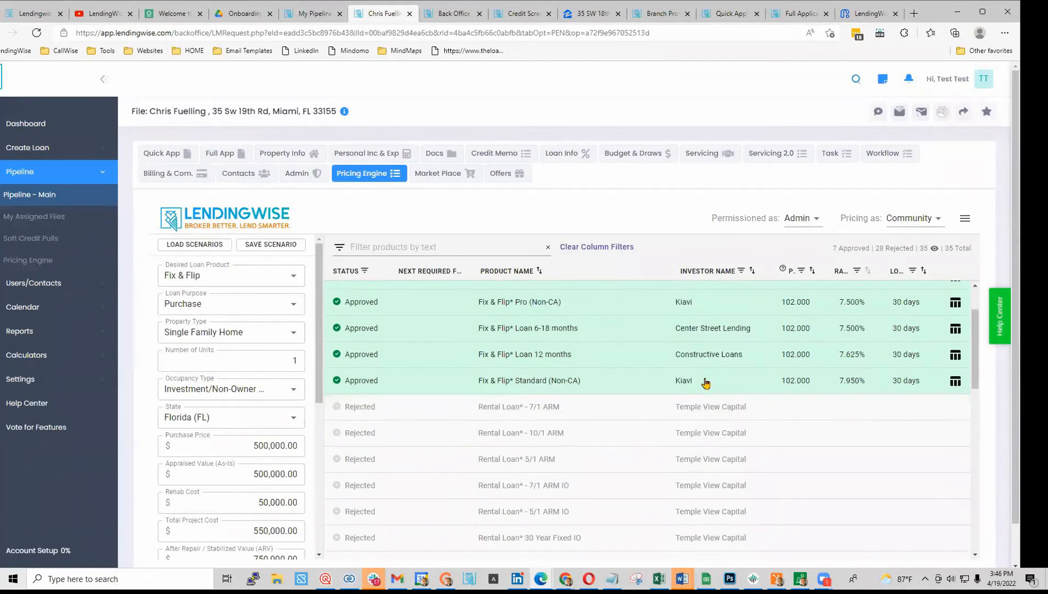
scroll(715, 411, "down", 2)
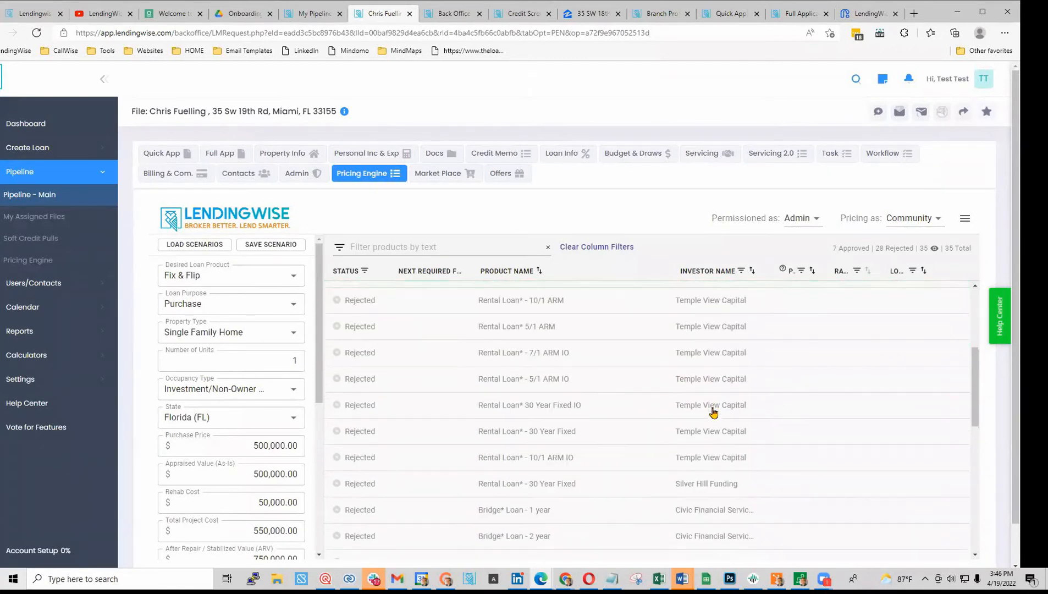
scroll(713, 412, "up", 3)
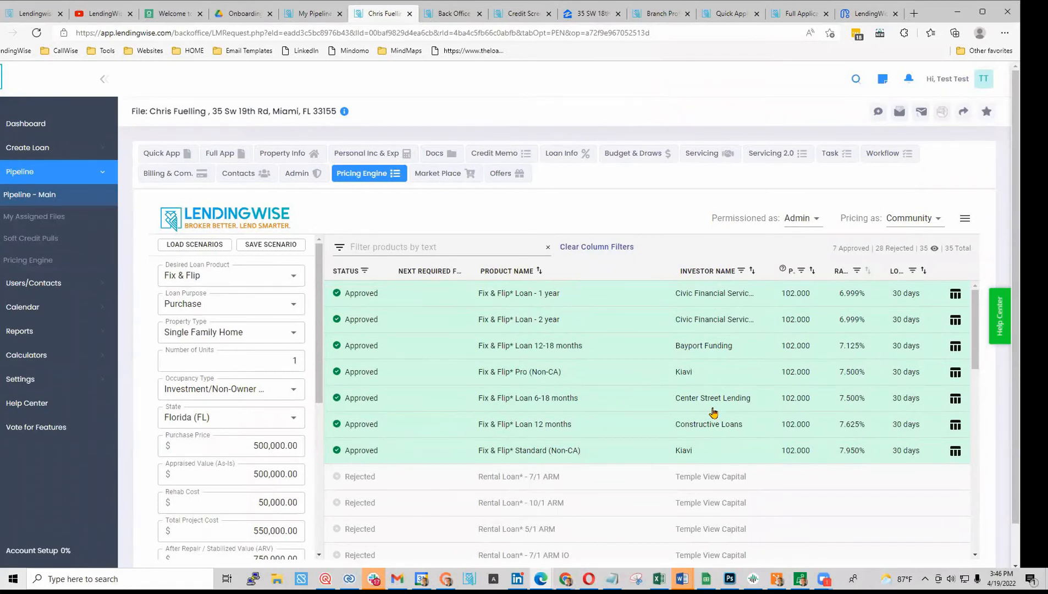
scroll(713, 412, "down", 1)
scroll(712, 413, "down", 4)
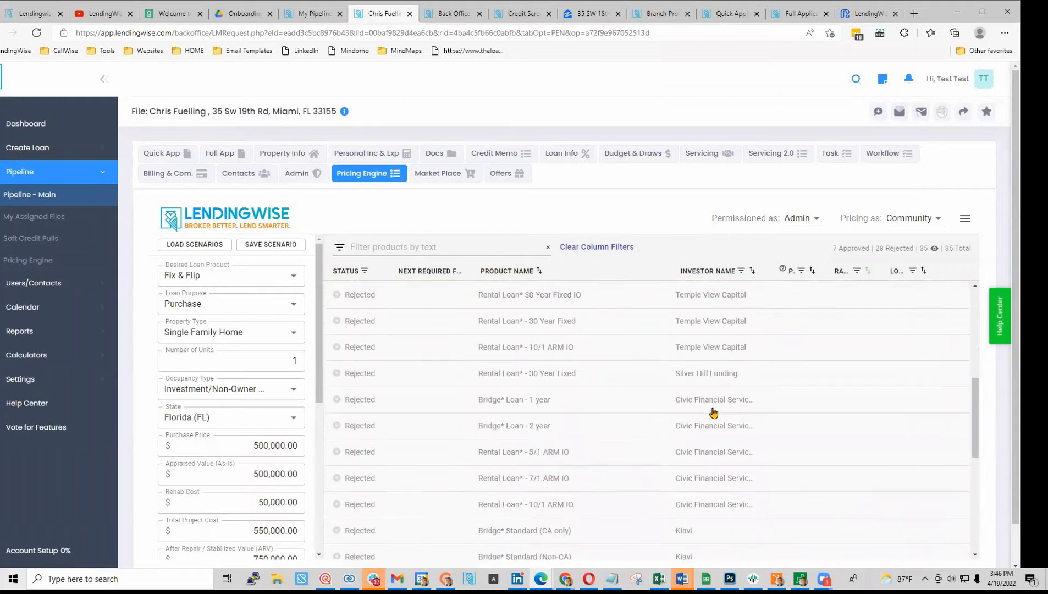
scroll(713, 412, "up", 5)
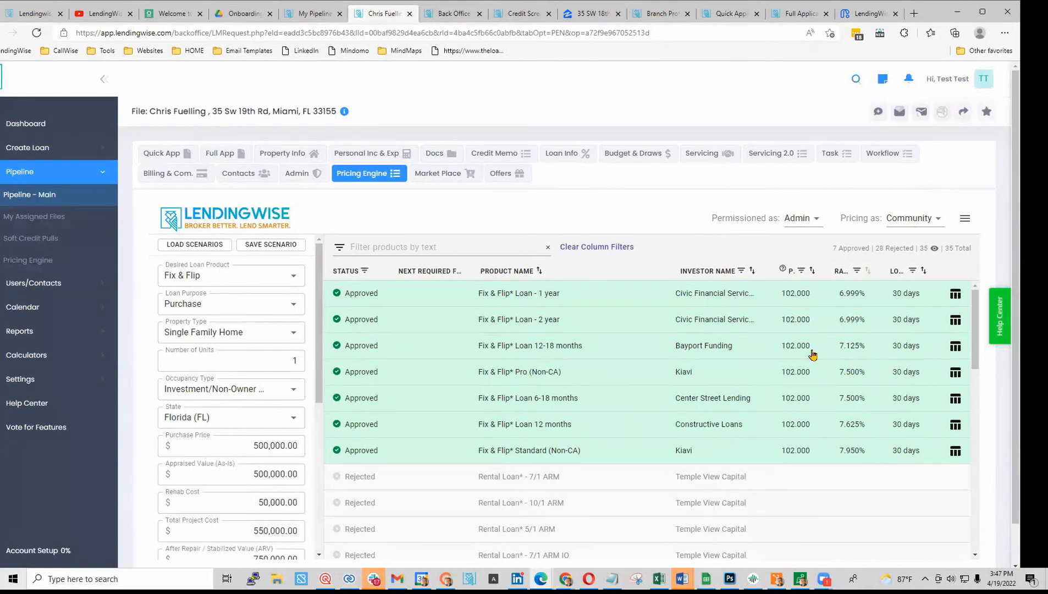
- Load the GroundUp-FL-sfr scenario so the file prices as Construction, approving 2 of 35 products
left_click(291, 281)
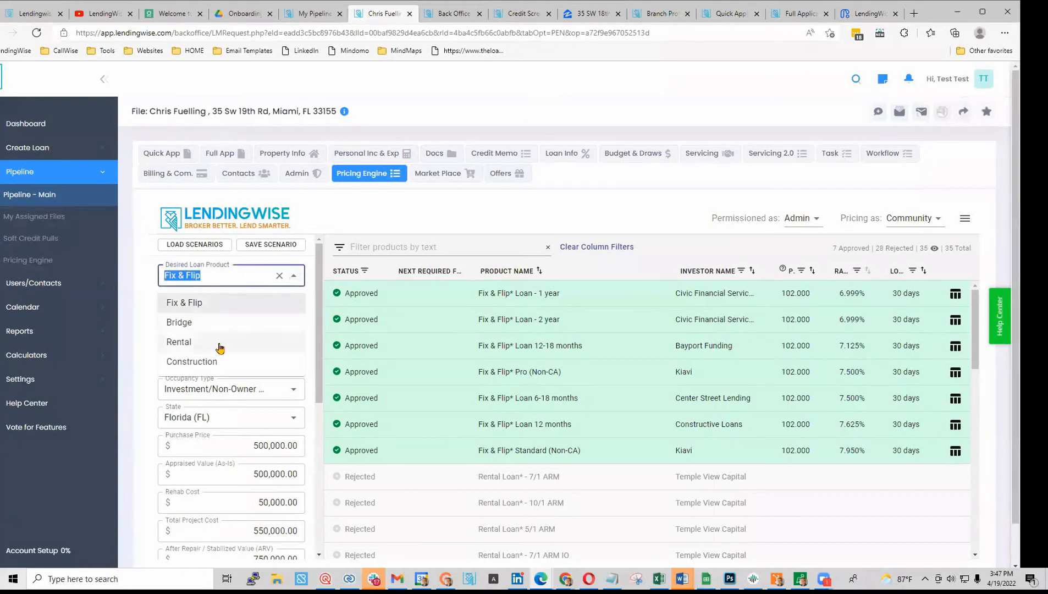
left_click(199, 244)
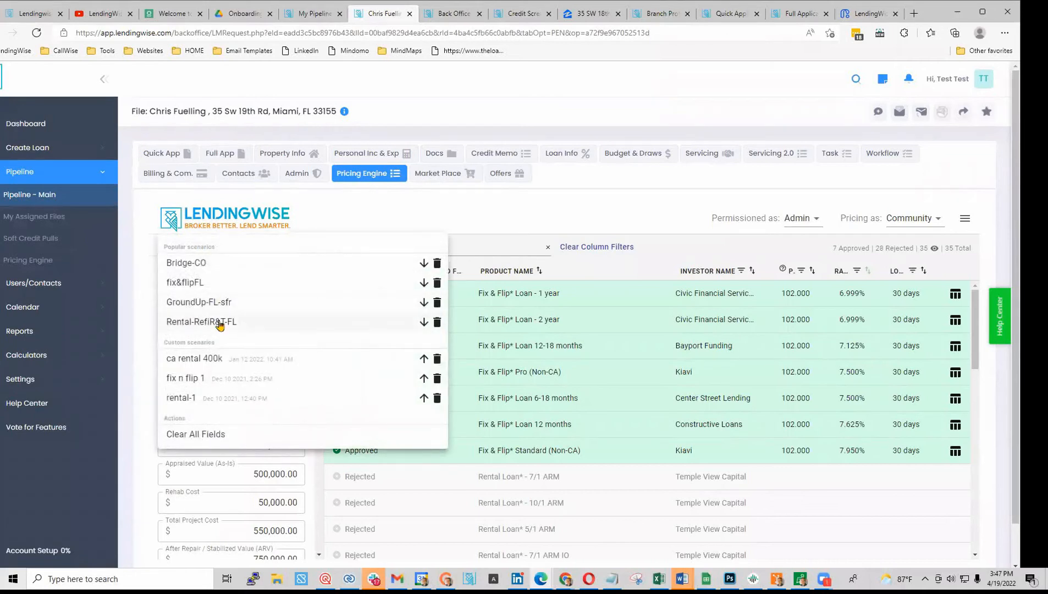
left_click(195, 324)
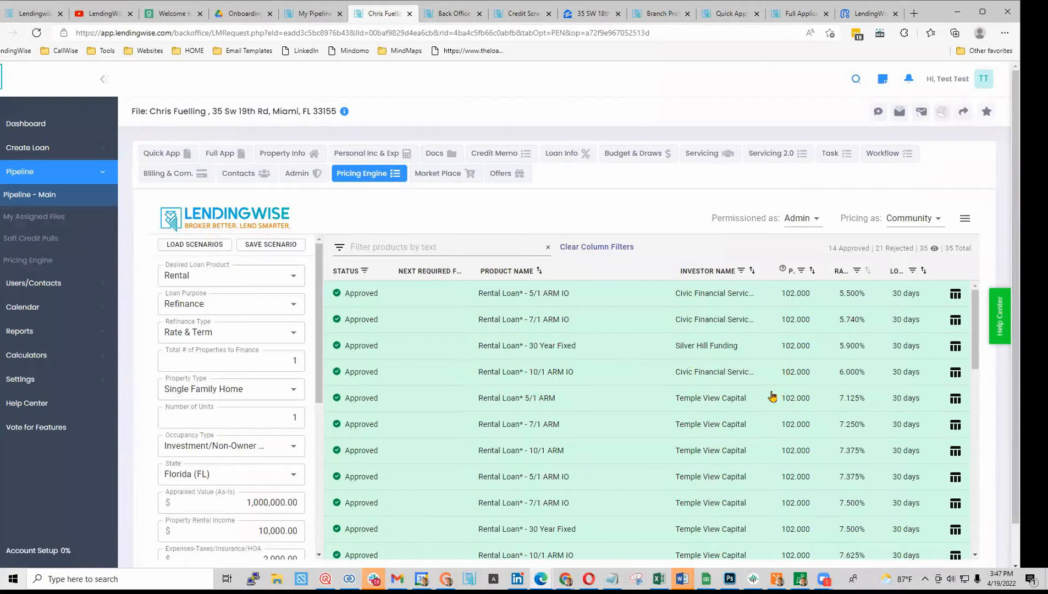
scroll(772, 396, "down", 2)
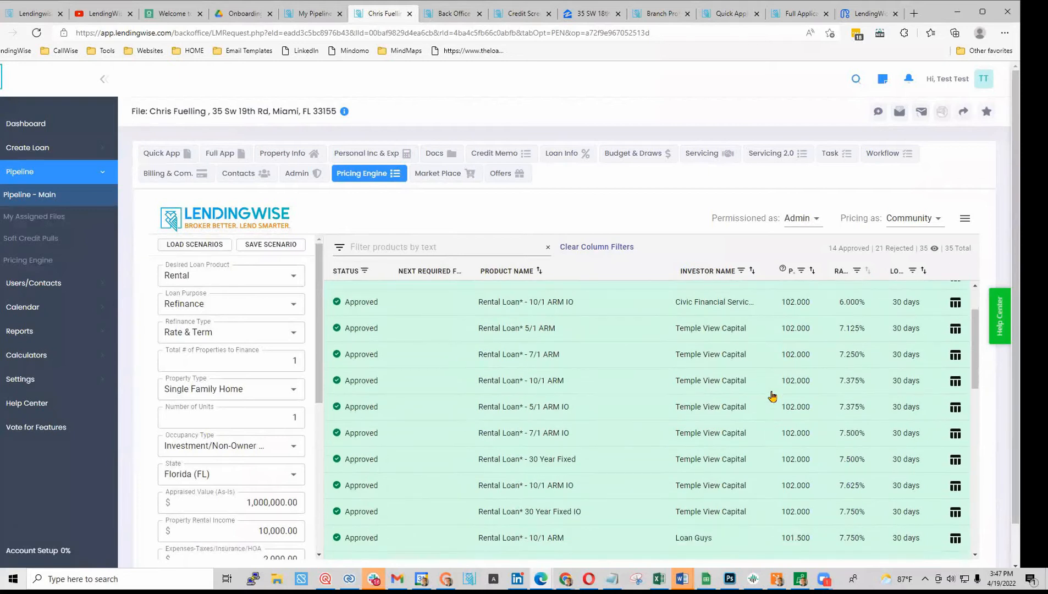
scroll(772, 396, "down", 2)
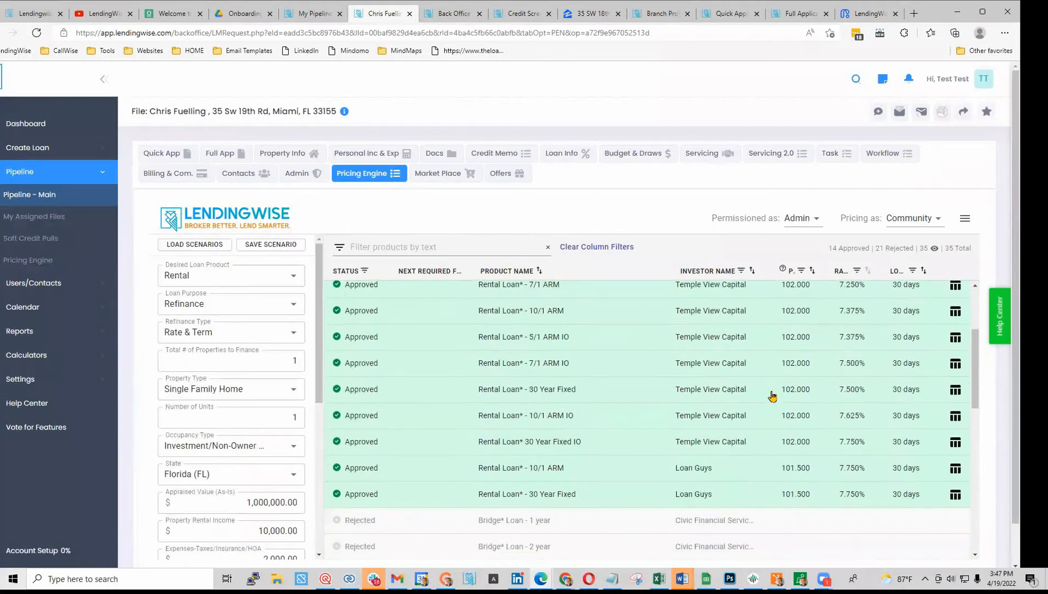
scroll(772, 396, "down", 4)
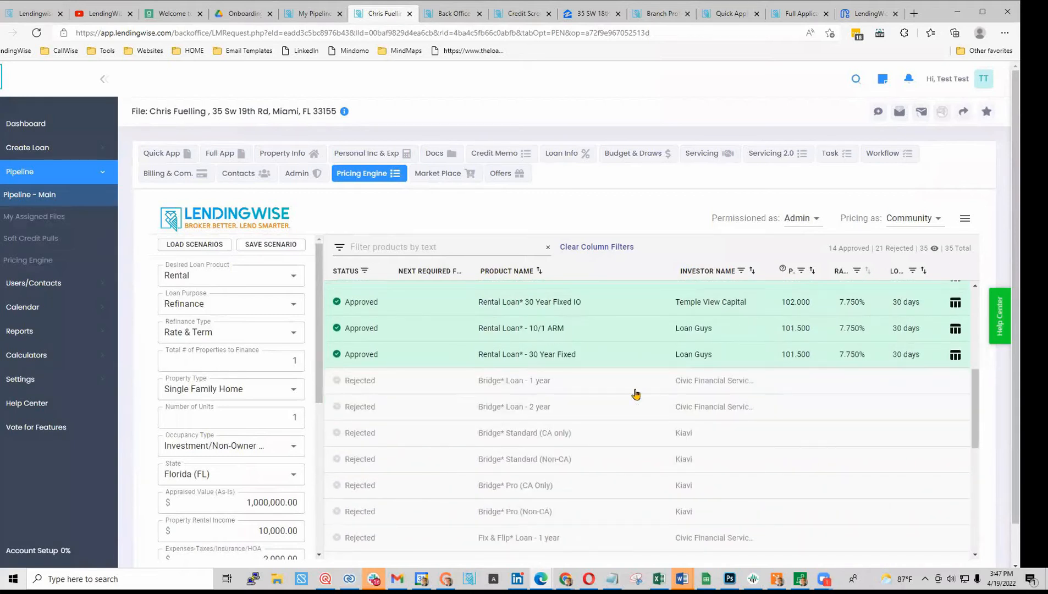
left_click(174, 247)
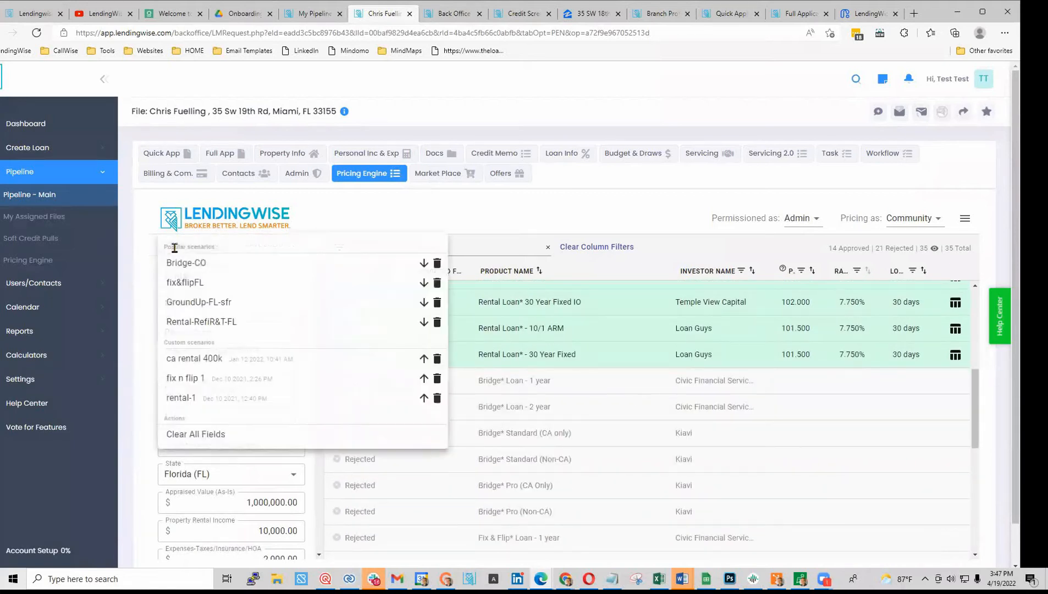
left_click(206, 307)
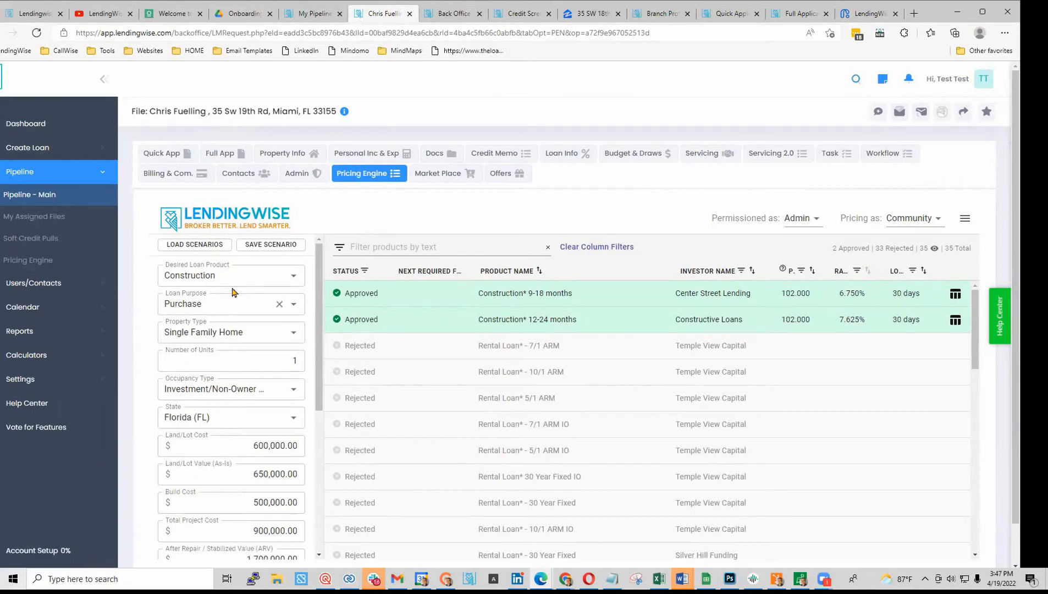
left_click(292, 277)
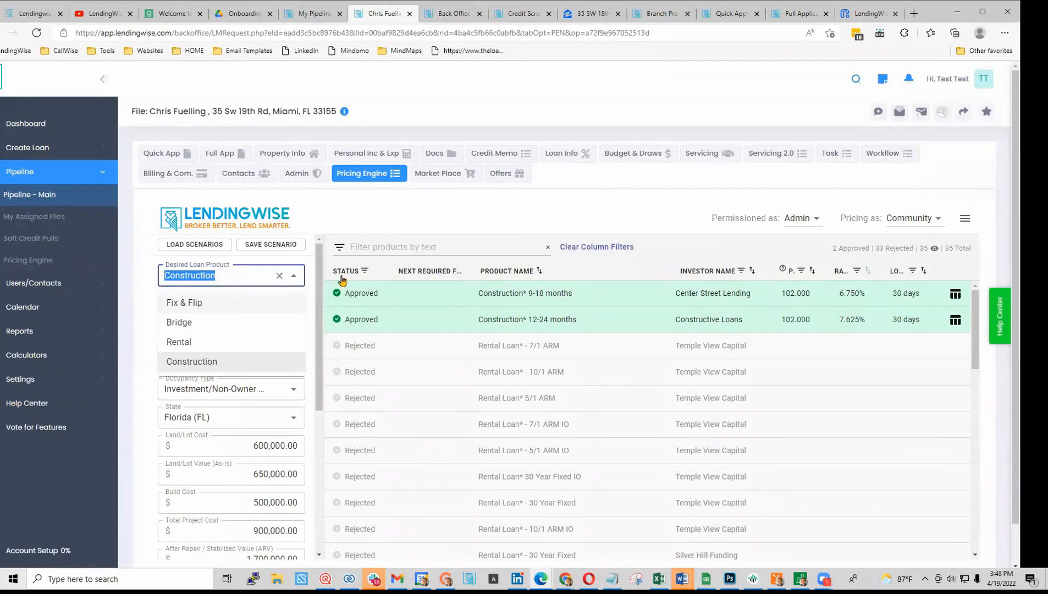
- Keep Construction as the loan product, close the extra property tab, and show Loan Info
left_click(368, 209)
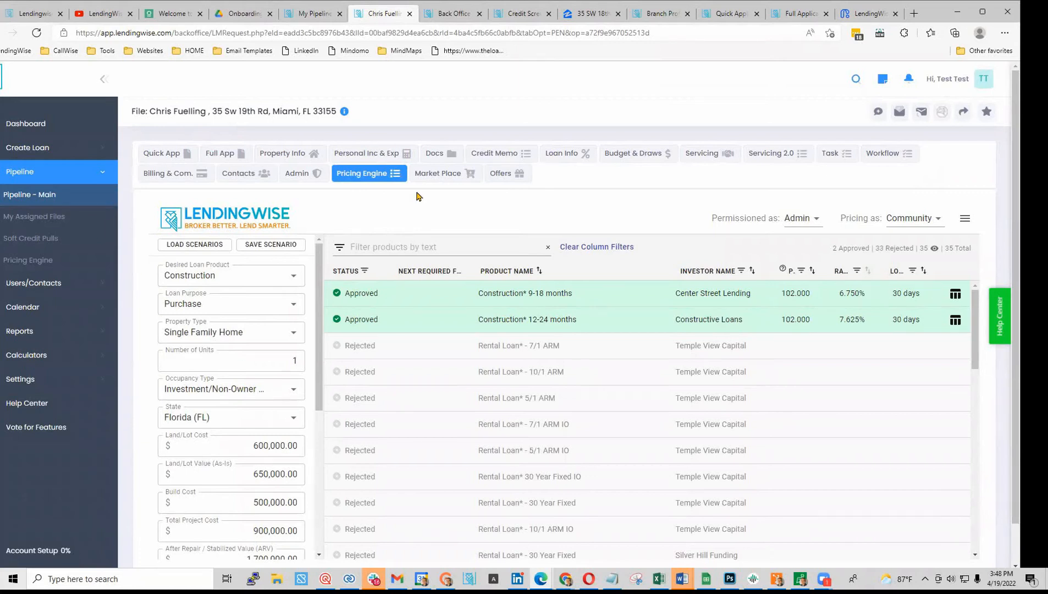
left_click(618, 14)
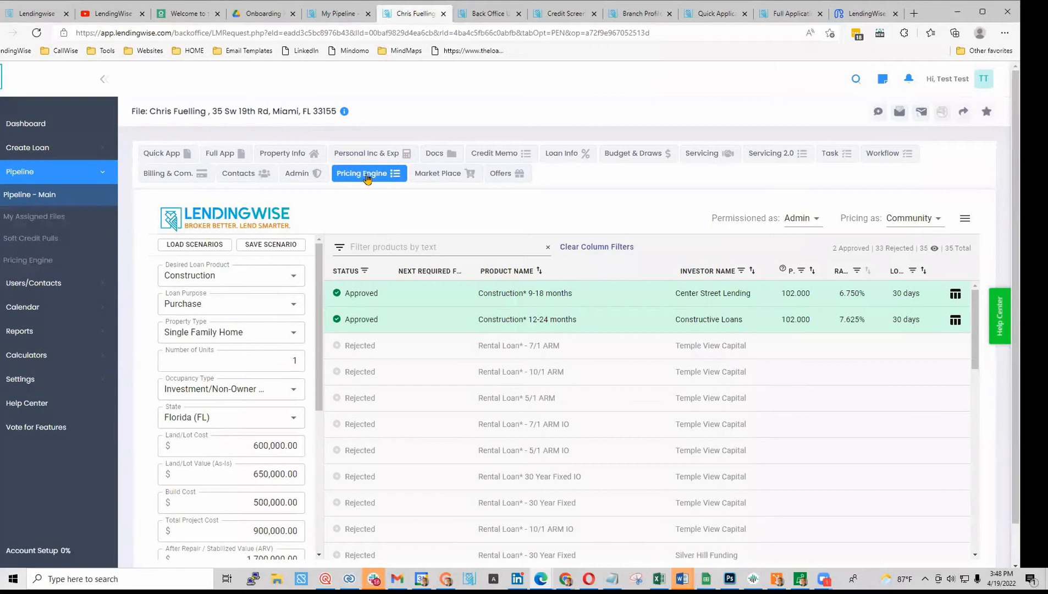
left_click(557, 154)
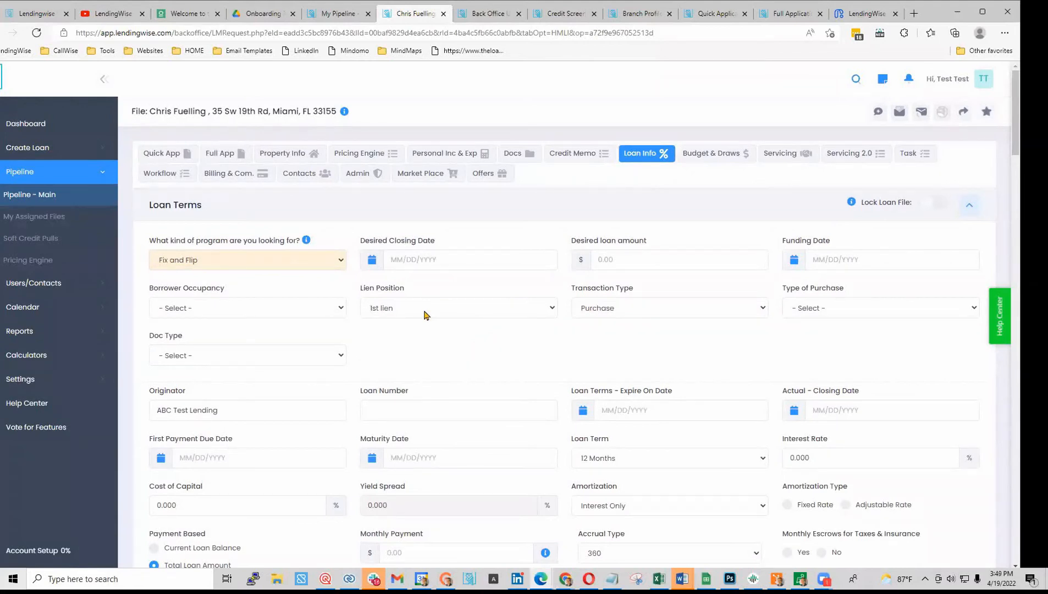
- Review the occupancy, transaction type and purchase type options, leaving them unchanged
scroll(637, 378, "down", 5)
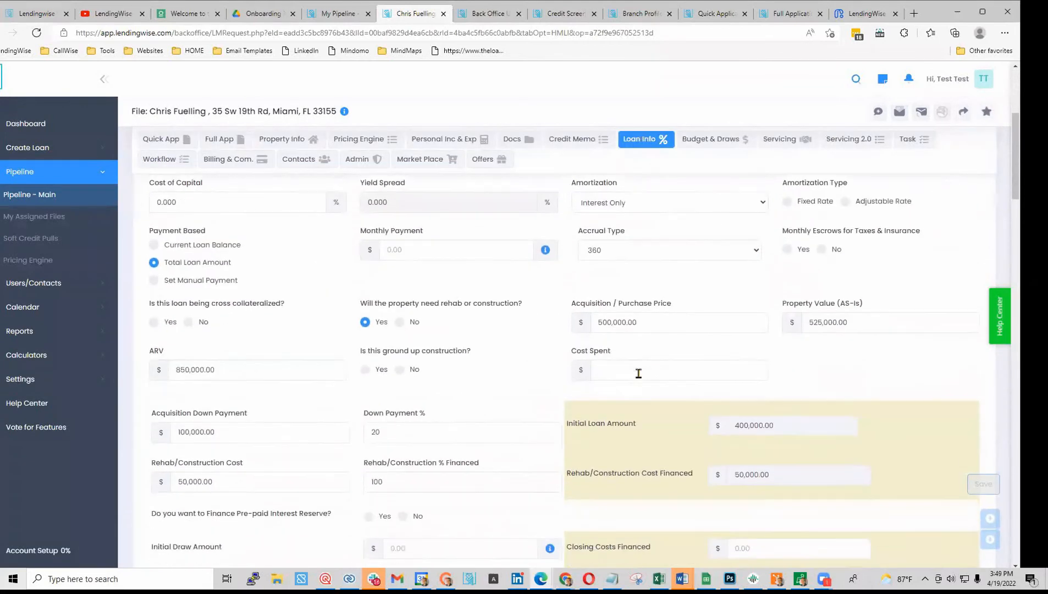
scroll(638, 374, "up", 5)
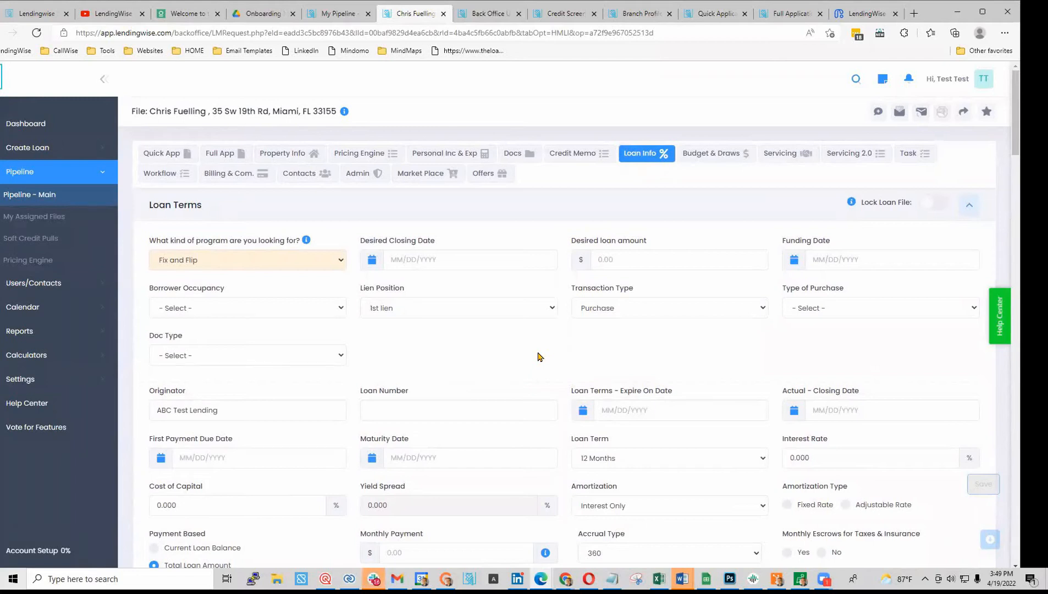
left_click(229, 315)
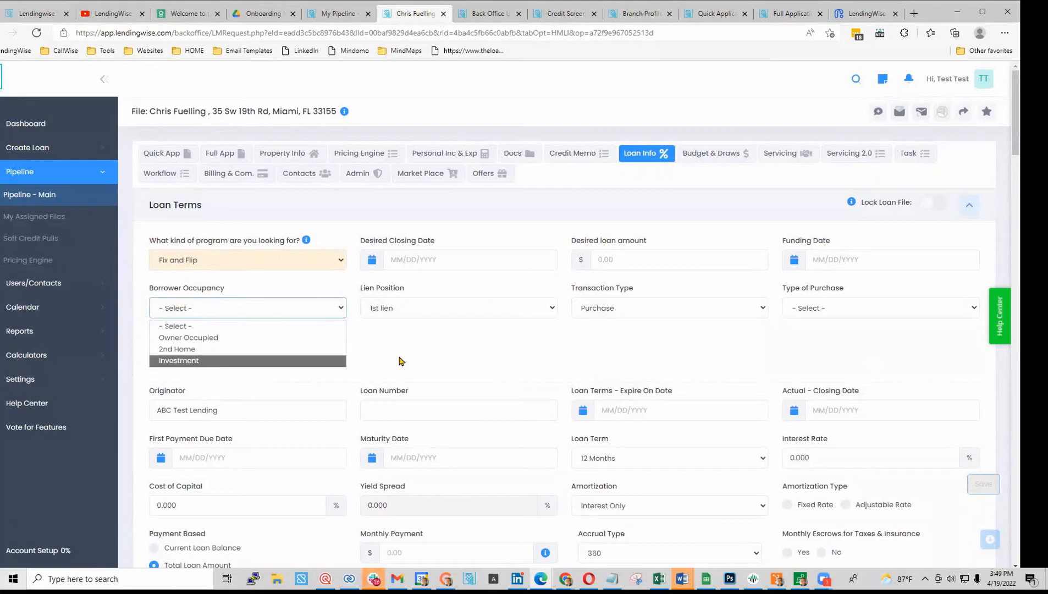
left_click(460, 329)
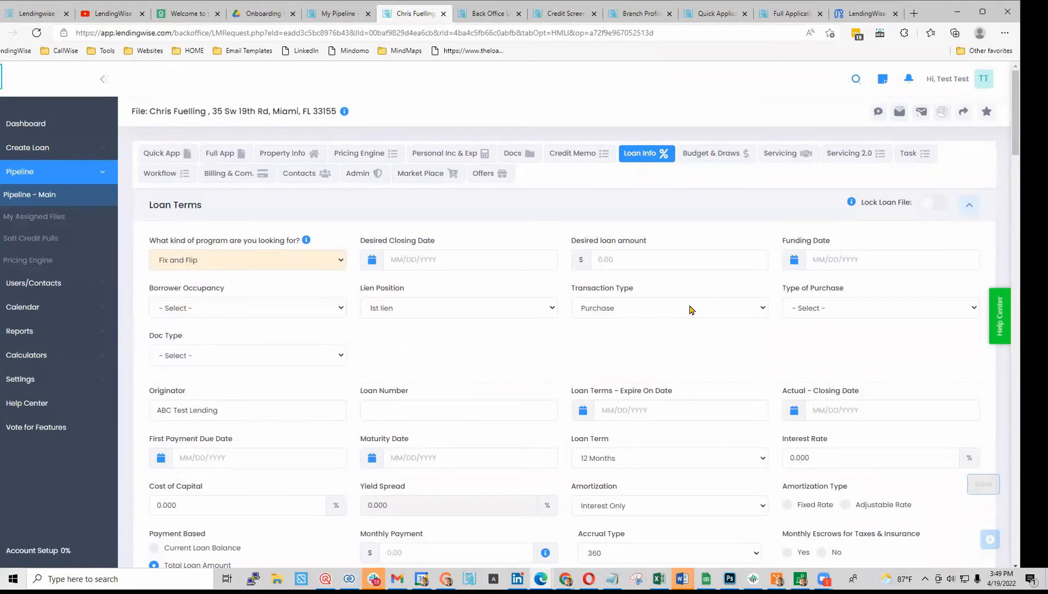
left_click(724, 310)
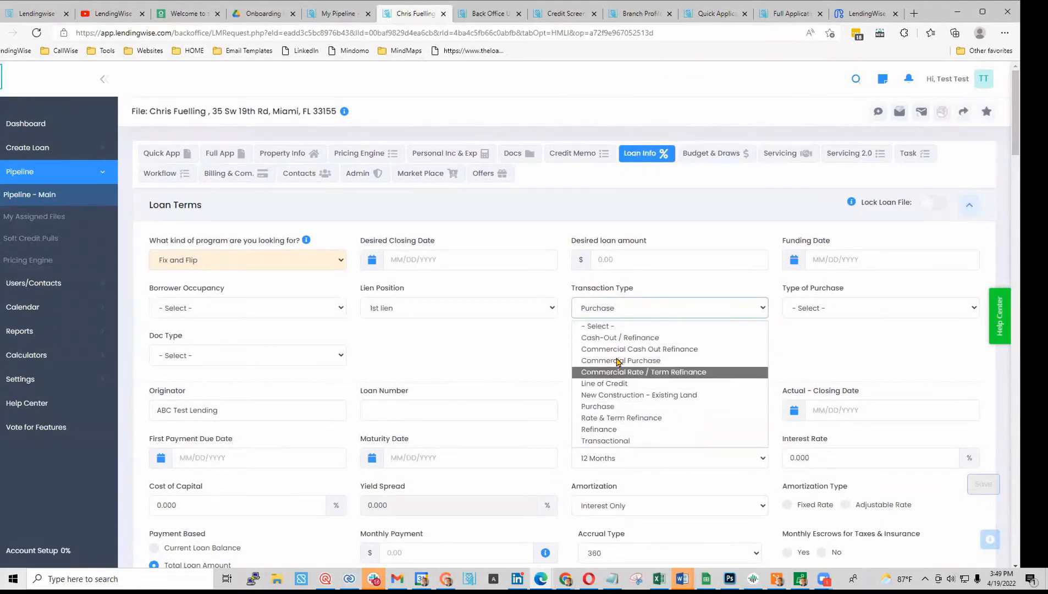
left_click(511, 356)
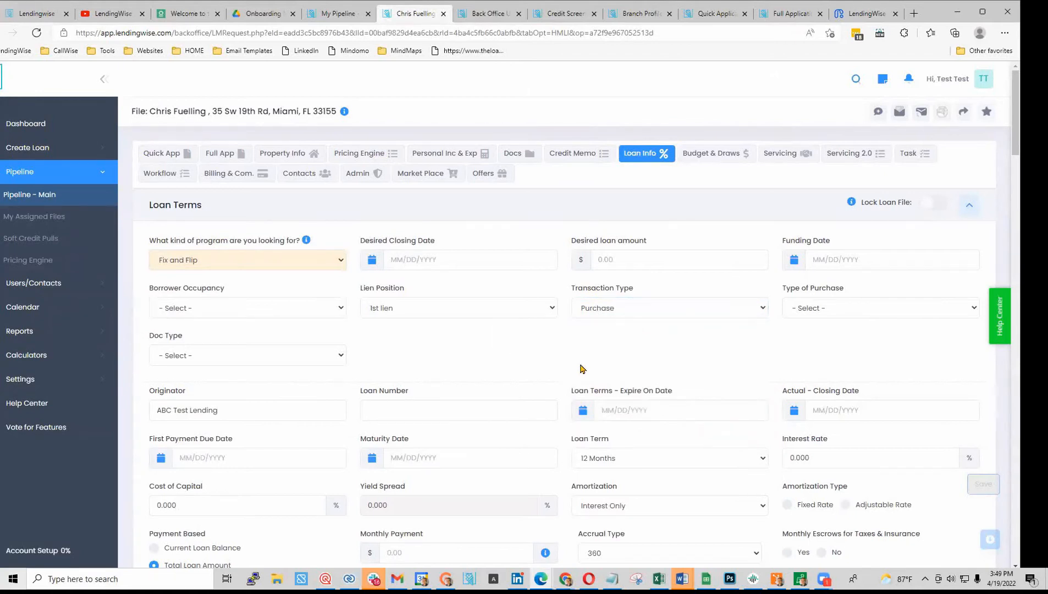
left_click(790, 312)
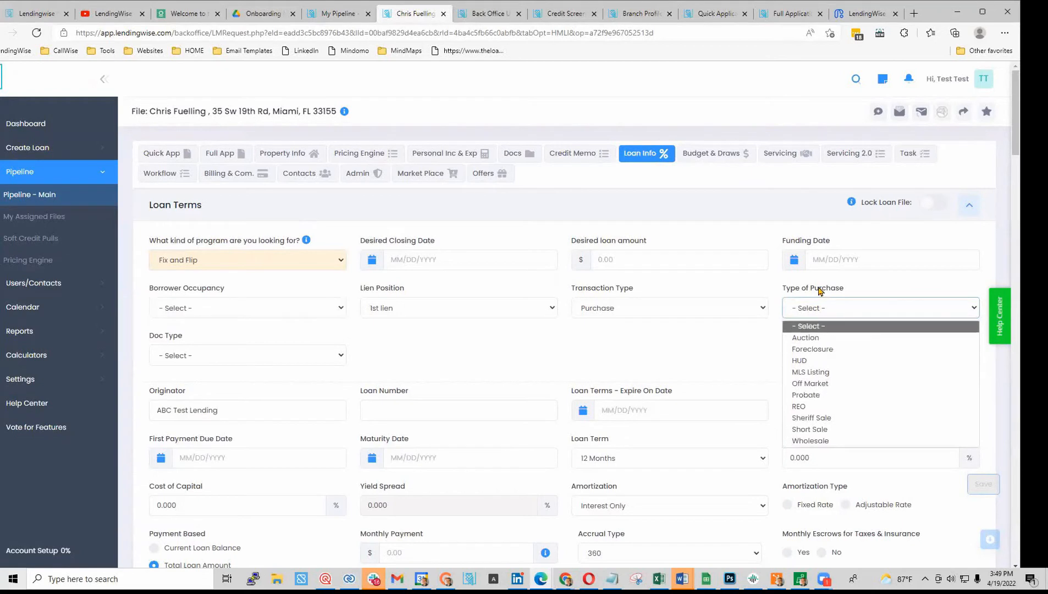
left_click(739, 355)
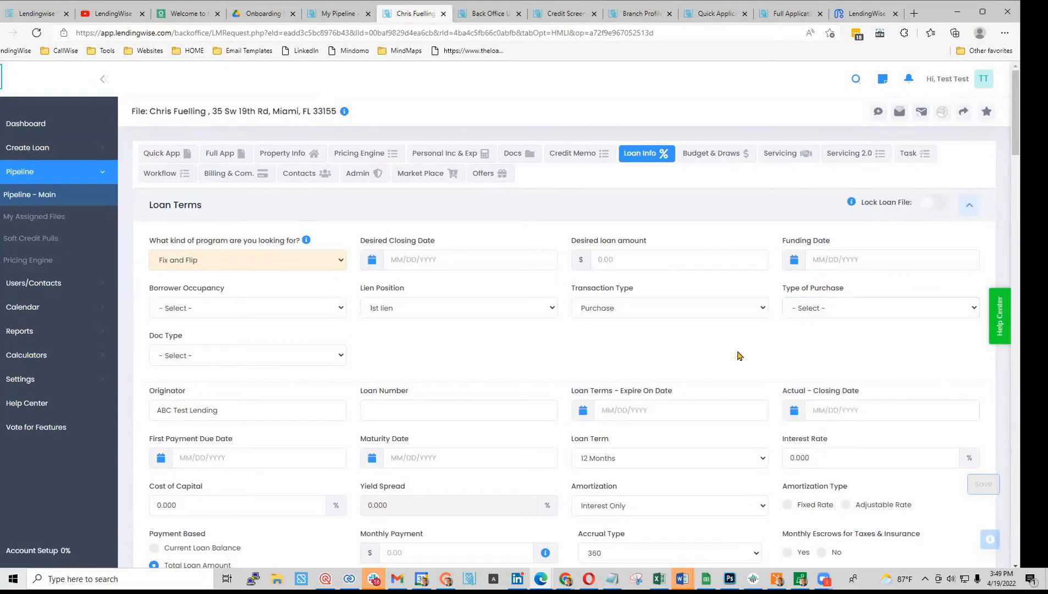
scroll(738, 355, "down", 3)
- Set the interest rate to 10% and check the recalculated monthly payment
left_click(803, 281)
type("10")
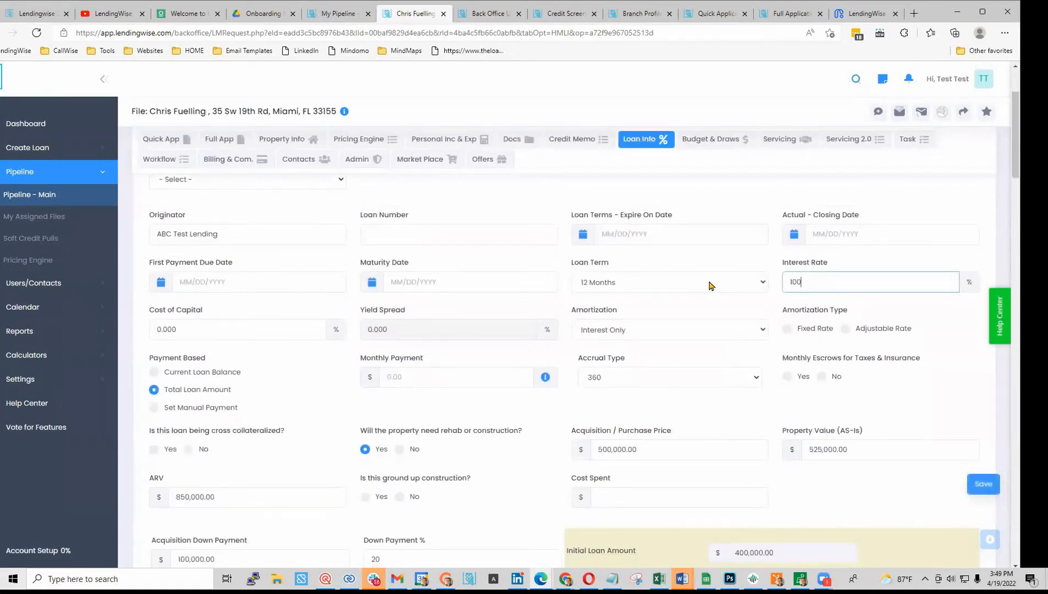
left_click(695, 303)
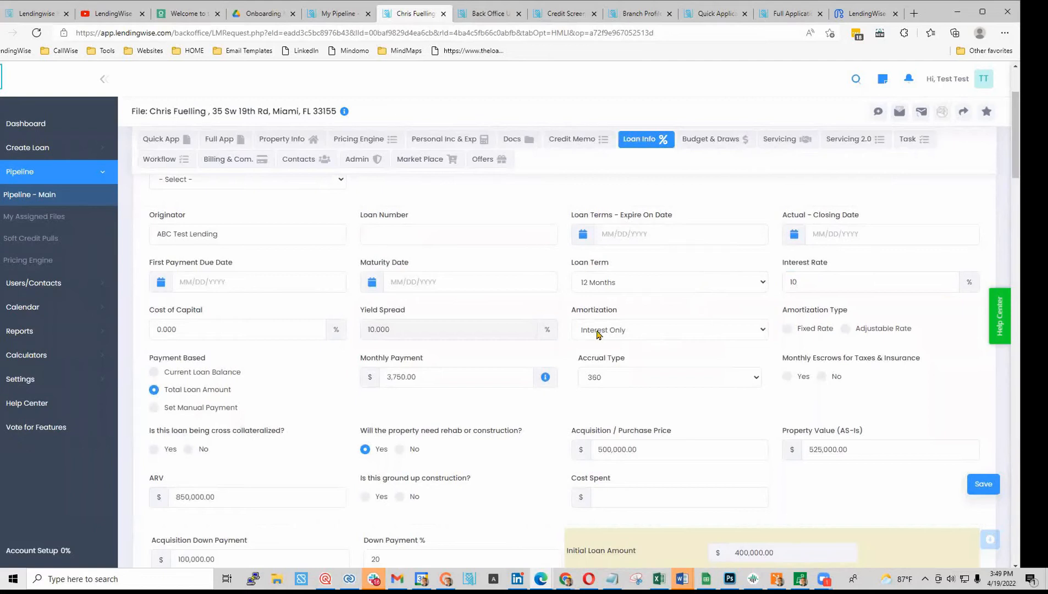
scroll(461, 395, "down", 2)
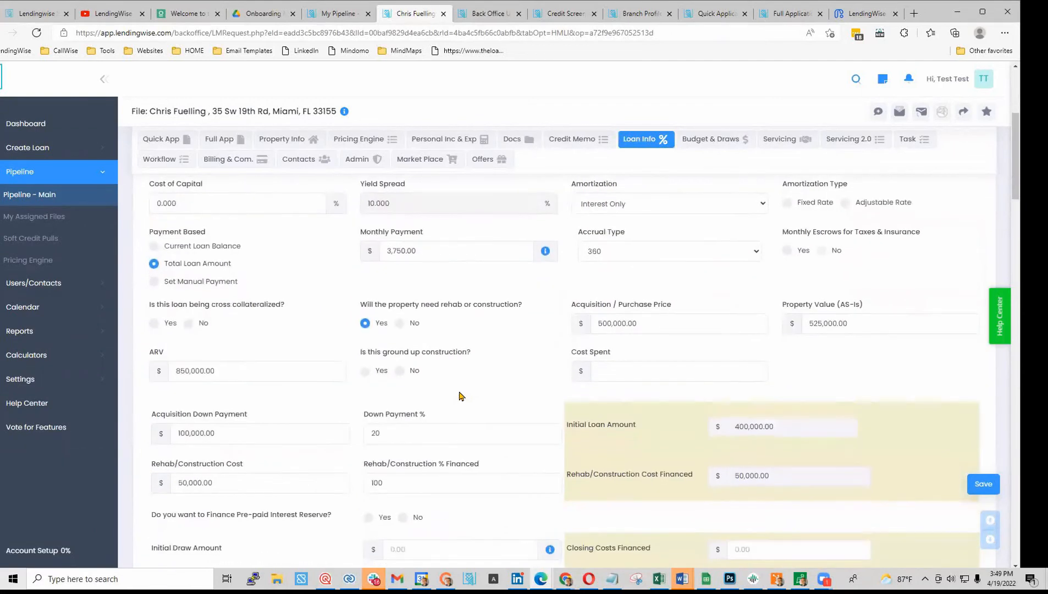
double_click(379, 249)
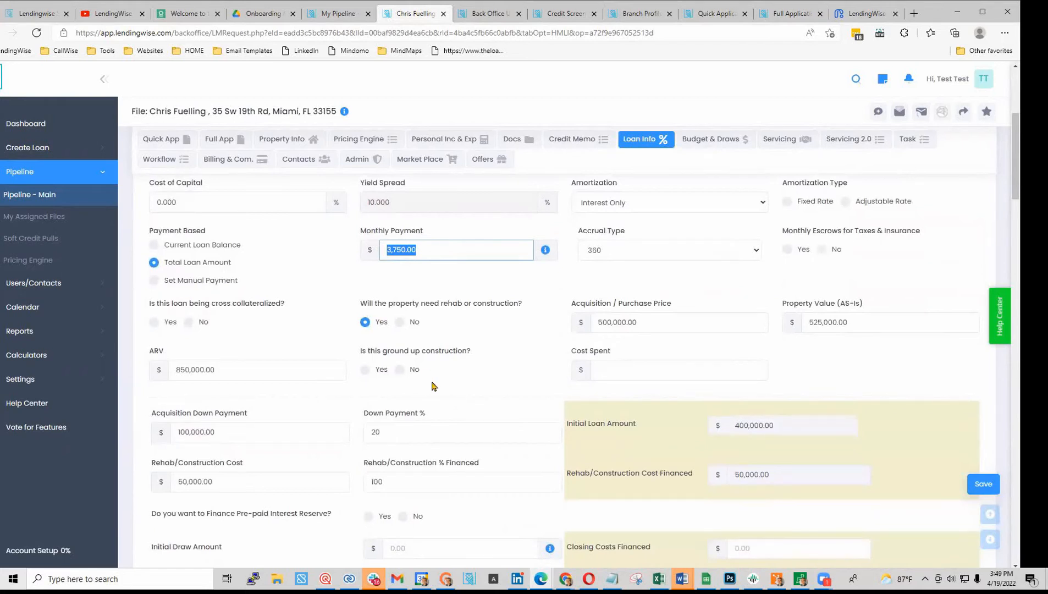
scroll(433, 386, "down", 5)
scroll(433, 386, "up", 2)
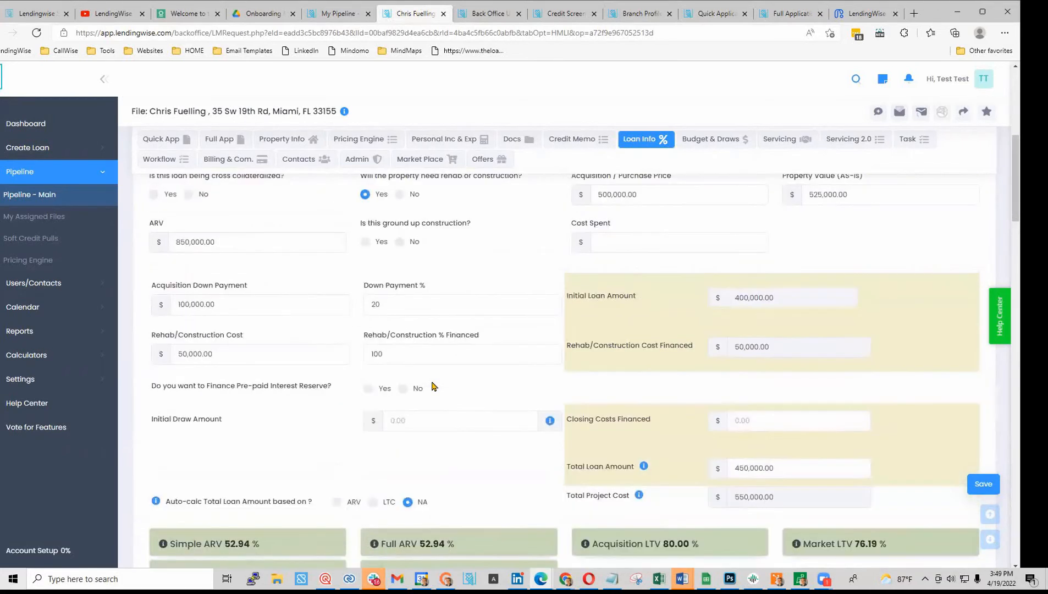
- Lower the down payment from 20% to 10%, raising the total loan to 500,000
double_click(396, 304)
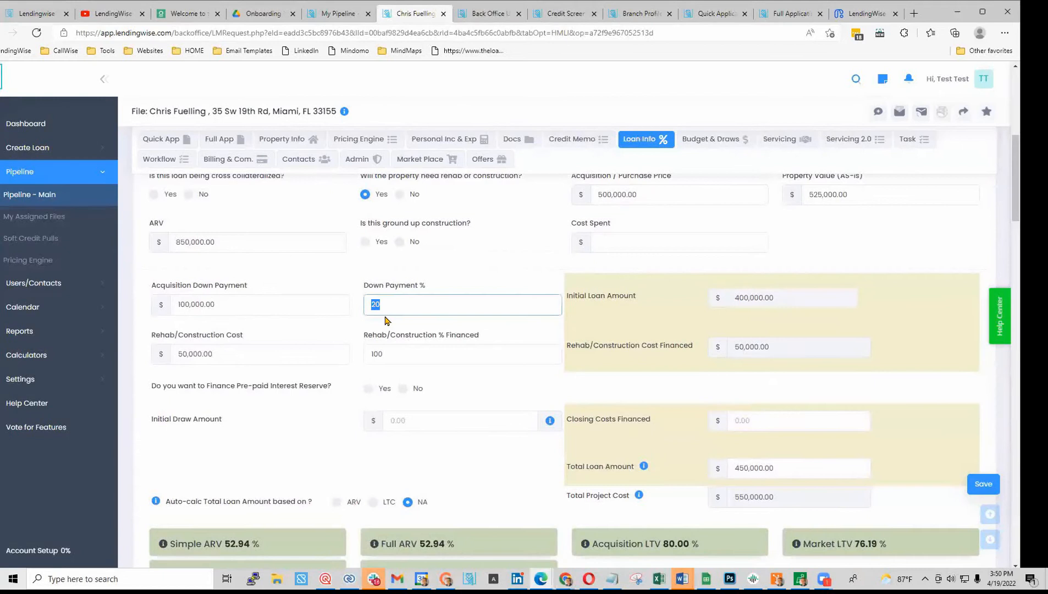
type("1")
left_click(361, 286)
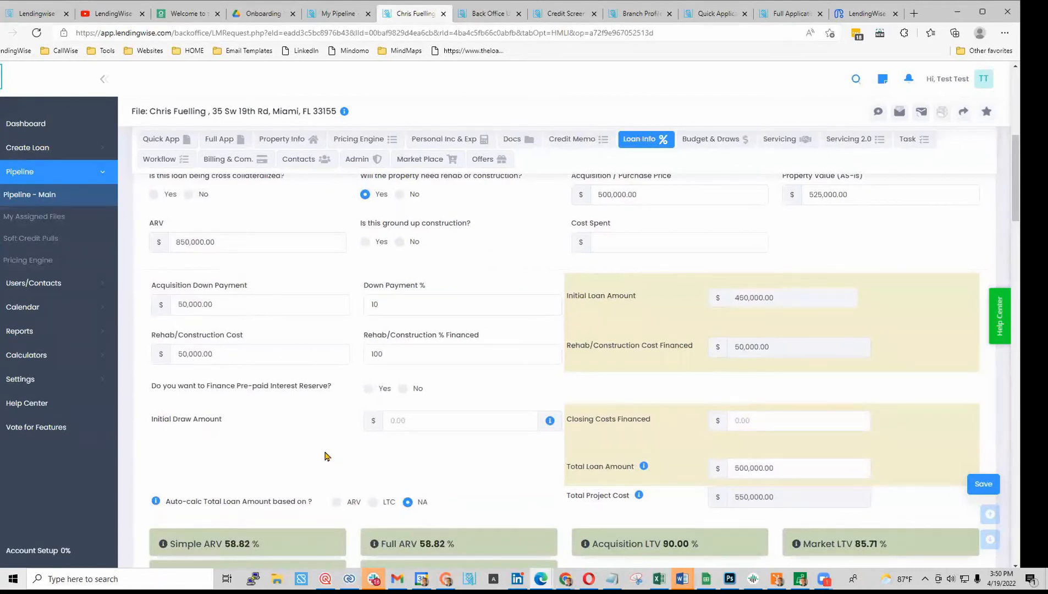
scroll(494, 415, "down", 2)
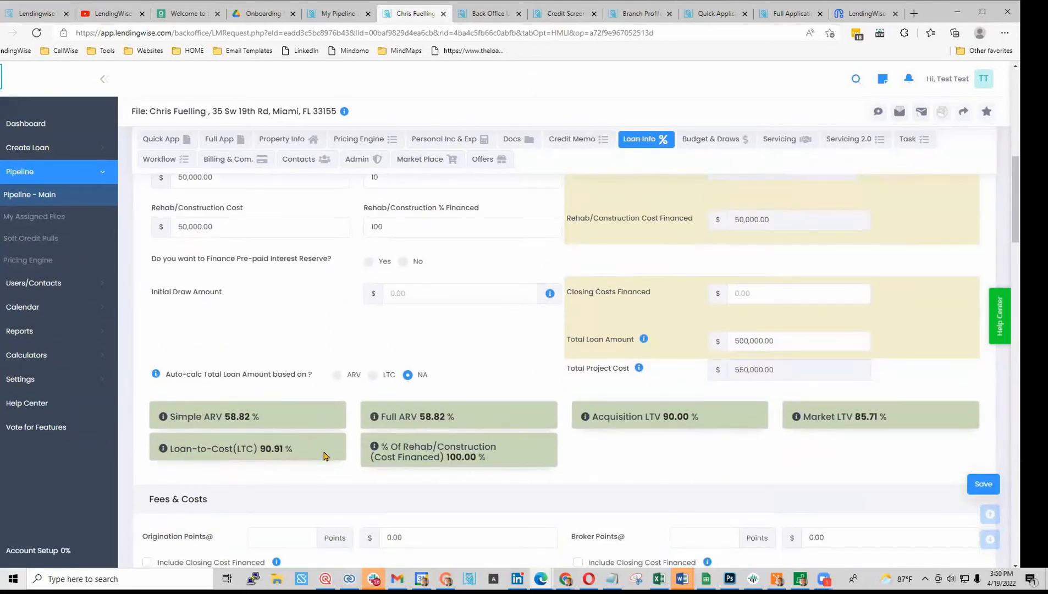
scroll(531, 356, "down", 2)
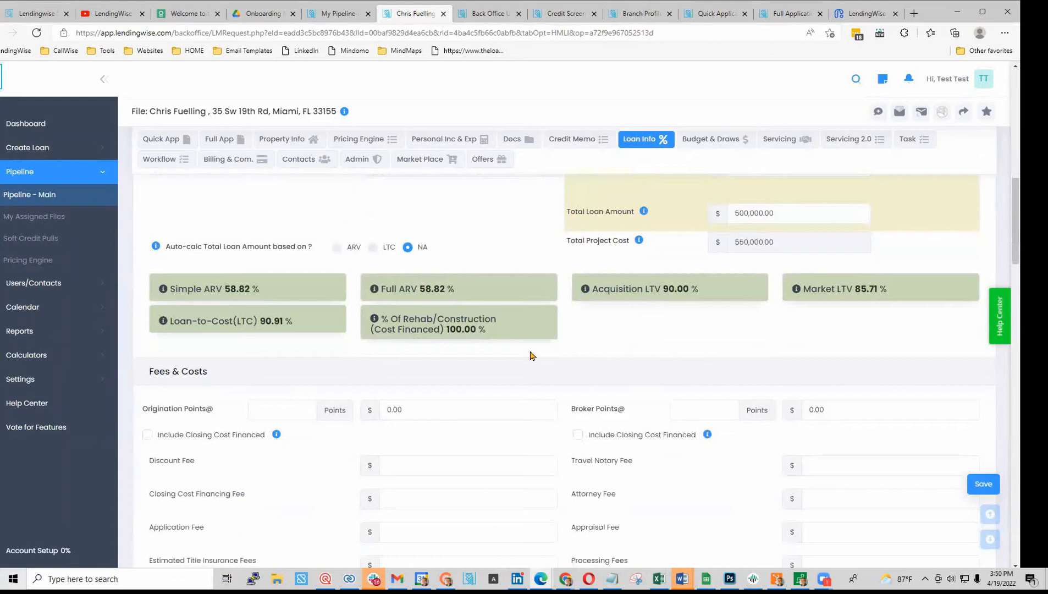
- Enter 1 origination point and 1 broker point, confirming each update
scroll(531, 355, "down", 2)
left_click(279, 287)
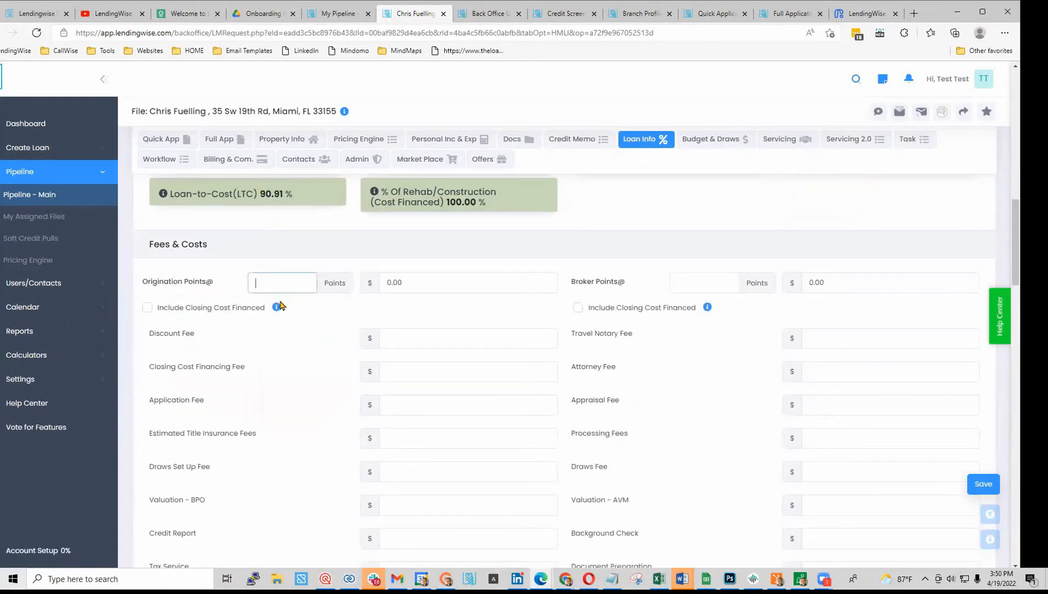
type("1")
left_click(329, 319)
left_click(435, 368)
left_click(709, 289)
type("1")
left_click(744, 332)
left_click(438, 367)
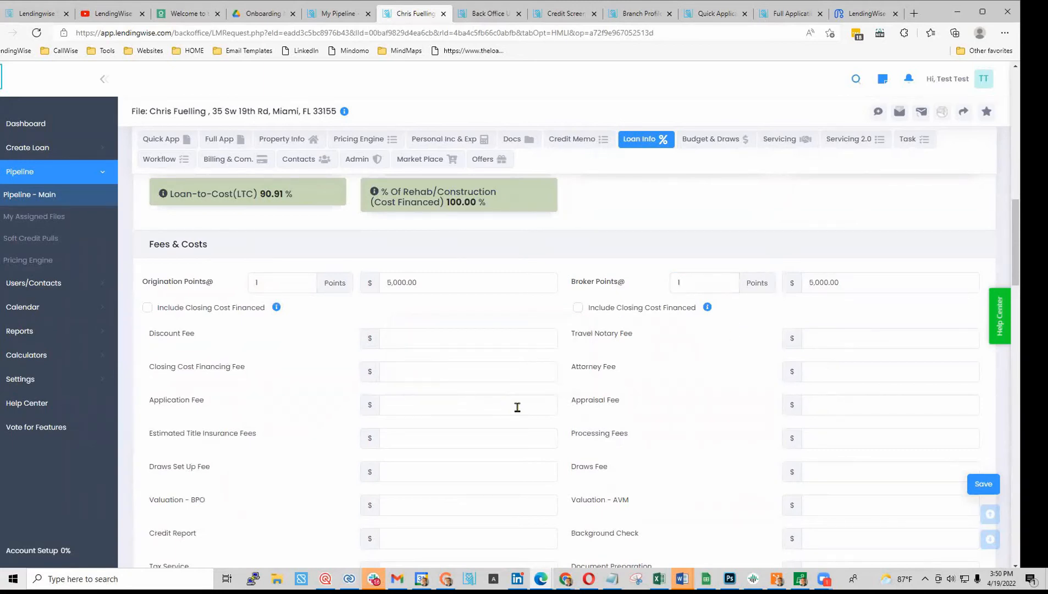
- Enter 450 appraisal, 850 processing and 2,500 title insurance fees, totalling 13,800 in fees
scroll(517, 407, "down", 3)
left_click(853, 276)
type("450")
left_click(706, 308)
left_click(856, 310)
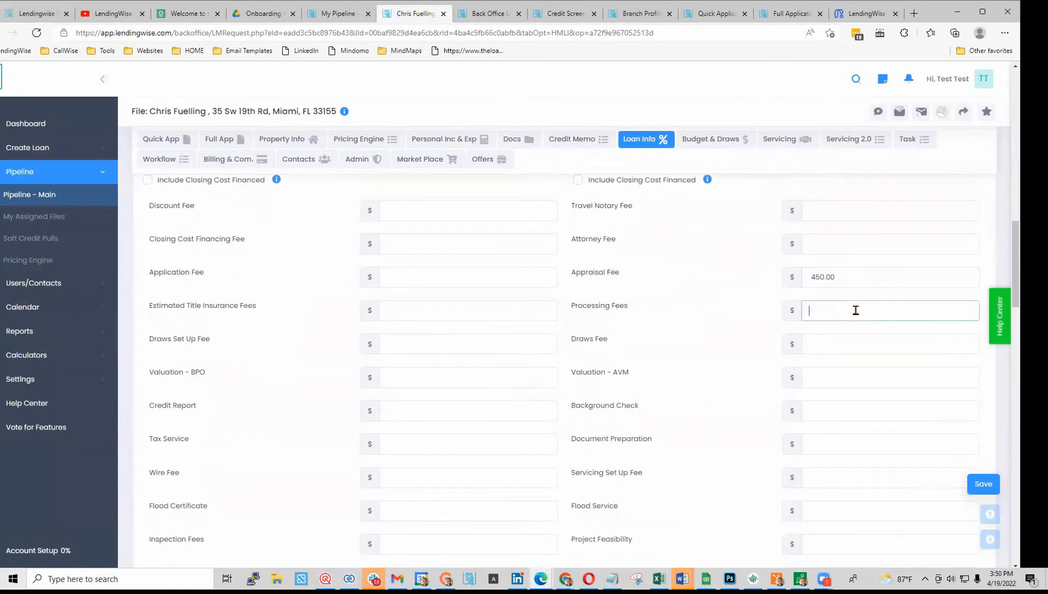
type("850")
left_click(709, 297)
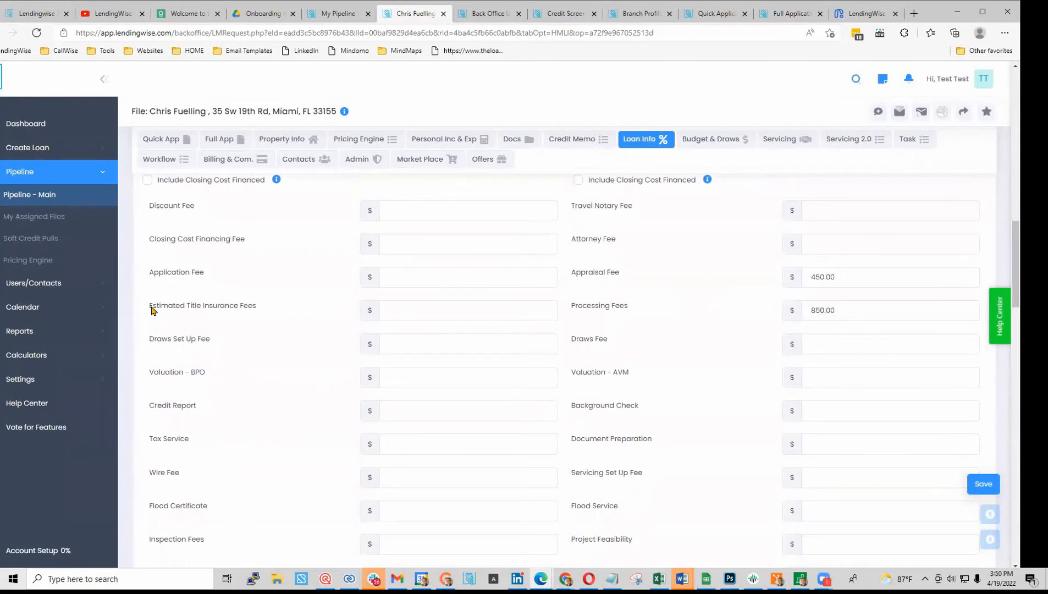
left_click_drag(150, 306, 257, 311)
left_click(448, 311)
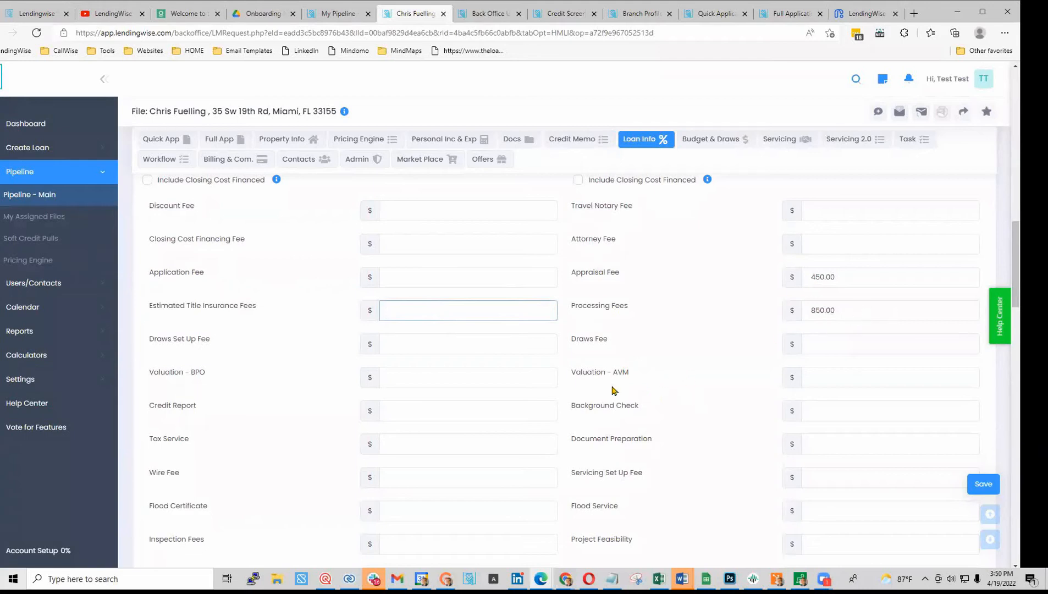
type("00")
left_click(286, 347)
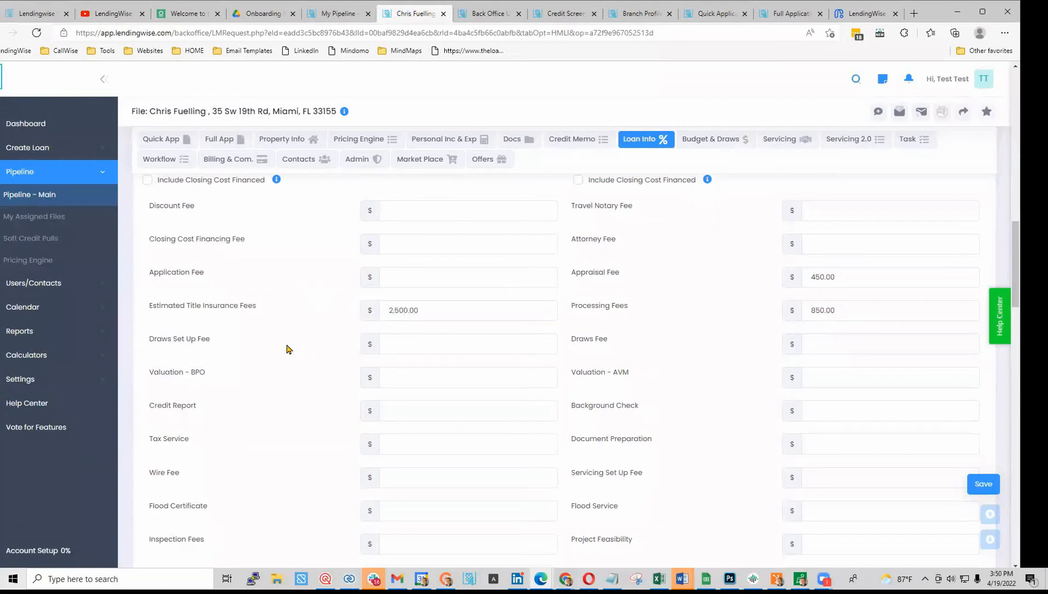
scroll(287, 348, "down", 7)
scroll(287, 349, "down", 5)
left_click(376, 420)
scroll(377, 420, "down", 3)
scroll(377, 421, "down", 7)
scroll(357, 402, "up", 7)
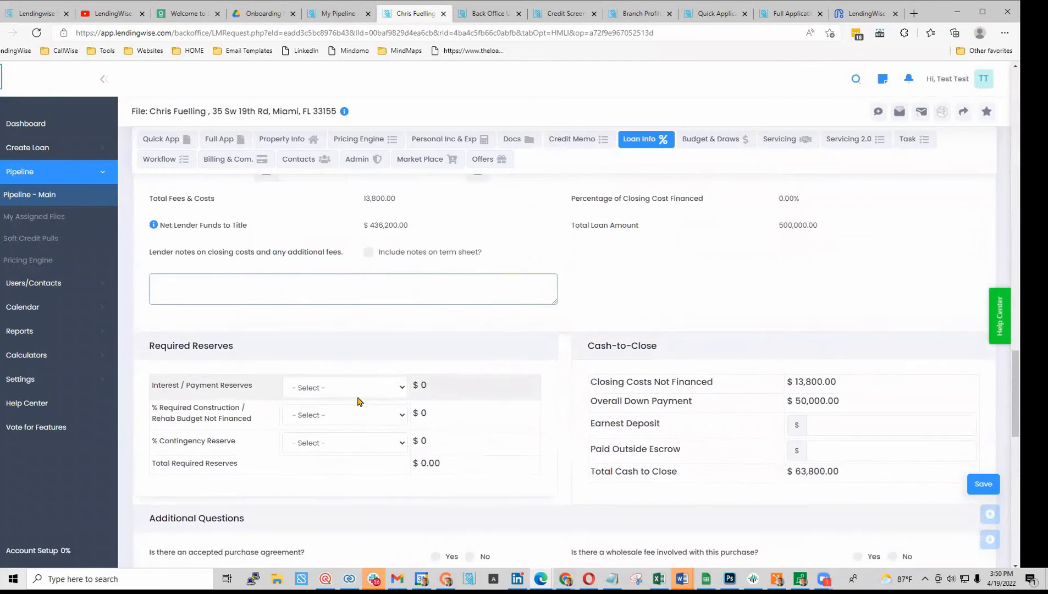
- Set interest reserves to 3 Months and the earnest deposit to 5,000
left_click(357, 395)
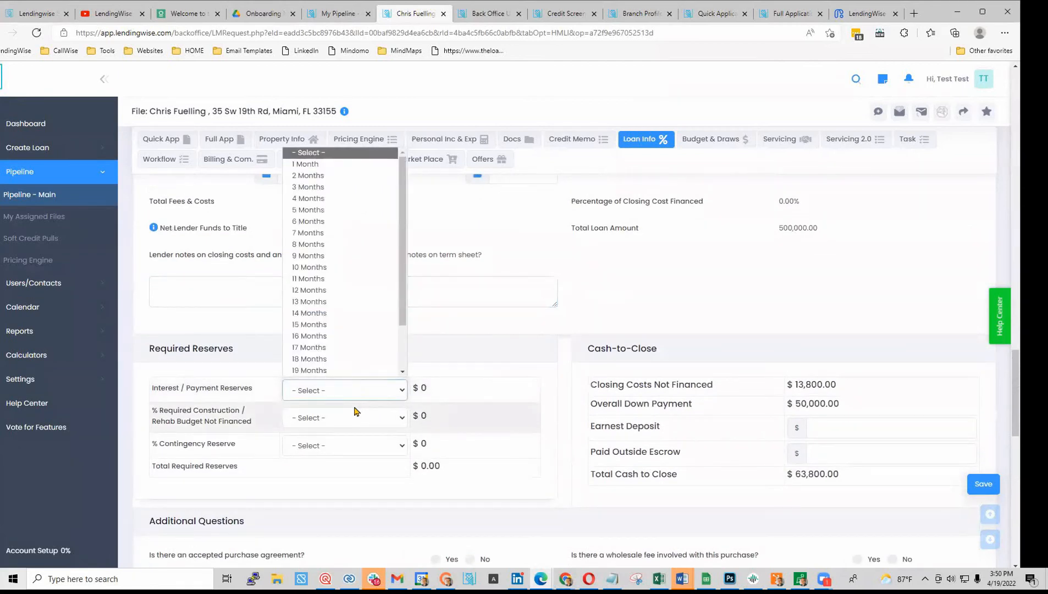
left_click(316, 187)
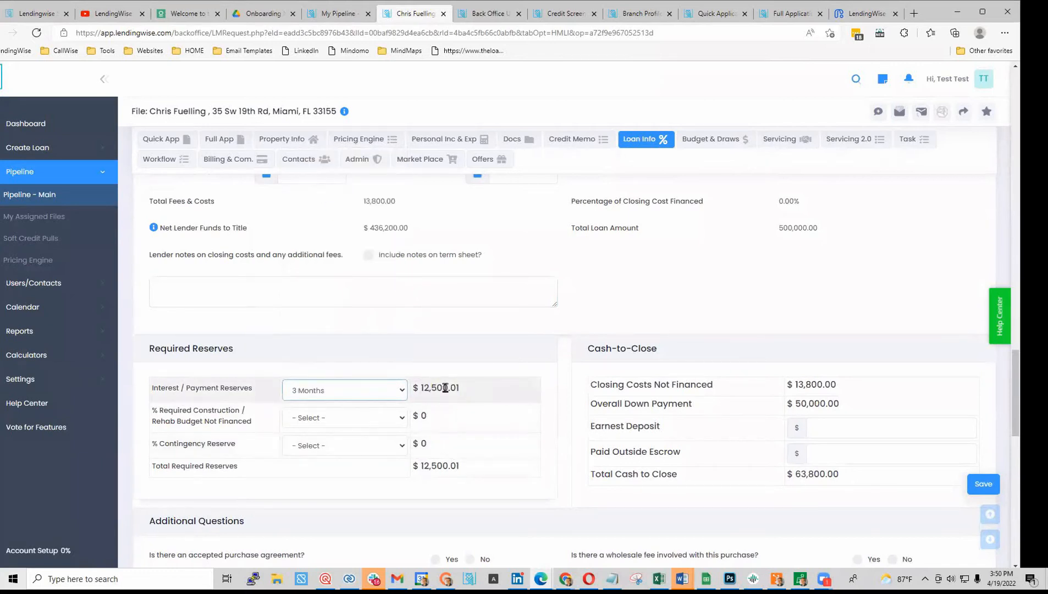
left_click(841, 431)
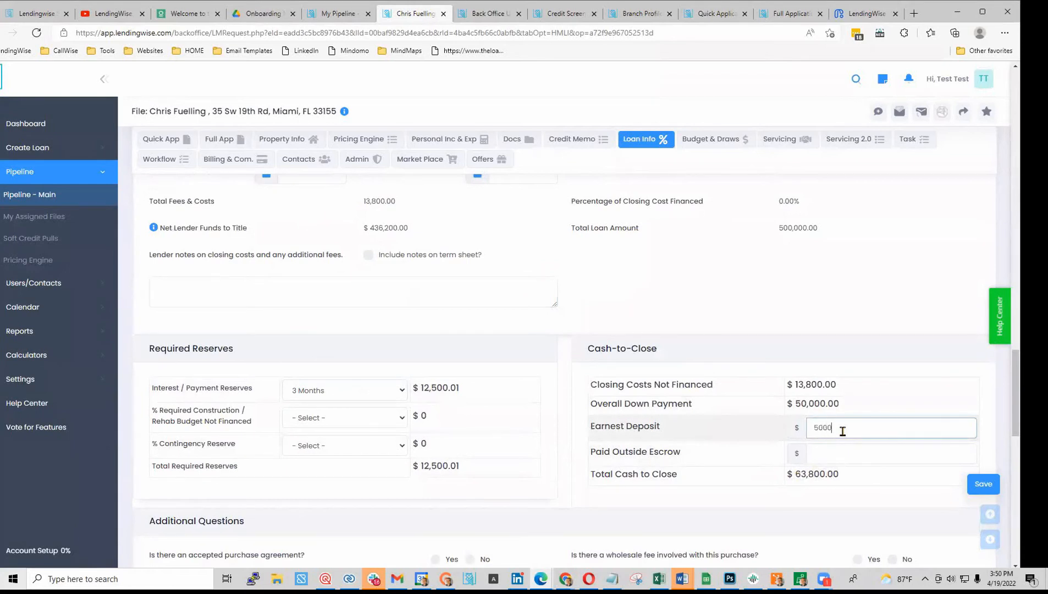
left_click(721, 318)
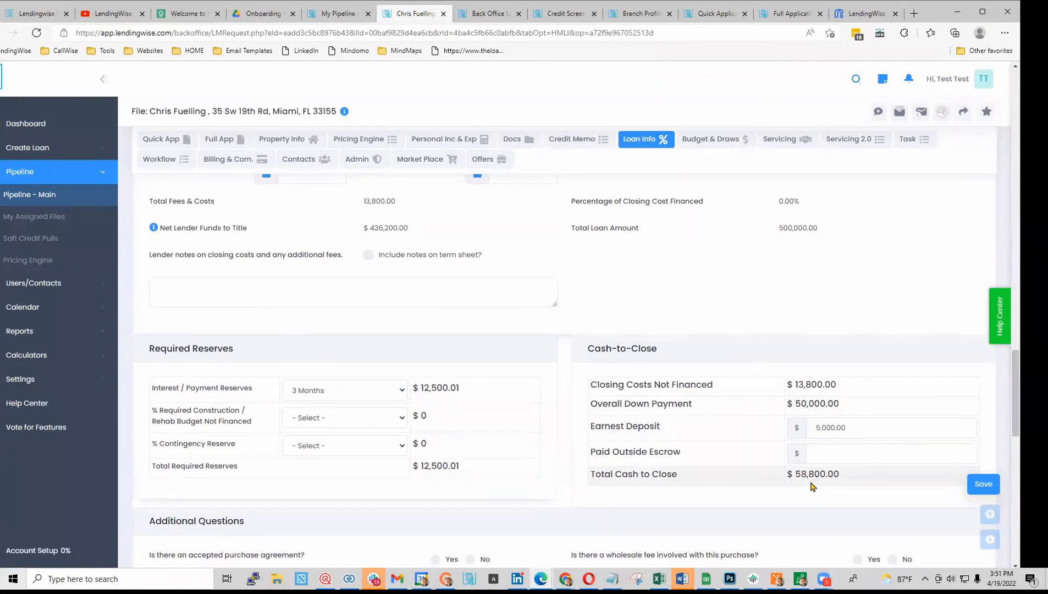
scroll(780, 473, "down", 2)
left_click_drag(794, 346, 847, 352)
scroll(631, 503, "down", 2)
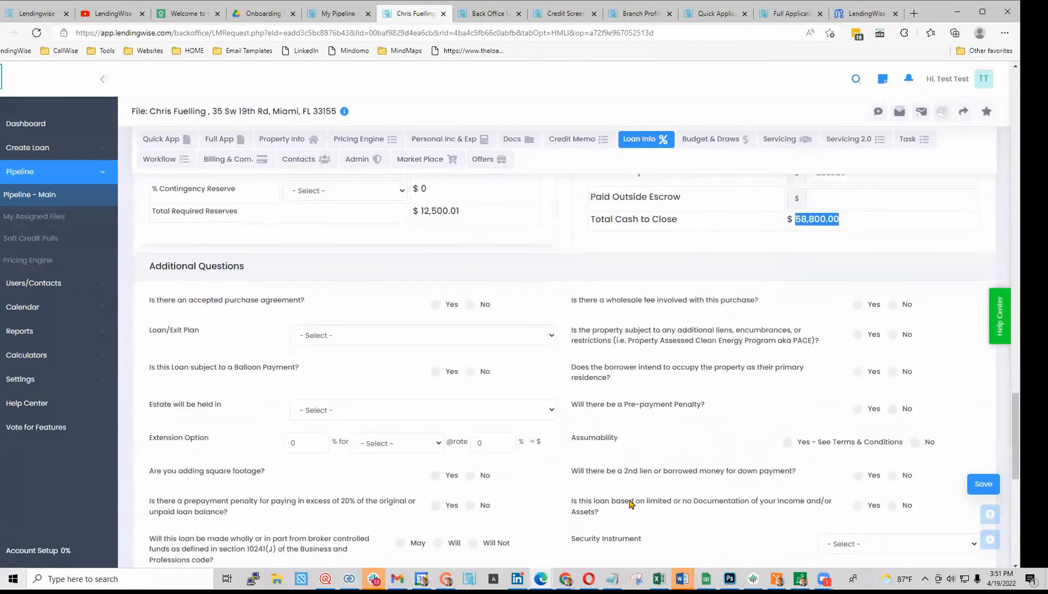
scroll(631, 504, "down", 2)
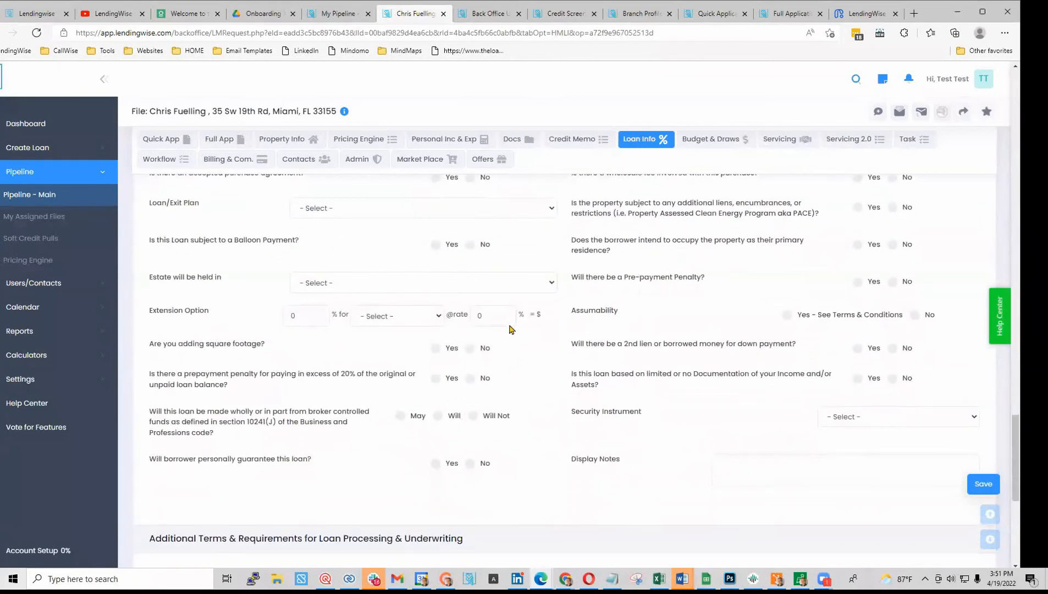
scroll(684, 460, "up", 2)
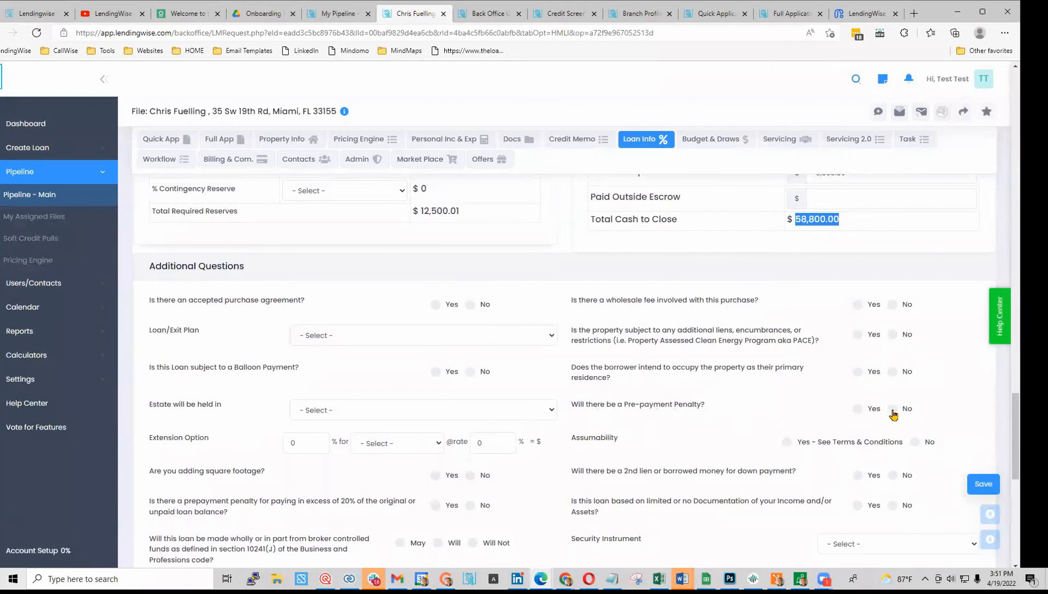
- Answer No to the pre-payment penalty and primary residence questions
left_click(857, 409)
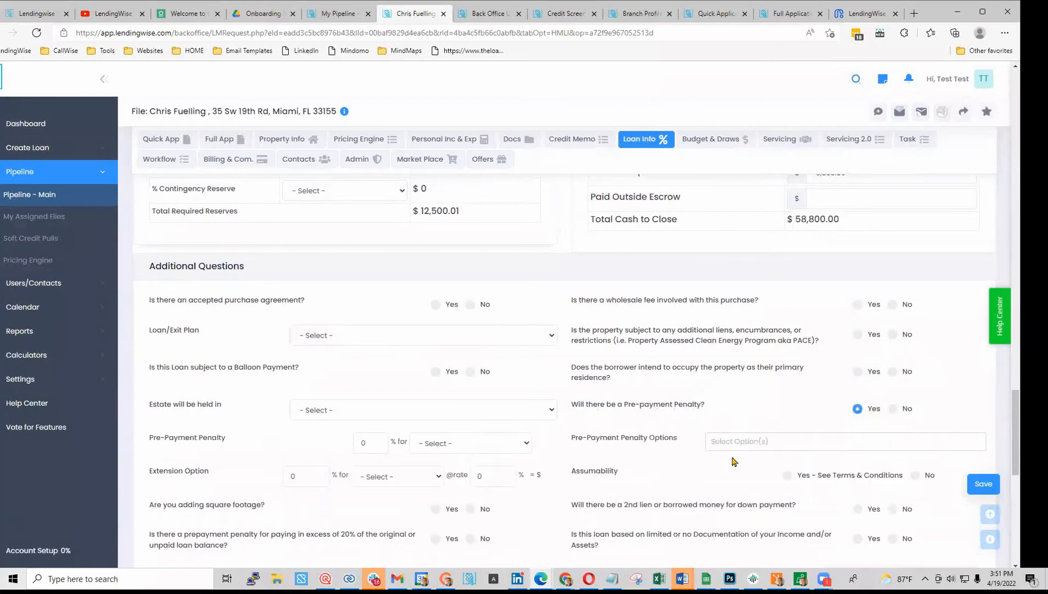
left_click(749, 441)
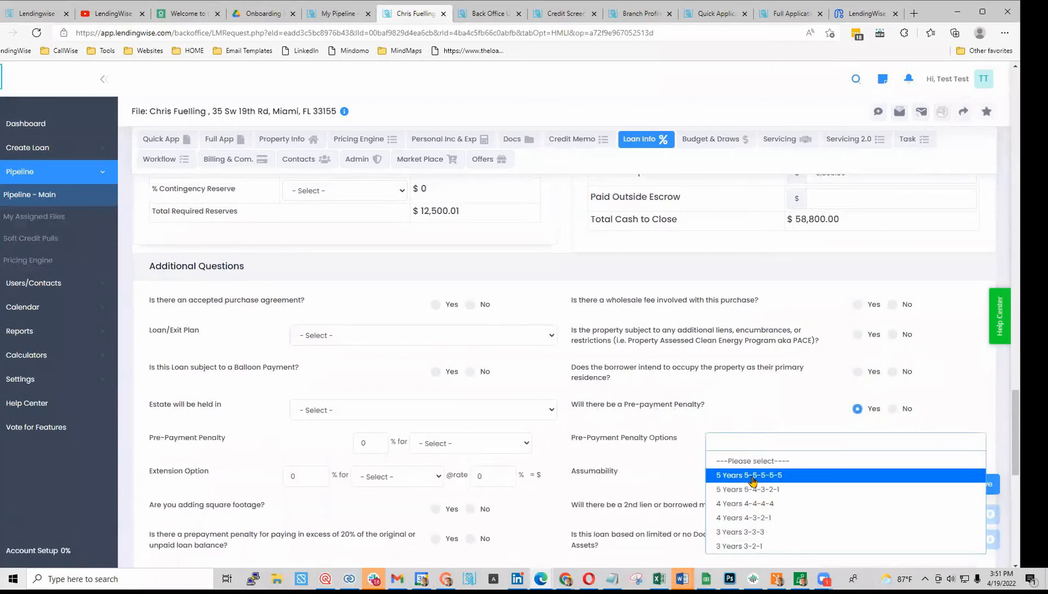
left_click(875, 413)
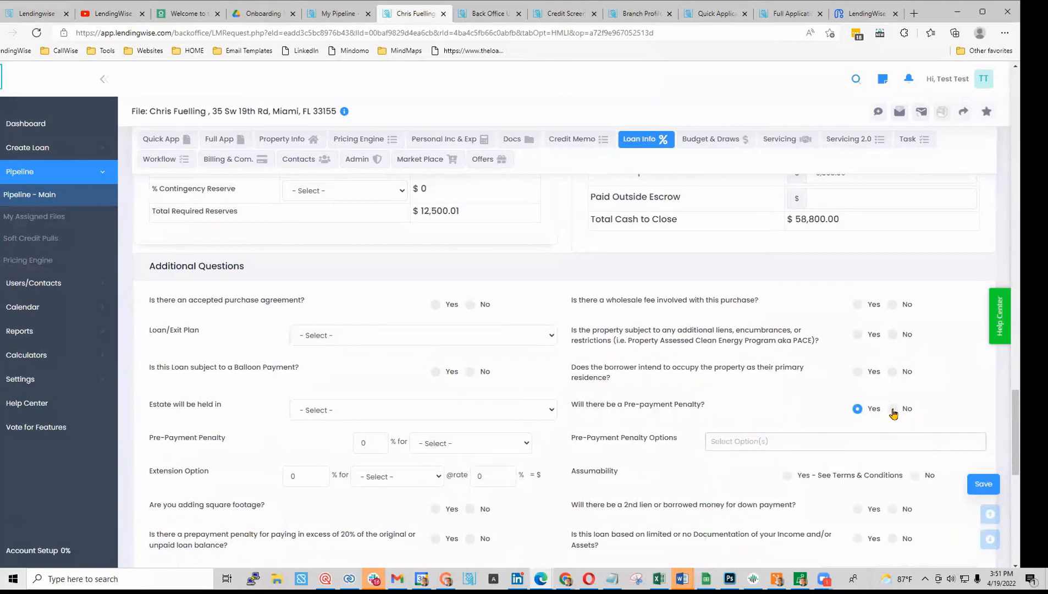
left_click(892, 410)
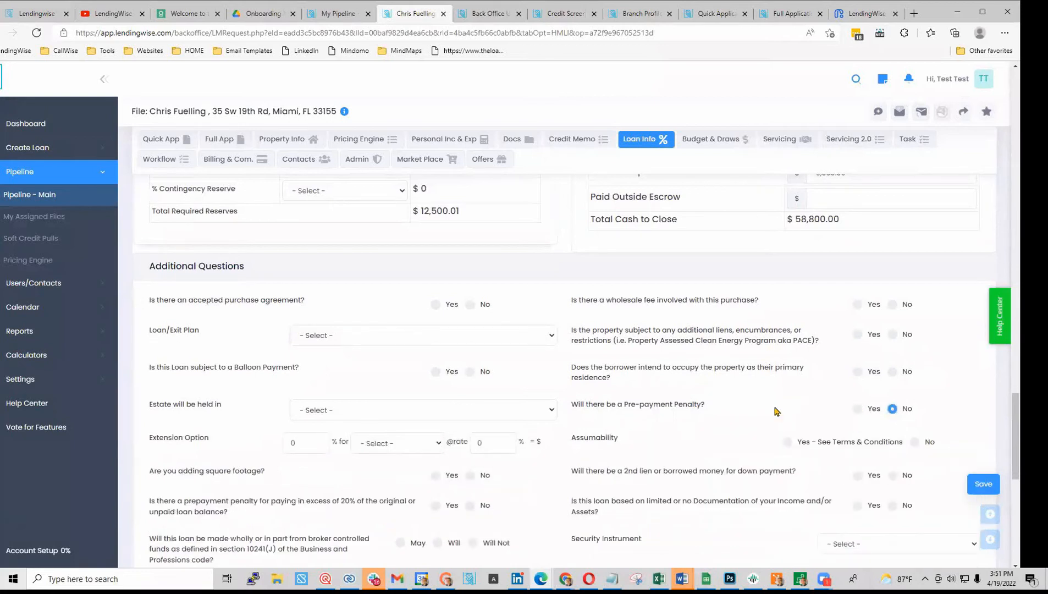
scroll(775, 412, "down", 2)
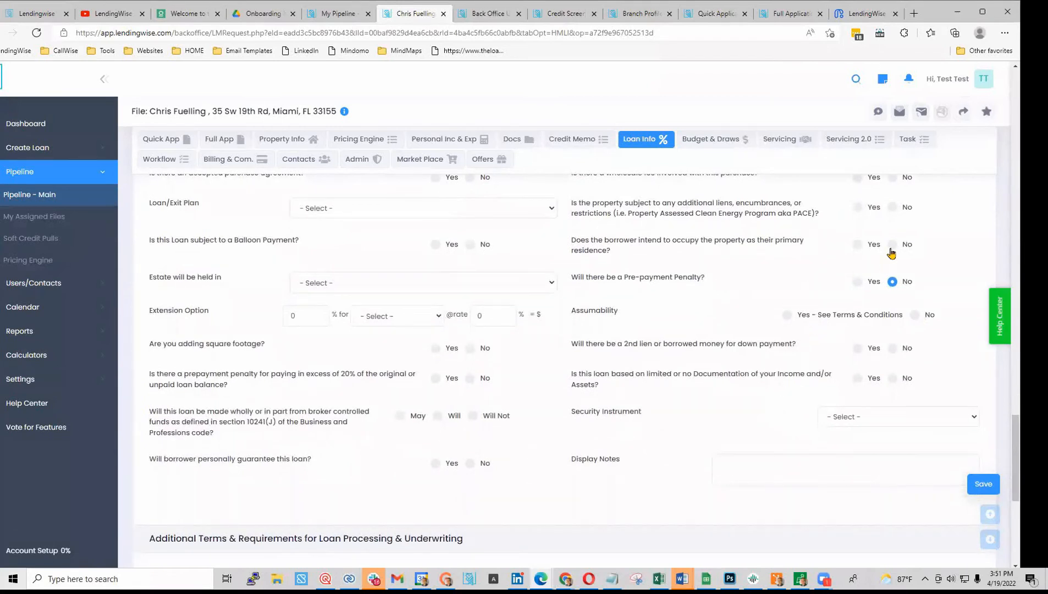
left_click(892, 245)
scroll(657, 363, "up", 2)
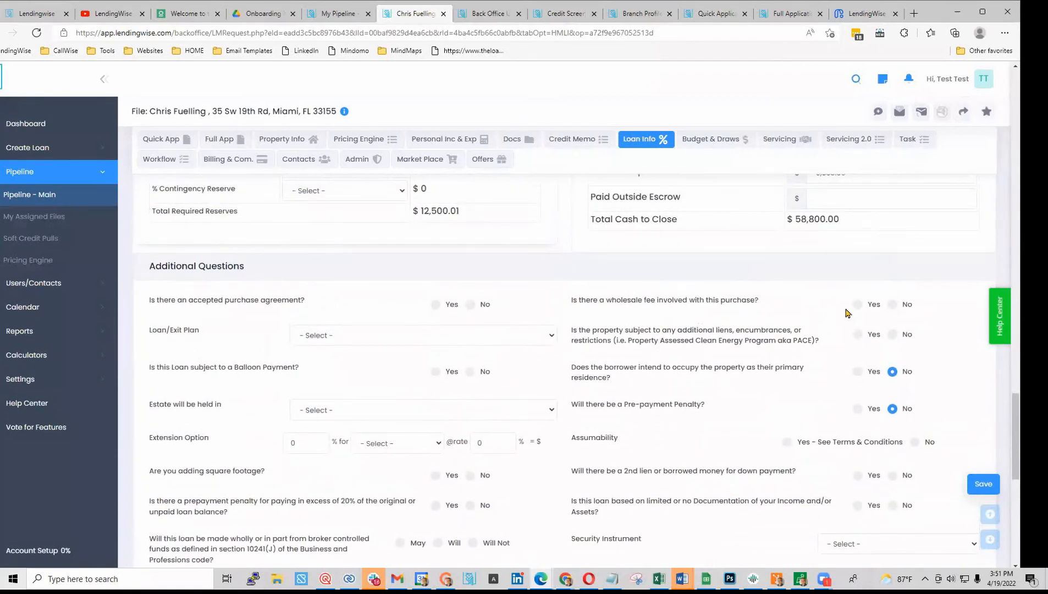
scroll(386, 393, "down", 2)
scroll(426, 219, "up", 4)
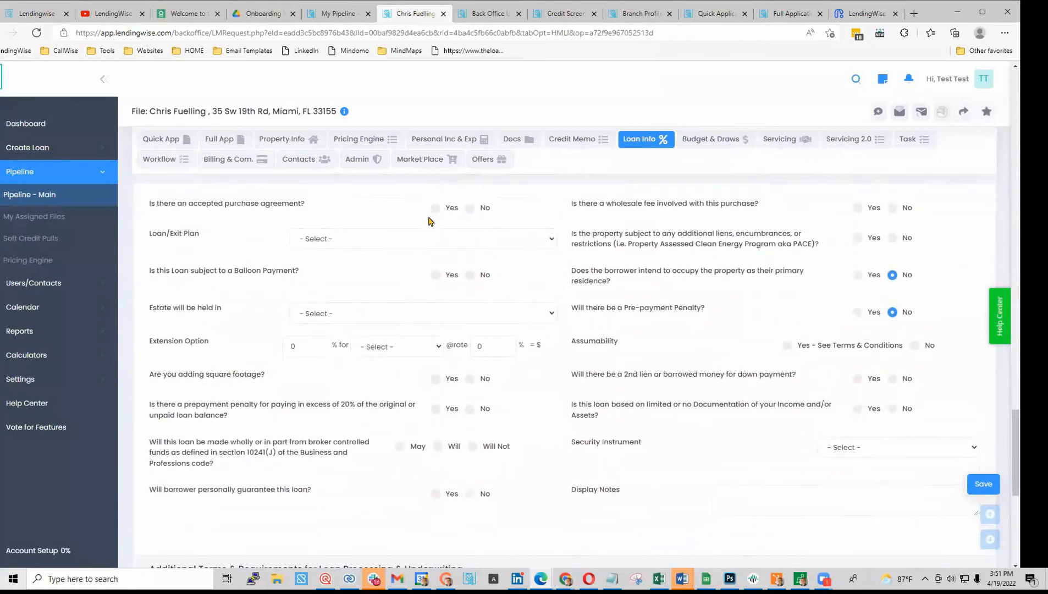
- Answer Yes to the accepted purchase agreement, with a 05/07/2022 expiration date
left_click(435, 432)
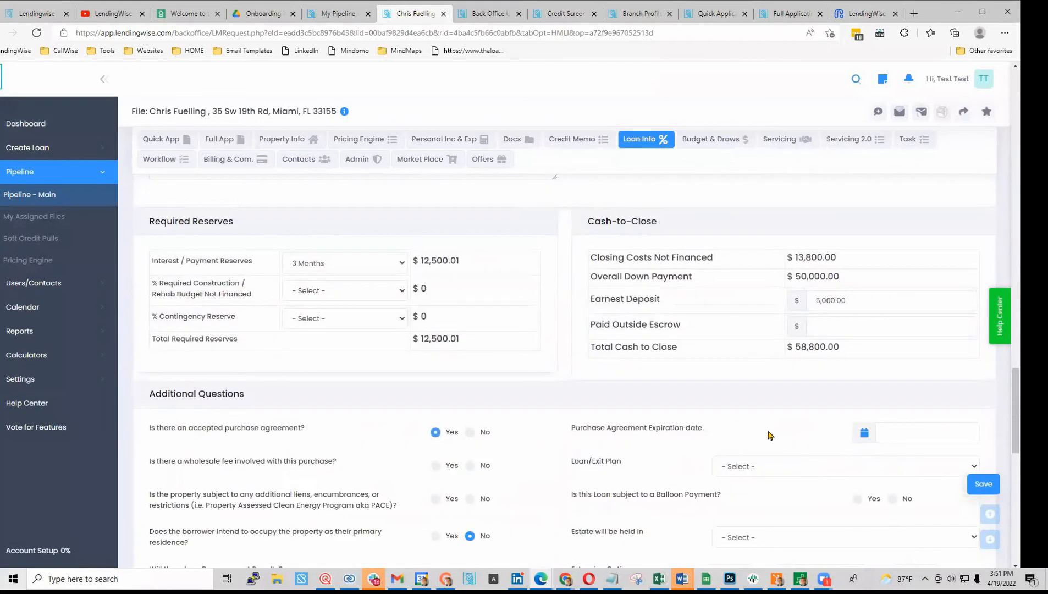
left_click(900, 430)
left_click(954, 409)
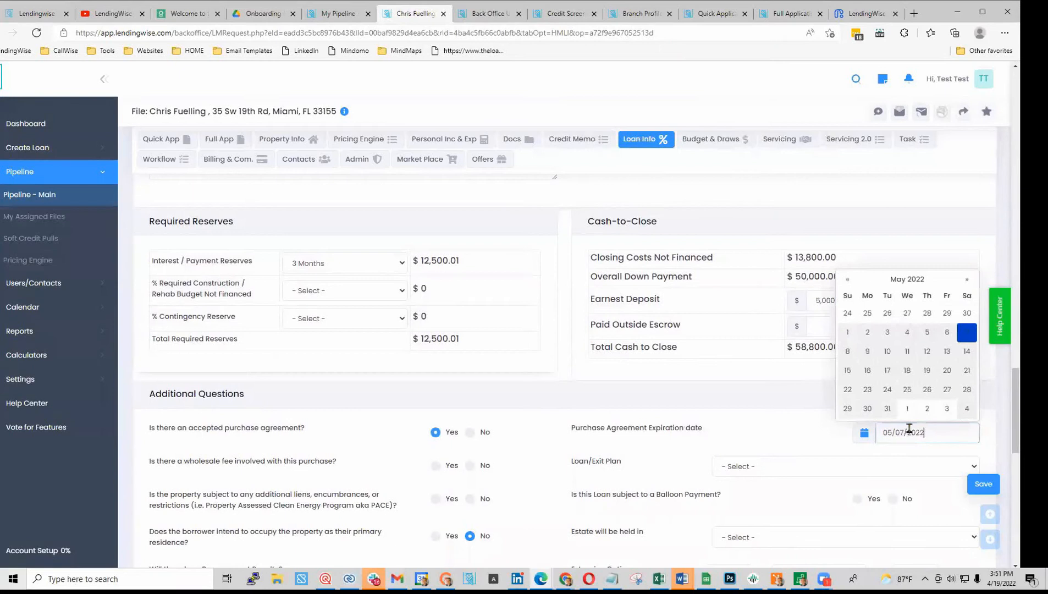
left_click(716, 484)
scroll(716, 484, "down", 10)
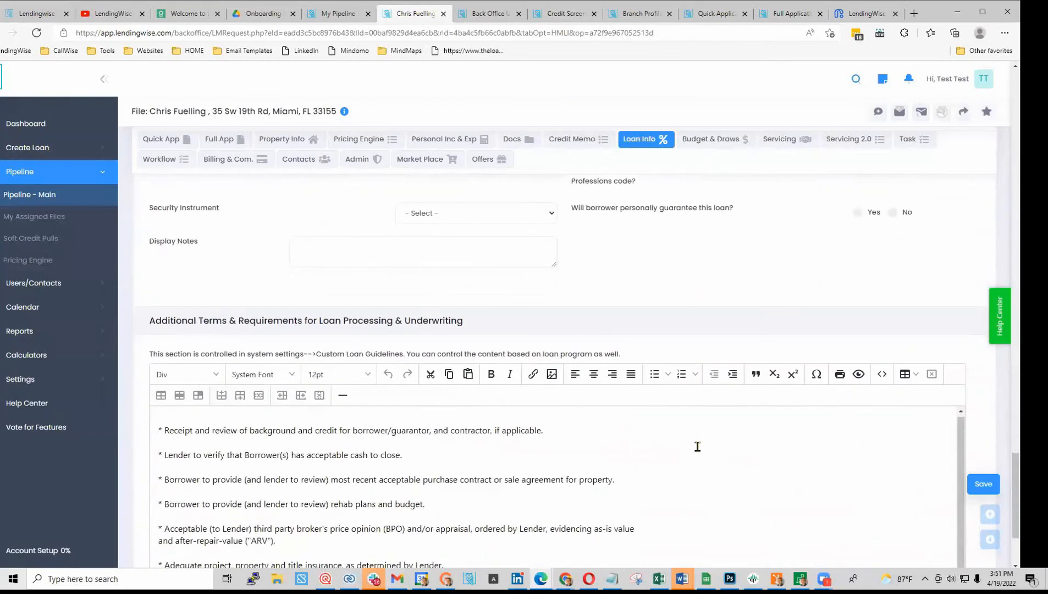
- Select the Additional Terms guideline bullets, save the loan info, and view the Term Sheet
scroll(364, 431, "down", 3)
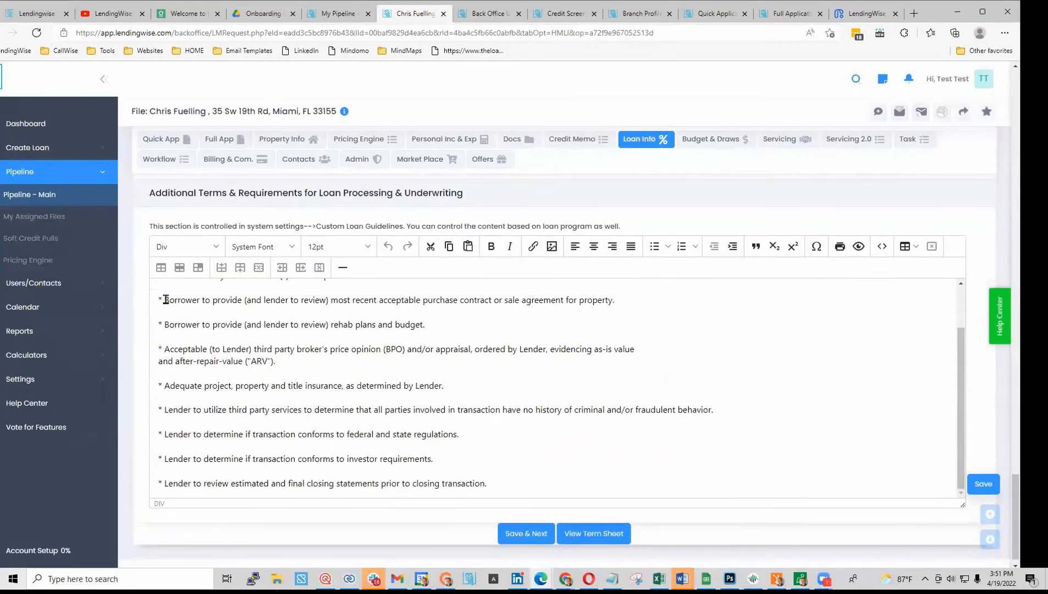
left_click_drag(164, 300, 615, 520)
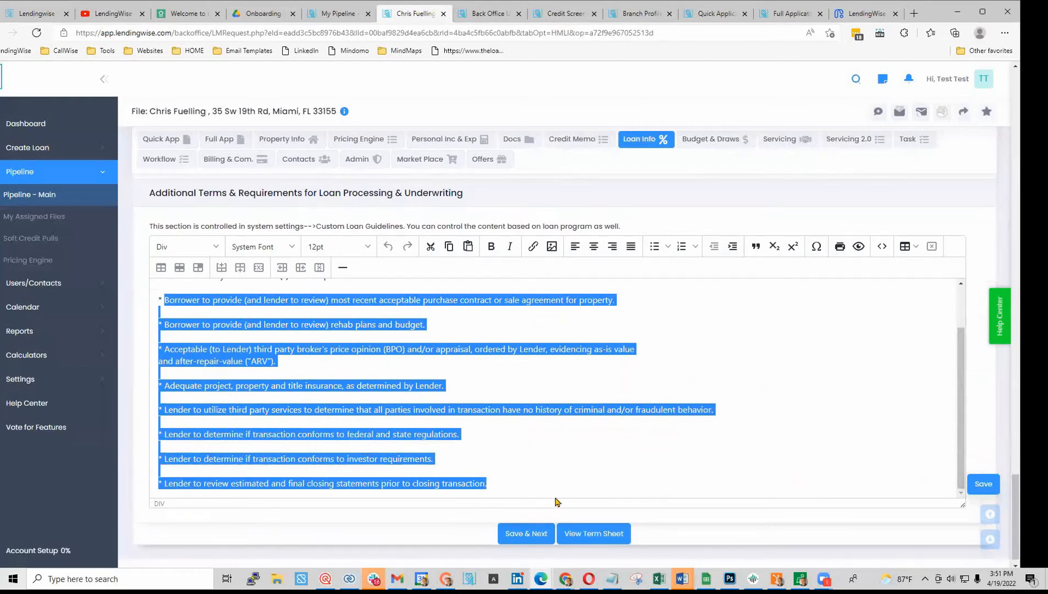
left_click(505, 486)
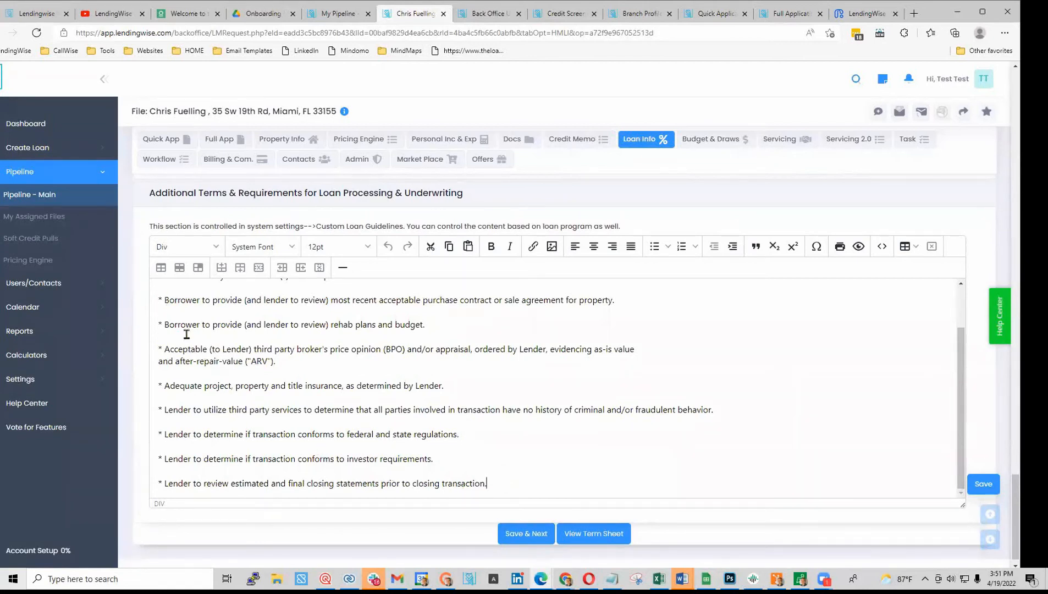
left_click_drag(164, 299, 599, 487)
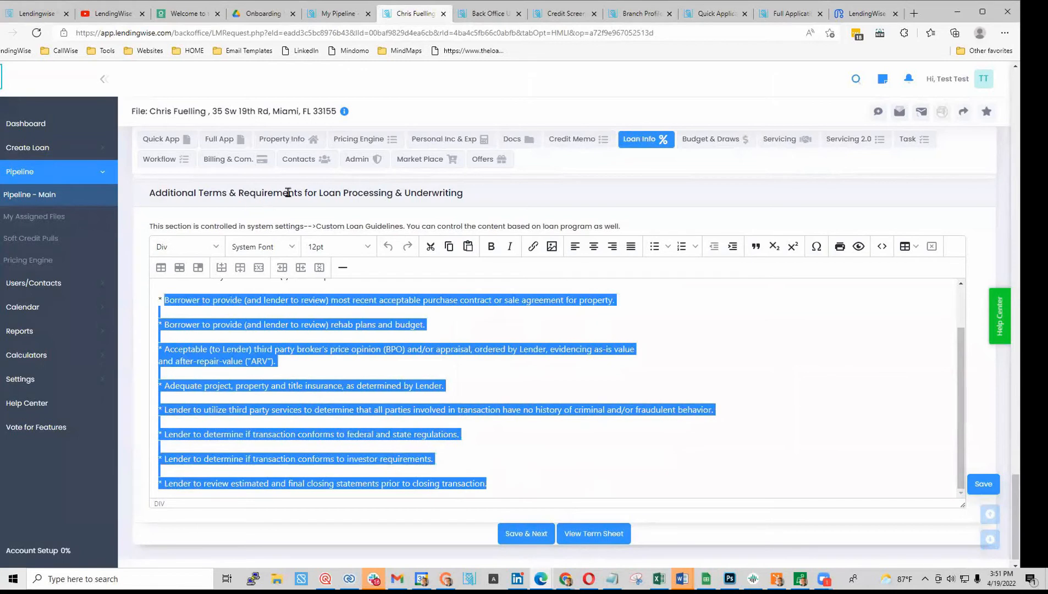
left_click(988, 489)
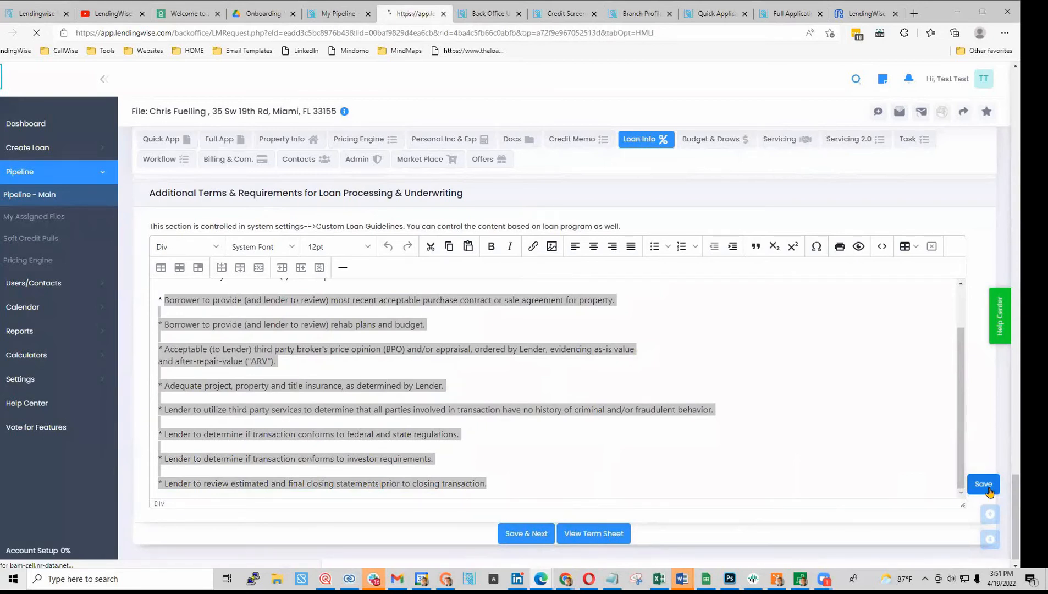
scroll(499, 447, "down", 9)
scroll(500, 447, "down", 15)
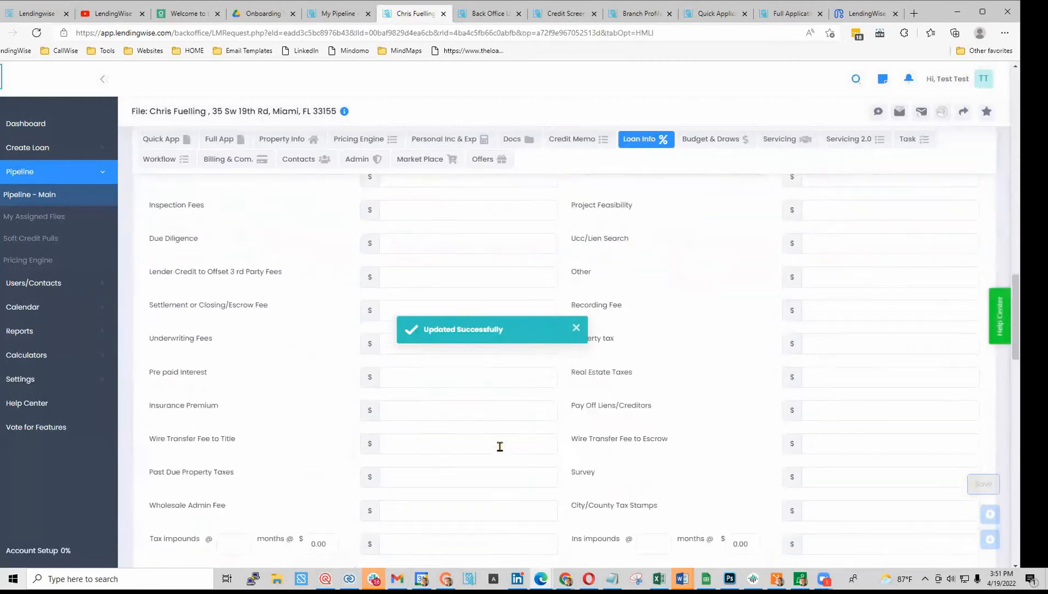
left_click(597, 521)
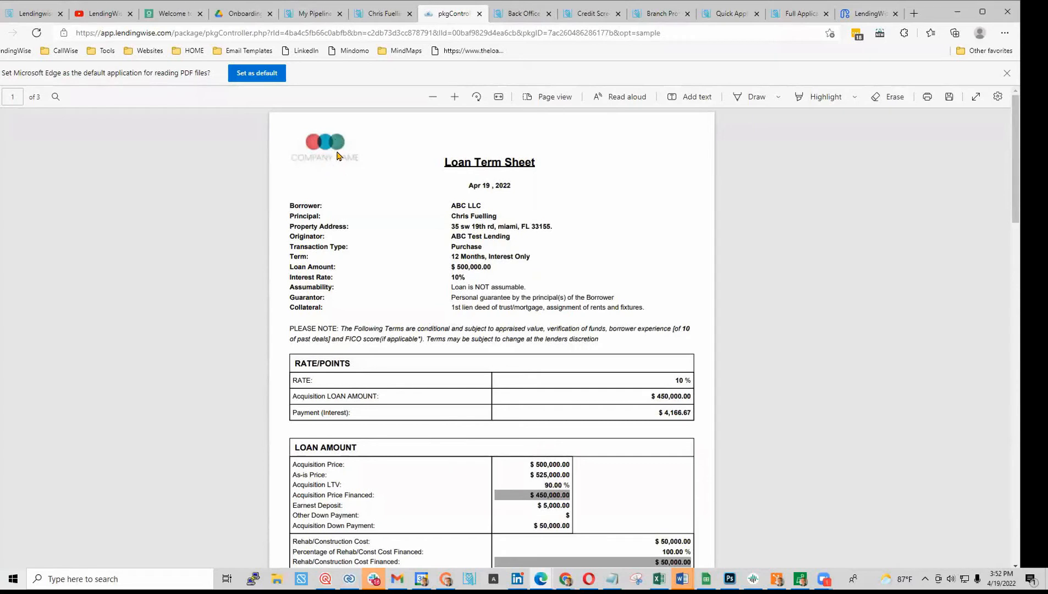
- Scroll through the three-page term sheet ($500,000 at 10%), then return to Loan Info
scroll(427, 302, "down", 2)
scroll(427, 302, "down", 10)
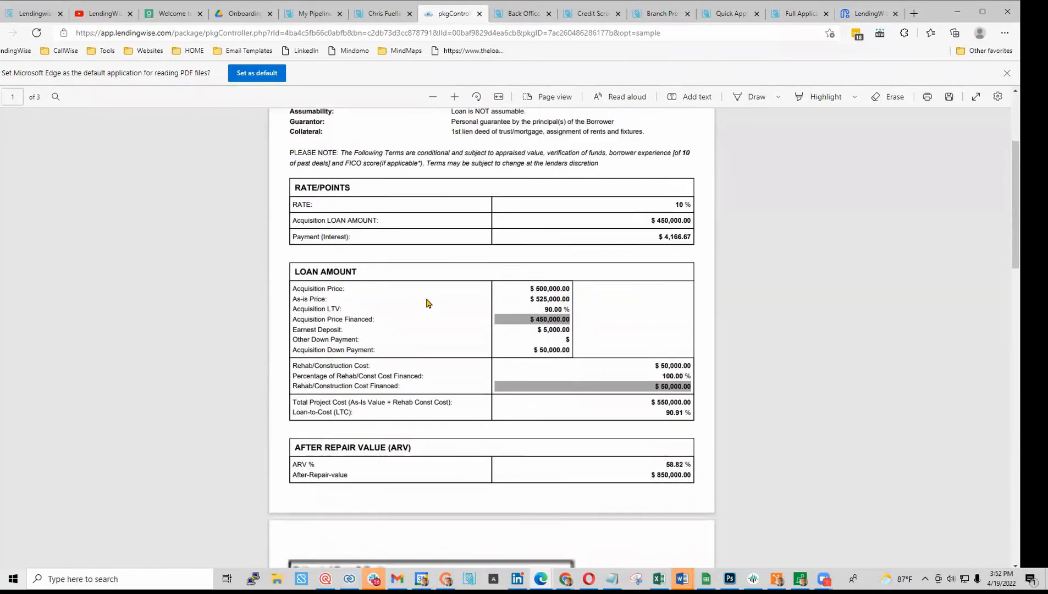
scroll(427, 302, "down", 12)
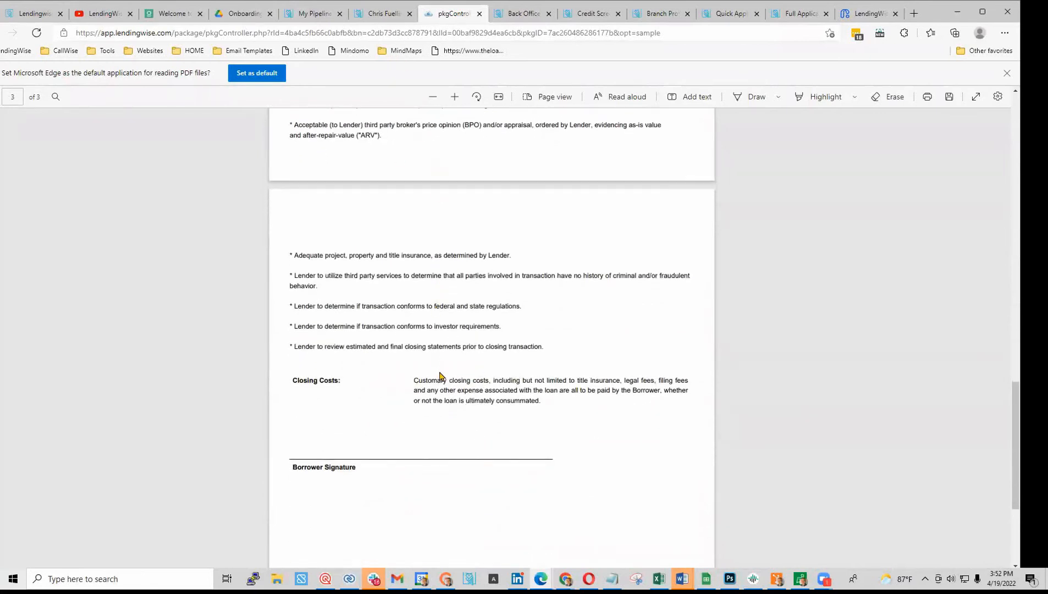
scroll(440, 375, "down", 1)
scroll(440, 374, "up", 10)
scroll(560, 410, "up", 2)
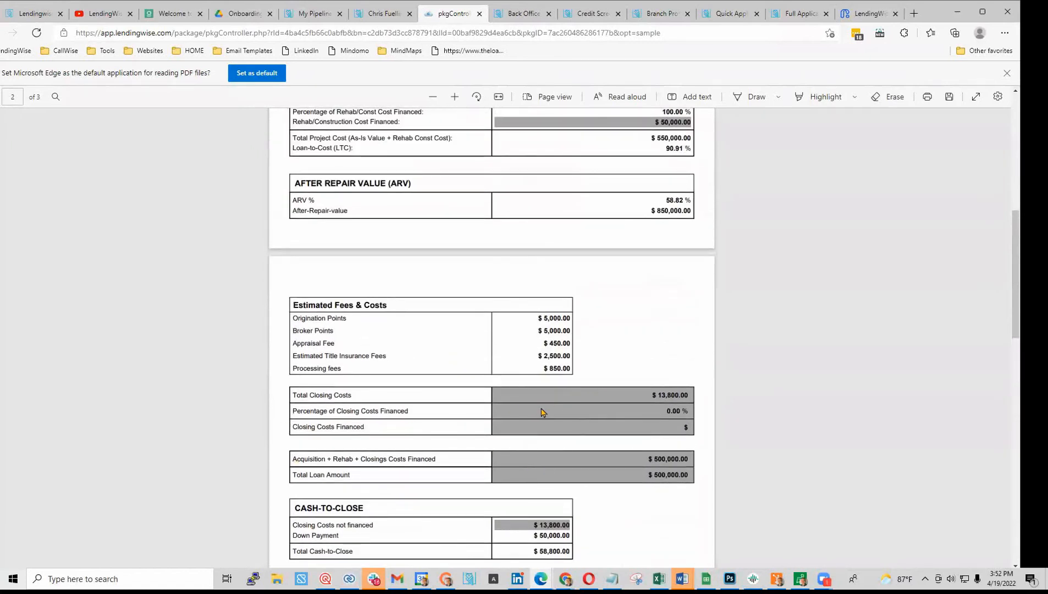
scroll(542, 411, "up", 7)
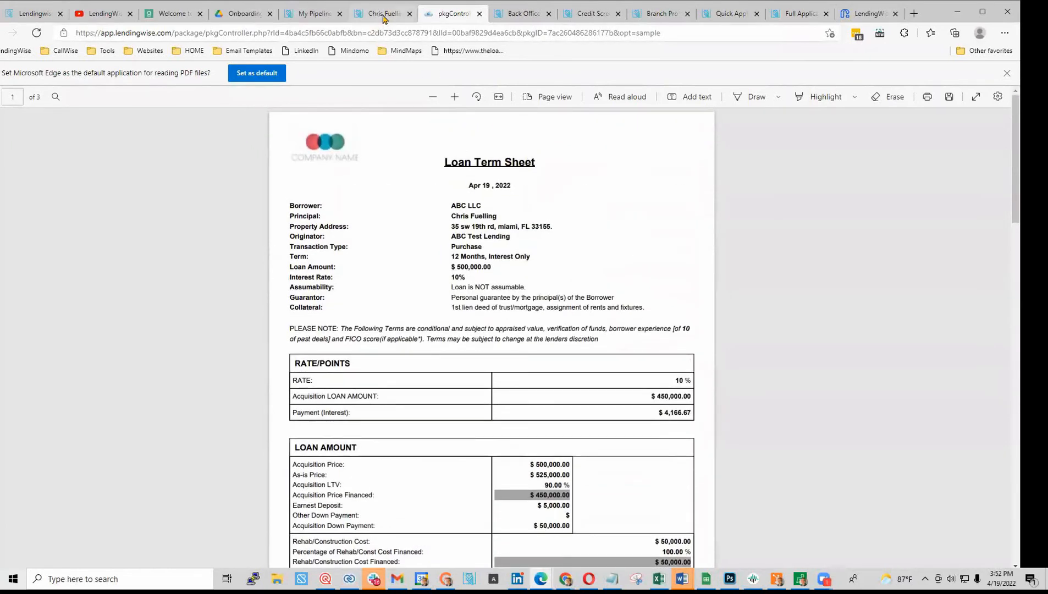
left_click(378, 15)
scroll(649, 444, "up", 5)
scroll(649, 444, "up", 10)
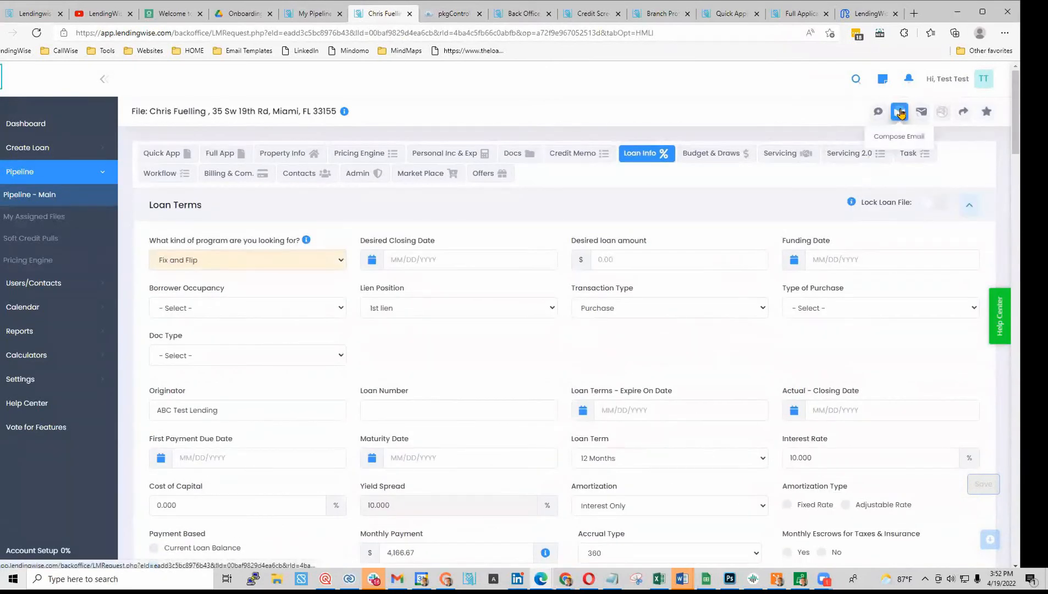
- Start a new email for the loan file addressed to the borrower
left_click(900, 112)
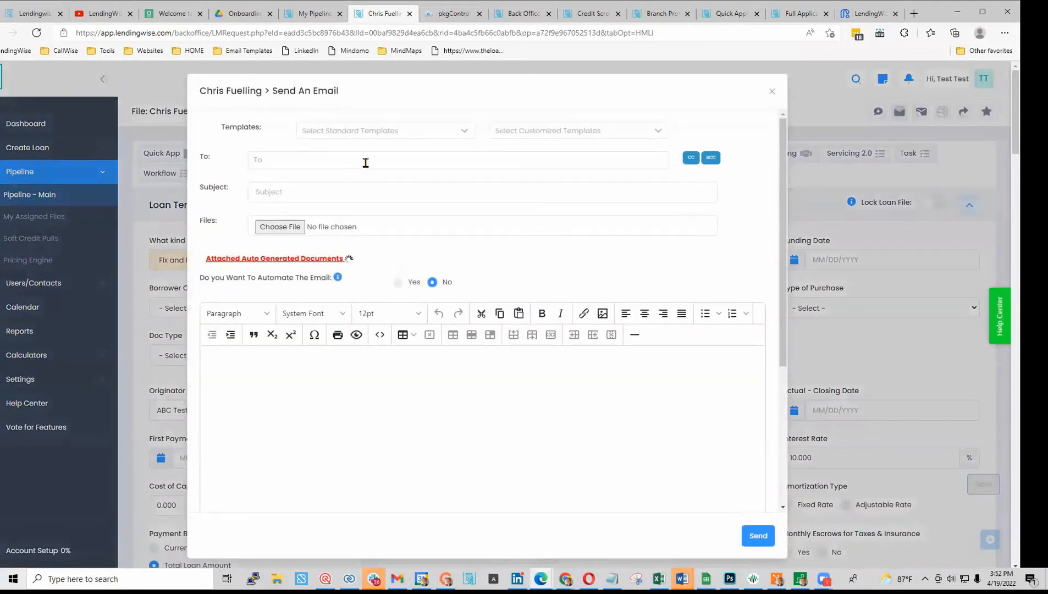
left_click(363, 160)
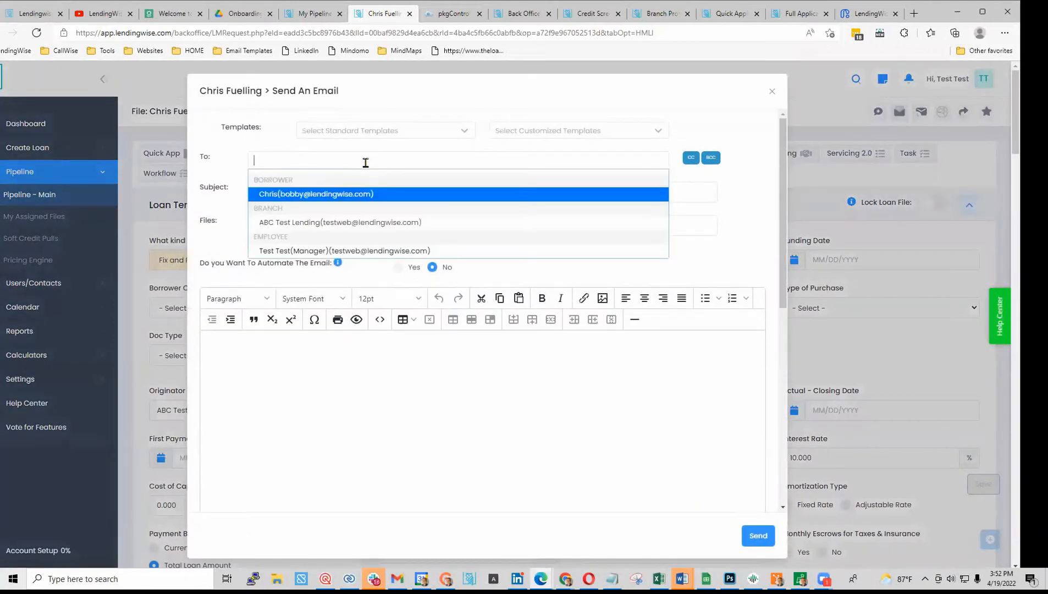
left_click(291, 196)
- Fill the subject and body from the Pre-Approval E-mail standard template
left_click(571, 132)
left_click(407, 137)
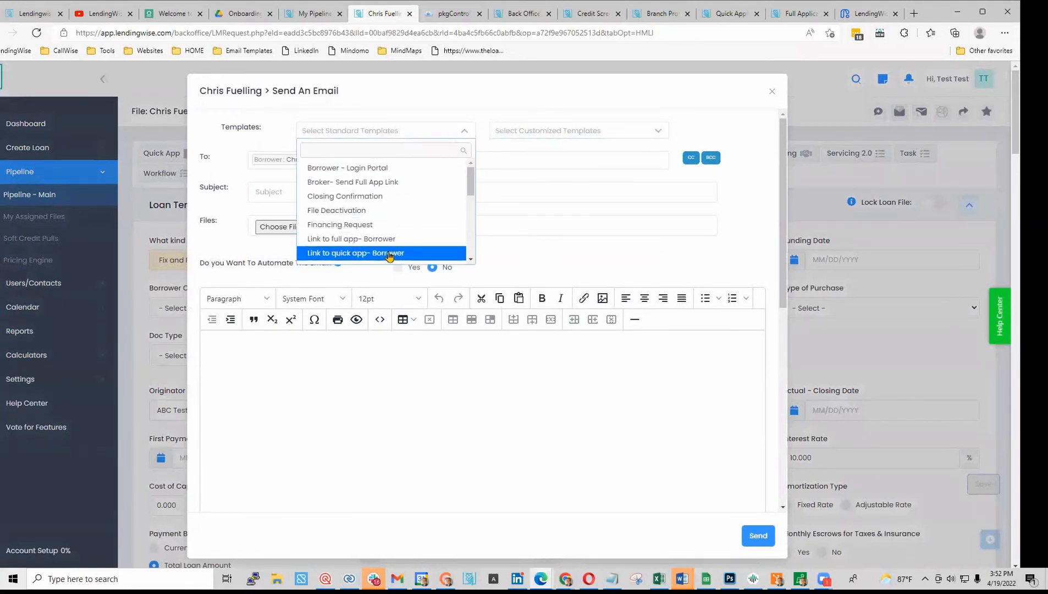
scroll(398, 234, "down", 6)
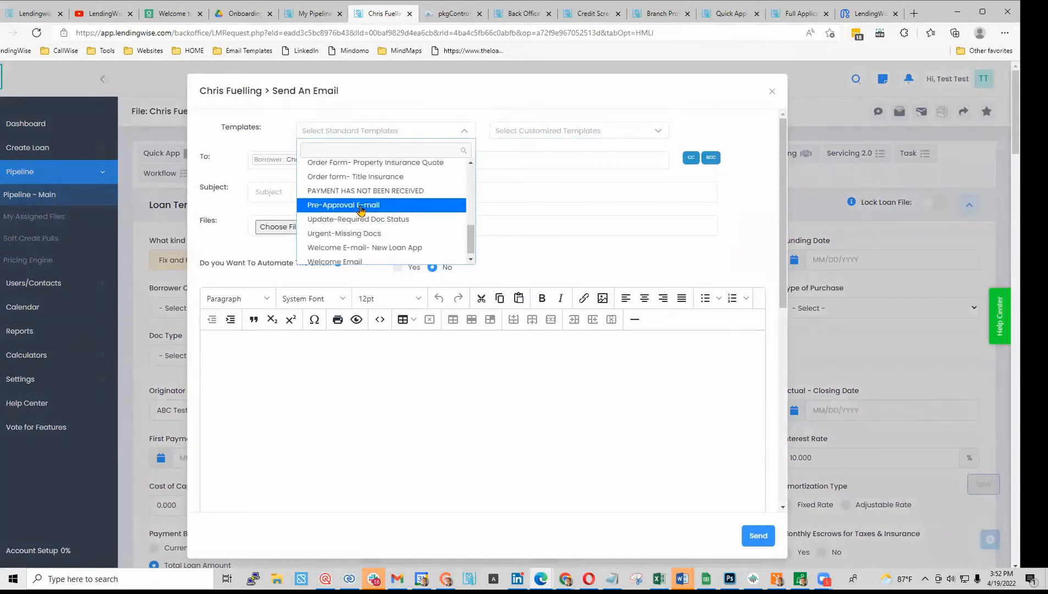
left_click(361, 206)
left_click(406, 132)
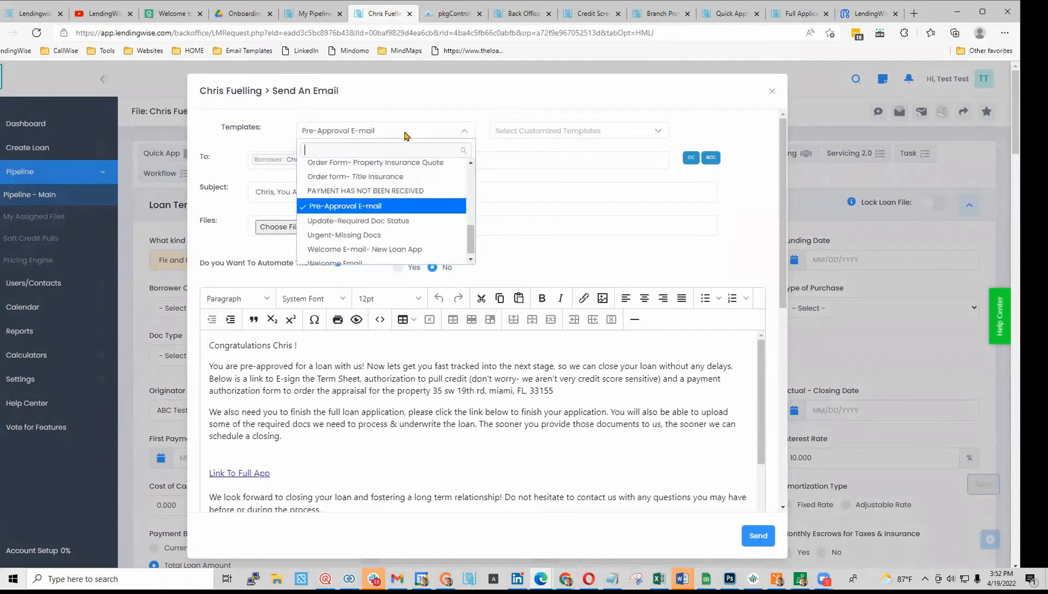
left_click(603, 135)
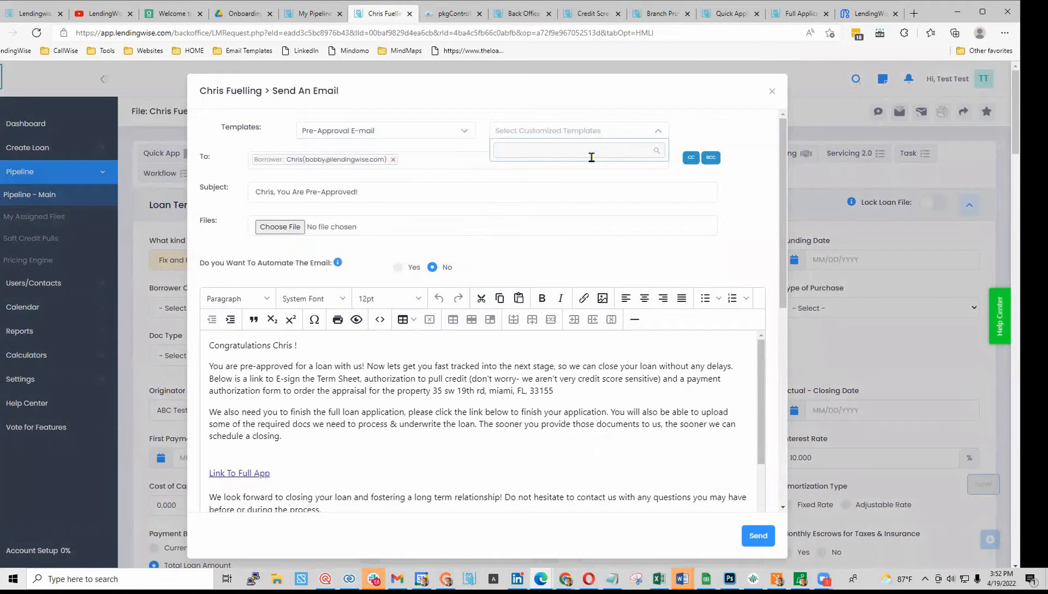
left_click(400, 390)
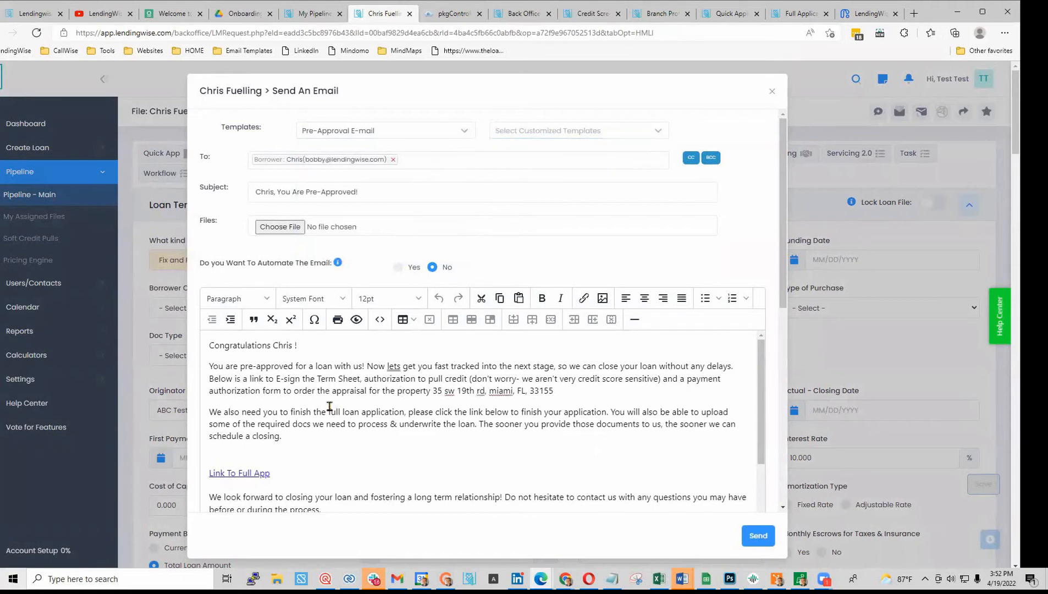
scroll(339, 412, "down", 1)
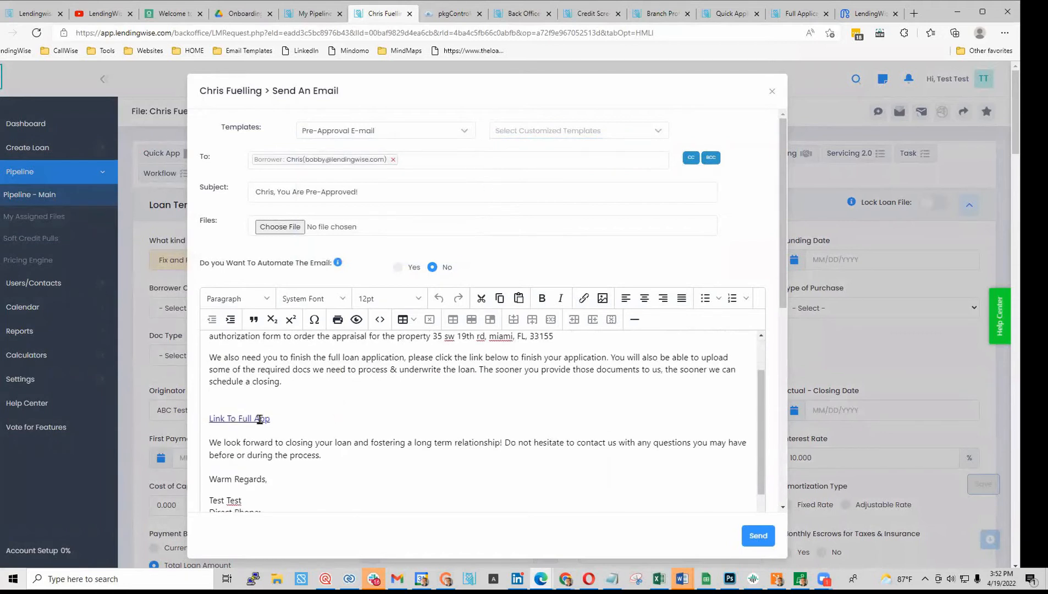
scroll(251, 426, "down", 6)
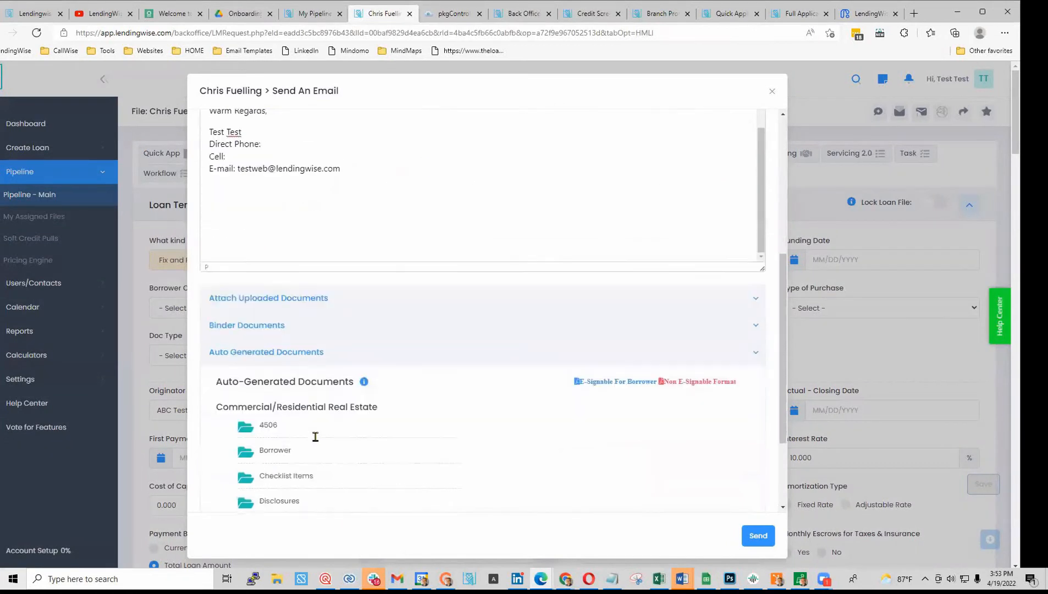
- In the Borrower folder, tick the e-signable Loan Term Sheet and Credit Authorization
left_click(262, 436)
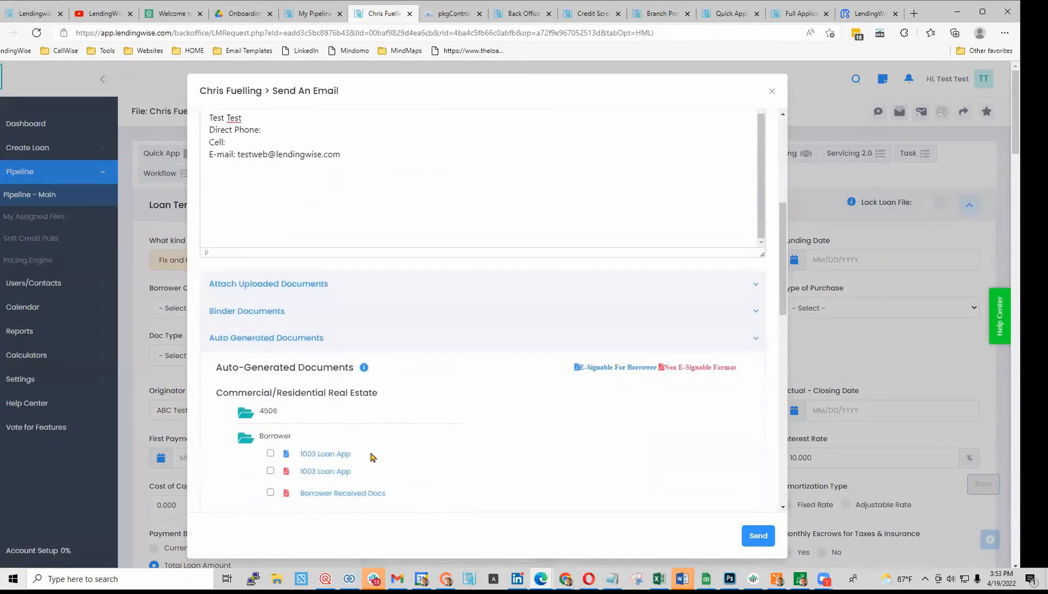
scroll(370, 456, "down", 4)
scroll(370, 463, "down", 2)
left_click(271, 377)
scroll(519, 355, "up", 8)
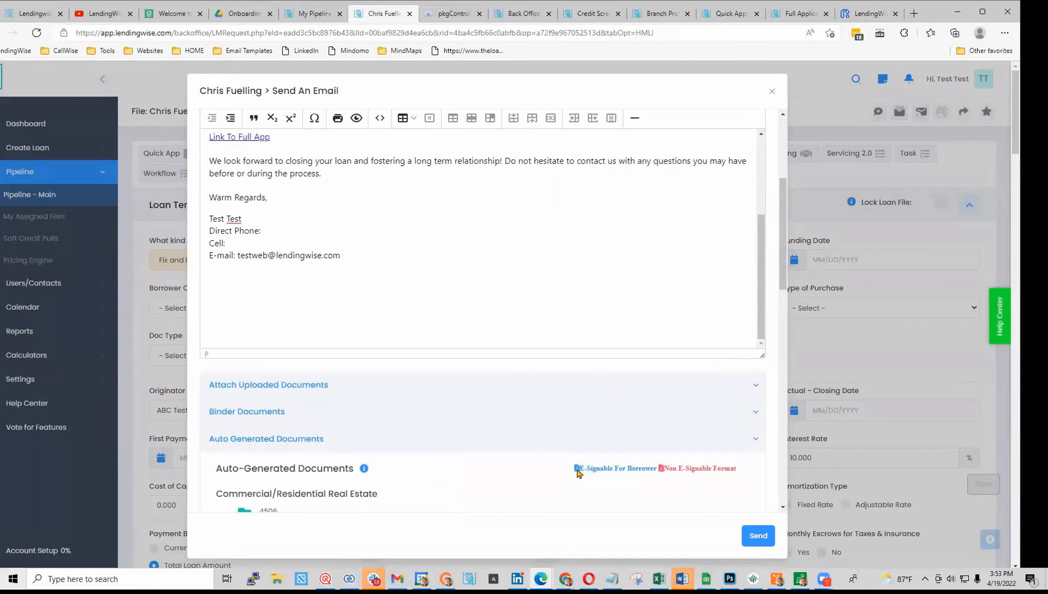
scroll(455, 478, "down", 5)
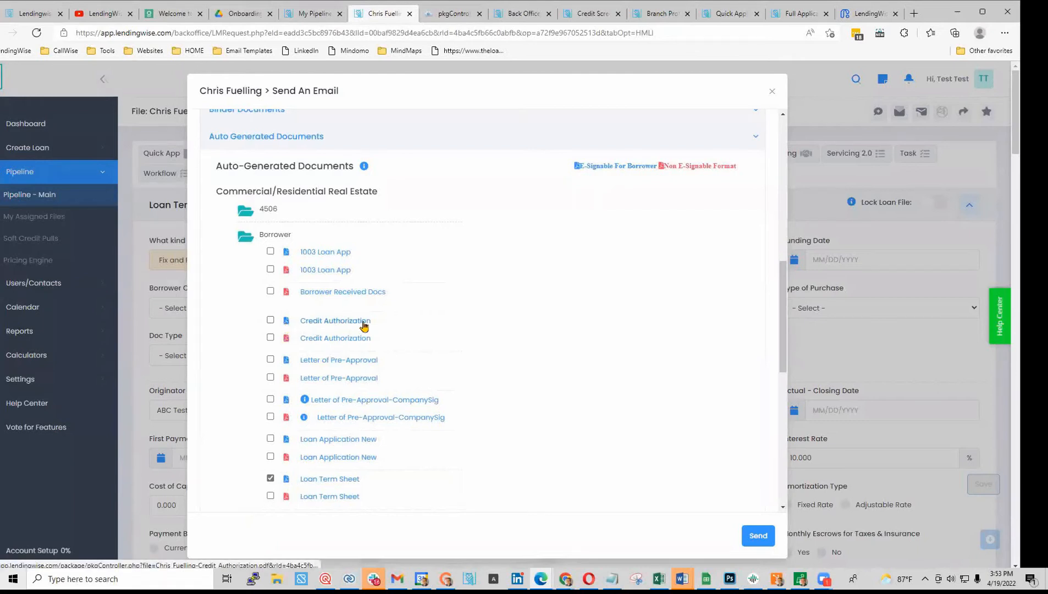
left_click(270, 319)
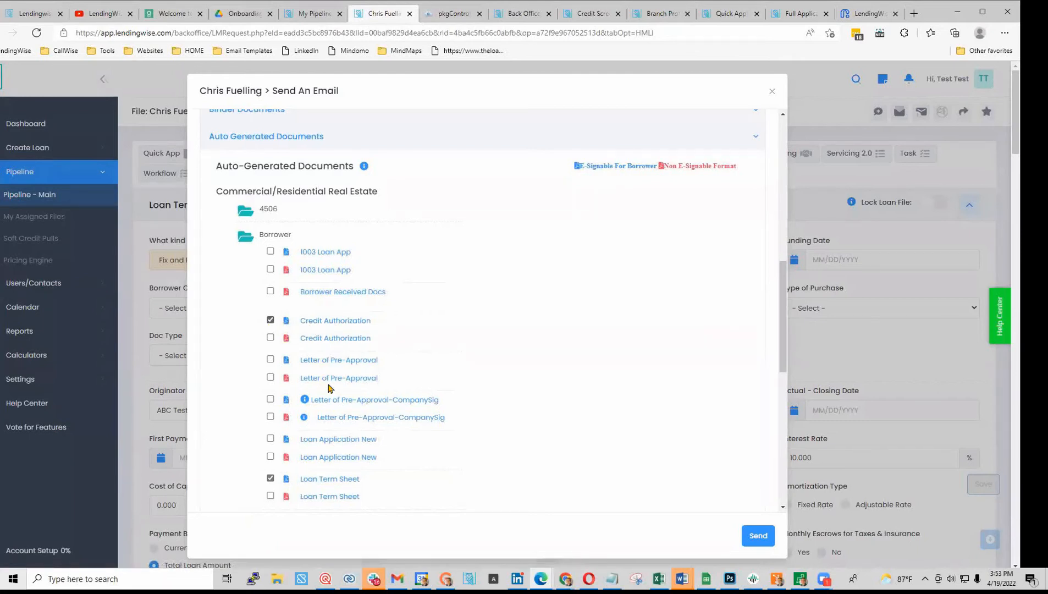
- Look through the Disclosures folder, collapse it, and send the pre-approval email
scroll(373, 428, "down", 2)
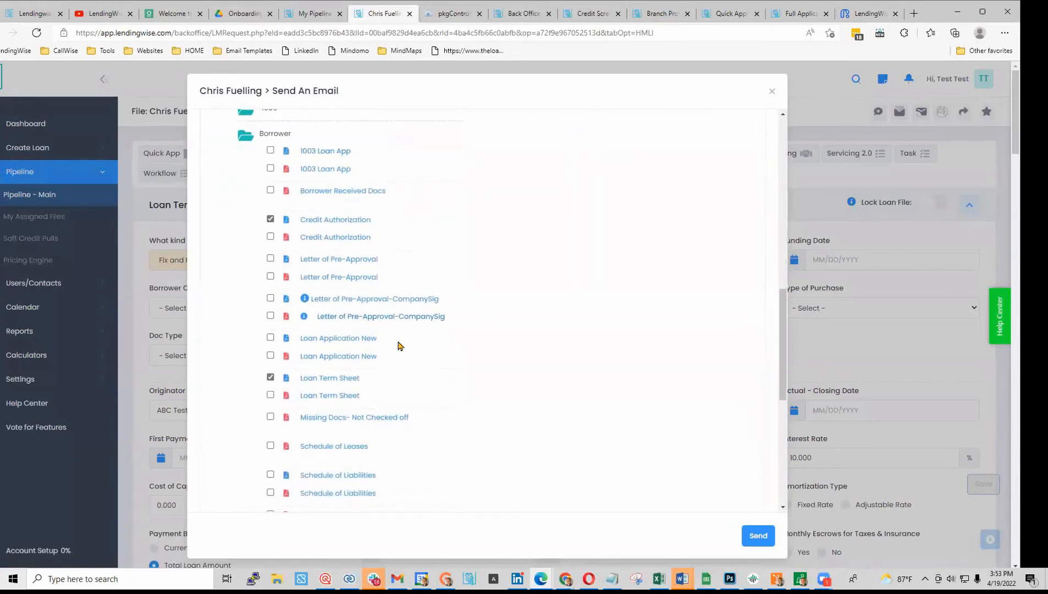
scroll(431, 431, "down", 2)
scroll(428, 432, "down", 2)
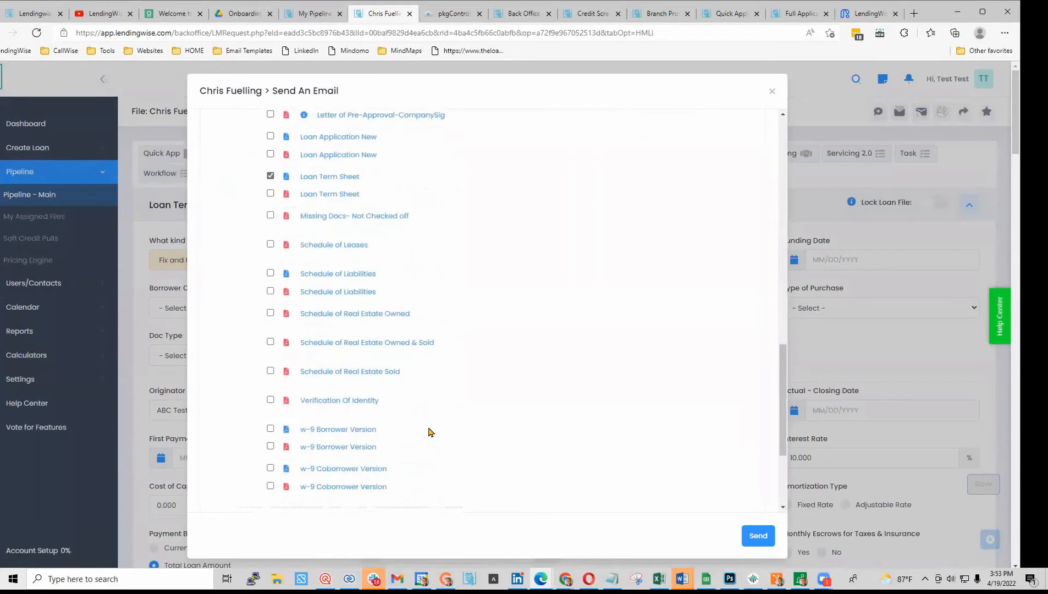
scroll(462, 393, "down", 2)
scroll(406, 379, "down", 2)
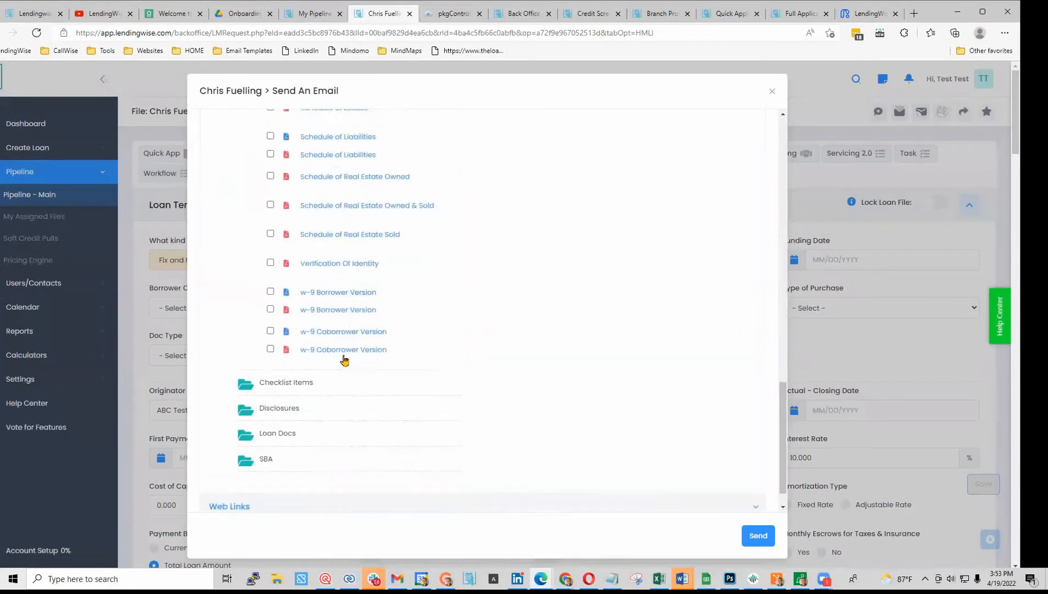
left_click(247, 373)
scroll(280, 406, "down", 8)
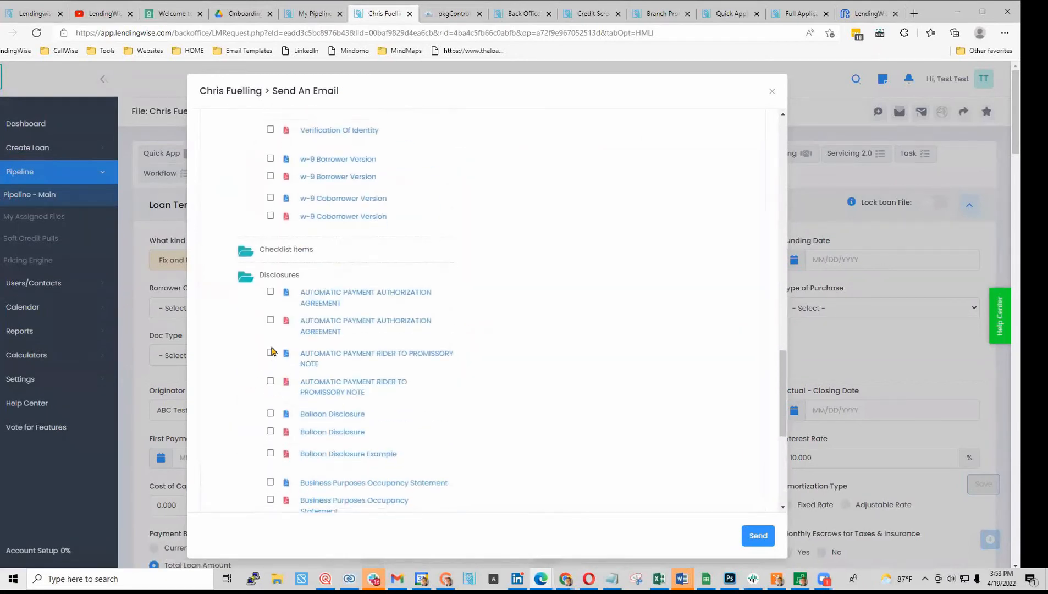
scroll(498, 367, "up", 8)
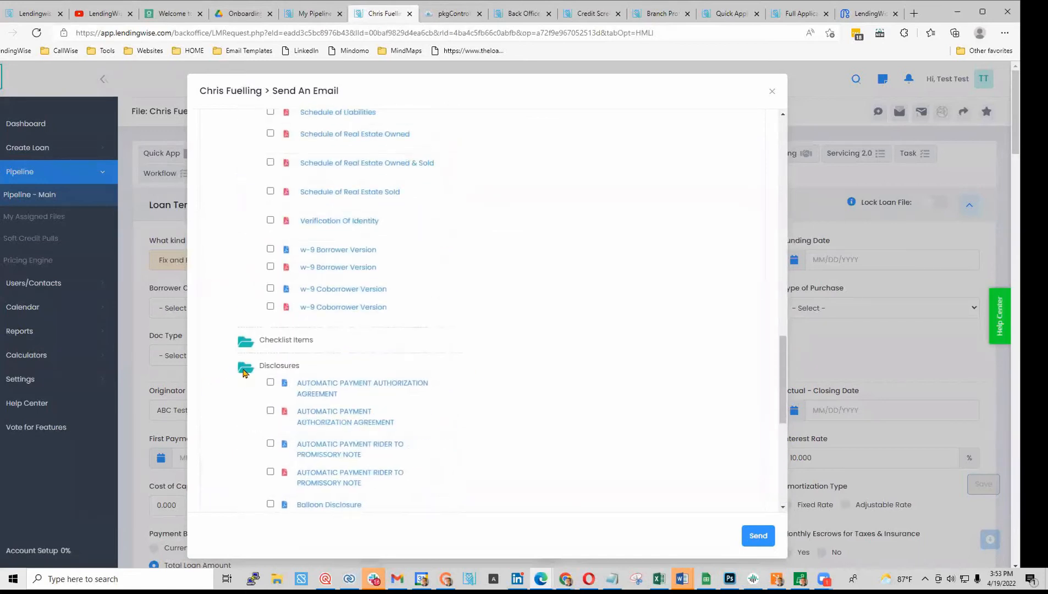
left_click(246, 368)
scroll(357, 378, "up", 7)
scroll(357, 378, "up", 8)
scroll(356, 378, "down", 5)
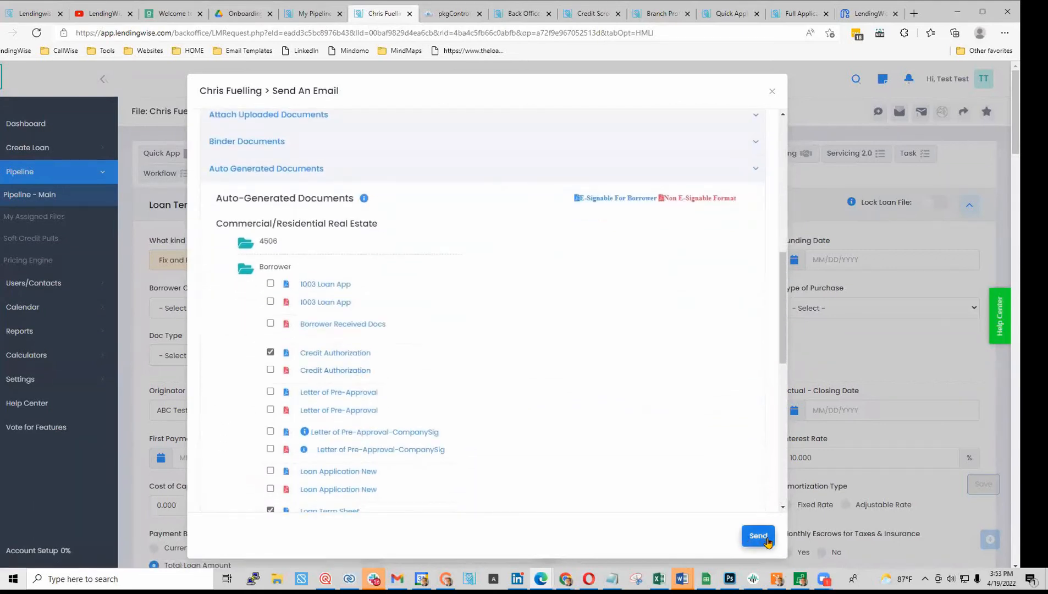
scroll(622, 468, "up", 5)
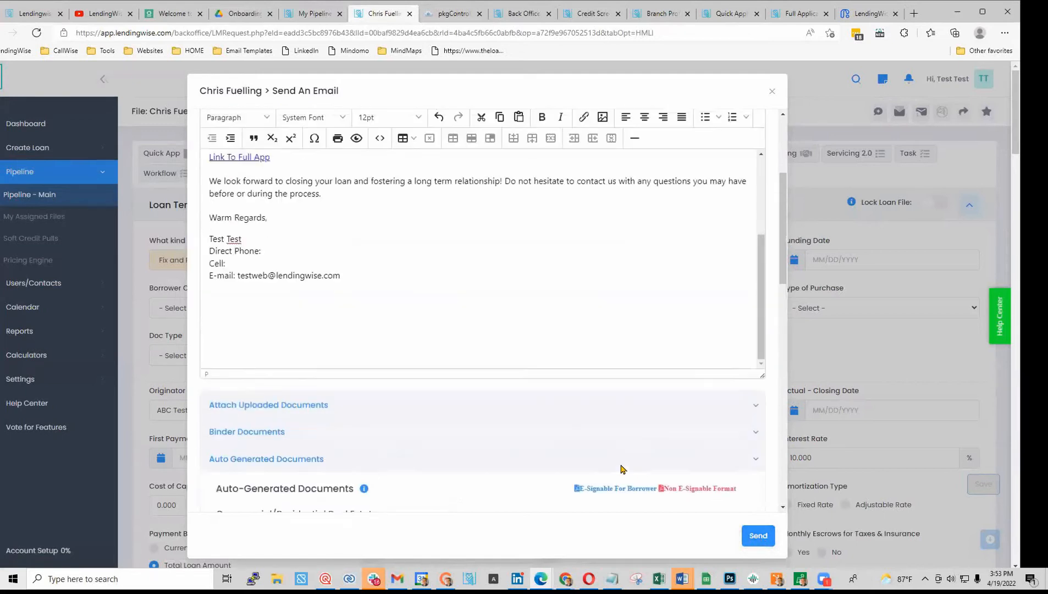
scroll(623, 468, "down", 8)
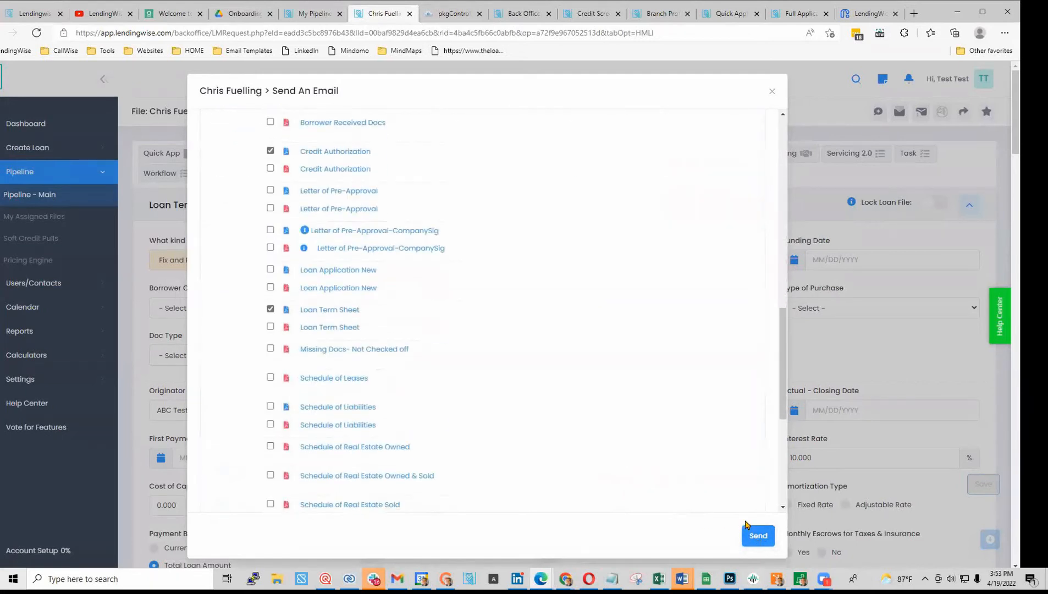
left_click(758, 536)
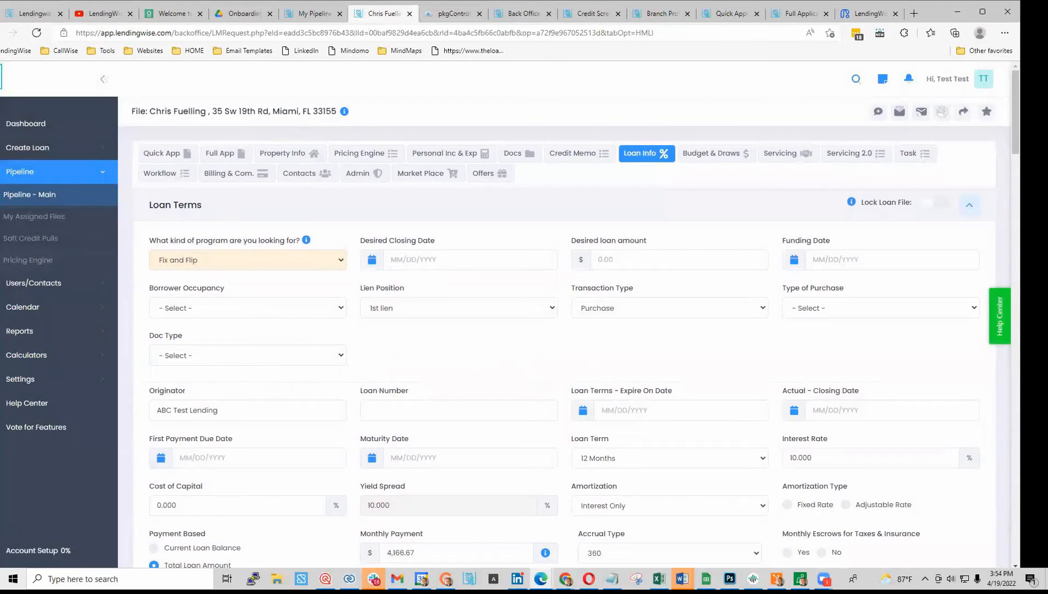
- Bring the borrower's Gmail window forward and maximize it to show the received email
key("alt+Tab")
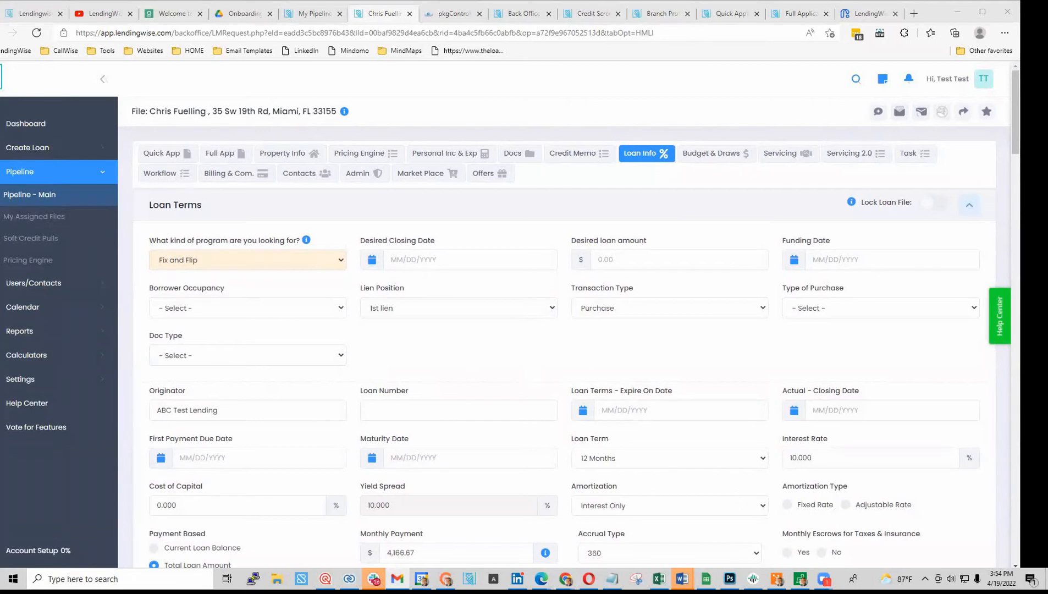
left_click_drag(0, 91, 608, 90)
left_click(621, 83)
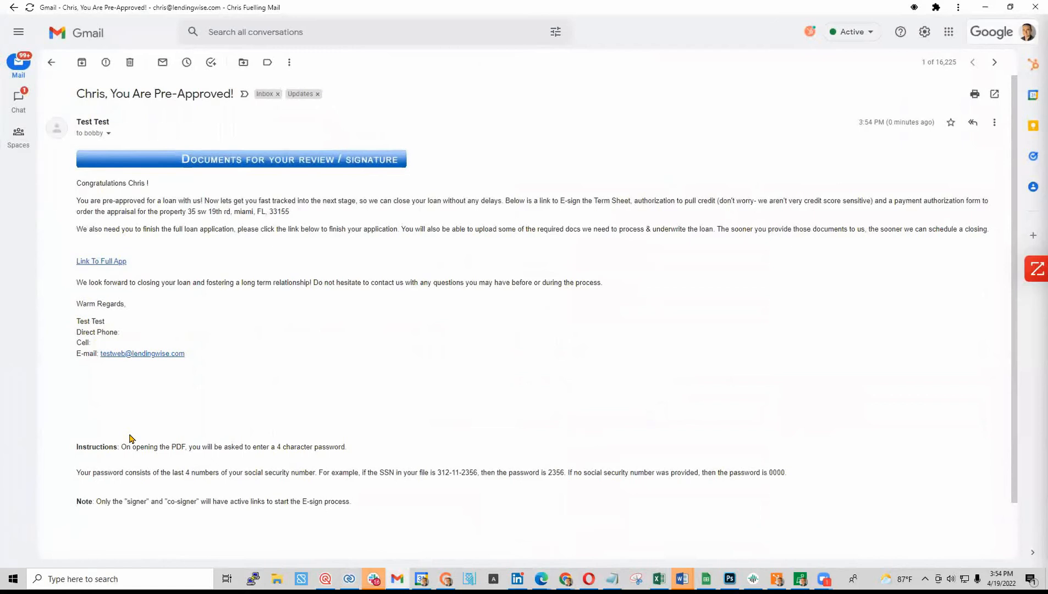
- Open the email's 'Link To Full App' to load the prefilled loan web form
scroll(131, 438, "down", 1)
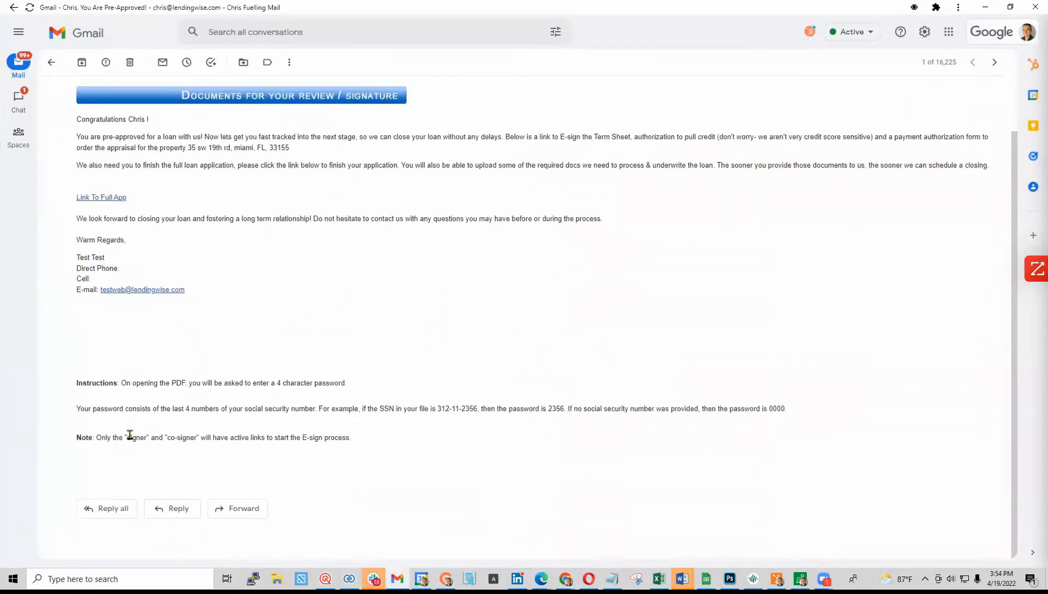
scroll(129, 434, "up", 1)
scroll(97, 265, "down", 1)
left_click(101, 199)
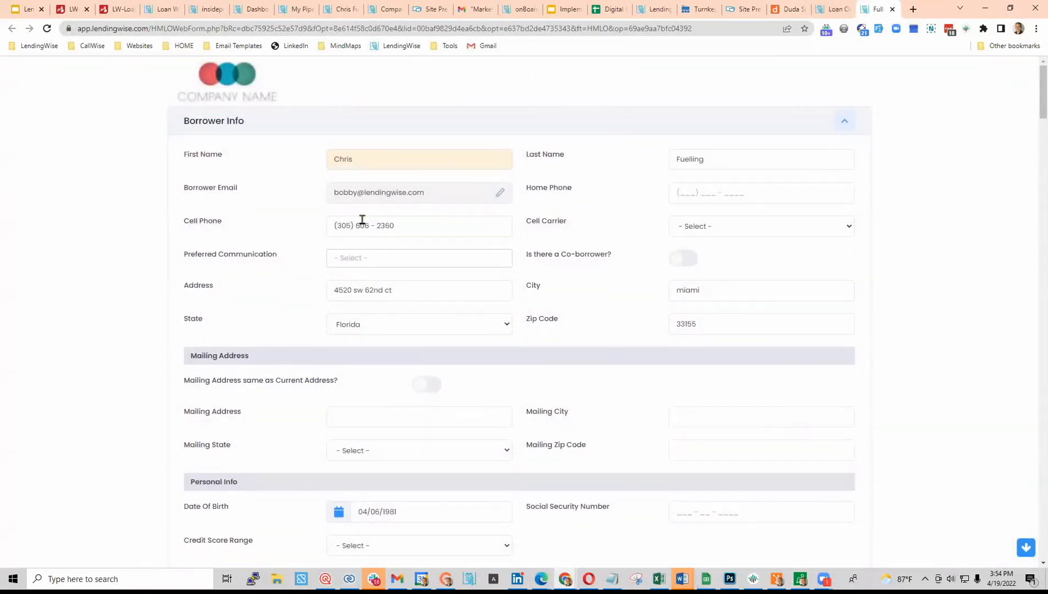
- Under 'List 3 examples of past deals', choose Single Family as the first deal's property type
scroll(457, 282, "down", 3)
scroll(458, 282, "down", 2)
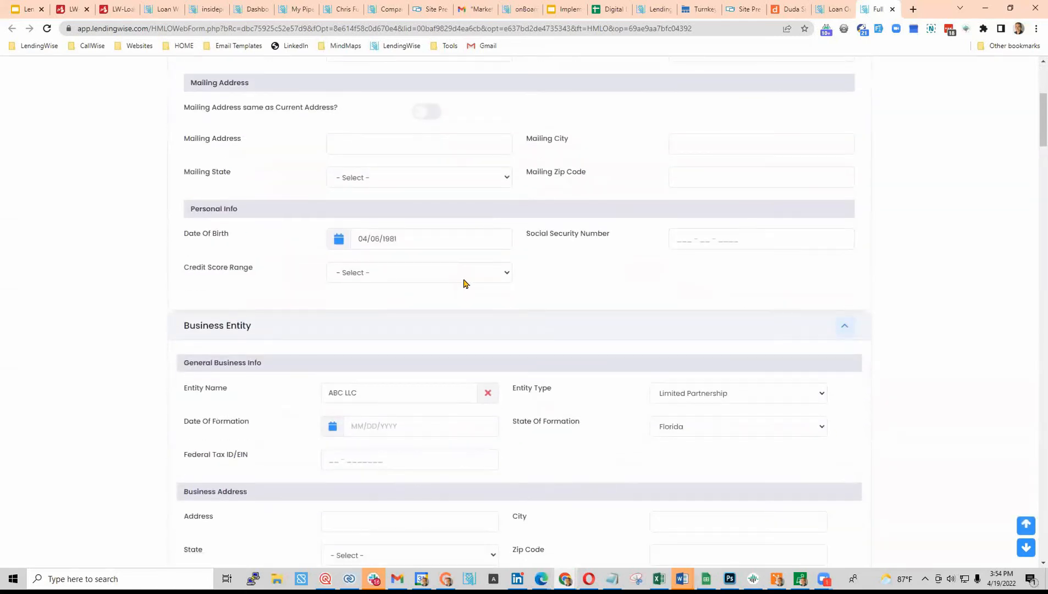
scroll(543, 340, "up", 3)
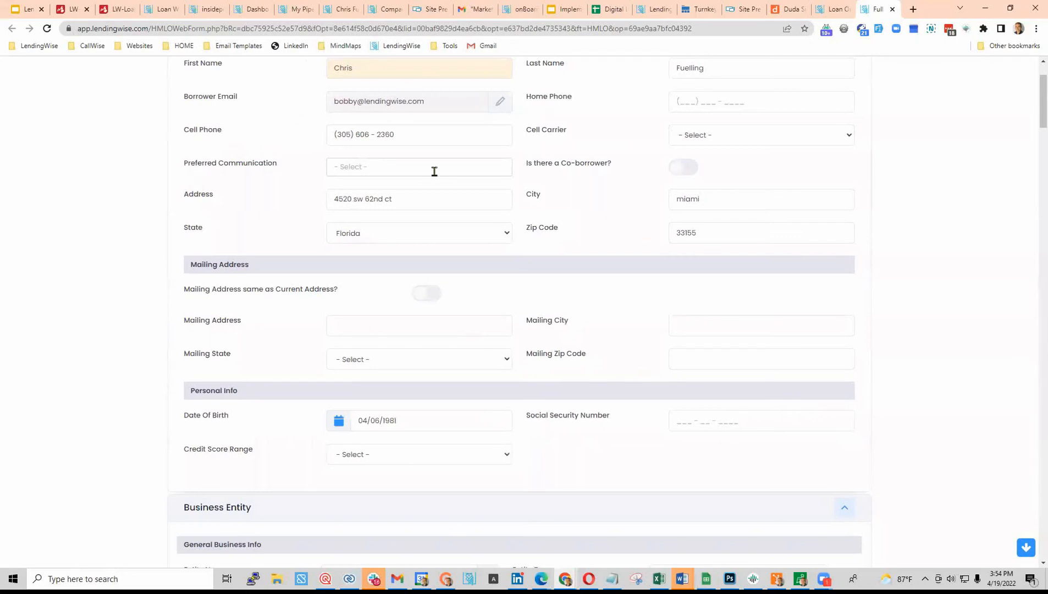
scroll(430, 252, "down", 6)
scroll(450, 299, "down", 6)
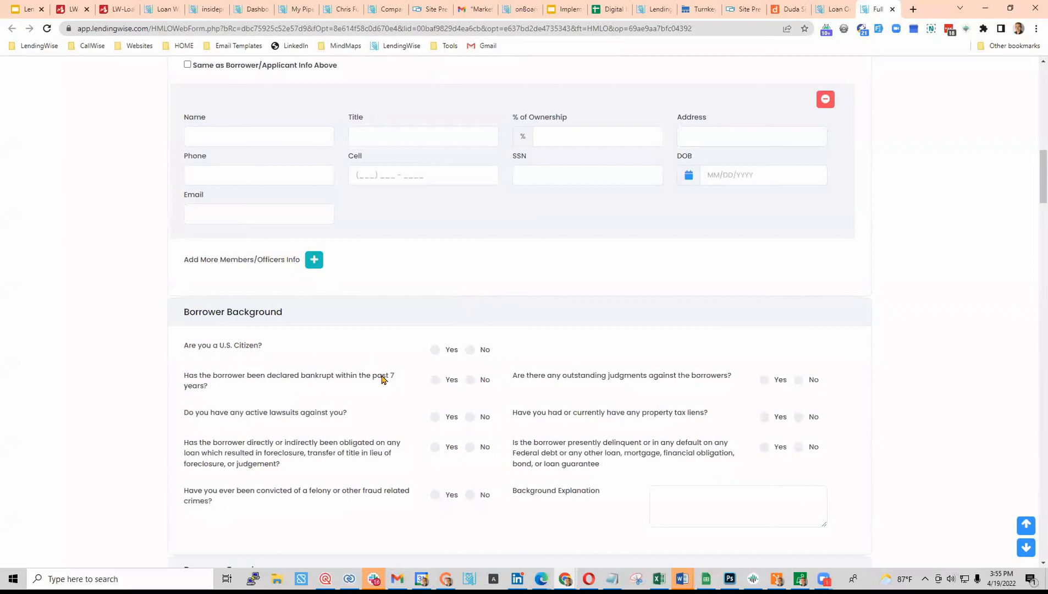
scroll(475, 356, "down", 3)
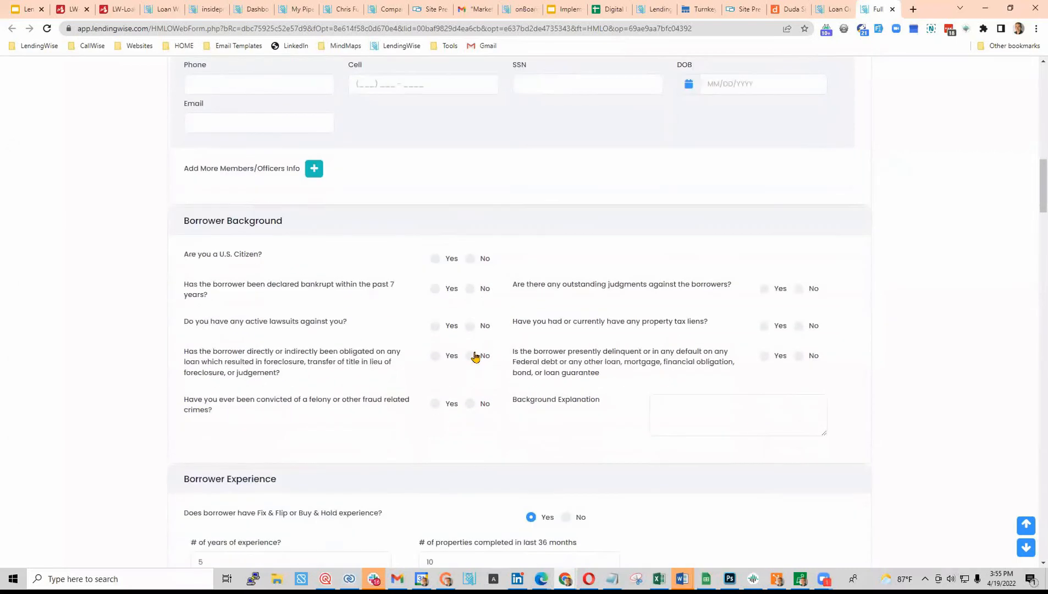
scroll(431, 368, "down", 6)
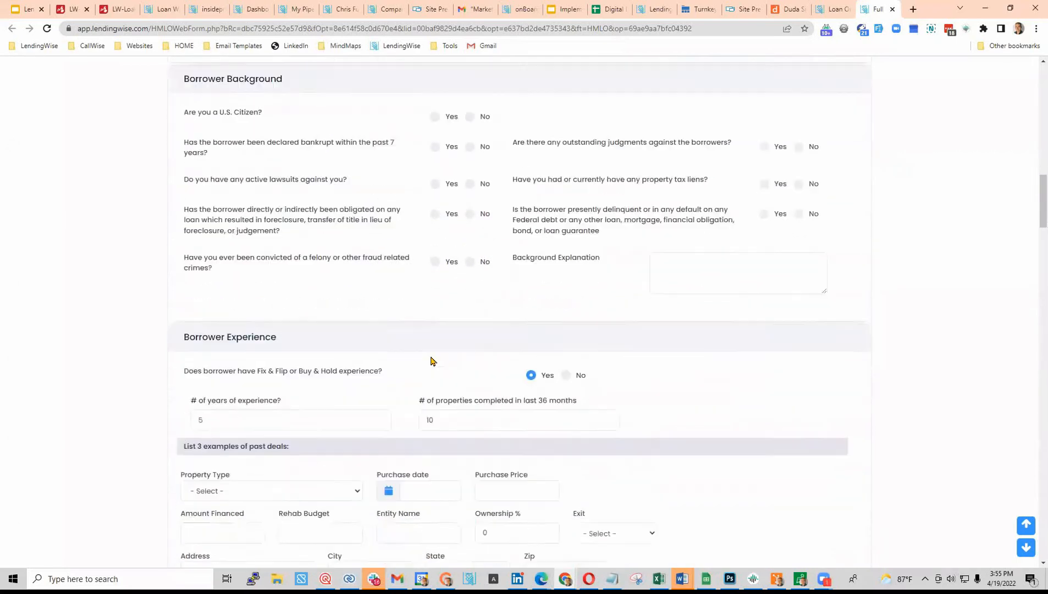
left_click(246, 183)
left_click(250, 203)
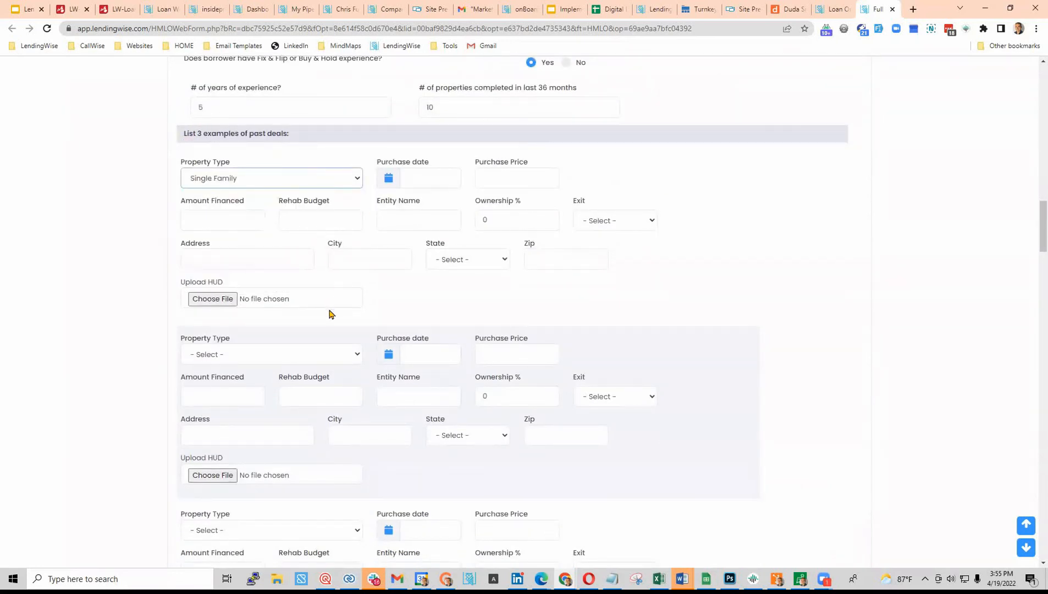
scroll(374, 353, "down", 6)
scroll(374, 353, "down", 2)
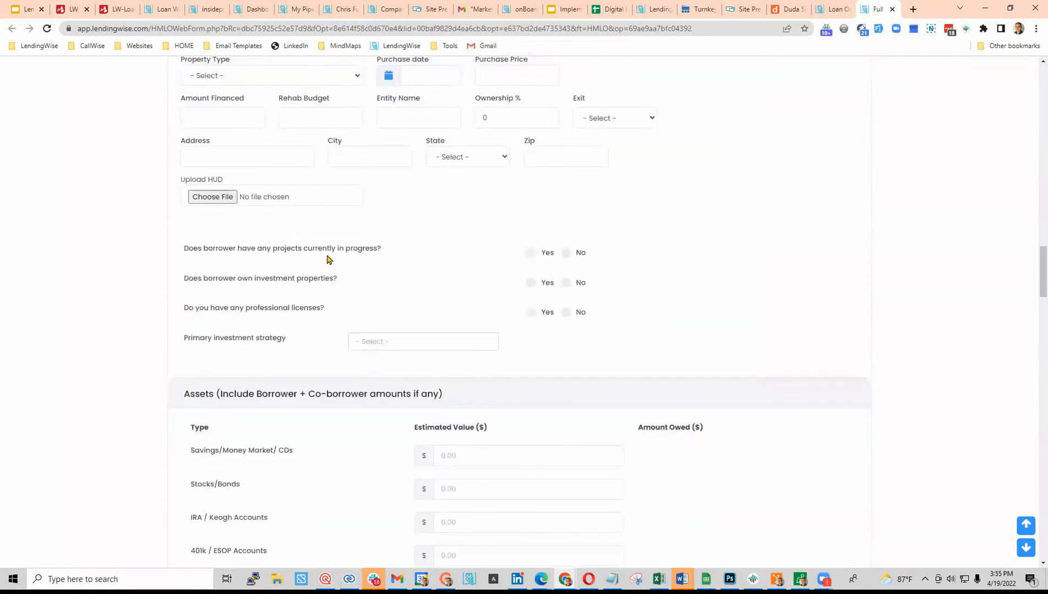
- Answer Yes to projects in progress (5) and investment properties owned (12)
left_click(531, 253)
left_click(536, 281)
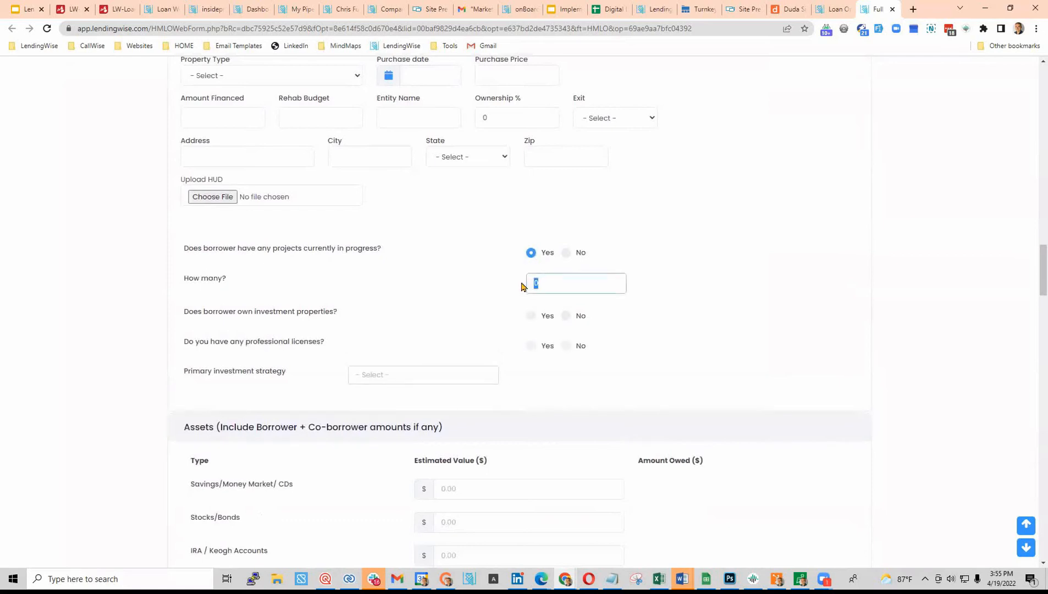
left_click(496, 303)
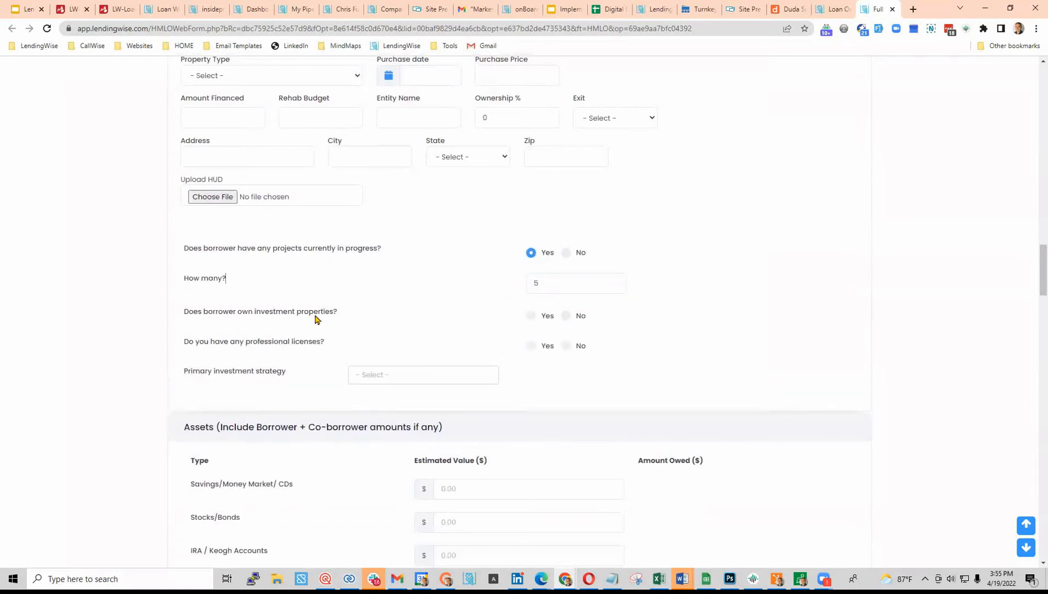
left_click(531, 316)
left_click(544, 346)
type("12")
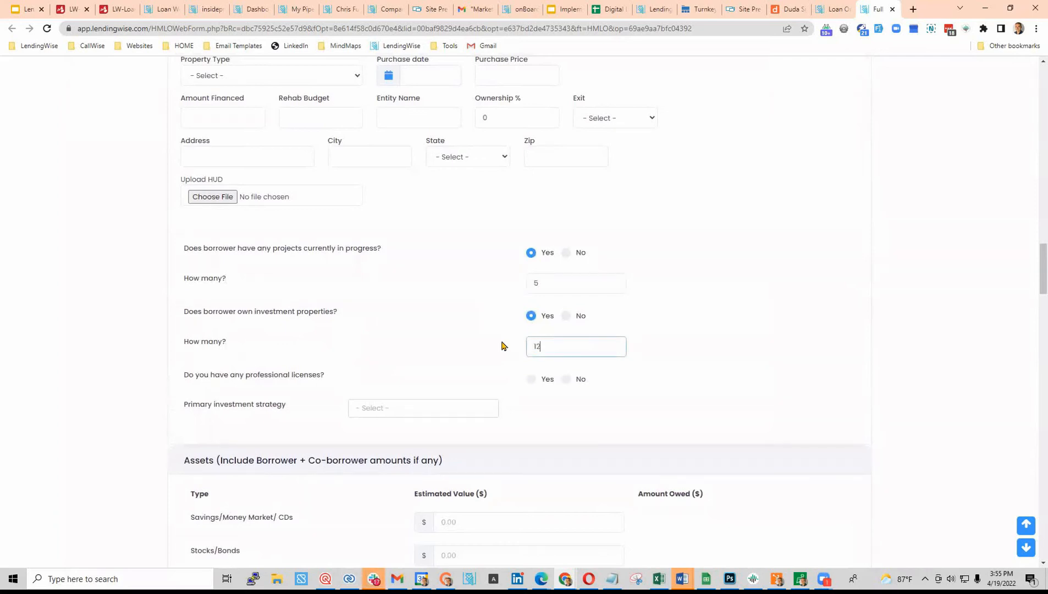
- Add a General Contractor license and Residential New Construction plus Residential-buy & hold strategies
left_click(532, 381)
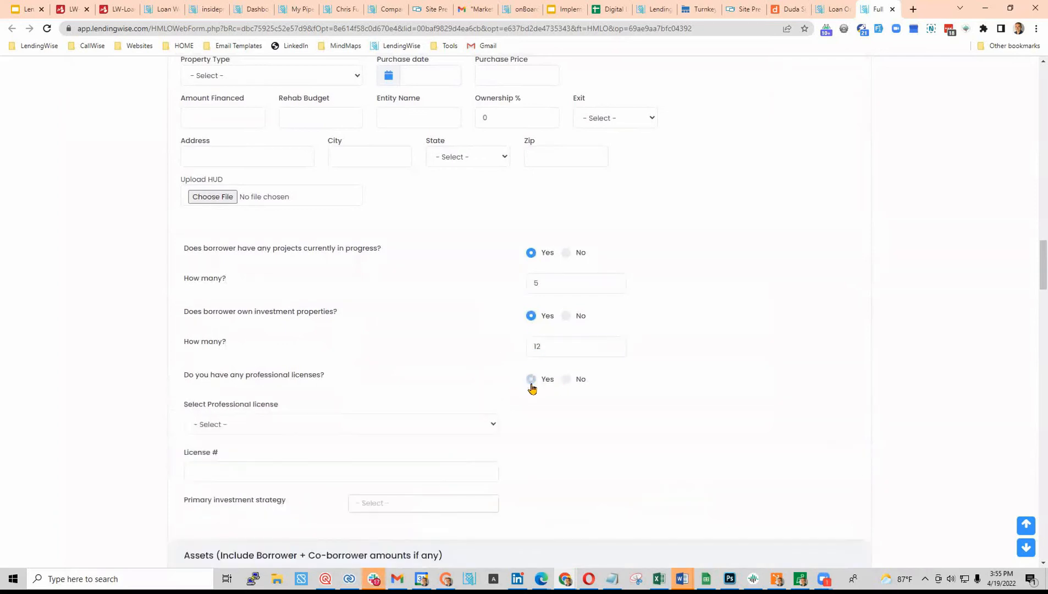
left_click(293, 425)
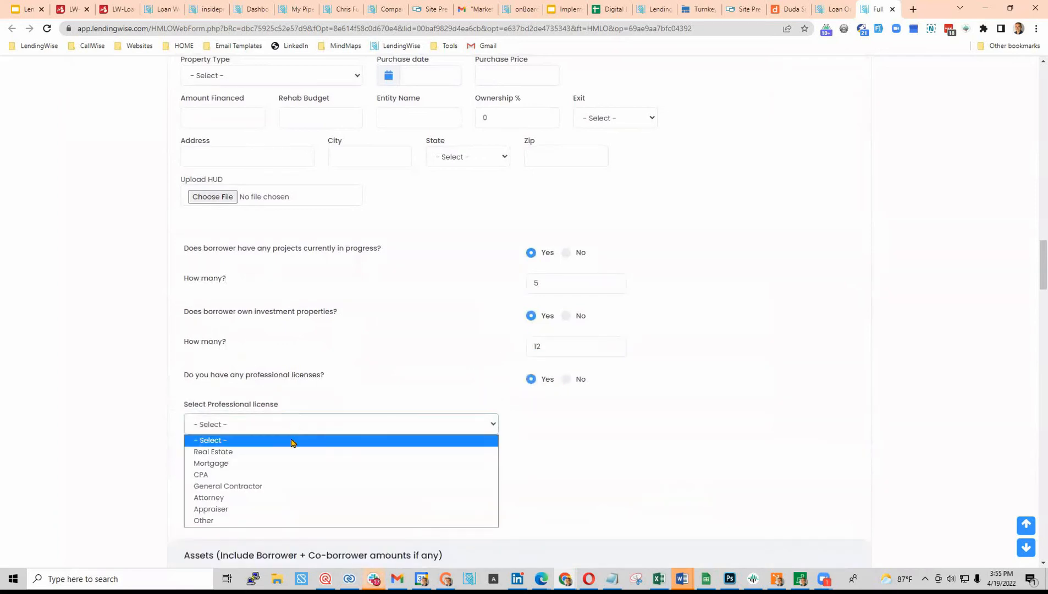
left_click(261, 487)
scroll(361, 383, "down", 2)
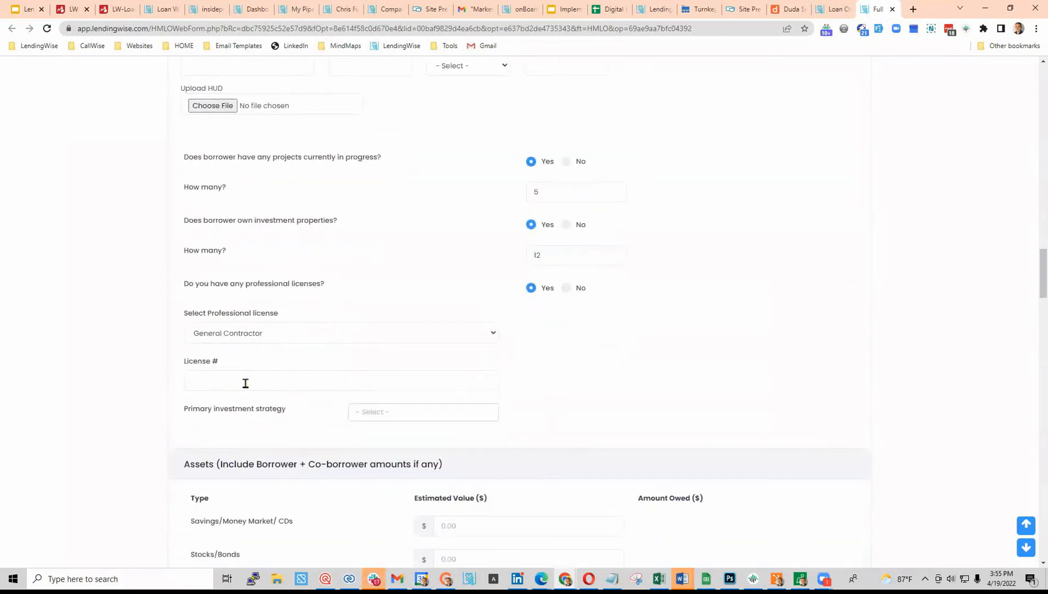
left_click(417, 410)
scroll(430, 455, "down", 1)
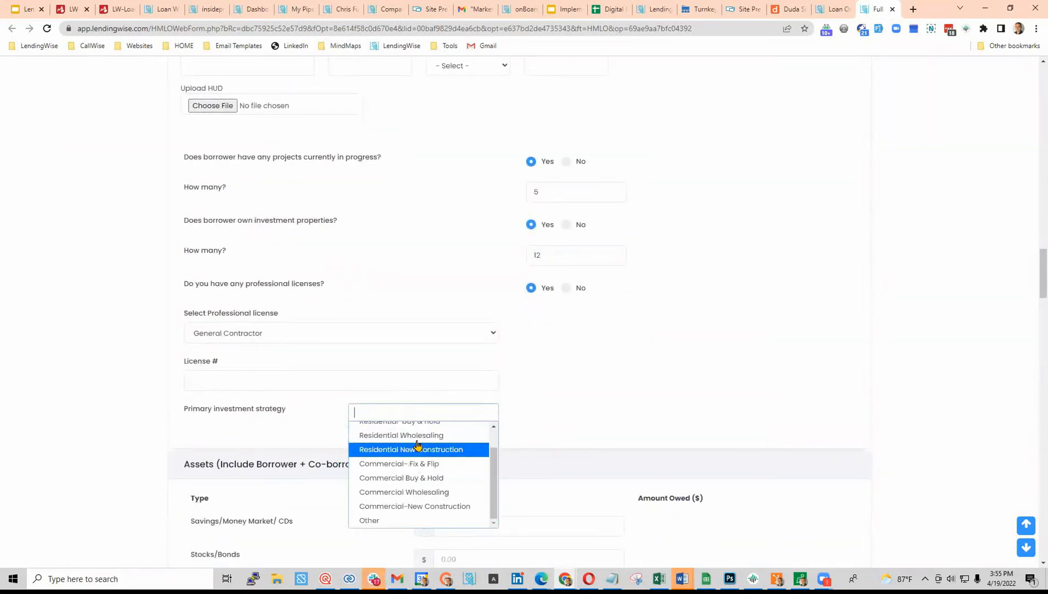
left_click(424, 450)
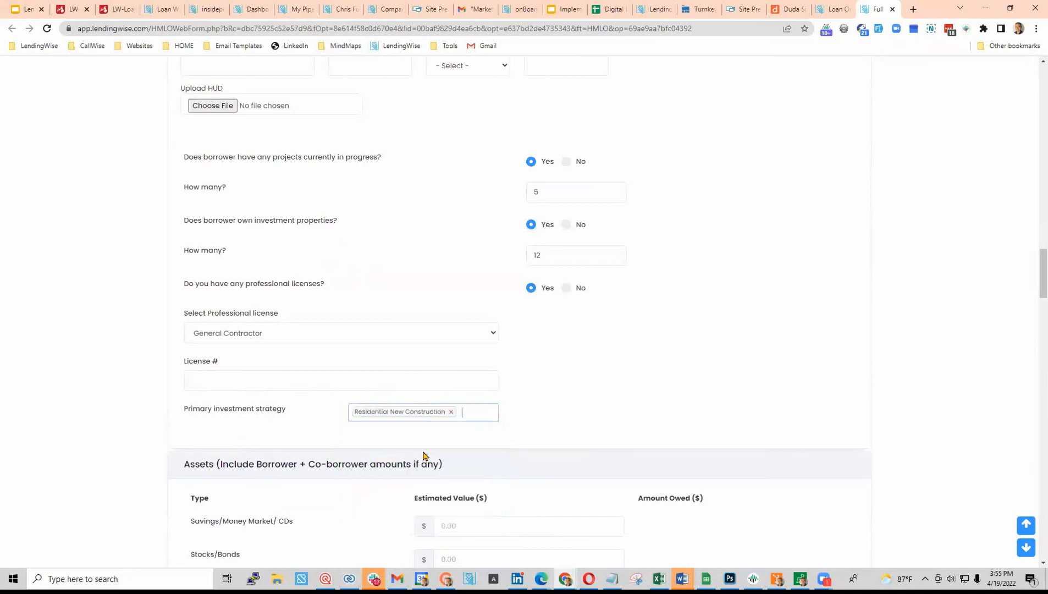
left_click(473, 413)
left_click(442, 446)
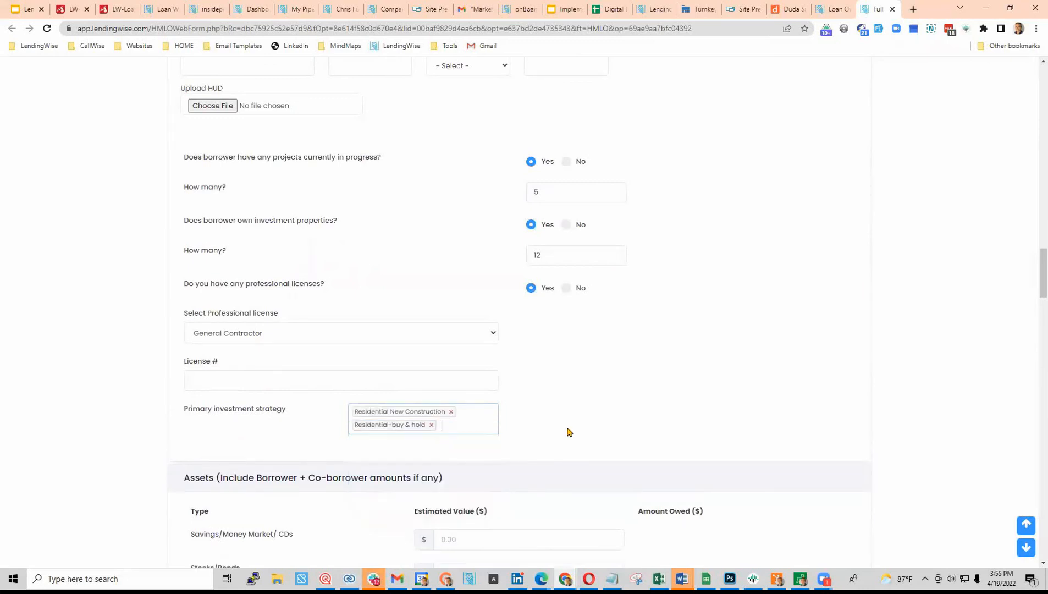
scroll(603, 424, "down", 5)
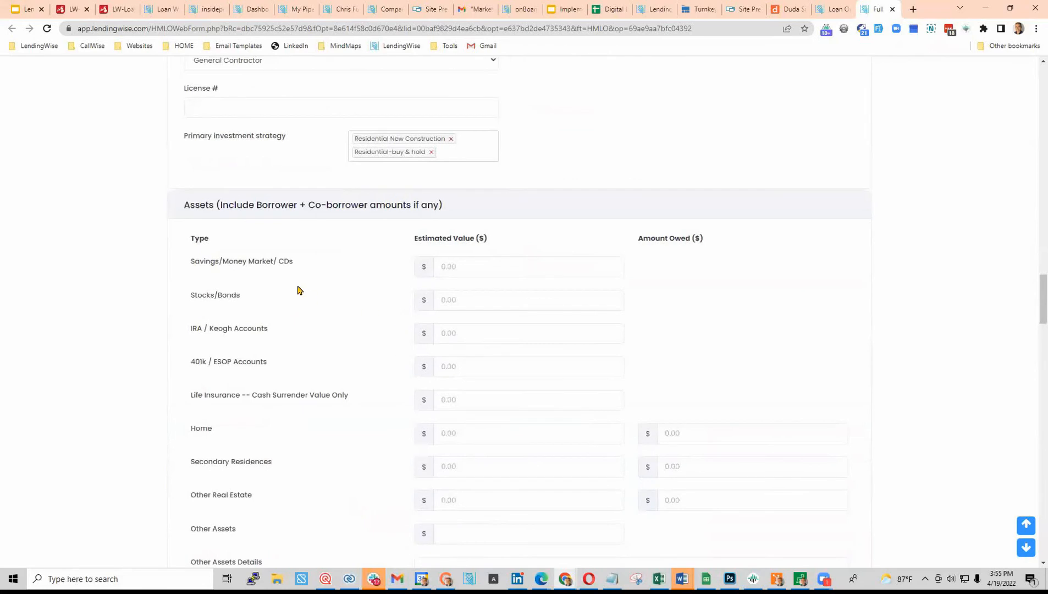
- Enter asset values: savings 250,000, stocks/bonds 500,000, and IRA/Keogh 250,000
scroll(488, 423, "down", 3)
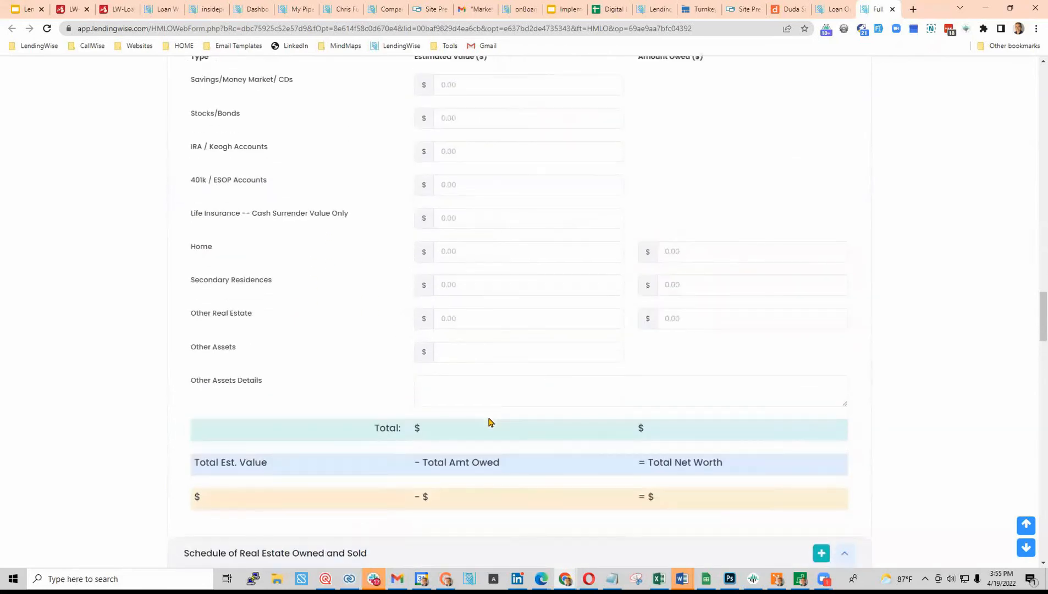
scroll(679, 436, "up", 3)
left_click(465, 266)
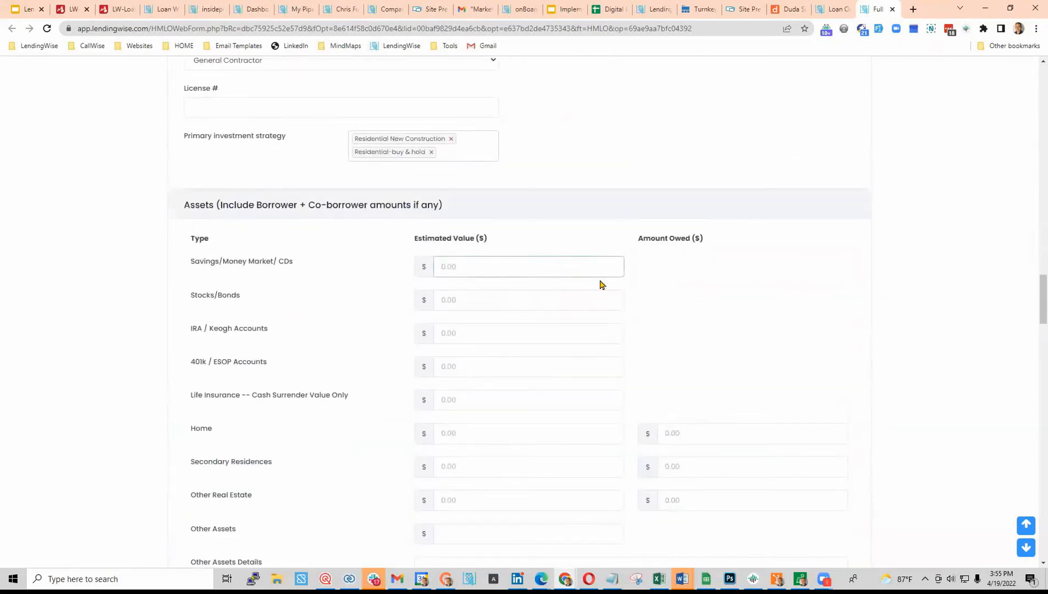
type("250,000")
left_click(526, 294)
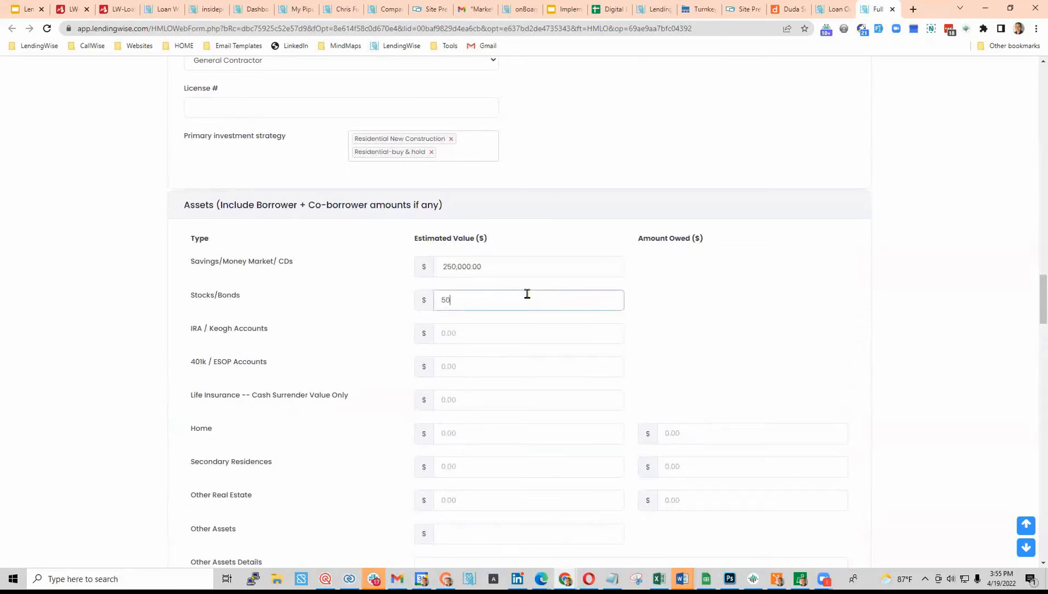
type("500000")
left_click(563, 326)
left_click(514, 374)
left_click(503, 334)
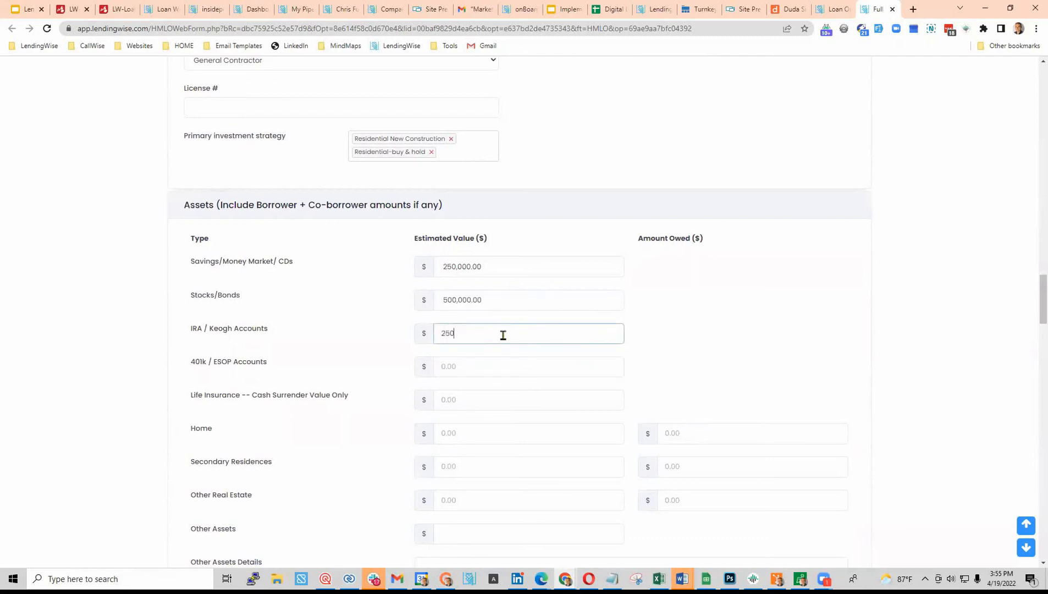
type("250000")
key("Tab")
- Enter the home's estimated value of 850,000 and 500,000 amount owed
scroll(543, 409, "down", 2)
left_click(481, 346)
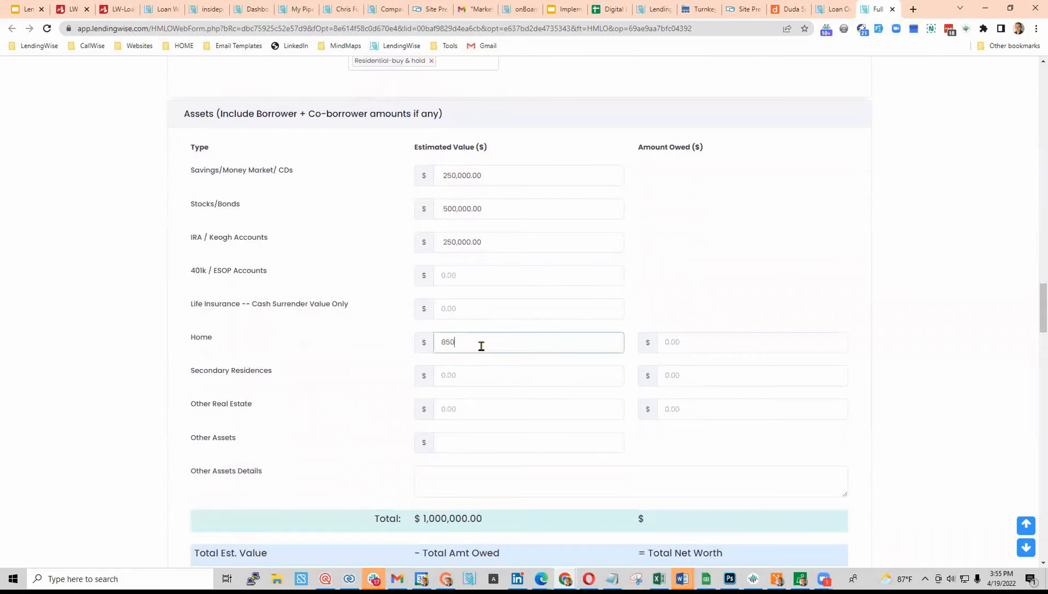
left_click(459, 391)
scroll(505, 428, "down", 4)
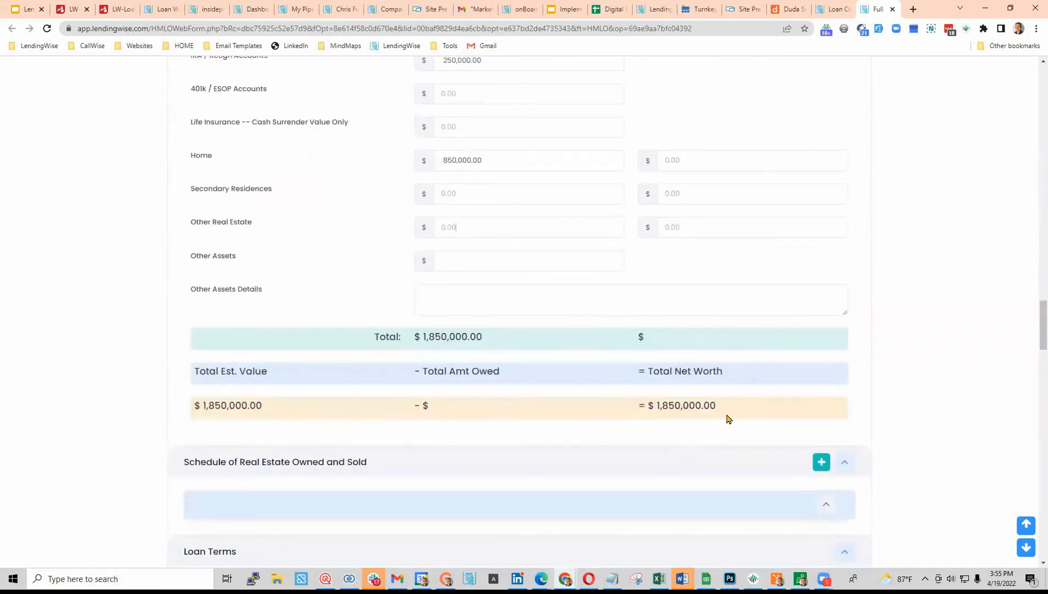
left_click(737, 170)
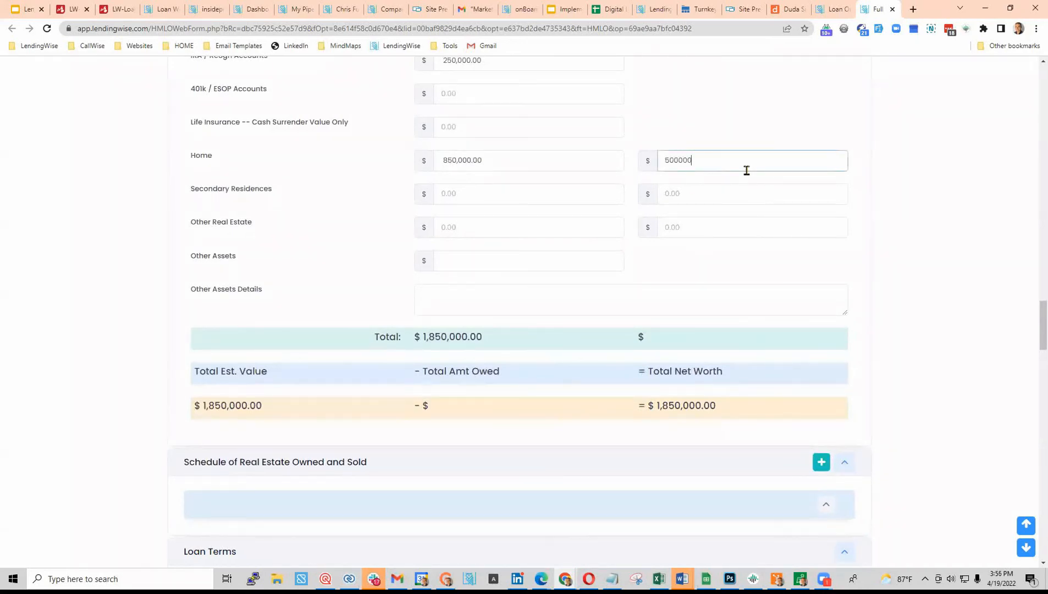
left_click(801, 226)
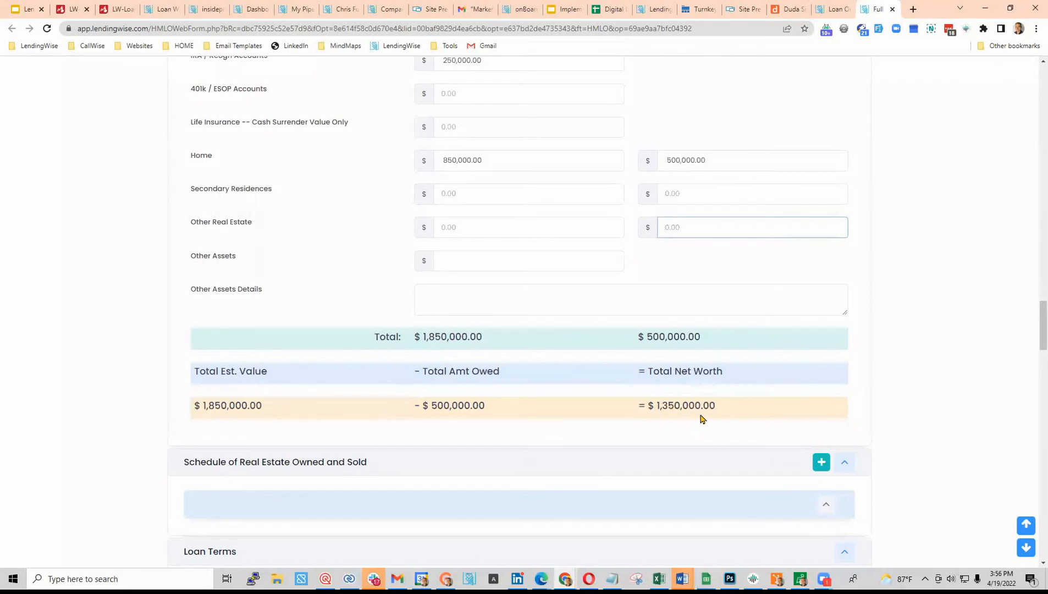
- Expand the real estate schedule's property entry and answer No to mortgages or liens
scroll(700, 419, "down", 2)
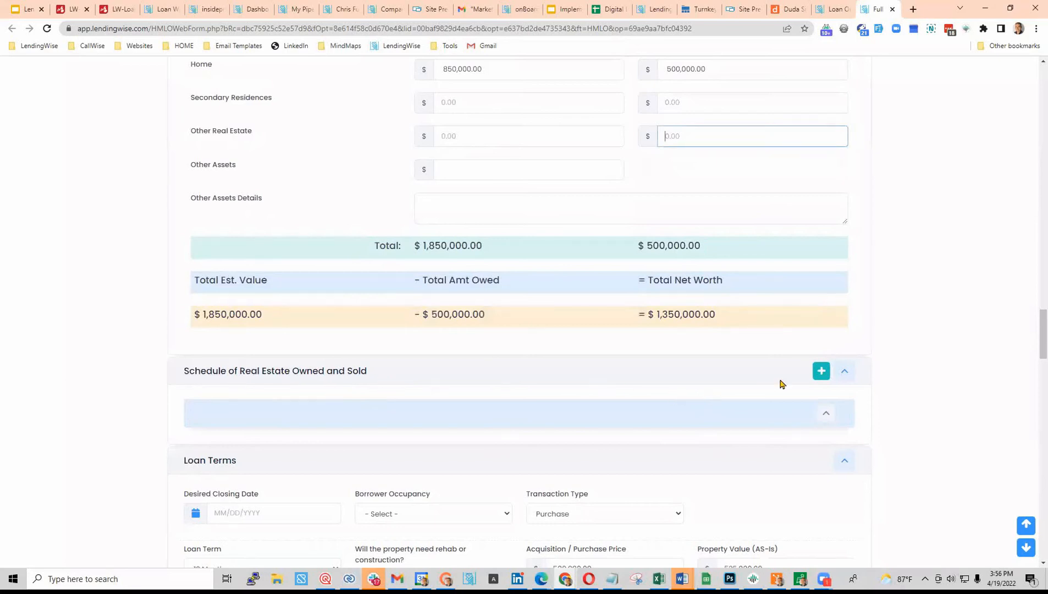
left_click(845, 371)
left_click(847, 372)
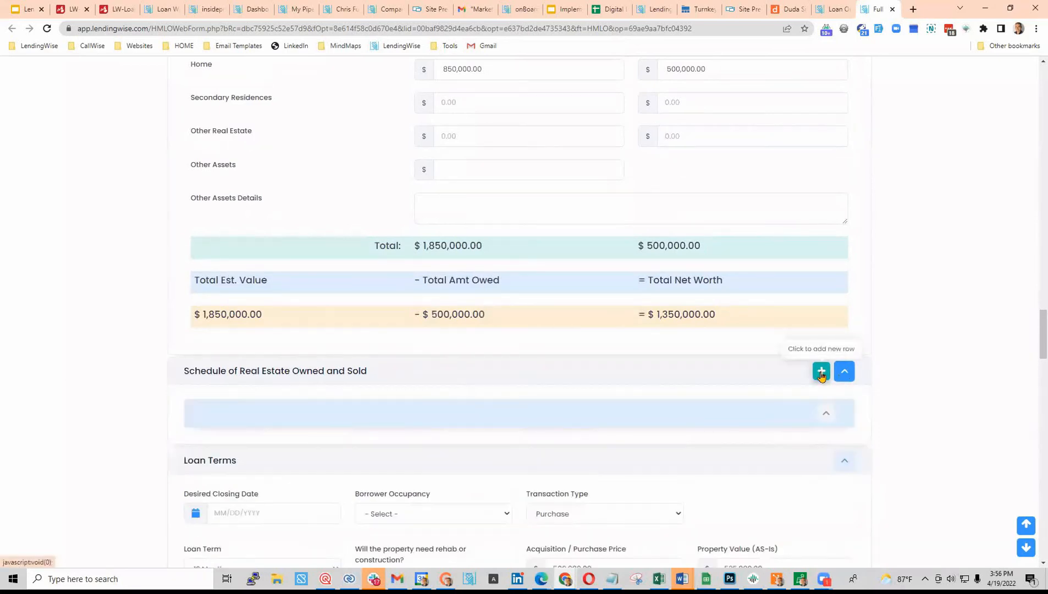
scroll(456, 407, "down", 3)
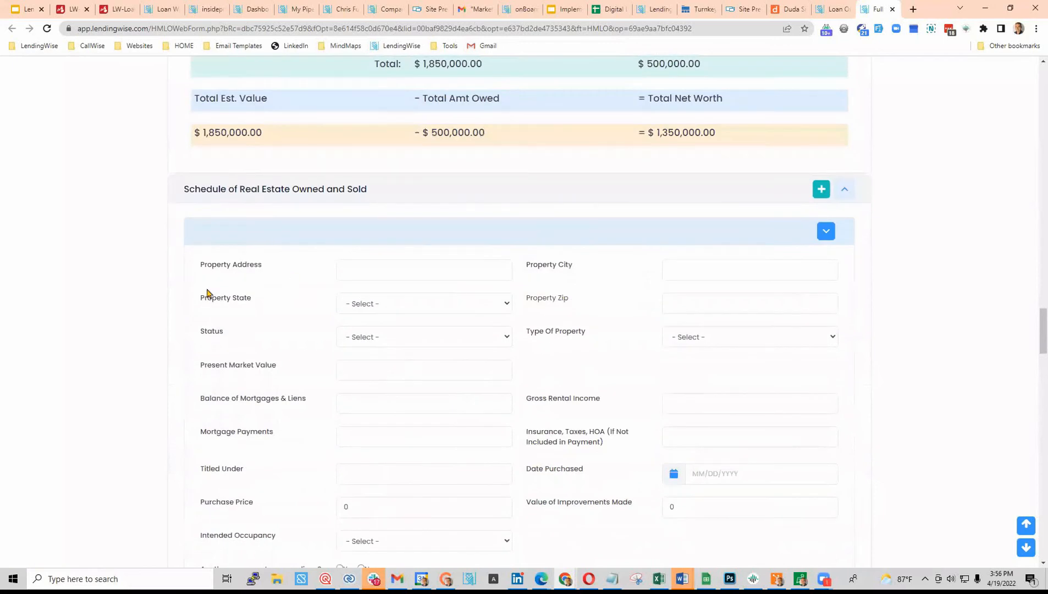
scroll(431, 427, "down", 3)
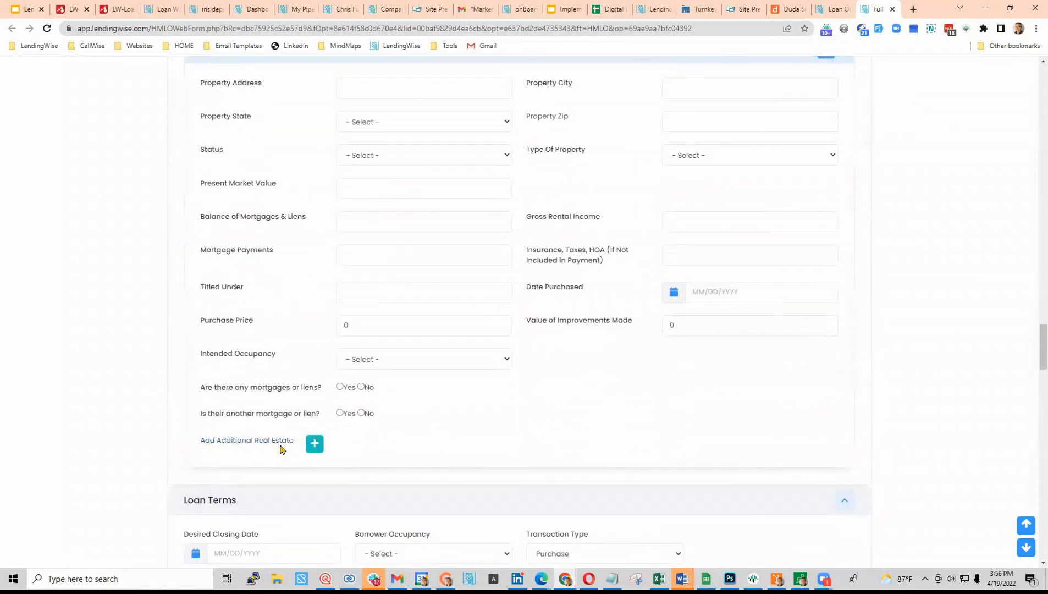
left_click(340, 387)
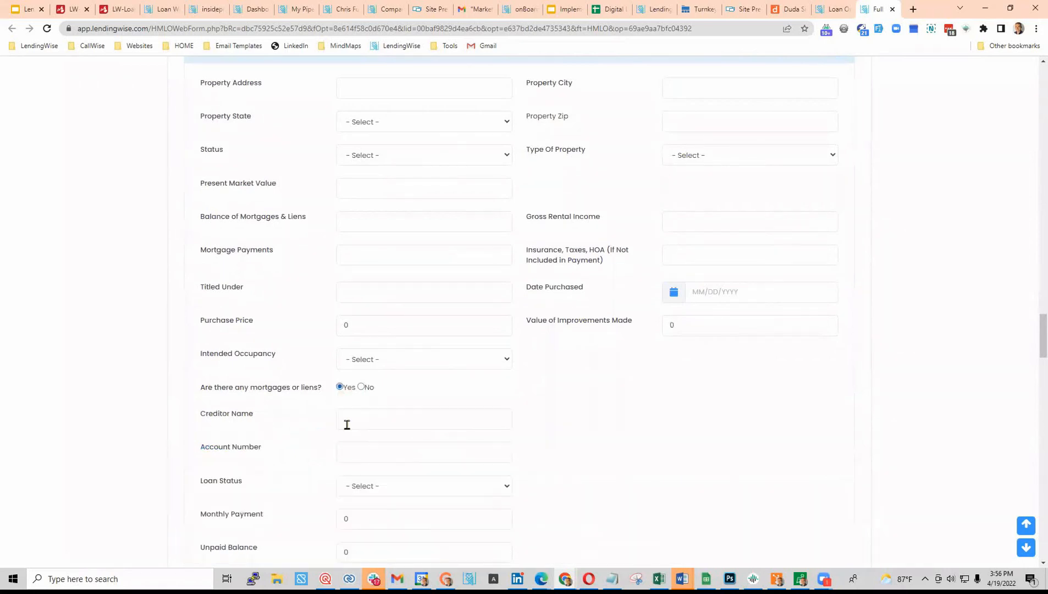
scroll(330, 420, "down", 2)
left_click(361, 296)
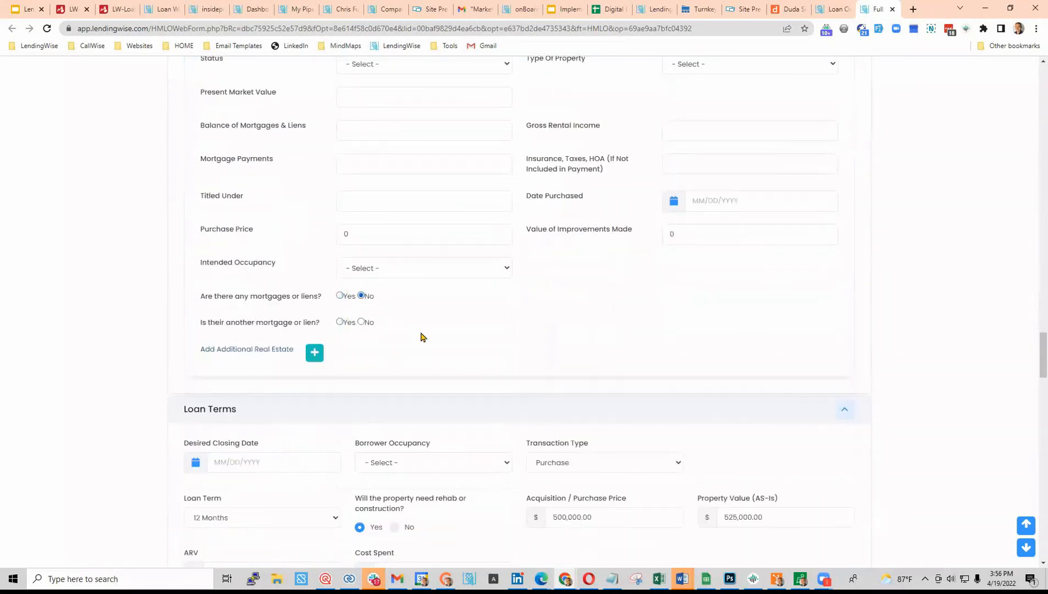
- Set the scheduled property's status to Sold
scroll(493, 313, "up", 5)
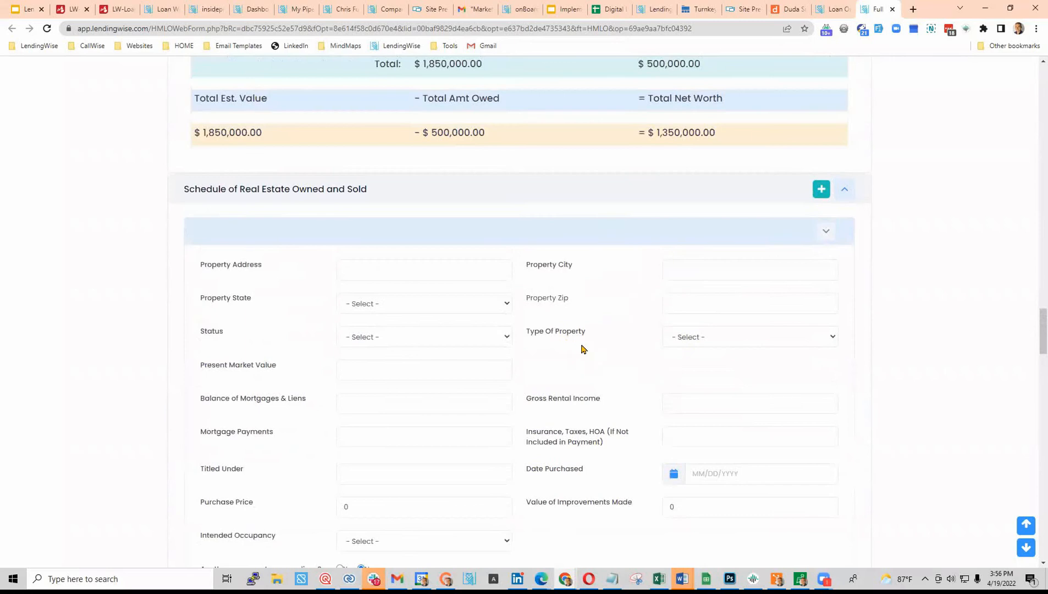
left_click(453, 337)
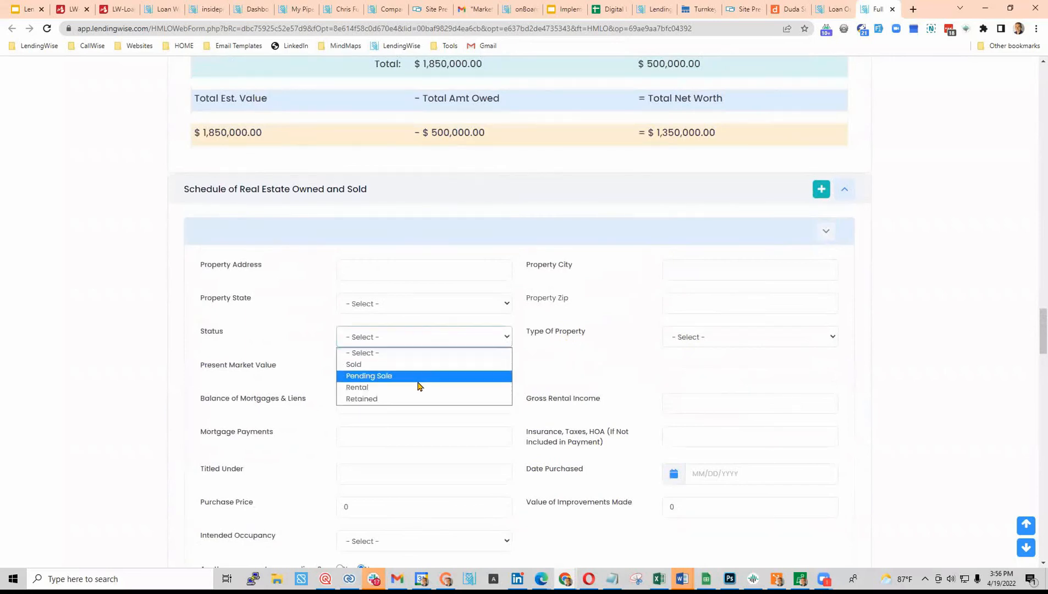
left_click(377, 366)
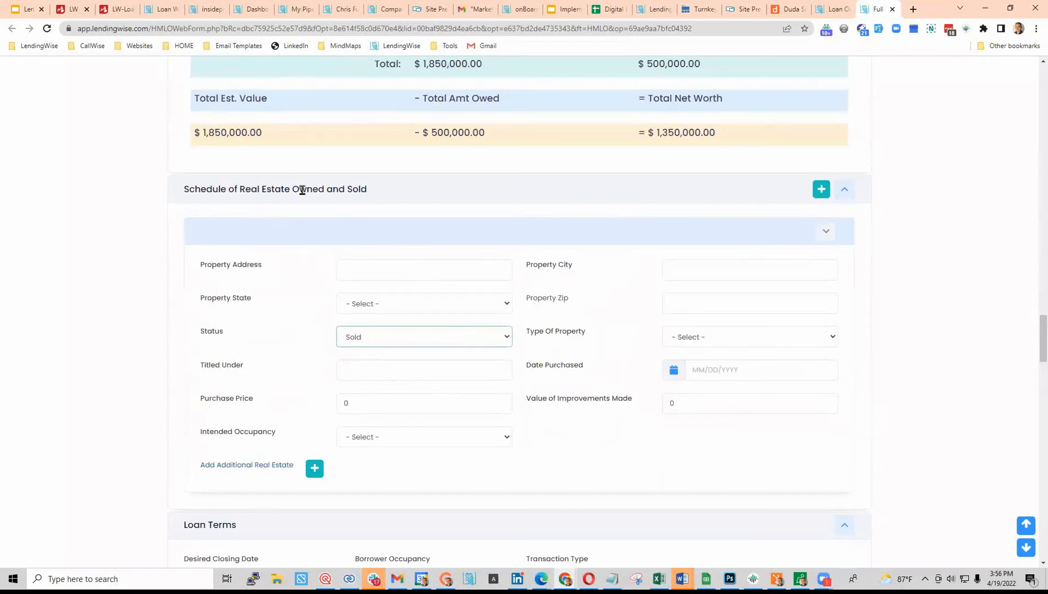
double_click(364, 189)
left_click_drag(336, 187, 182, 191)
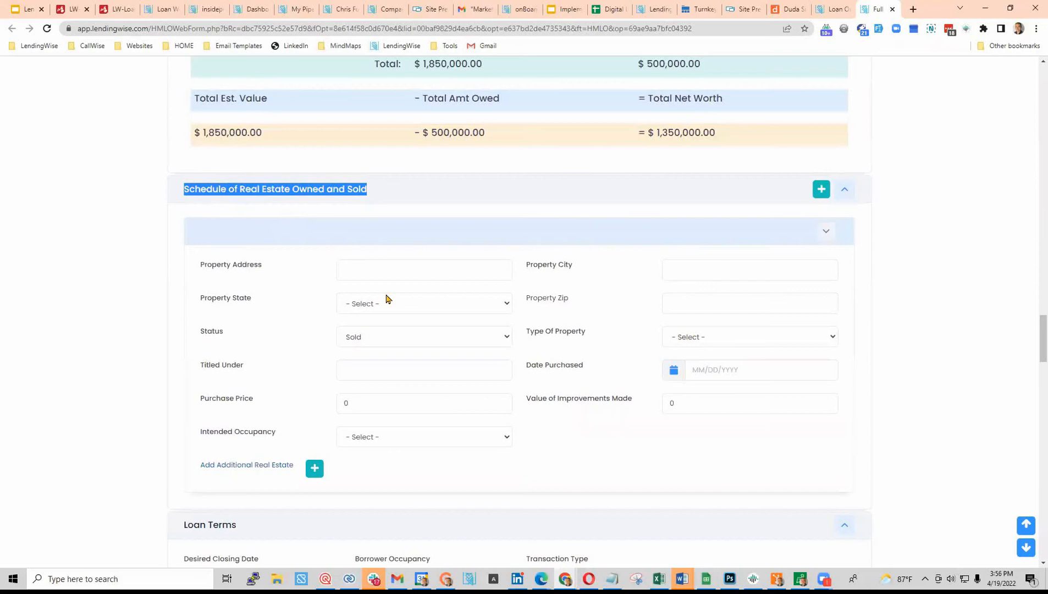
scroll(464, 376, "down", 8)
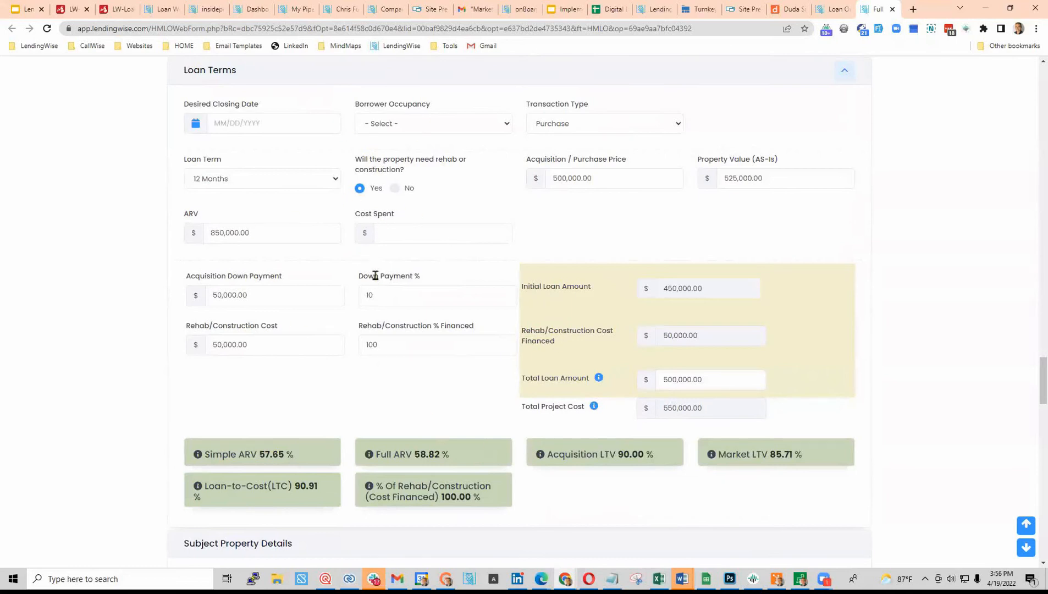
- Pass through the Property Access contact and Lock Box fields, then mark interior access Yes
left_click_drag(422, 306, 342, 299)
scroll(390, 375, "down", 1)
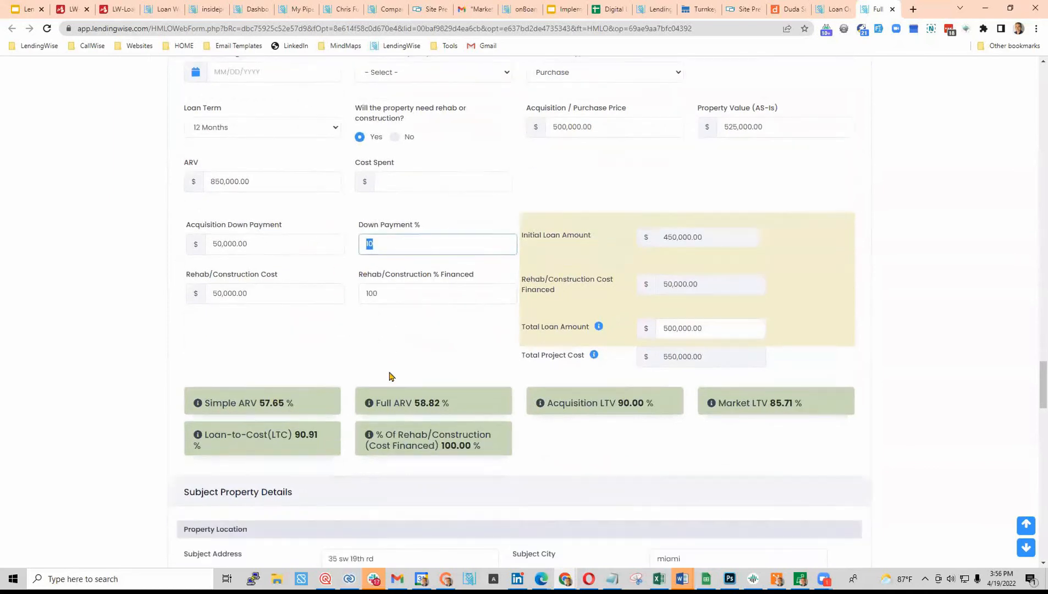
scroll(389, 376, "down", 1)
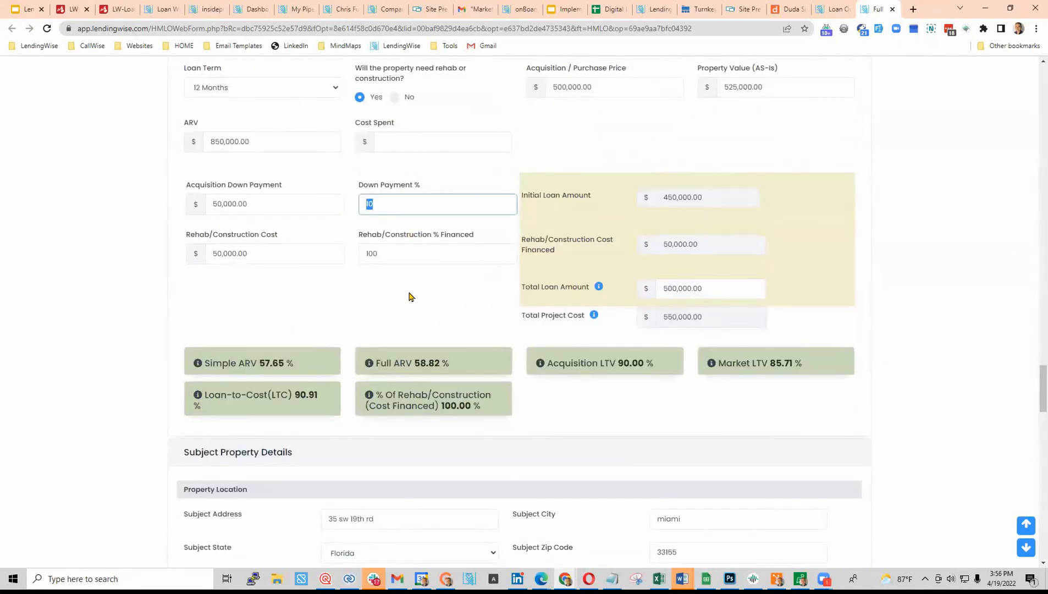
scroll(410, 297, "down", 2)
scroll(406, 277, "down", 8)
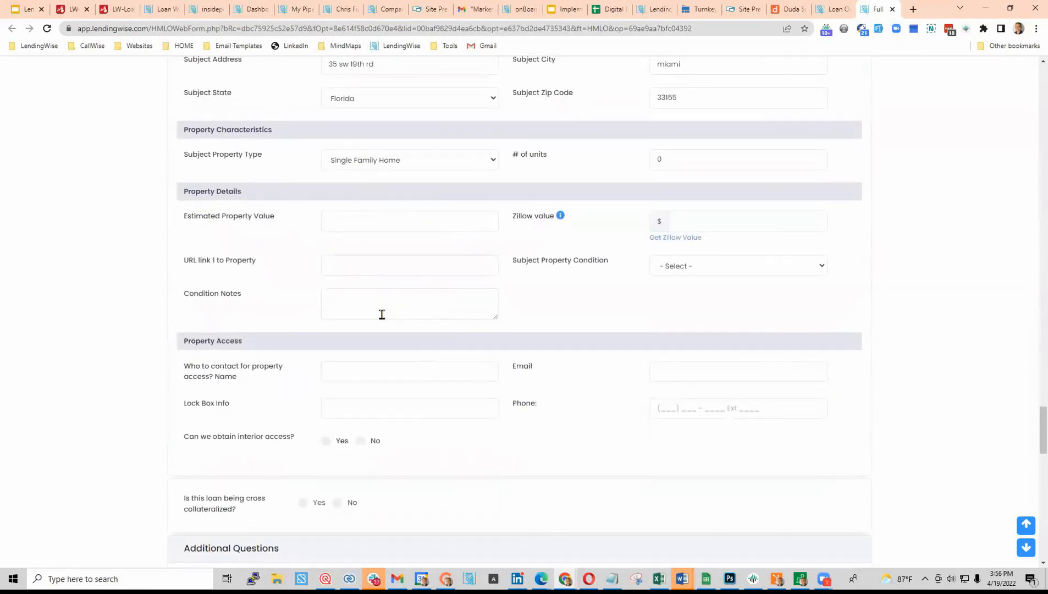
scroll(383, 314, "down", 2)
left_click(350, 283)
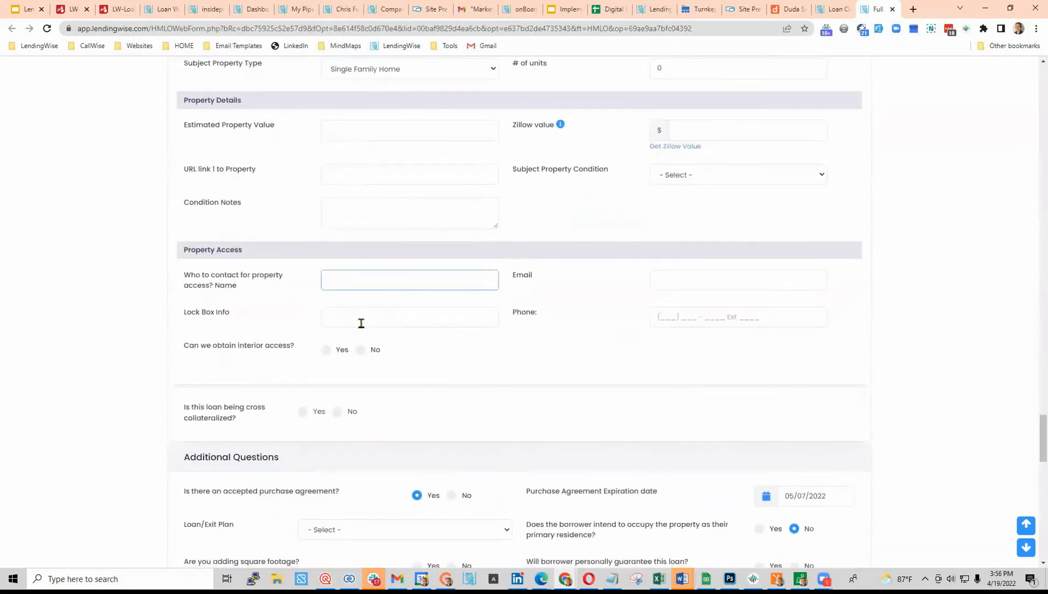
scroll(374, 316, "down", 2)
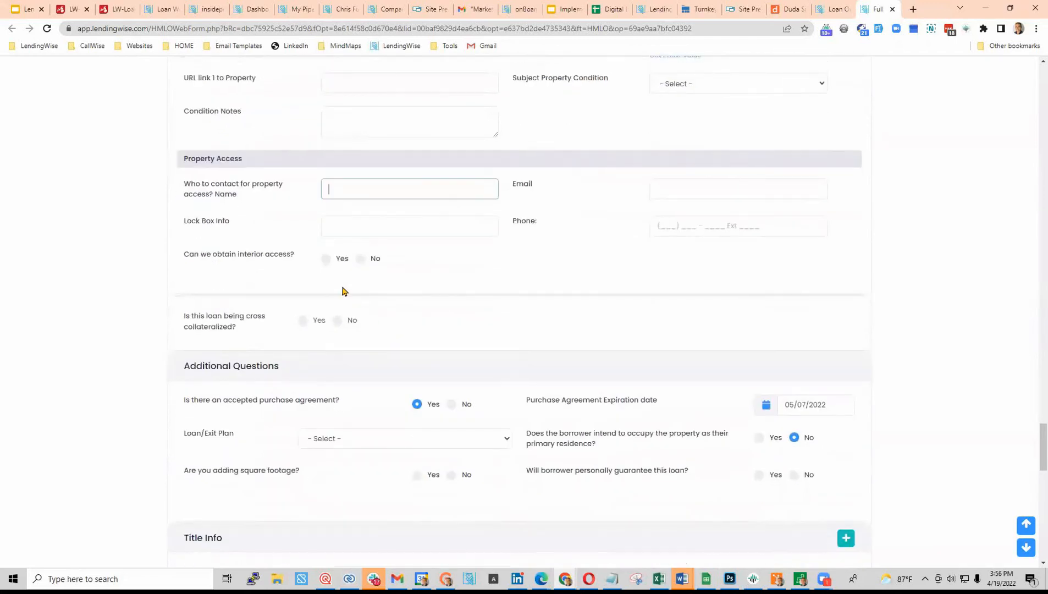
left_click_drag(182, 221, 285, 232)
left_click(356, 223)
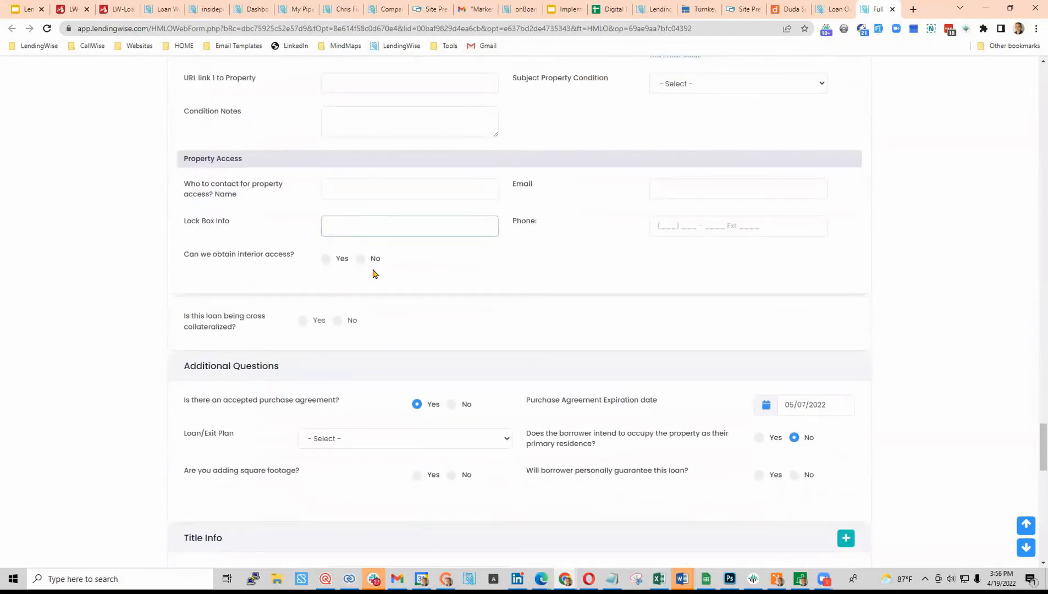
left_click(326, 259)
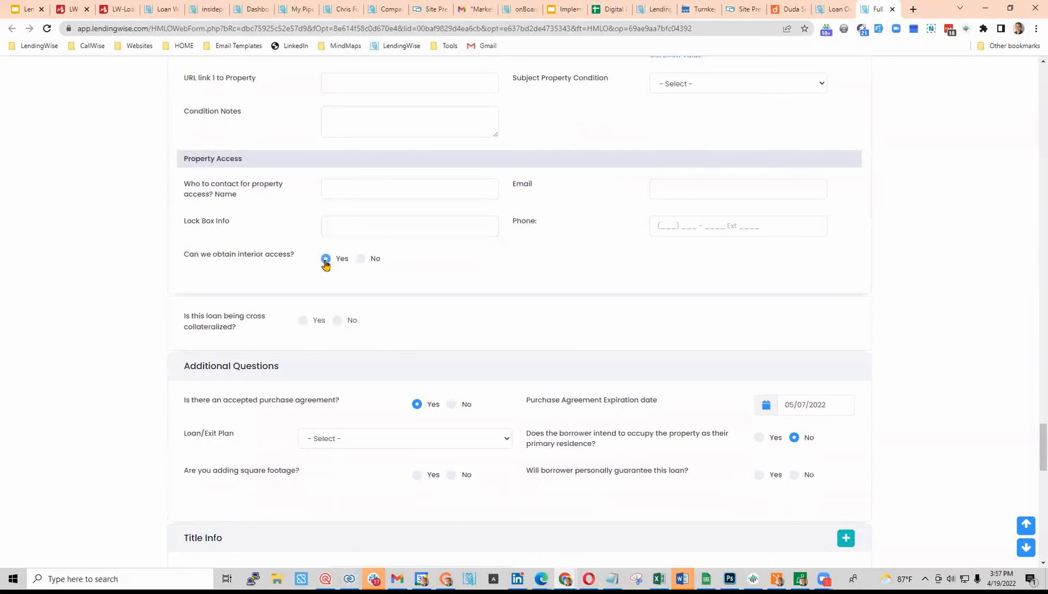
scroll(507, 268, "down", 3)
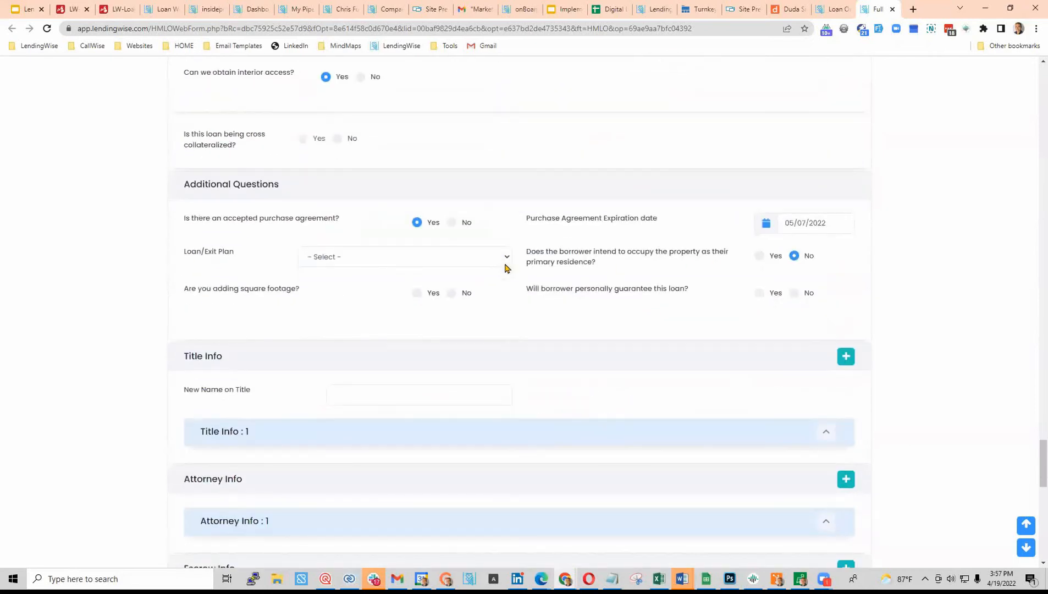
scroll(485, 258, "down", 5)
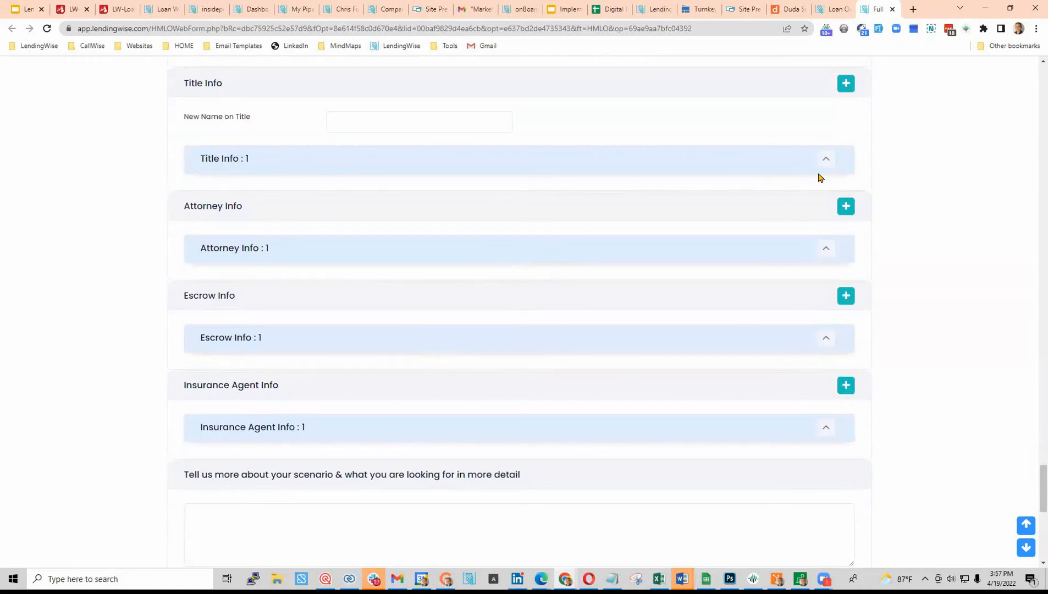
- Expand Title Info : 1 and Insurance Agent Info : 1, then enter scenario notes 'dfgh rth srty'
left_click(825, 159)
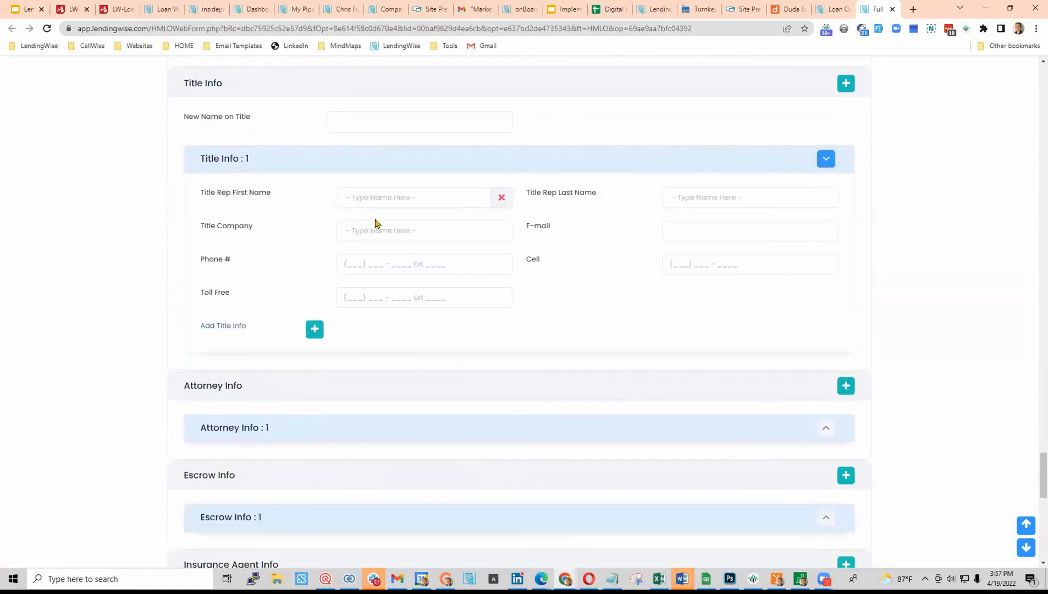
scroll(494, 439, "down", 5)
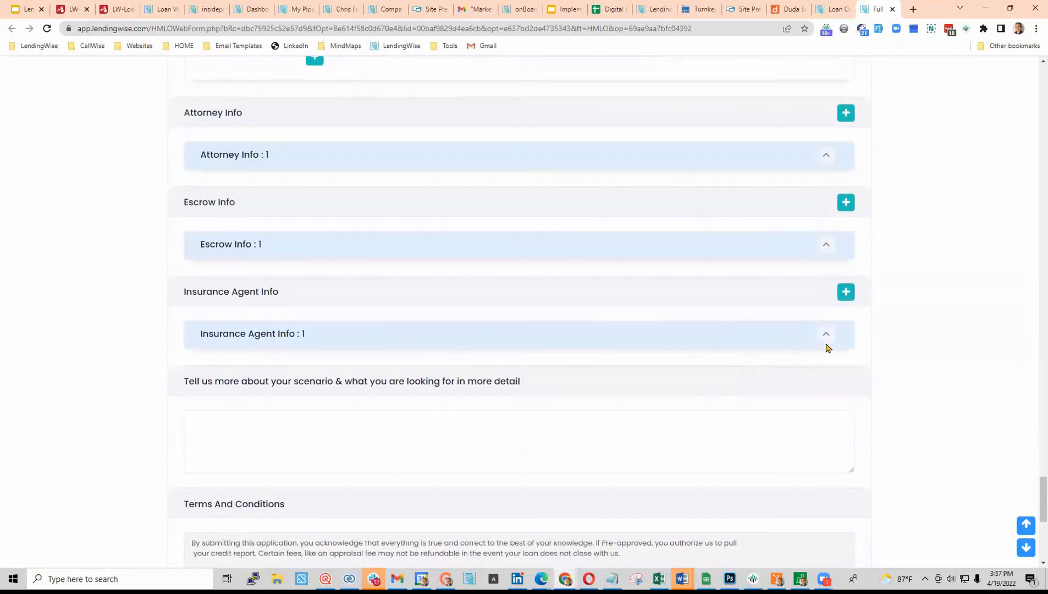
left_click(827, 335)
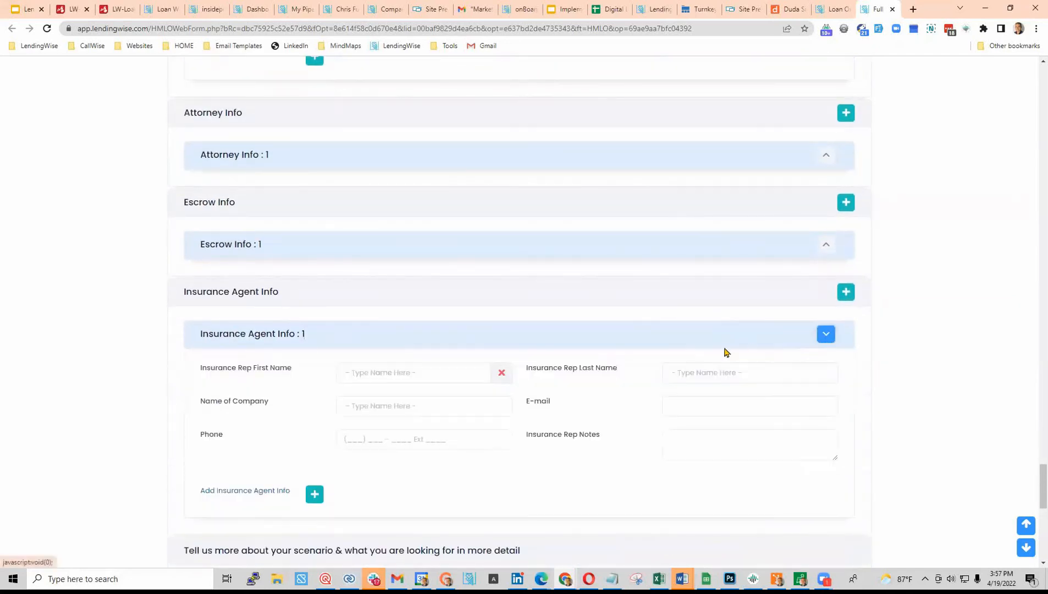
scroll(381, 410, "down", 3)
scroll(384, 337, "down", 1)
left_click(330, 418)
type("dfgh rth srty")
- Enter the signer's name and draw a signature in the SIGN HERE pad
scroll(333, 418, "down", 5)
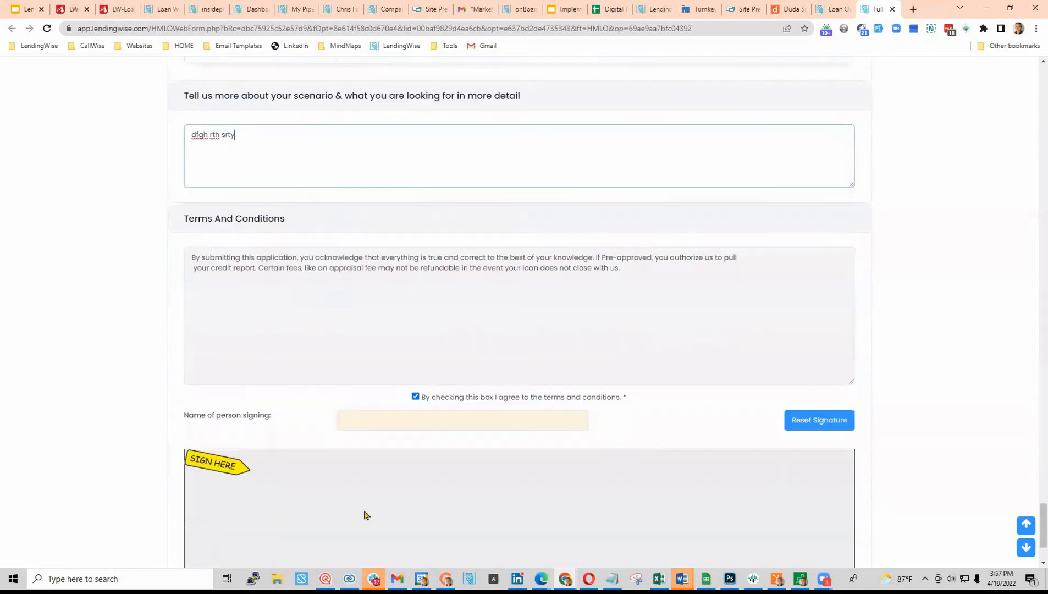
left_click(398, 420)
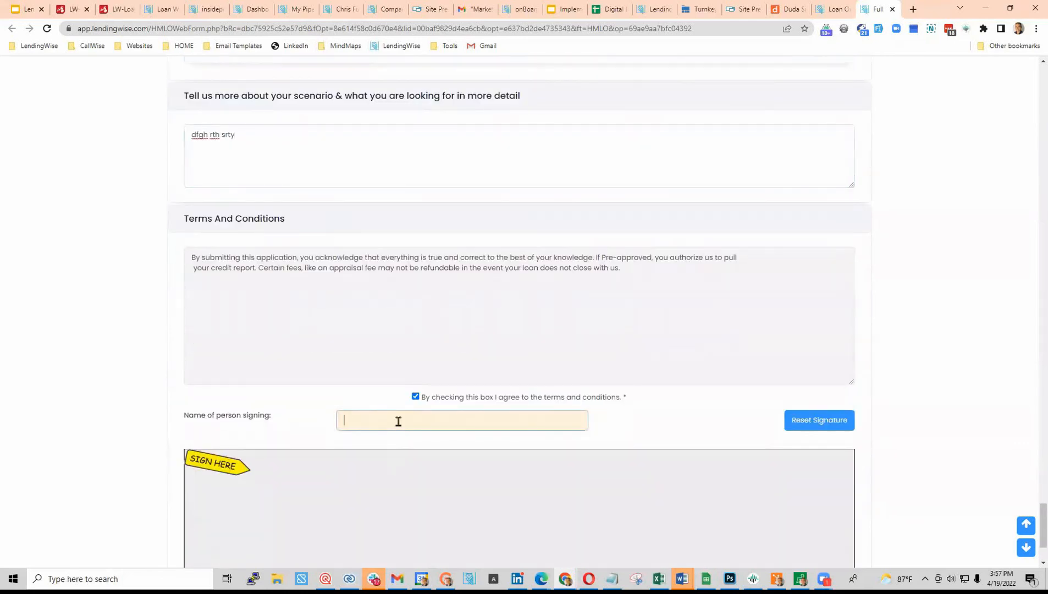
type("Bobby Test")
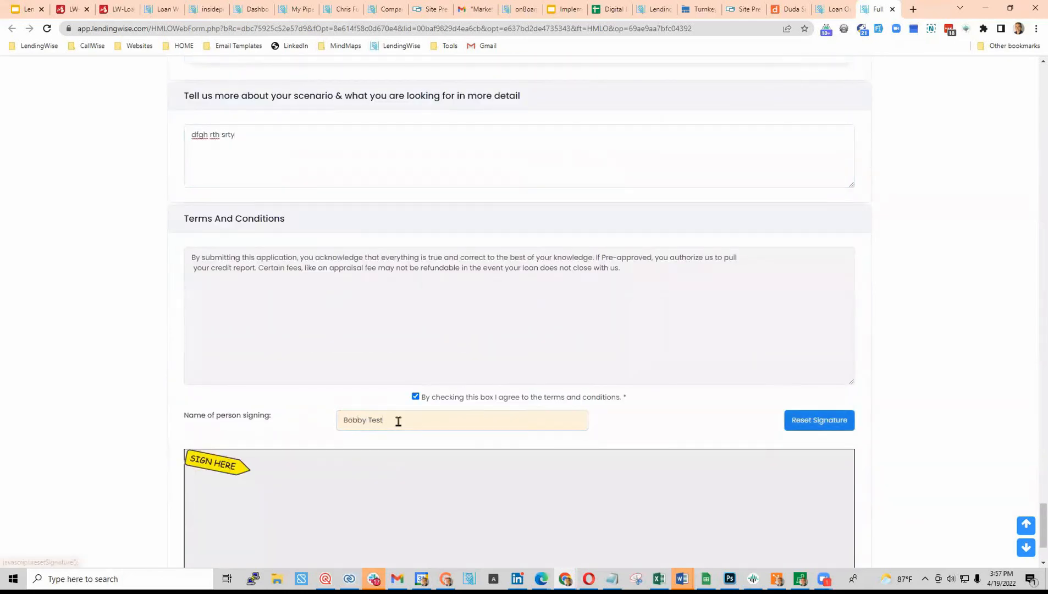
scroll(524, 416, "down", 2)
mouse_move(452, 395)
left_mouse_down()
mouse_move(598, 377)
mouse_move(619, 432)
mouse_move(773, 401)
left_mouse_up()
scroll(488, 387, "down", 1)
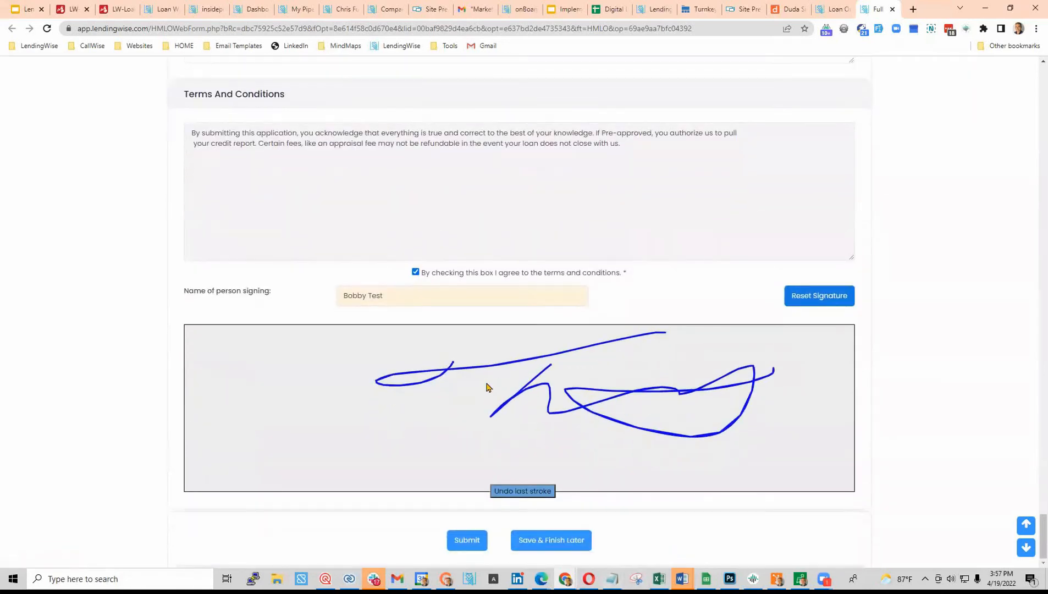
scroll(244, 236, "up", 8)
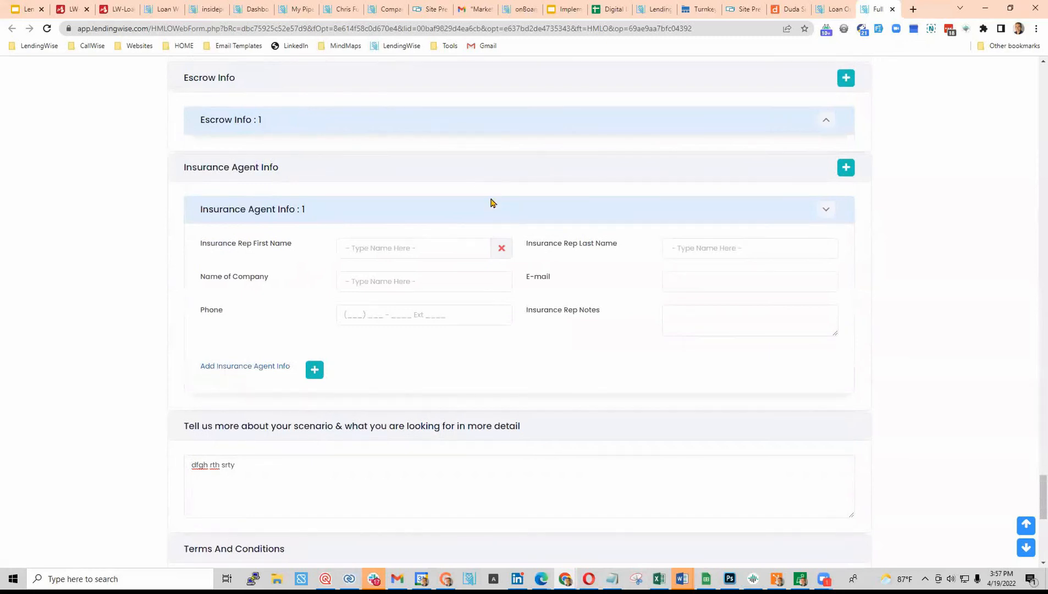
scroll(491, 203, "down", 8)
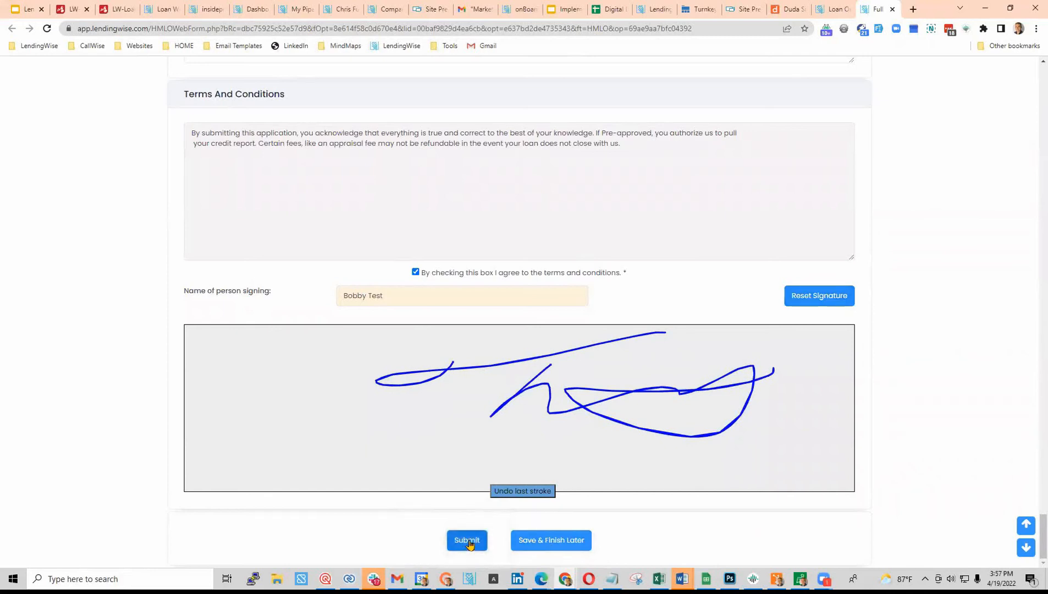
- Submit the completed, signed full application
left_click(469, 541)
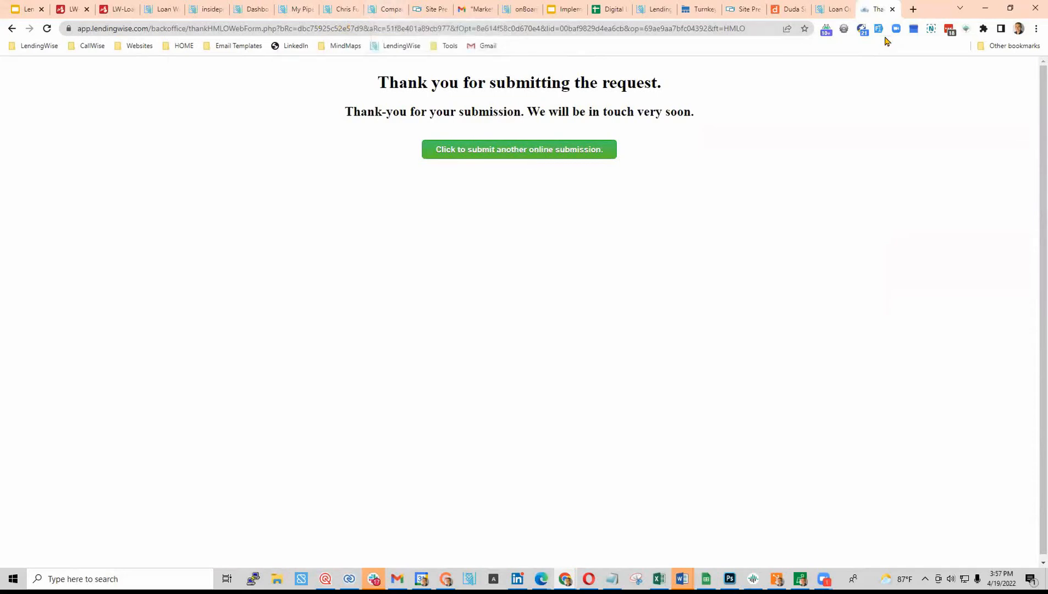
- Open the Branch List in its own tab, close the old Back Office tab, and open ABC Test Lending
mouse_move(547, 576)
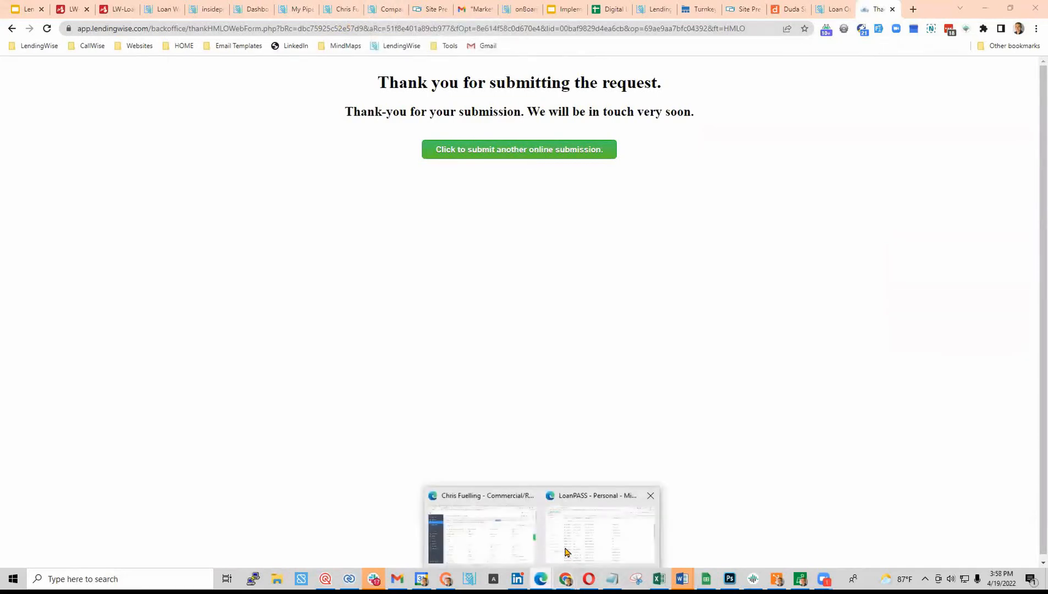
left_click(507, 539)
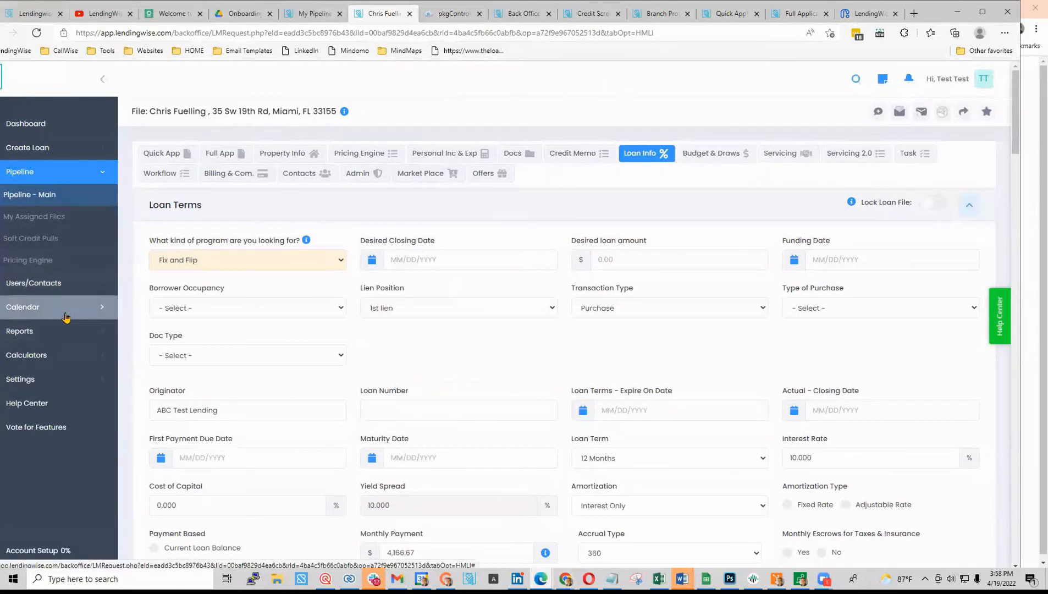
left_click(95, 282)
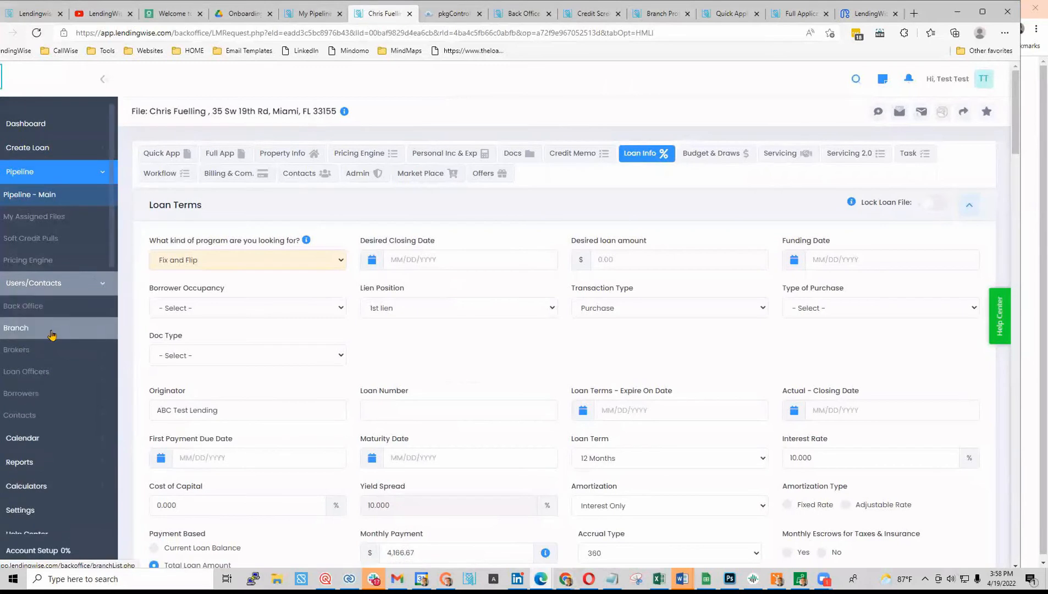
right_click(52, 327)
left_click(104, 92)
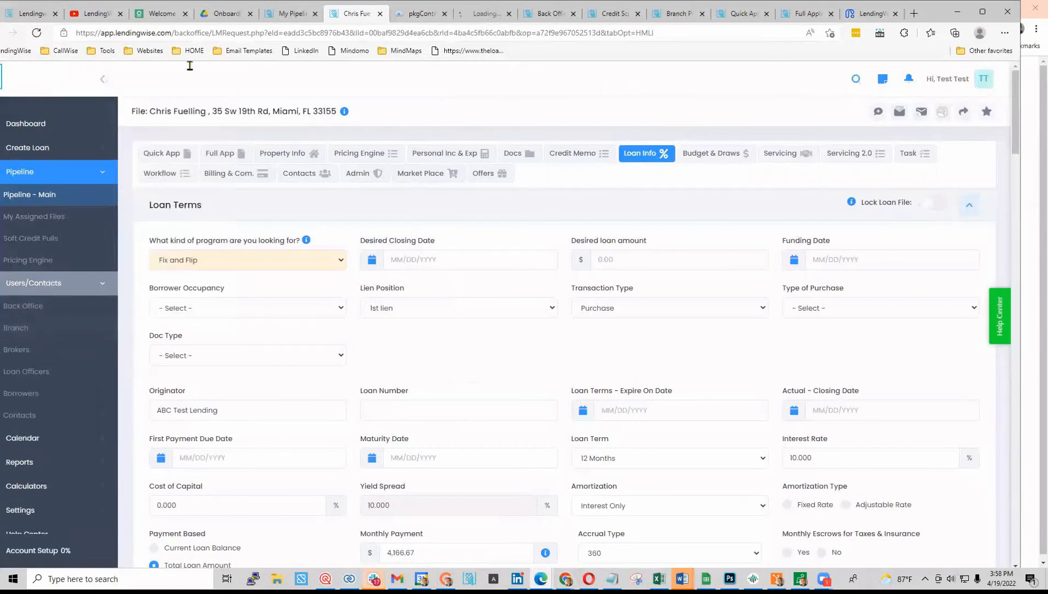
left_click(484, 13)
left_click(572, 13)
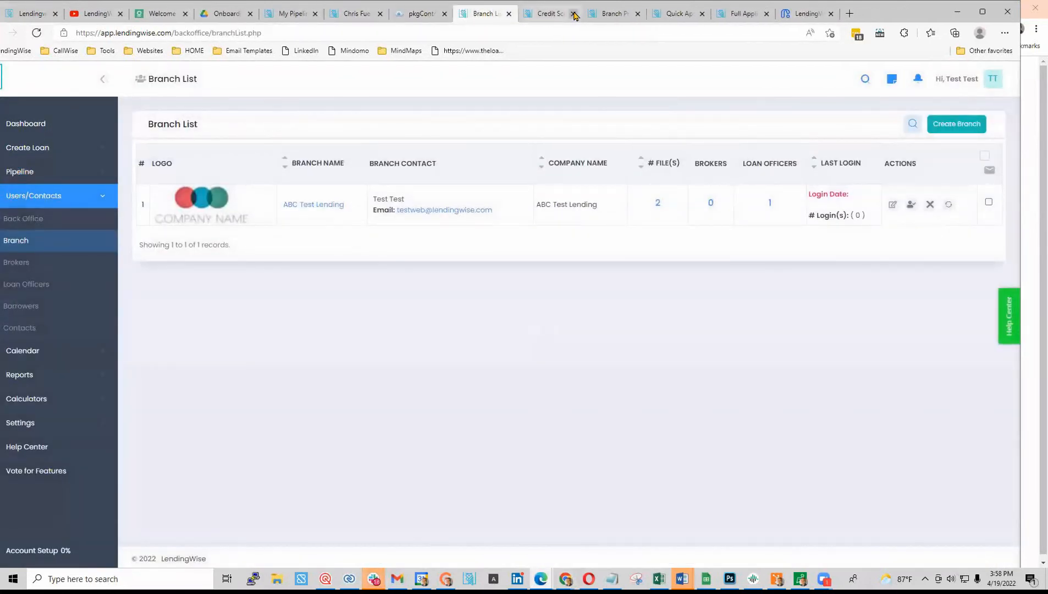
left_click(314, 204)
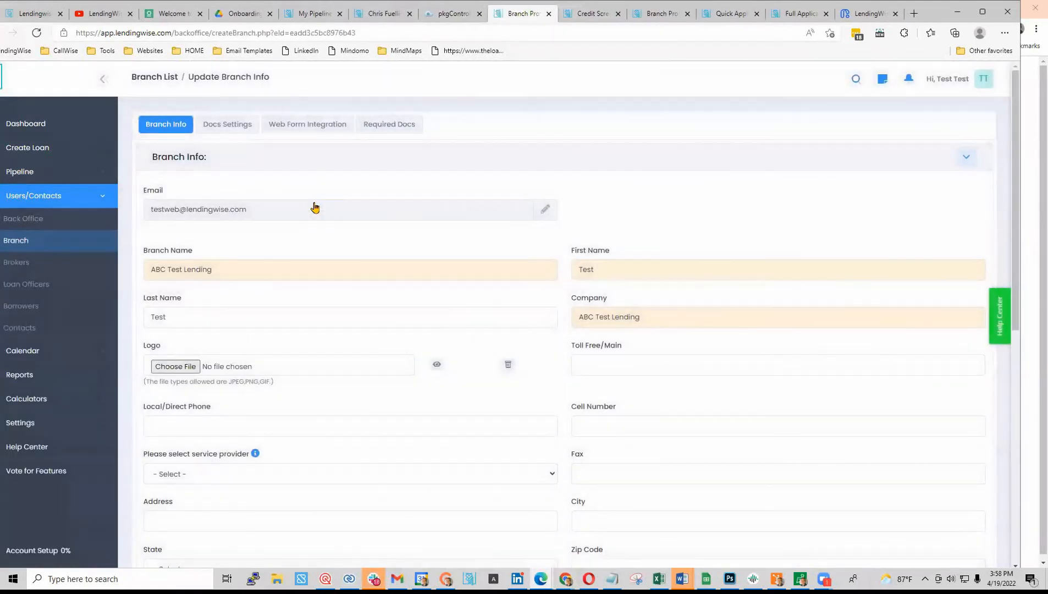
- On the branch's Required Docs tab, tick Display FA for Condo Questionnaire and Drivers License
left_click(390, 126)
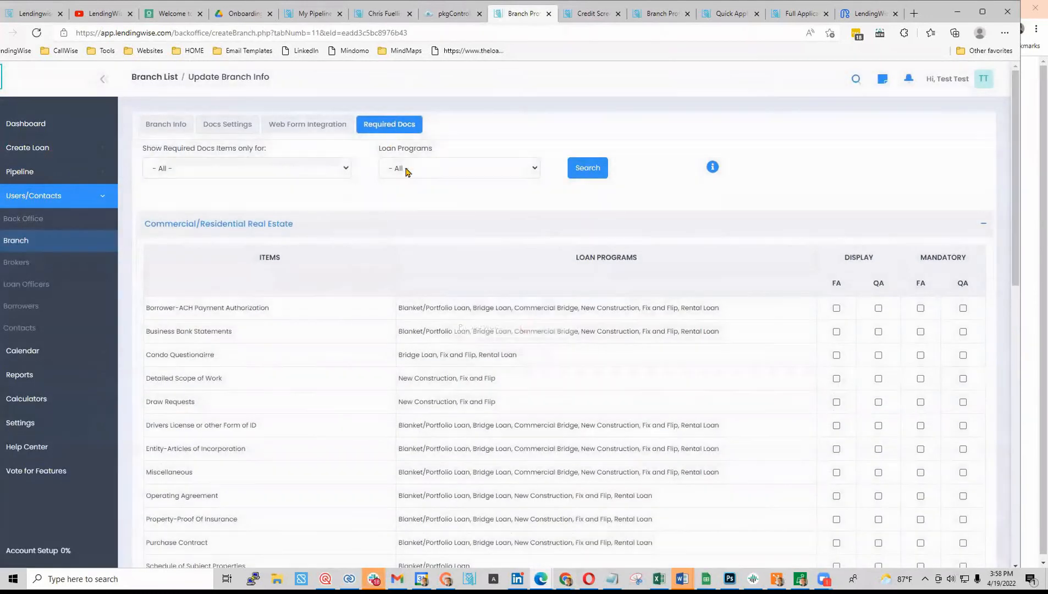
scroll(230, 357, "down", 3)
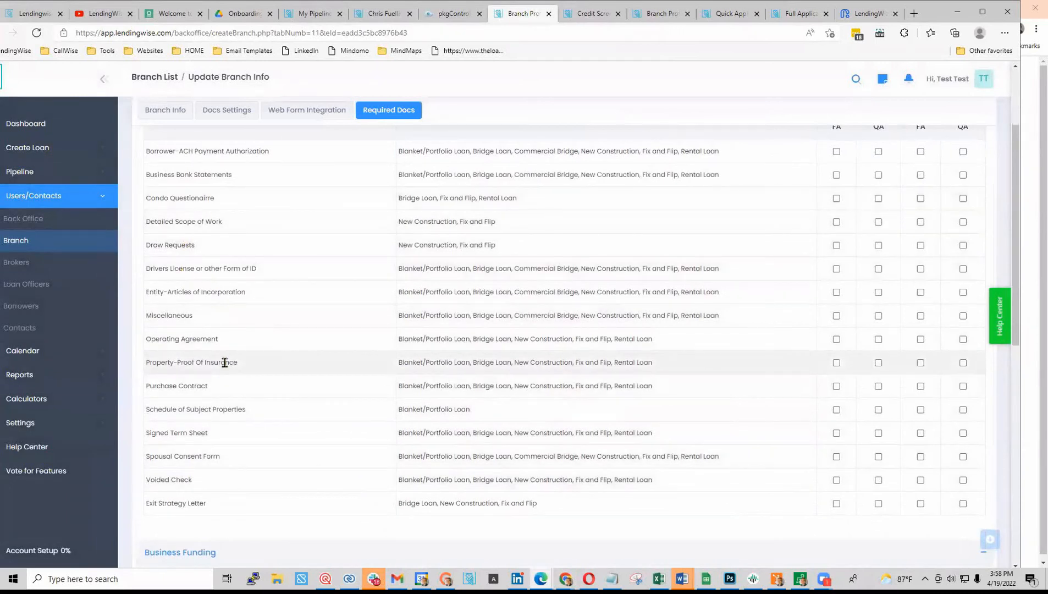
scroll(803, 302, "up", 3)
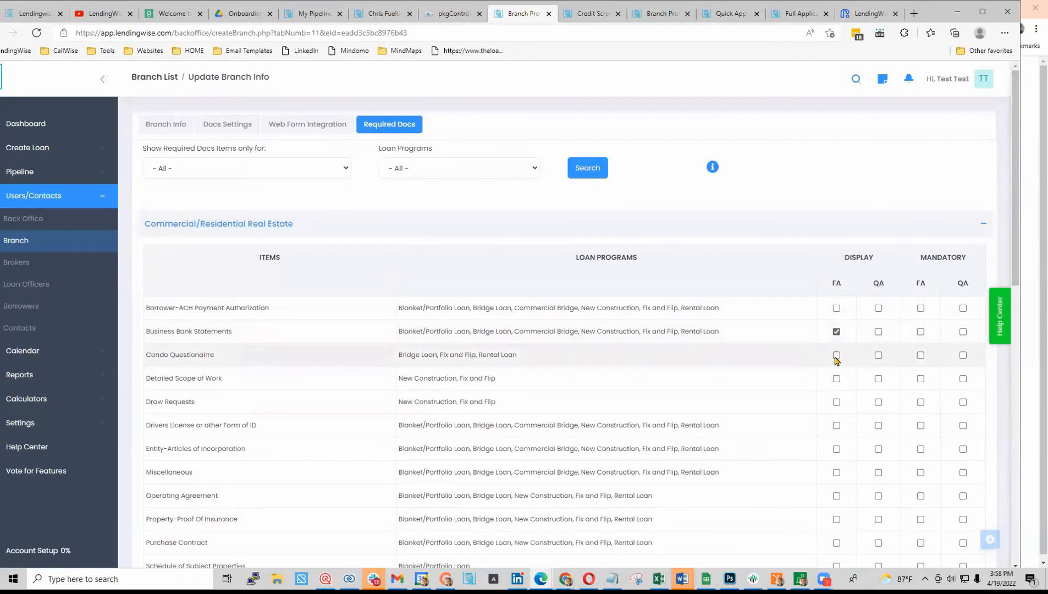
left_click(836, 356)
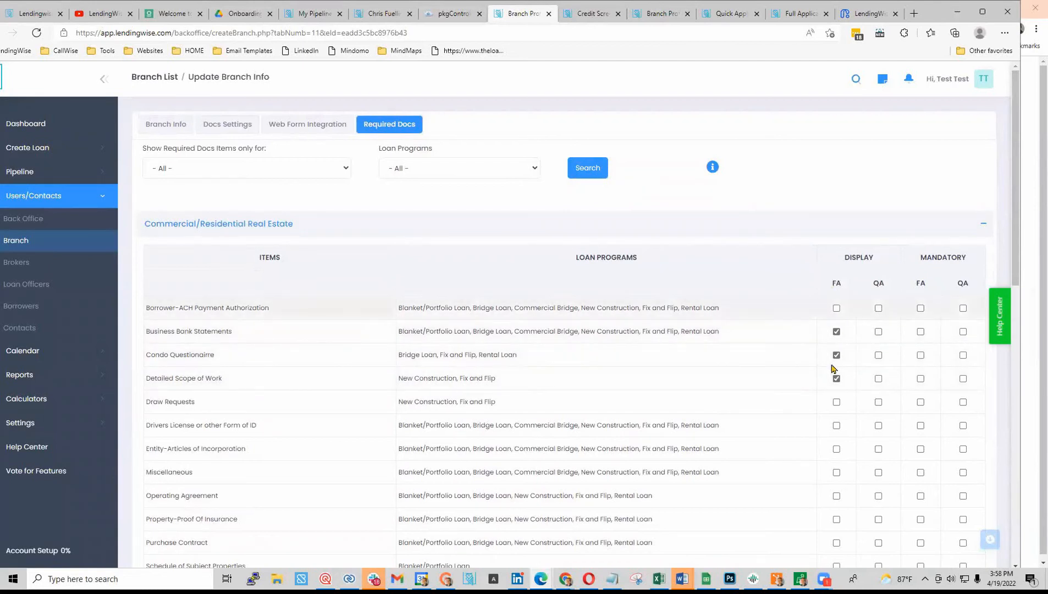
left_click(836, 426)
scroll(837, 429, "down", 3)
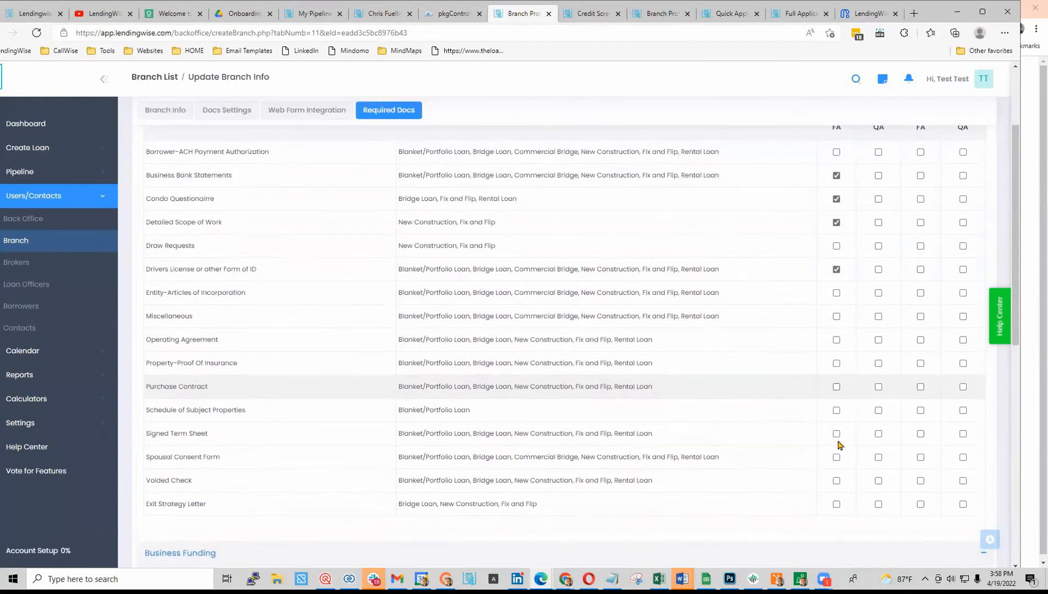
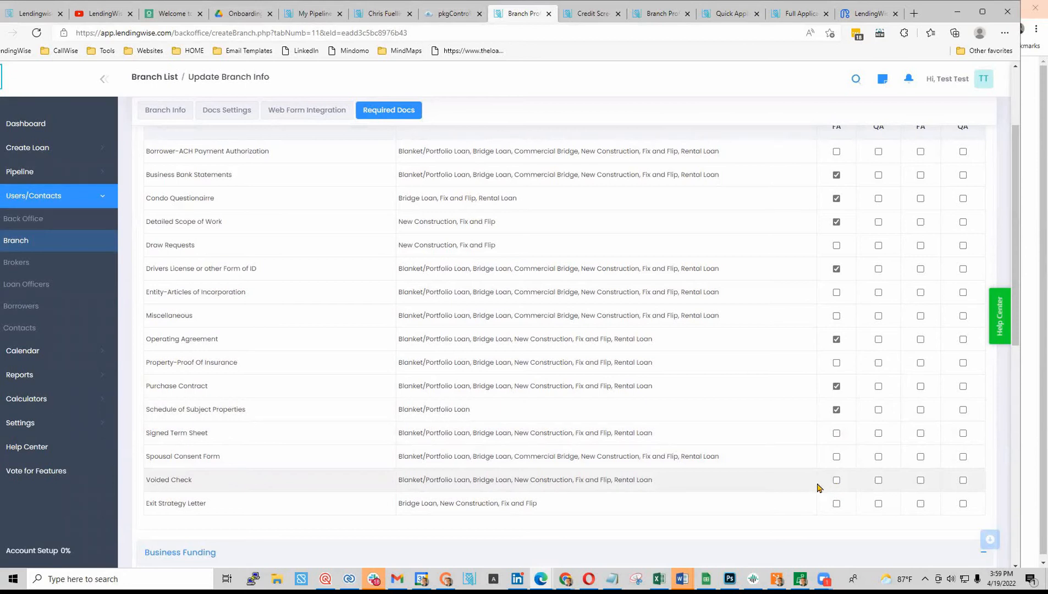
- Scroll through the branch's Required Docs list to check the updated document settings
scroll(764, 519, "down", 5)
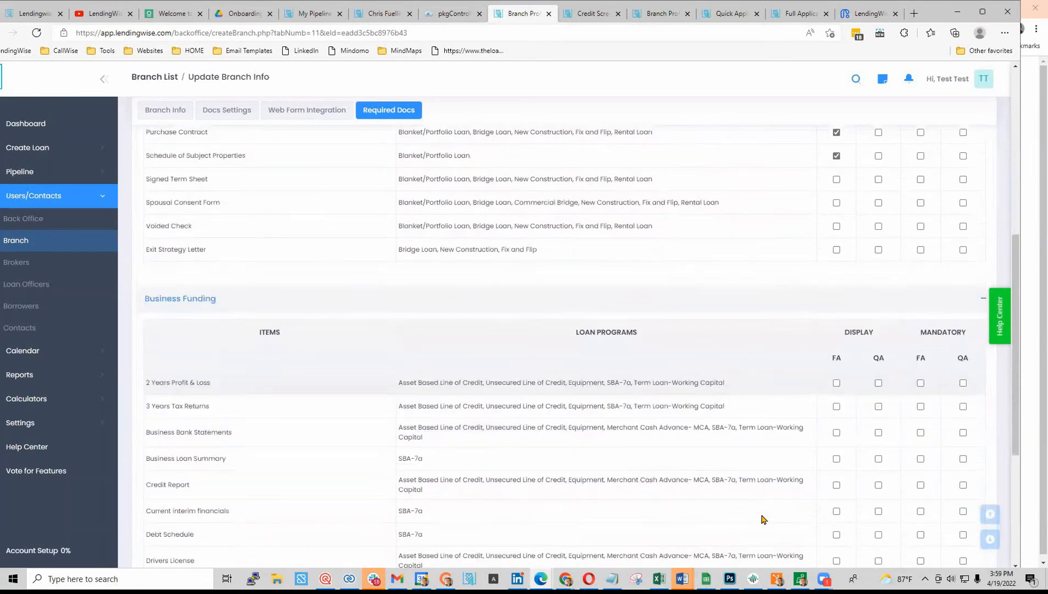
scroll(831, 200, "down", 3)
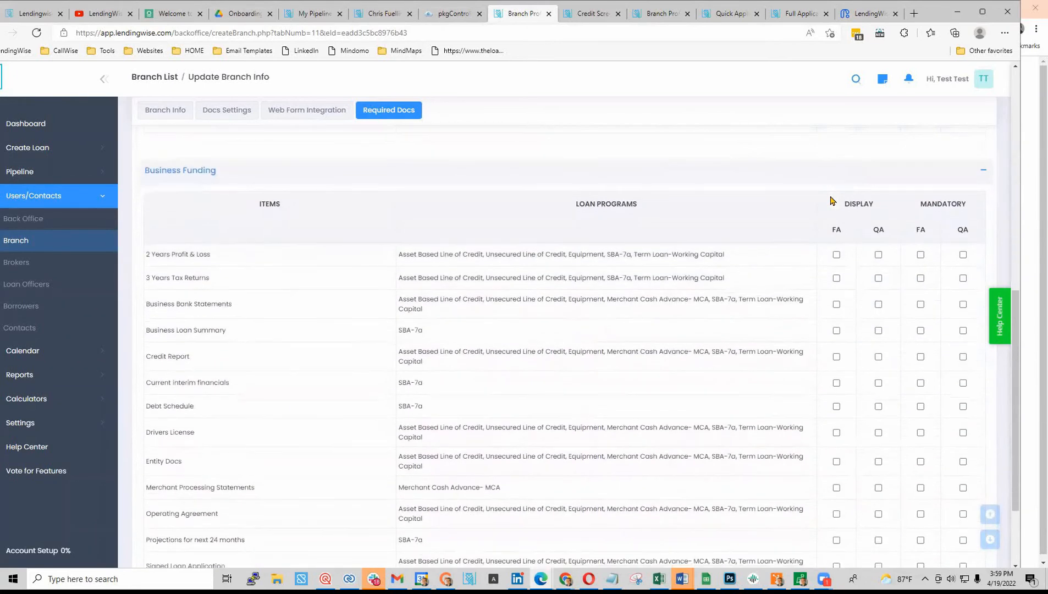
scroll(308, 434, "down", 3)
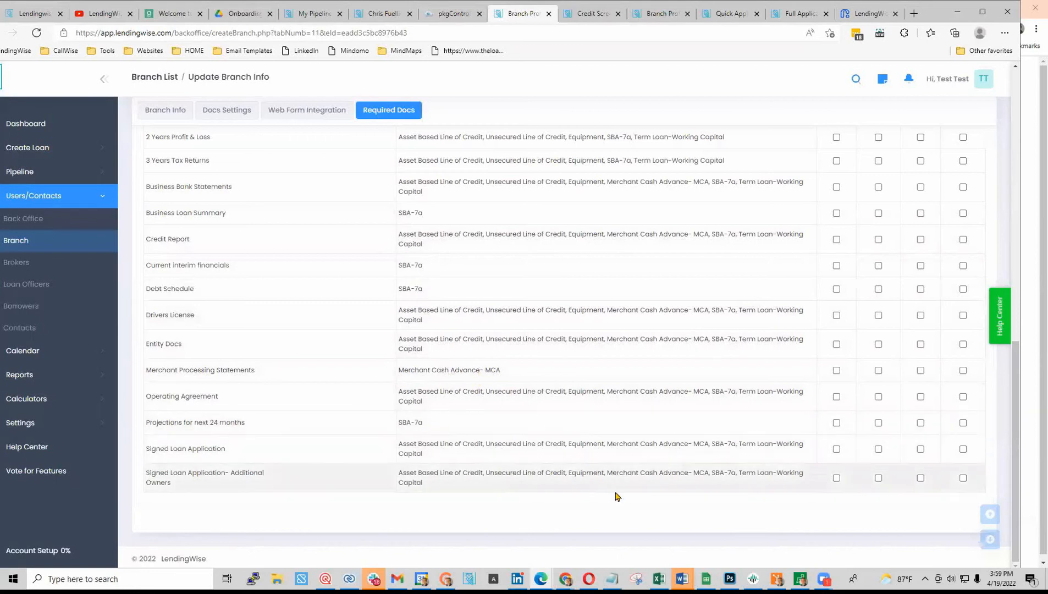
scroll(616, 495, "up", 1)
scroll(616, 495, "up", 6)
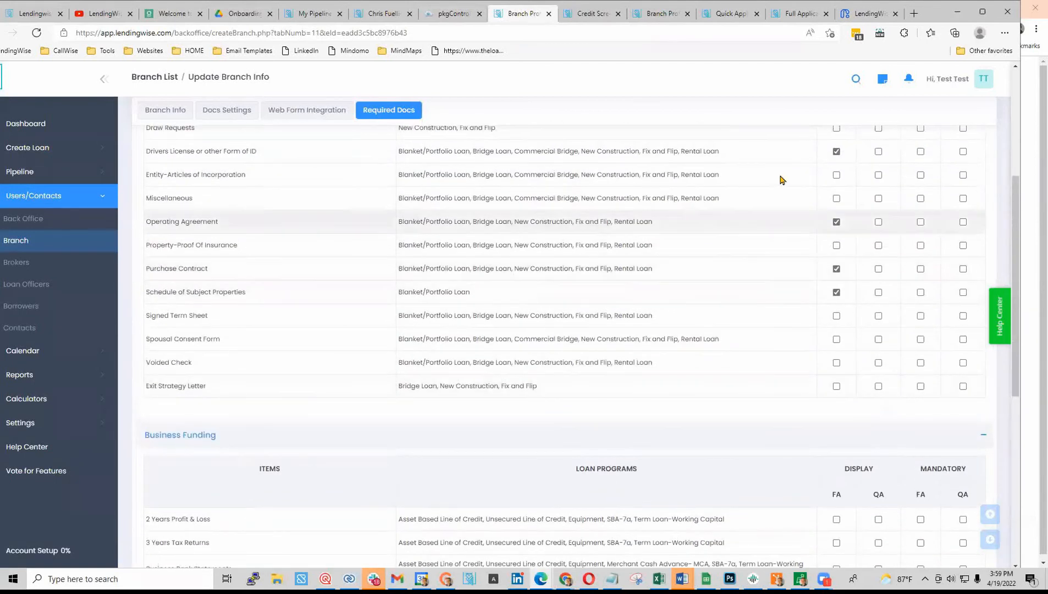
scroll(797, 294, "up", 5)
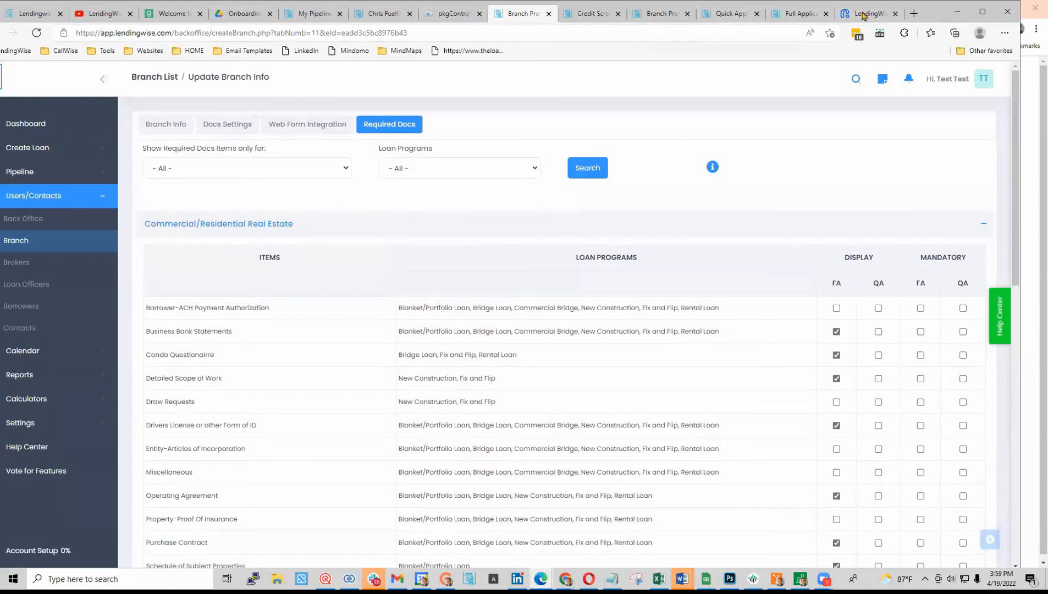
- Close the leftover Full Application and release notes tabs
left_click(805, 15)
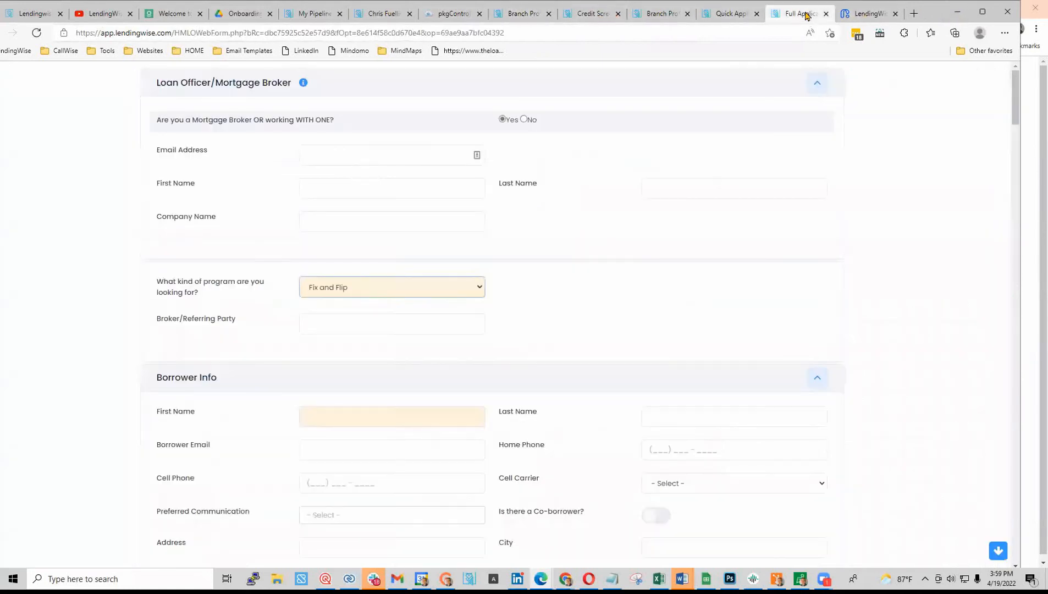
left_click(826, 14)
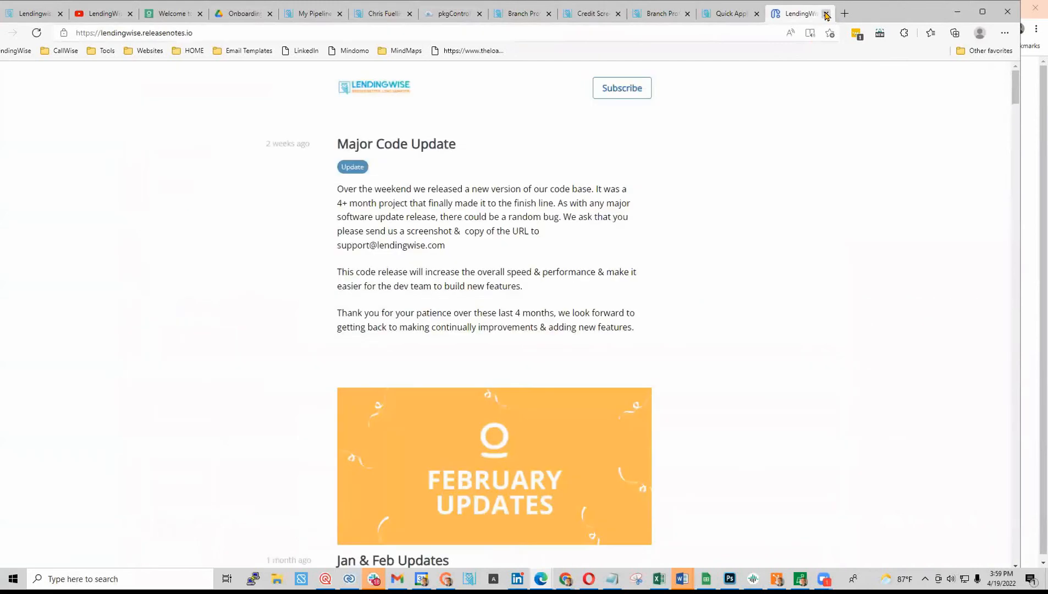
left_click(826, 15)
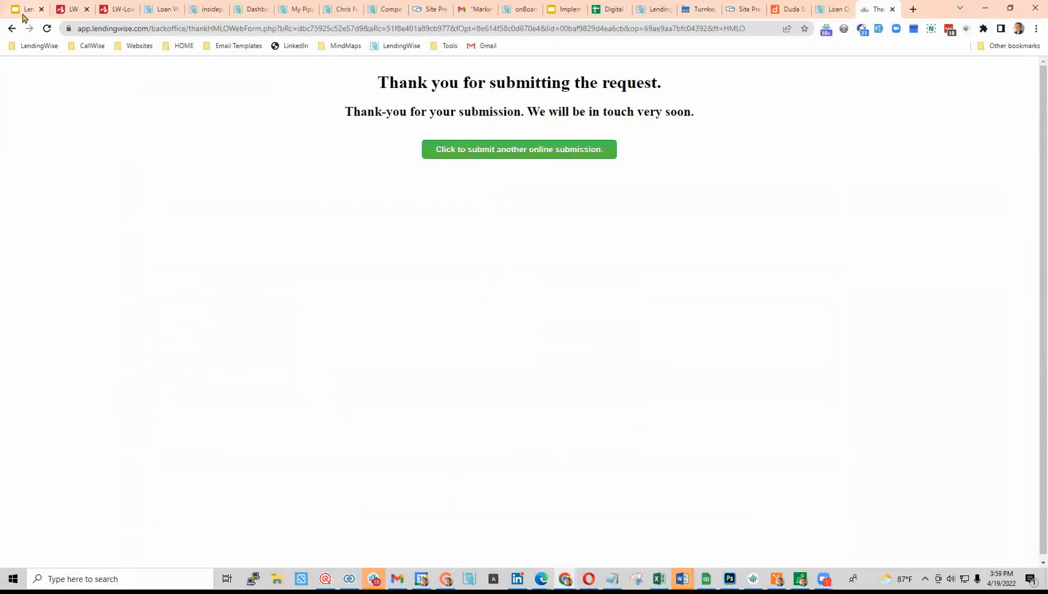
- Return to the filled-in Full Application form and submit it
left_click(14, 29)
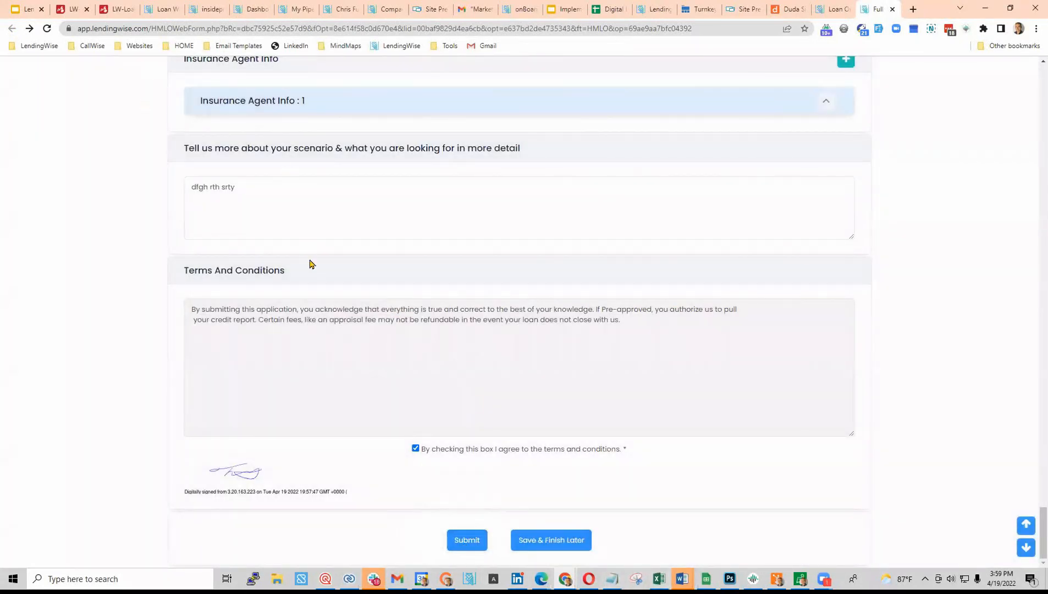
left_click(470, 540)
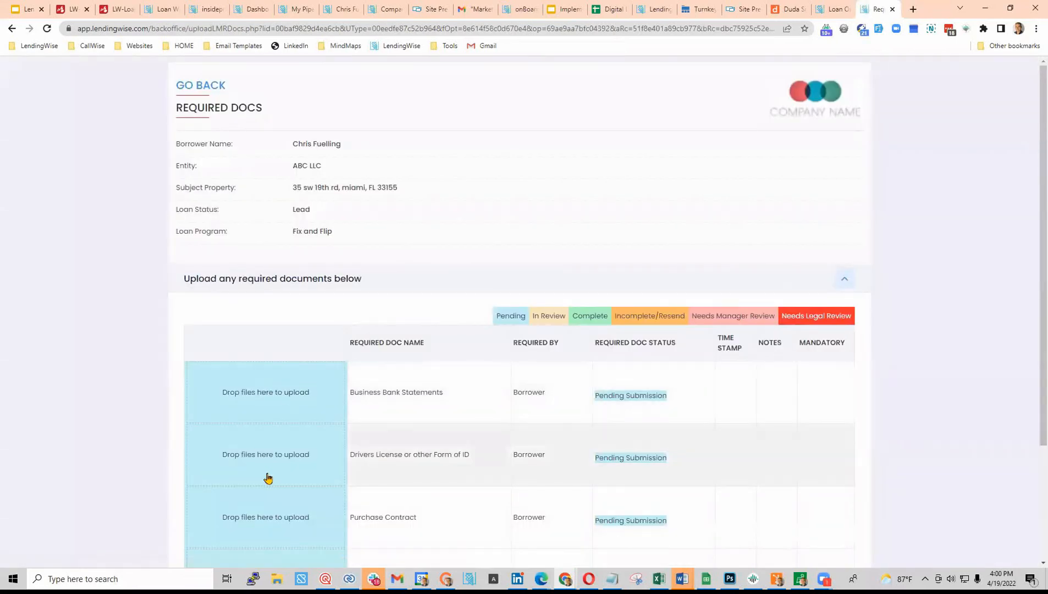
- Review the Fix and Flip file's pending documents, then return to the Company Profile page
scroll(268, 478, "down", 2)
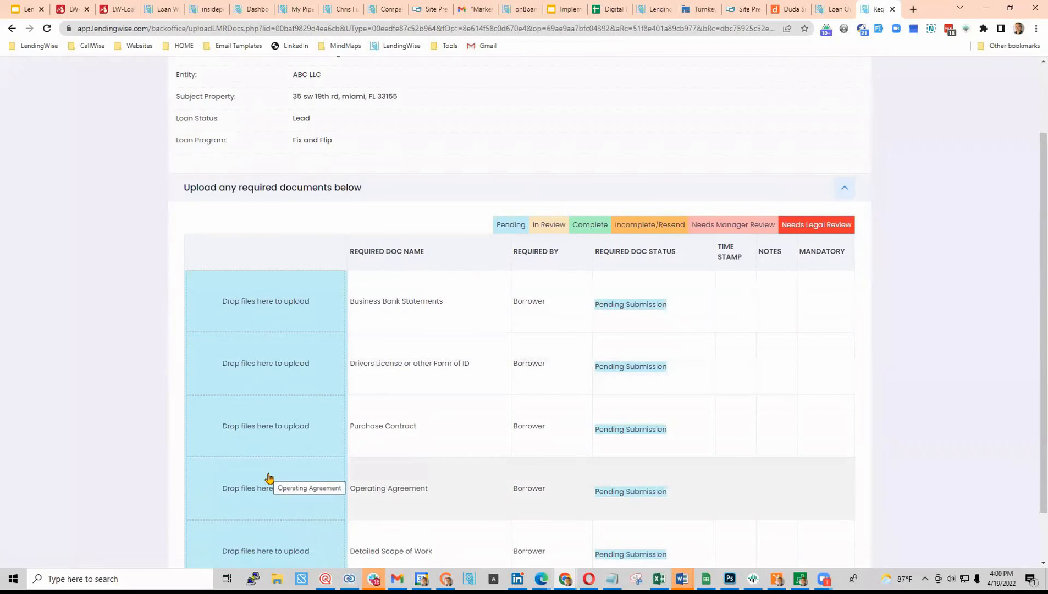
scroll(399, 423, "down", 2)
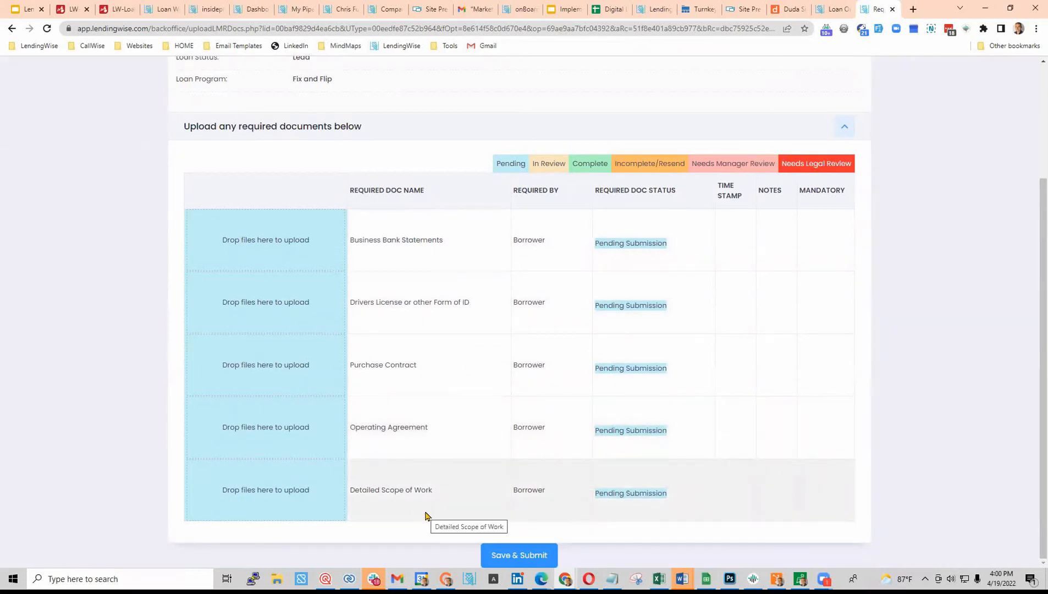
scroll(427, 516, "up", 2)
left_click_drag(291, 171, 337, 174)
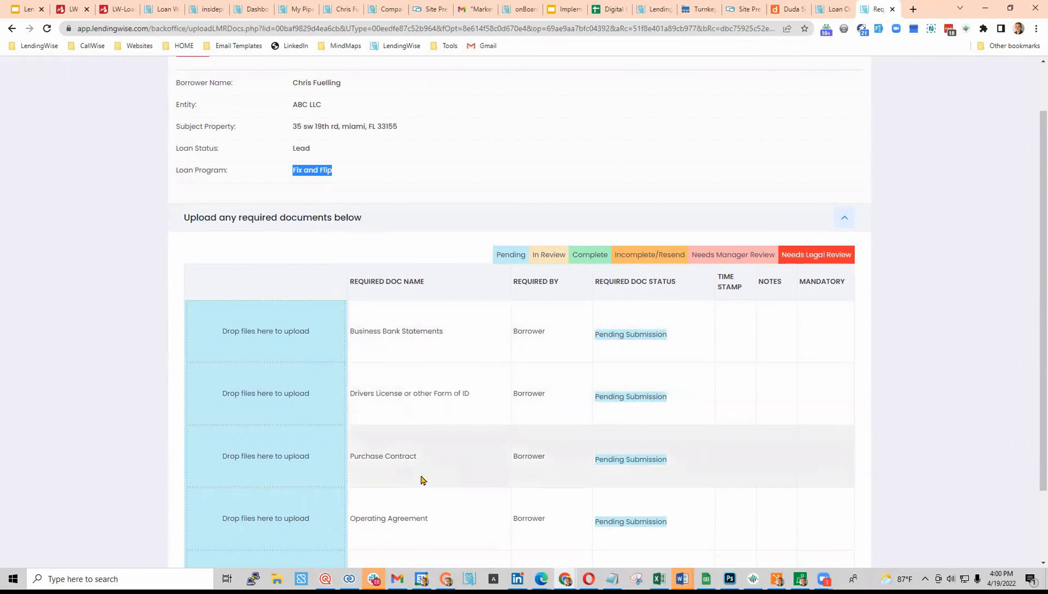
left_click(385, 10)
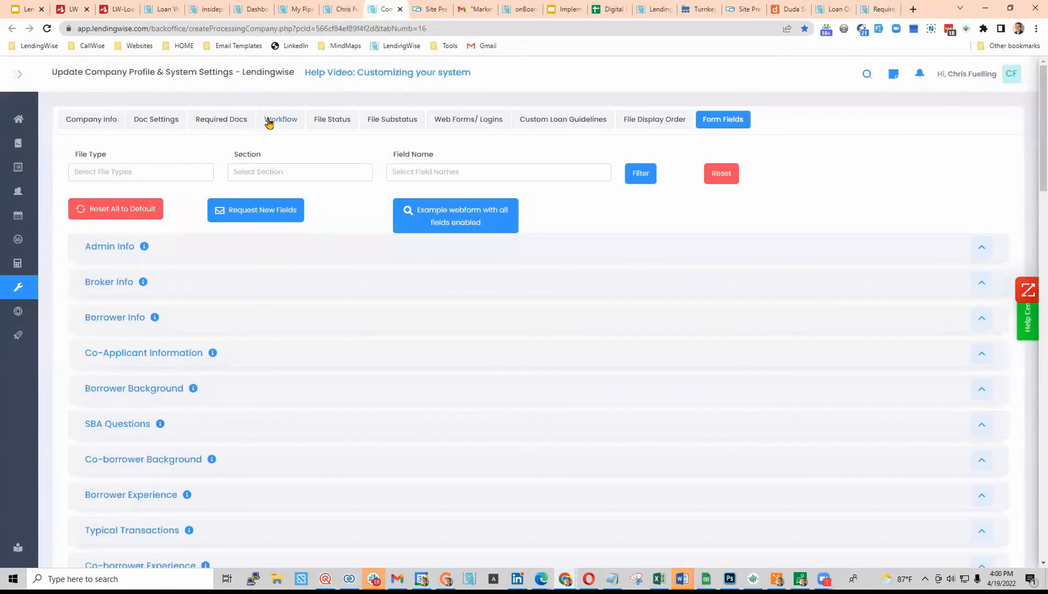
- Open the Condo Questionnaire required document's editor and review its name and description
left_click(215, 125)
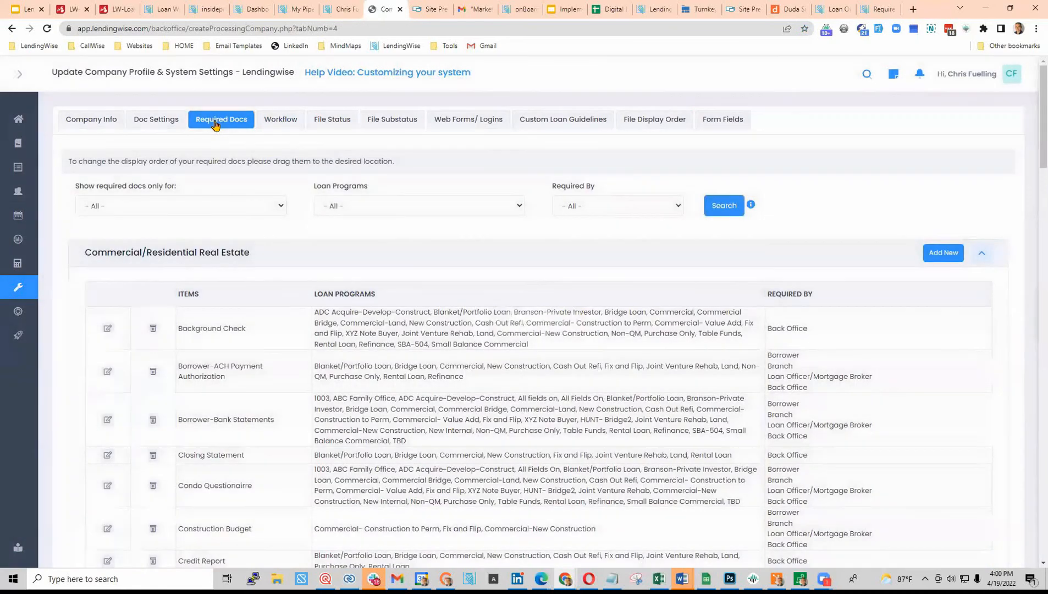
scroll(228, 382, "down", 2)
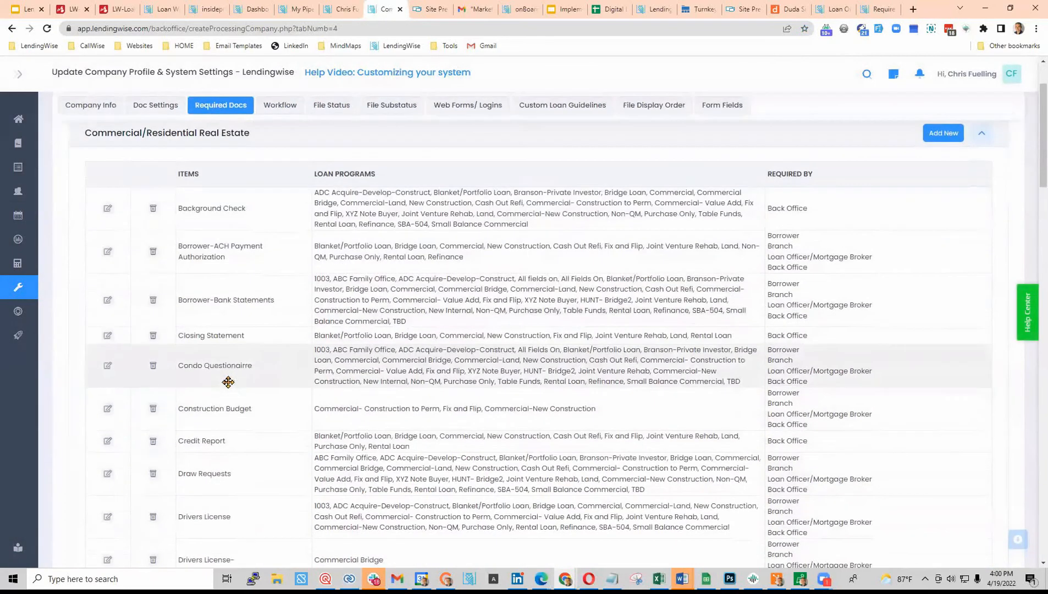
left_click(107, 367)
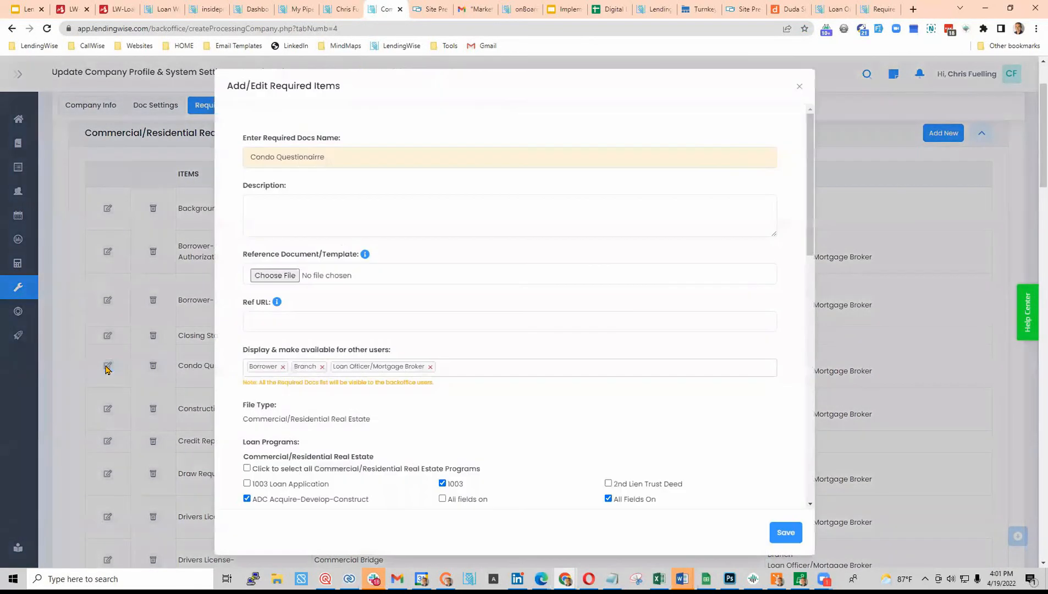
left_click_drag(350, 159, 227, 163)
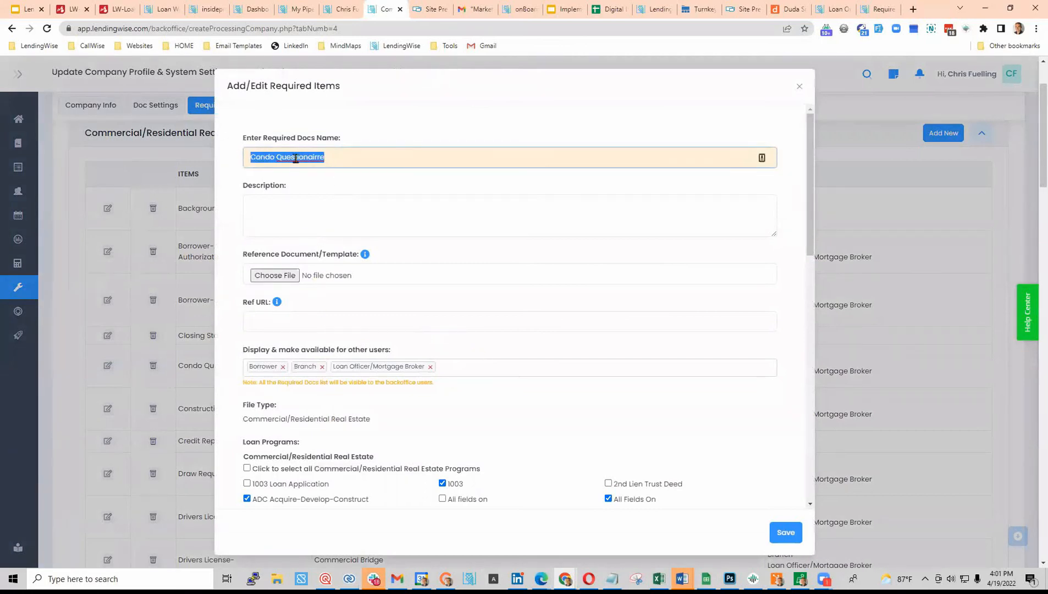
left_click(283, 209)
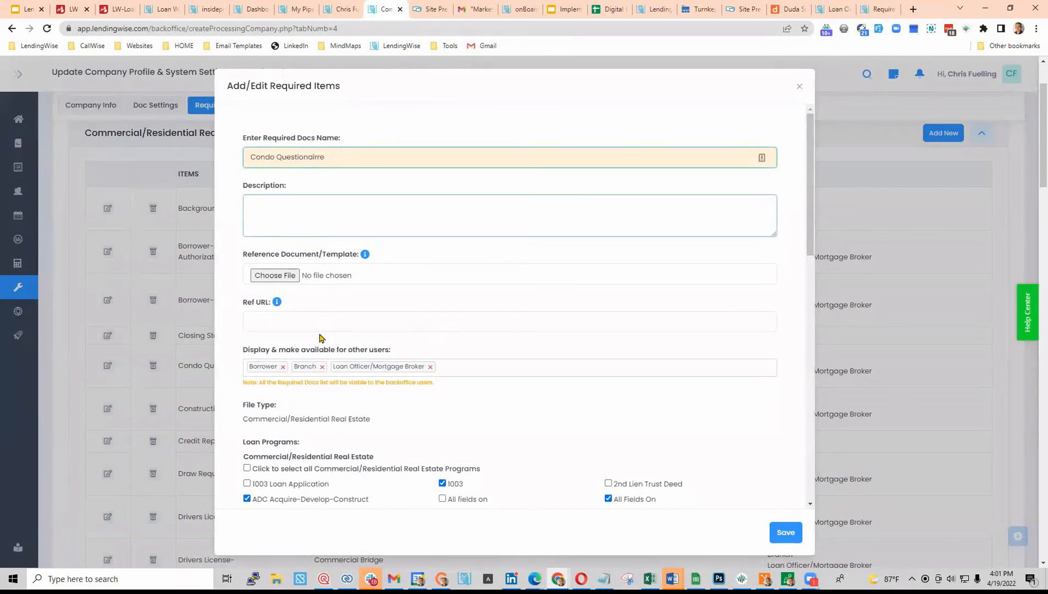
scroll(321, 337, "down", 2)
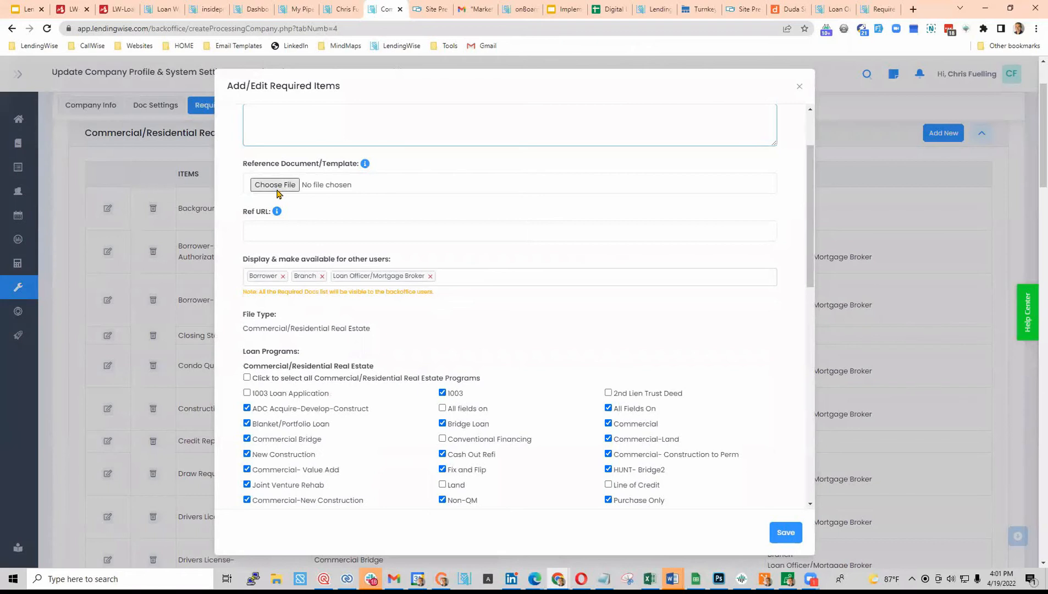
scroll(278, 194, "up", 2)
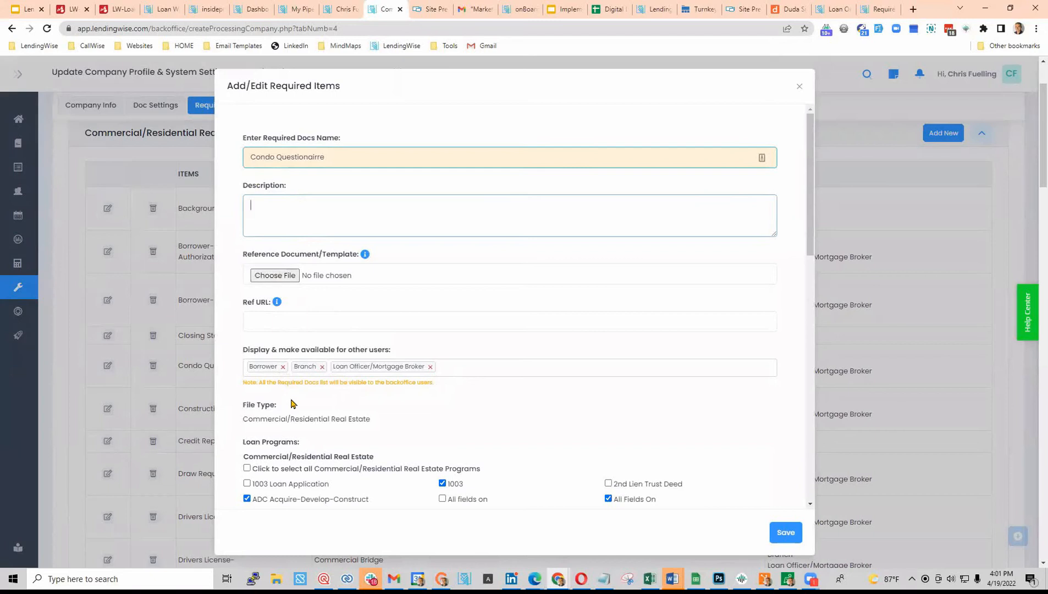
- Review which users can see Condo Questionnaire and which loan programs require it
left_click(461, 367)
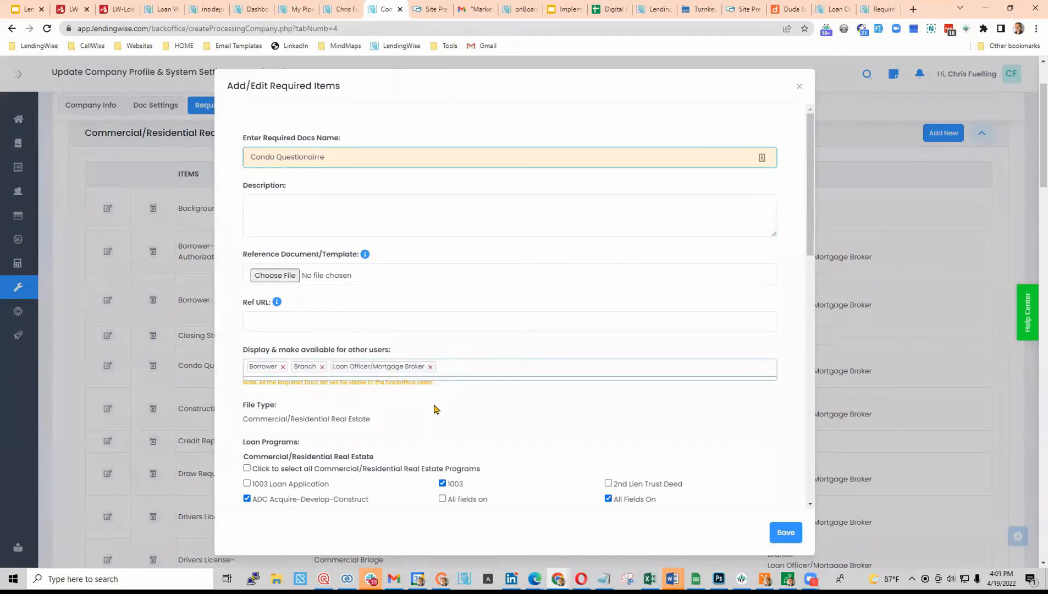
scroll(434, 409, "down", 2)
scroll(434, 408, "down", 2)
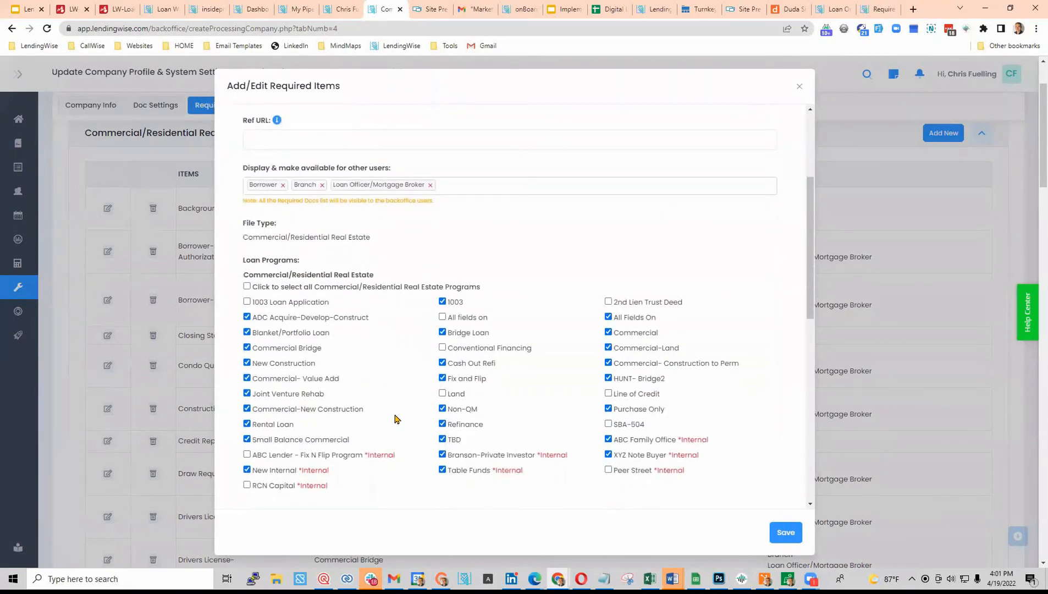
scroll(395, 426, "up", 4)
scroll(302, 440, "down", 2)
scroll(306, 455, "down", 2)
- Minimize the browser and Gmail windows and bring back the LendingWise client file pipeline
left_click(986, 9)
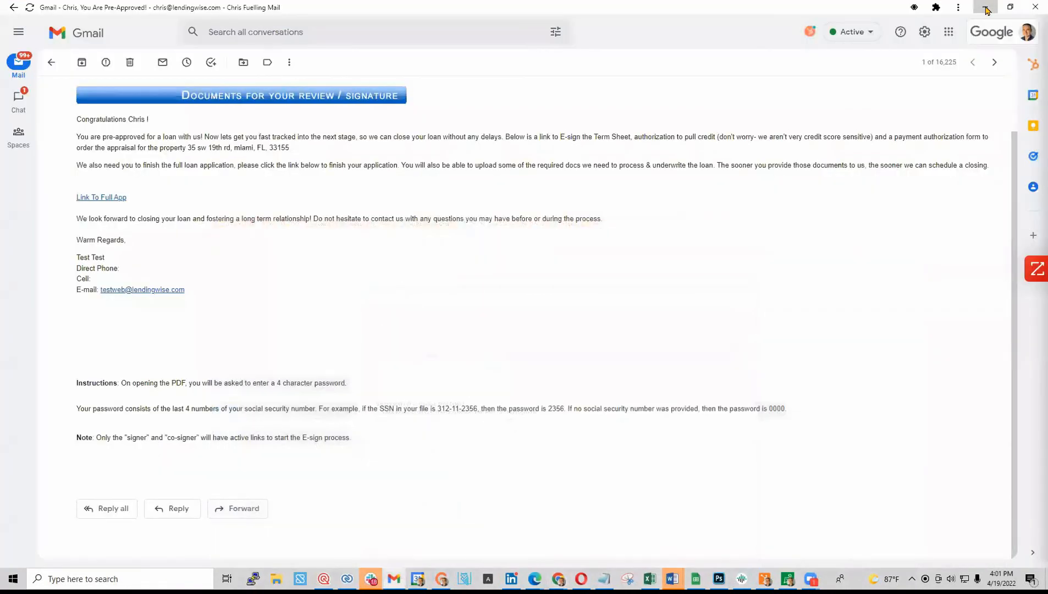
left_click(986, 9)
mouse_move(546, 576)
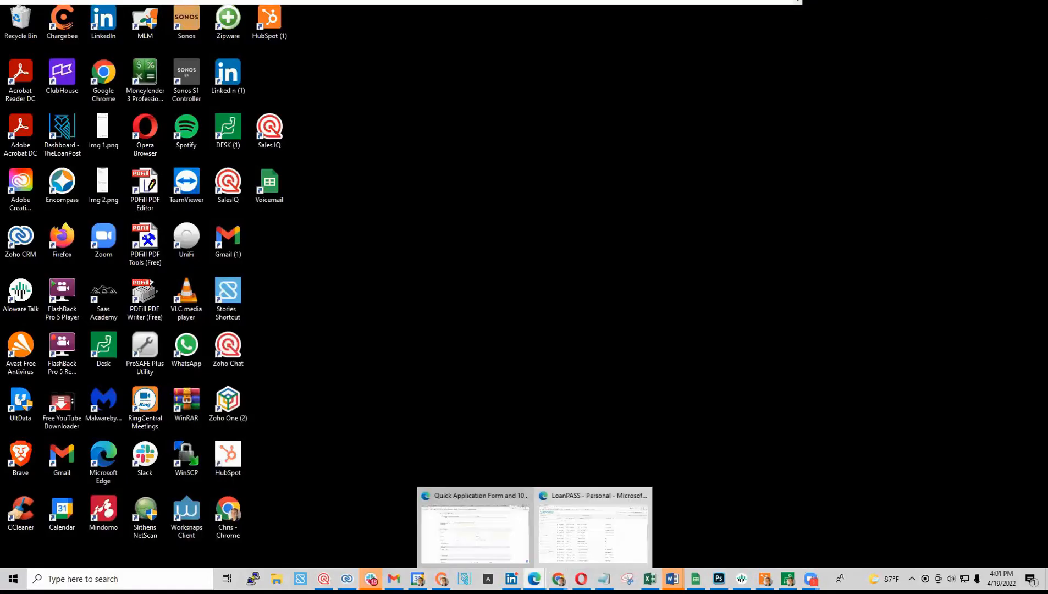
left_click(476, 553)
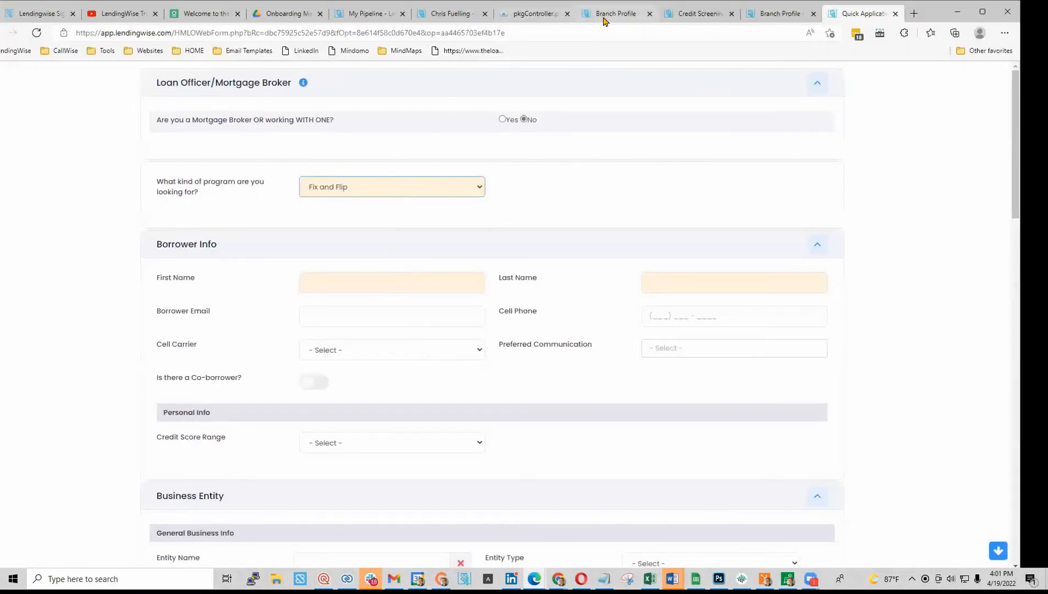
left_click(381, 16)
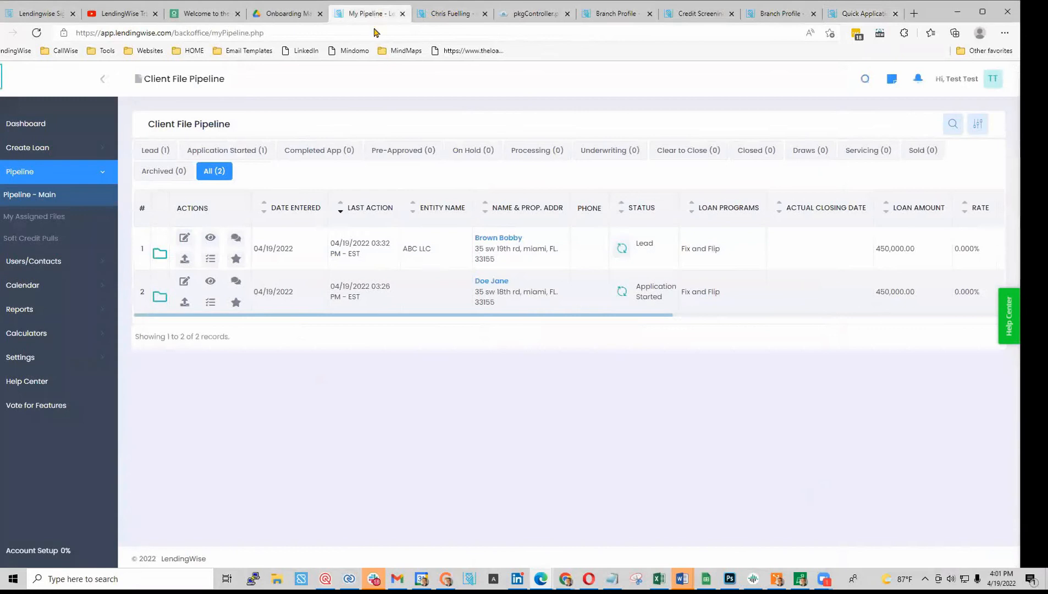
- Open the Platform Settings Required Docs page in a new tab and switch to it
left_click(69, 264)
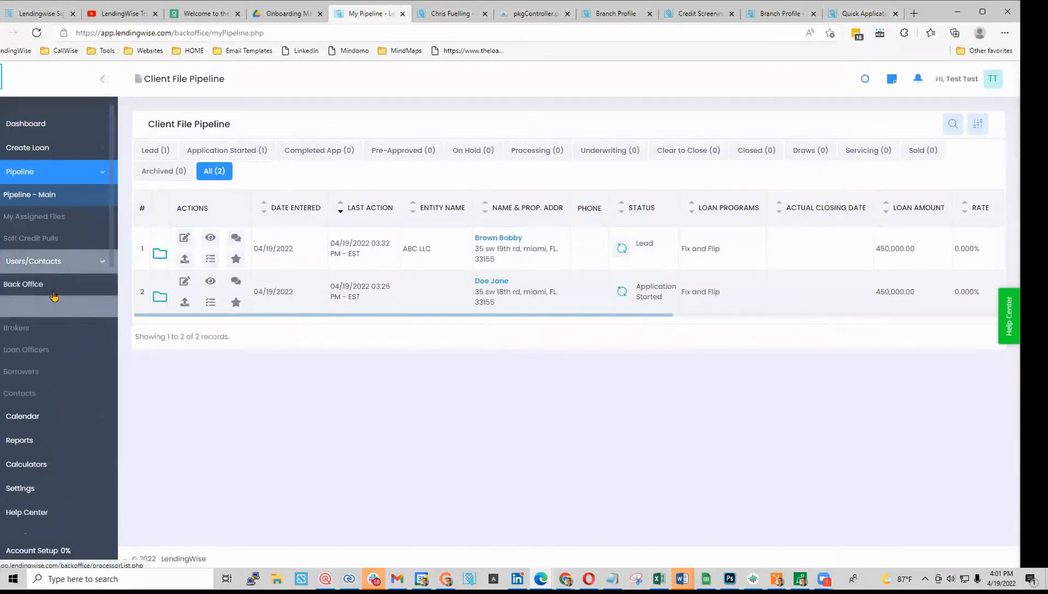
right_click(51, 287)
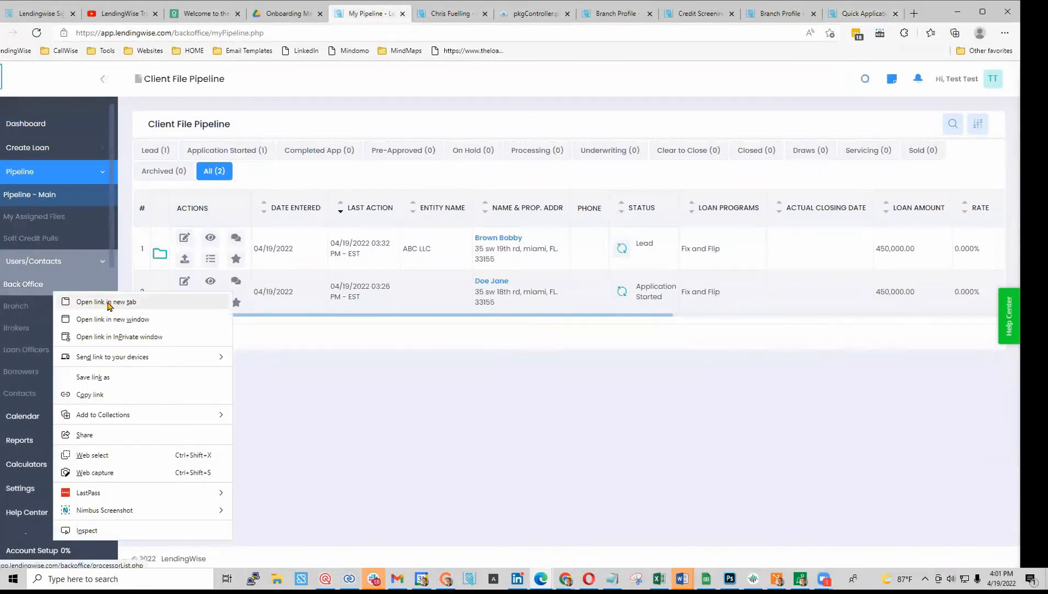
left_click(112, 262)
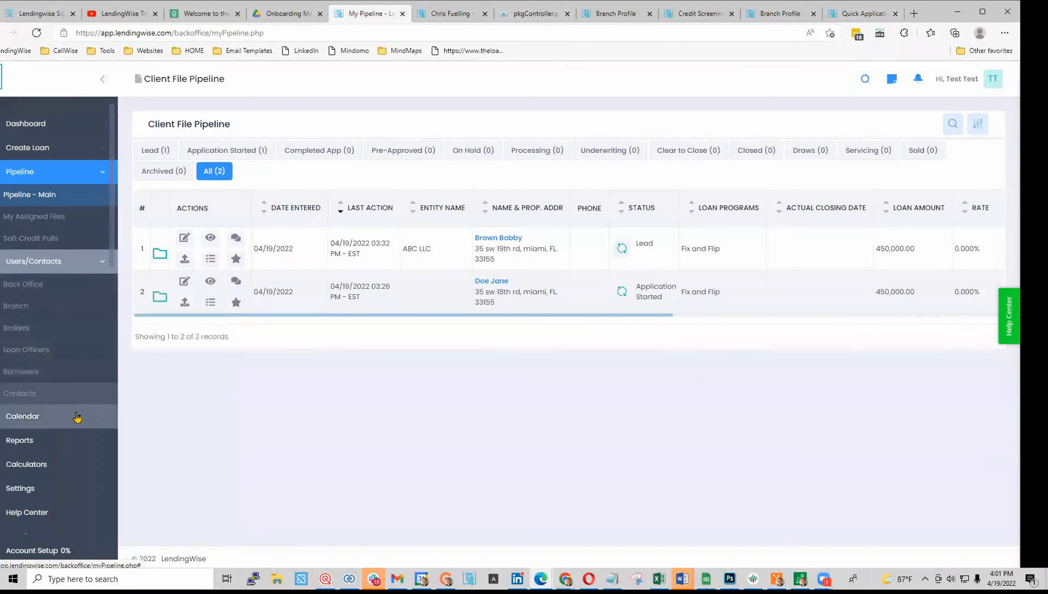
left_click(65, 485)
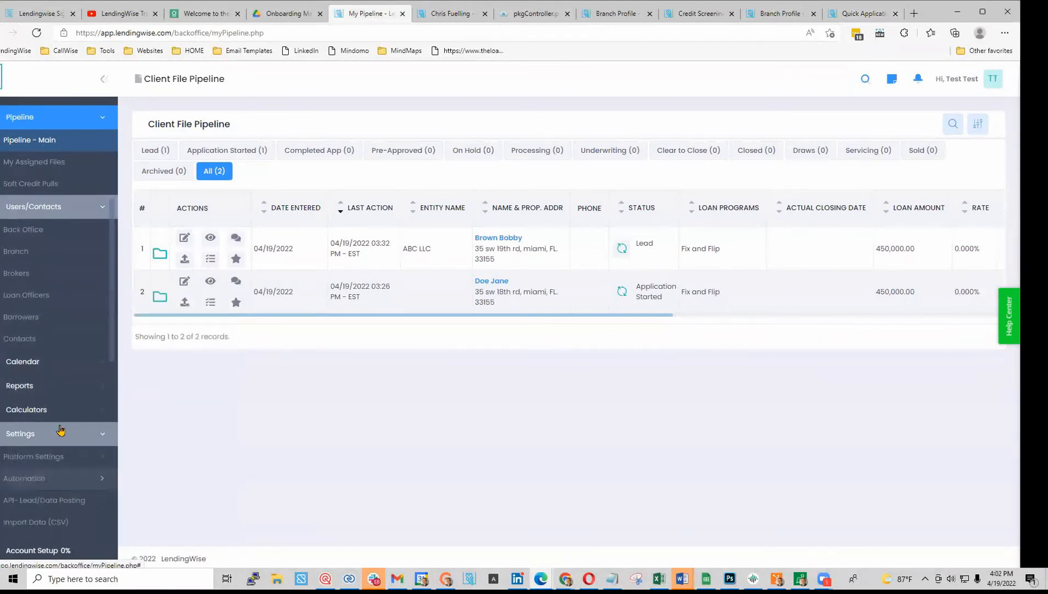
left_click(70, 464)
scroll(70, 467, "down", 1)
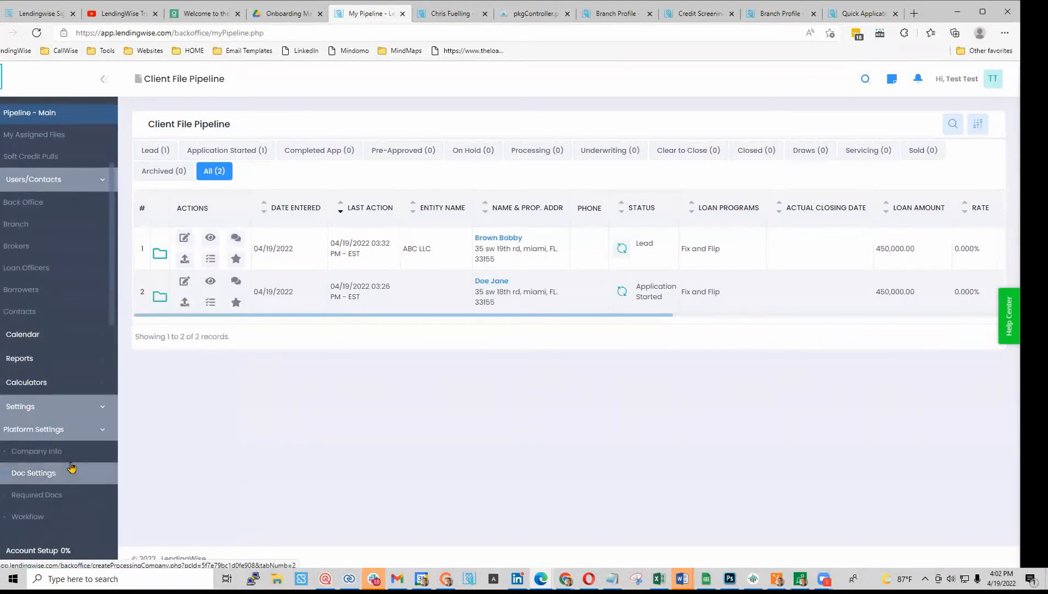
right_click(53, 494)
left_click(120, 256)
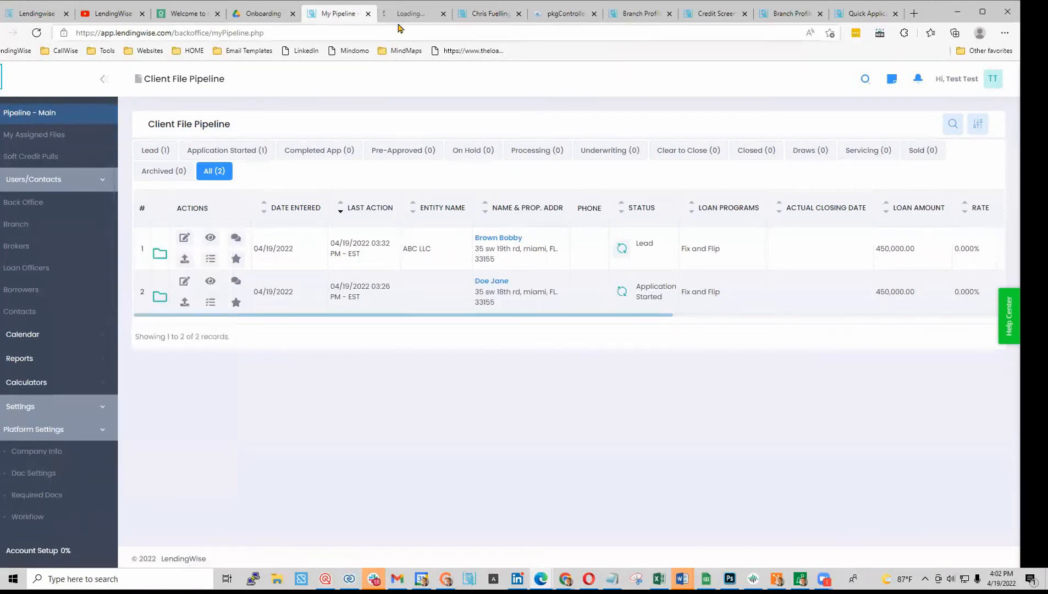
left_click(405, 15)
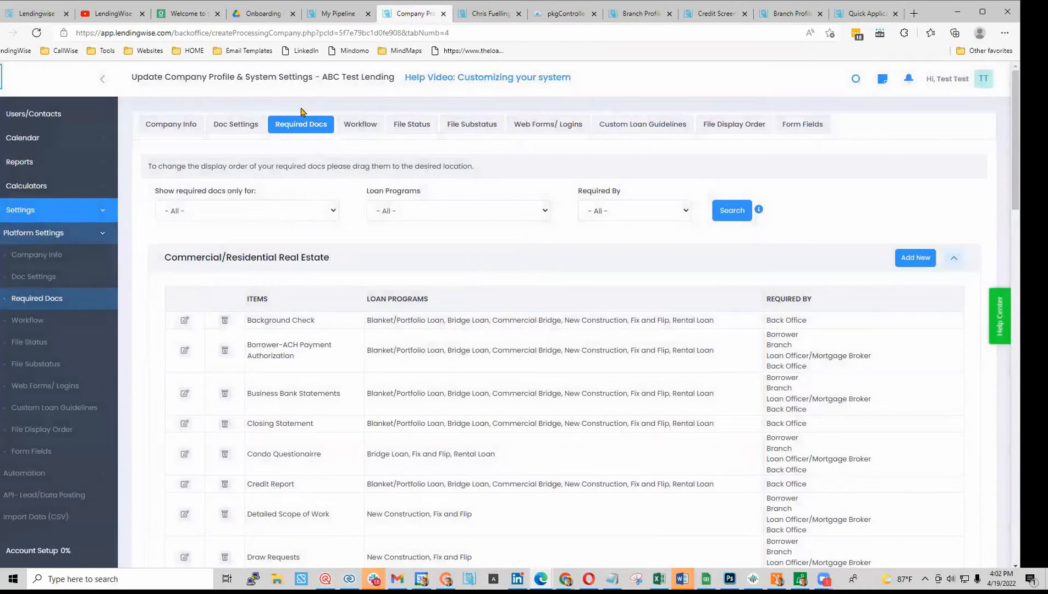
scroll(281, 477, "down", 5)
scroll(293, 503, "up", 3)
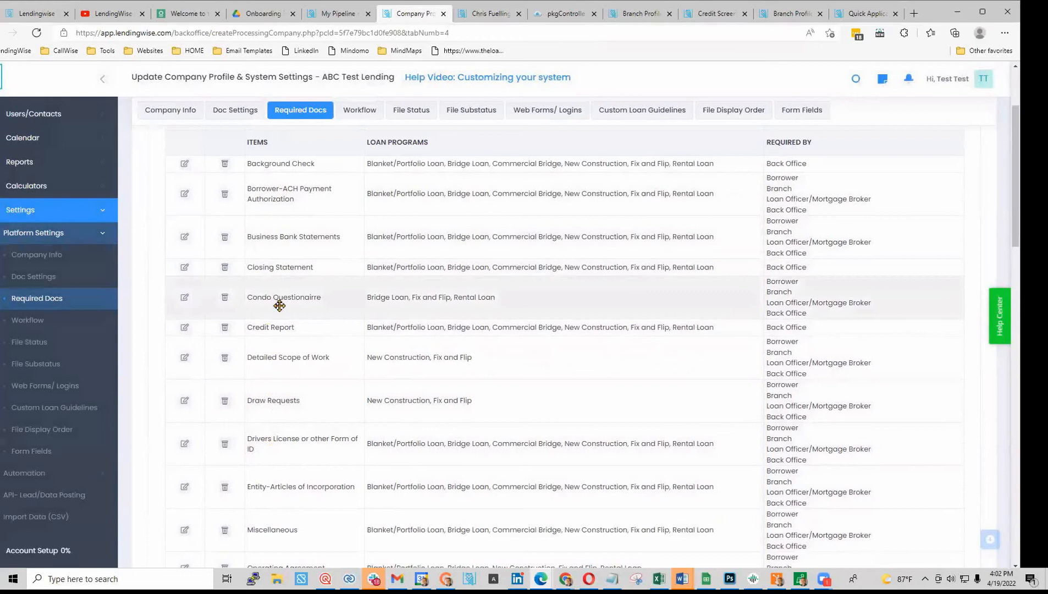
left_click(185, 297)
scroll(355, 354, "down", 2)
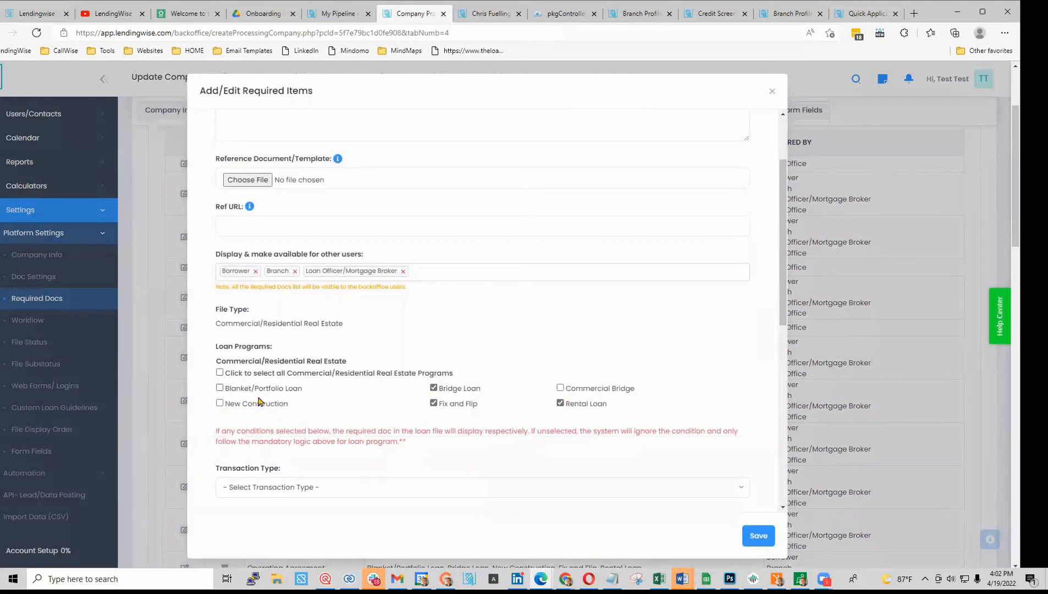
left_click(559, 388)
scroll(270, 151, "up", 2)
scroll(549, 418, "down", 2)
scroll(400, 408, "down", 5)
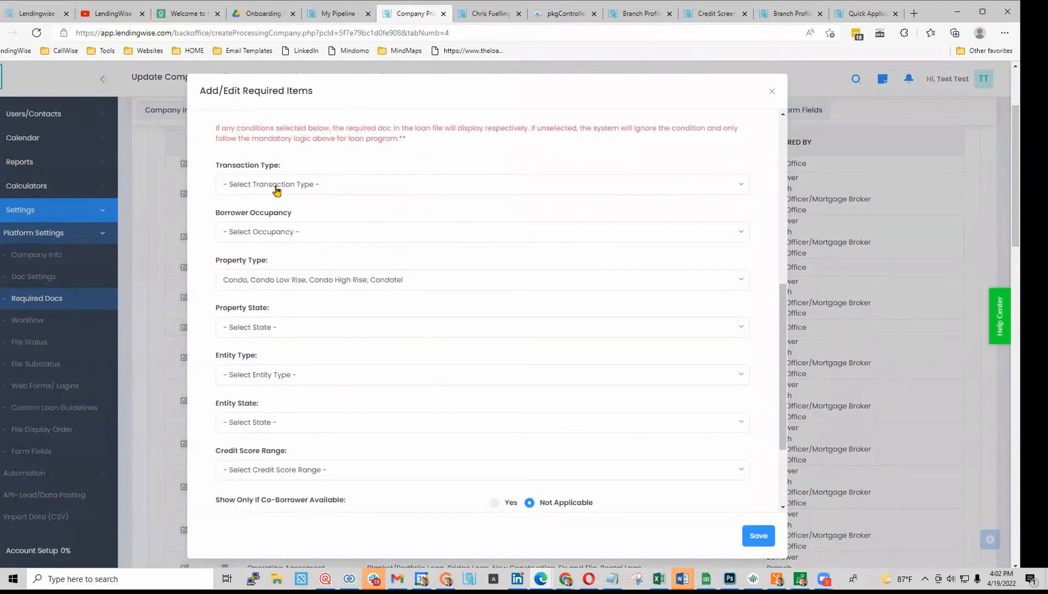
left_click(276, 187)
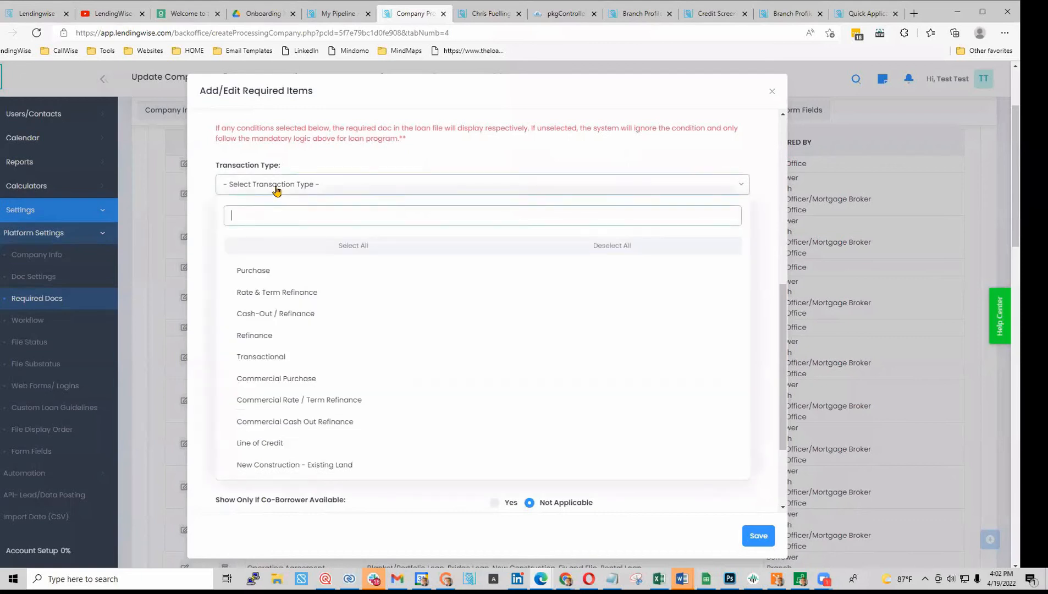
left_click(273, 278)
left_click(210, 227)
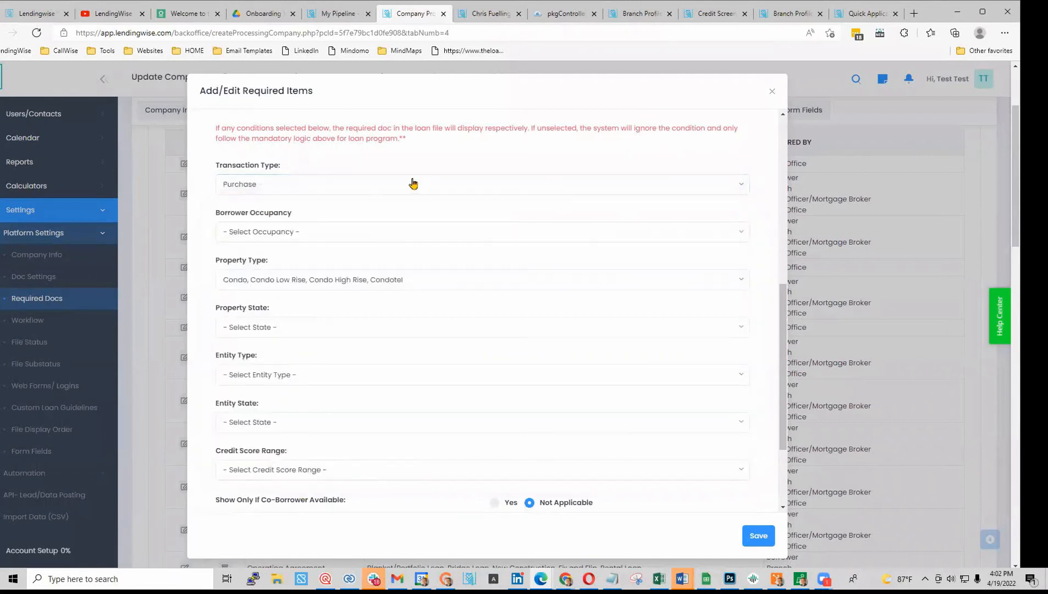
left_click(285, 331)
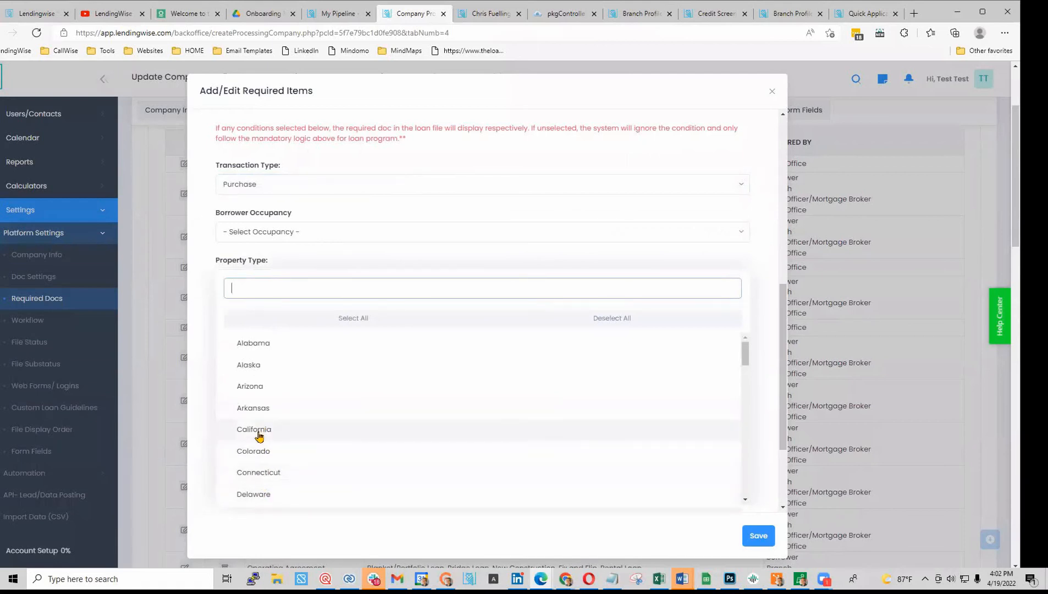
scroll(267, 407, "down", 1)
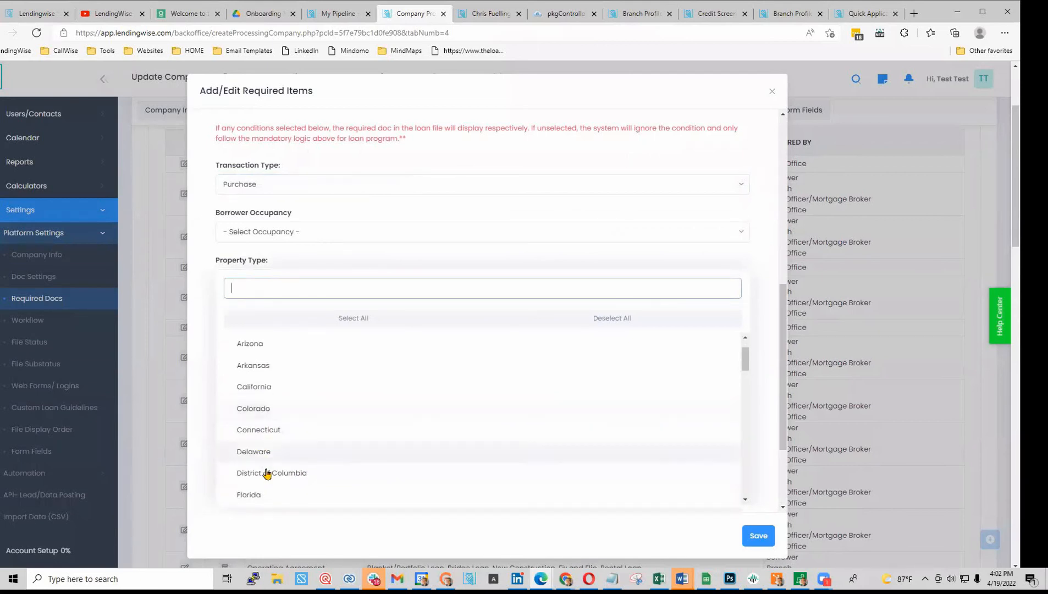
left_click(258, 496)
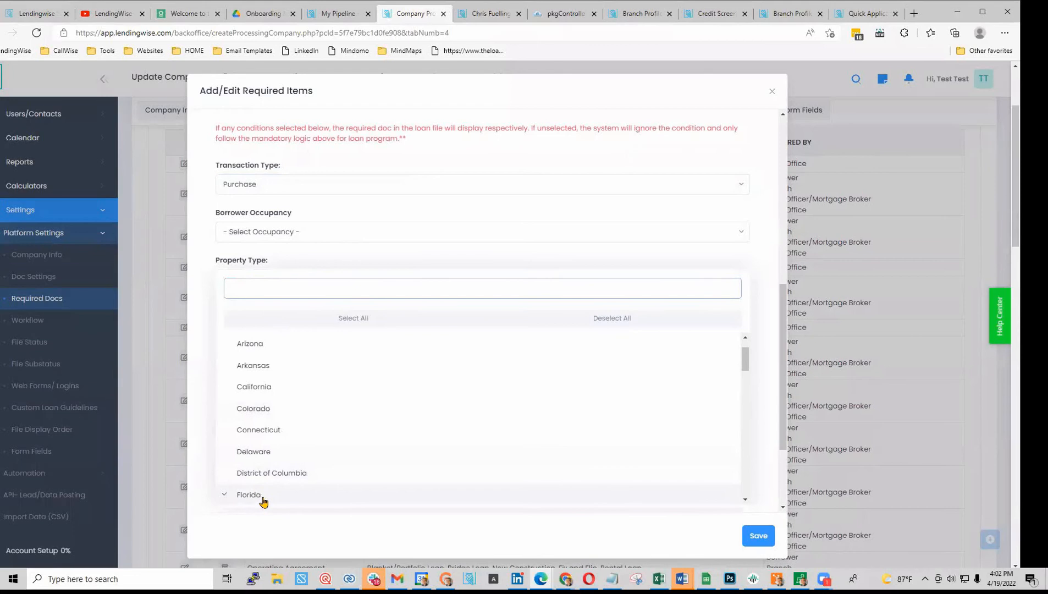
left_click(206, 321)
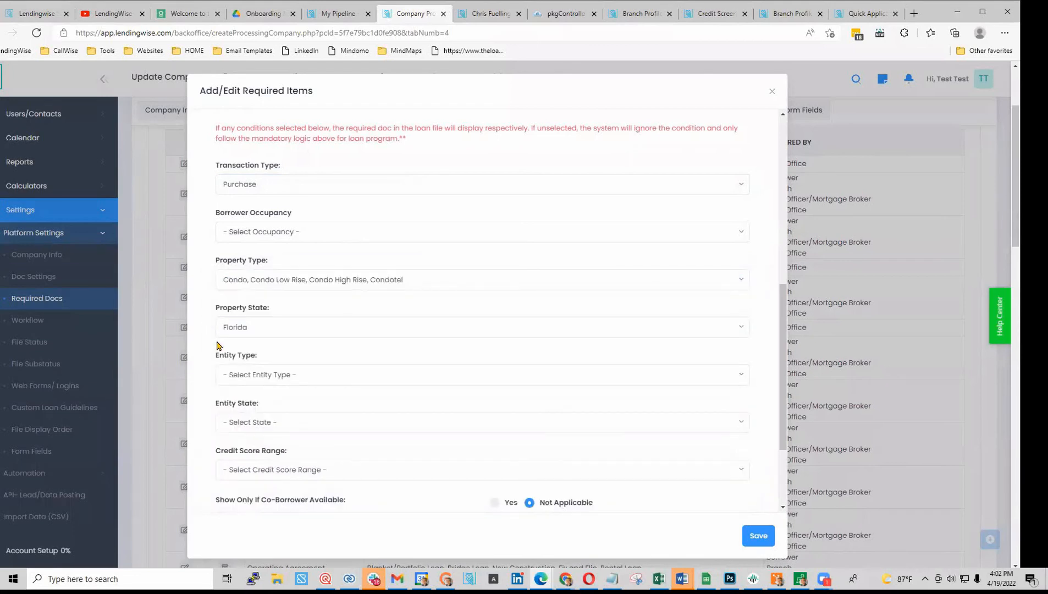
scroll(219, 357, "down", 2)
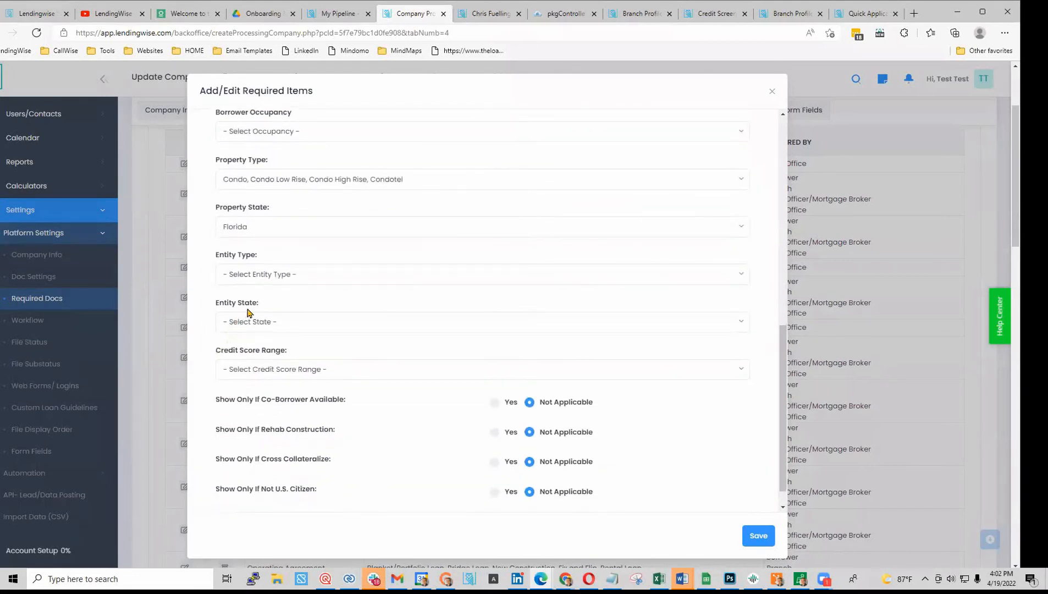
scroll(250, 314, "up", 2)
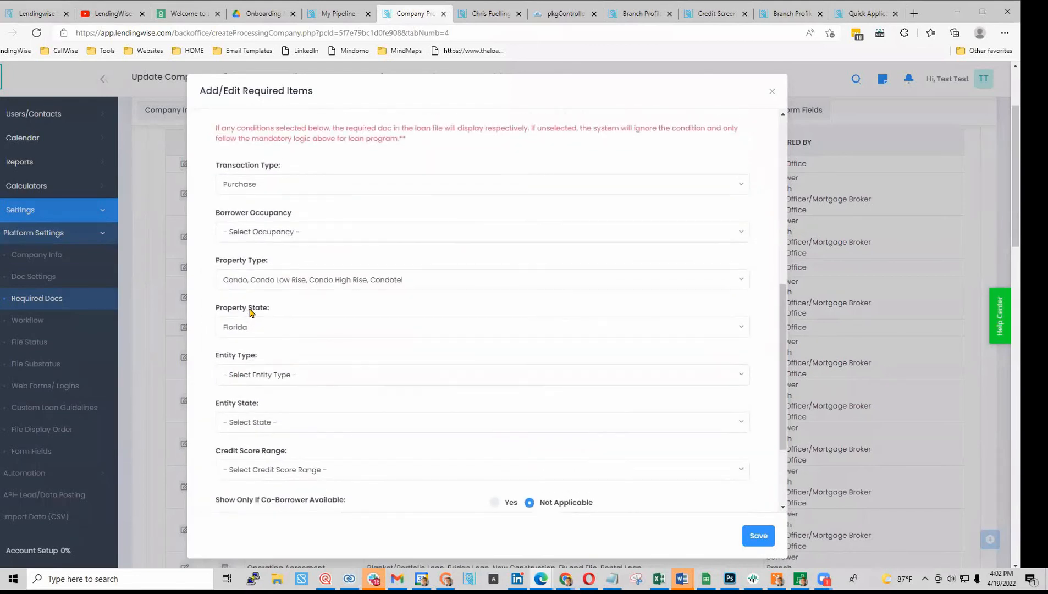
left_click(373, 289)
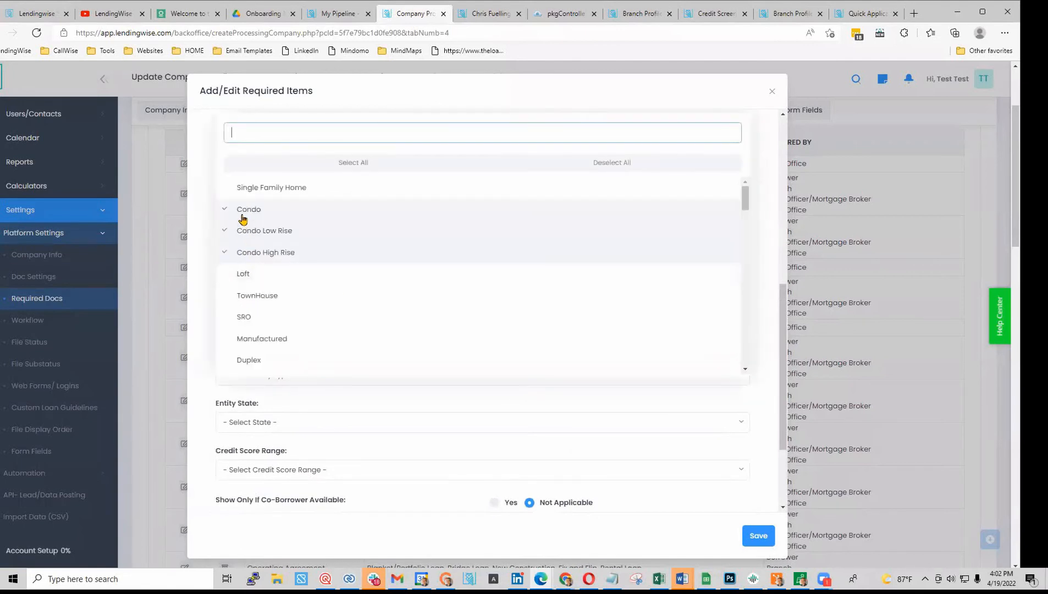
left_click(201, 203)
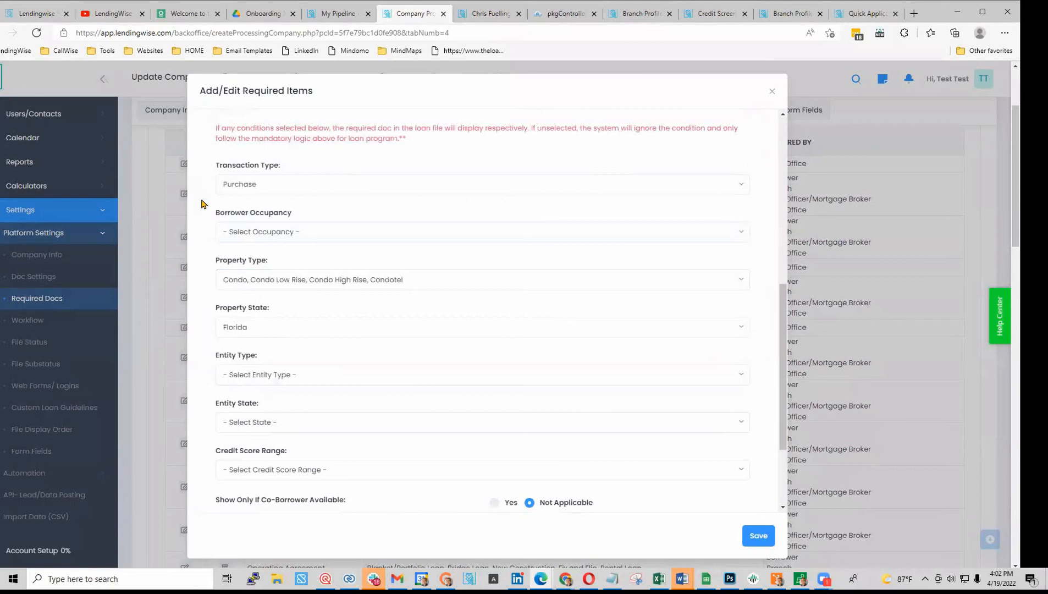
left_click(260, 375)
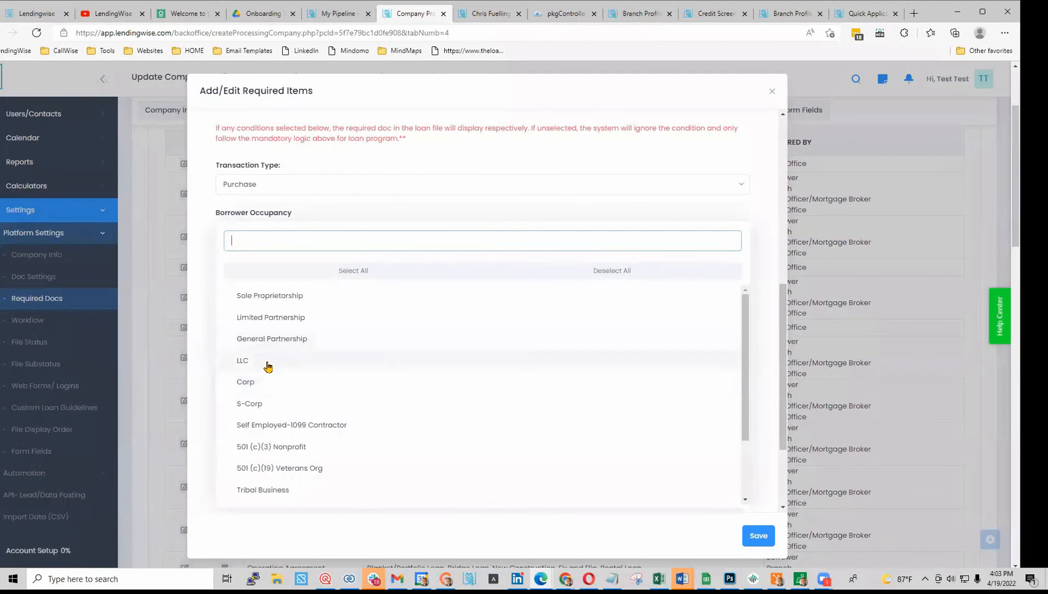
left_click(204, 285)
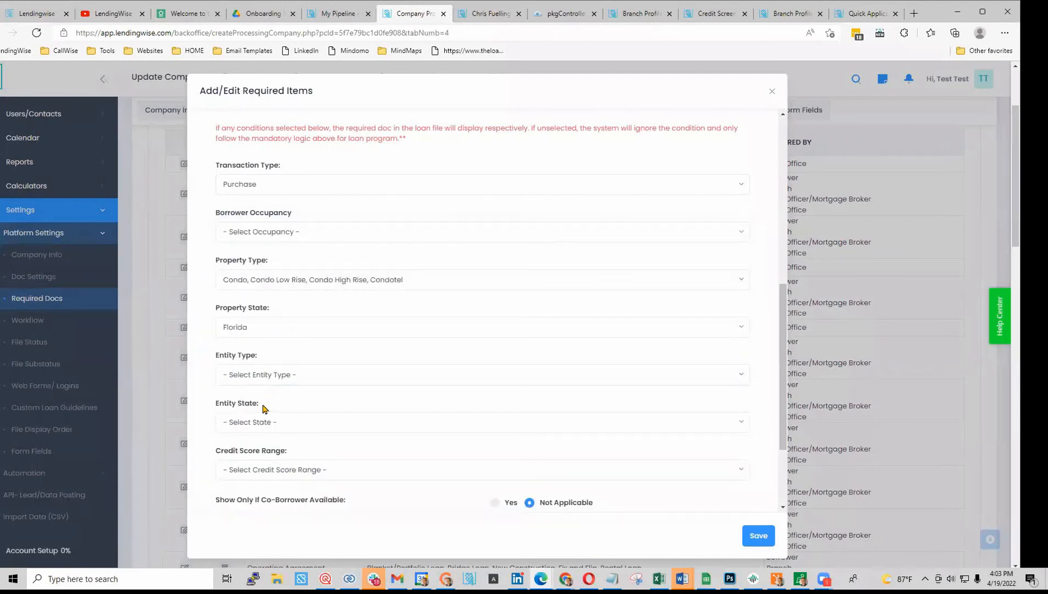
left_click(267, 282)
scroll(285, 330, "down", 10)
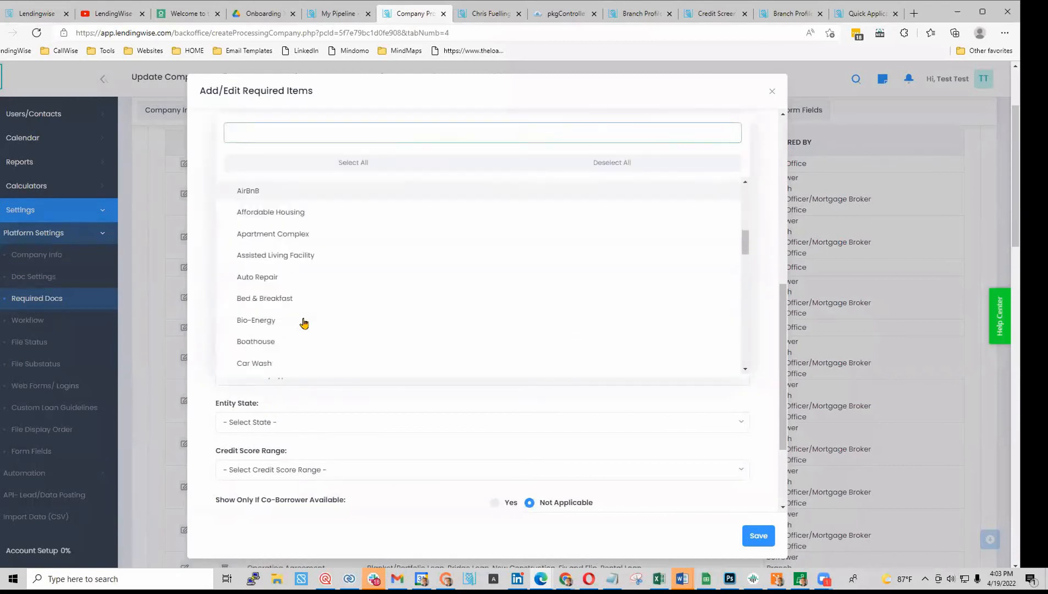
scroll(304, 323, "down", 1)
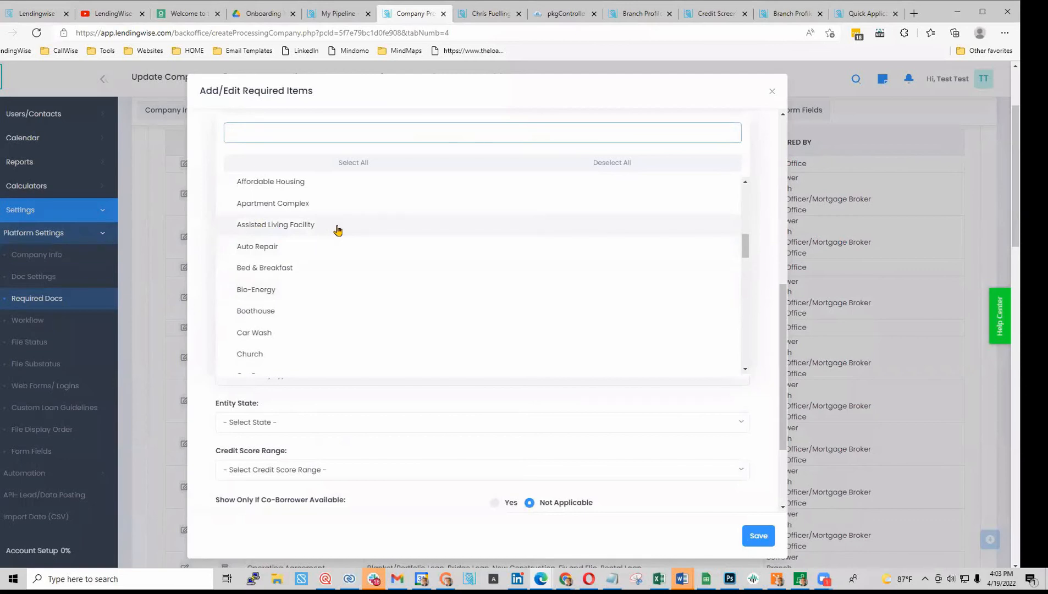
scroll(334, 292, "down", 3)
scroll(333, 291, "down", 2)
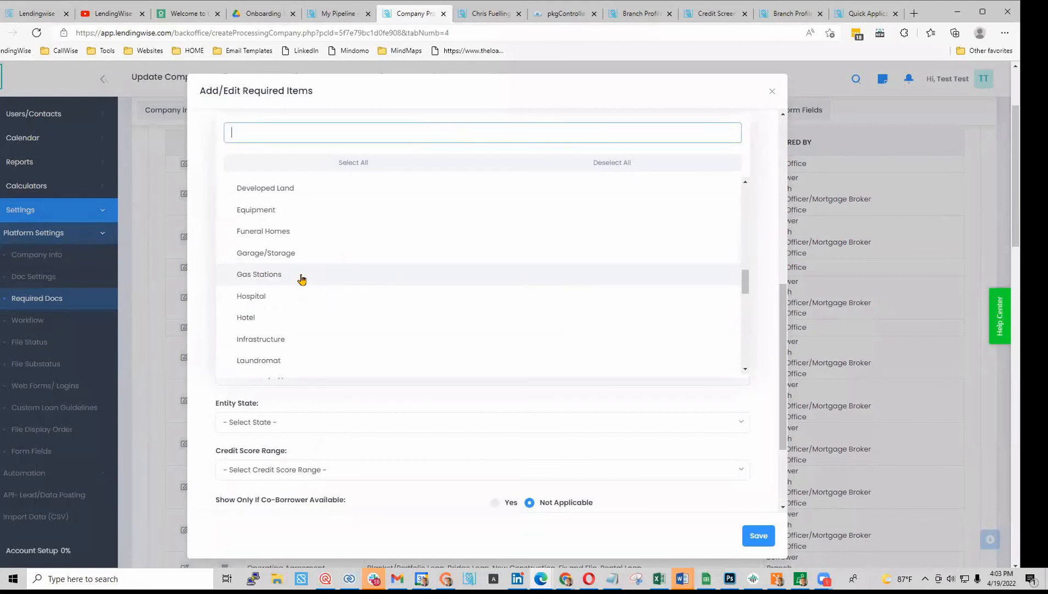
left_click(201, 241)
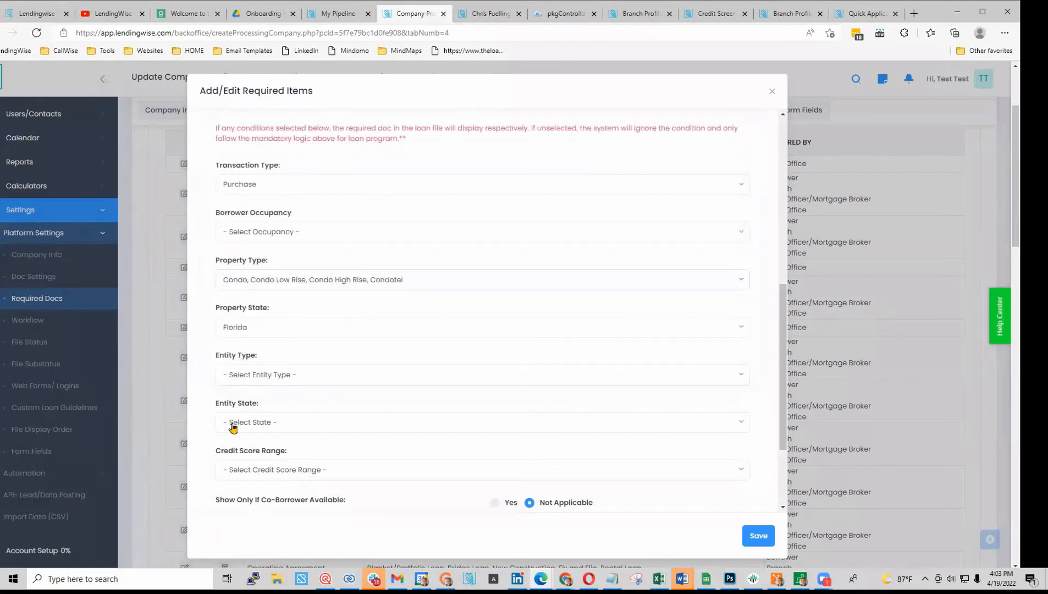
scroll(231, 434, "down", 2)
left_click(283, 373)
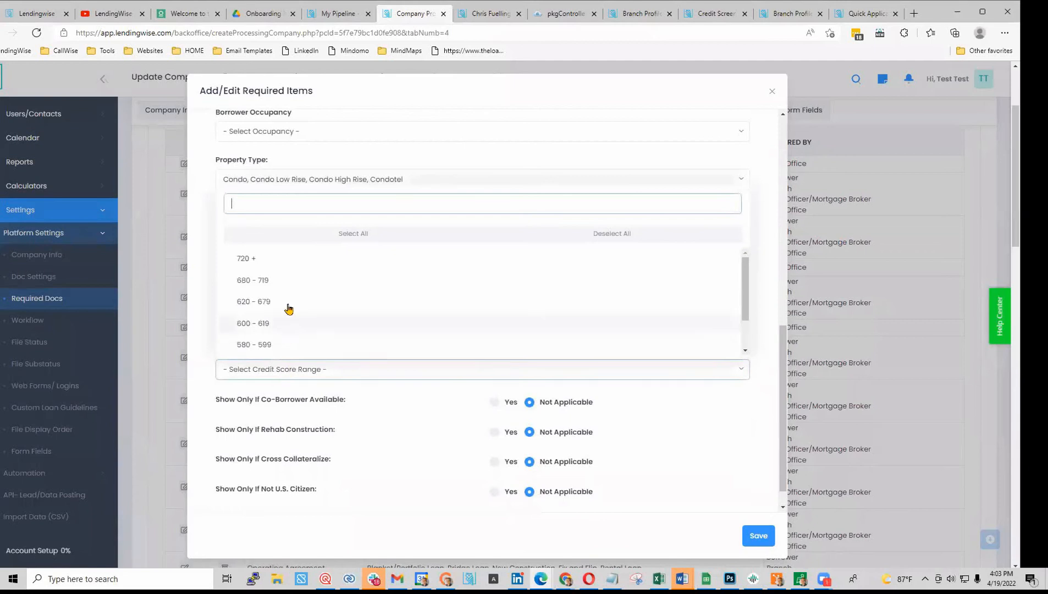
left_click(273, 344)
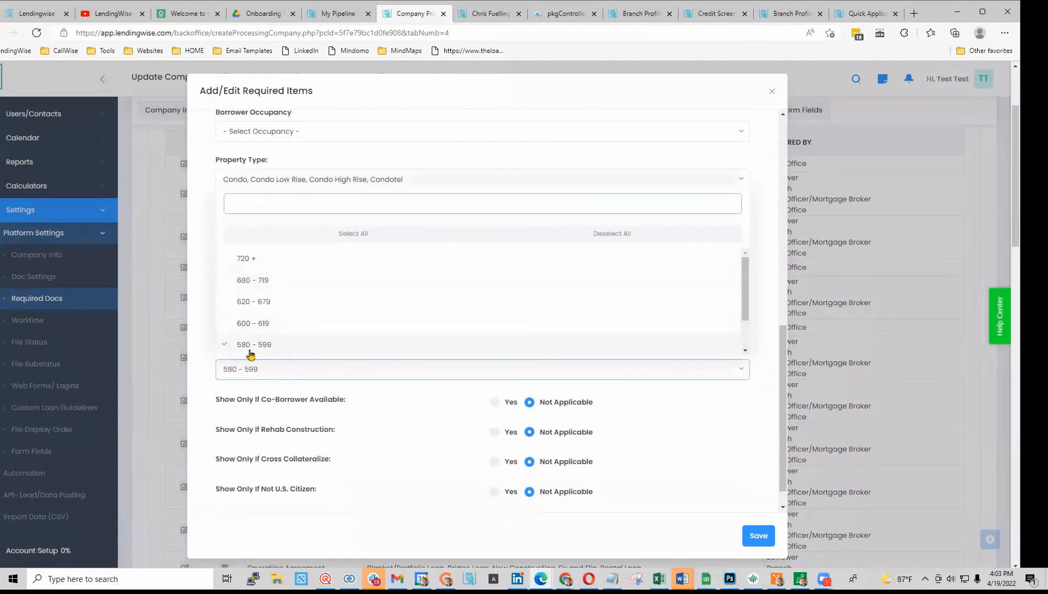
left_click(199, 309)
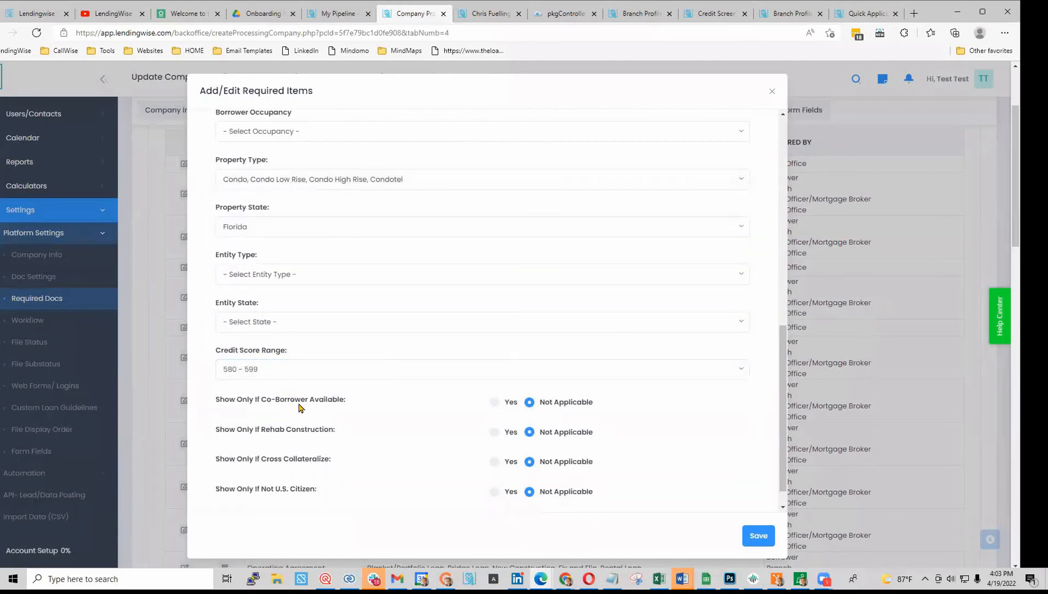
scroll(357, 391, "down", 1)
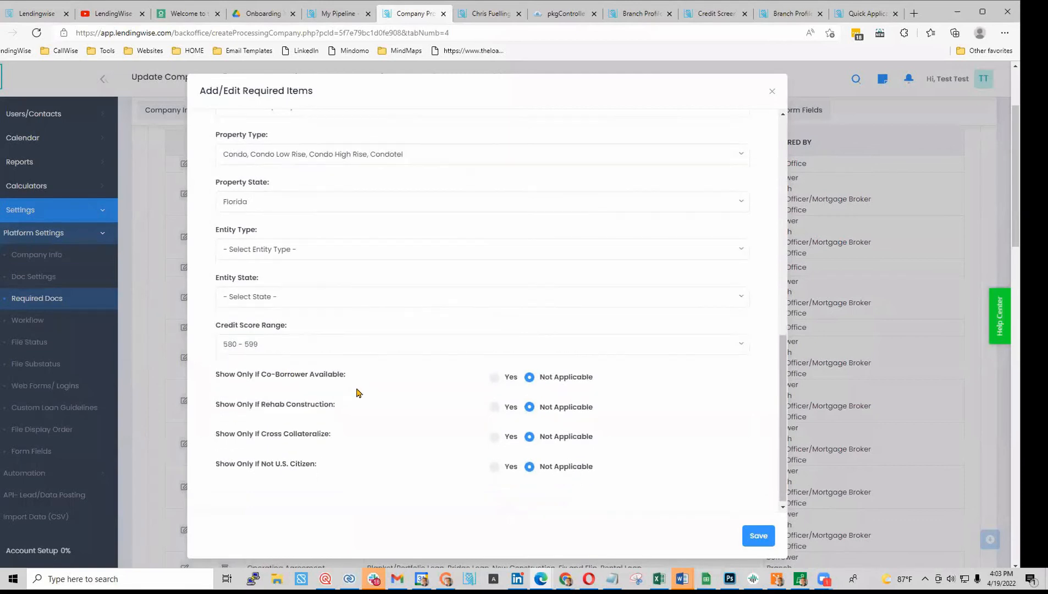
left_click_drag(254, 433, 283, 435)
left_click(266, 404)
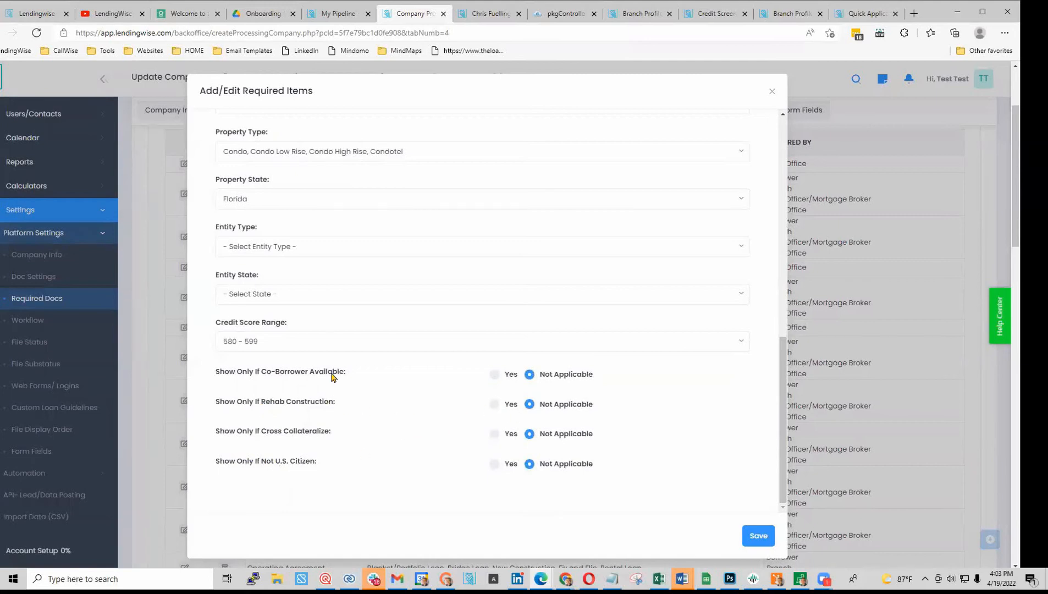
scroll(331, 377, "up", 10)
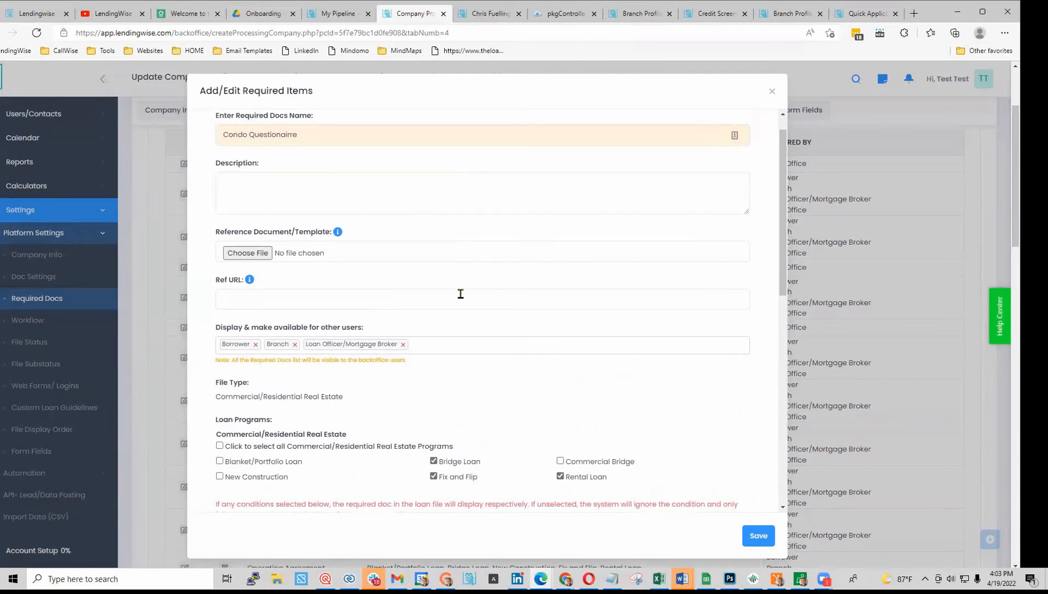
left_click(772, 92)
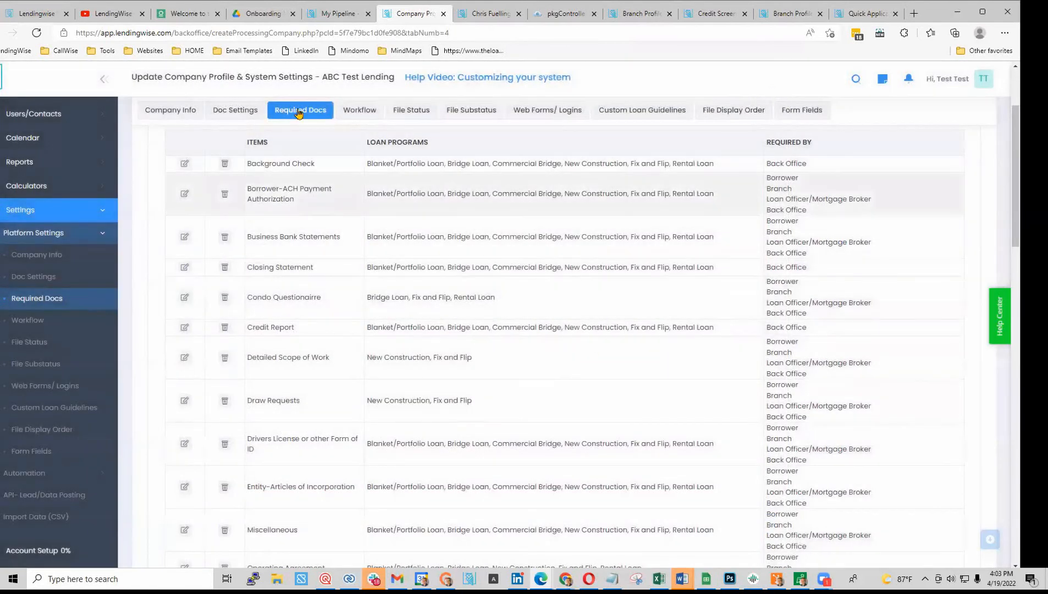
- Find Review Rehab-Construction Budget under Processing & Underwriting workflow settings and open it for editing
left_click(355, 111)
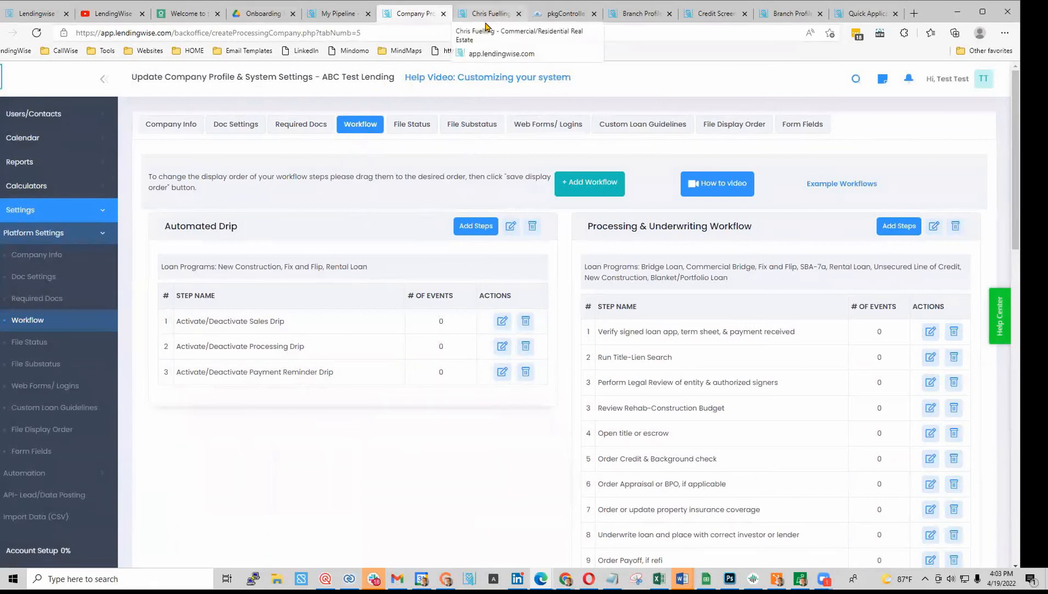
scroll(367, 474, "down", 5)
scroll(594, 434, "down", 7)
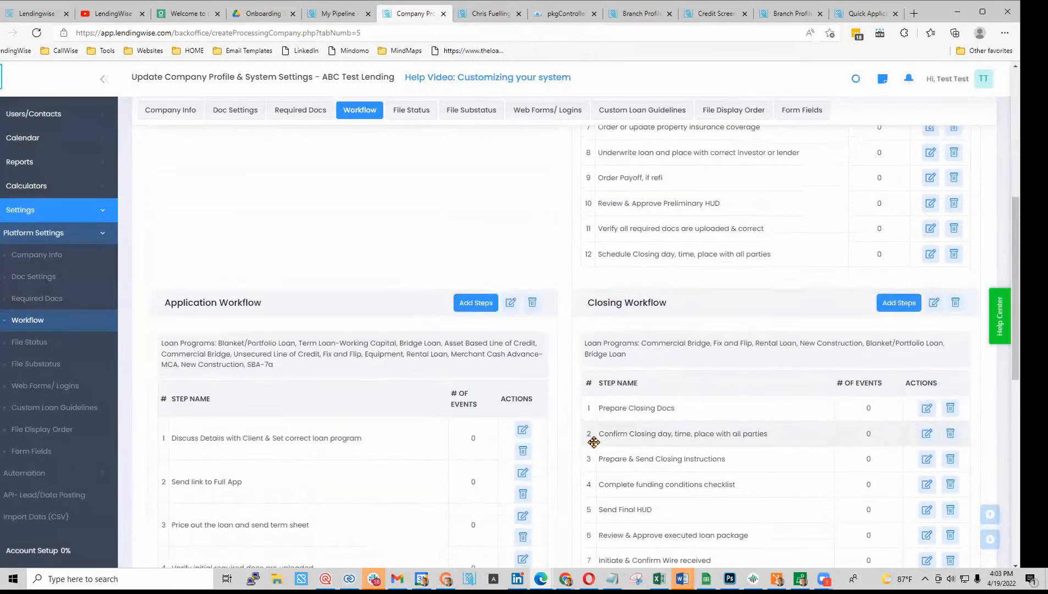
scroll(424, 417, "up", 3)
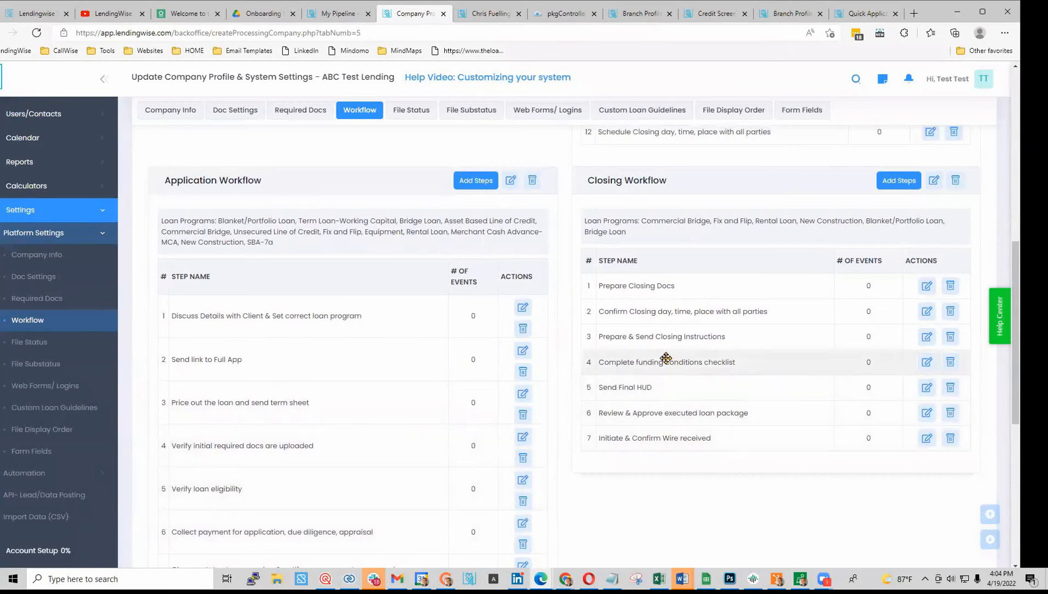
scroll(687, 351, "up", 7)
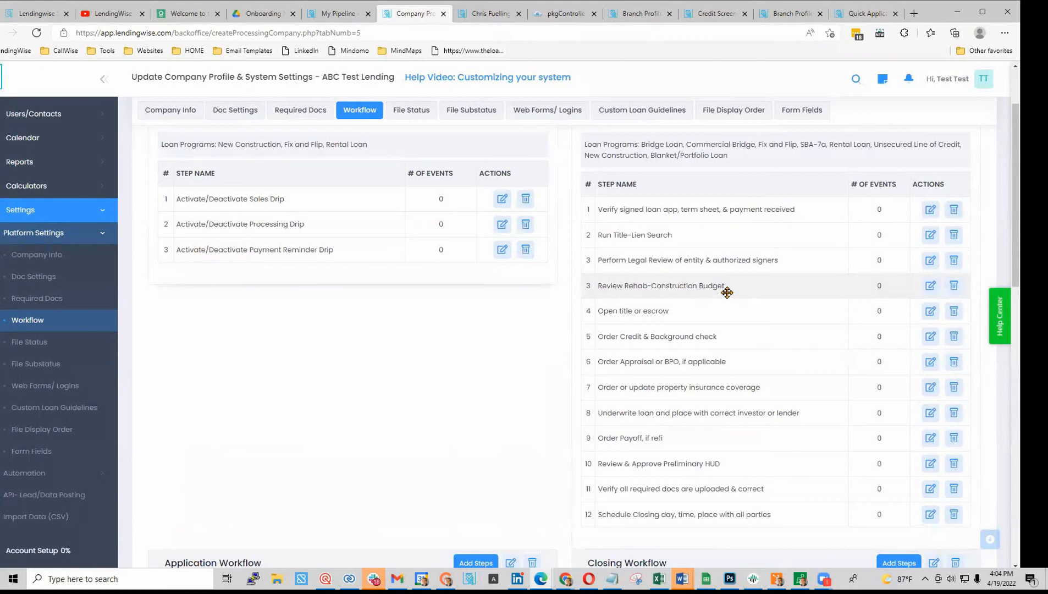
left_click(930, 286)
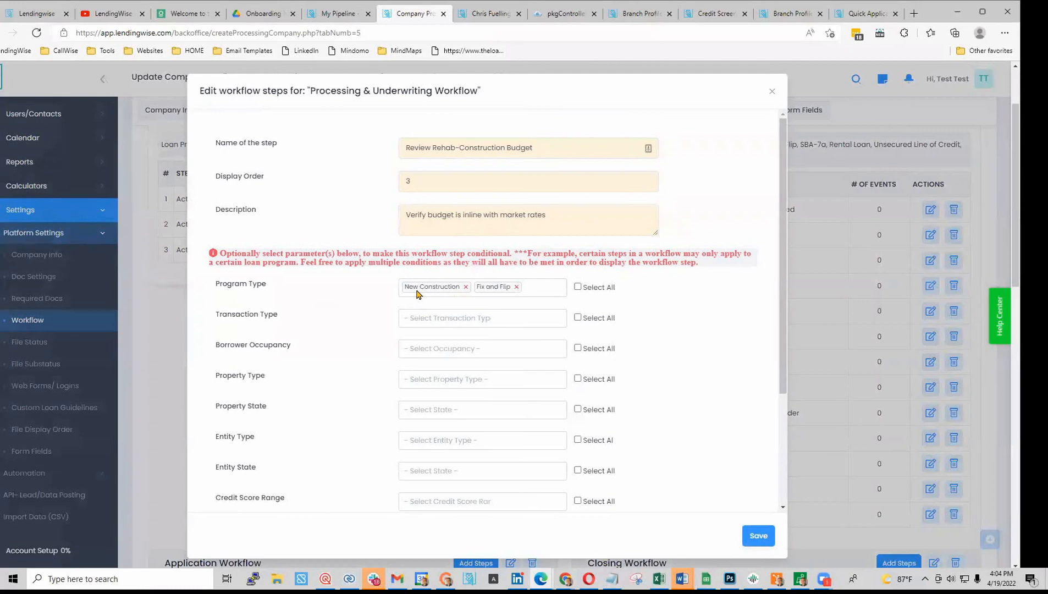
left_click(537, 289)
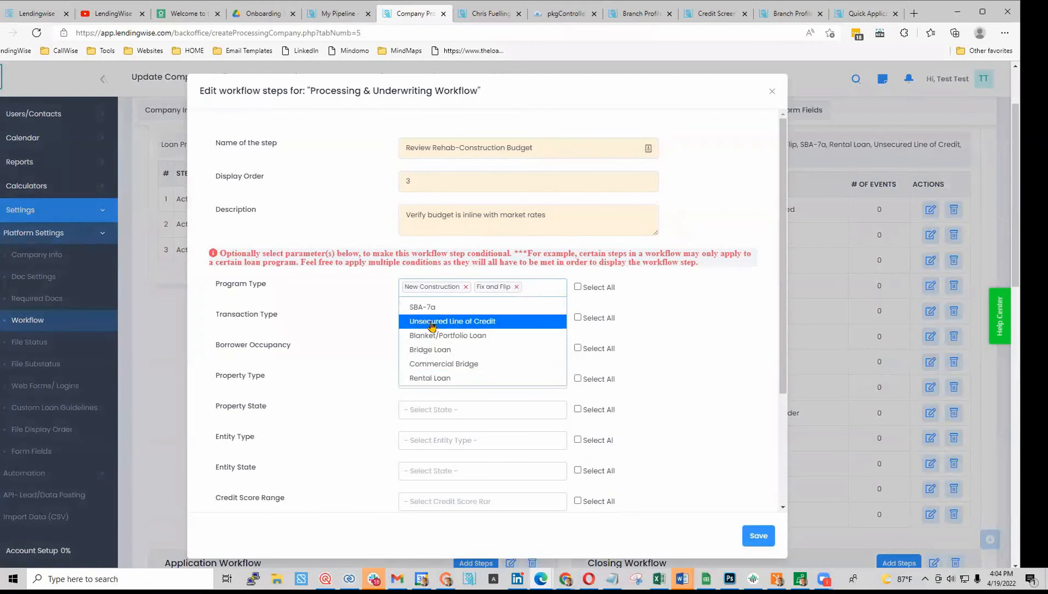
left_click(559, 154)
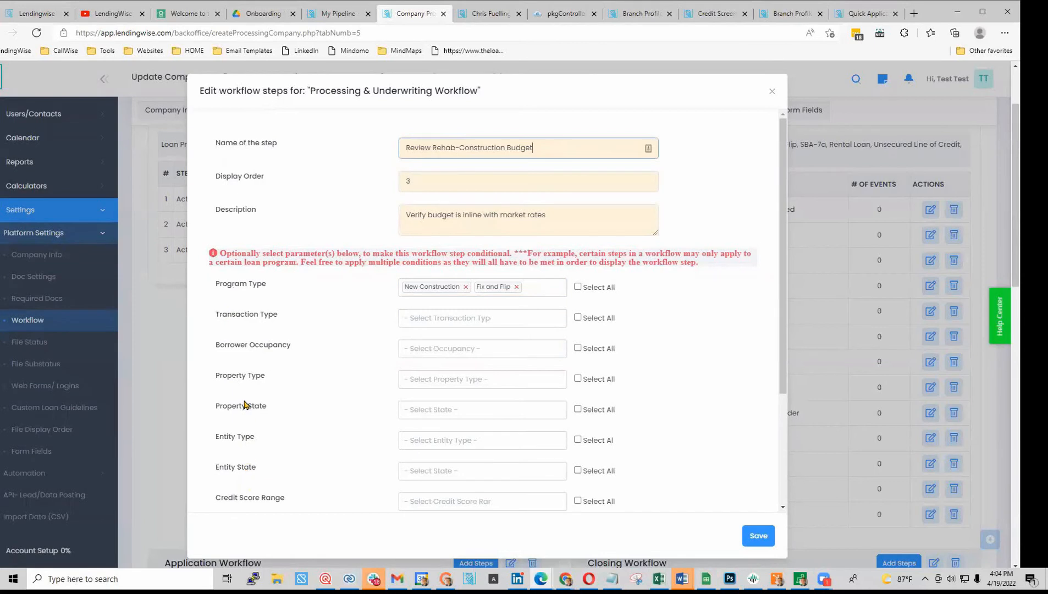
scroll(255, 291, "down", 2)
scroll(272, 352, "down", 1)
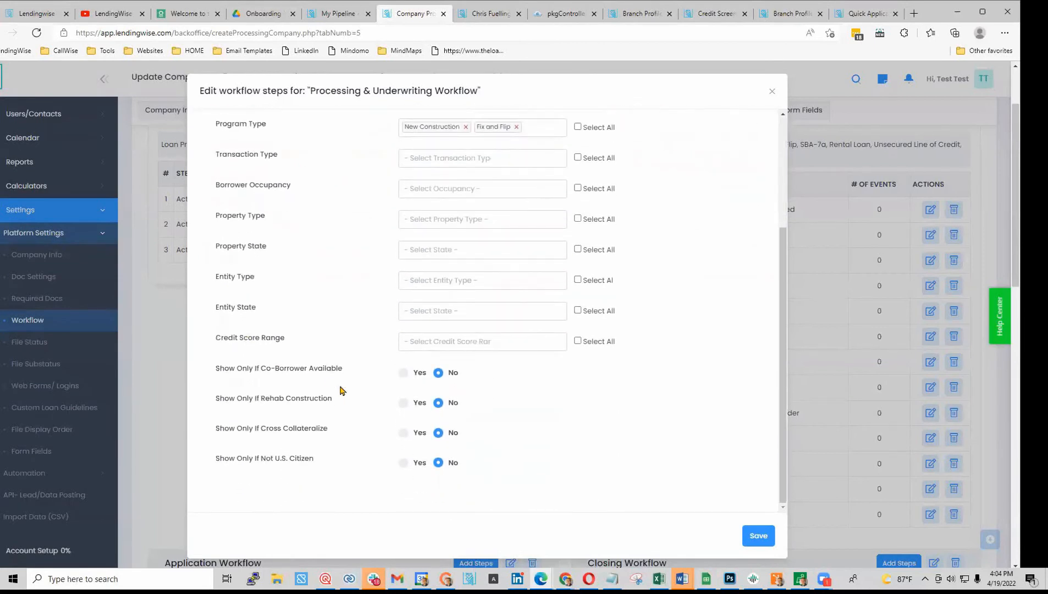
left_click(478, 312)
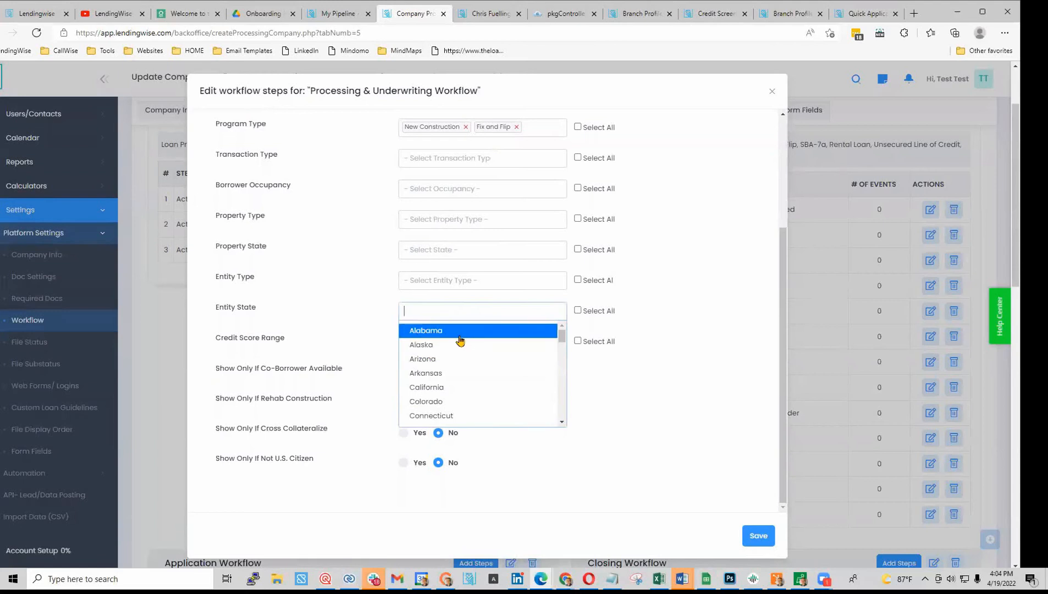
left_click(346, 278)
left_click(476, 159)
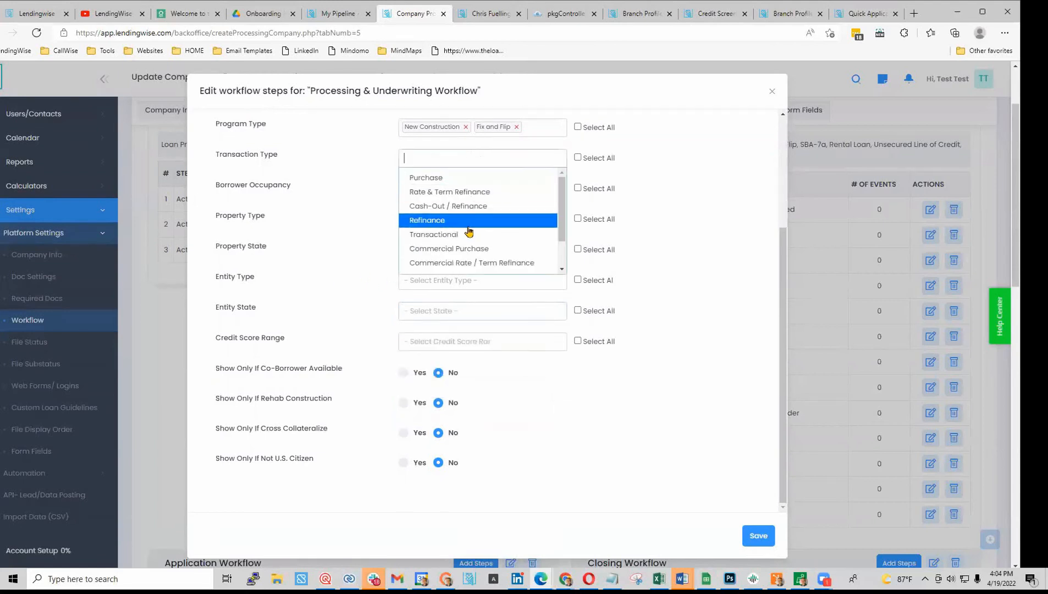
left_click(352, 197)
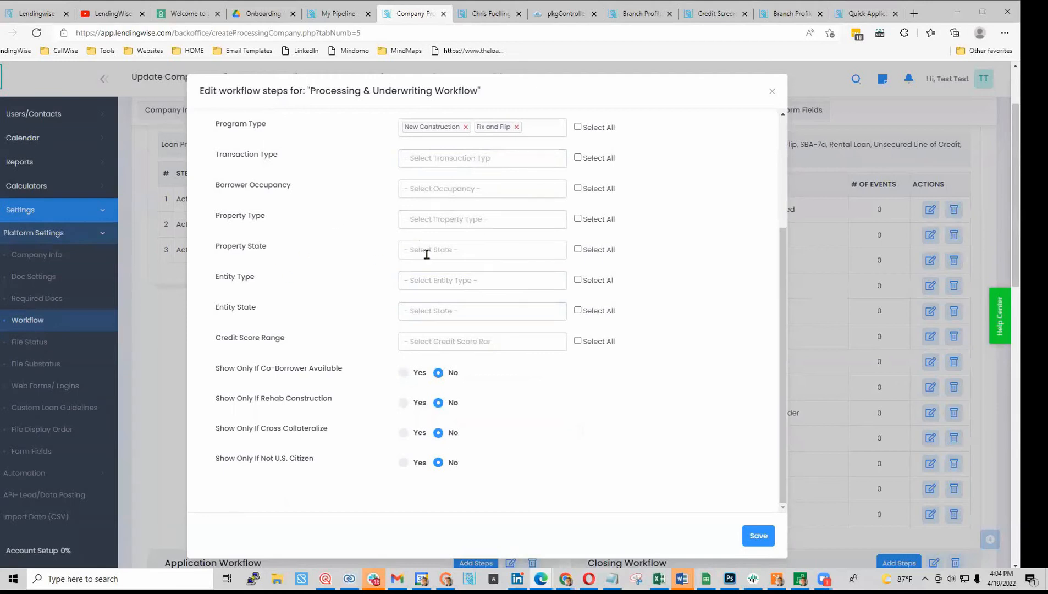
scroll(465, 190, "up", 3)
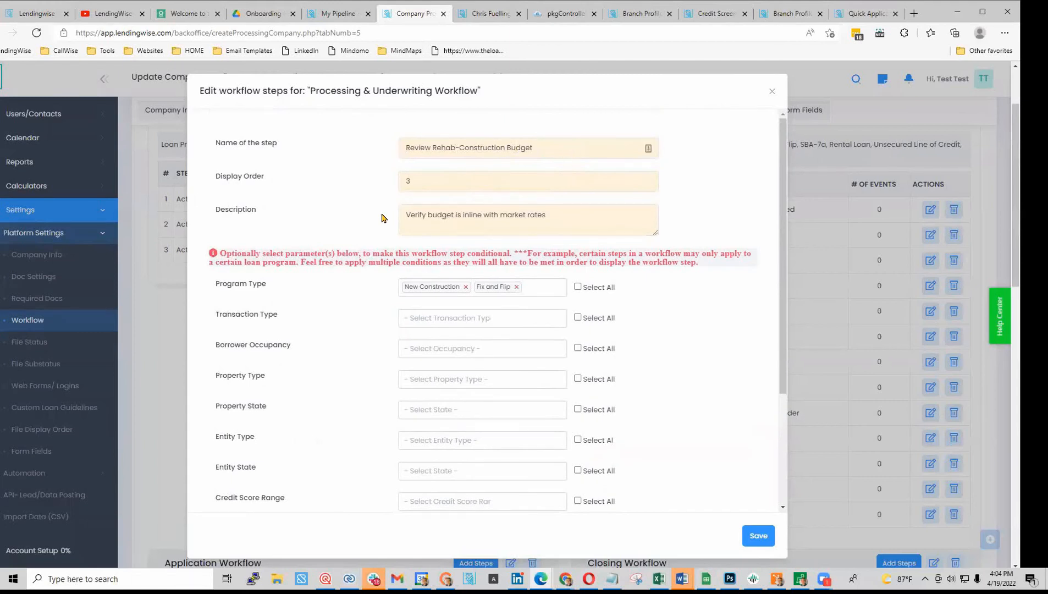
scroll(434, 387, "down", 3)
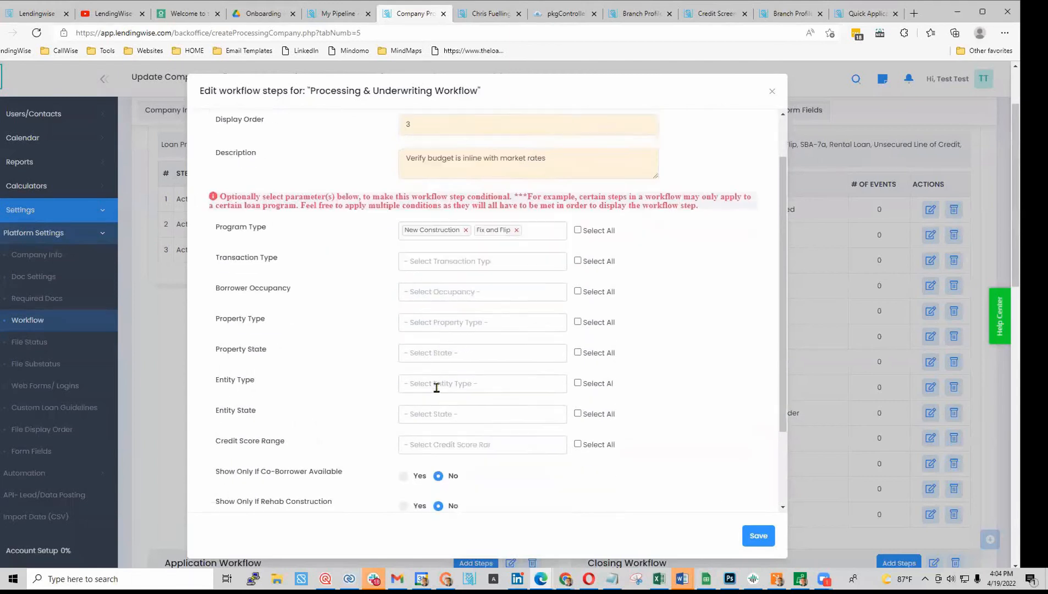
scroll(548, 385, "up", 3)
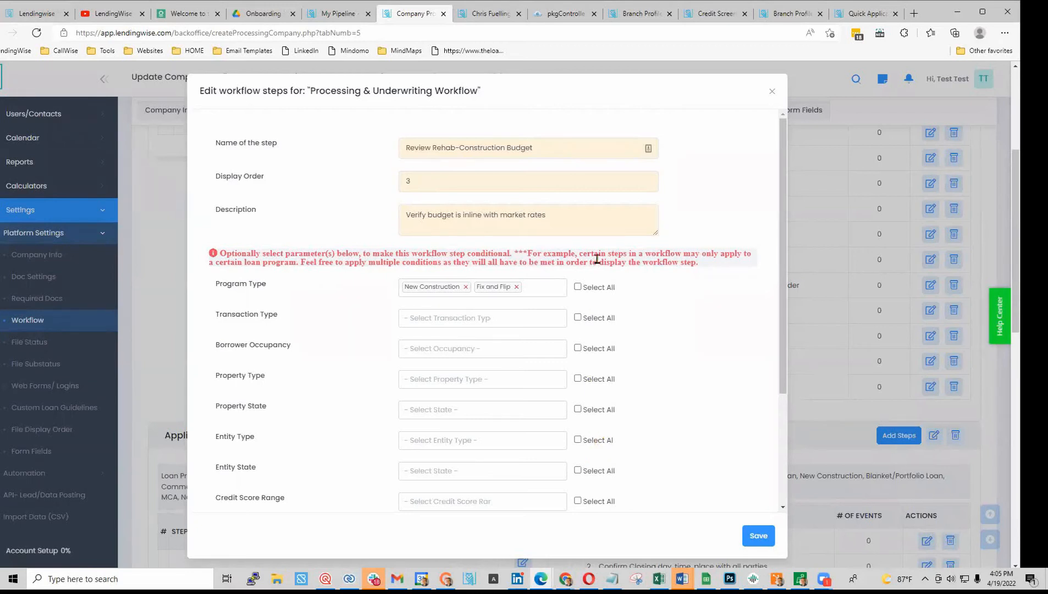
- Try General Partnership as an entity type, review the step name and description, then close unsaved
scroll(364, 384, "down", 2)
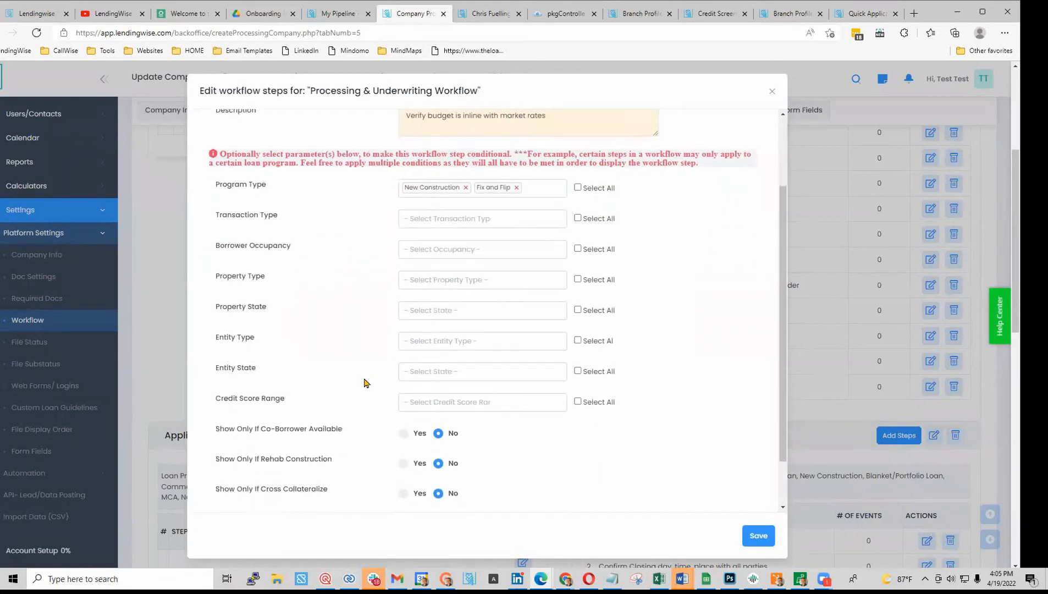
left_click(498, 341)
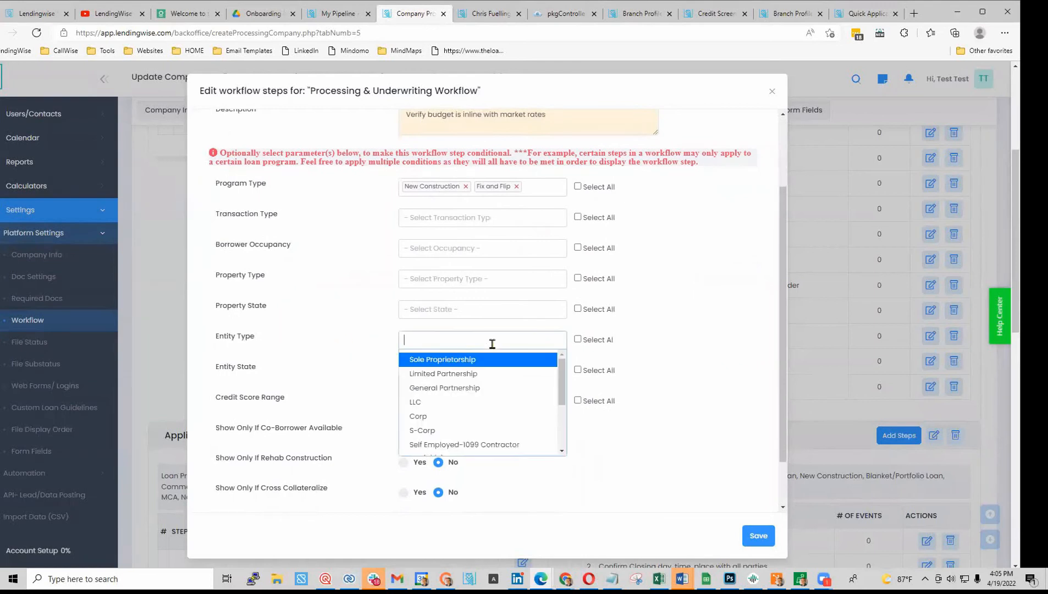
left_click(471, 388)
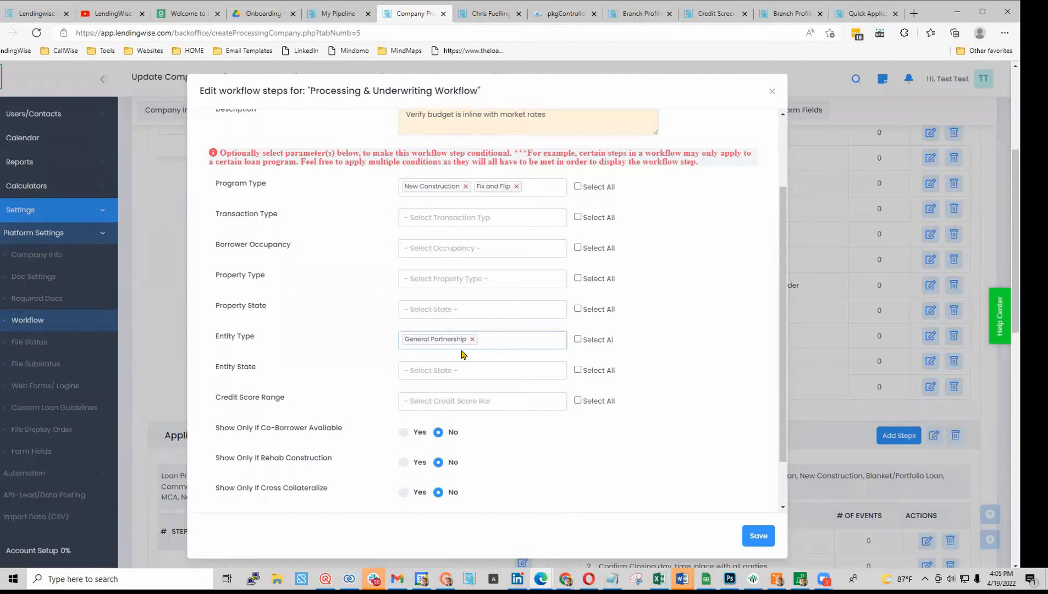
scroll(556, 167, "up", 2)
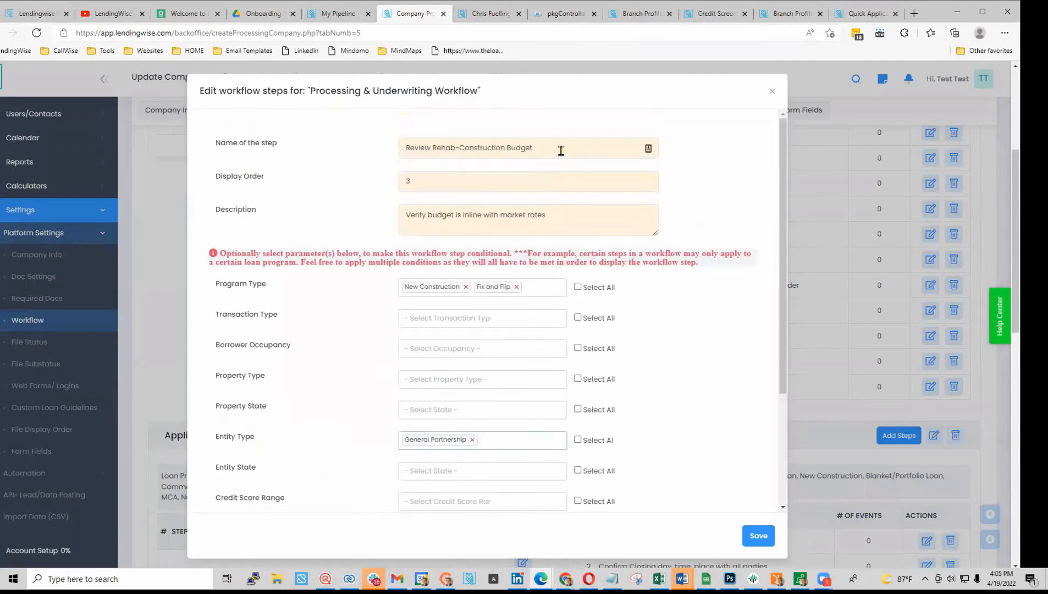
left_click_drag(433, 149, 560, 143)
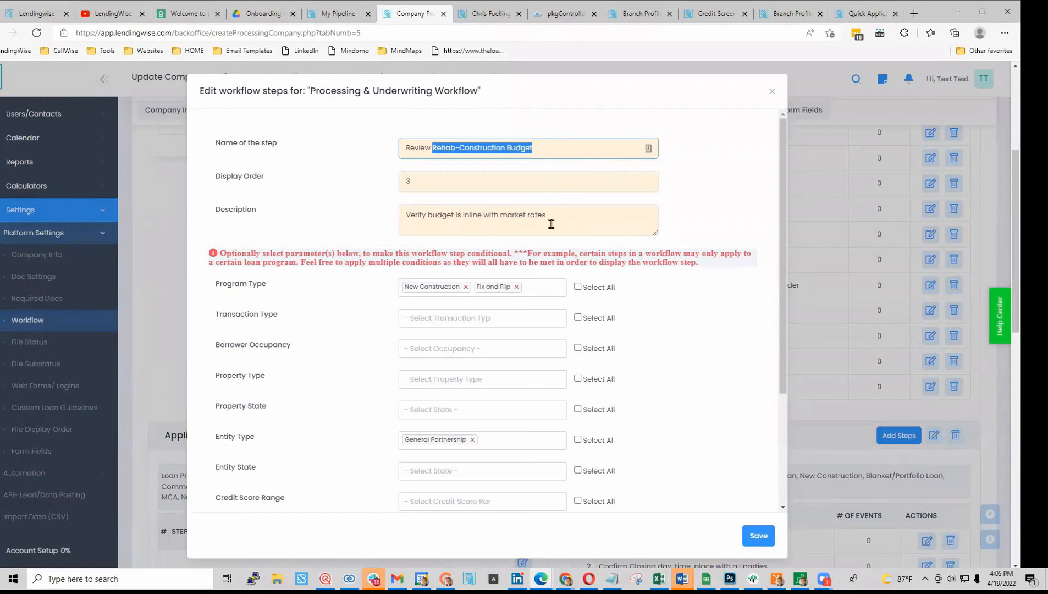
left_click(407, 215)
left_click_drag(429, 217, 600, 215)
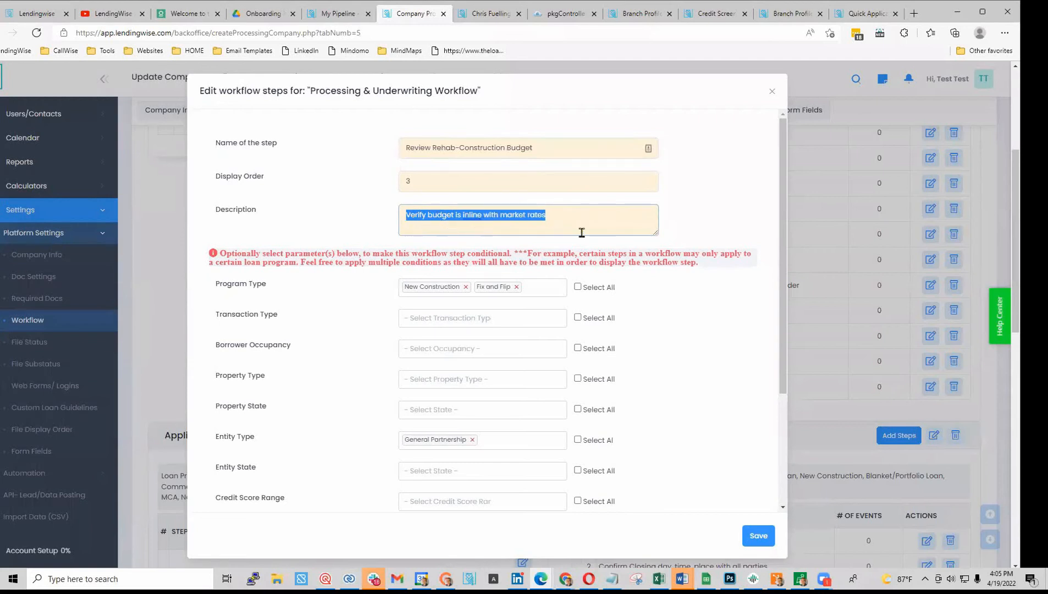
left_click(771, 91)
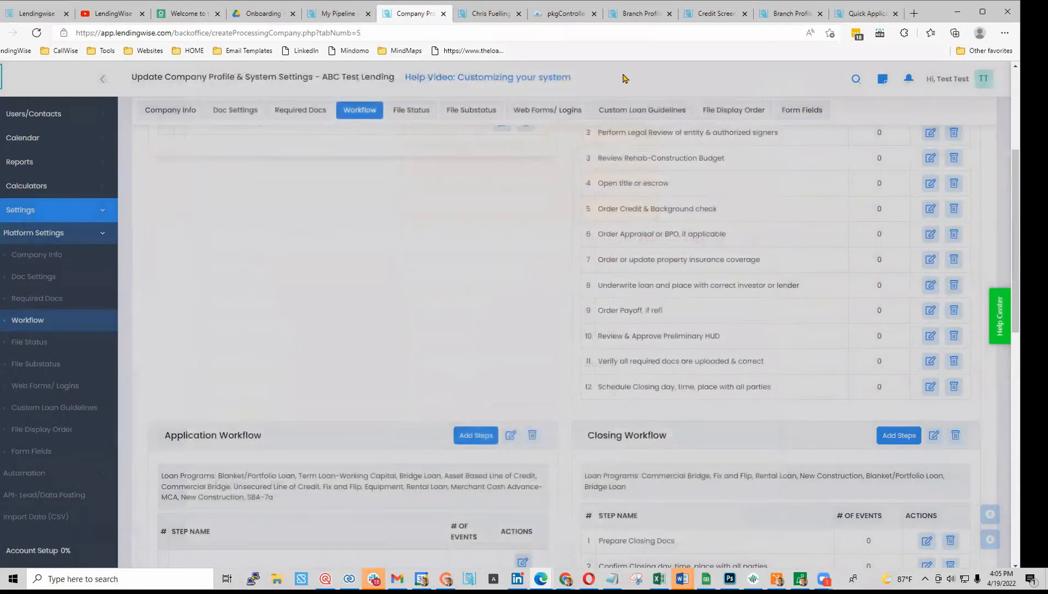
- Apply the Processing & Underwriting Workflow to the first loan file in the pipeline
left_click(338, 14)
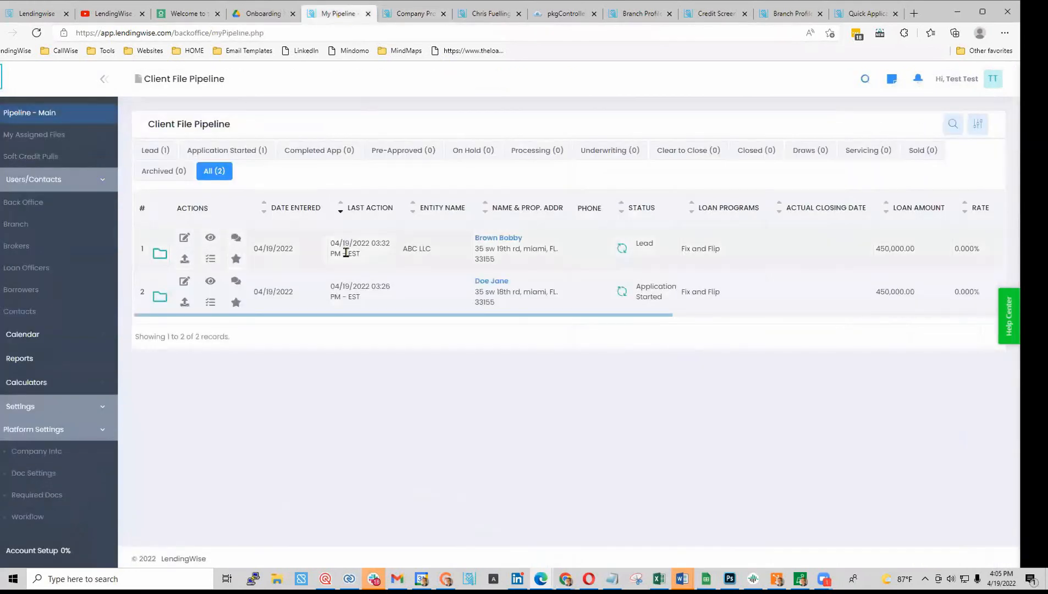
left_click(158, 255)
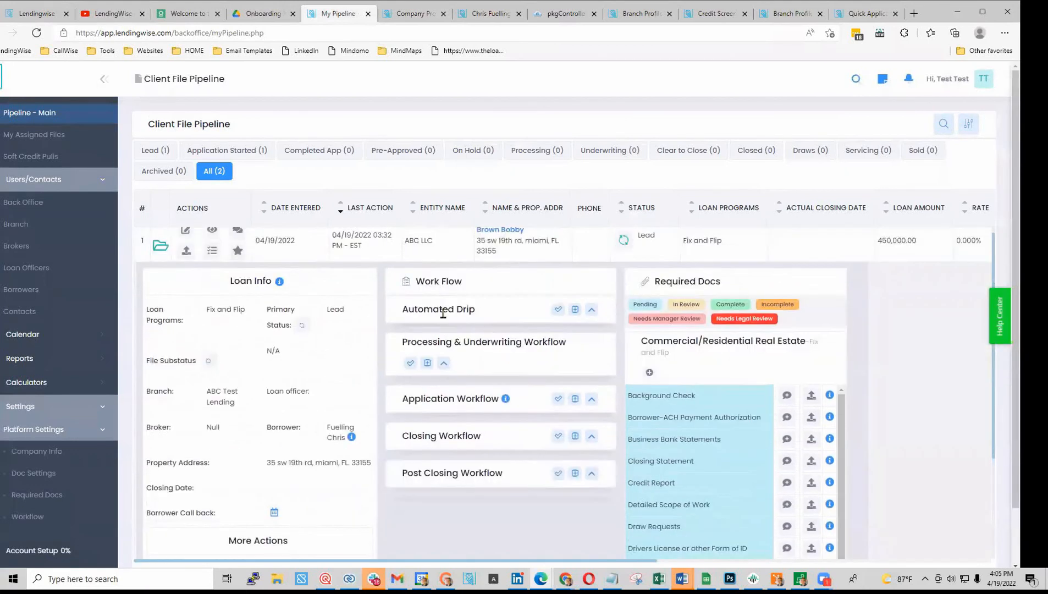
left_click(410, 372)
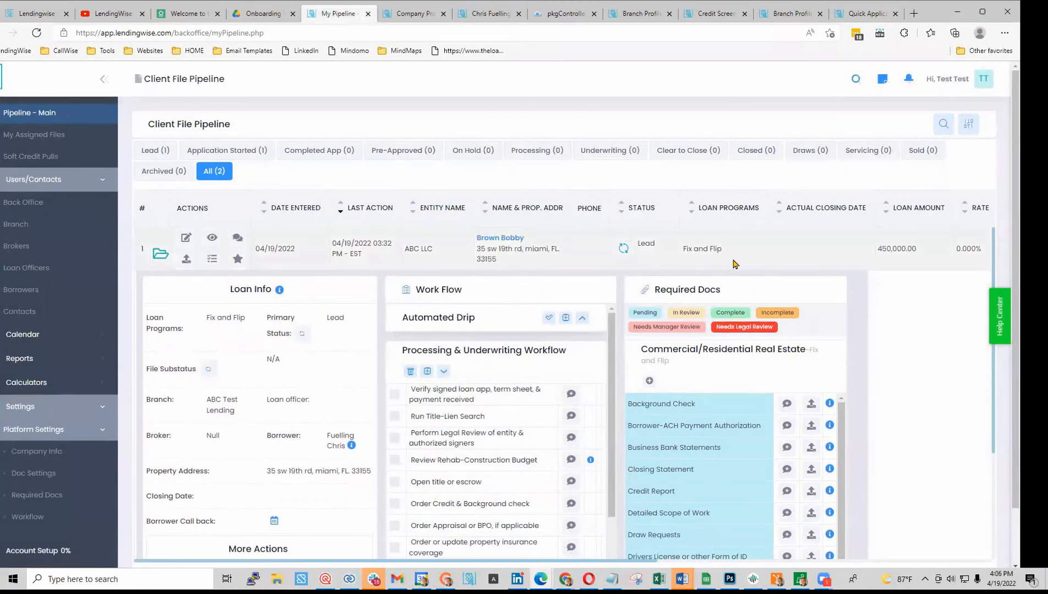
- Mark Review Rehab-Construction Budget as completed and start a note on it
scroll(469, 506, "down", 2)
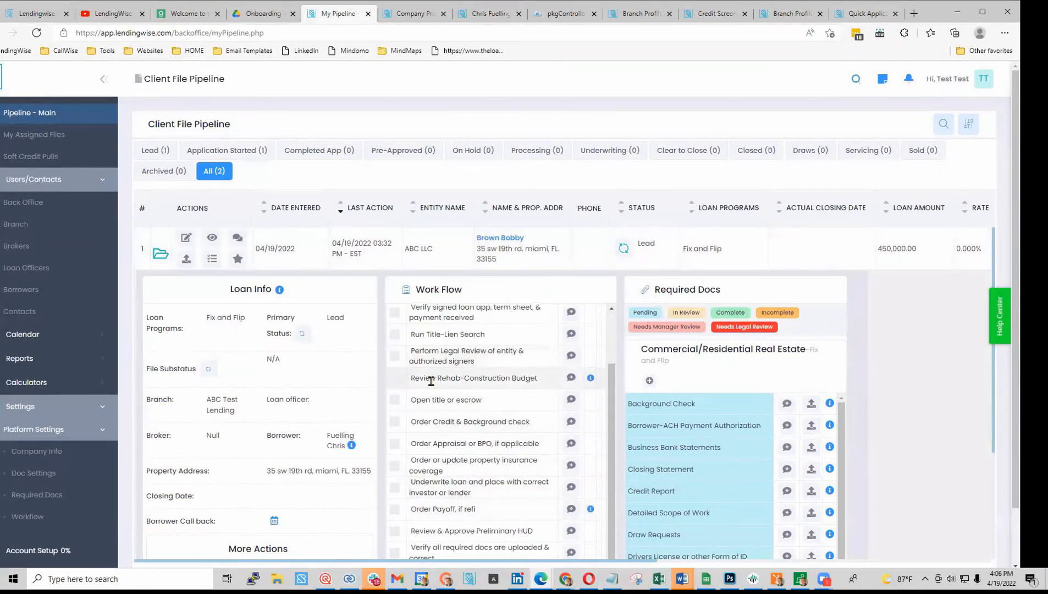
left_click_drag(415, 378, 544, 377)
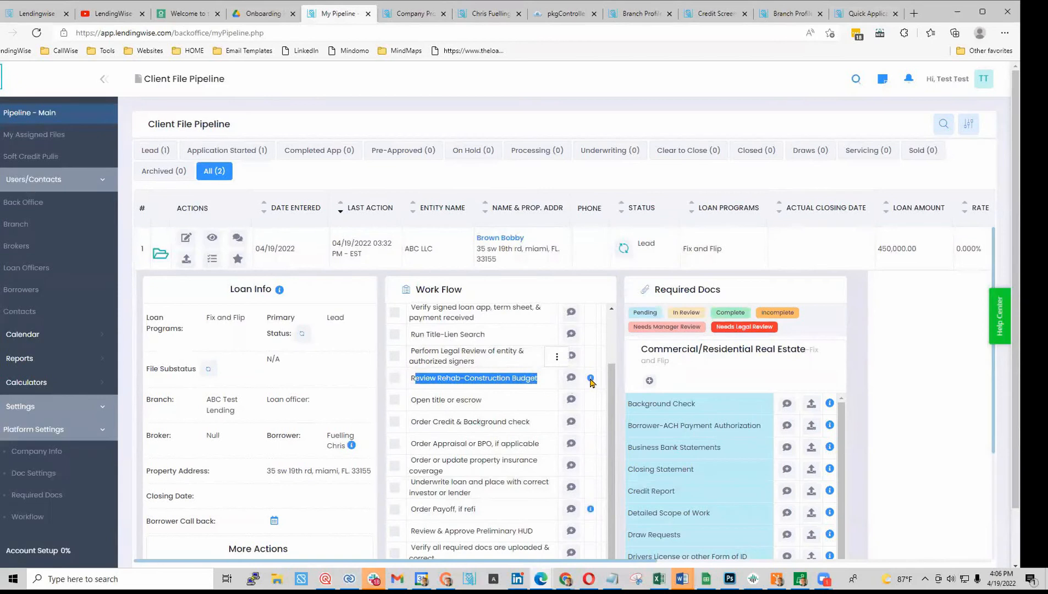
left_click(547, 384)
mouse_move(591, 379)
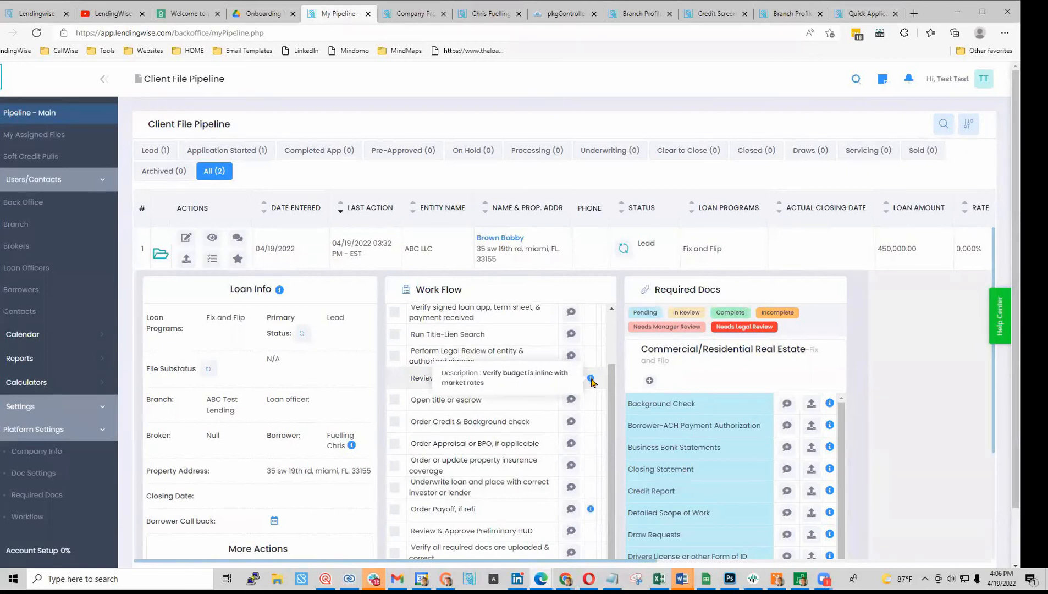
left_click(394, 378)
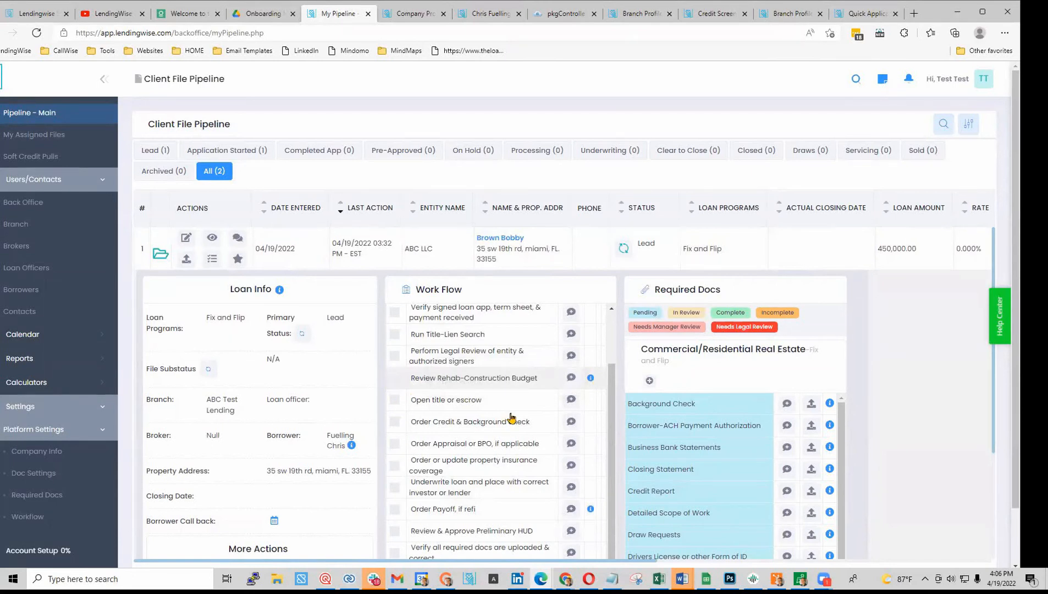
left_click(570, 379)
- Save a Needs Manager Review note about the row 34 new roof budget line item
left_click(297, 271)
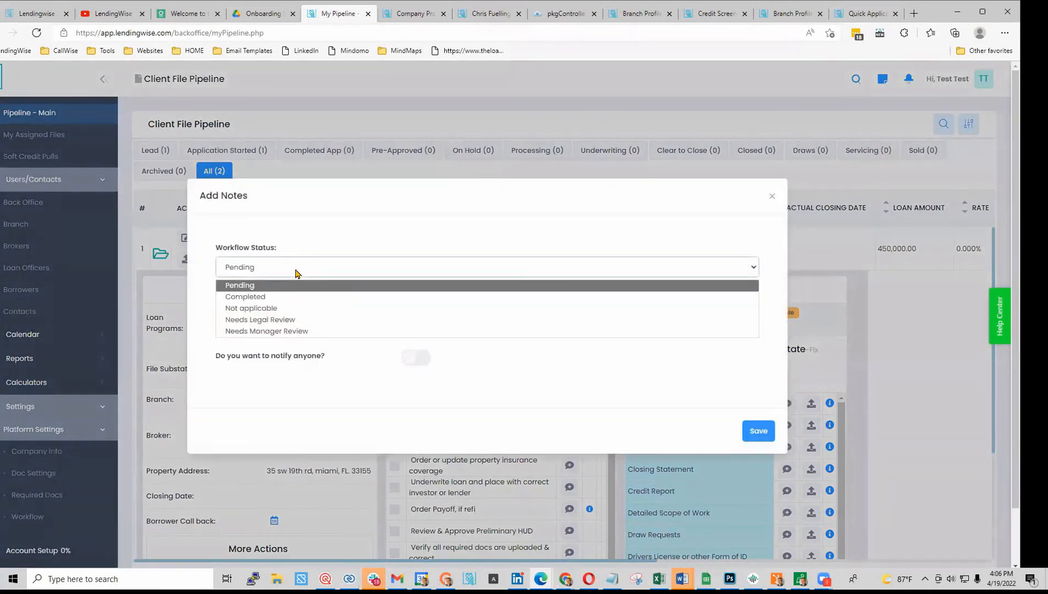
left_click(308, 331)
left_click(290, 315)
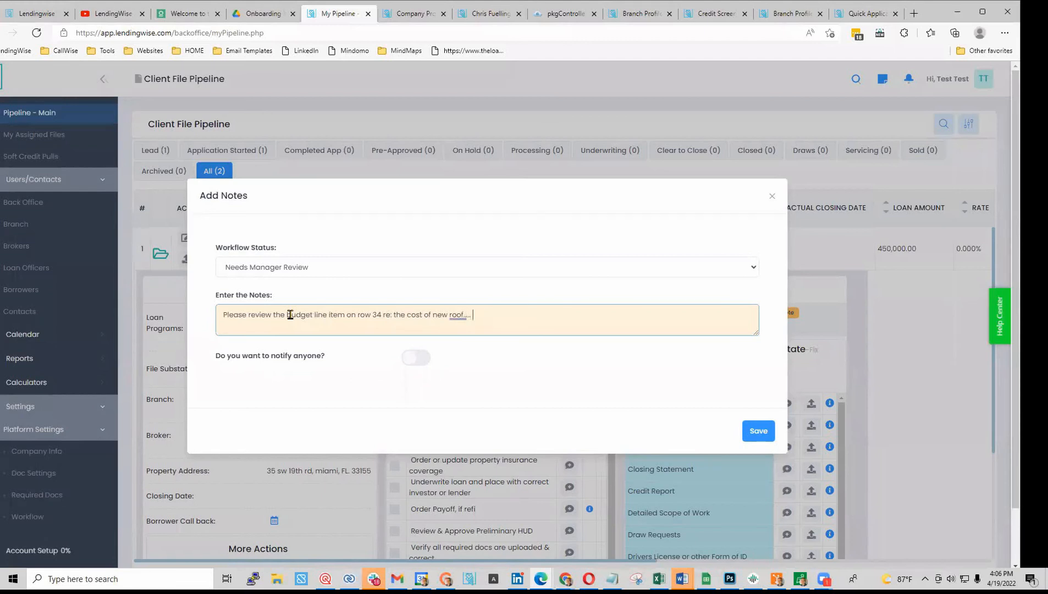
left_click(417, 359)
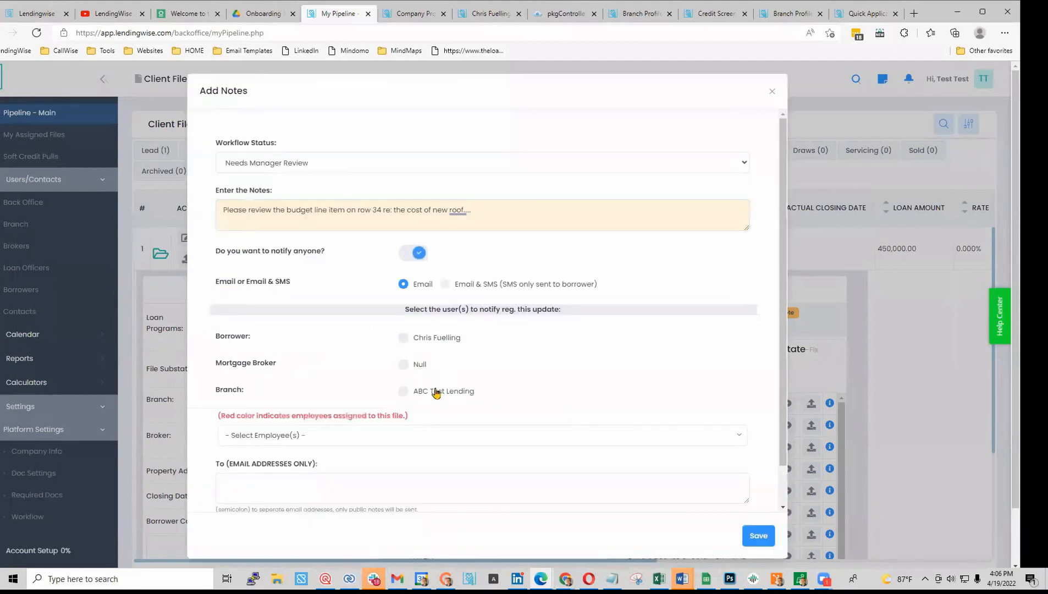
scroll(440, 411, "down", 1)
left_click(293, 392)
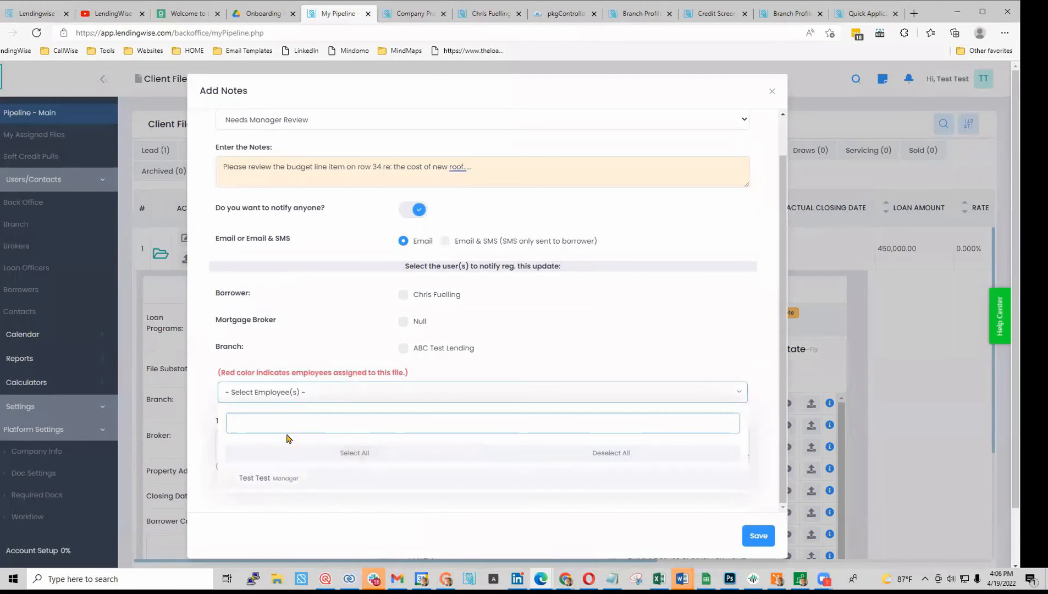
left_click(585, 344)
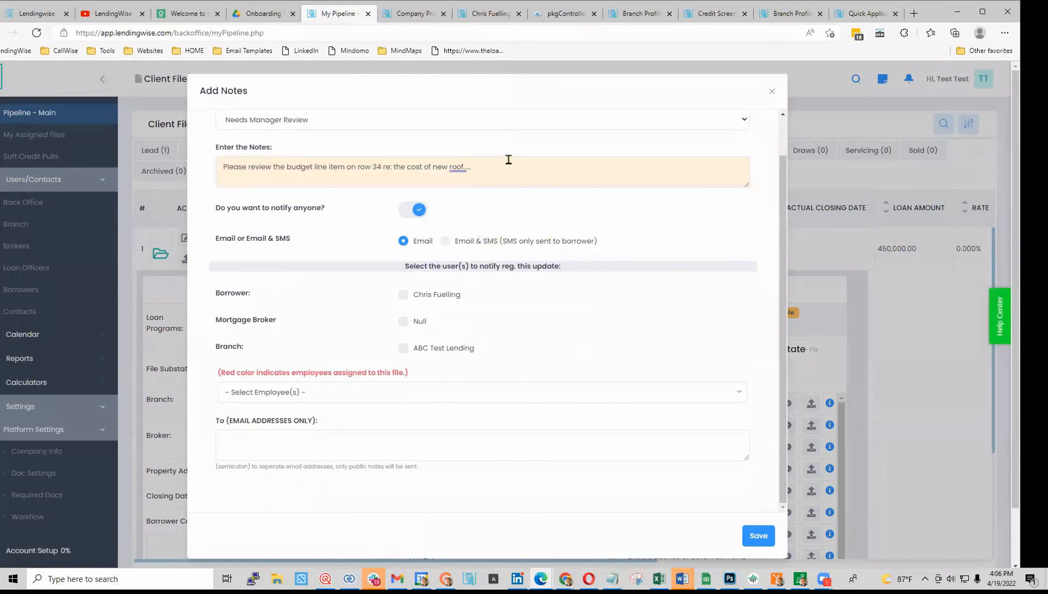
left_click(757, 535)
scroll(479, 448, "down", 3)
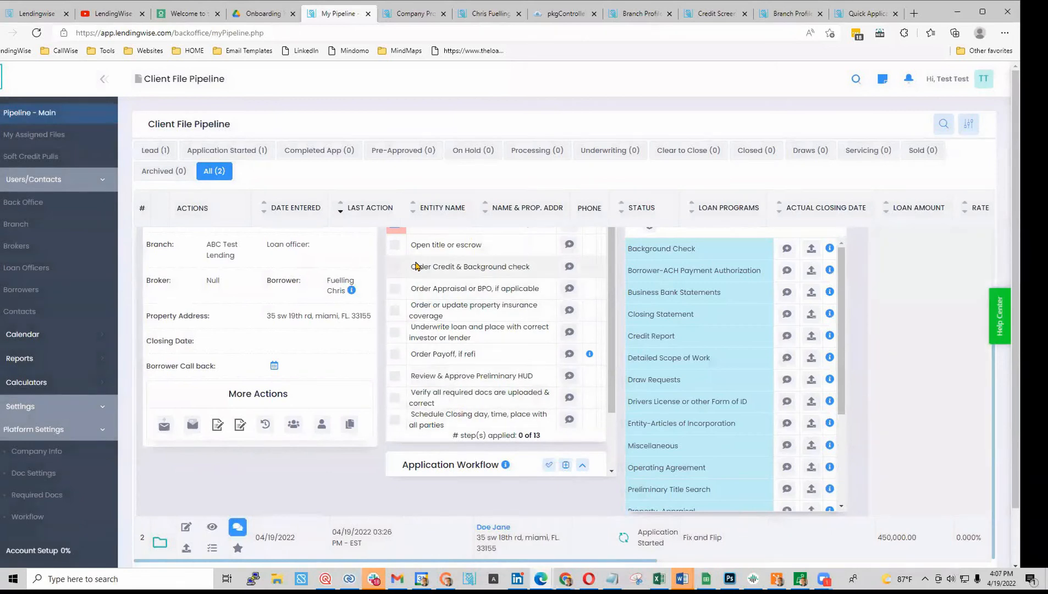
scroll(416, 266, "up", 2)
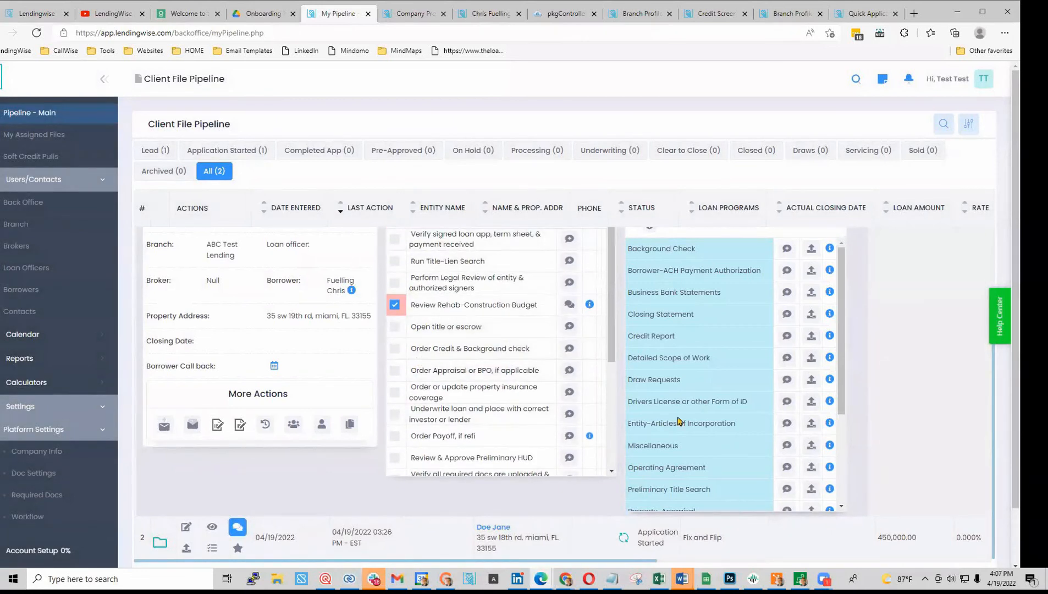
scroll(709, 345, "up", 2)
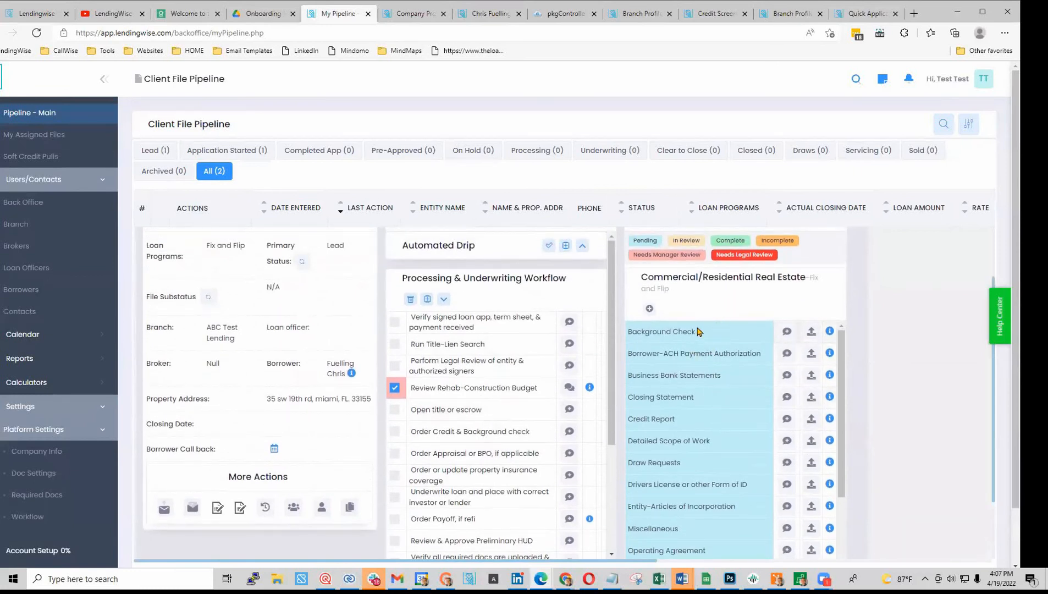
scroll(697, 331, "up", 2)
triple_click(718, 290)
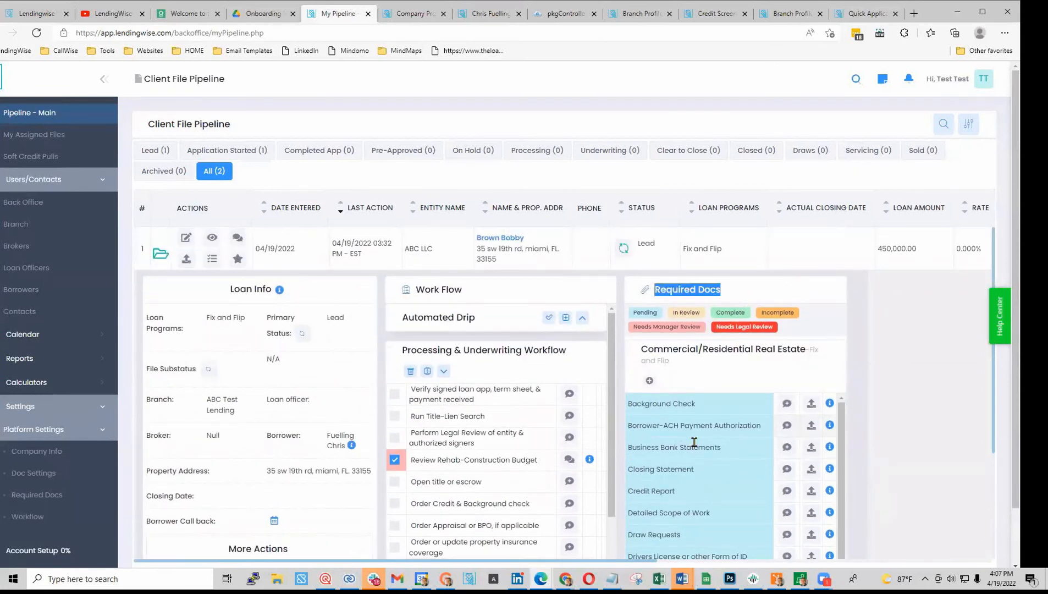
scroll(692, 502, "down", 1)
scroll(694, 508, "down", 1)
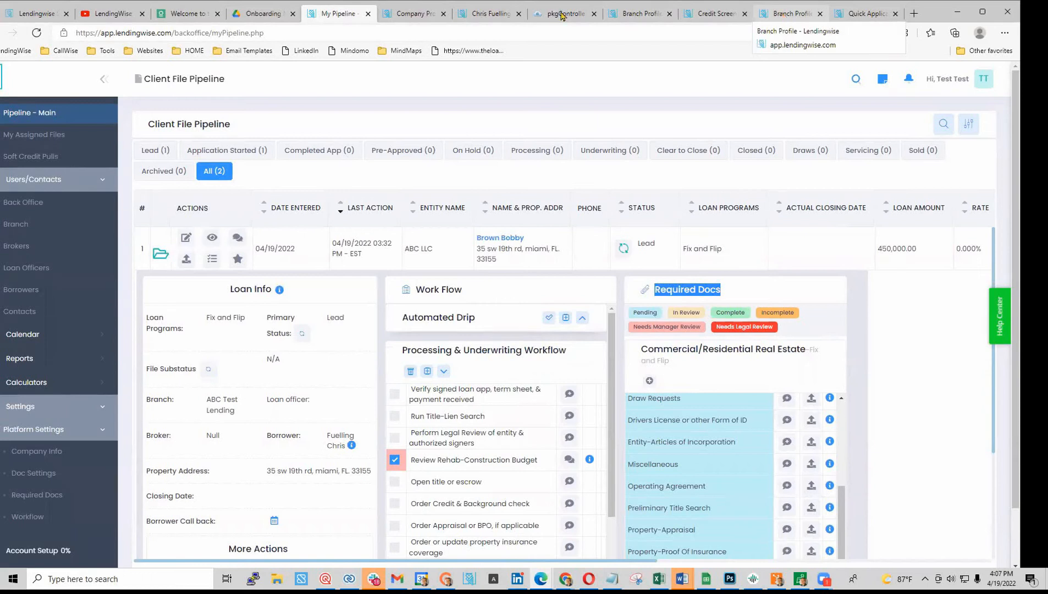
- Open the loan file's Docs tab listing 20 Fix and Flip documents, all Pending Submission
left_click(491, 16)
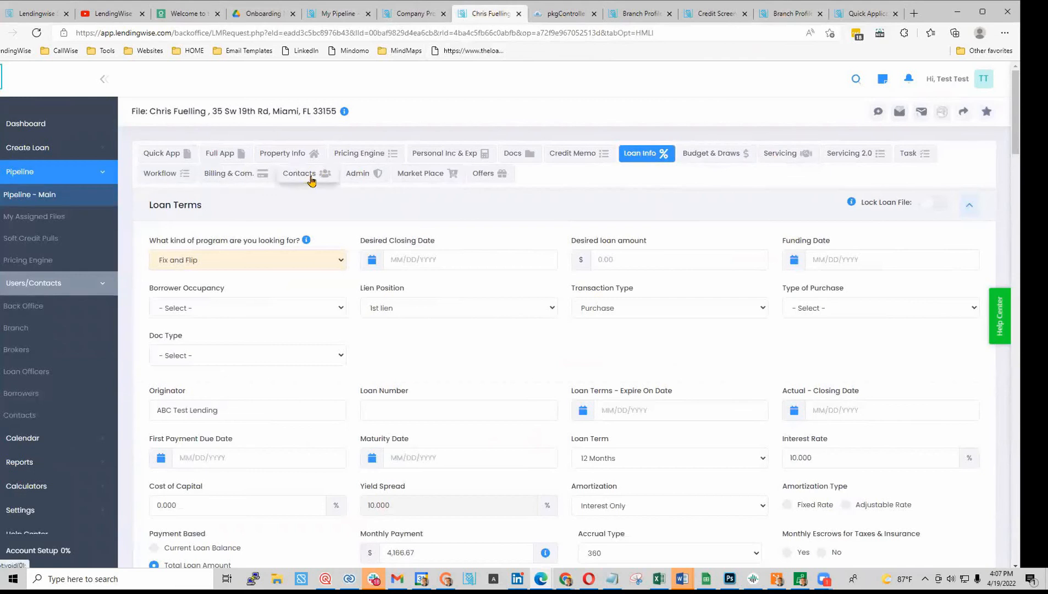
left_click(511, 156)
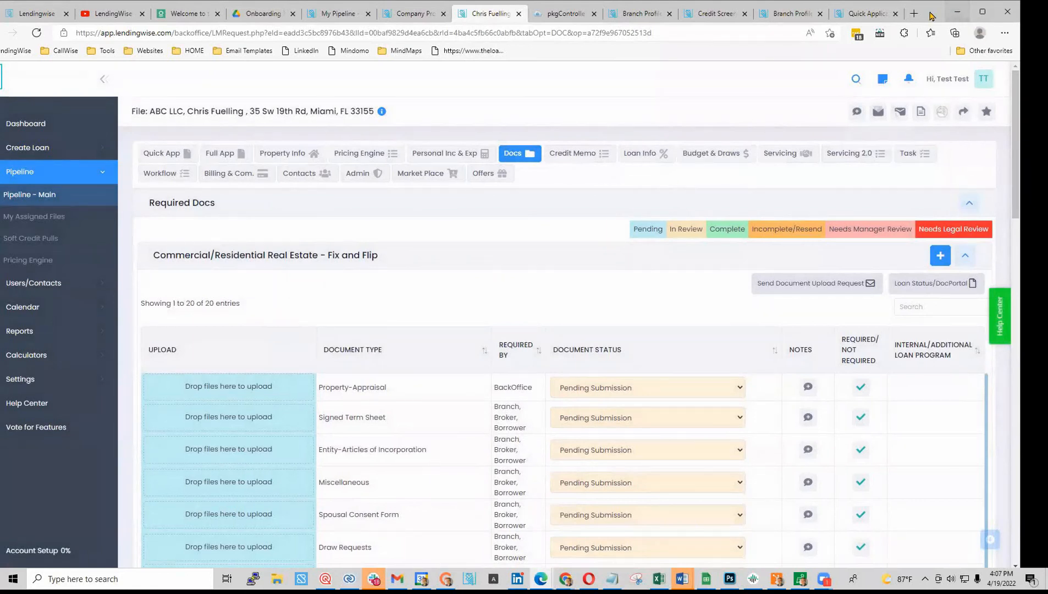
left_click_drag(932, 19, 945, 41)
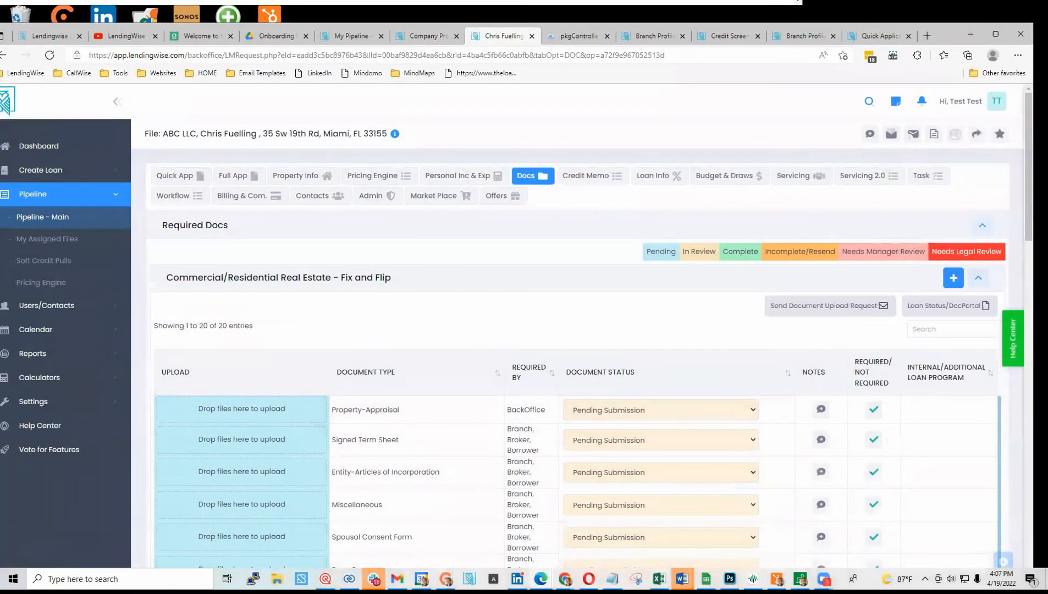
left_click(565, 579)
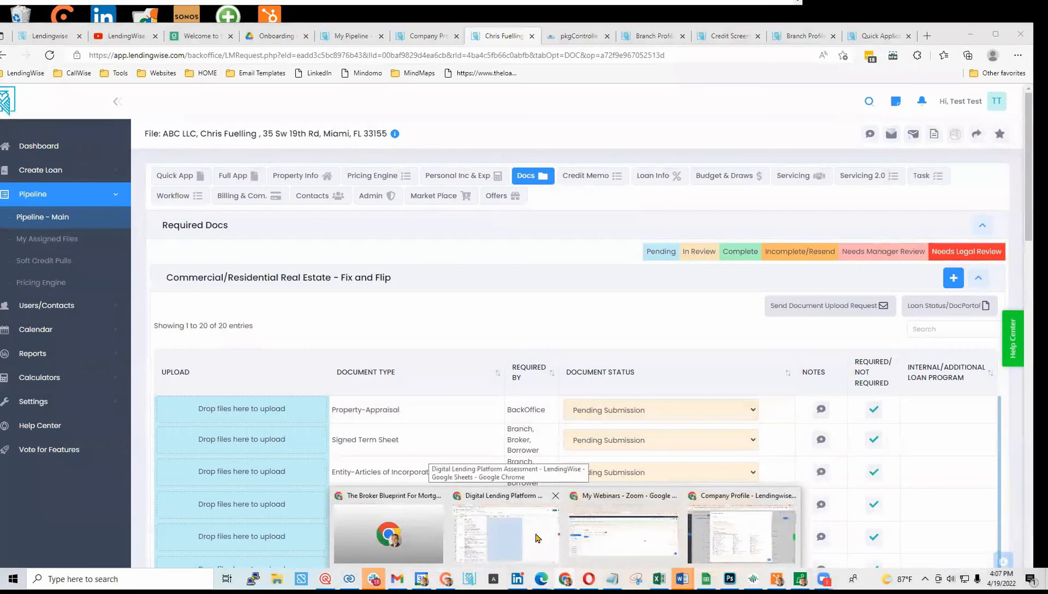
- Close the Add/Edit Required Items dialog in Company Profile and switch to the VeraLend preview in Duda
left_click(734, 536)
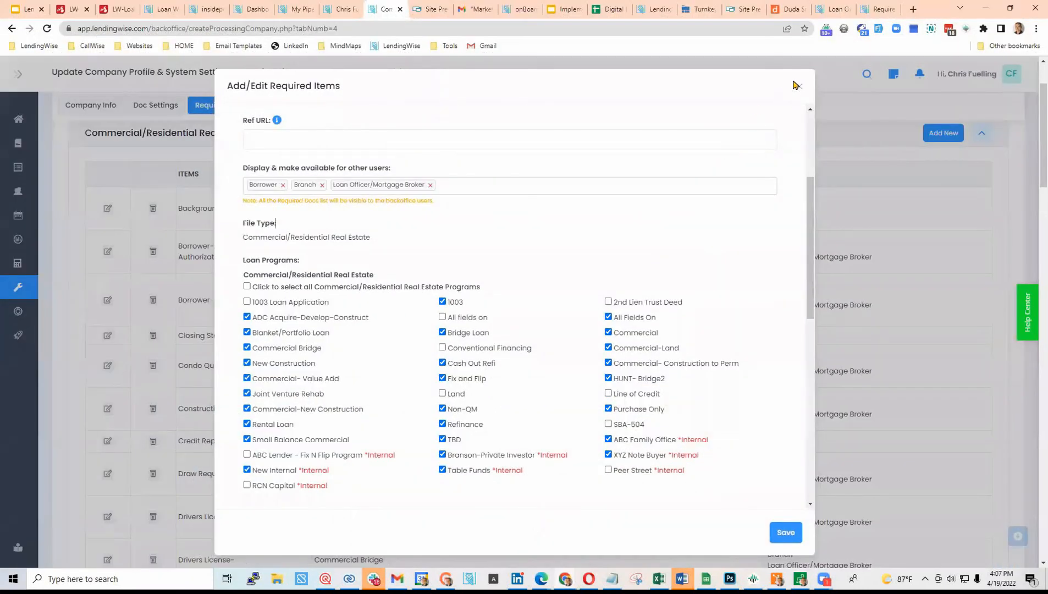
left_click(800, 88)
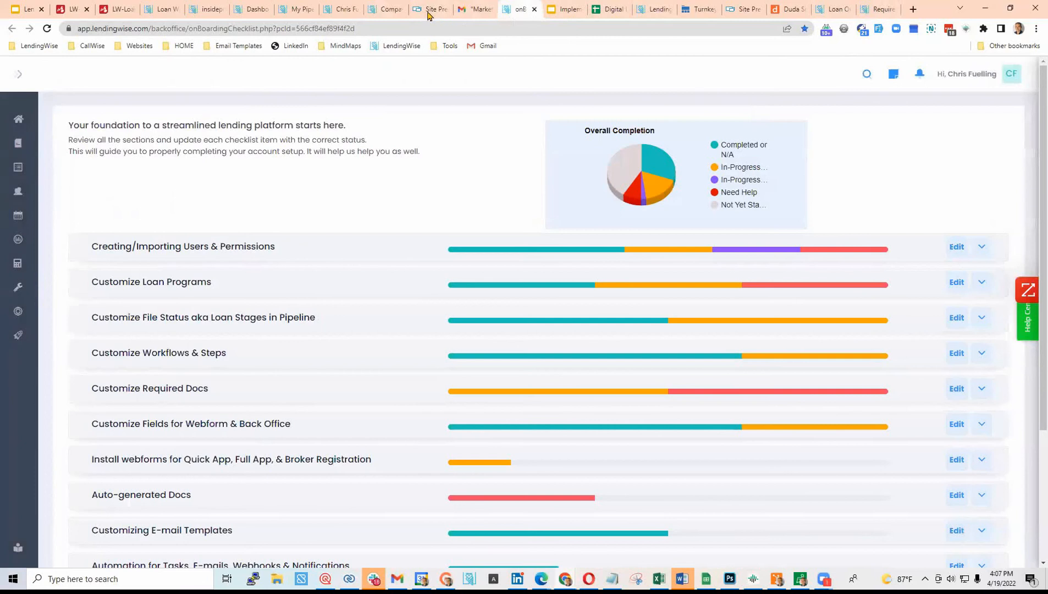
left_click(388, 10)
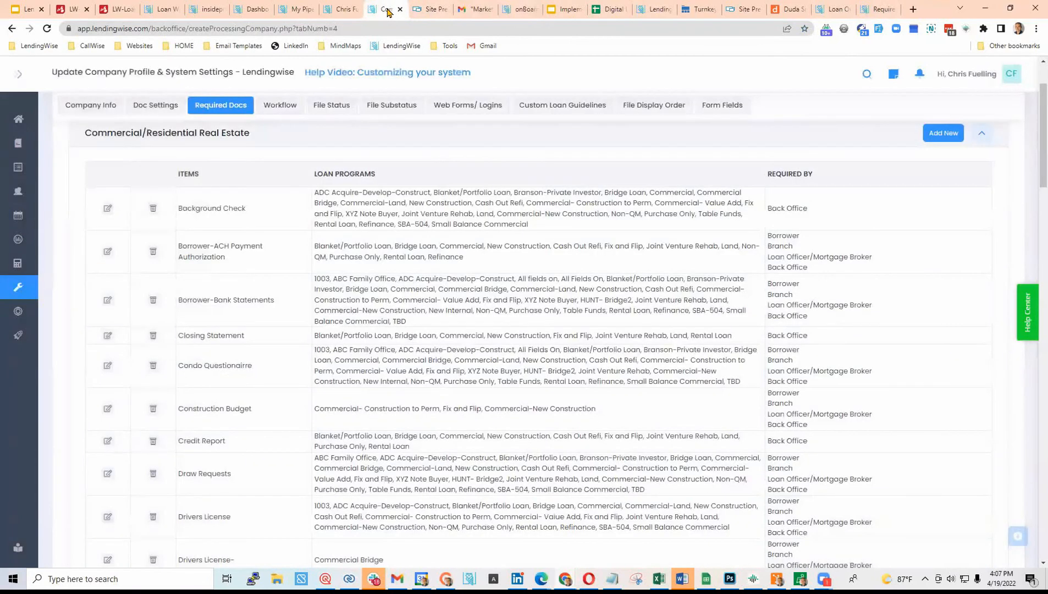
left_click(745, 9)
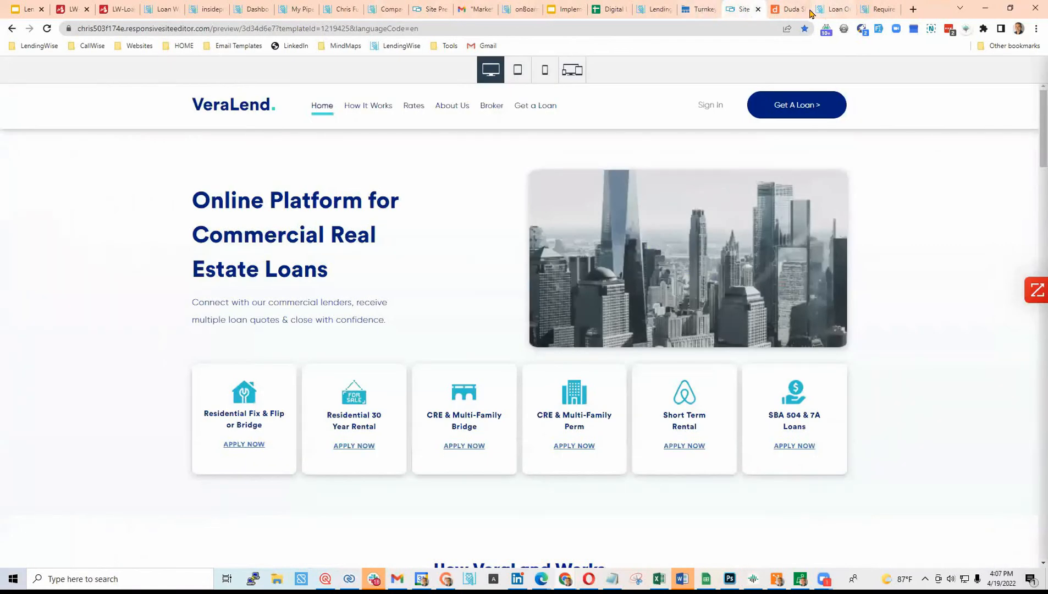
left_click(789, 9)
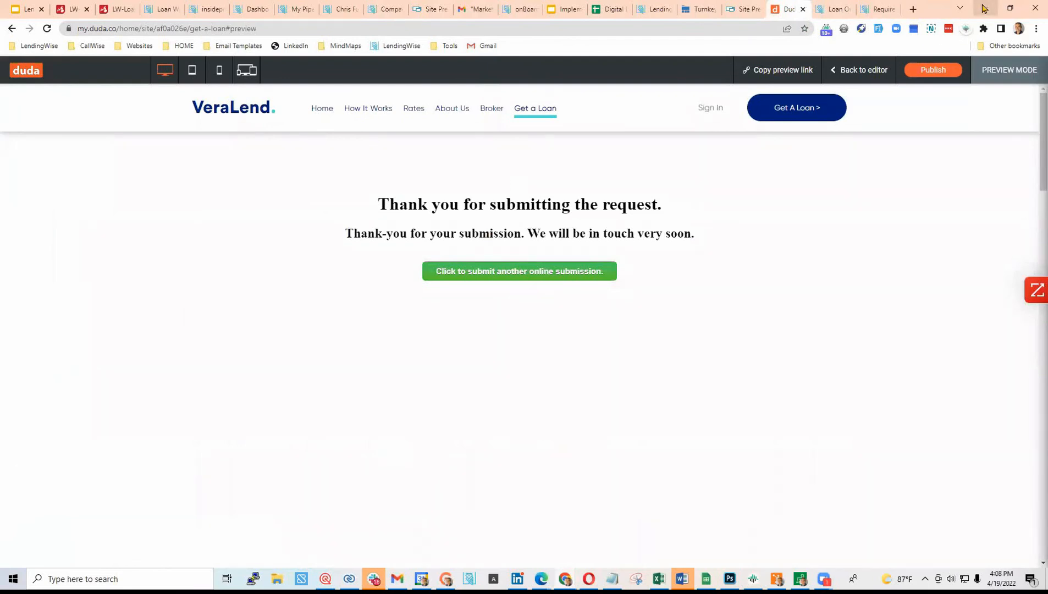
- Upload CRE LOS Requirements 2.11.22.xlsx as Business Bank Statements, then return to the loan file's Docs tab
left_click(880, 8)
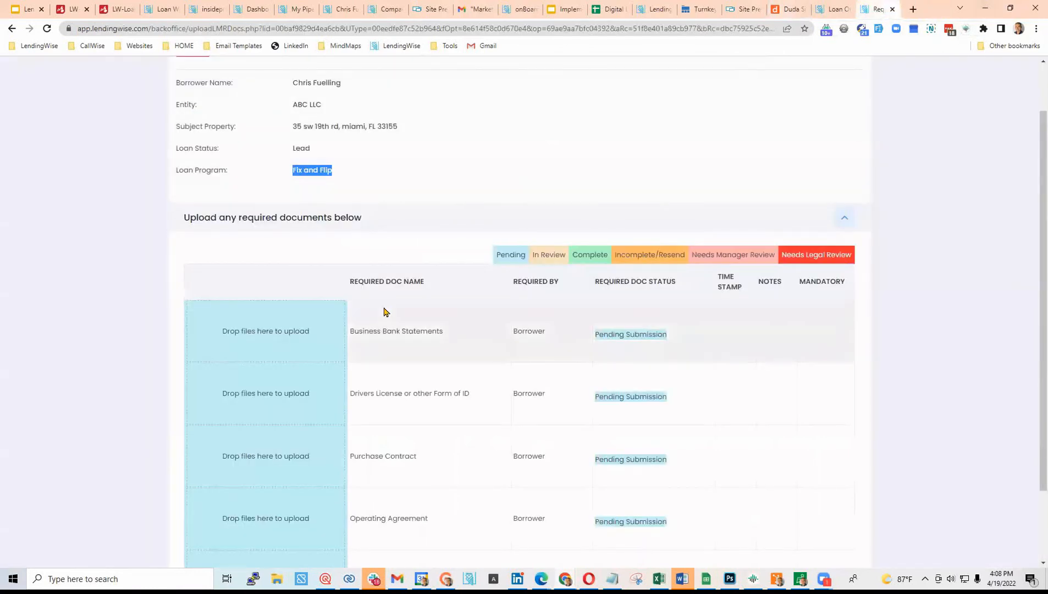
scroll(264, 286, "down", 3)
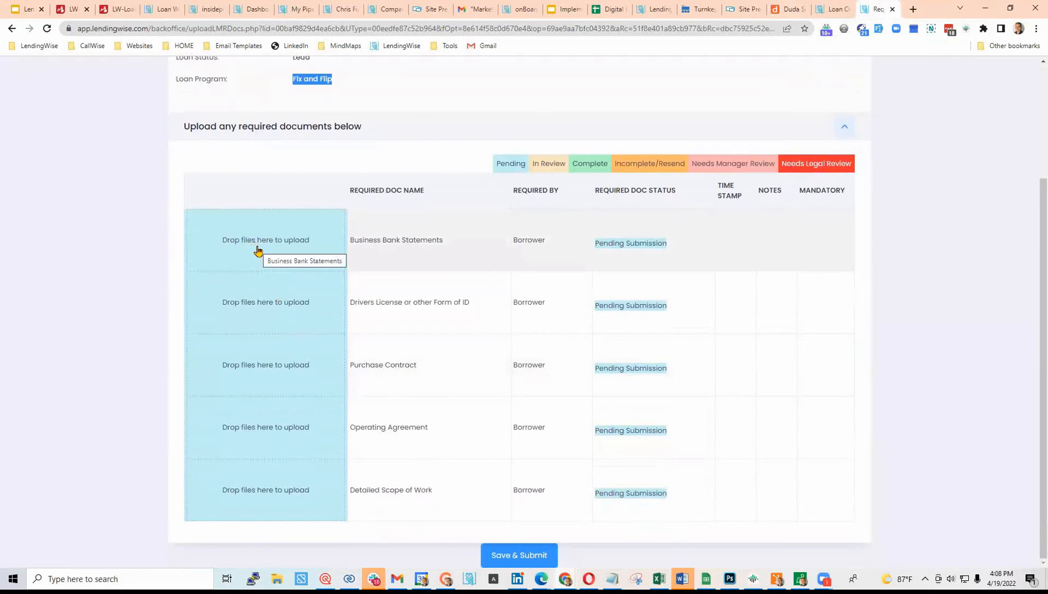
left_click(257, 251)
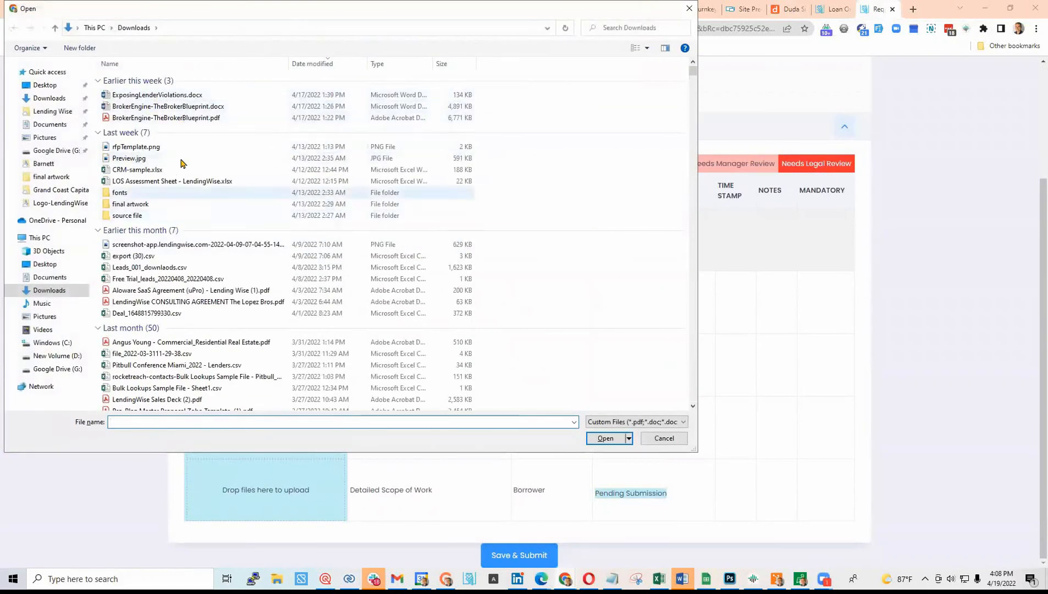
scroll(235, 183, "down", 2)
scroll(235, 183, "down", 4)
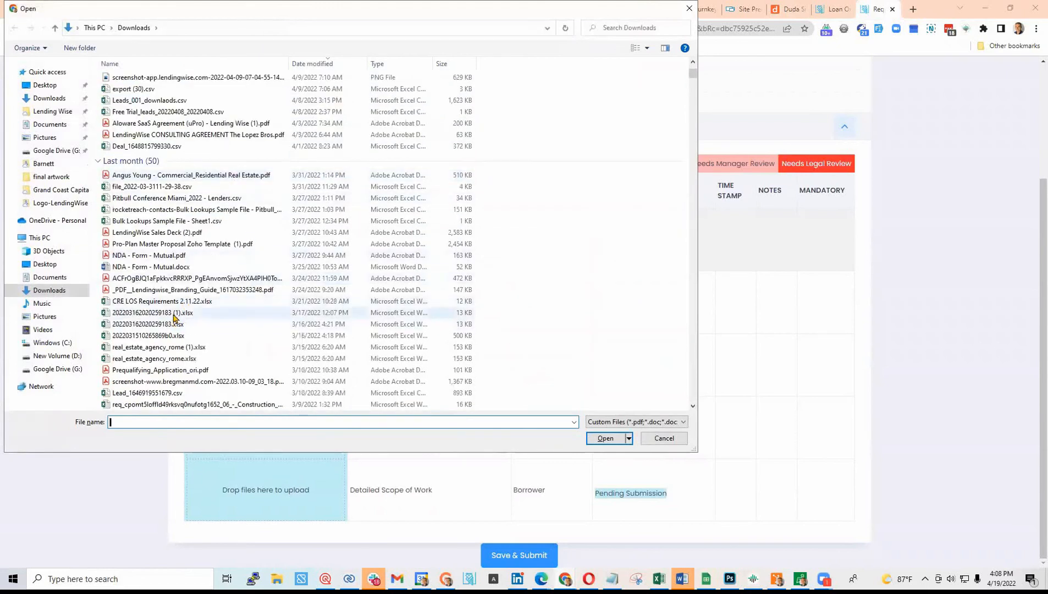
left_click(151, 304)
left_click(600, 439)
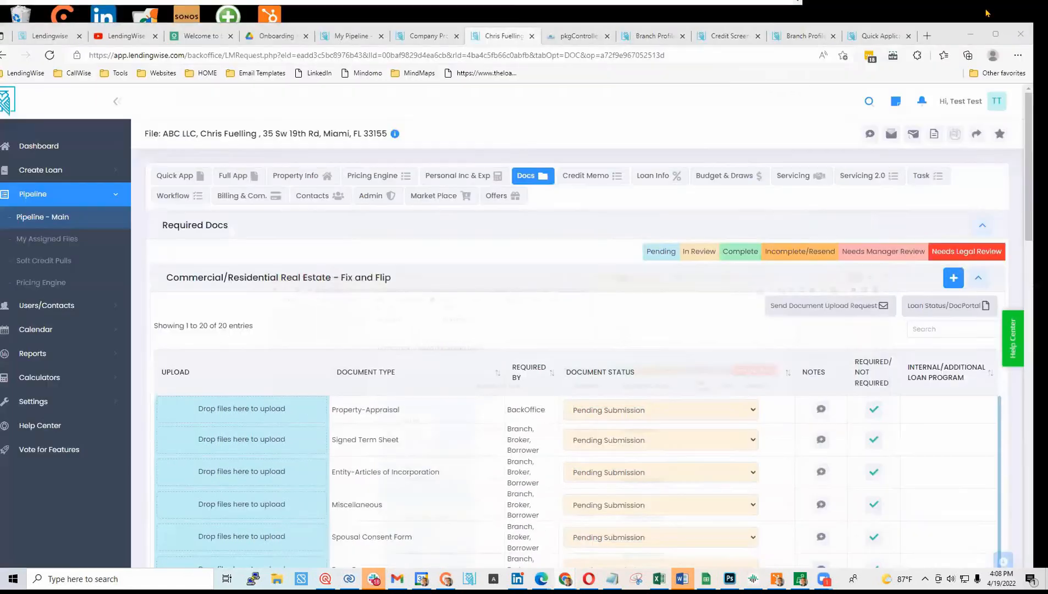
left_click(984, 8)
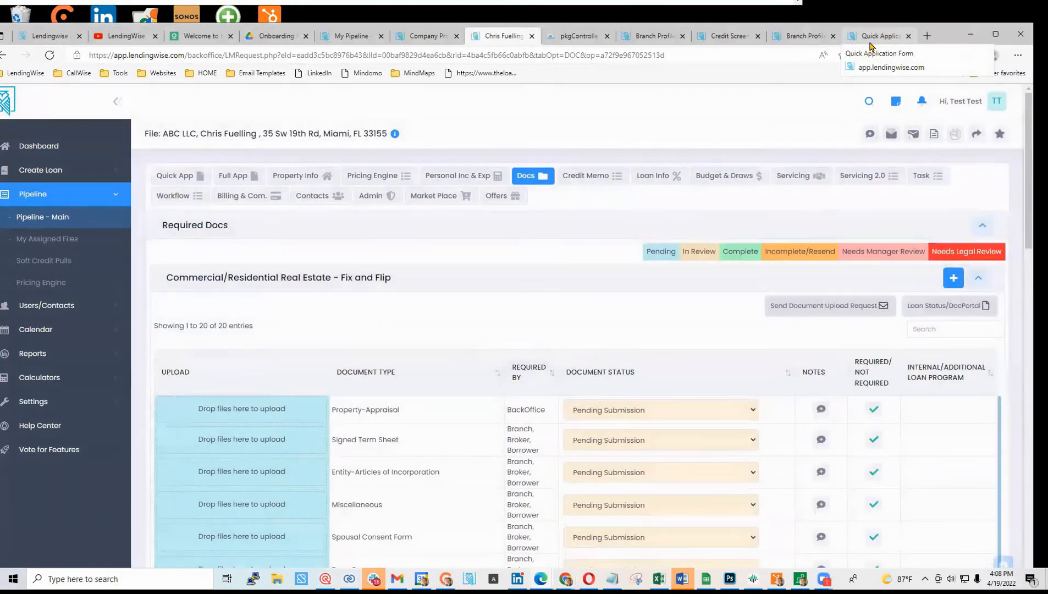
scroll(389, 366, "down", 10)
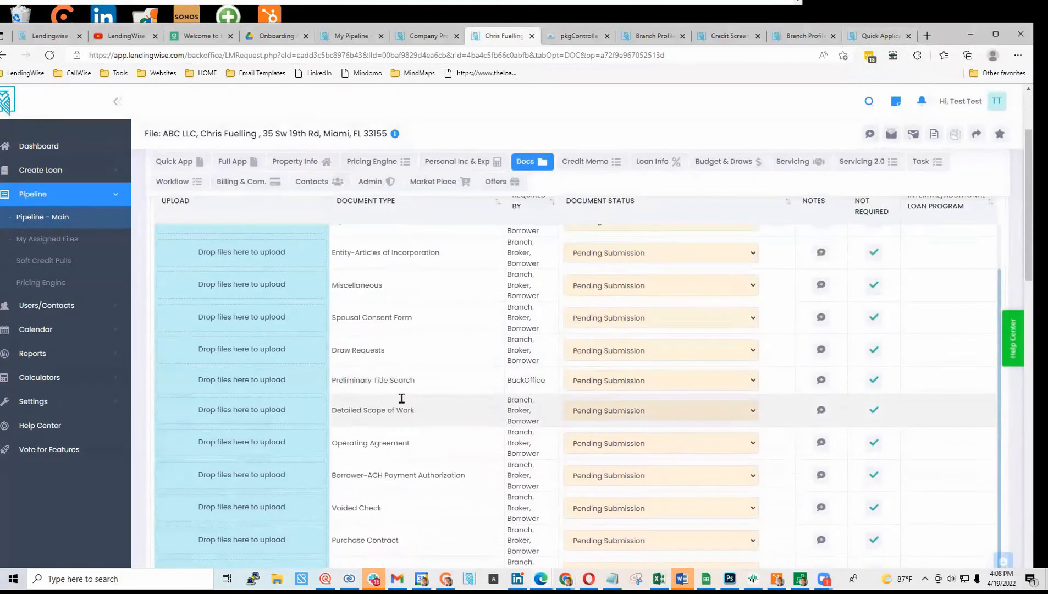
scroll(390, 358, "down", 2)
scroll(391, 357, "up", 2)
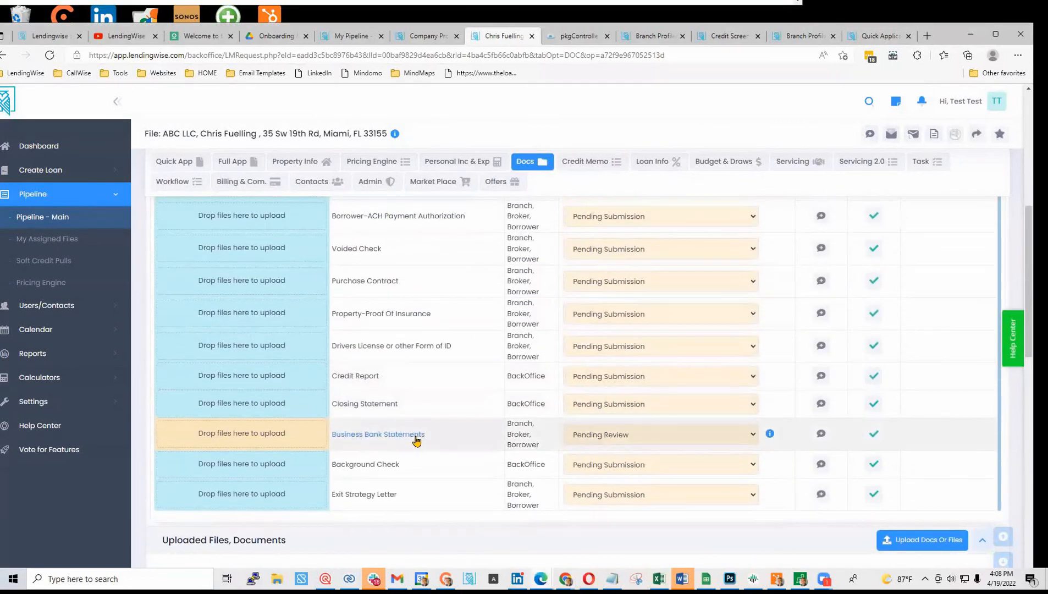
left_click(387, 435)
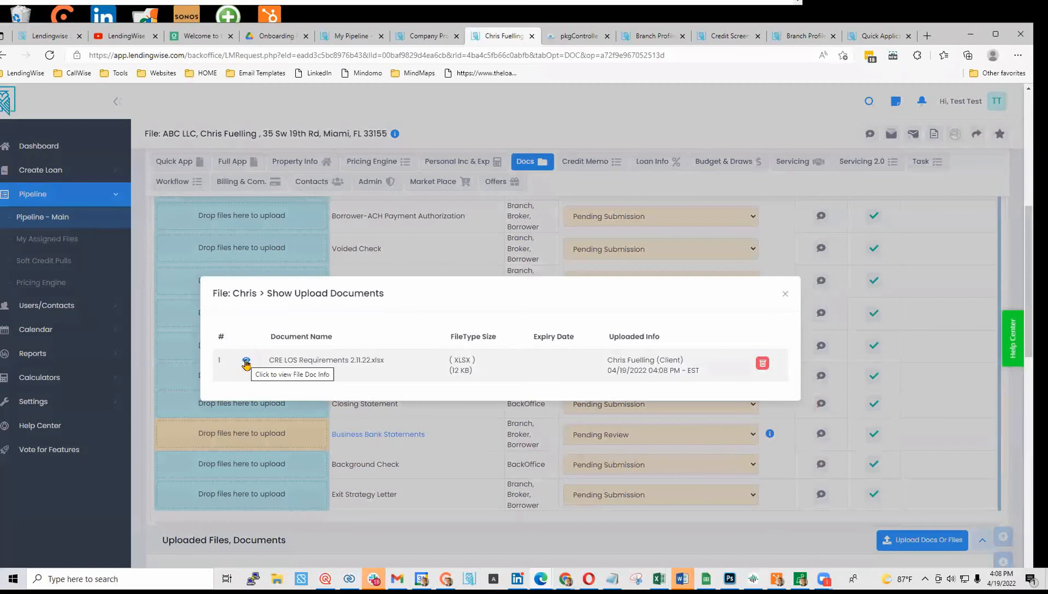
left_click(785, 293)
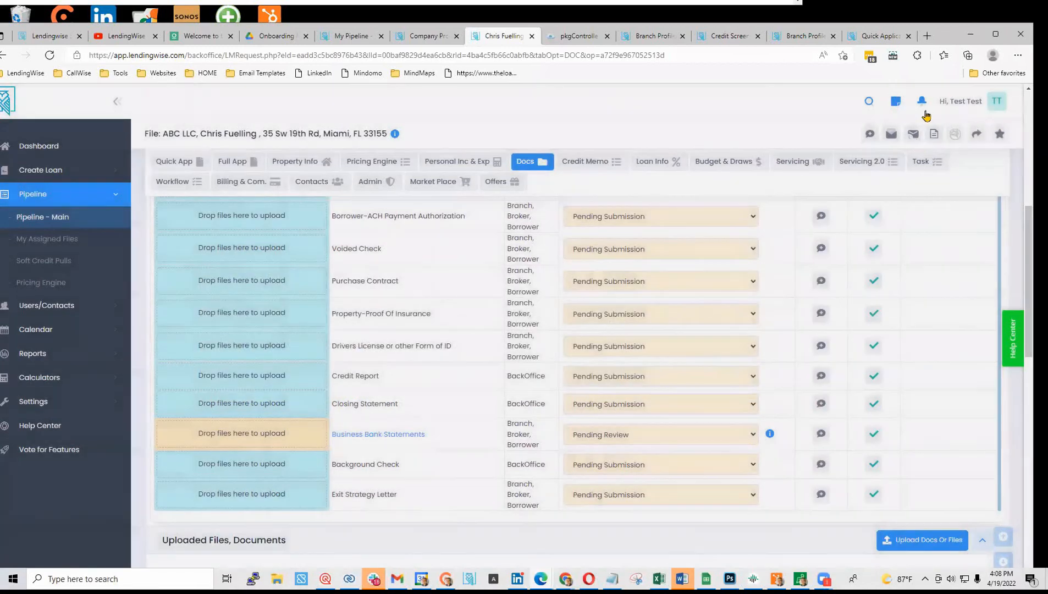
left_click(922, 102)
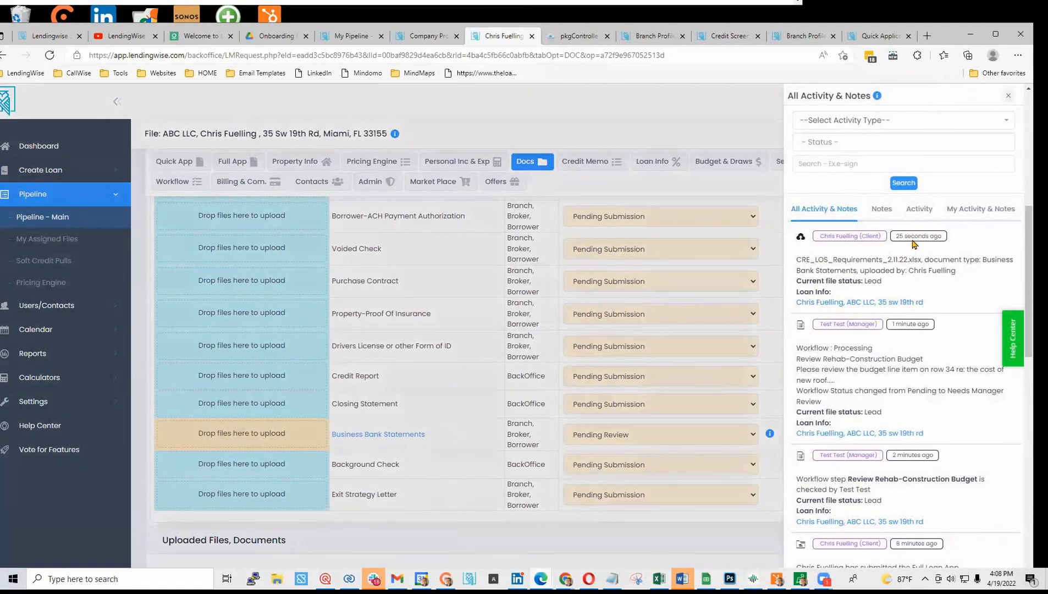
left_click(1008, 96)
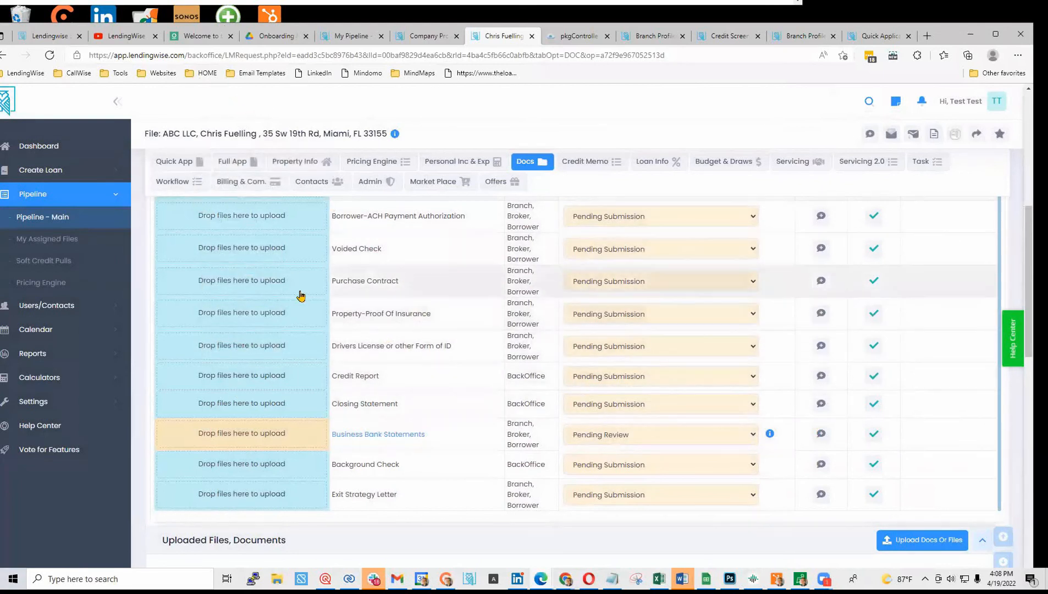
- Collapse the main navigation sidebar and scroll through the Docs table's required documents
left_click(117, 103)
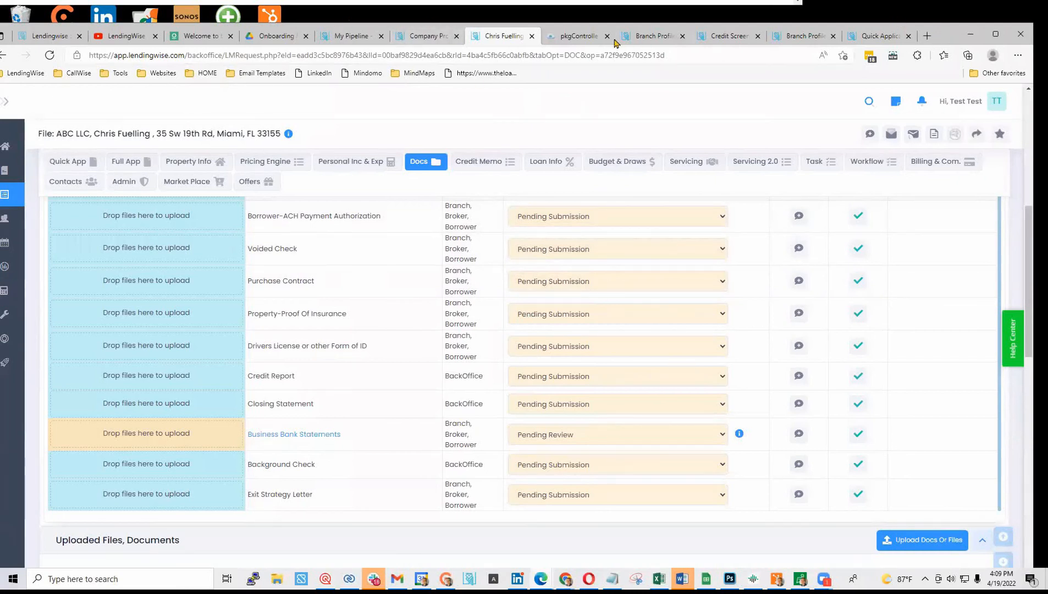
scroll(706, 262, "up", 10)
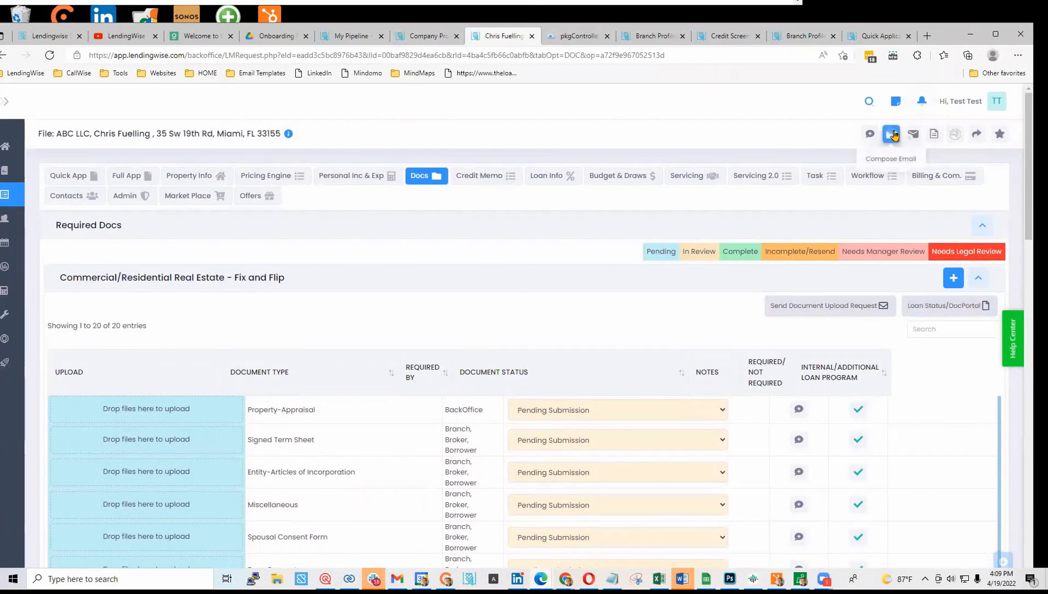
scroll(427, 367, "down", 3)
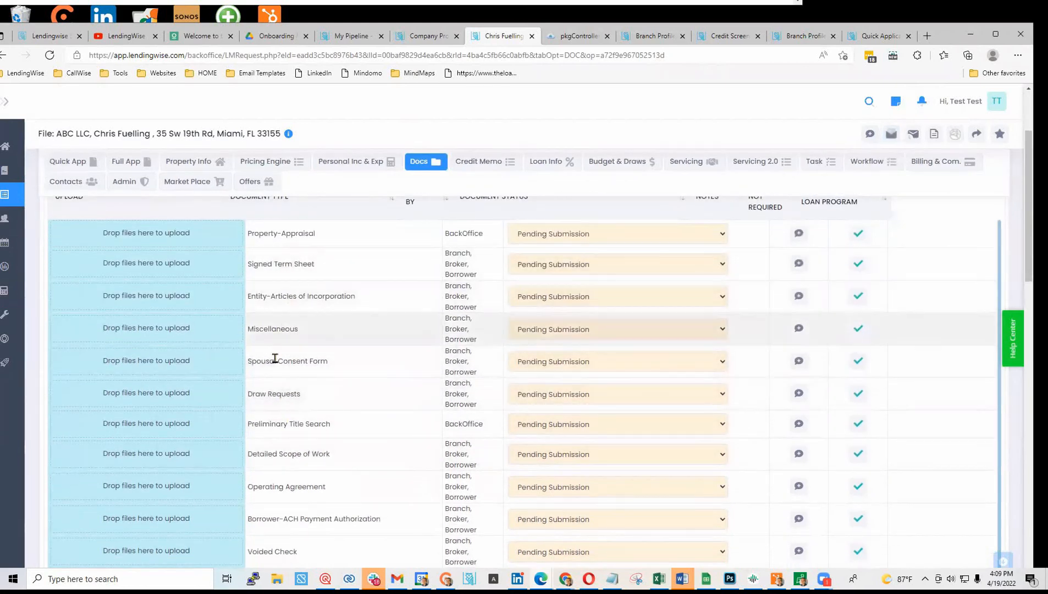
- Set Spousal Consent Form to Incomplete - See Notes, Draw Requests Complete, Detailed Scope of Work Needs Manager Review
left_click(600, 367)
left_click(586, 425)
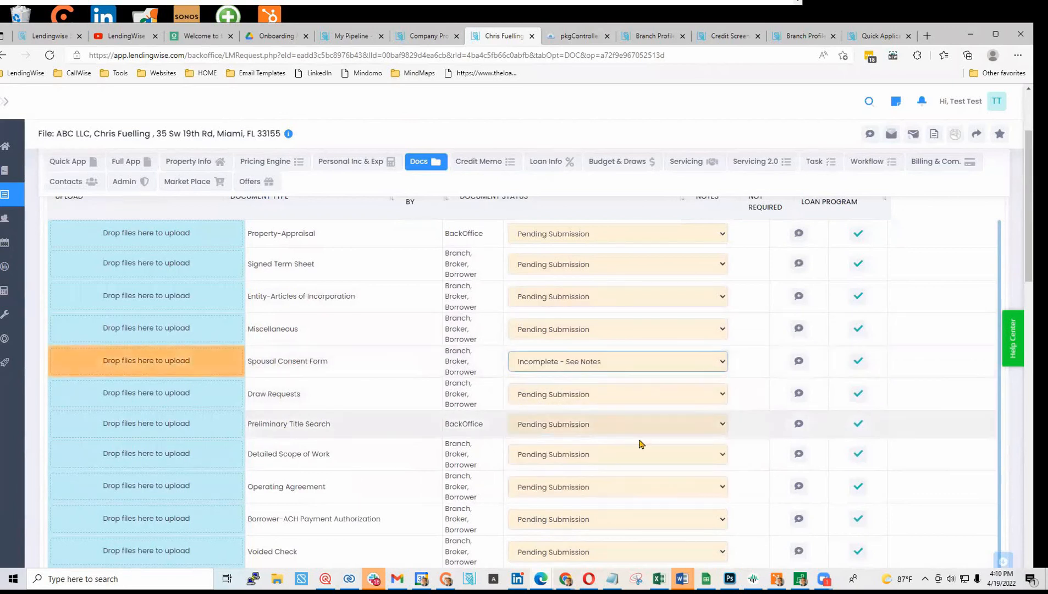
left_click(555, 395)
left_click(578, 447)
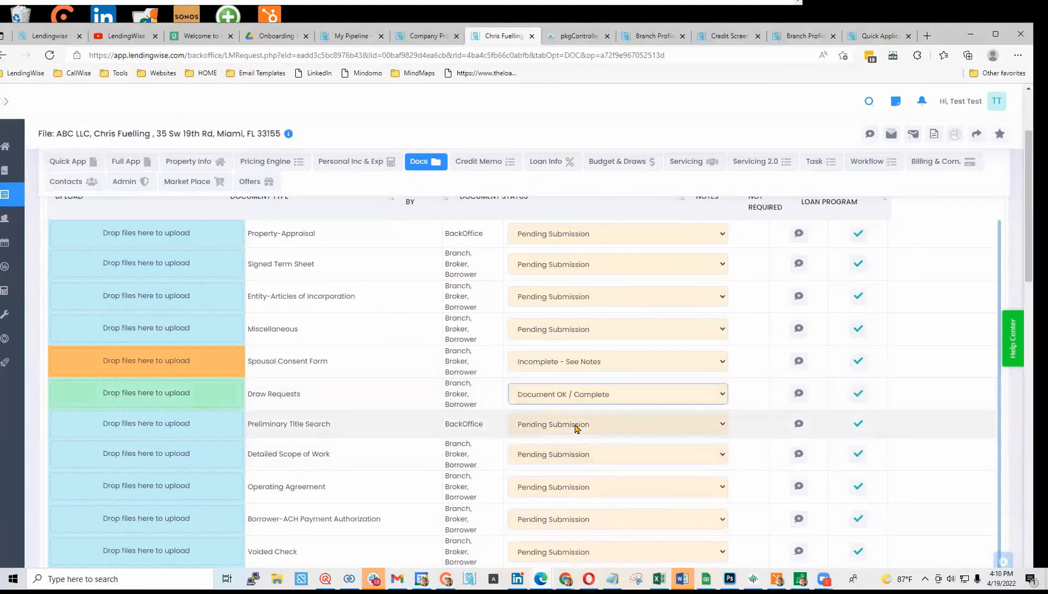
left_click(584, 454)
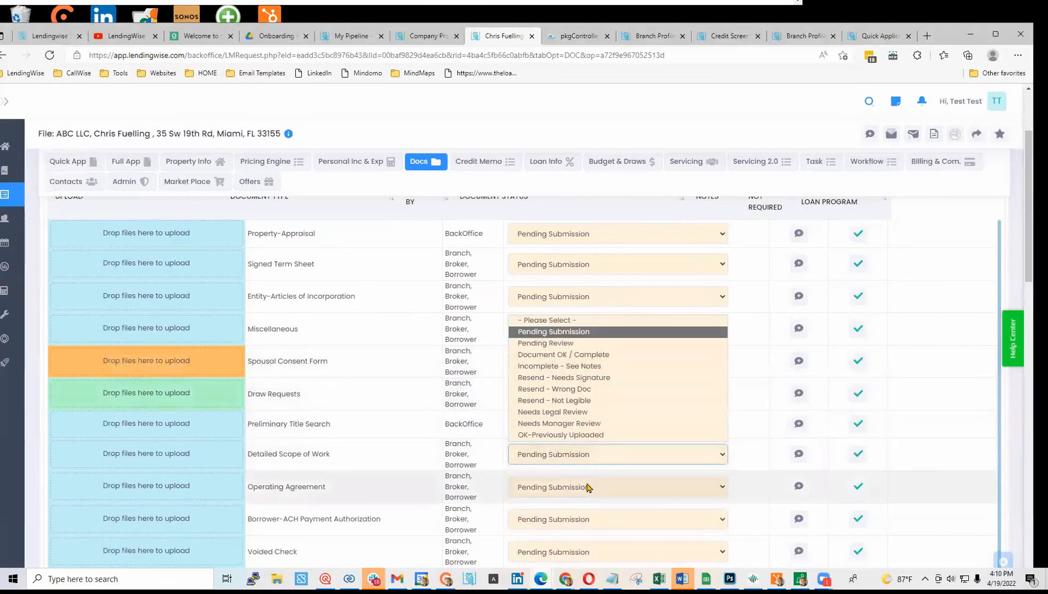
left_click(573, 423)
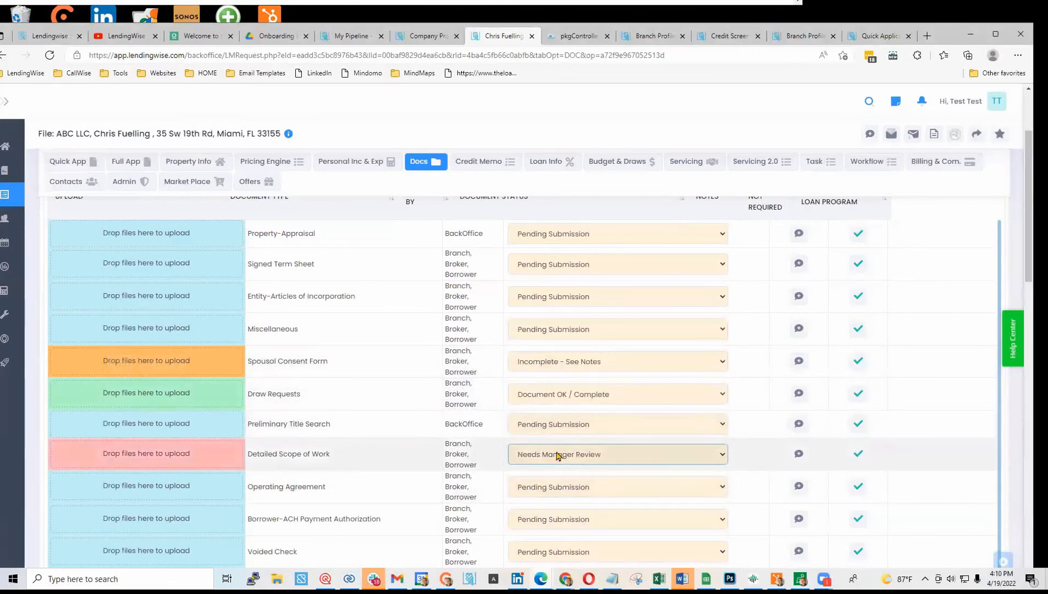
- Save the note 'hk sjegf ieg hikeurgh' on Detailed Scope of Work
left_click(799, 453)
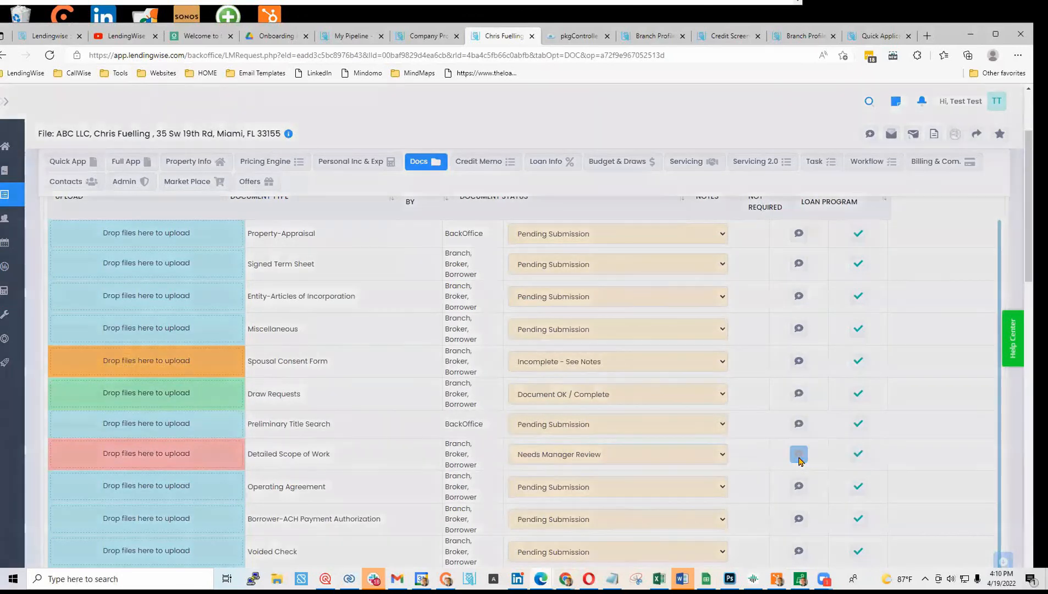
left_click(476, 335)
type("hk sjegf ieg hikeurgh")
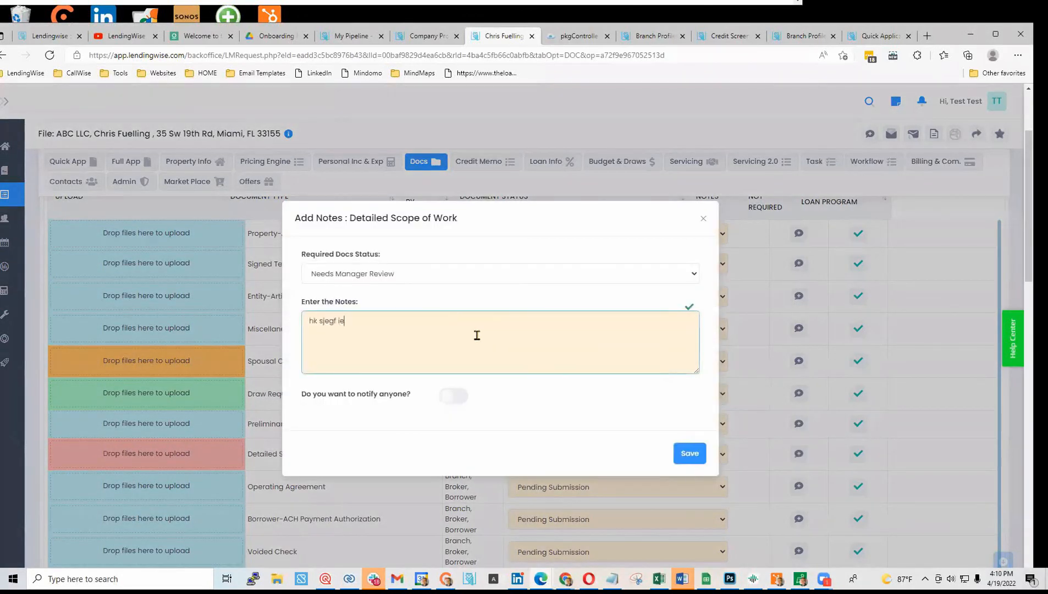
left_click(689, 453)
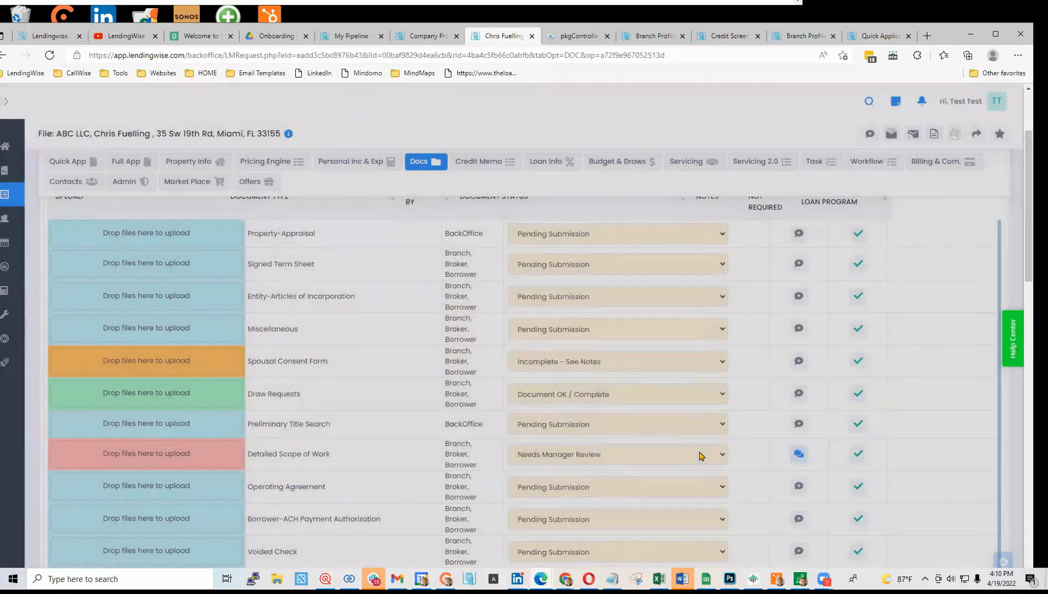
- Start a new email for the loan file addressed to the borrower with the branch in Cc
left_click(891, 134)
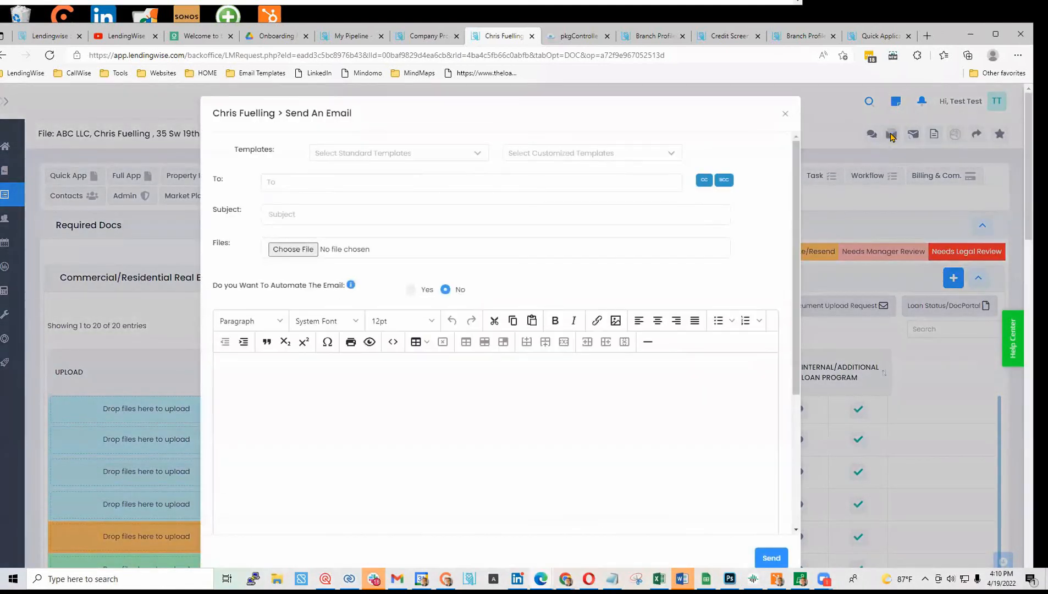
left_click(416, 182)
left_click(323, 219)
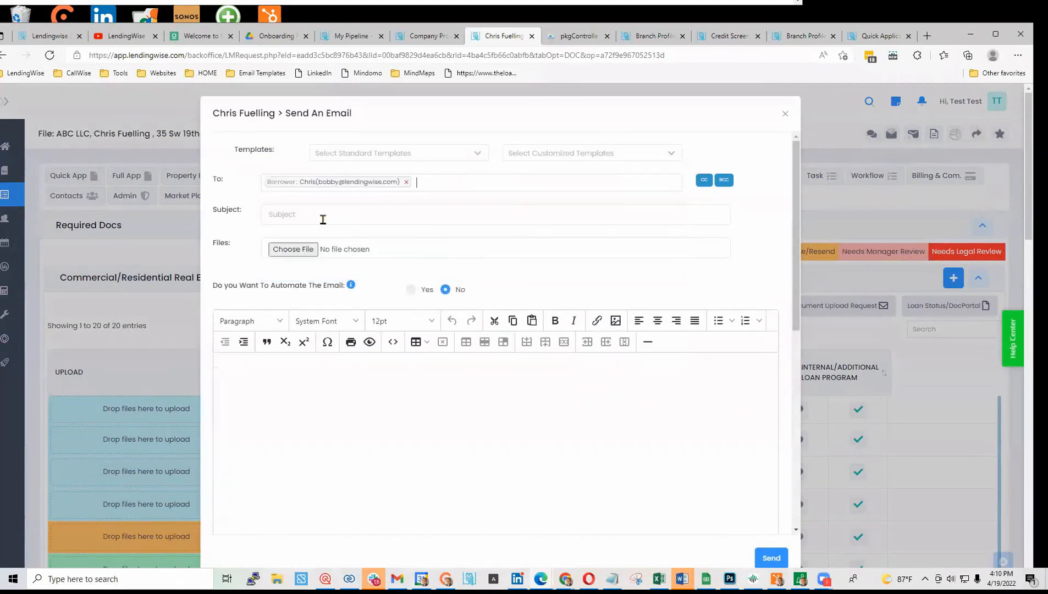
left_click(697, 180)
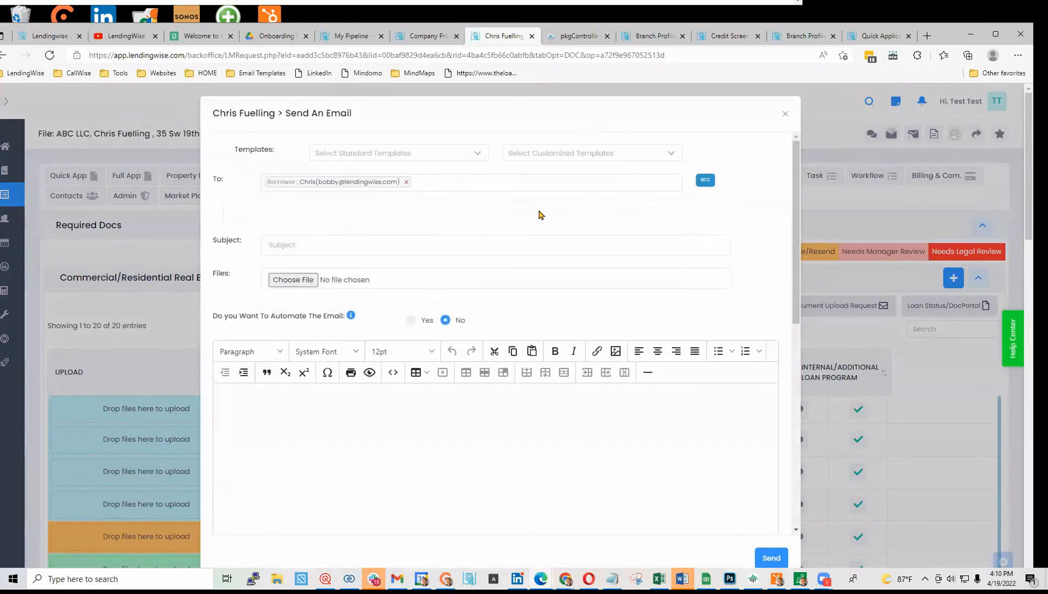
left_click(301, 211)
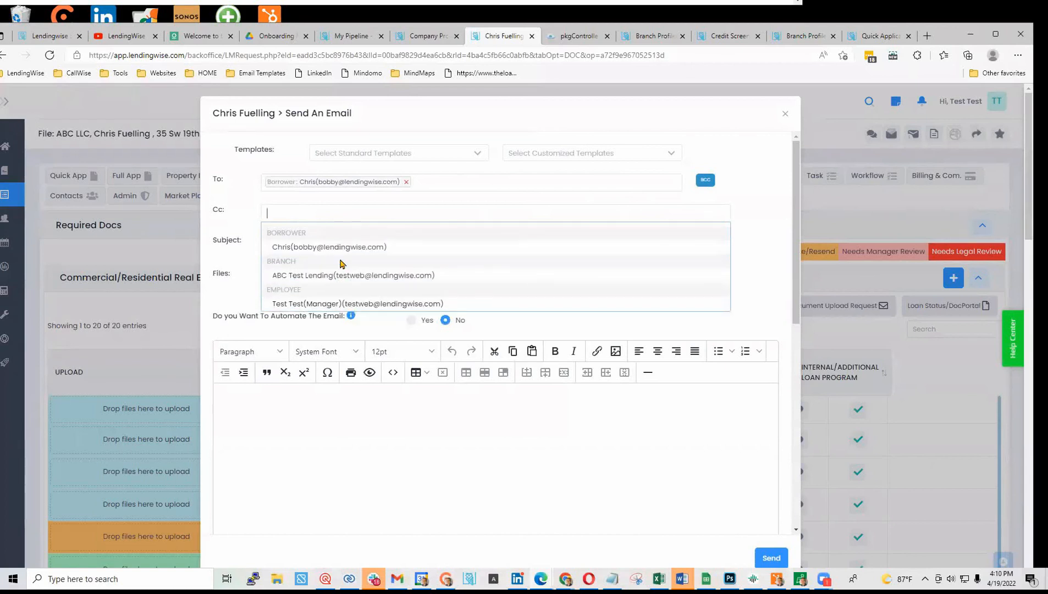
left_click(310, 277)
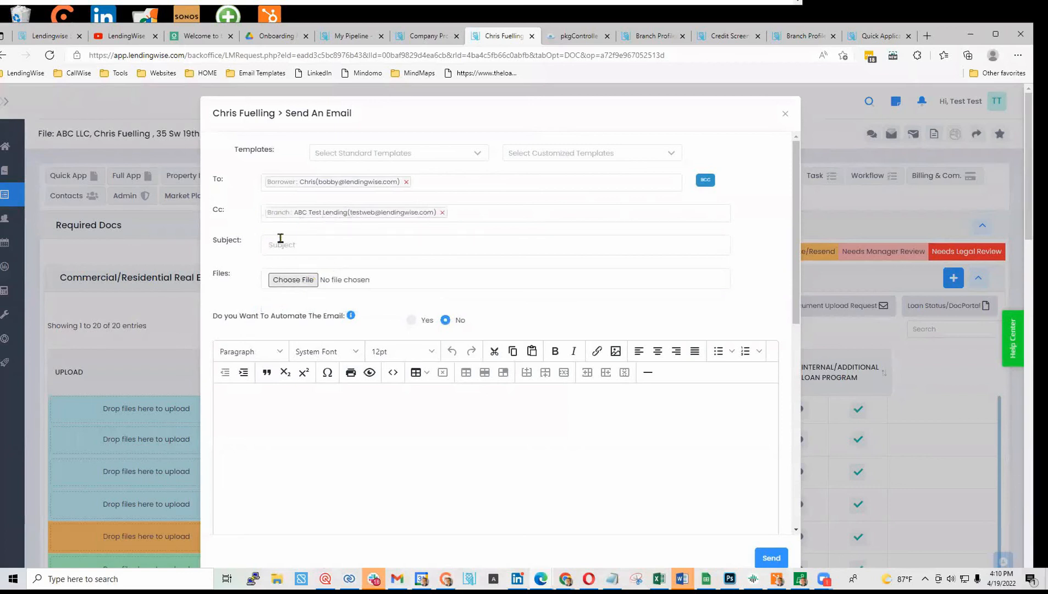
- Fill the email from the Loan Status -Required Docs standard template and review its status table
left_click(412, 153)
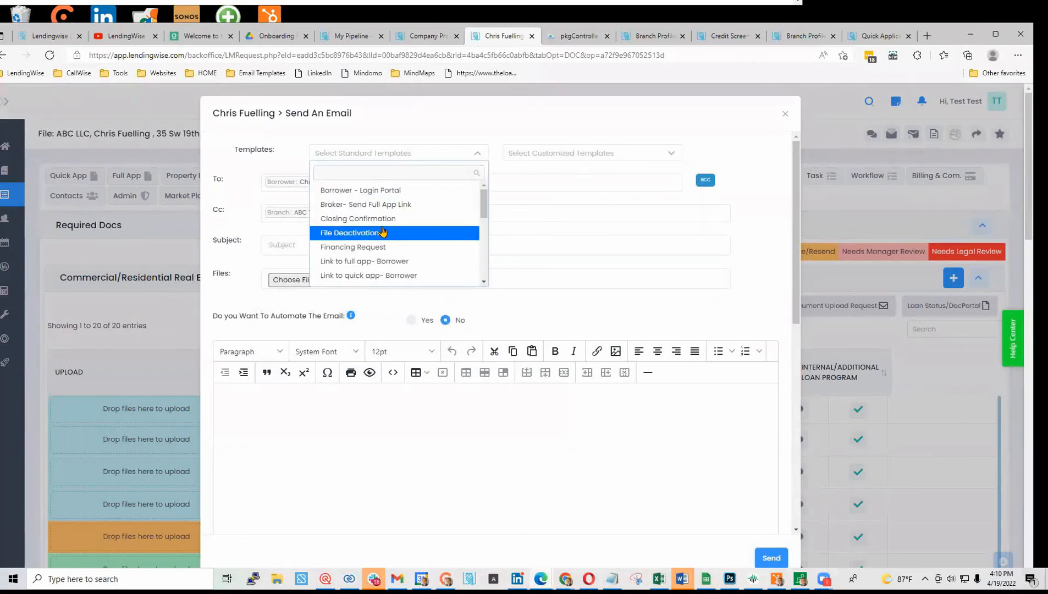
scroll(365, 268, "down", 2)
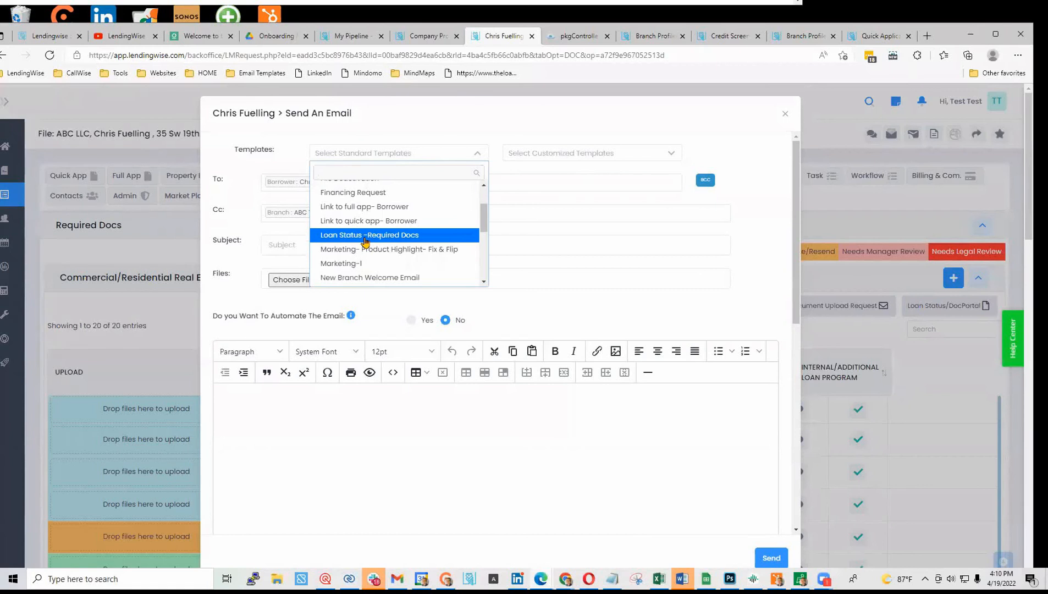
left_click(365, 240)
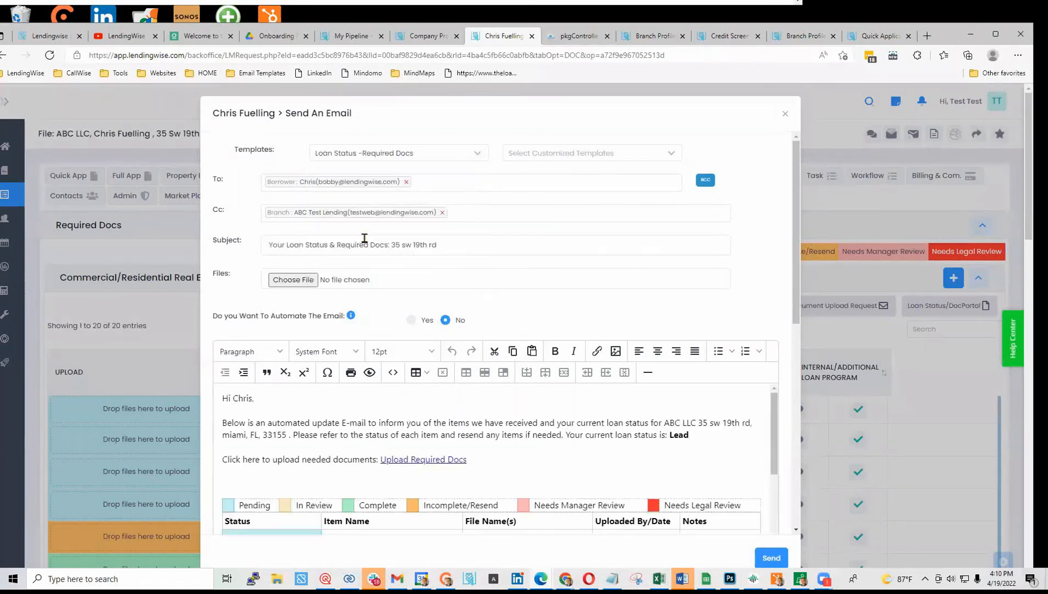
scroll(269, 461, "down", 3)
scroll(269, 461, "down", 2)
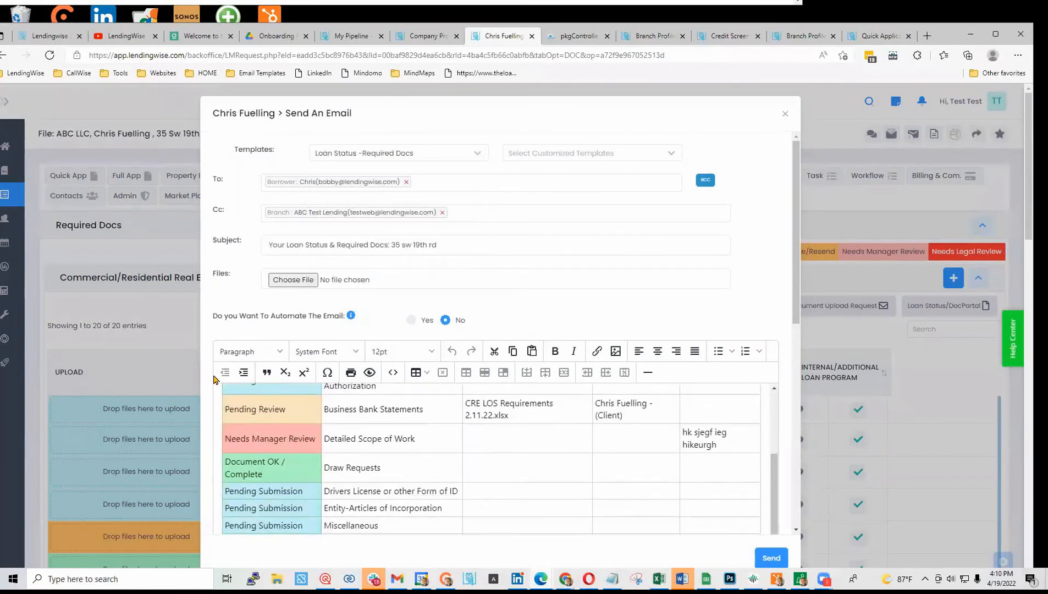
scroll(217, 363, "down", 4)
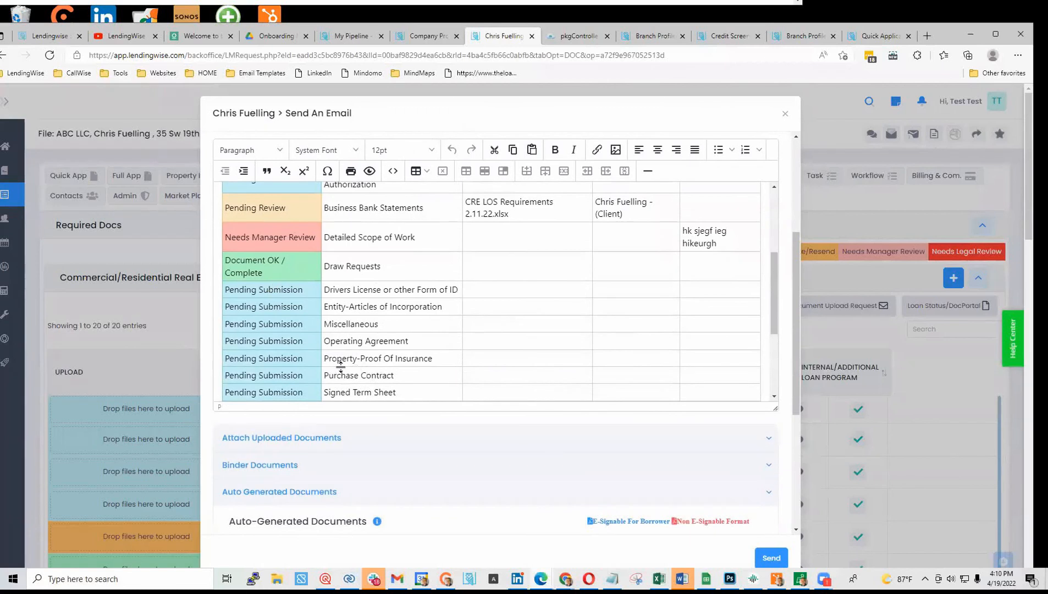
scroll(334, 367, "up", 1)
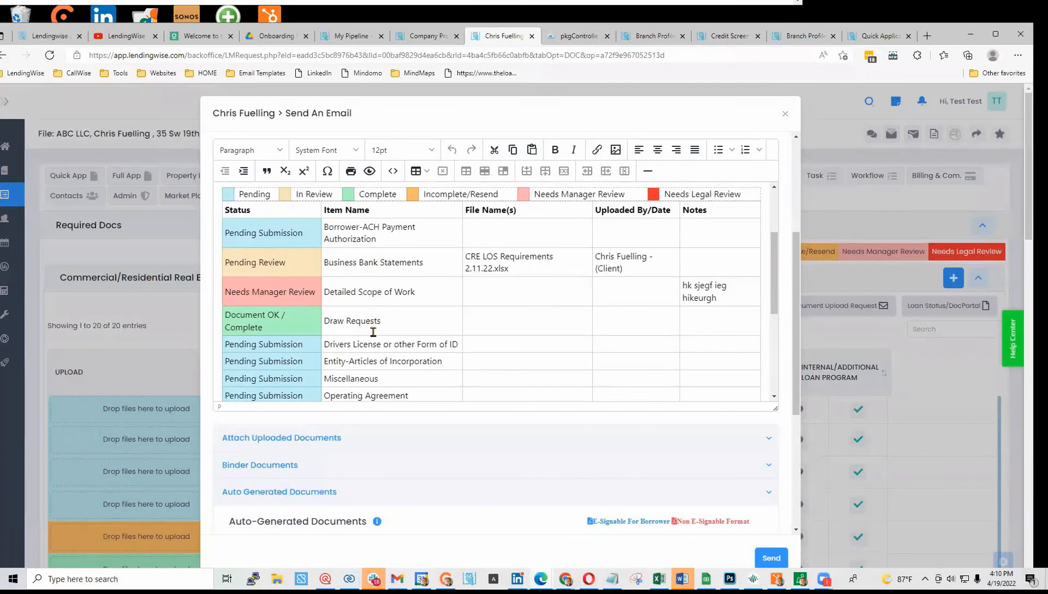
scroll(378, 323, "up", 1)
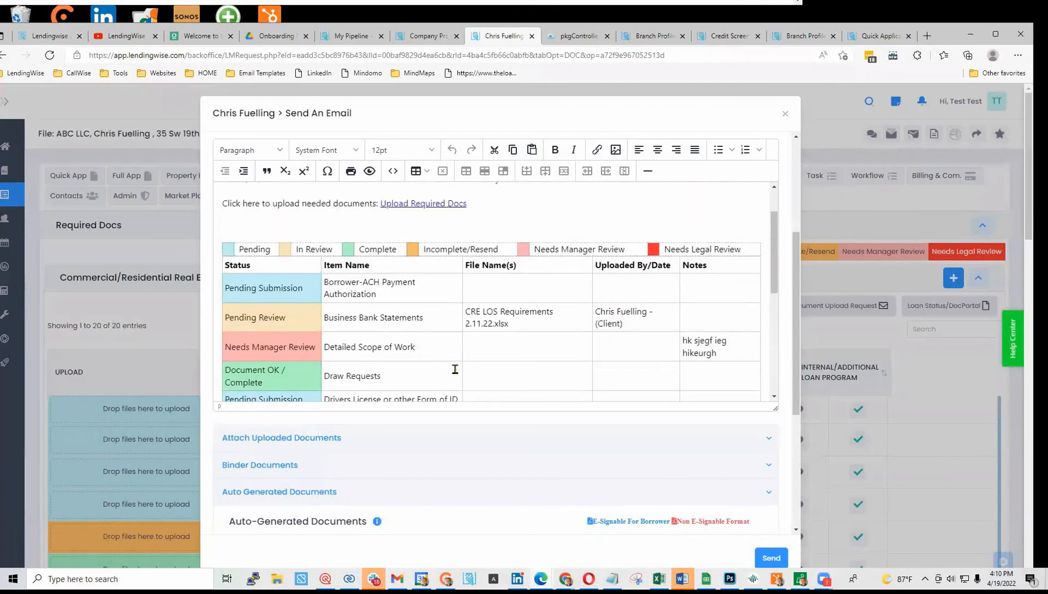
scroll(451, 367, "up", 1)
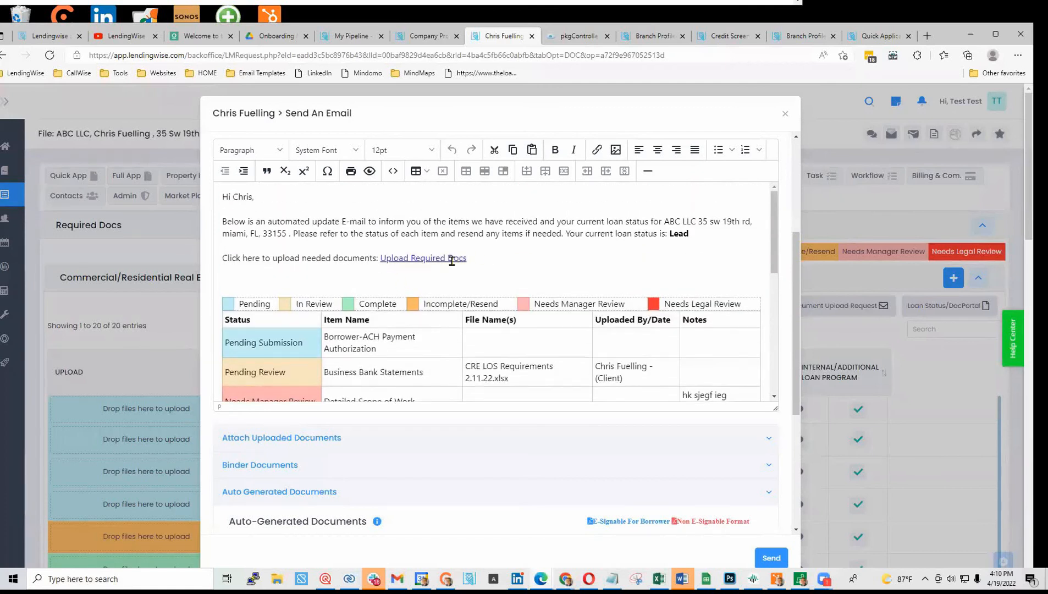
scroll(532, 284, "up", 4)
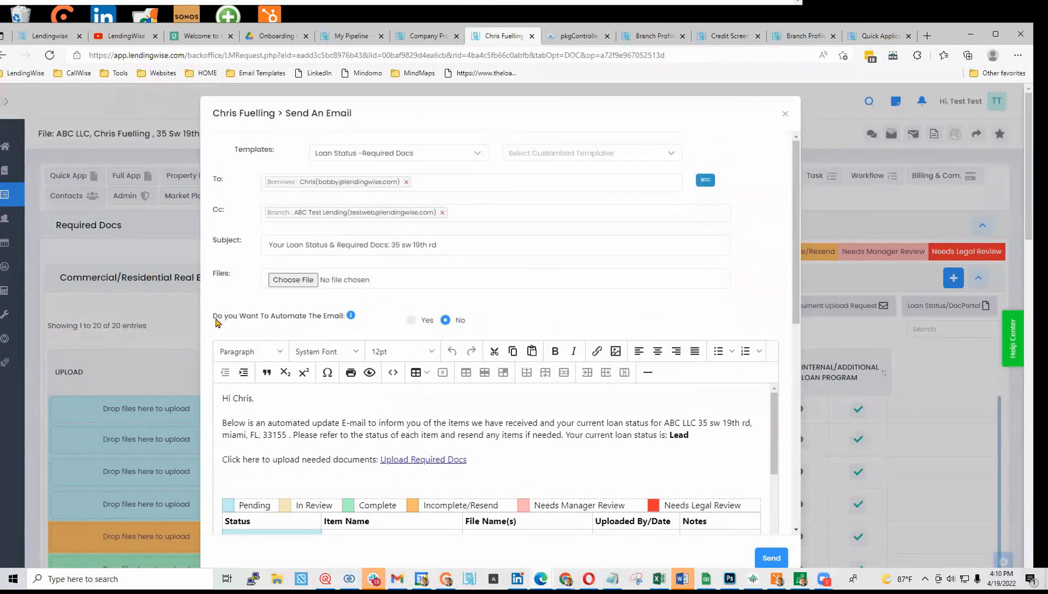
- Set Automate The Email to Yes, sending Every Week Day
left_click_drag(216, 321, 342, 321)
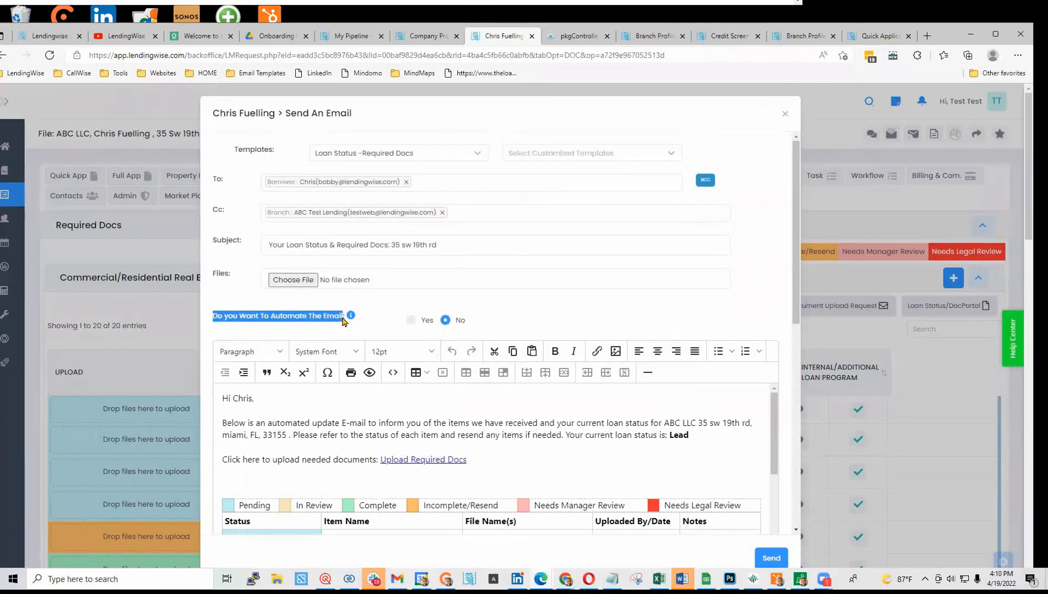
left_click(411, 321)
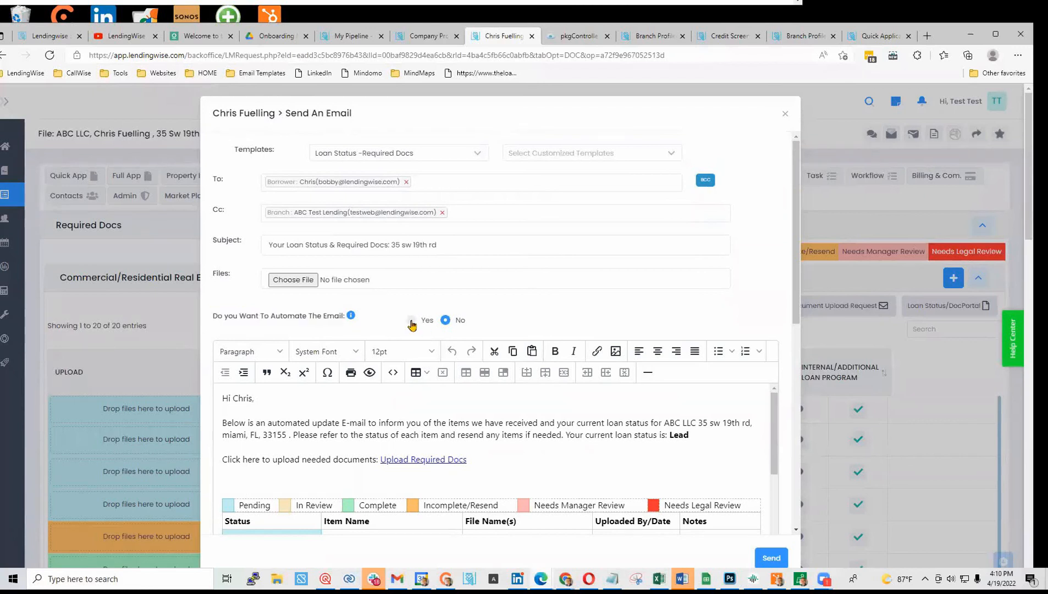
left_click(411, 321)
scroll(341, 451, "down", 2)
left_click(411, 349)
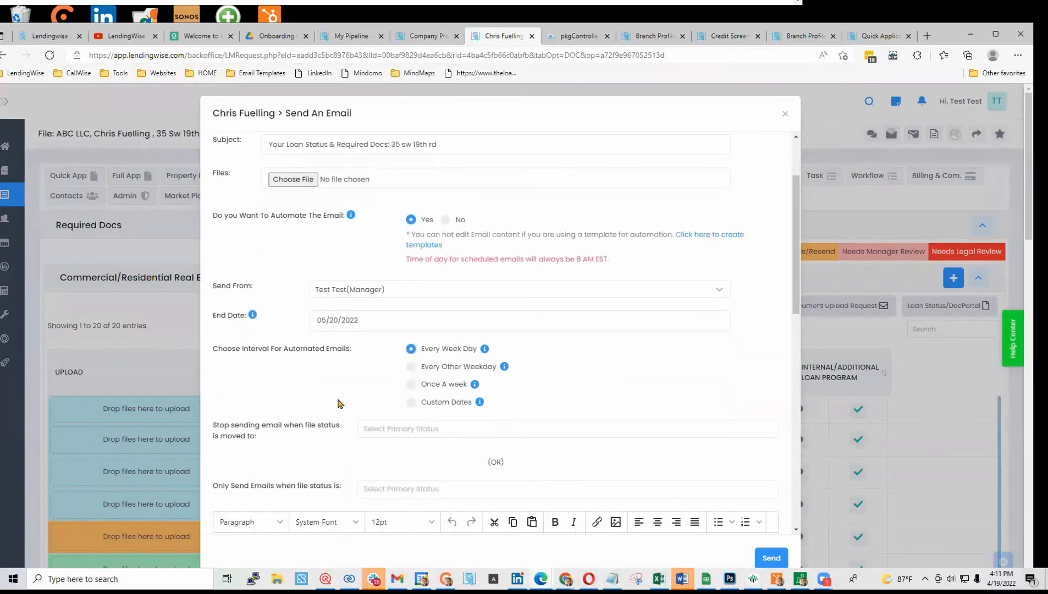
- Limit automatic sending to file statuses Processing and Underwriting
scroll(338, 404, "down", 2)
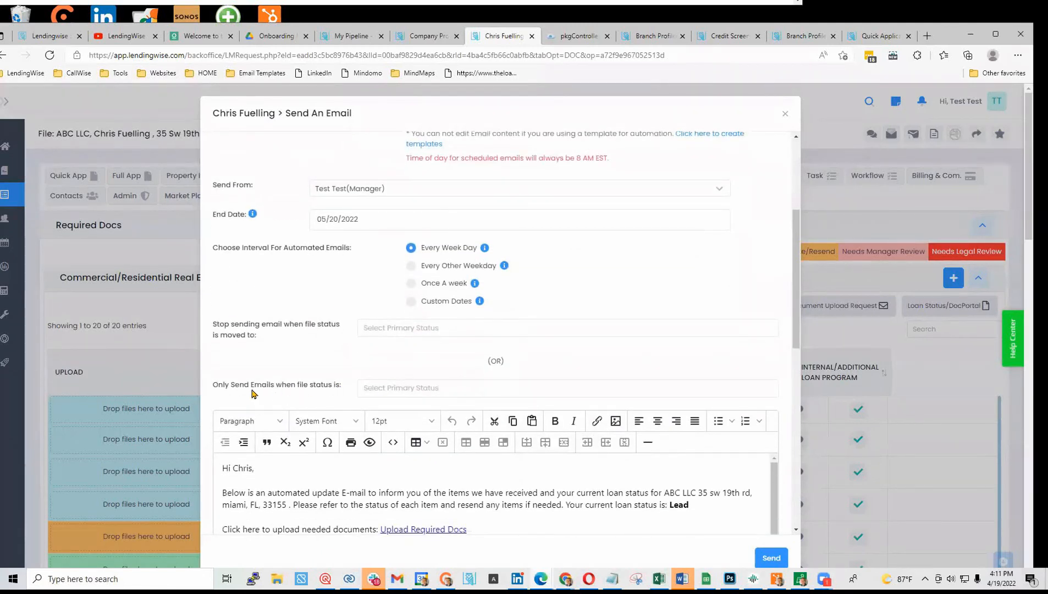
left_click(392, 387)
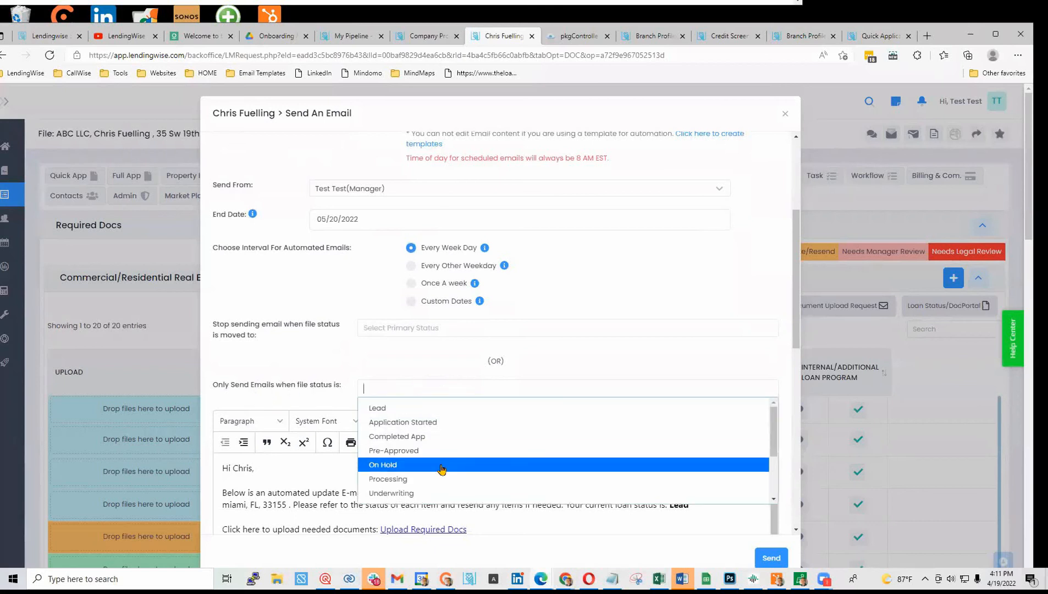
left_click(438, 481)
left_click(458, 389)
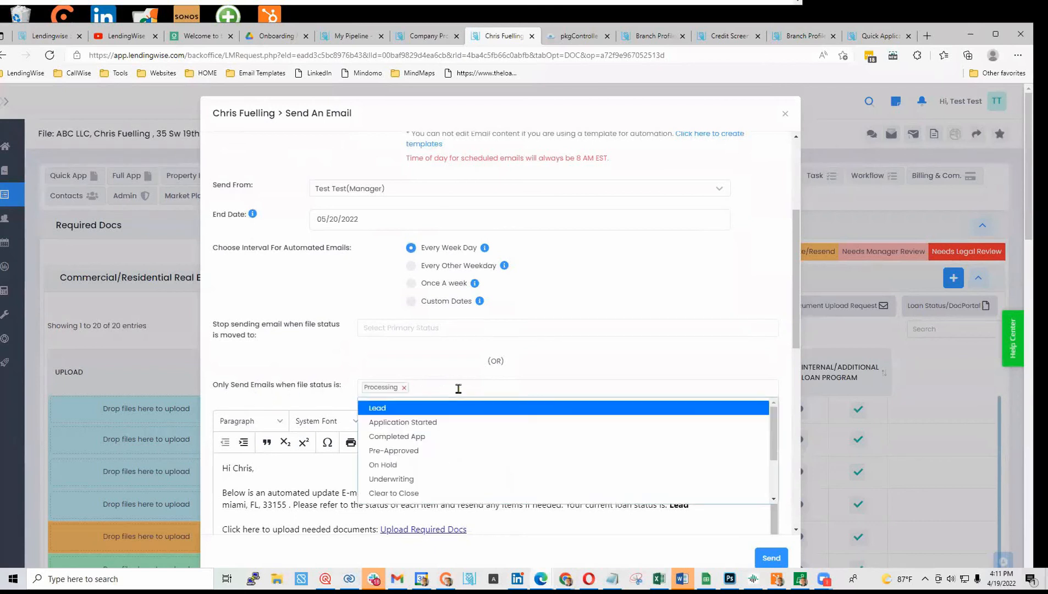
left_click(434, 479)
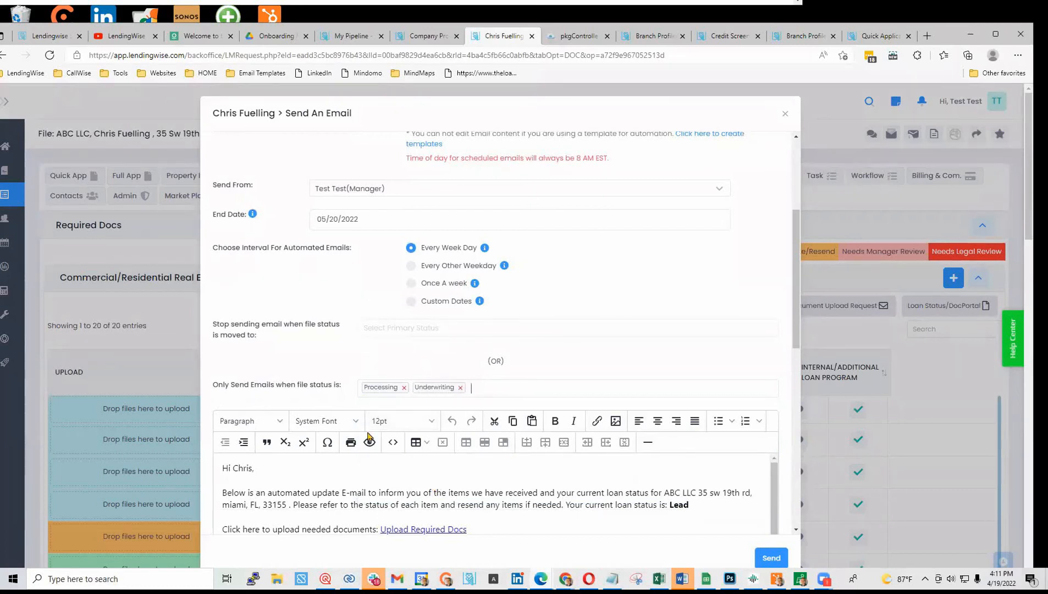
scroll(255, 500, "down", 1)
scroll(374, 495, "up", 1)
scroll(380, 484, "up", 1)
scroll(211, 279, "down", 2)
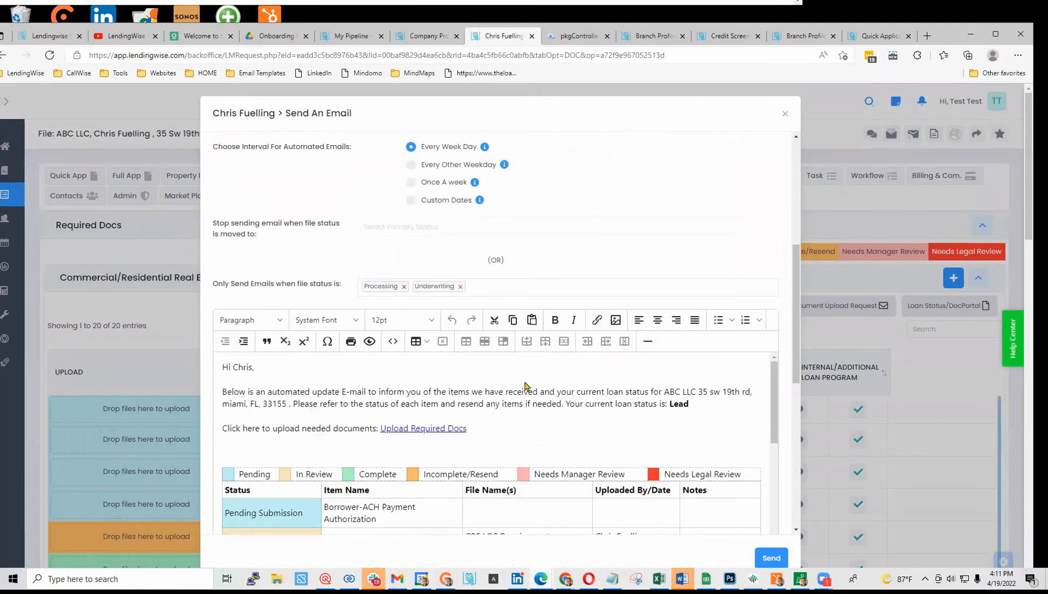
scroll(533, 387, "up", 6)
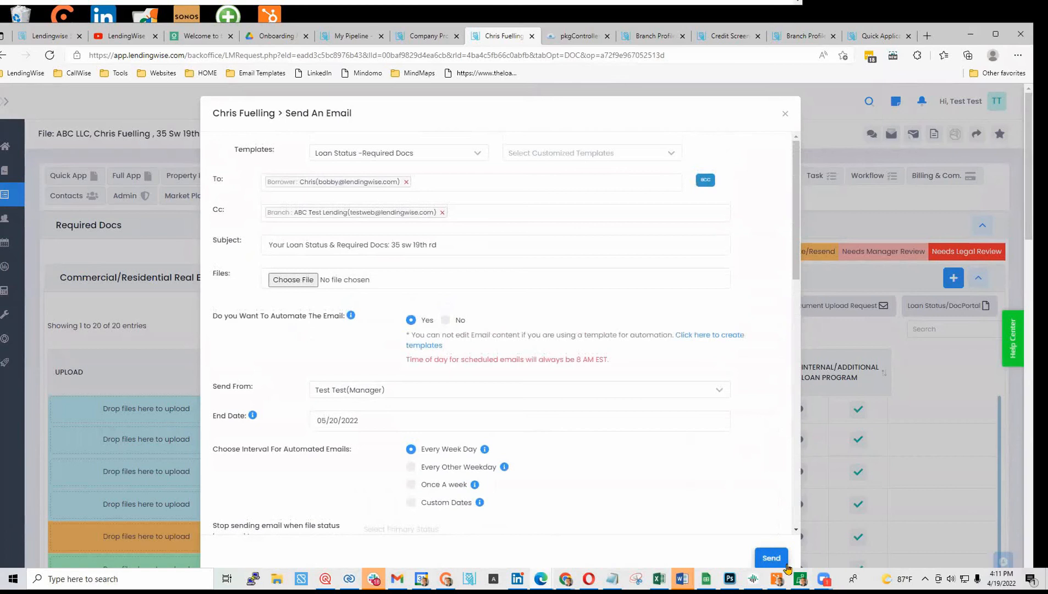
- Send the automated email, then add required document 'LOE- re: bankrupt' with a description
left_click(768, 559)
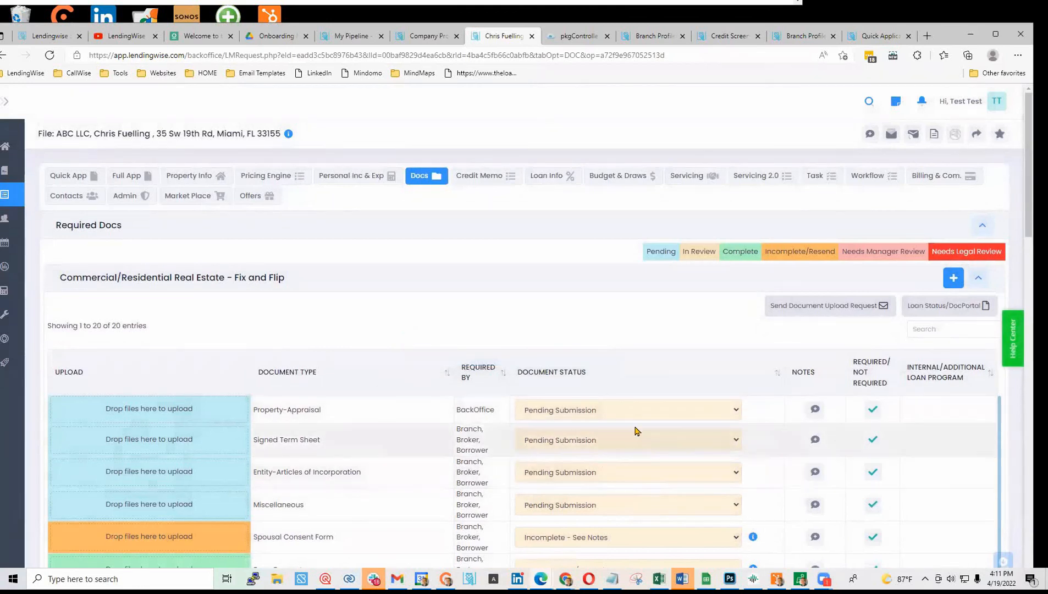
scroll(580, 502, "down", 1)
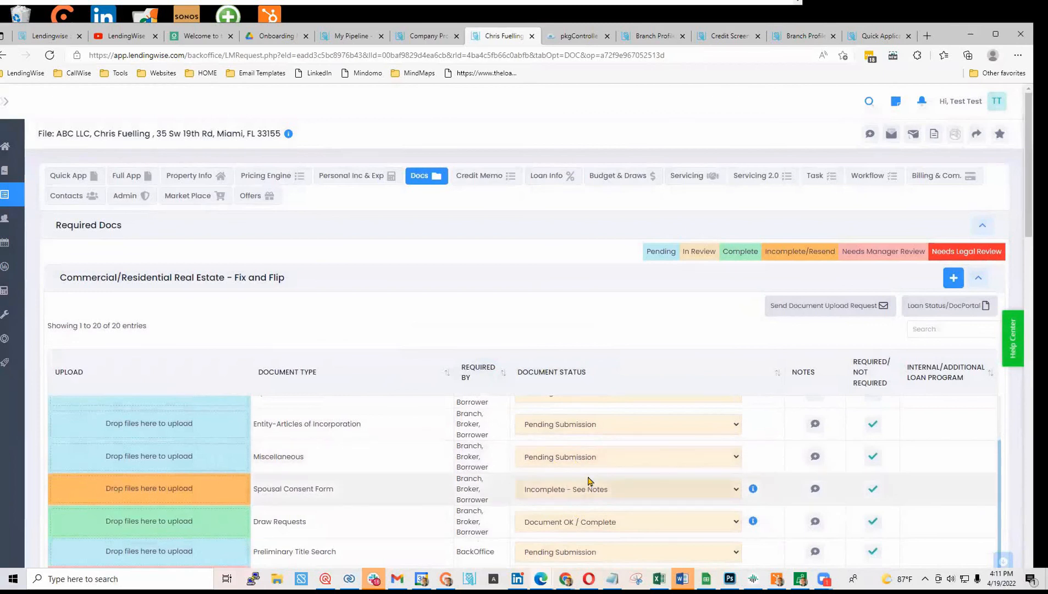
left_click(953, 277)
left_click(293, 201)
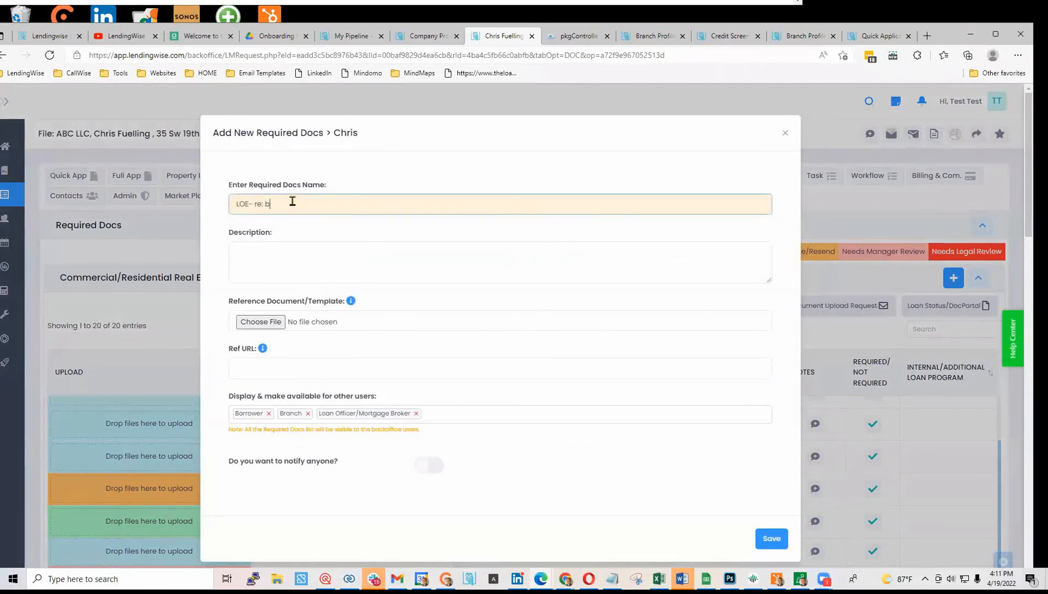
type("LOE- re: bankrupt")
left_click(267, 268)
type("uiwygf isgf sighdf sikghv shv dkshv dskvbh")
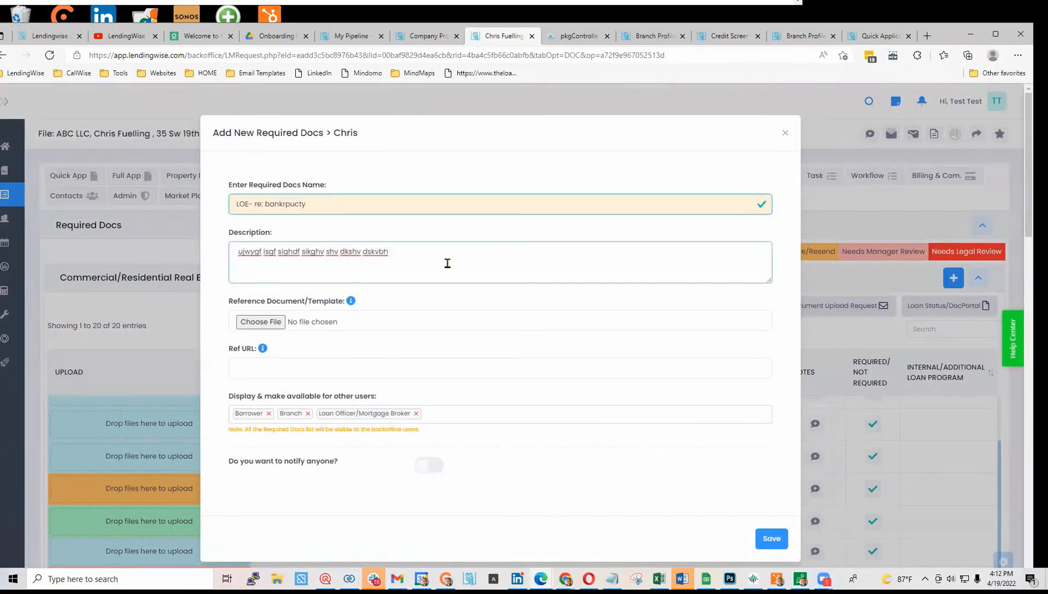
- Enable borrower notification for the new document, save it, and dismiss the confirmation
scroll(443, 263, "down", 3)
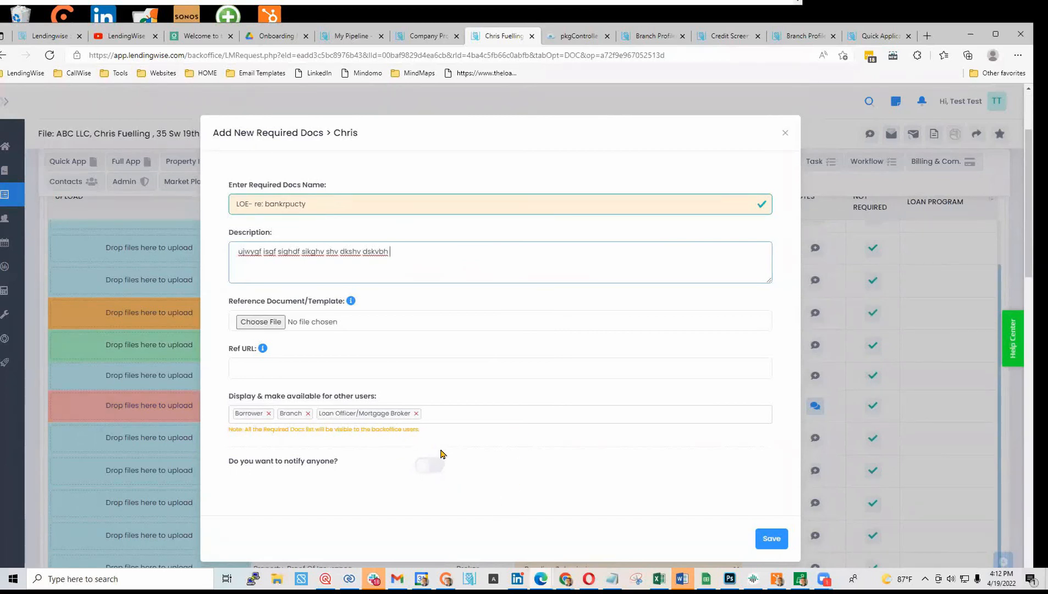
scroll(556, 483, "down", 3)
left_click(434, 471)
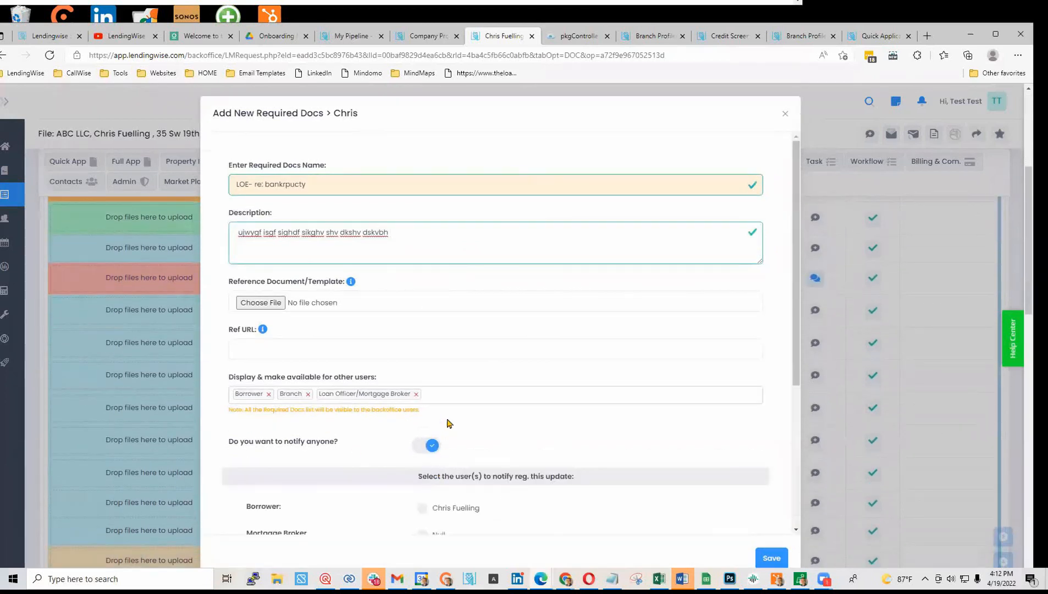
scroll(447, 423, "down", 2)
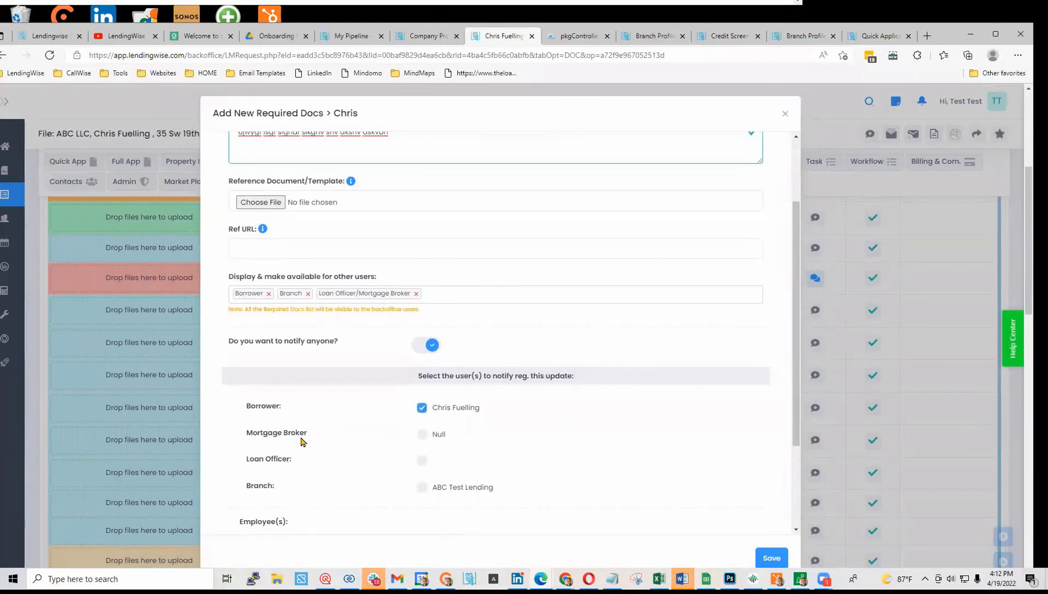
scroll(434, 398, "down", 3)
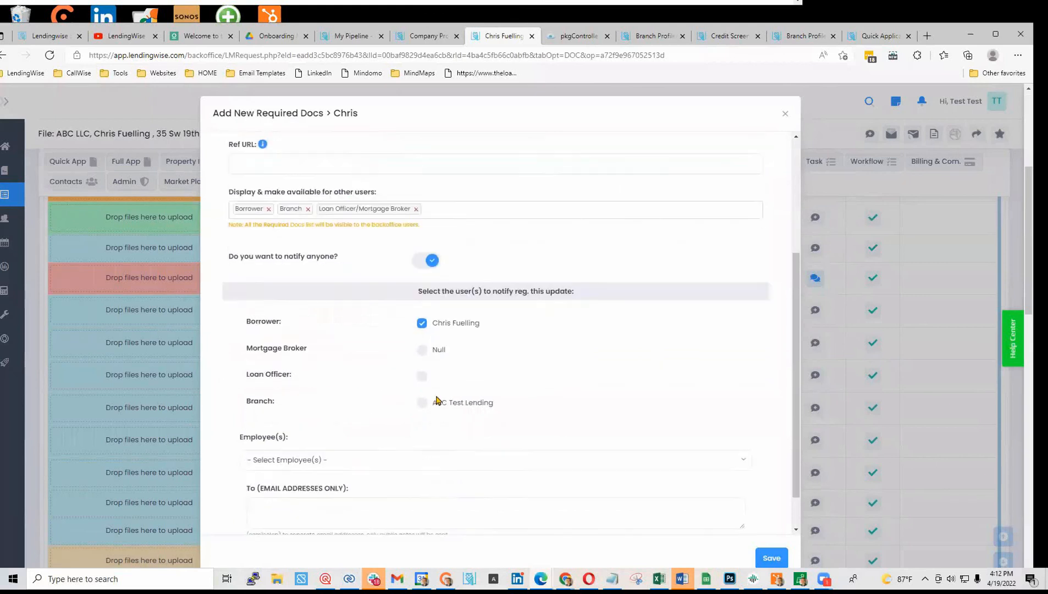
left_click(771, 557)
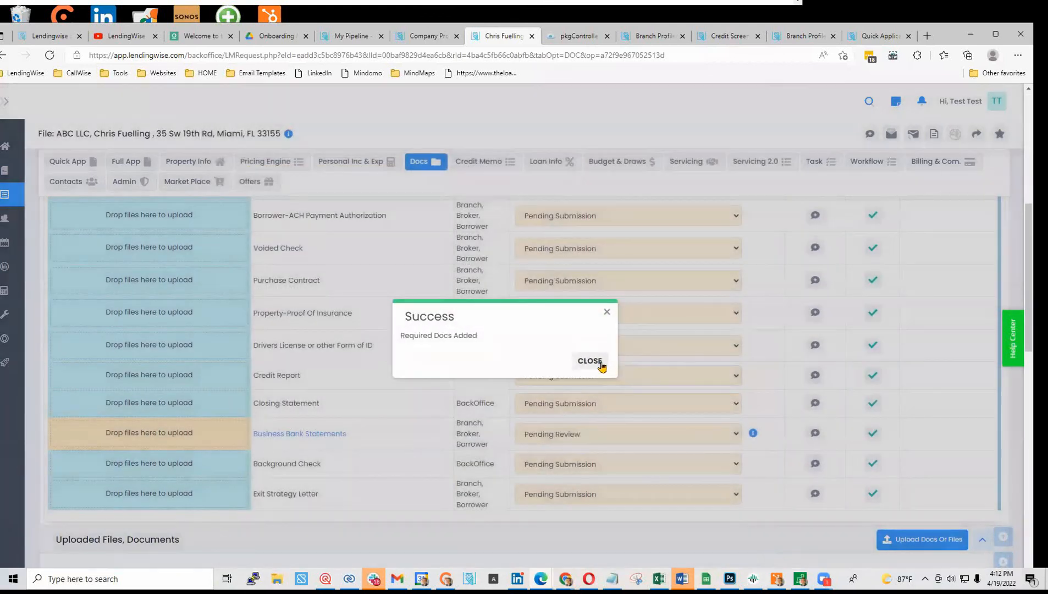
left_click(589, 361)
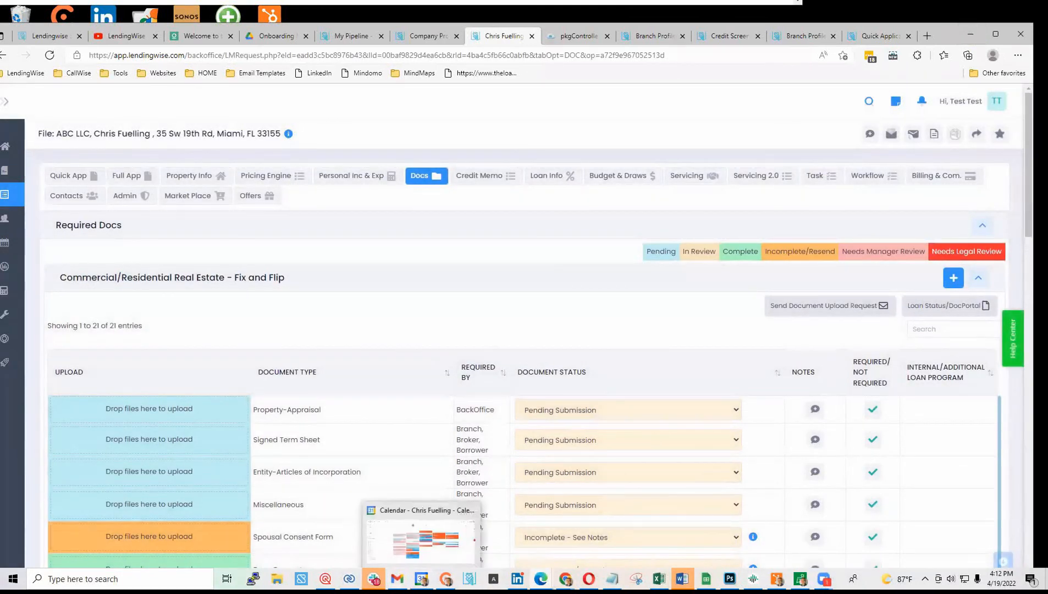
left_click(397, 578)
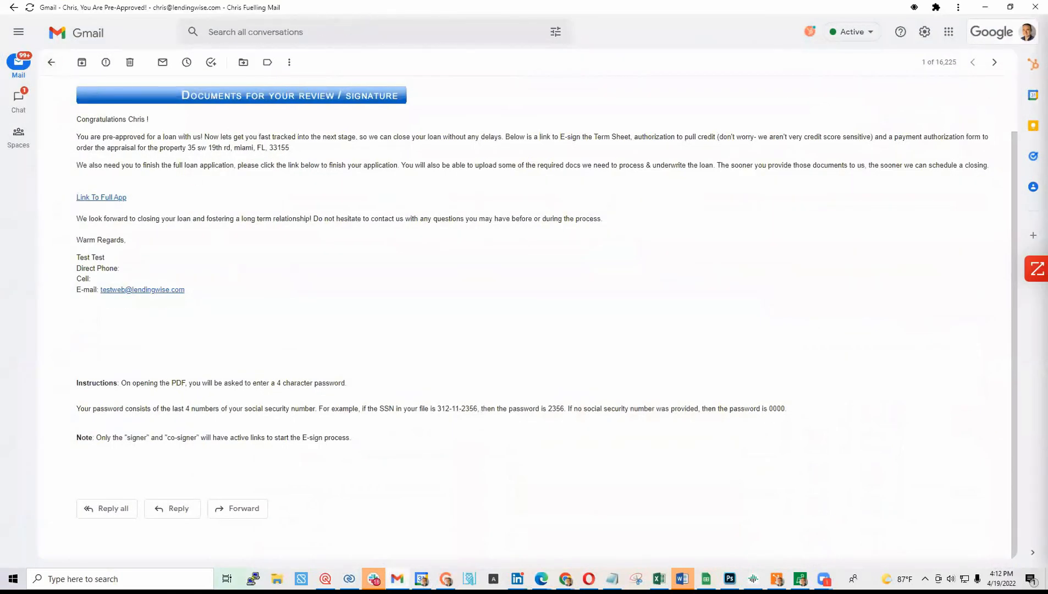
left_click(985, 7)
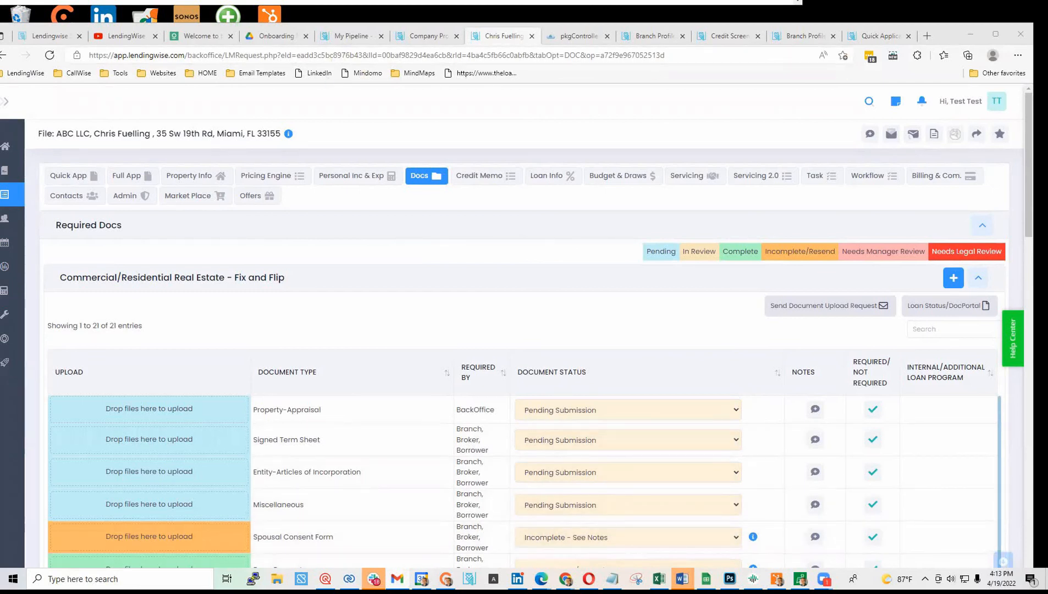
- Minimize the loan file window and restore Chrome, moving to its website templates and Gmail tabs
left_click(969, 34)
mouse_move(565, 578)
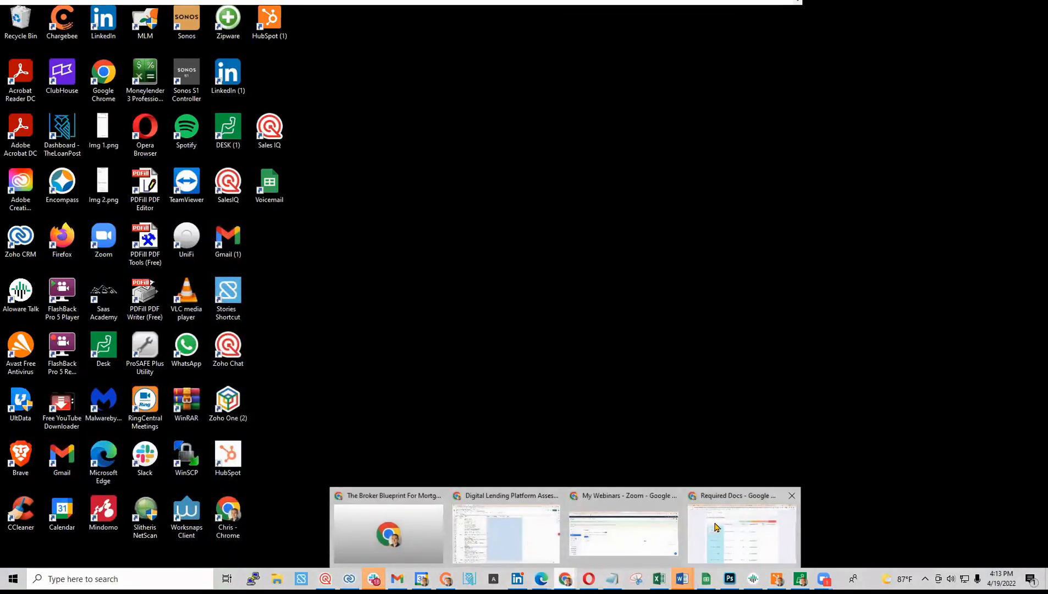
left_click(741, 530)
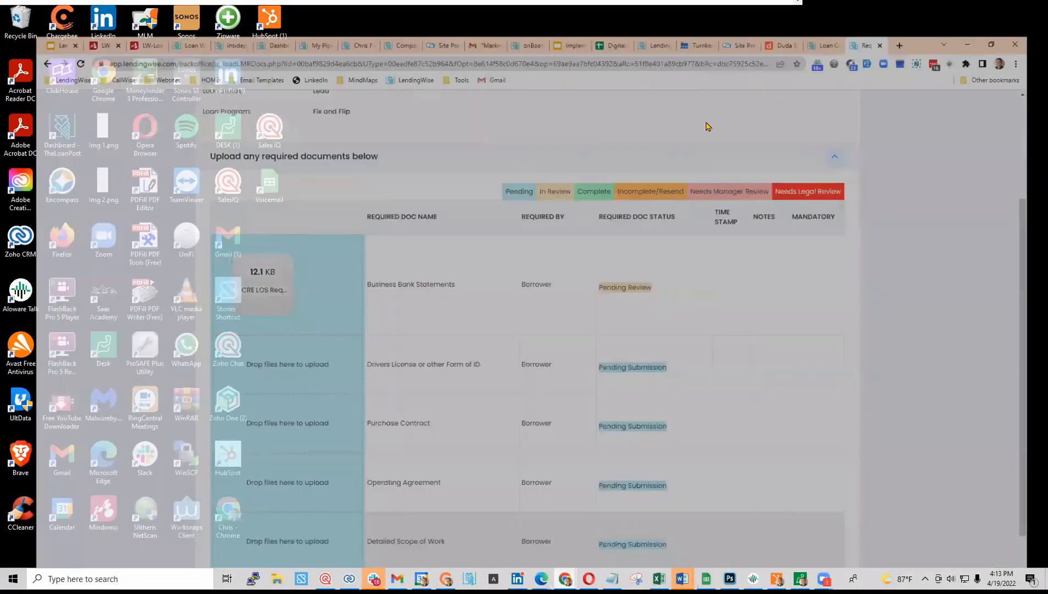
left_click(658, 11)
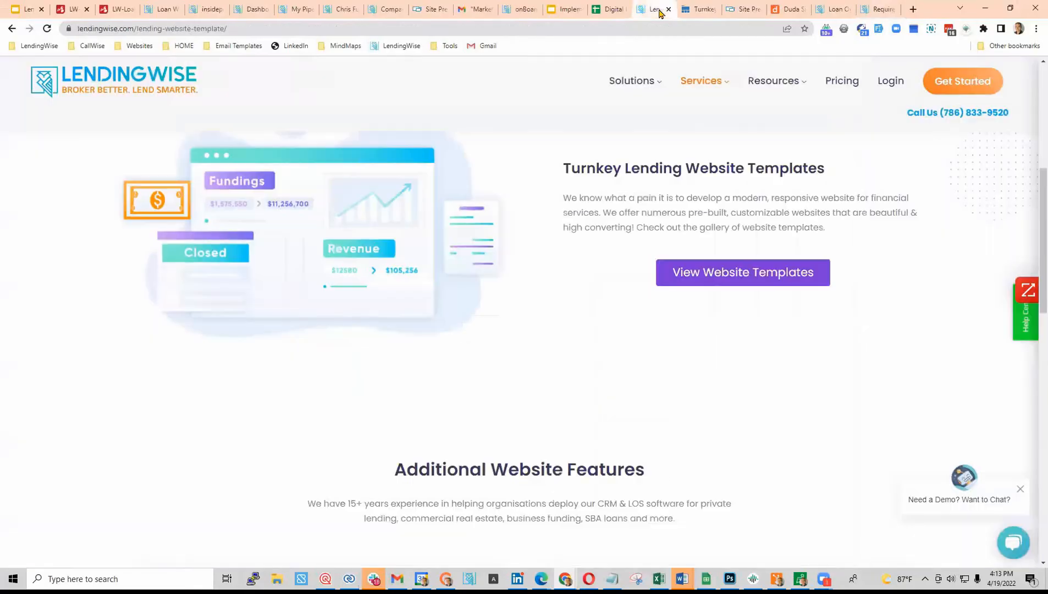
left_click(474, 9)
- Open the 'Items needed for your loan file' email and follow its Upload Required Docs link
left_click(224, 181)
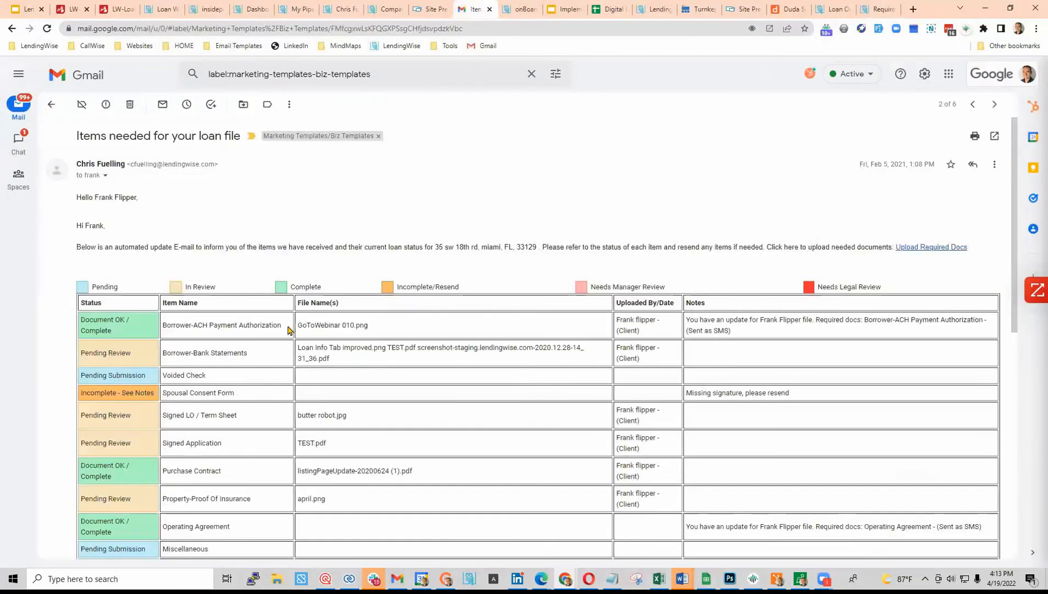
scroll(248, 288, "down", 2)
scroll(232, 283, "down", 2)
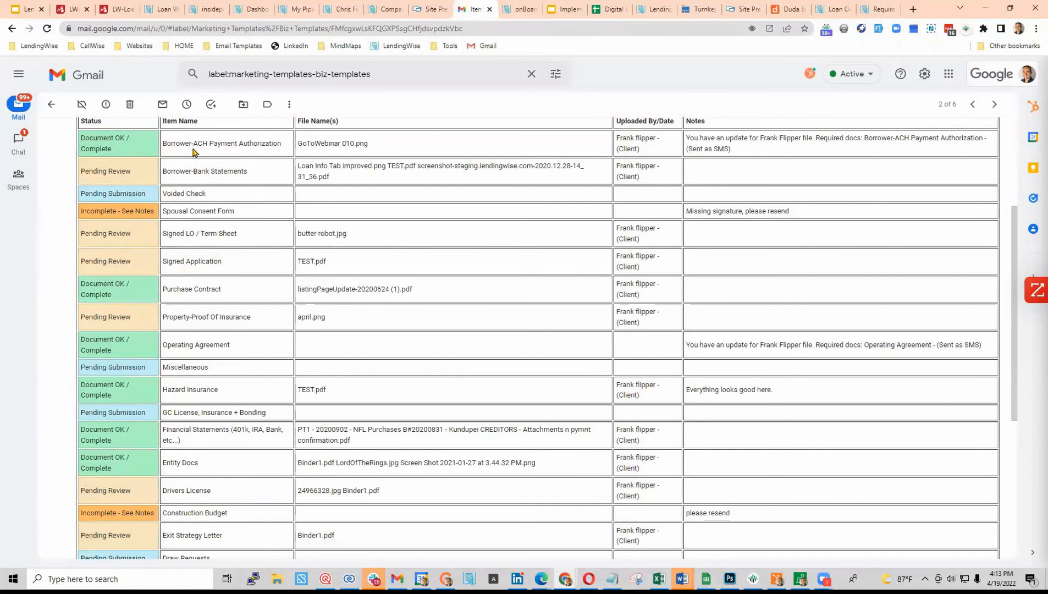
scroll(405, 231, "up", 2)
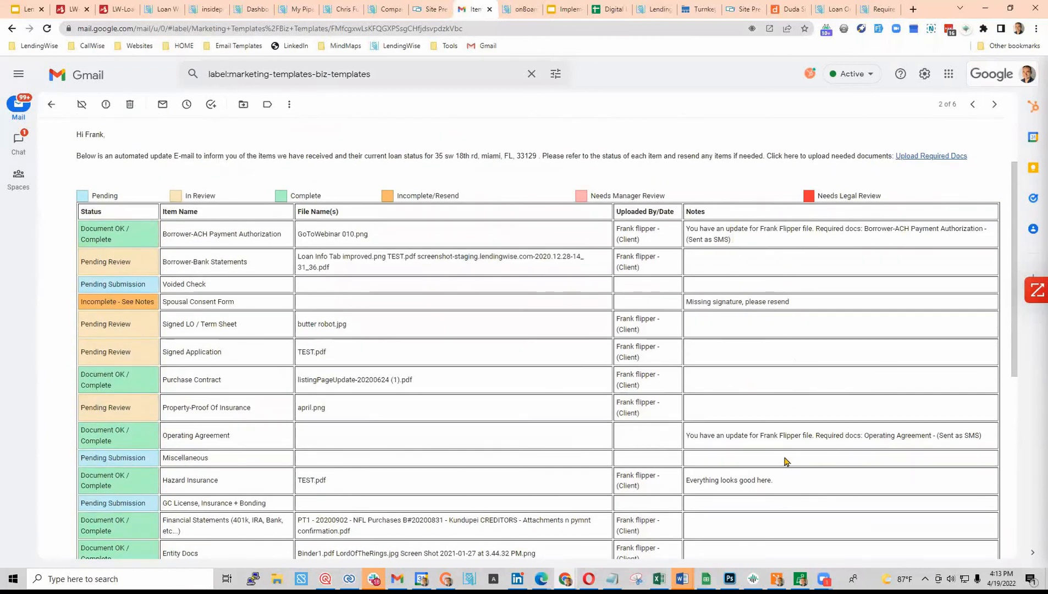
scroll(787, 462, "up", 2)
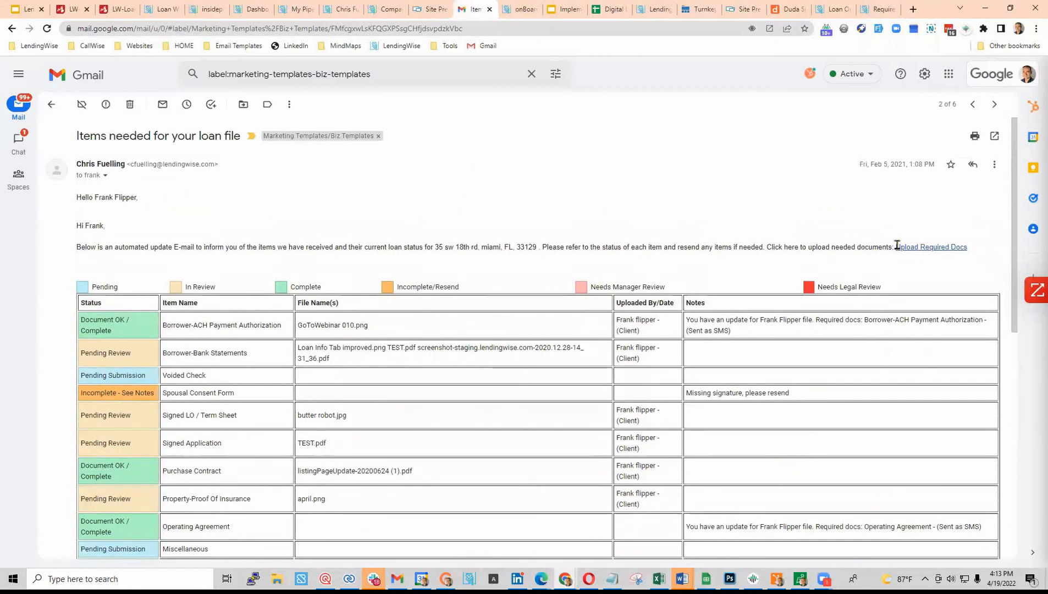
left_click(928, 250)
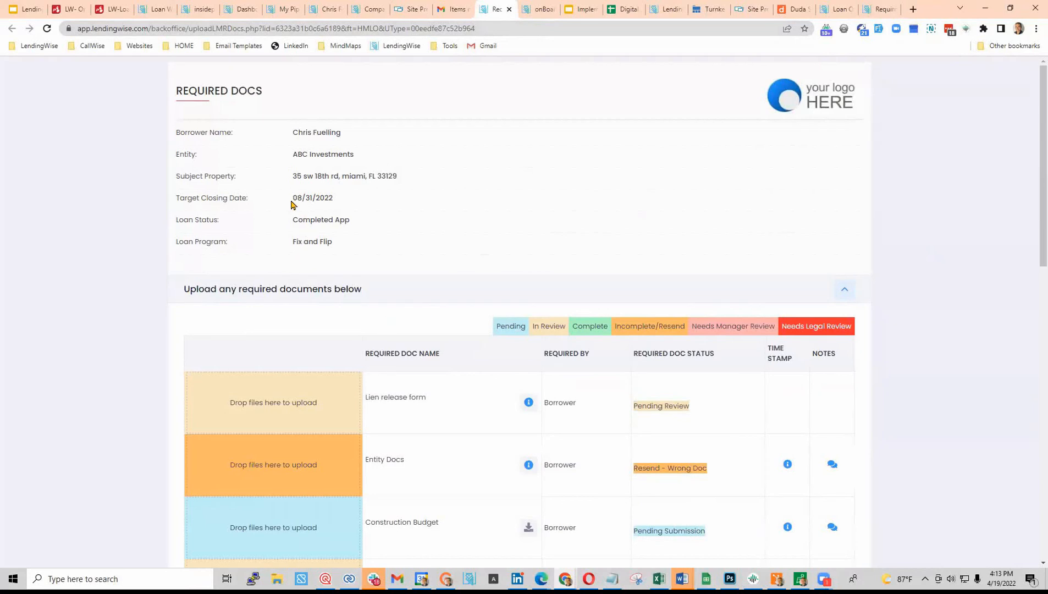
- Review the portal's 08/31/2022 closing date, property address, loan status and upload table, then minimize Chrome
left_click_drag(290, 198, 363, 208)
left_click_drag(290, 175, 421, 179)
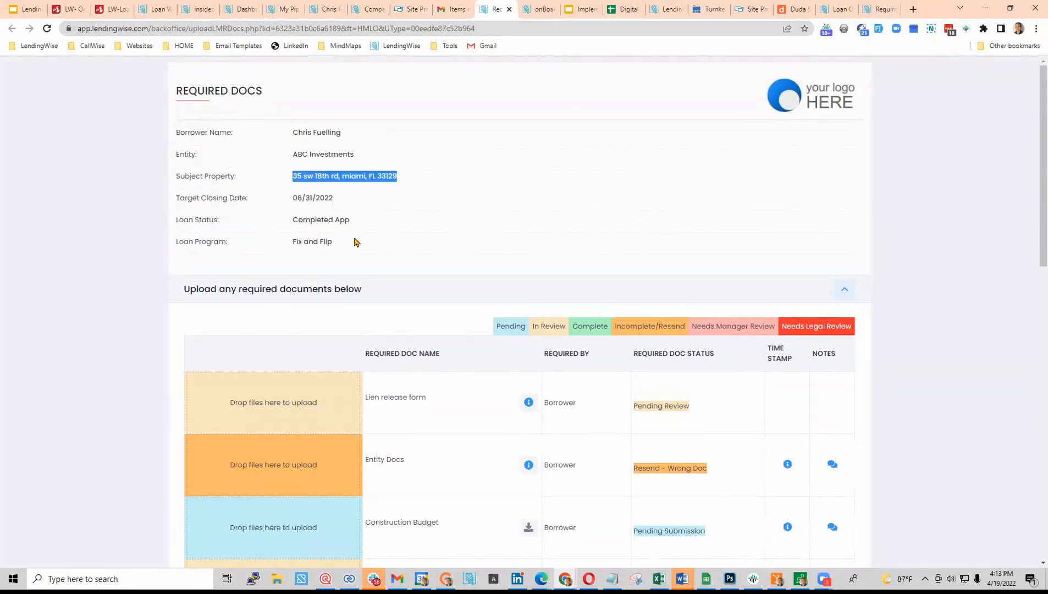
left_click_drag(290, 219, 352, 221)
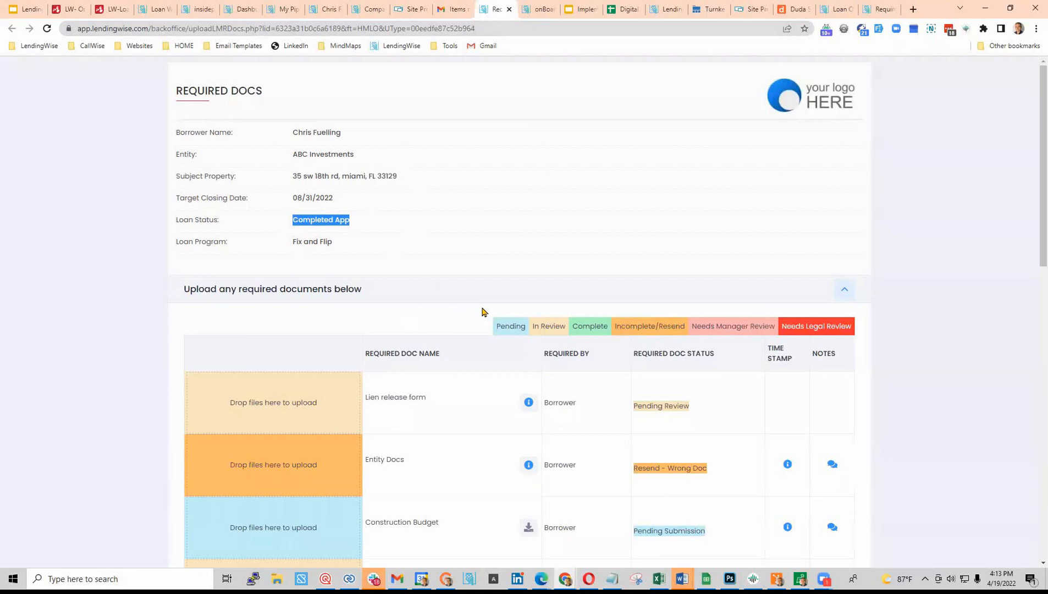
scroll(481, 312, "down", 2)
scroll(481, 313, "down", 2)
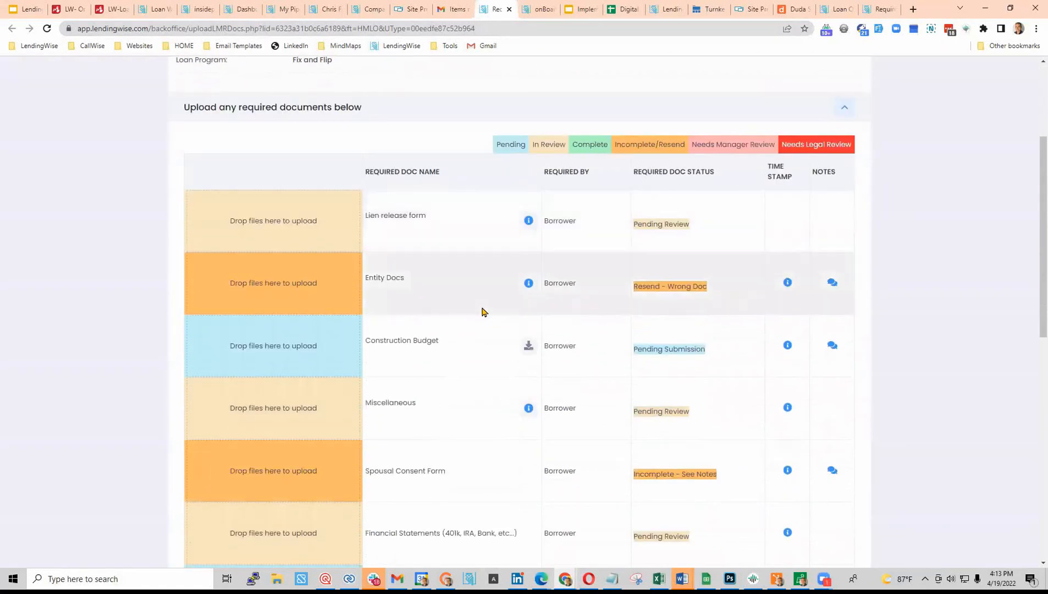
scroll(300, 261, "down", 2)
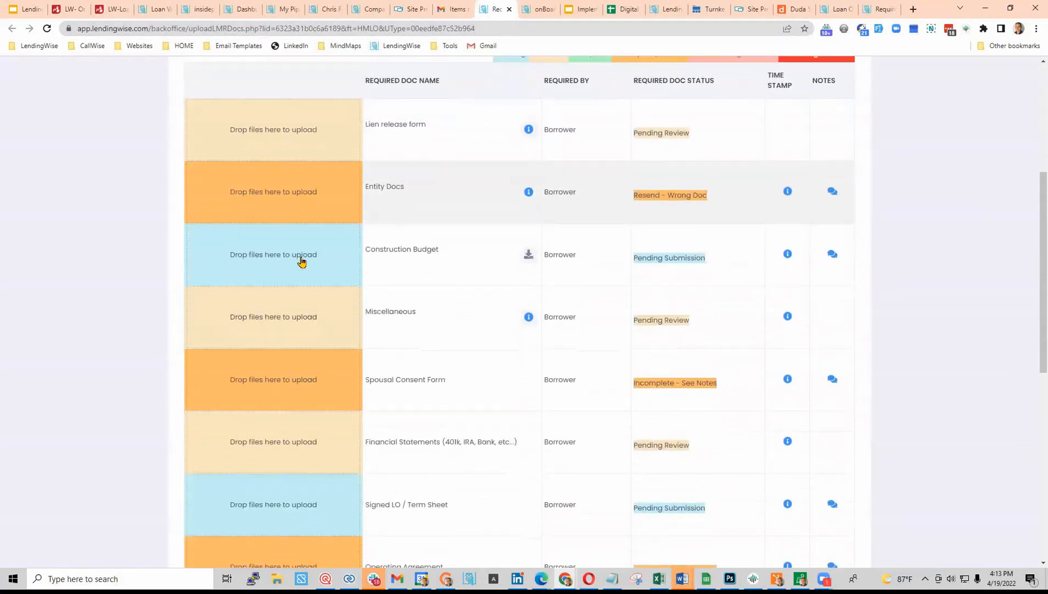
scroll(301, 261, "down", 7)
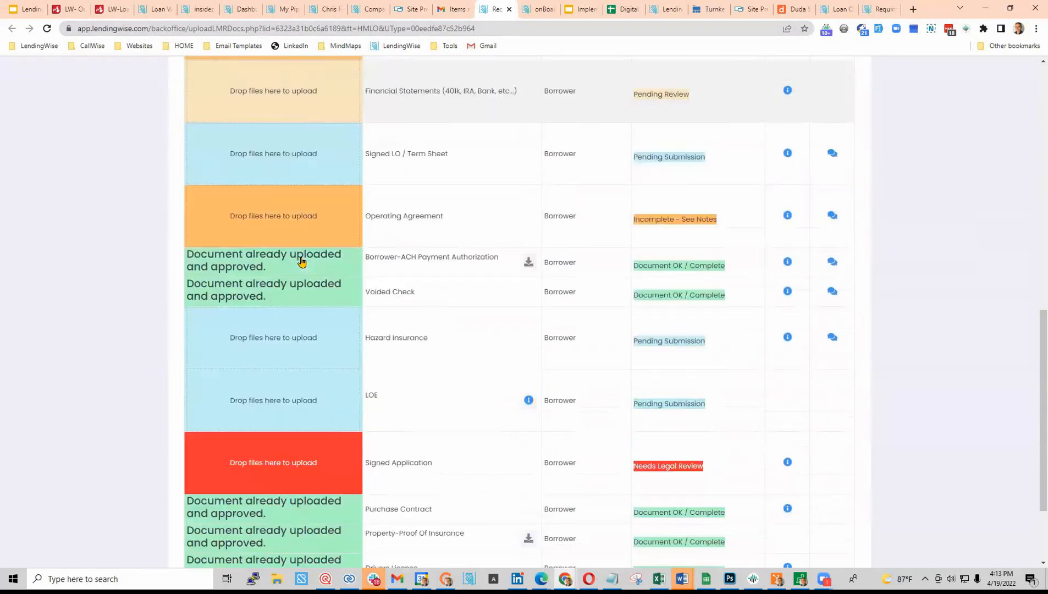
scroll(302, 261, "up", 12)
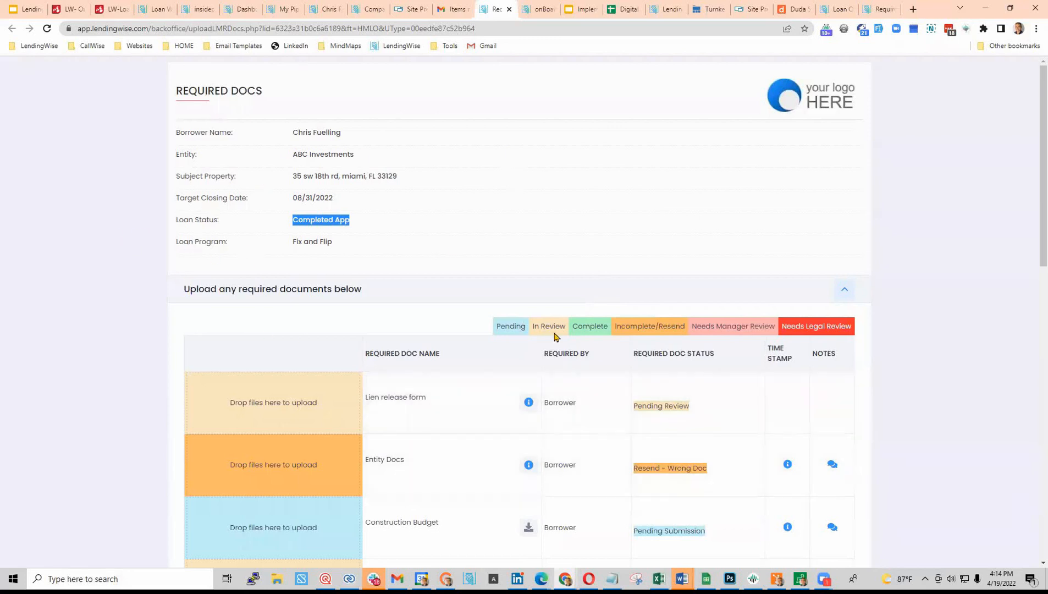
left_click(983, 10)
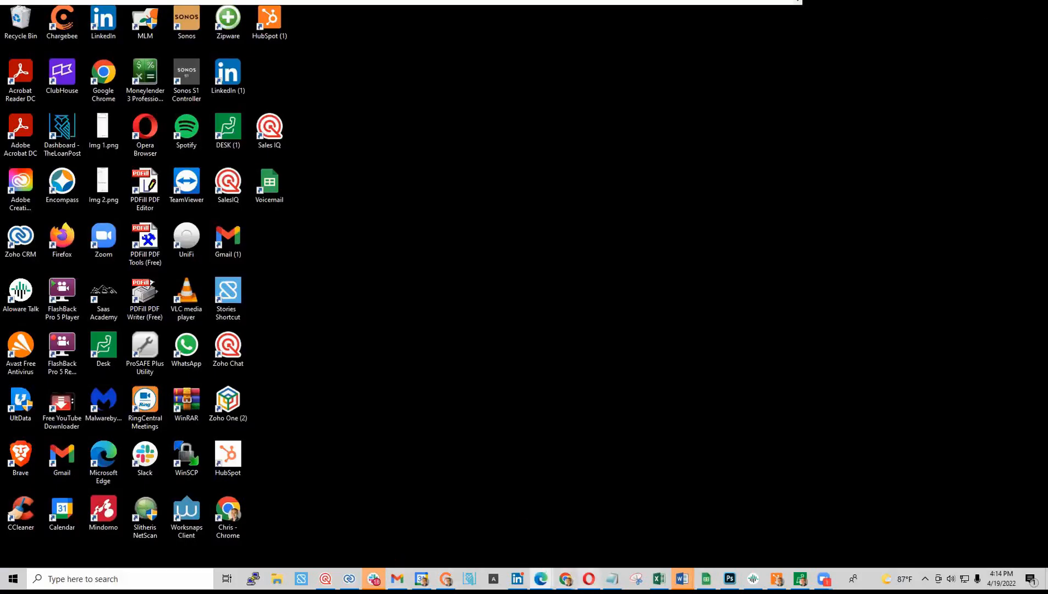
- Restore and maximize the LendingWise loan file window, then scroll through the file
mouse_move(541, 578)
left_click(482, 534)
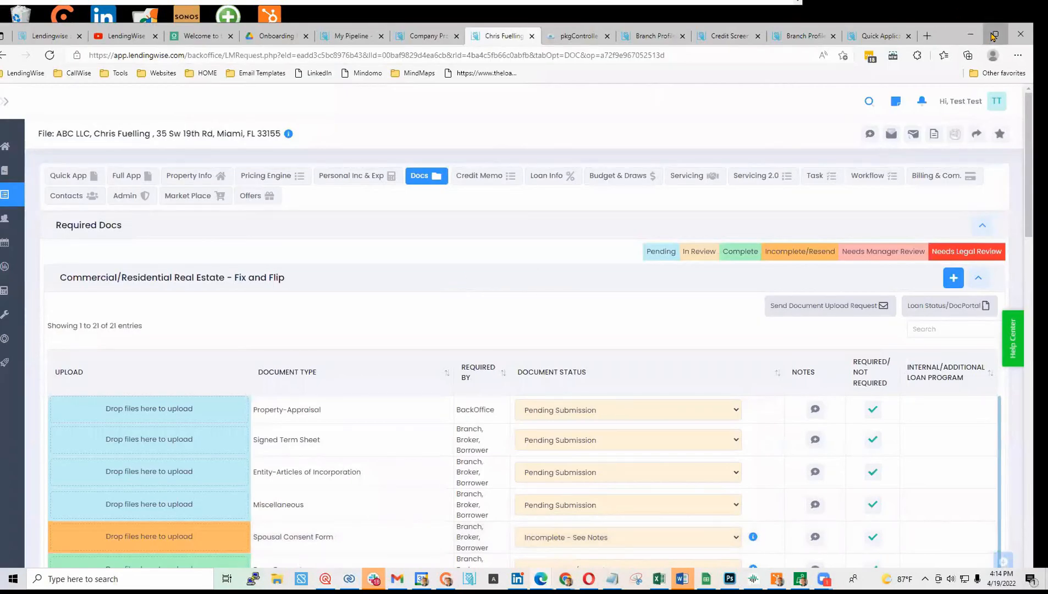
left_click(993, 36)
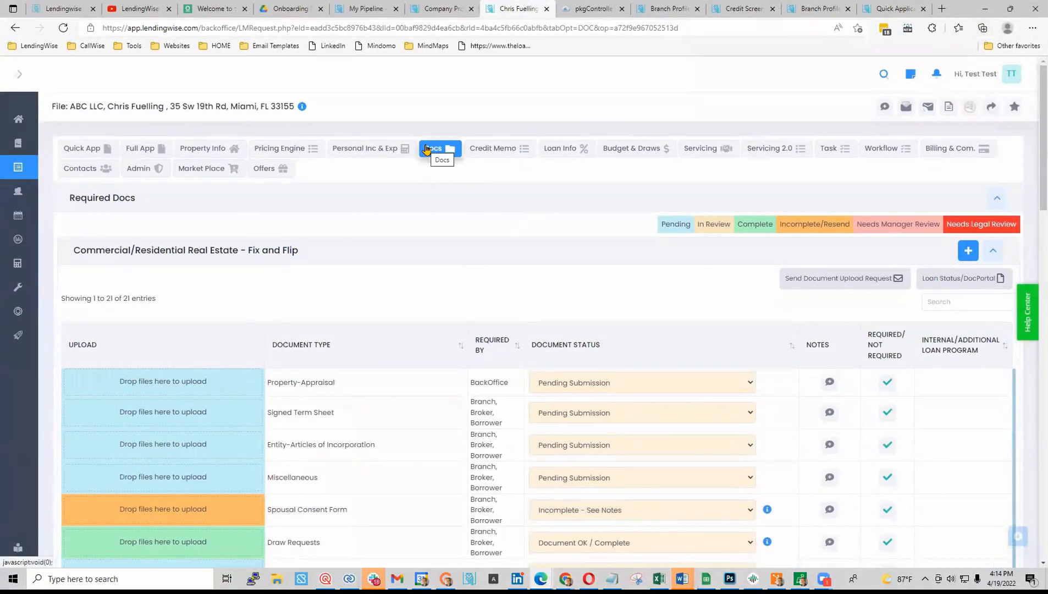
scroll(181, 459, "down", 2)
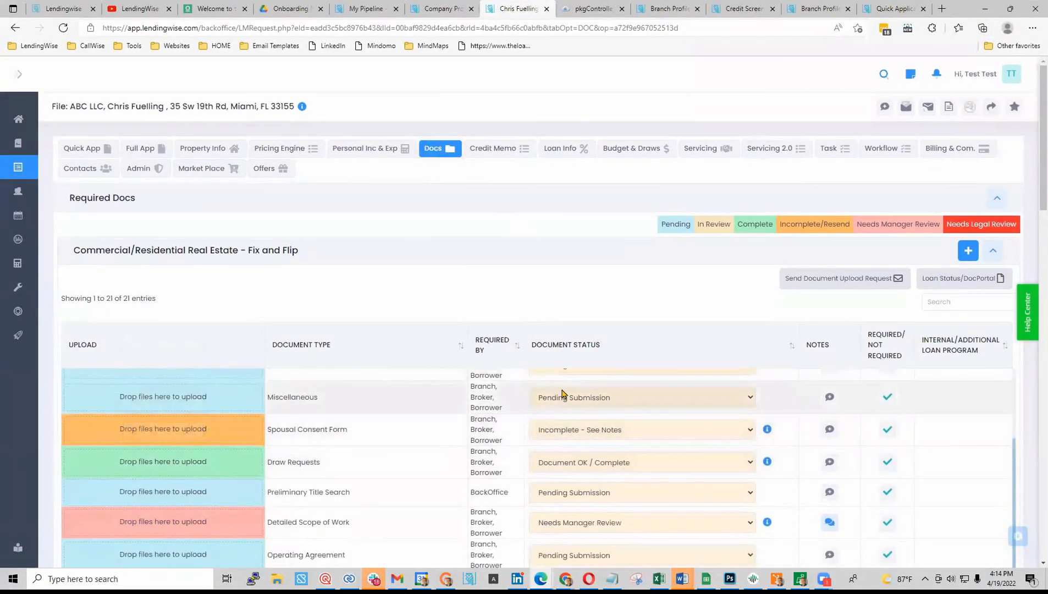
scroll(275, 275, "down", 10)
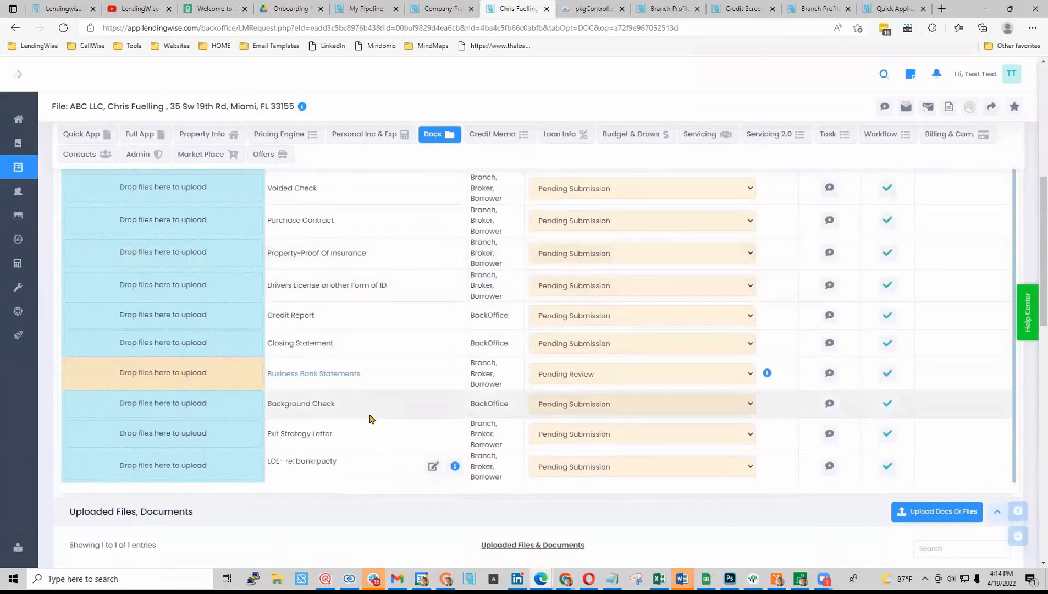
scroll(369, 419, "down", 1)
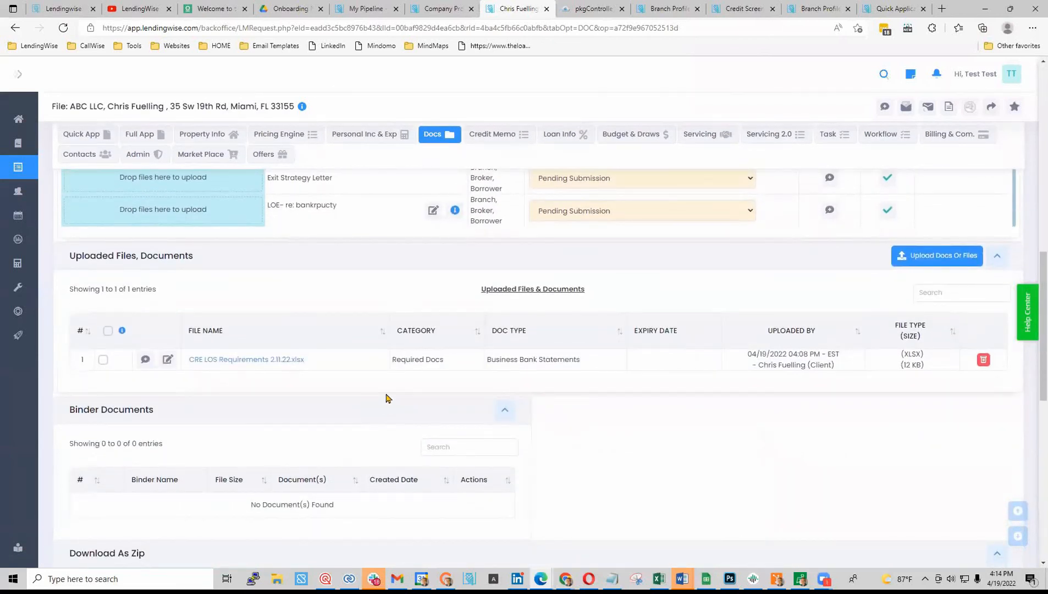
scroll(598, 393, "up", 7)
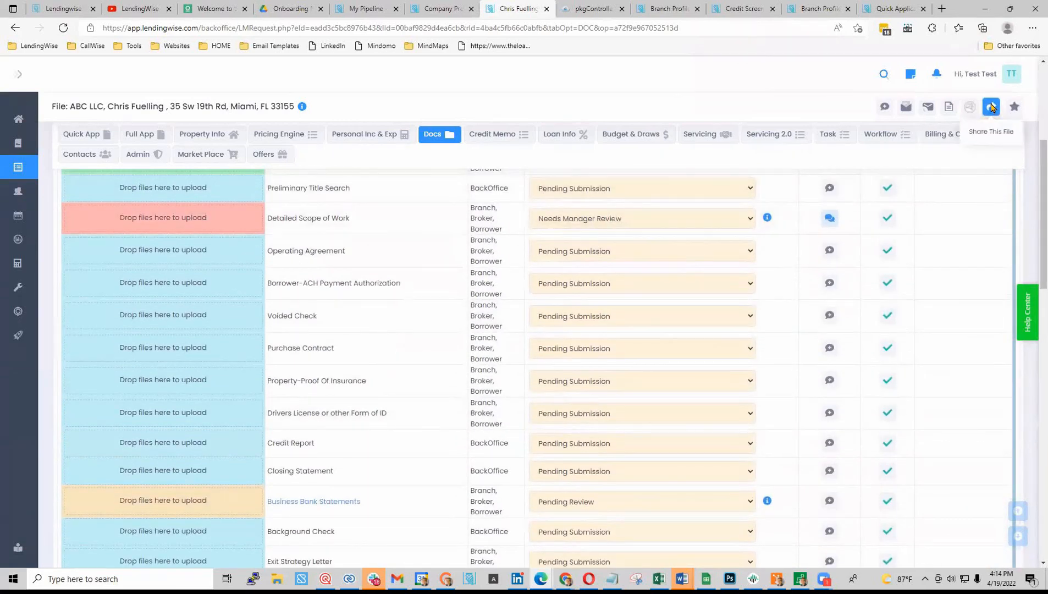
- From Share This File, open 'Full App Read Only with Access to Uploaded Docs' in a new tab
left_click(991, 108)
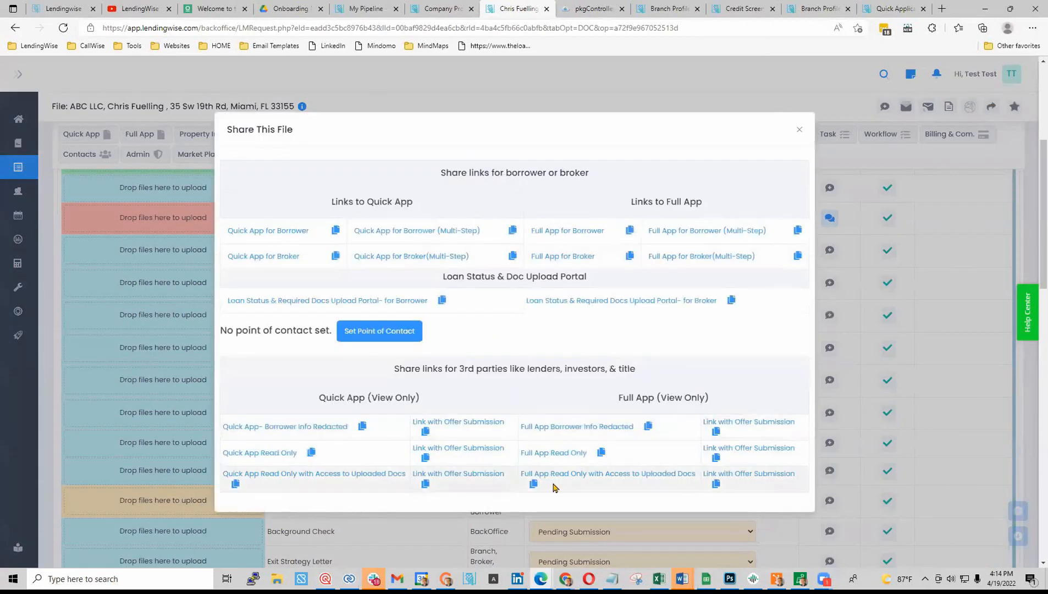
right_click(669, 477)
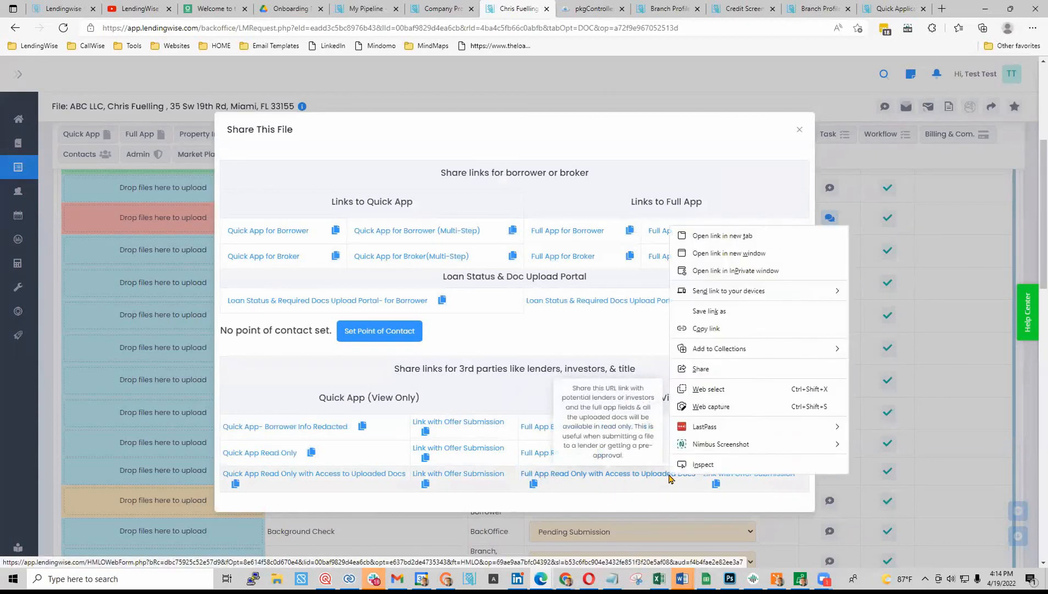
left_click(724, 239)
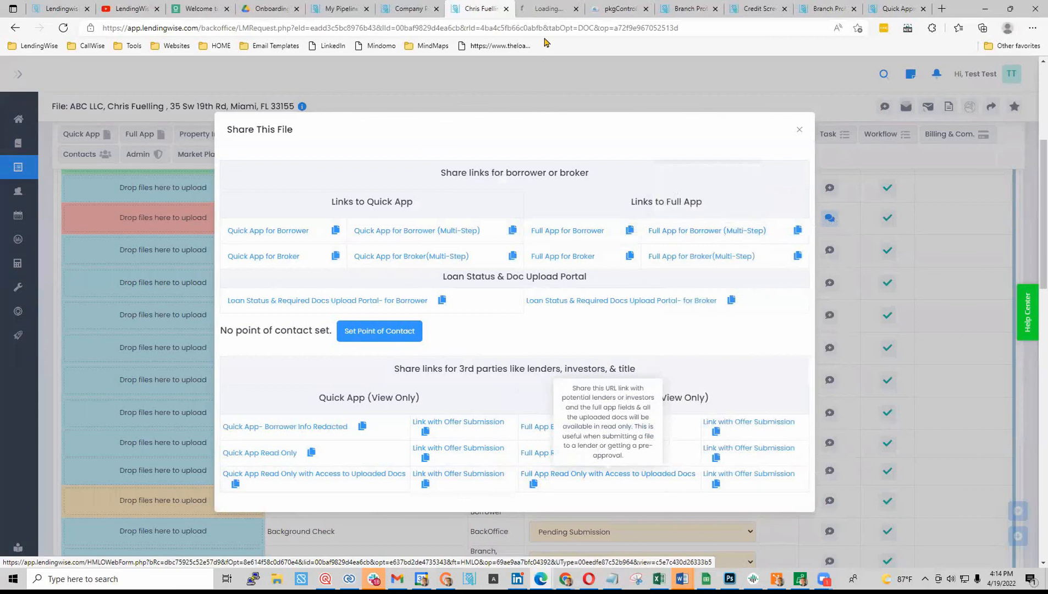
left_click(544, 9)
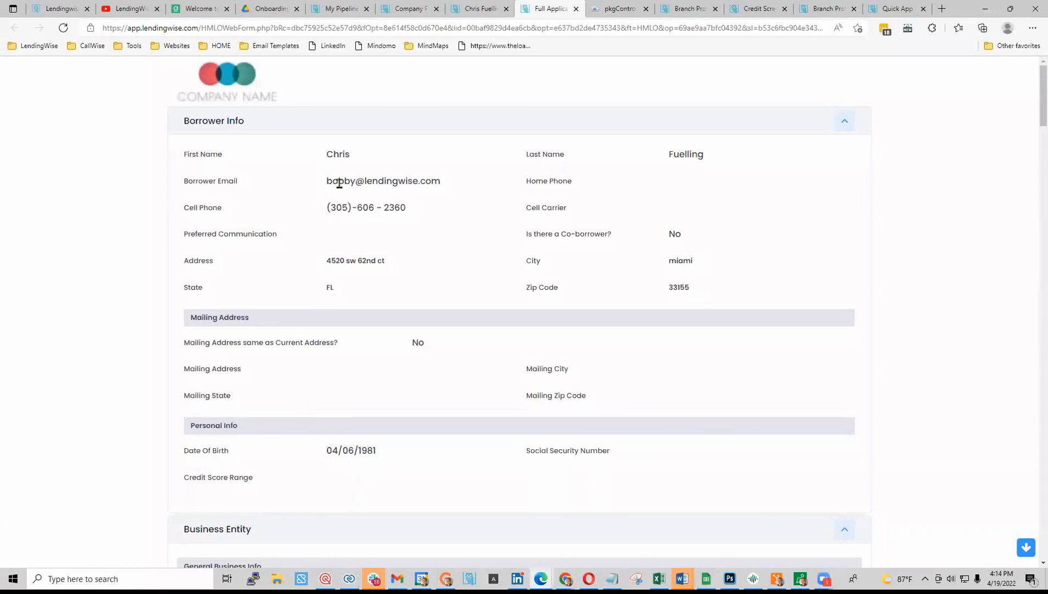
- Tick CRE LOS Requirements 2.11.22.xlsx under the read-only app's Uploaded Files, then return to the loan file
scroll(303, 288, "down", 20)
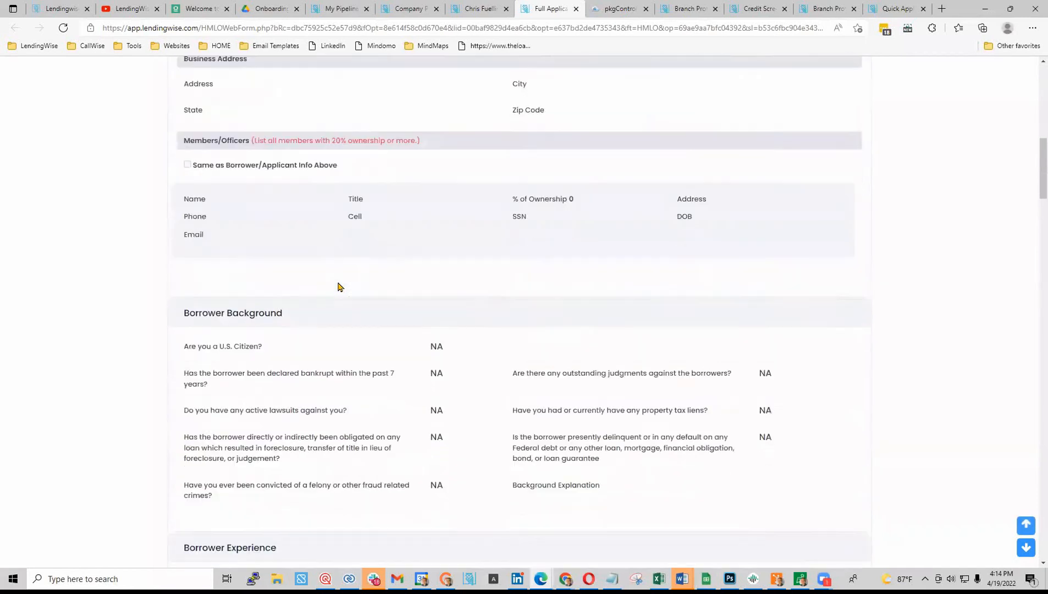
scroll(341, 292, "down", 20)
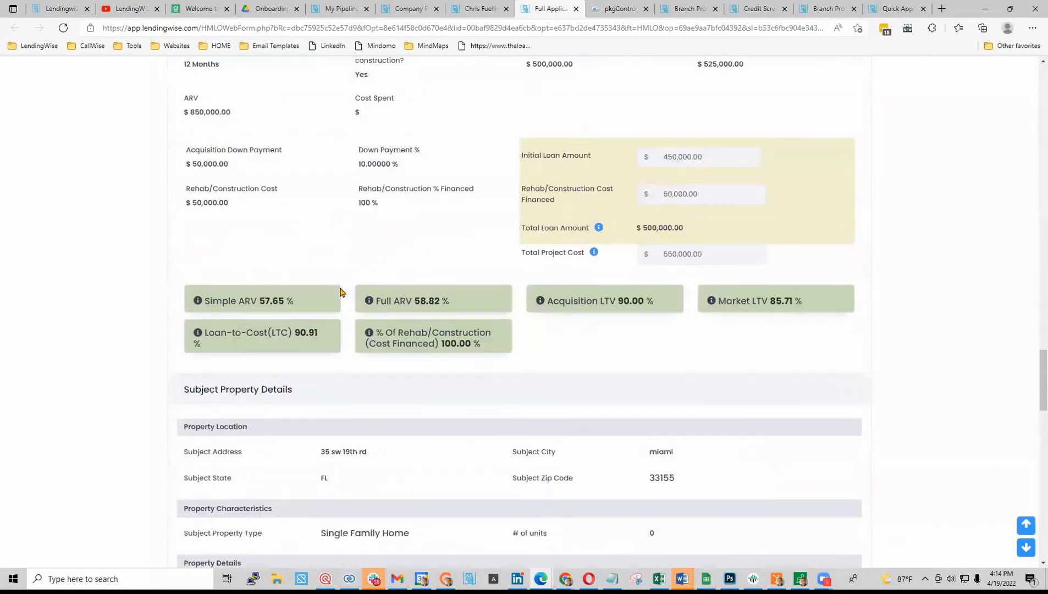
scroll(340, 292, "down", 5)
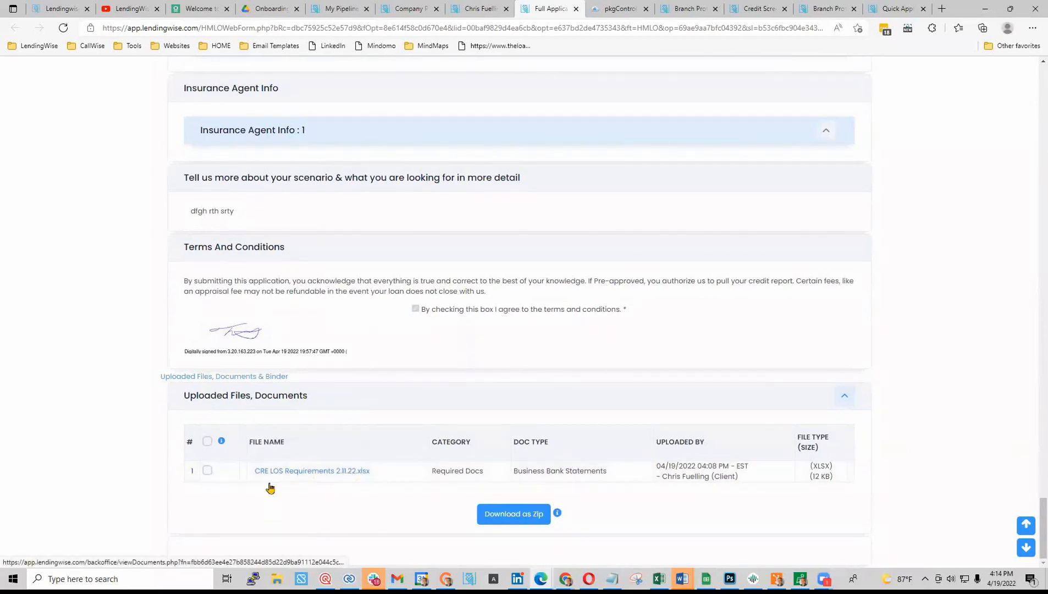
left_click(208, 471)
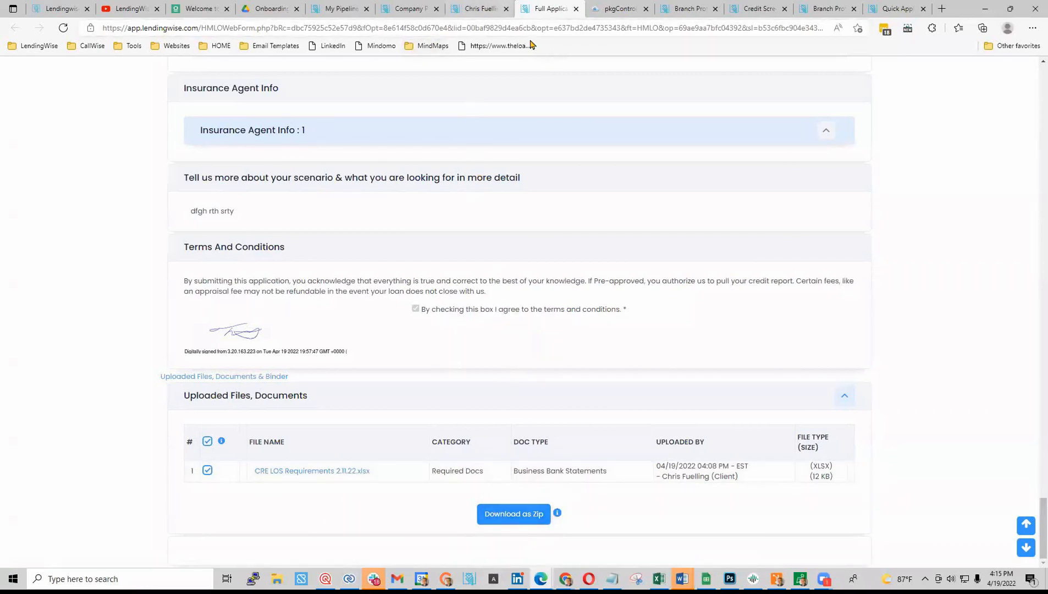
left_click(480, 9)
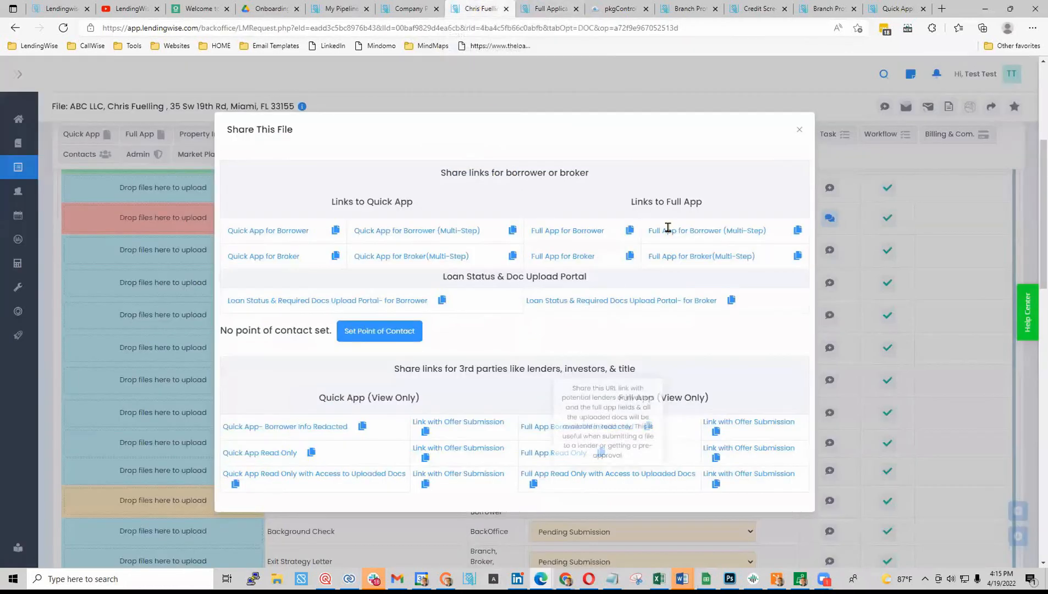
- Close Share This File and open Promissory Note - Example Only from the Loan Docs folder
left_click(800, 130)
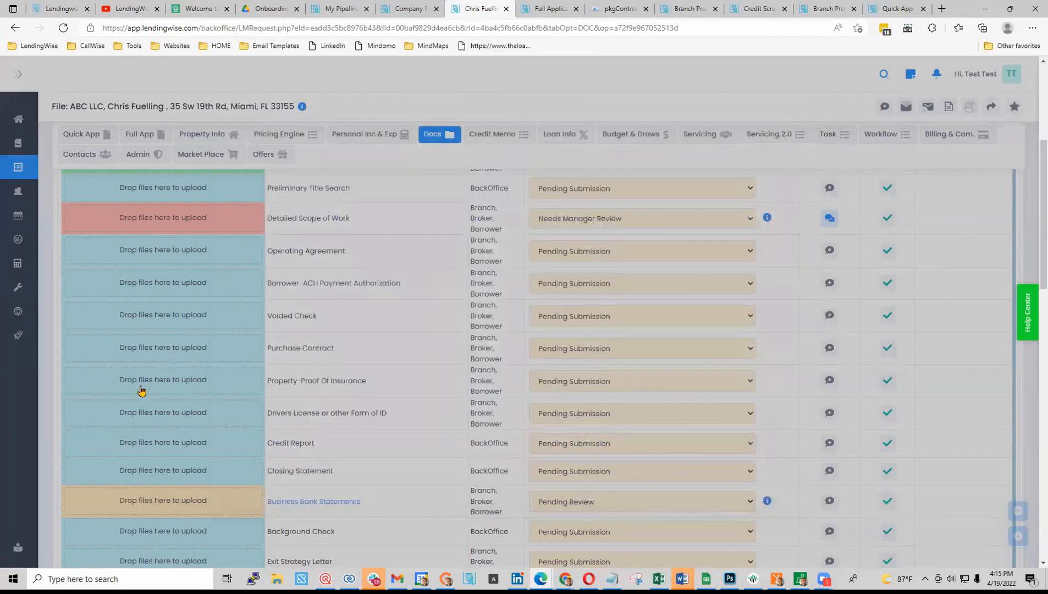
scroll(129, 379, "down", 10)
scroll(127, 380, "down", 5)
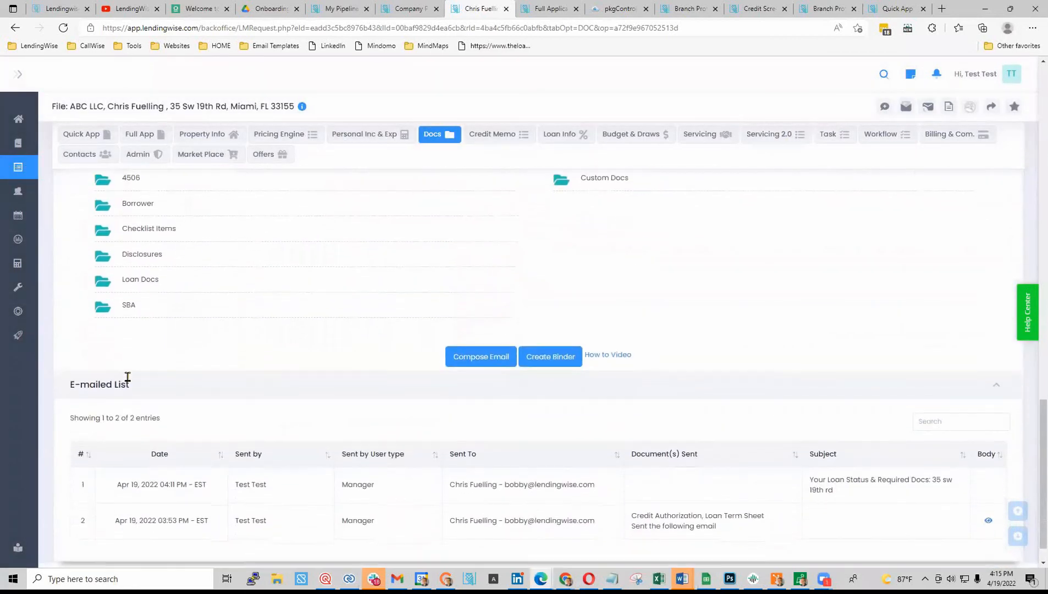
scroll(252, 310, "up", 5)
scroll(182, 486, "down", 2)
left_click(103, 409)
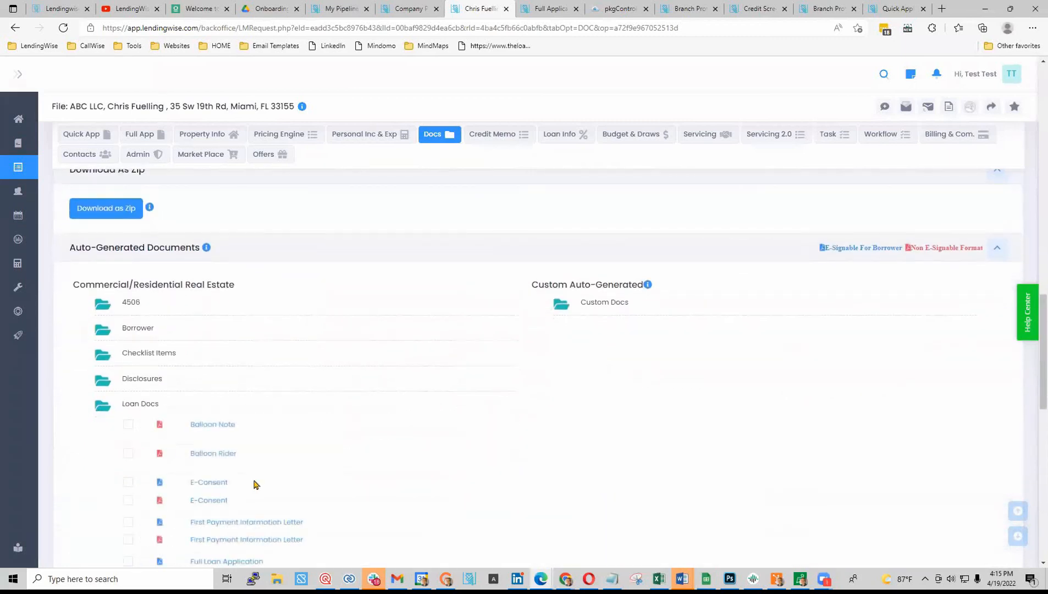
scroll(409, 463, "down", 5)
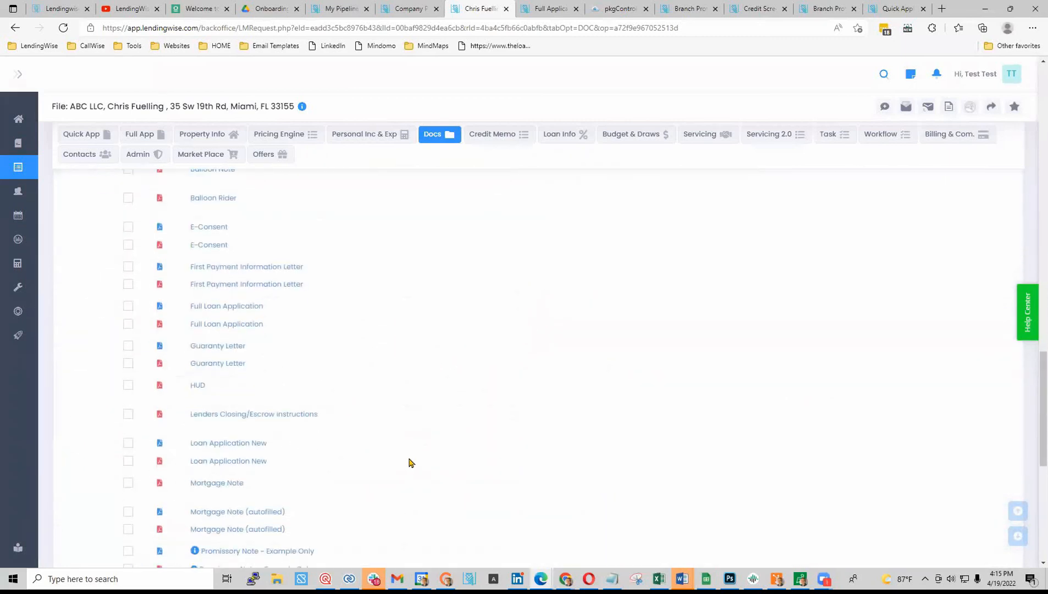
scroll(410, 463, "down", 5)
left_click(246, 299)
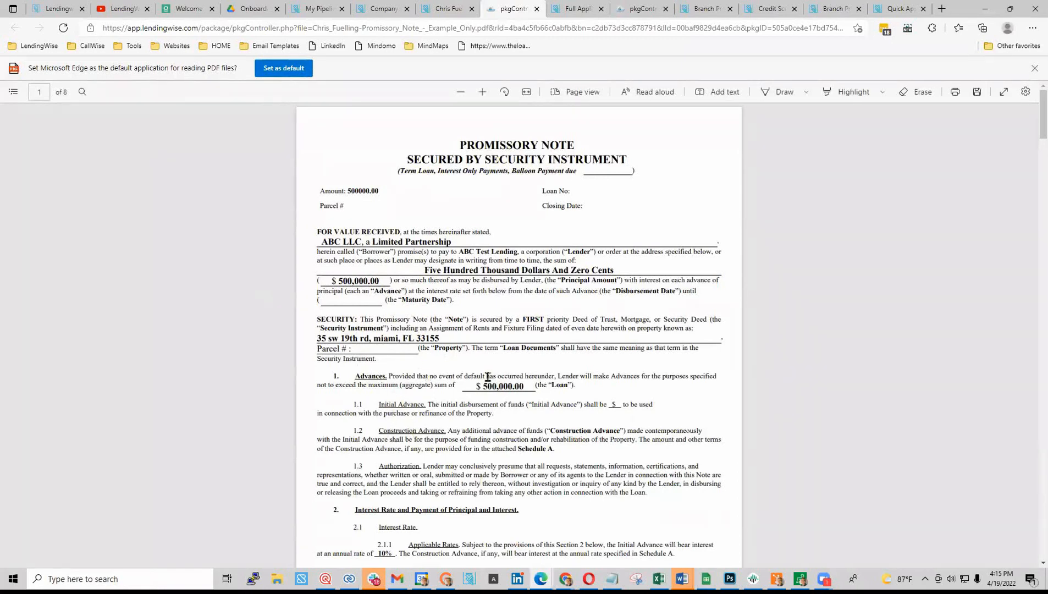
- Read through the 8-page Promissory Note, pre-filled with $500,000.00 and lender ABC Test Lending
scroll(459, 398, "down", 15)
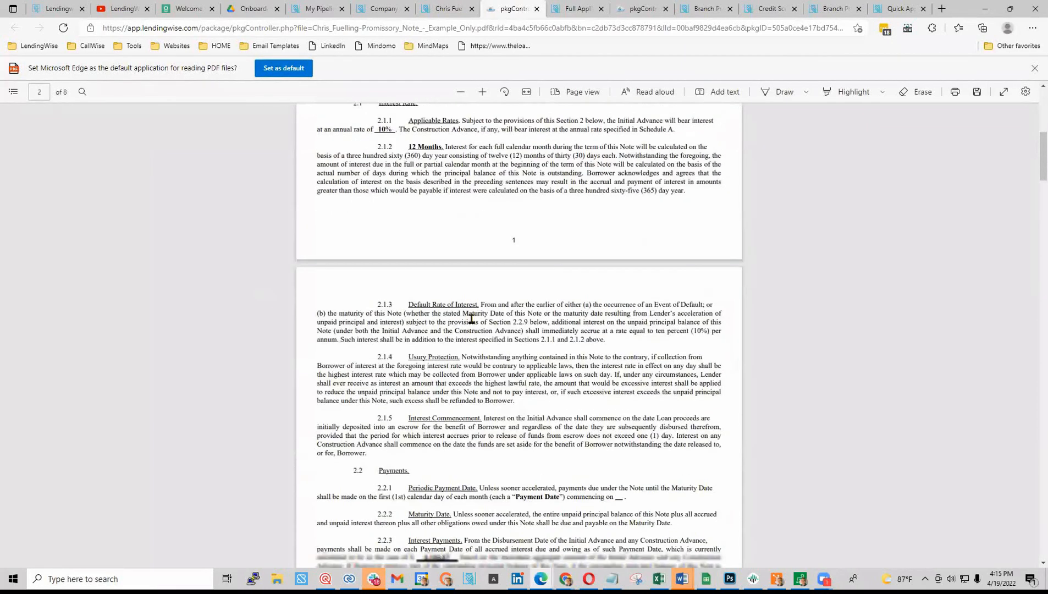
scroll(471, 319, "down", 20)
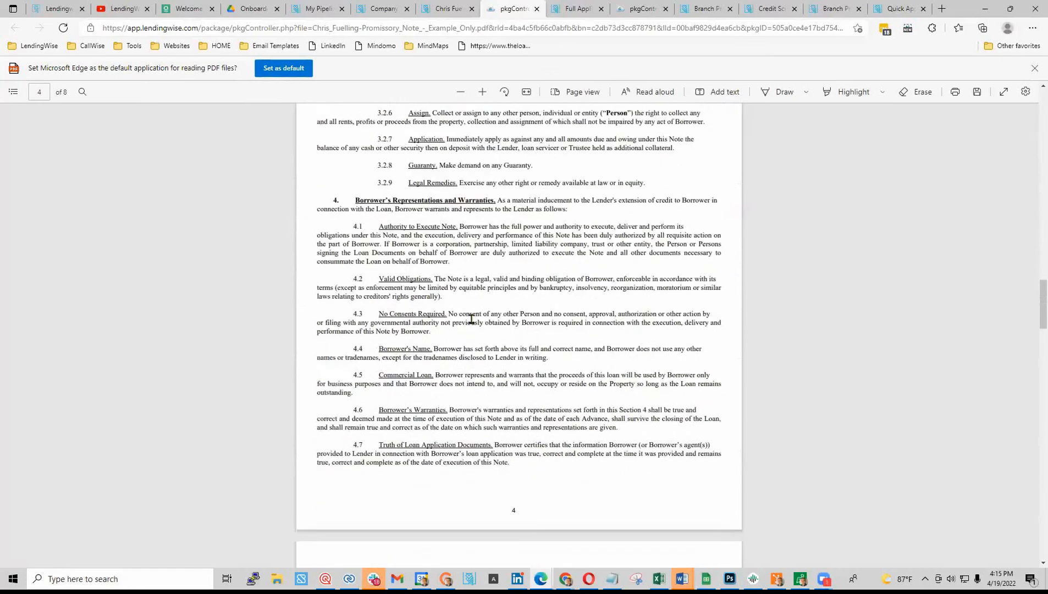
scroll(471, 319, "down", 4)
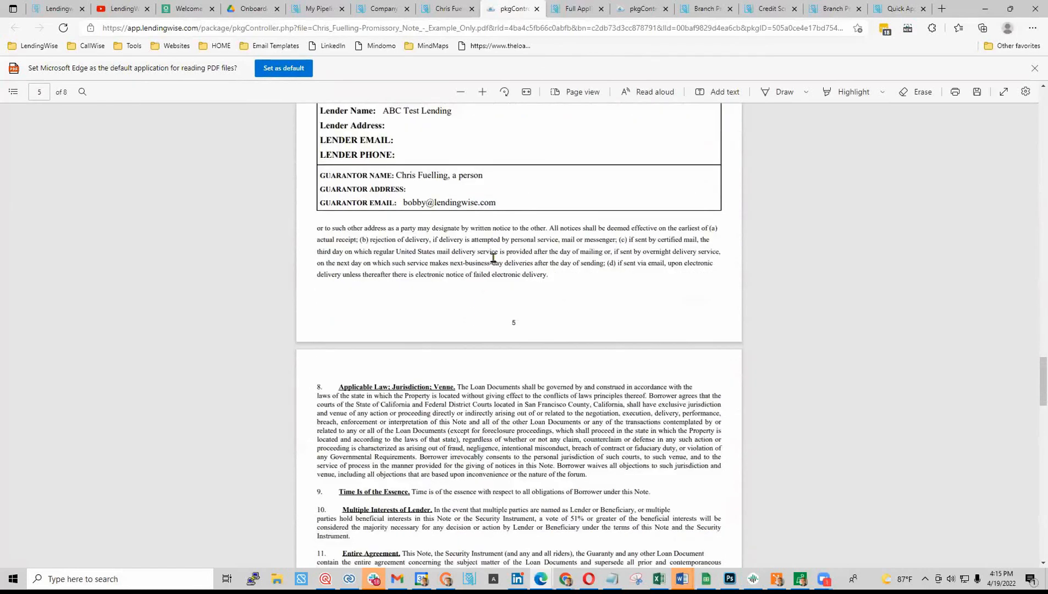
scroll(522, 336, "up", 7)
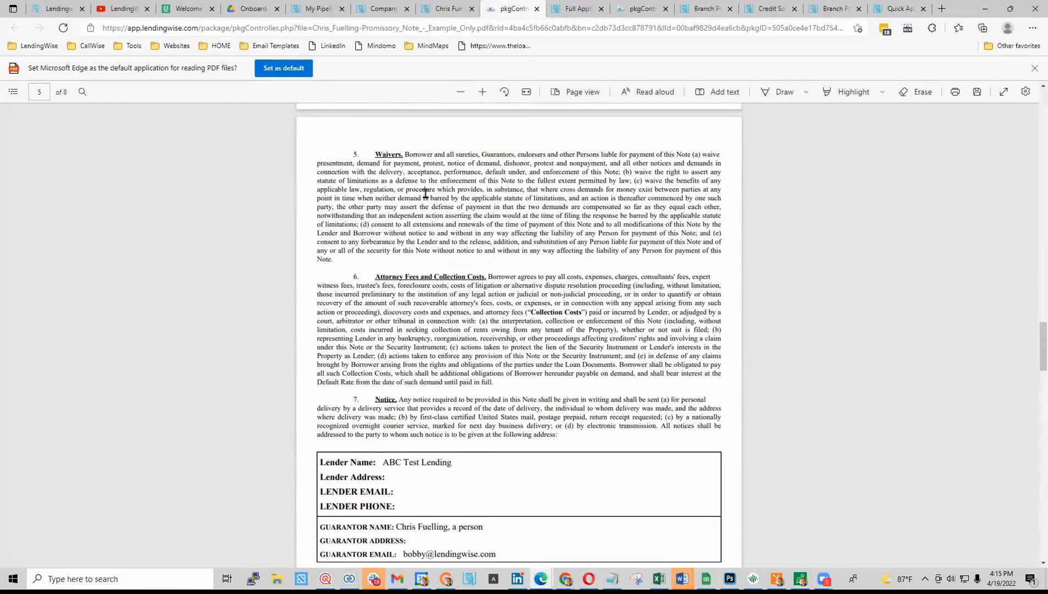
scroll(625, 339, "up", 20)
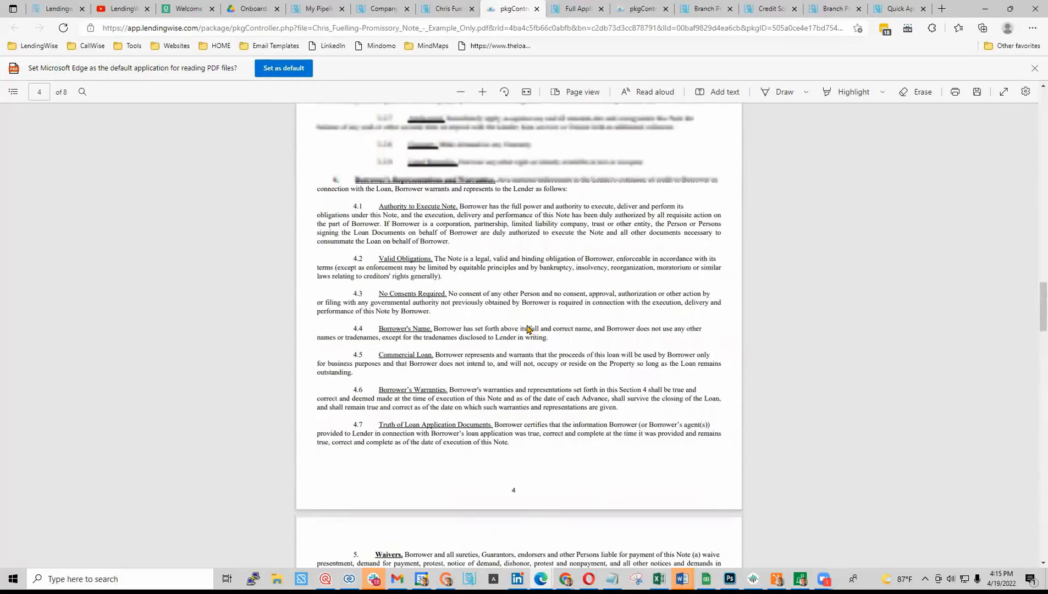
left_click(449, 12)
- Expand Custom Docs, open R Rental & FixFlip, and scroll the 7-page PDF to page 4
scroll(220, 476, "up", 15)
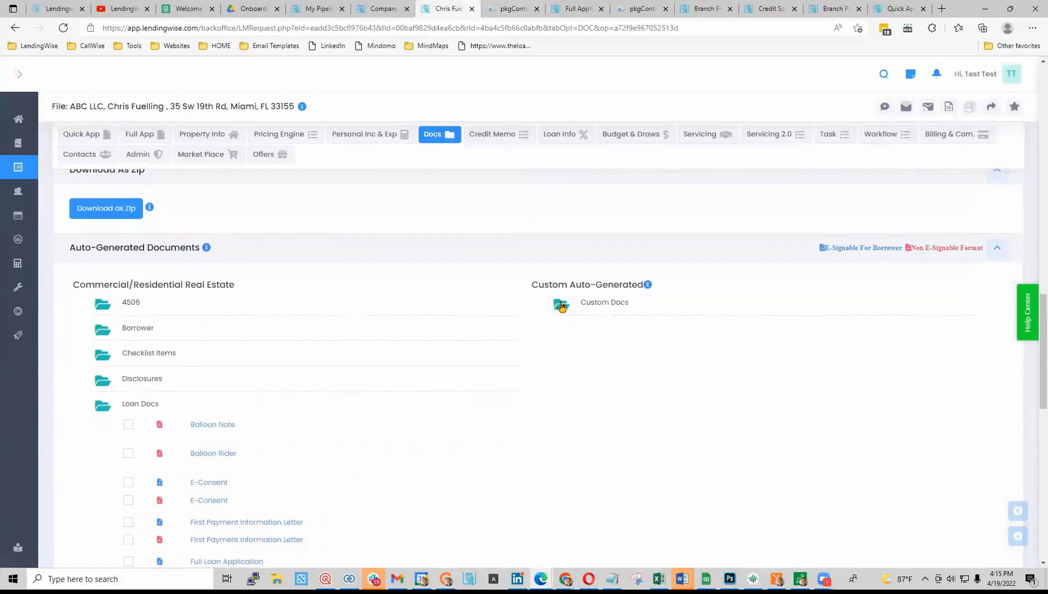
left_click(561, 307)
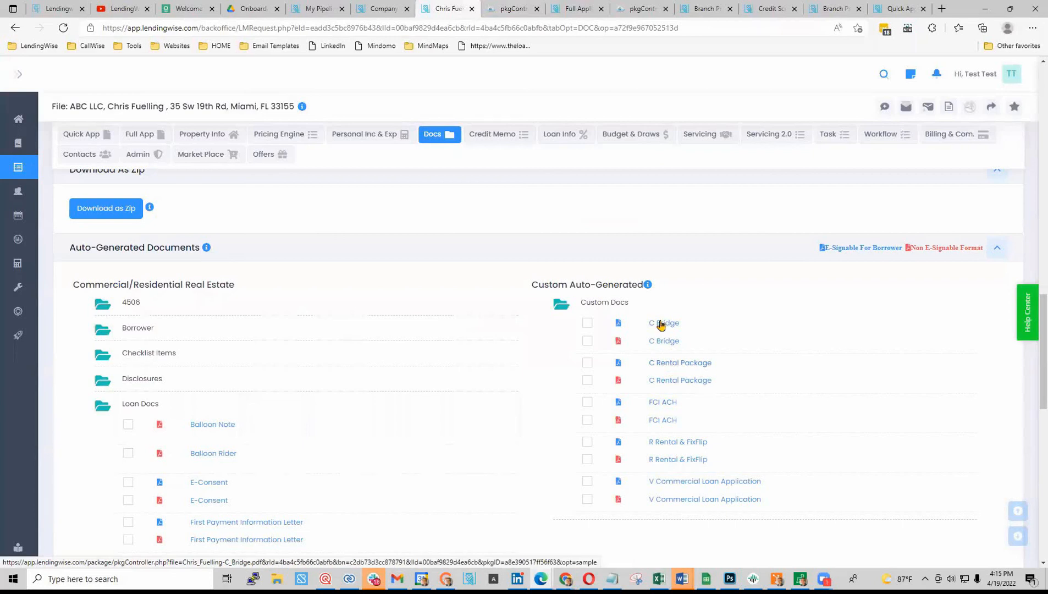
left_click(681, 443)
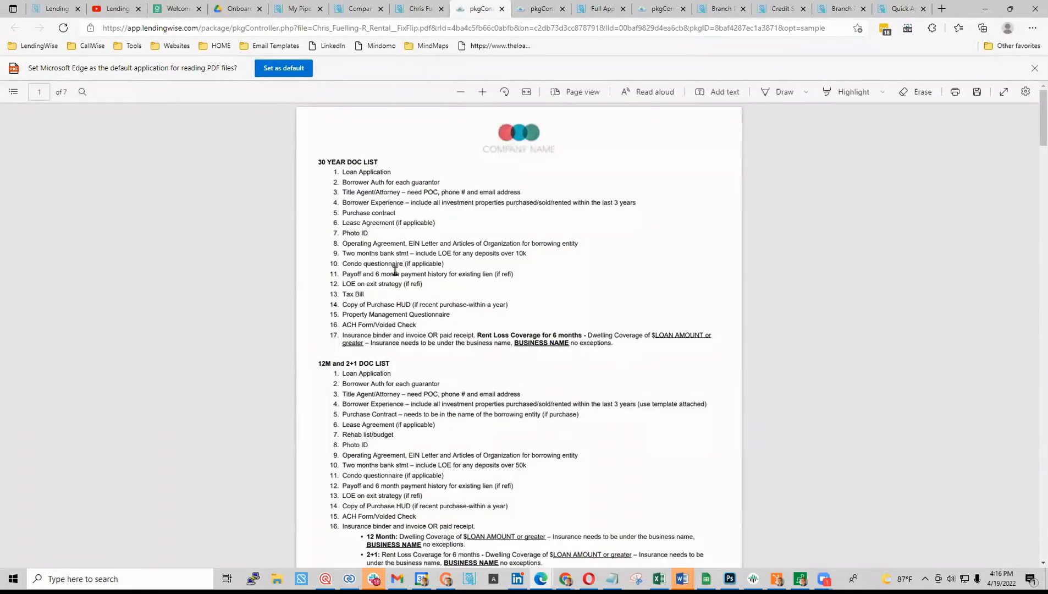
scroll(428, 367, "down", 15)
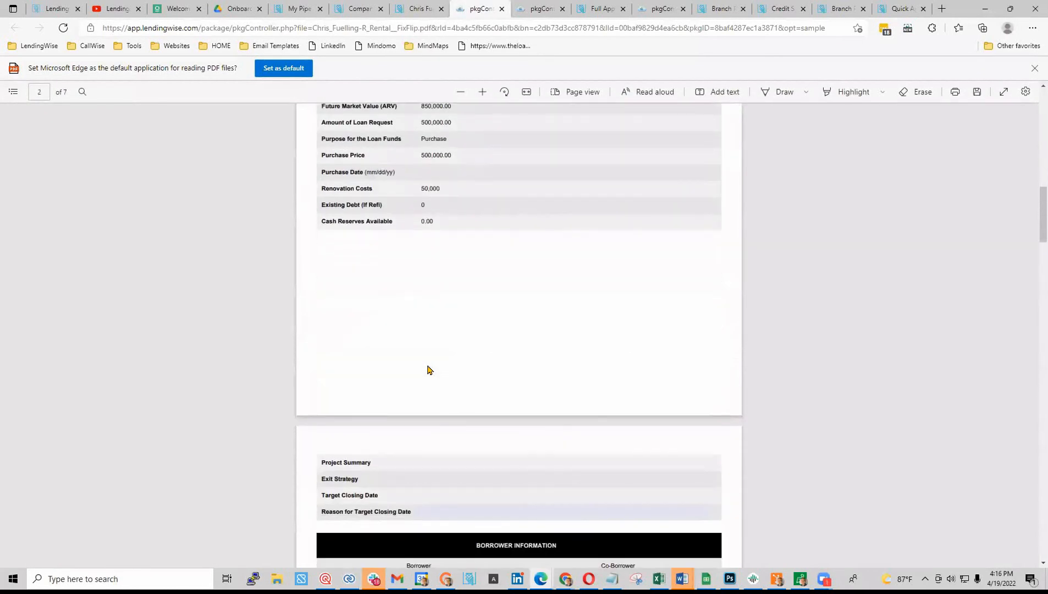
scroll(428, 370, "down", 20)
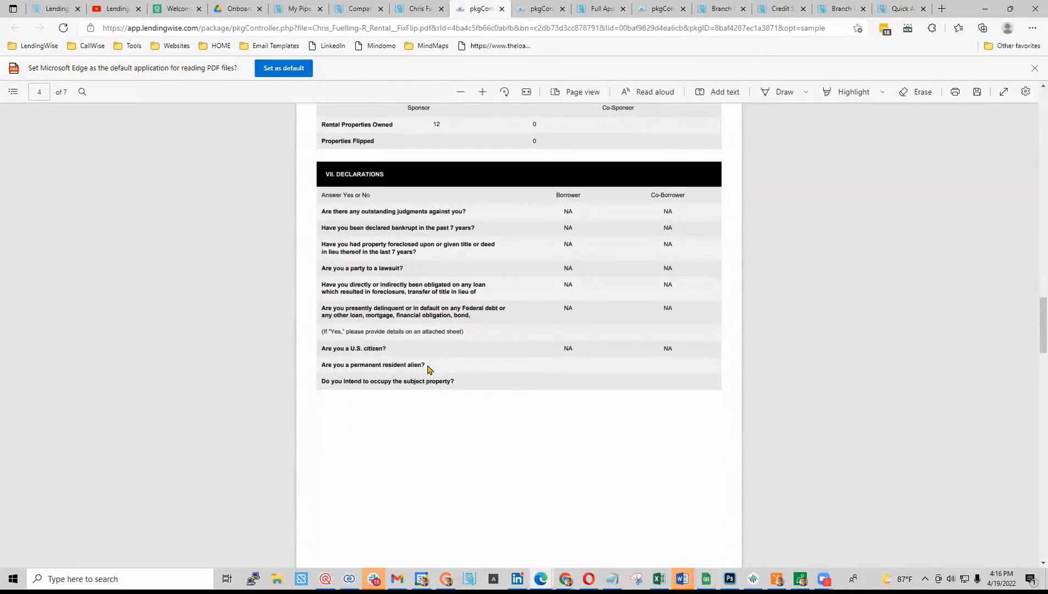
scroll(429, 369, "down", 10)
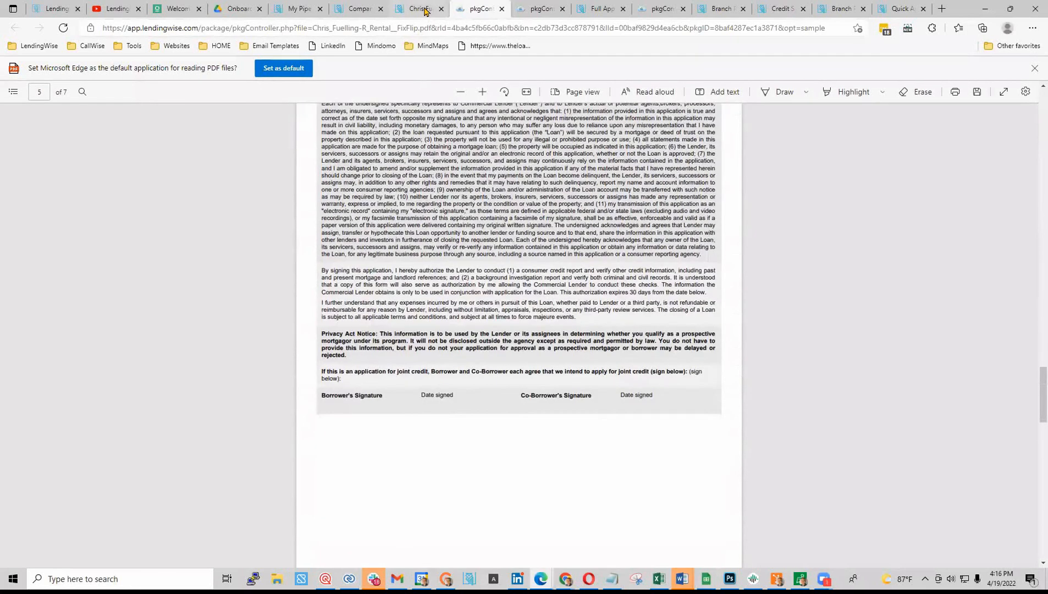
- Back on the Docs tab, review Uploaded Files (CRE LOS Requirements 2.11.22.xlsx) and the empty Binder Documents
left_click(422, 8)
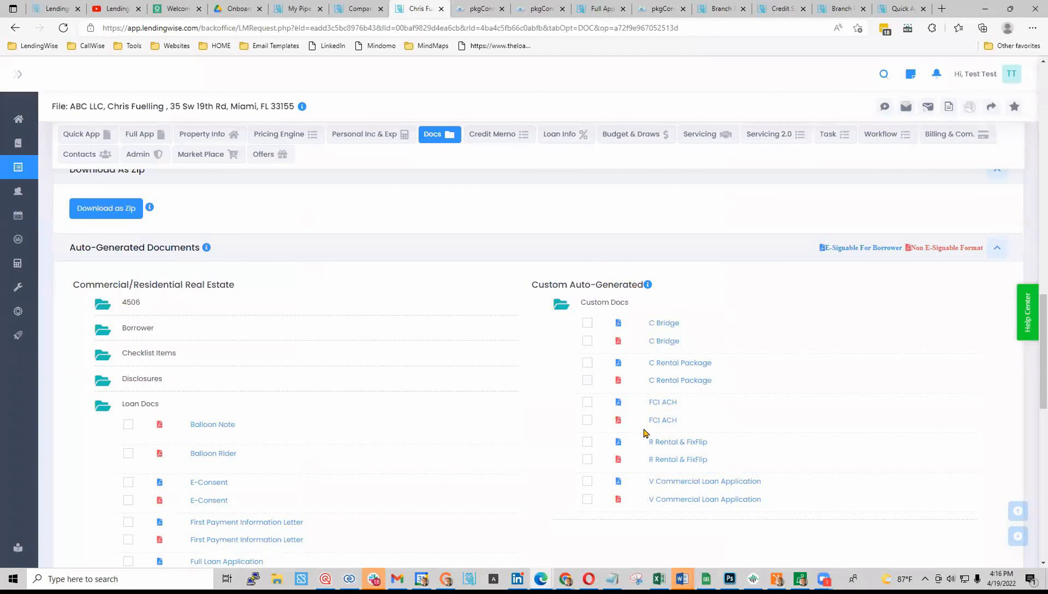
scroll(617, 479, "down", 10)
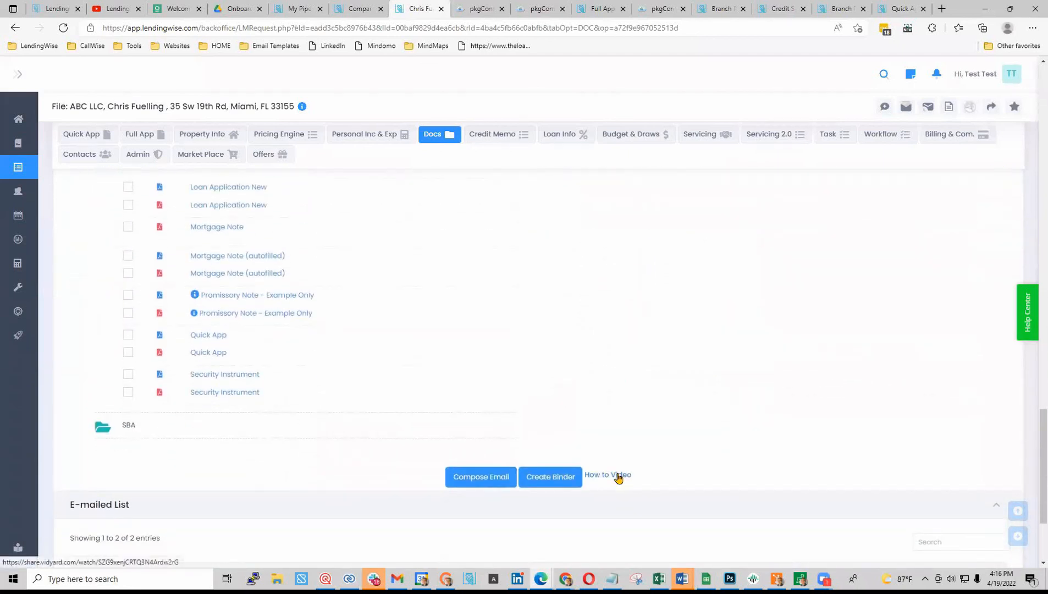
scroll(547, 397, "up", 10)
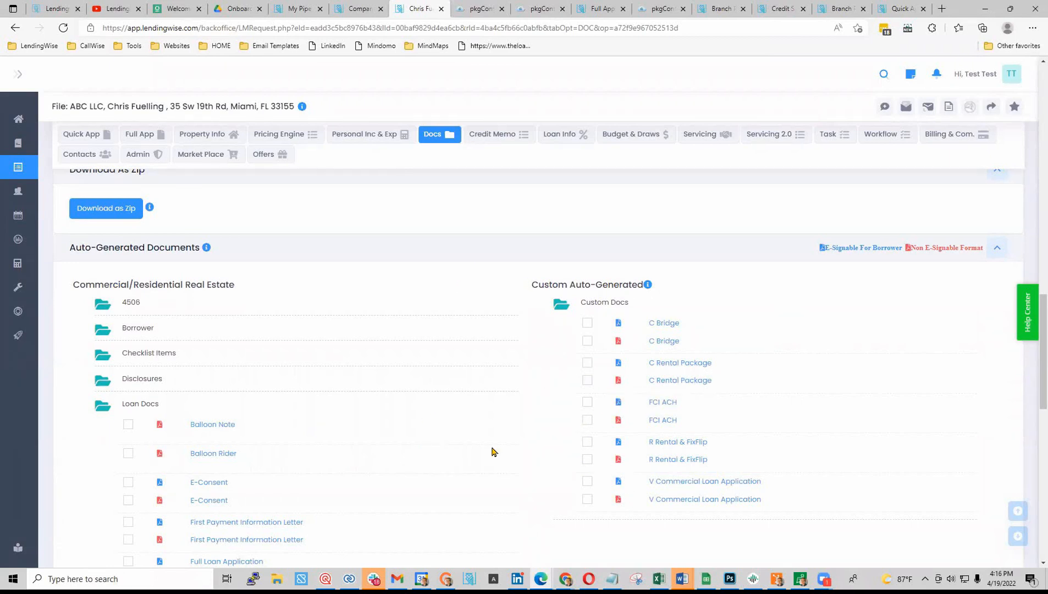
scroll(492, 452, "down", 5)
scroll(490, 455, "up", 9)
scroll(489, 456, "up", 3)
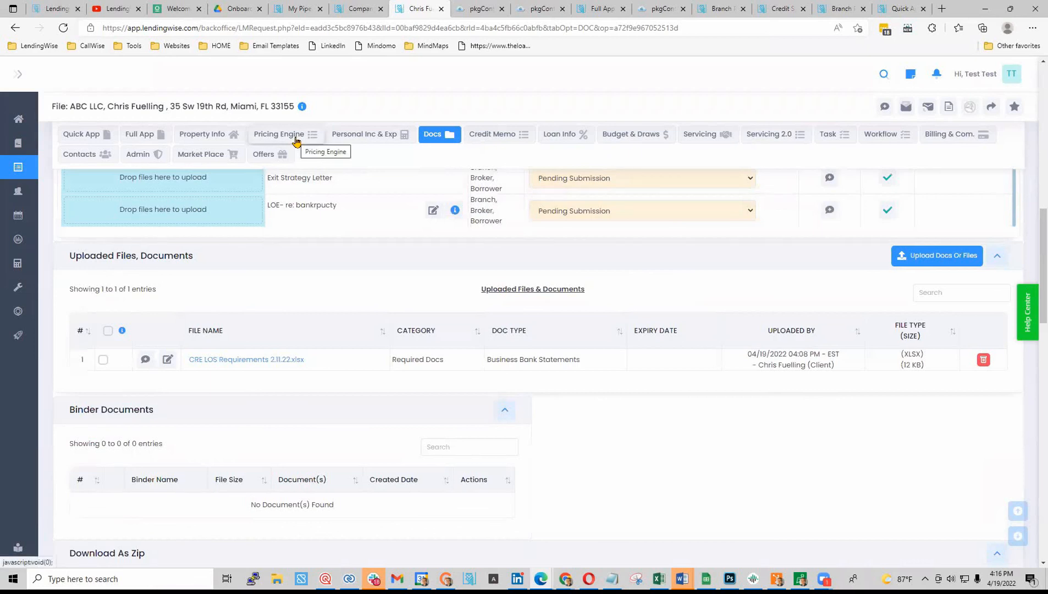
- Open the loan's Budget & Draws section and look over the draw table
left_click(629, 137)
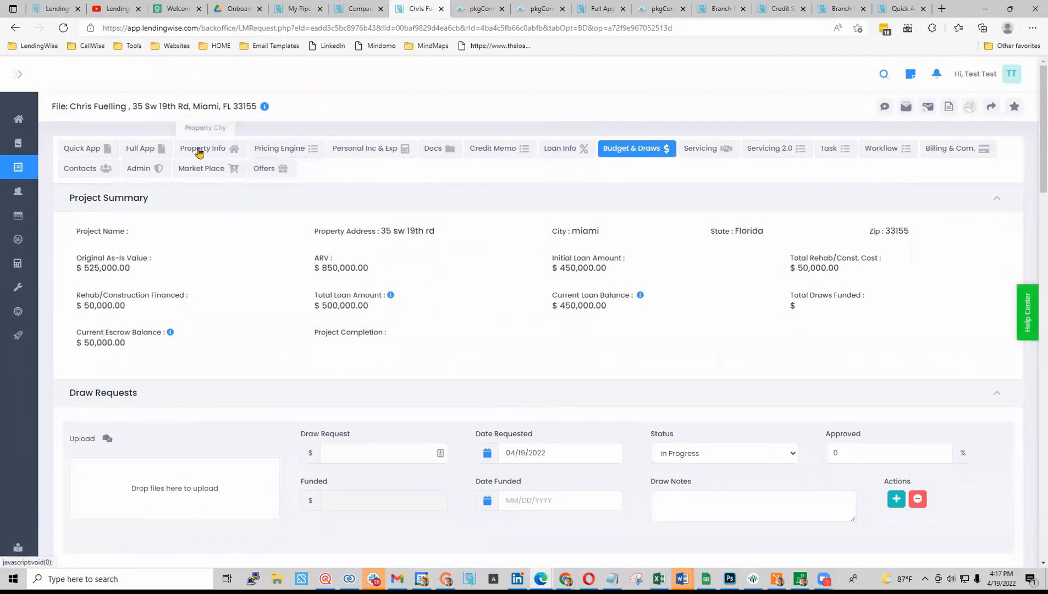
scroll(362, 324, "down", 3)
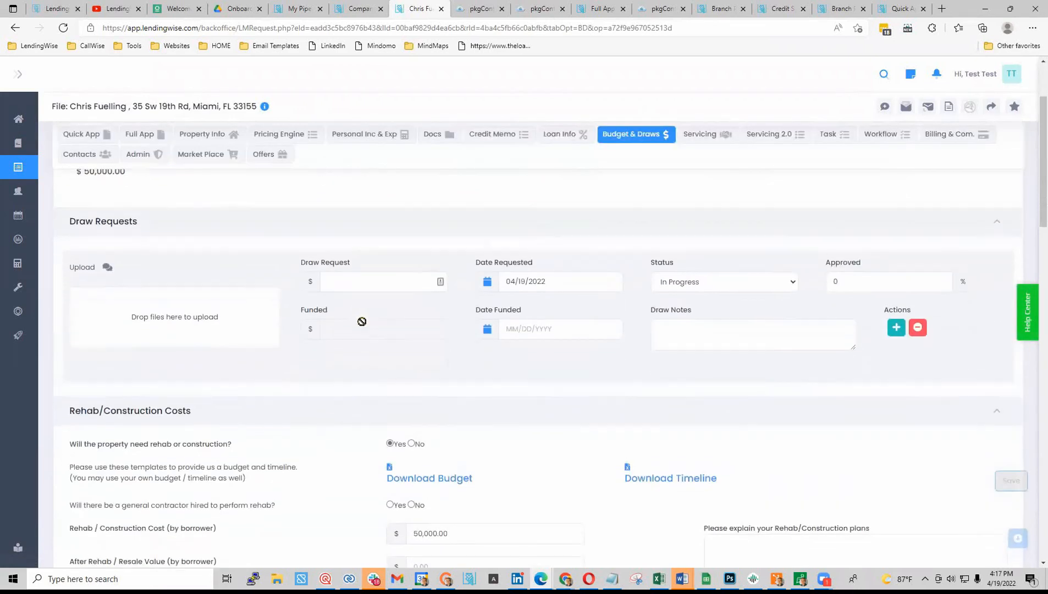
scroll(362, 321, "up", 4)
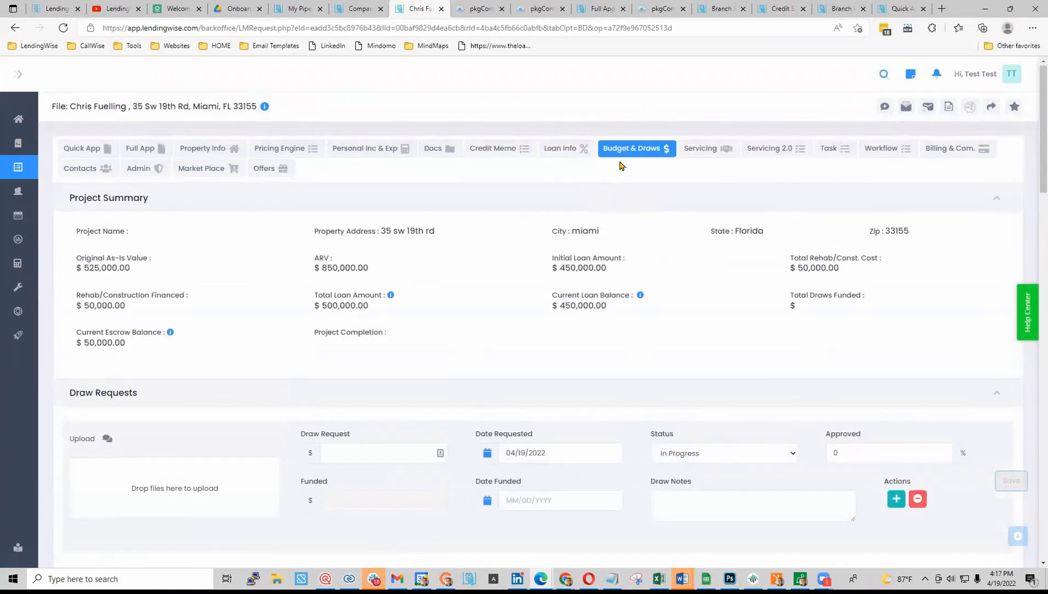
scroll(470, 342, "down", 6)
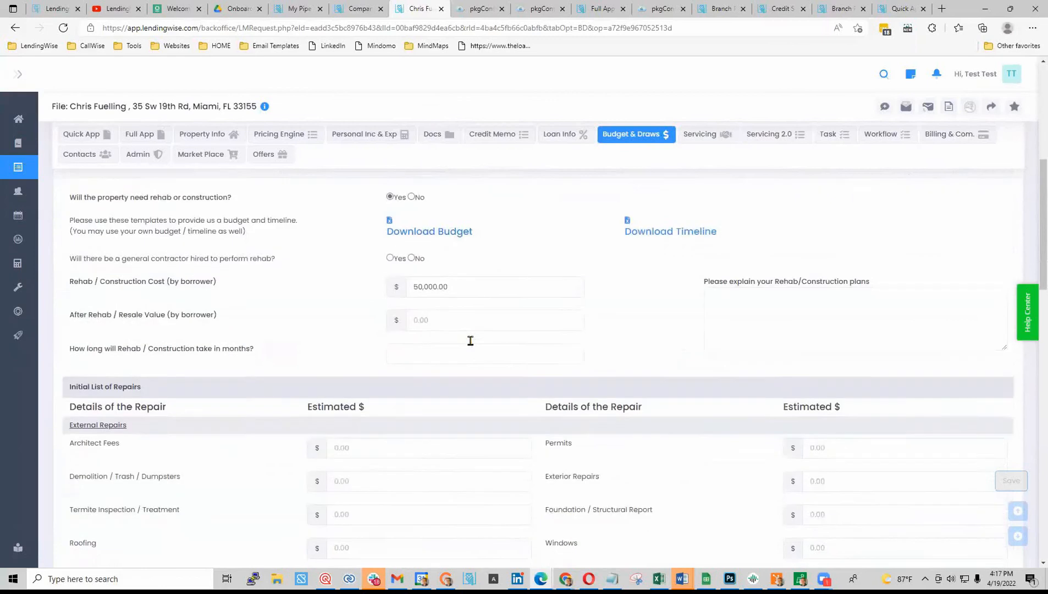
scroll(470, 341, "up", 6)
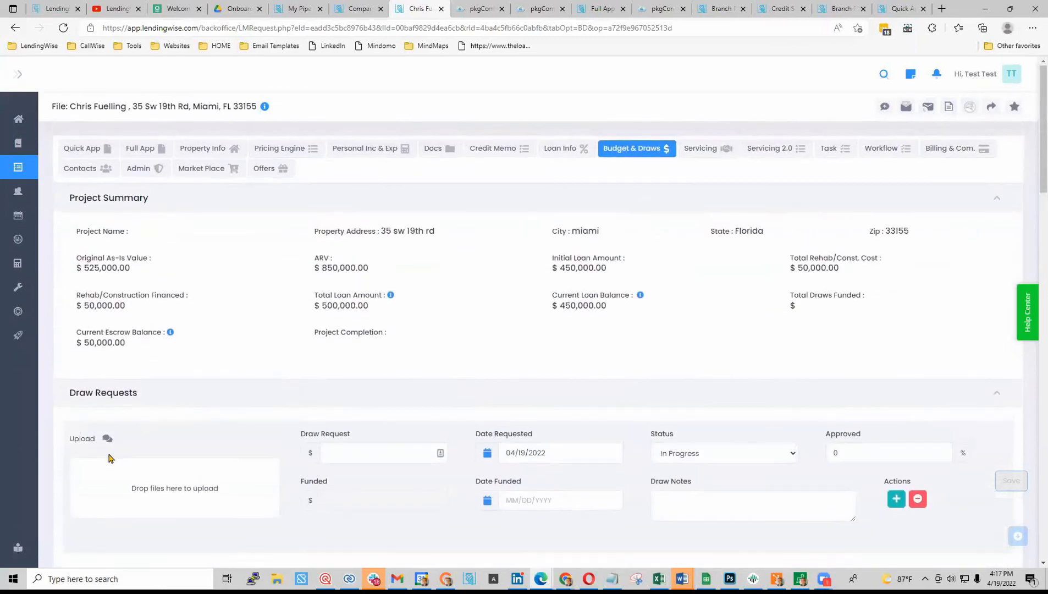
- Enter a $5,000 draw request with today's requested date and status Pending Inspection
left_click(357, 456)
type("5000")
left_click(510, 452)
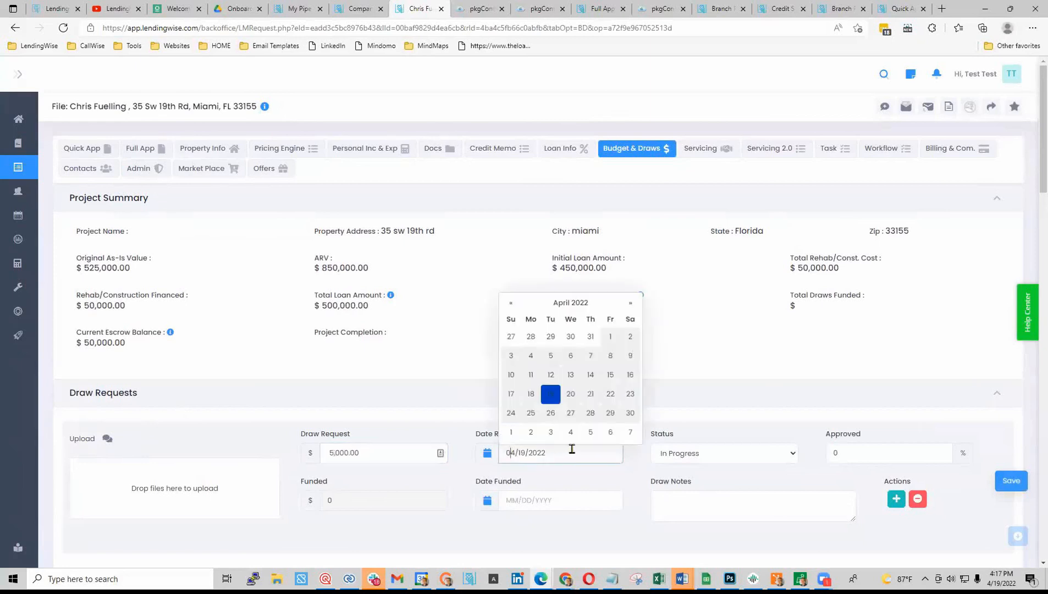
left_click(687, 463)
left_click(718, 516)
left_click(857, 460)
- Approve the draw at 100%, set Date Funded to 05/05/2022, and save it
double_click(885, 458)
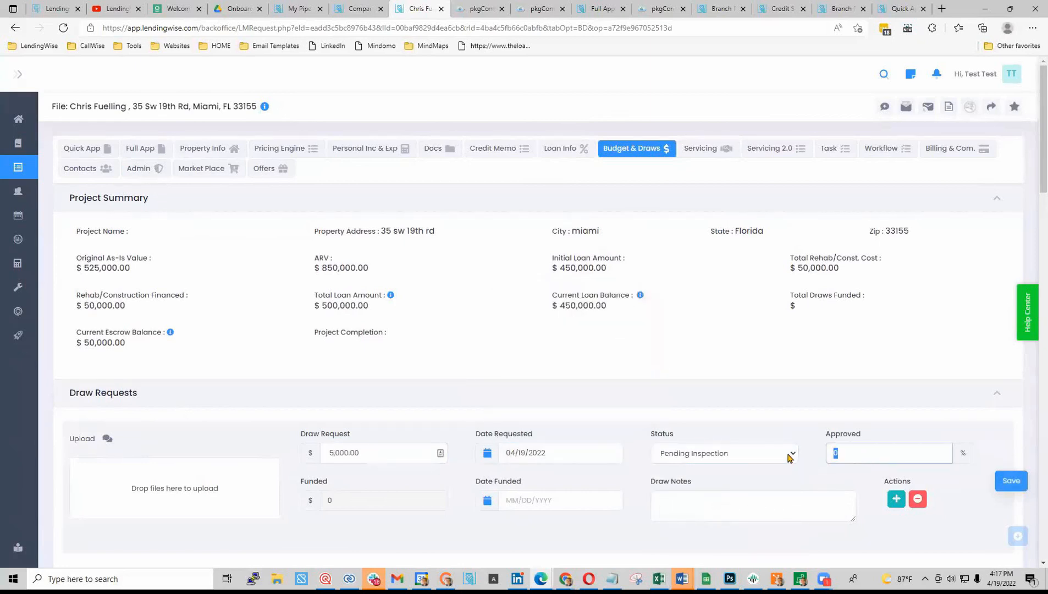
type("100")
left_click(784, 494)
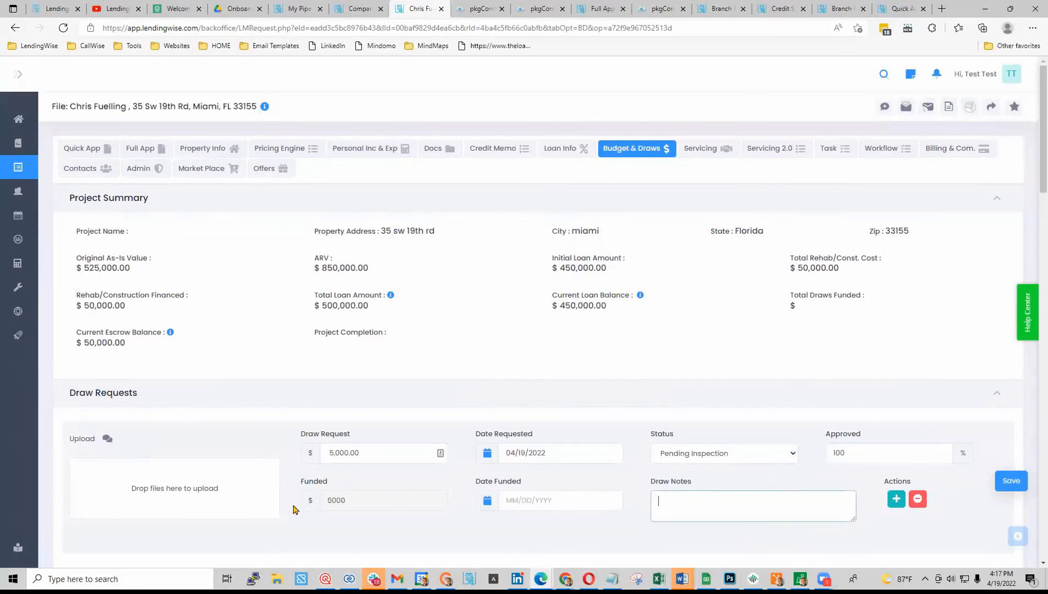
left_click(538, 506)
left_click(597, 480)
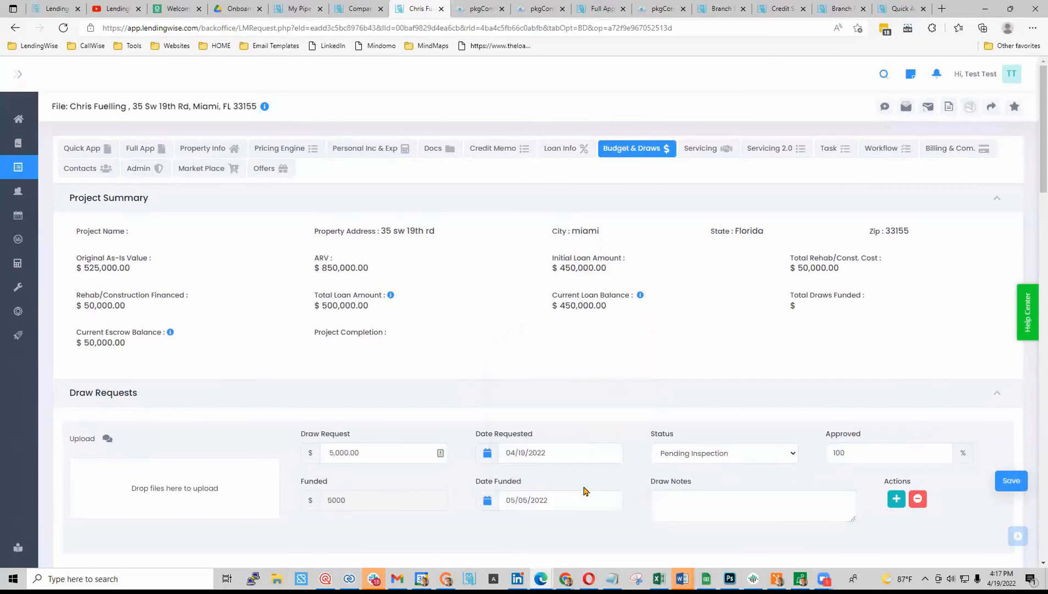
left_click(1009, 481)
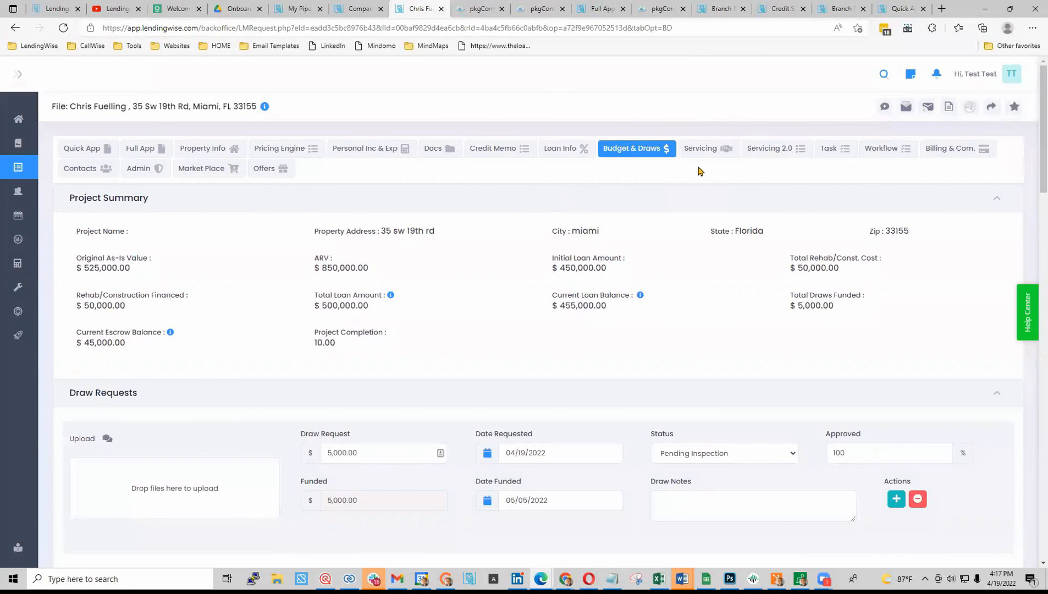
- Check the file's Servicing 2.0 and Loan Info sections, then go to the dashboard
left_click(768, 152)
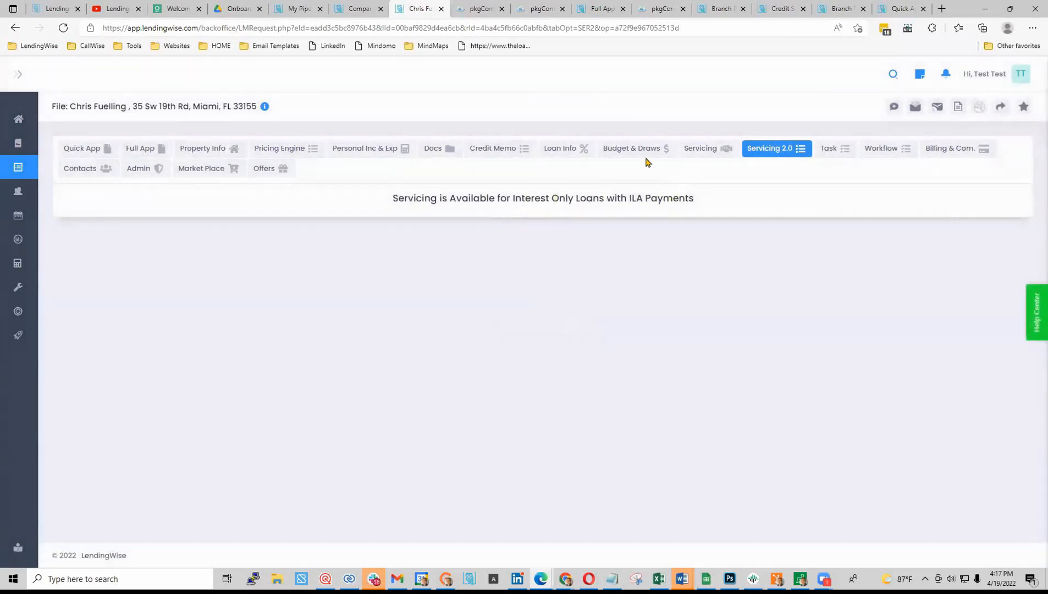
left_click(557, 148)
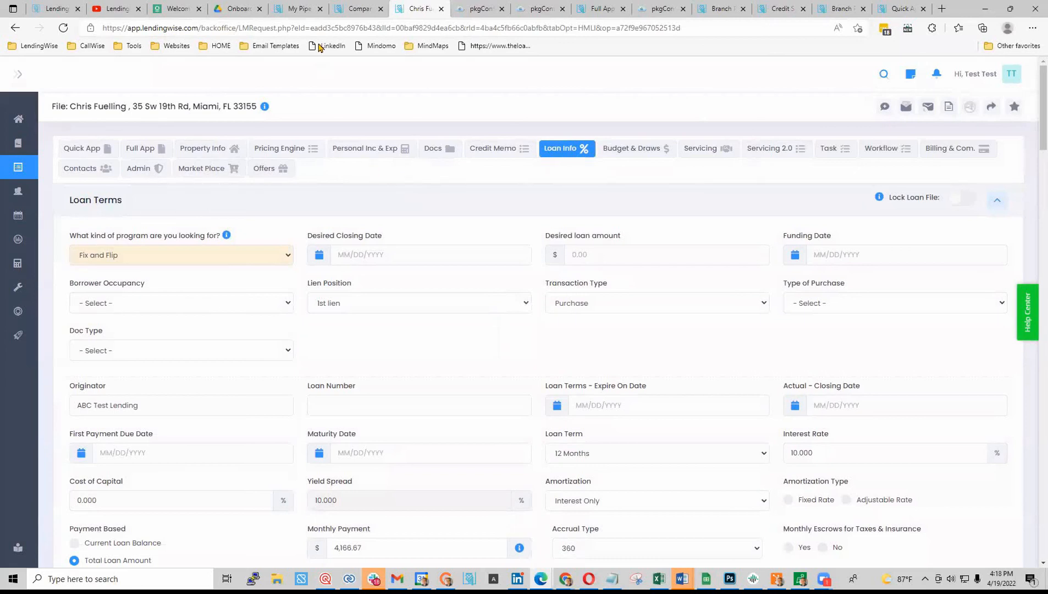
left_click(19, 123)
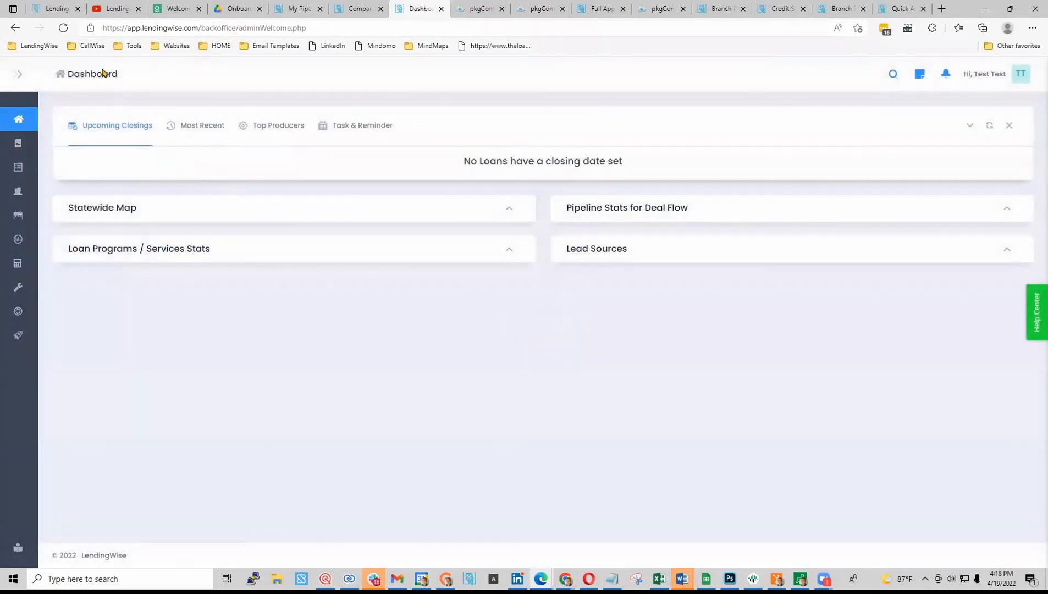
- Compare the workflow settings and dashboard pages, then open the Client File Pipeline from the sidebar
left_click(363, 10)
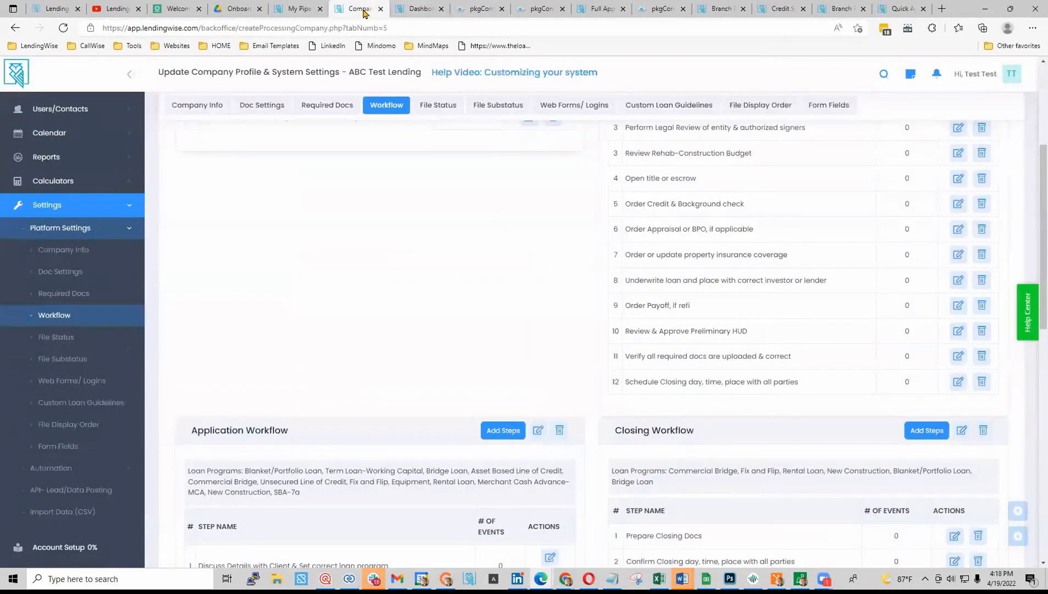
scroll(418, 176, "up", 10)
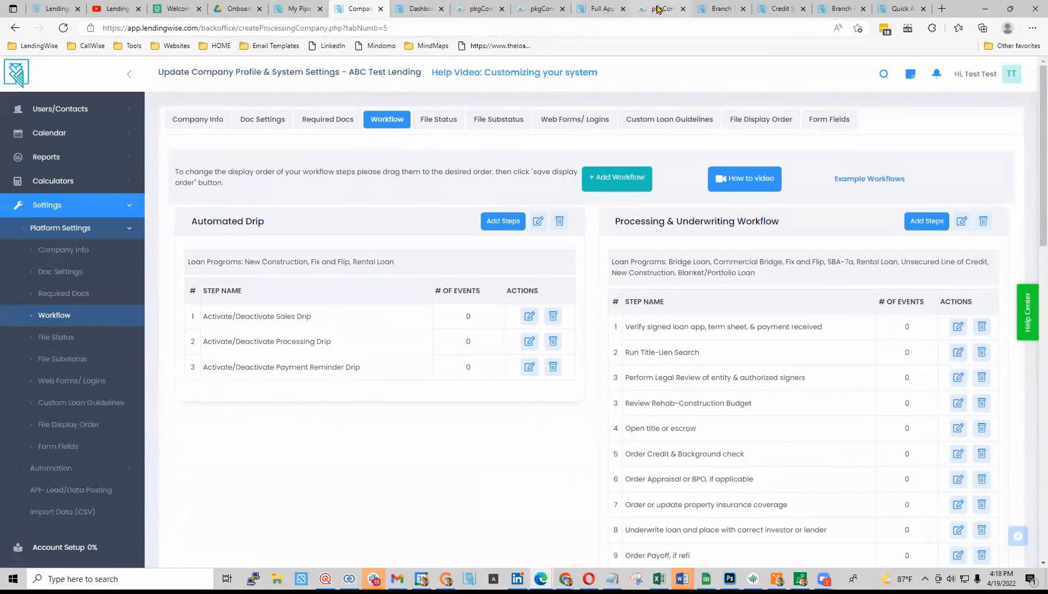
left_click(397, 17)
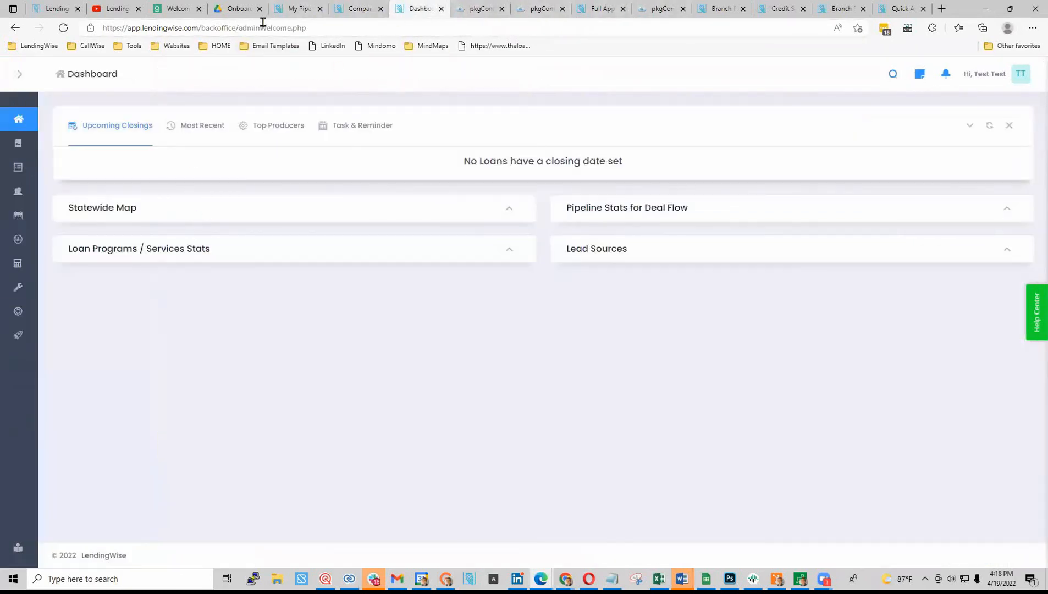
left_click(356, 9)
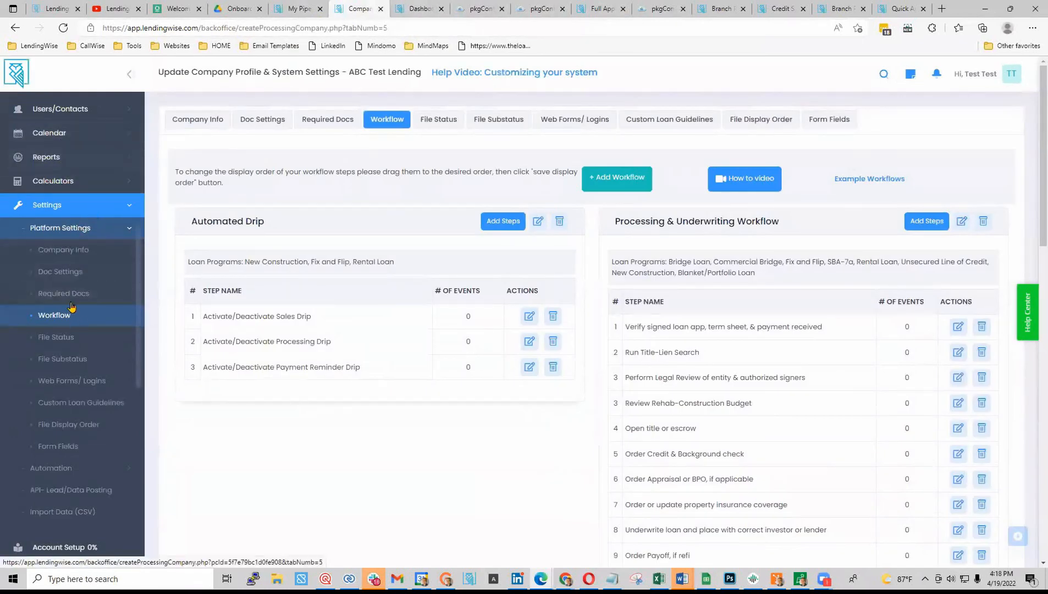
scroll(55, 134, "up", 2)
left_click(55, 143)
left_click(46, 211)
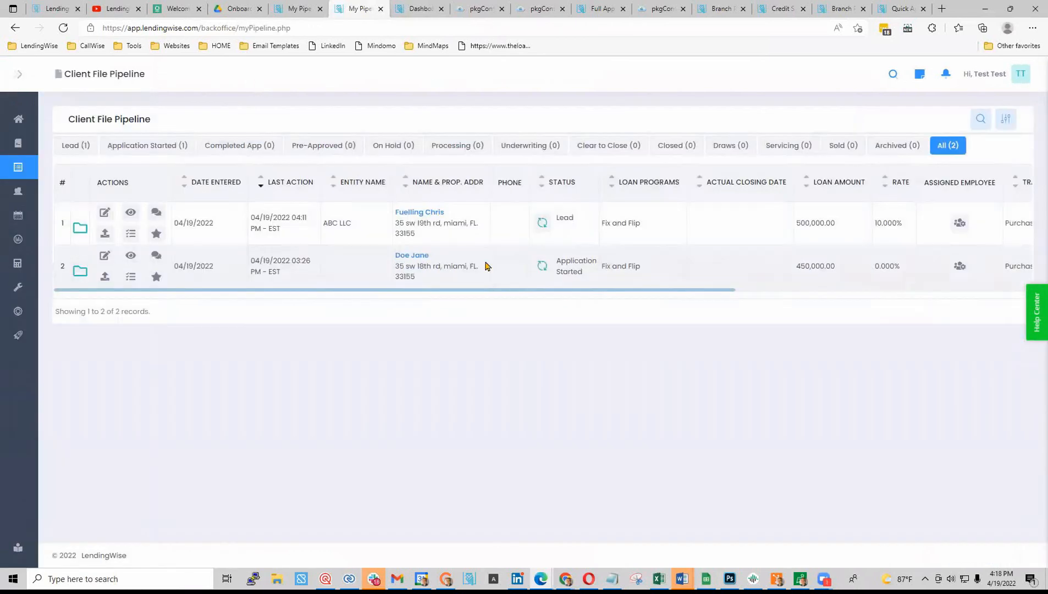
- Open the first borrower's file and save its Actual Closing Date as 05/06/2022
left_click(424, 215)
scroll(587, 464, "down", 2)
scroll(587, 465, "down", 2)
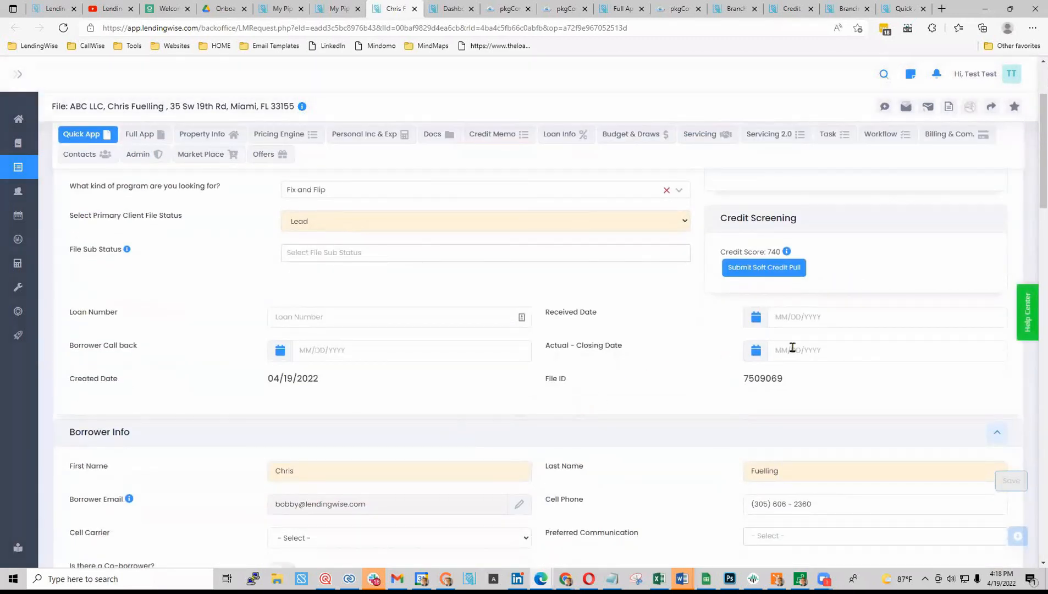
left_click(829, 348)
left_click(879, 327)
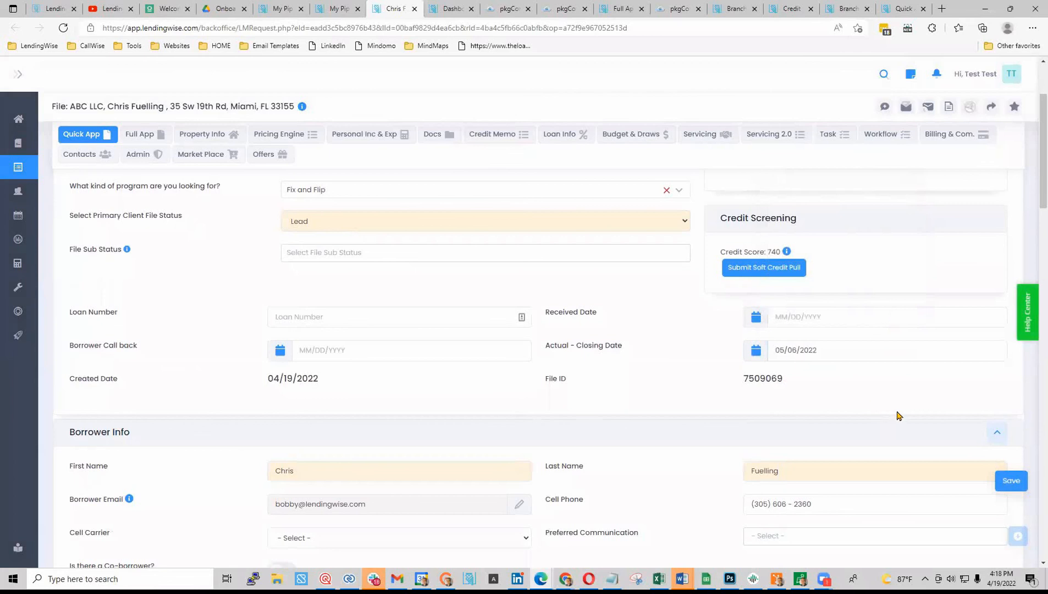
left_click(1011, 480)
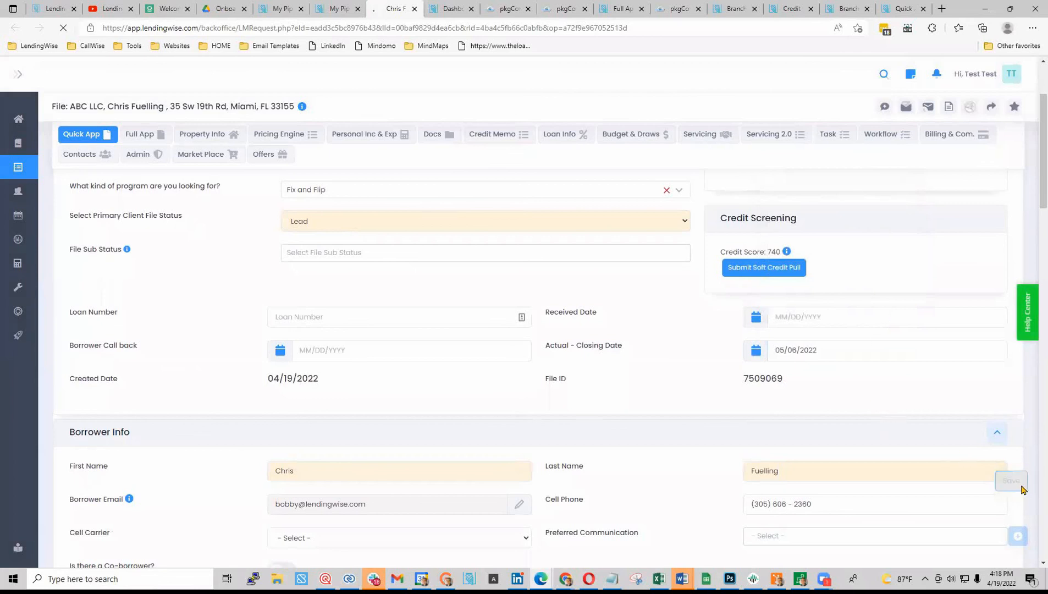
- Verify the file under the dashboard's Upcoming Closings, expanding its details, then minimize the browser
left_click(285, 10)
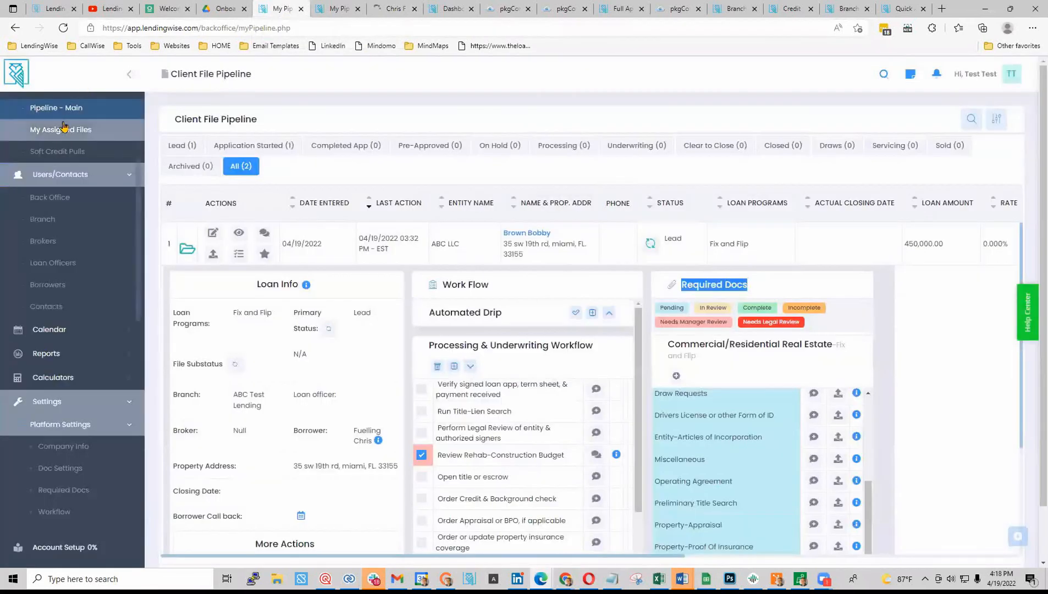
left_click(65, 125)
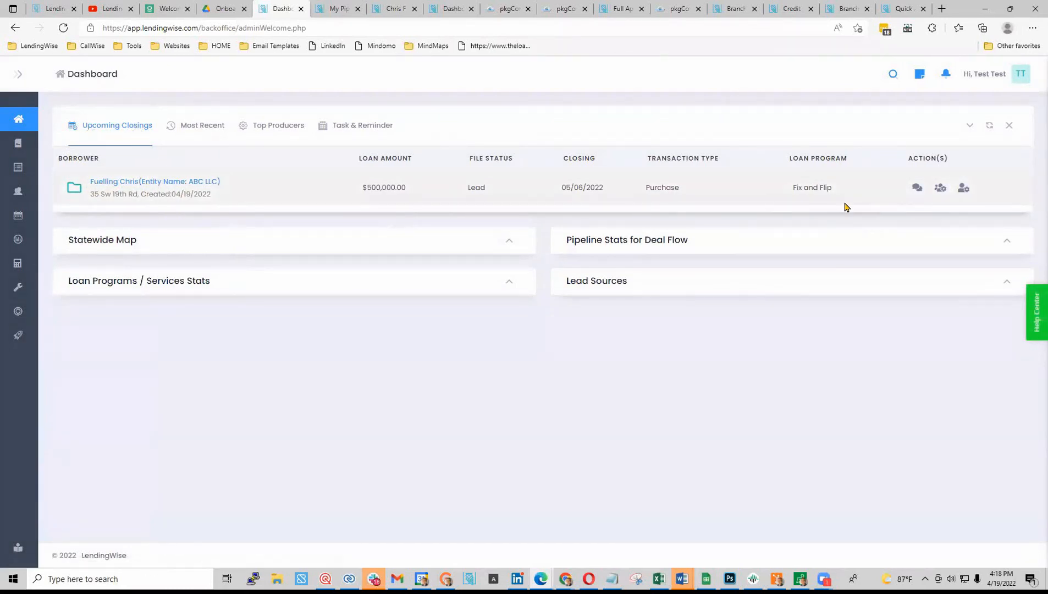
left_click(76, 194)
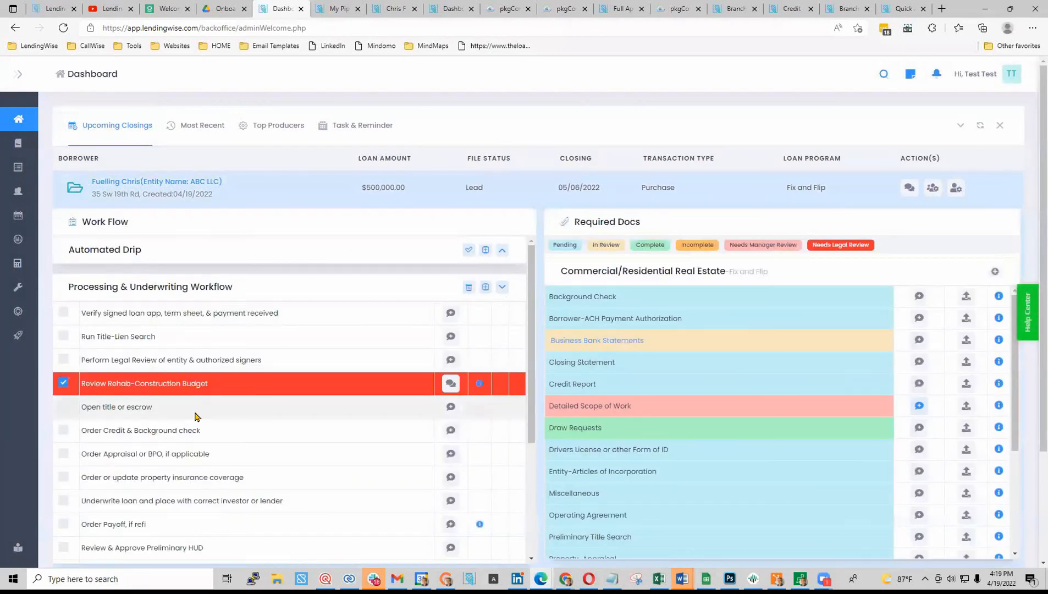
scroll(372, 450, "down", 3)
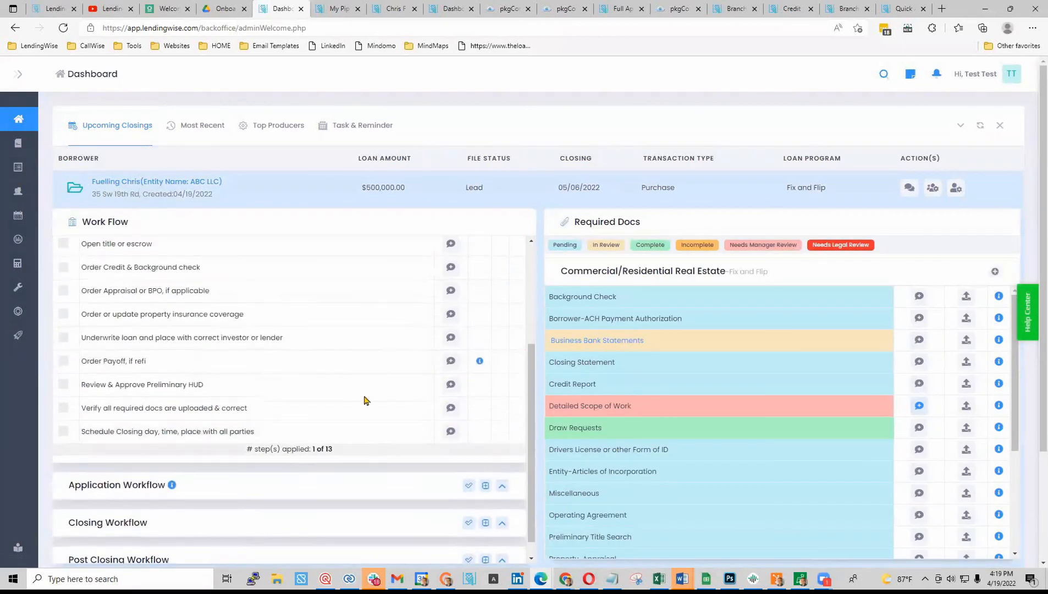
scroll(152, 374, "up", 3)
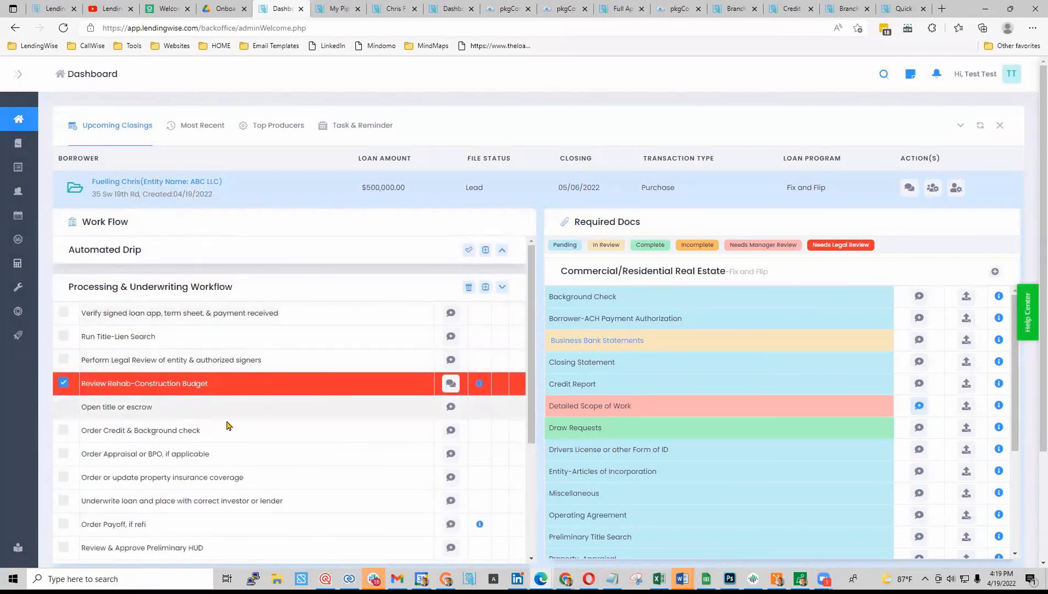
scroll(665, 439, "down", 2)
scroll(668, 481, "up", 2)
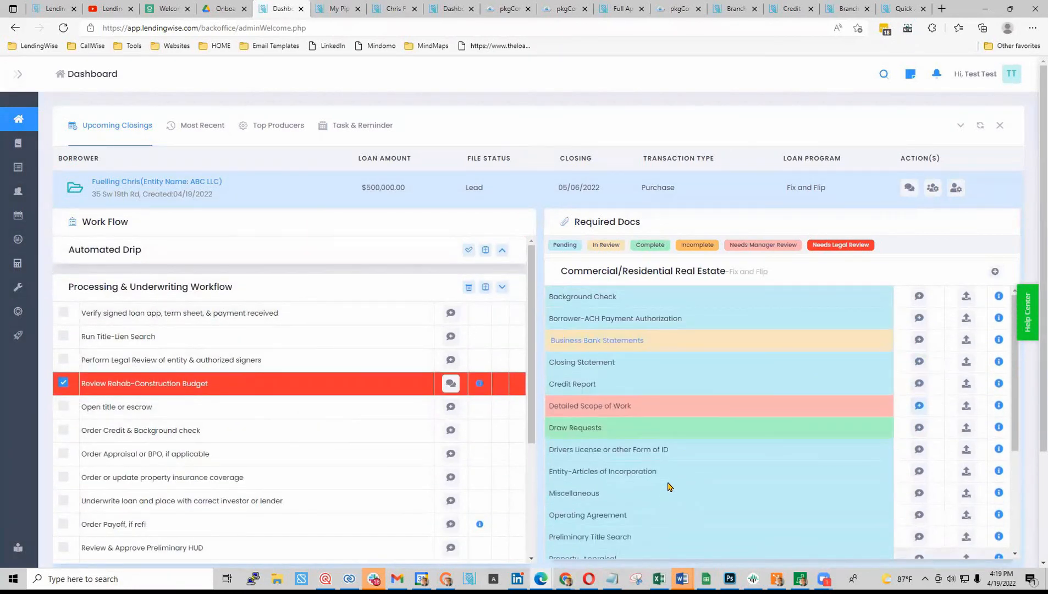
left_click(985, 11)
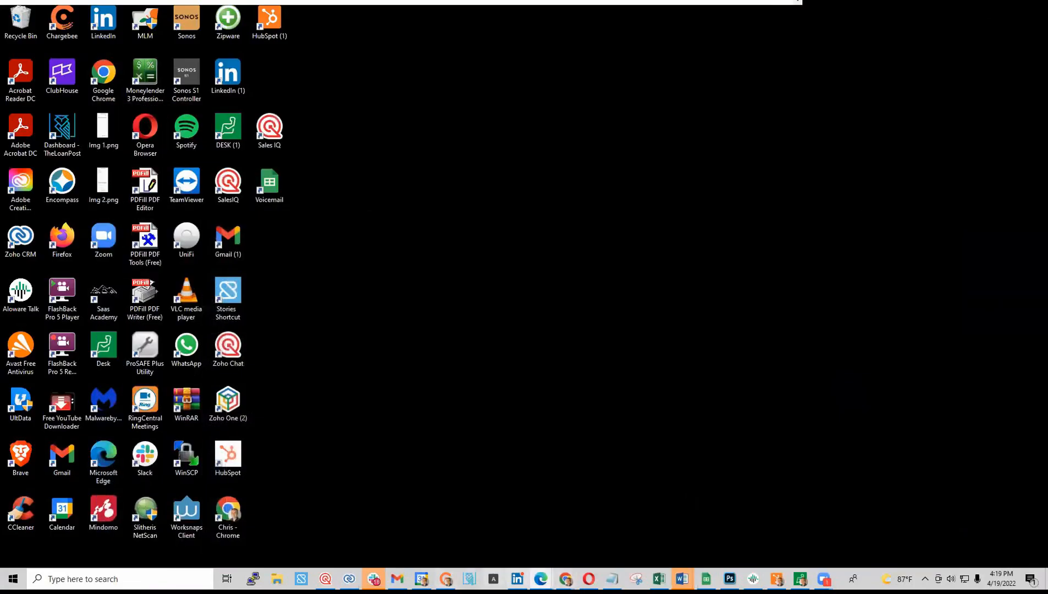
- Restore the other Chrome window, check the dashboard's Completed App total, then open My Pipeline's 1146 files
mouse_move(565, 579)
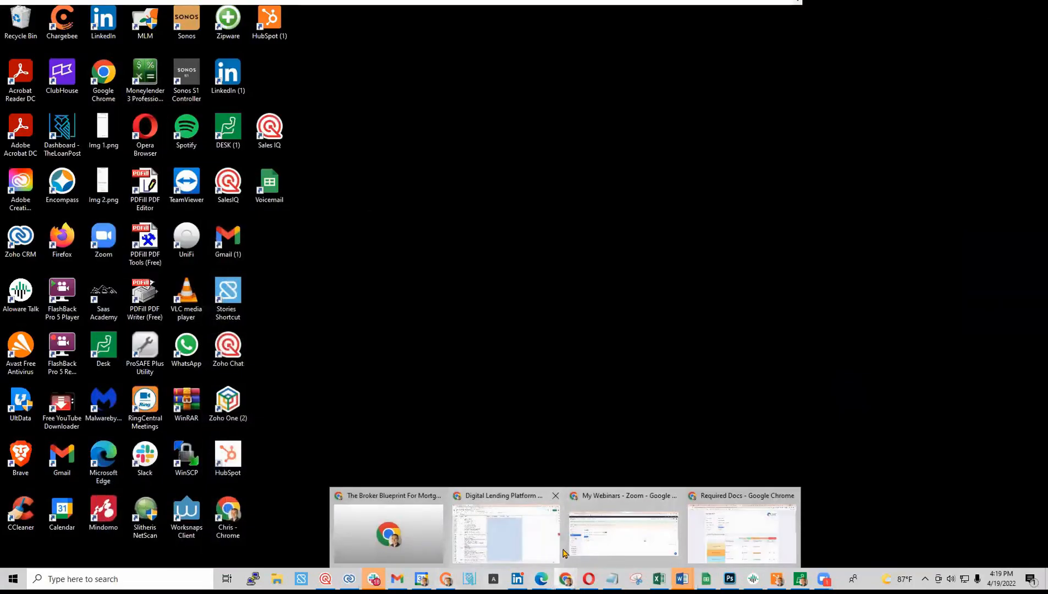
left_click(741, 530)
left_click(242, 9)
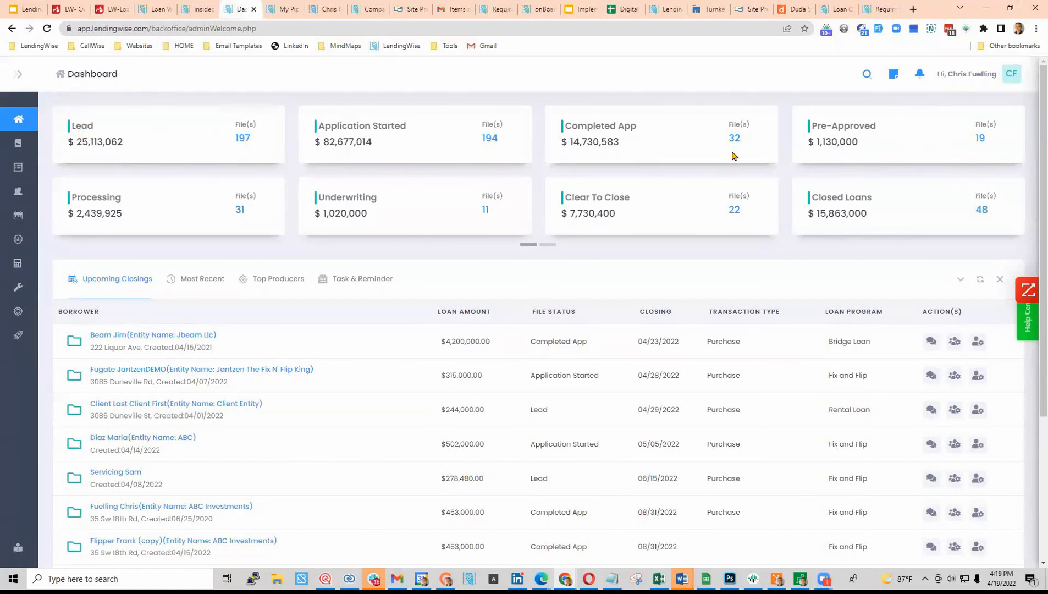
left_click_drag(571, 143, 617, 147)
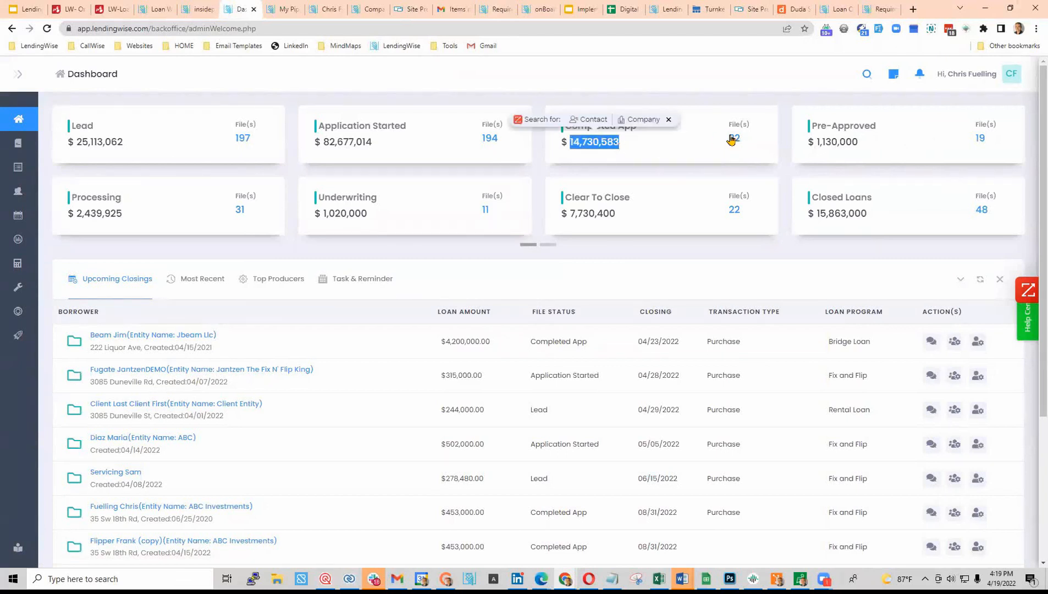
left_click(669, 120)
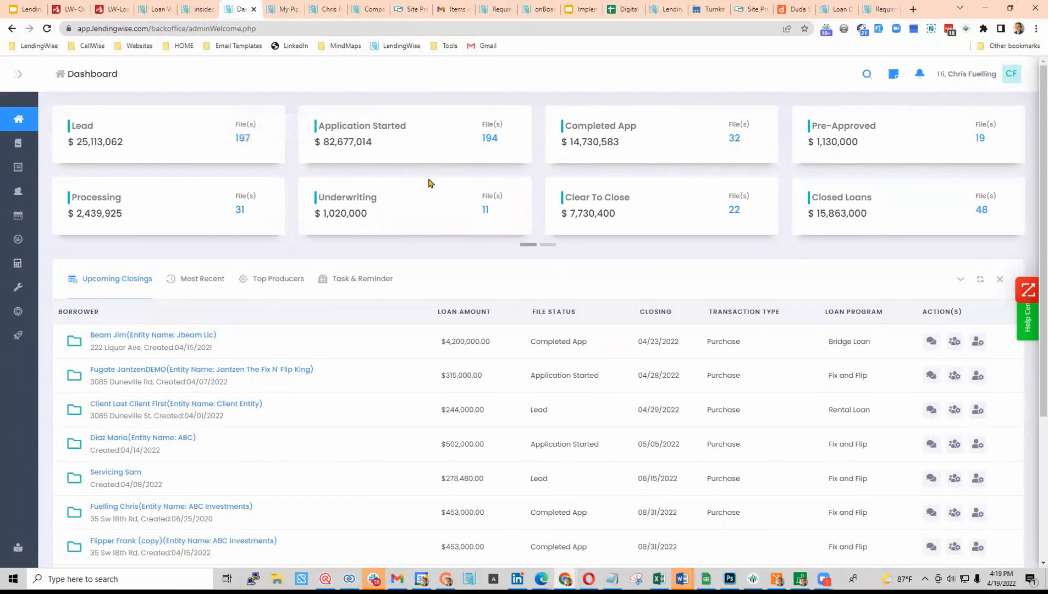
left_click(283, 9)
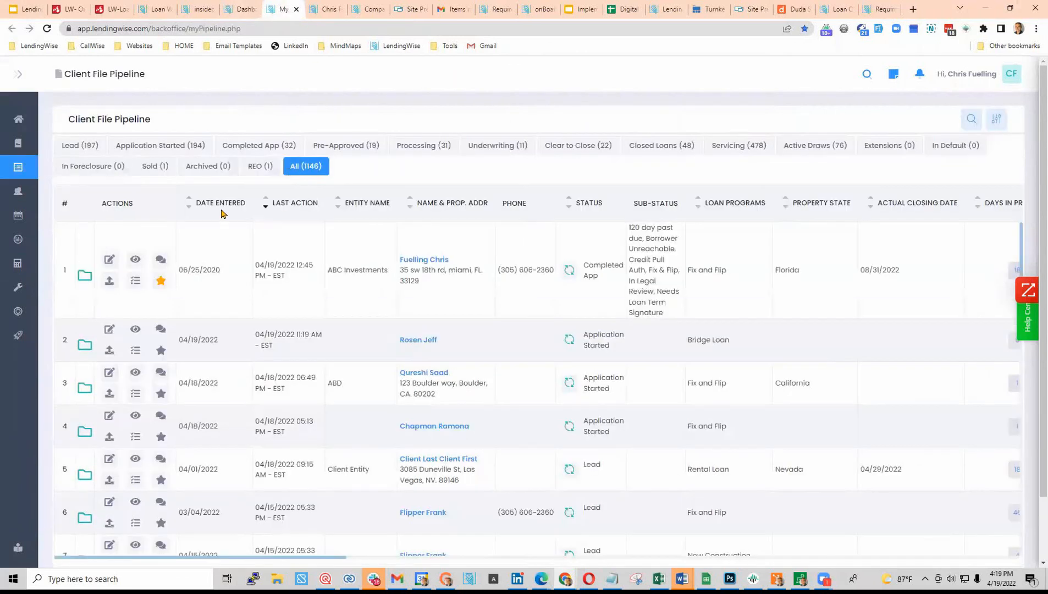